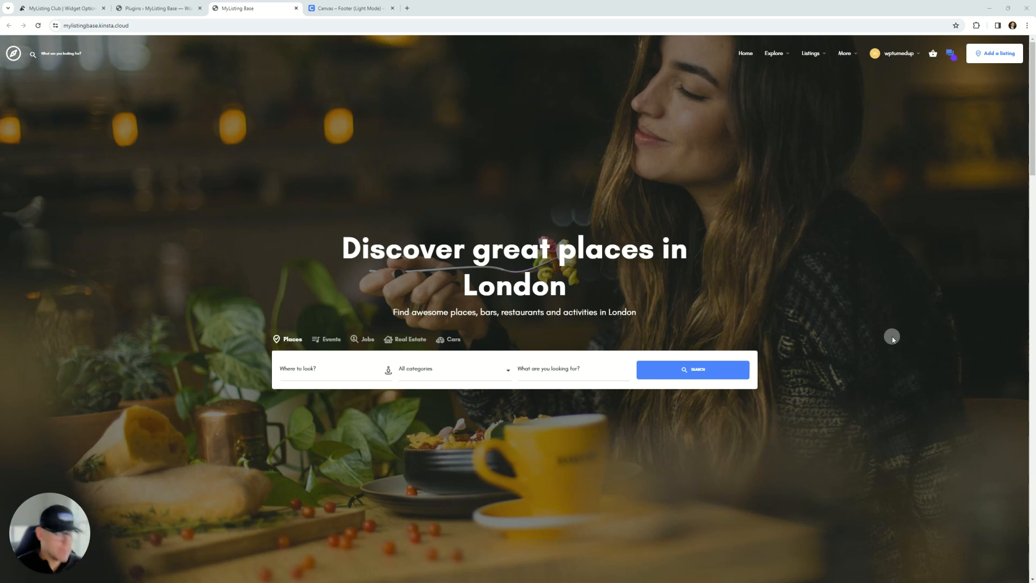
- Review the Canvas light-mode footer example and examine the social icons and copyright text in the MyListing Base homepage footer
left_click(336, 7)
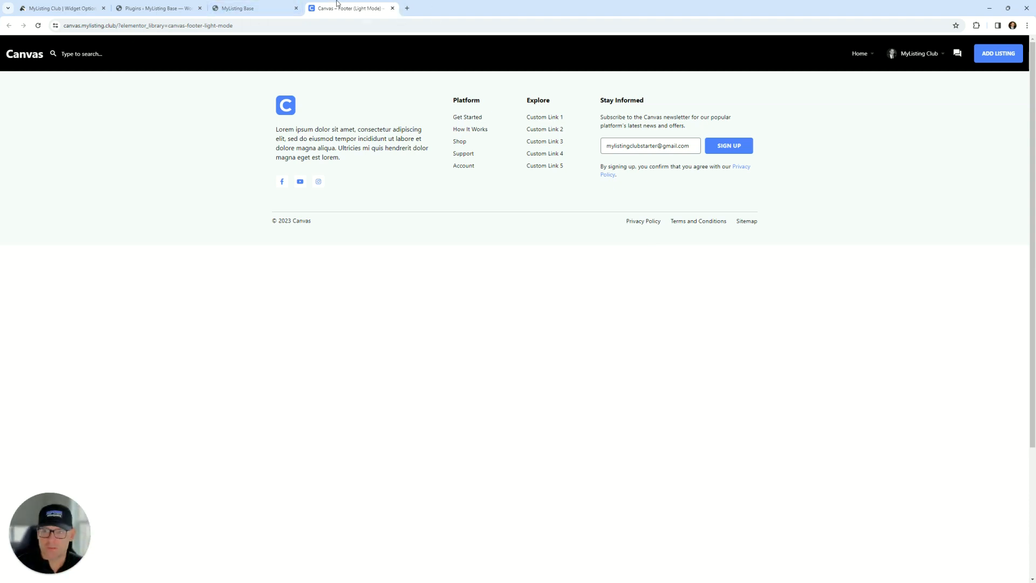
left_click_drag(335, 8, 1035, 261)
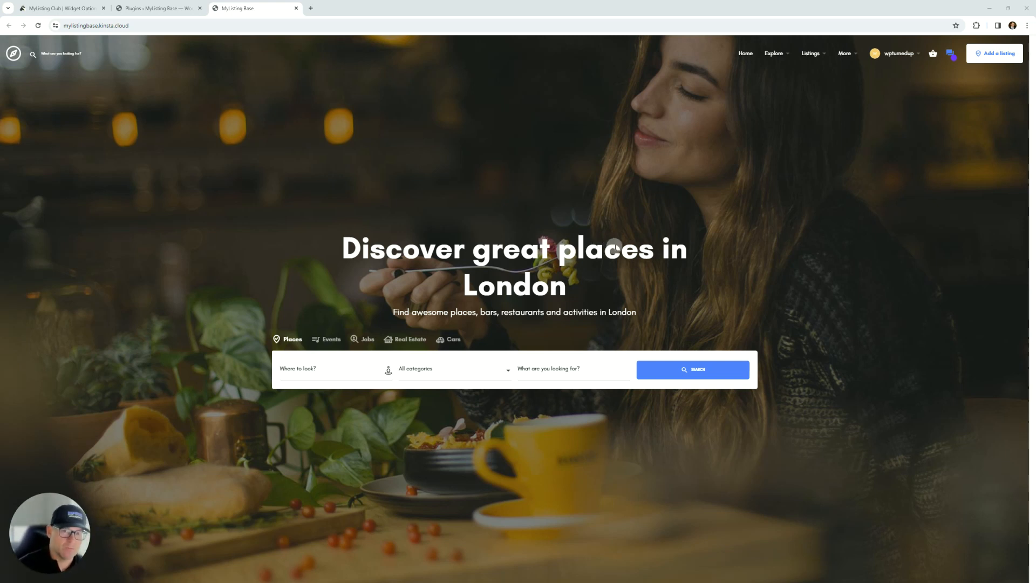
scroll(612, 247, "down", 8)
scroll(615, 248, "down", 15)
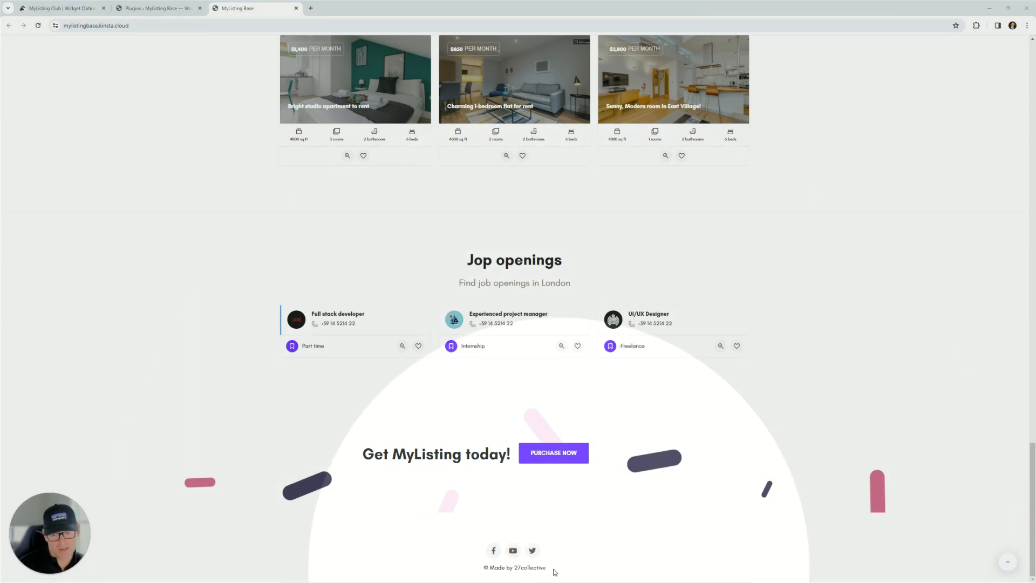
left_click_drag(554, 572, 481, 568)
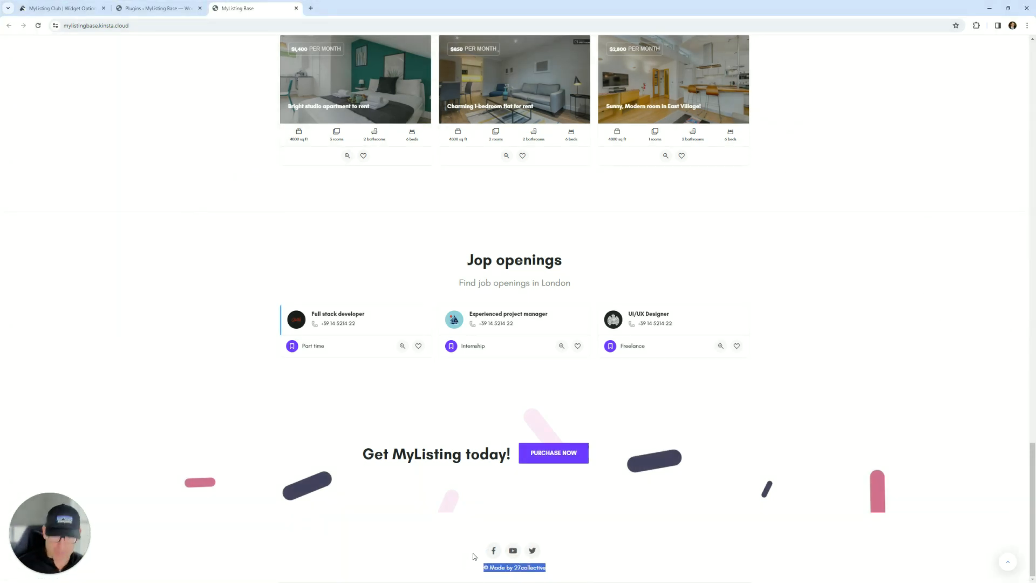
left_click(473, 557)
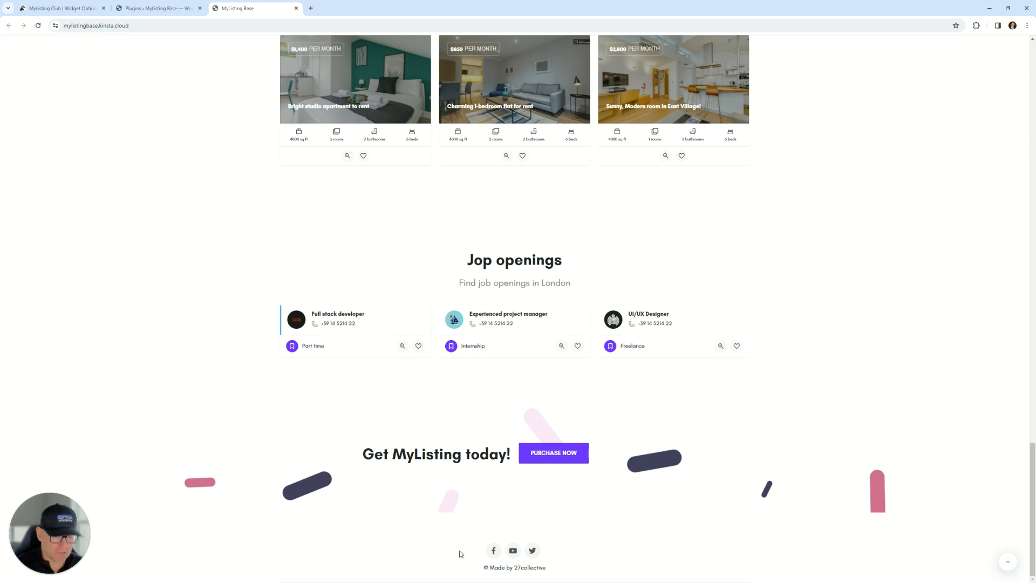
left_click(1008, 562)
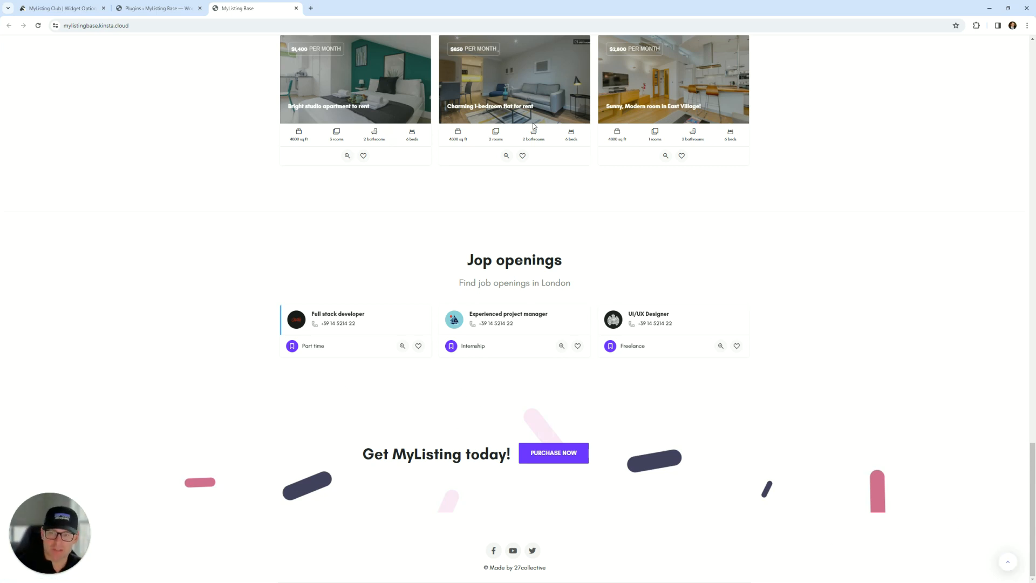
- Open the Footer settings in the MyListing theme options
left_click(177, 4)
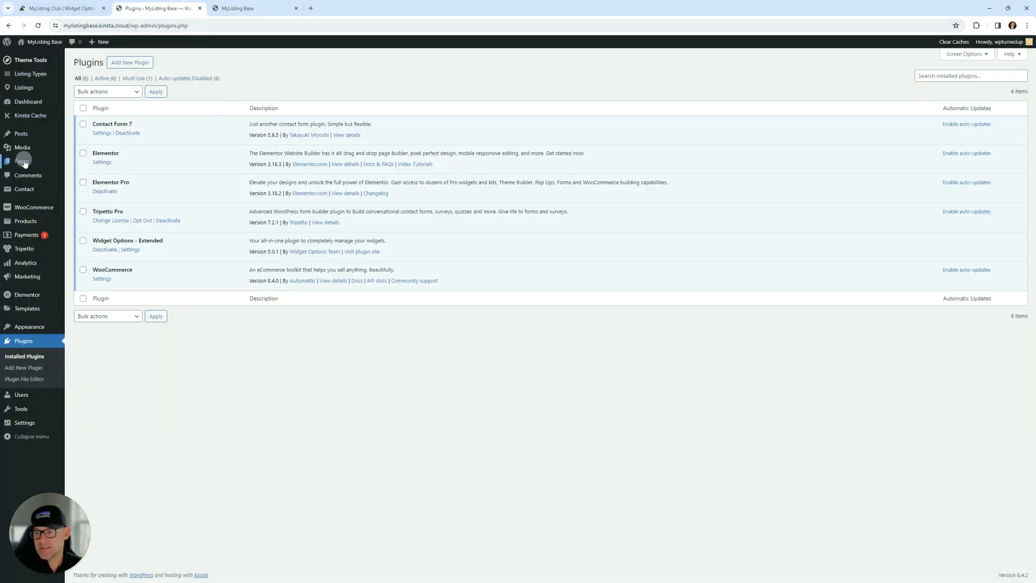
left_click(34, 209)
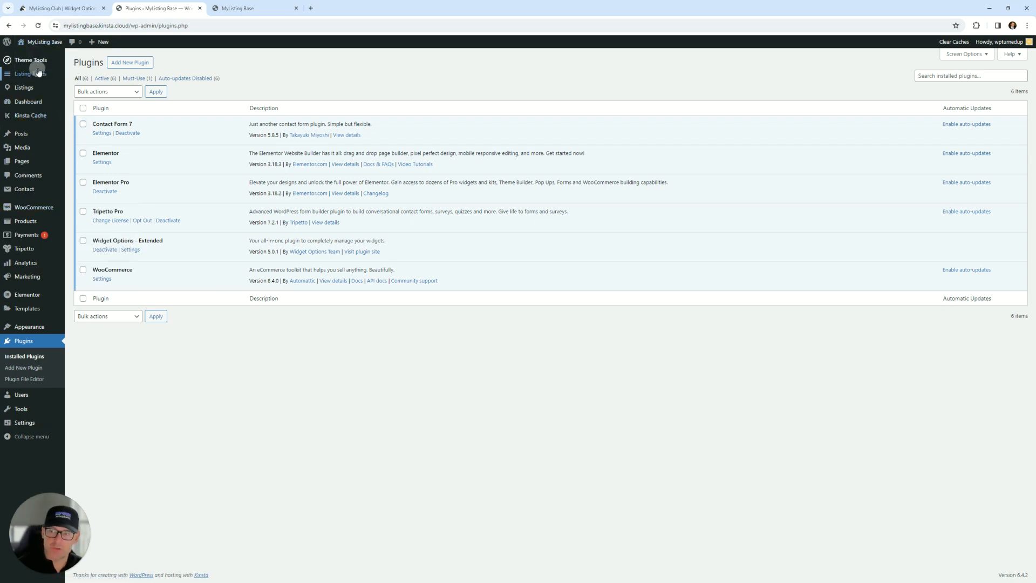
mouse_move(41, 66)
left_click(93, 64)
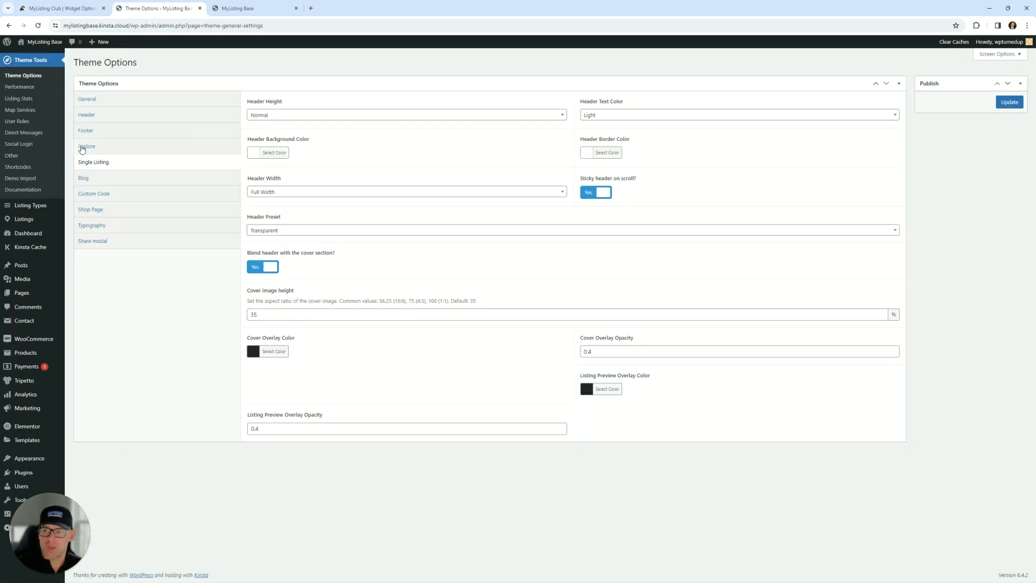
left_click(114, 138)
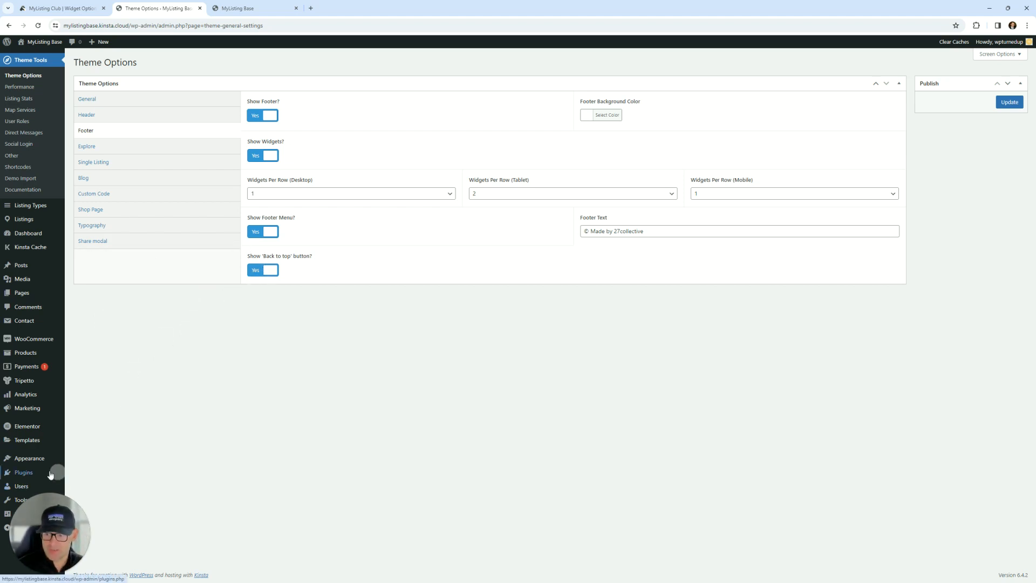
- Open the site's Widgets management page in a separate browser tab and view it
mouse_move(38, 462)
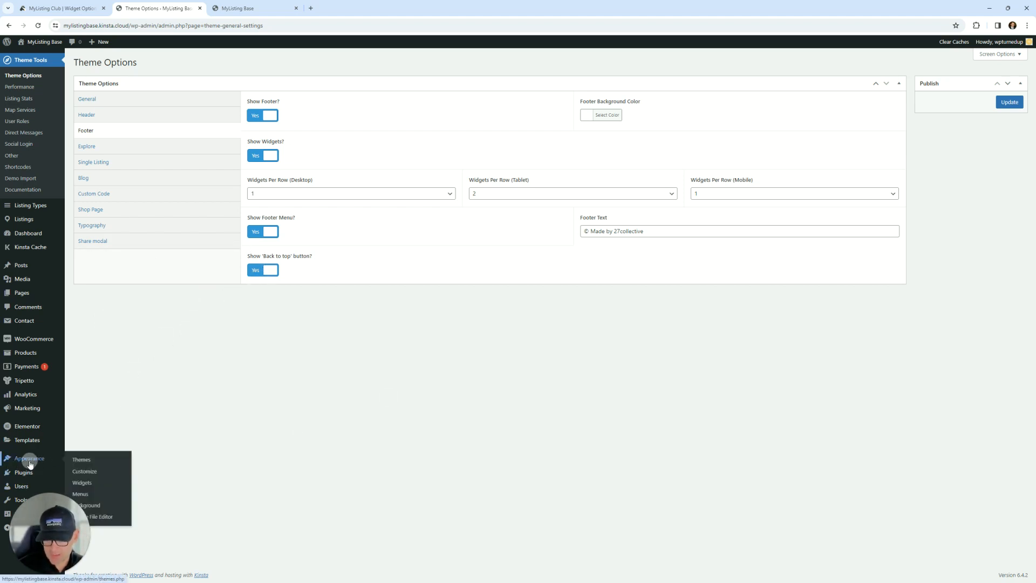
left_click(30, 463)
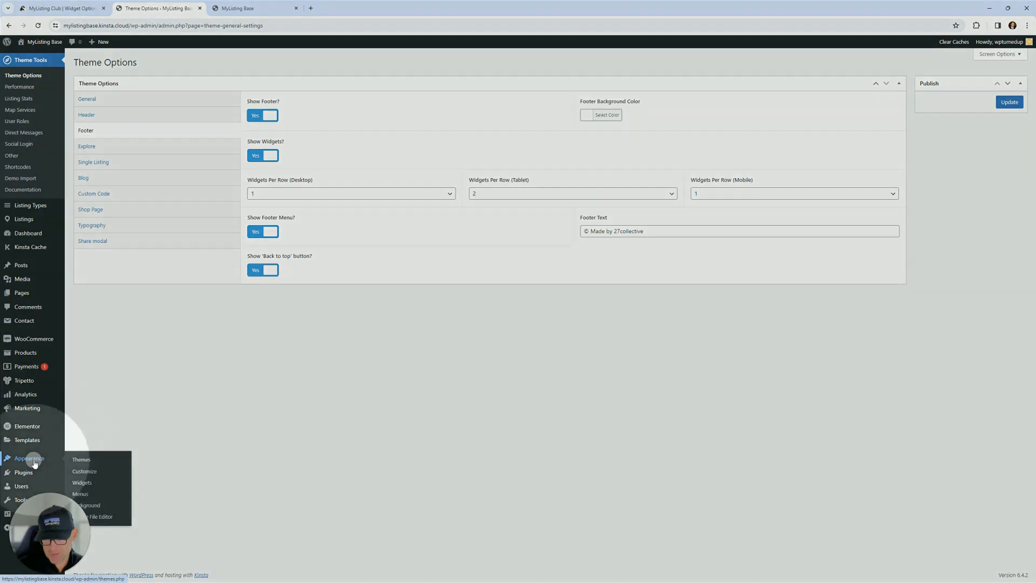
right_click(82, 483)
left_click(142, 349)
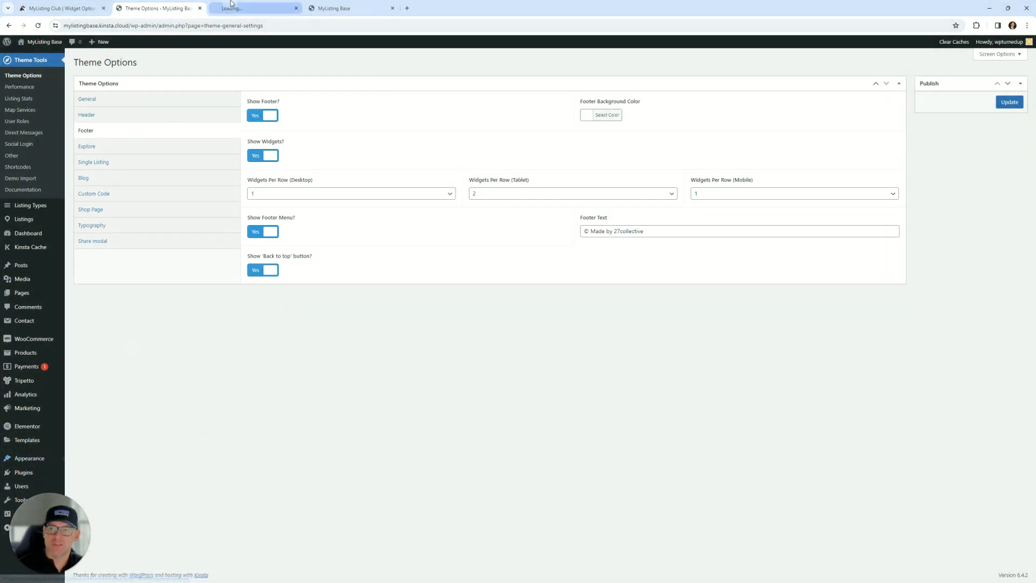
left_click(229, 8)
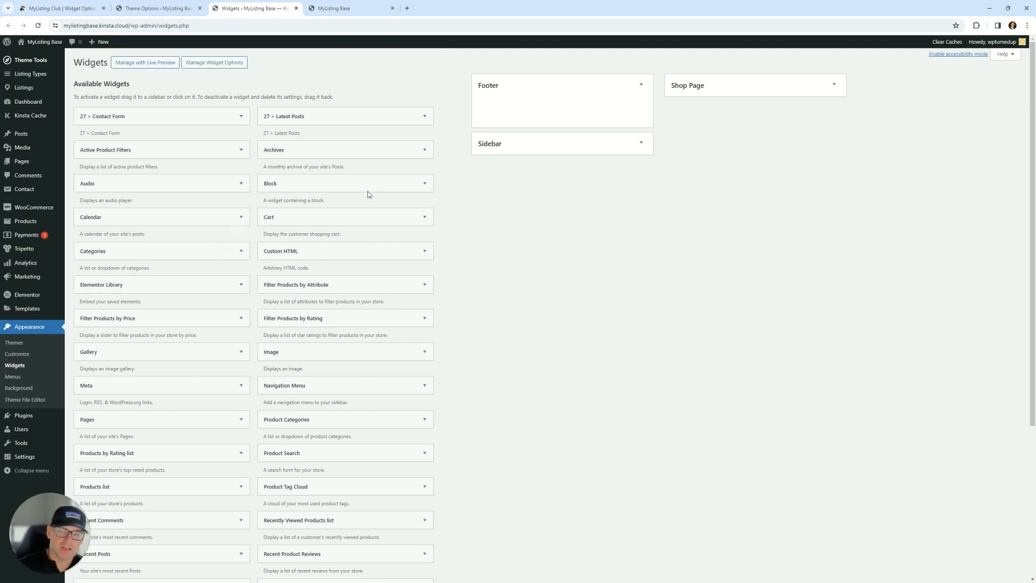
- Deactivate the Widget Options - Extended plugin, close the plugins page and reload the Widgets page
left_click(156, 8)
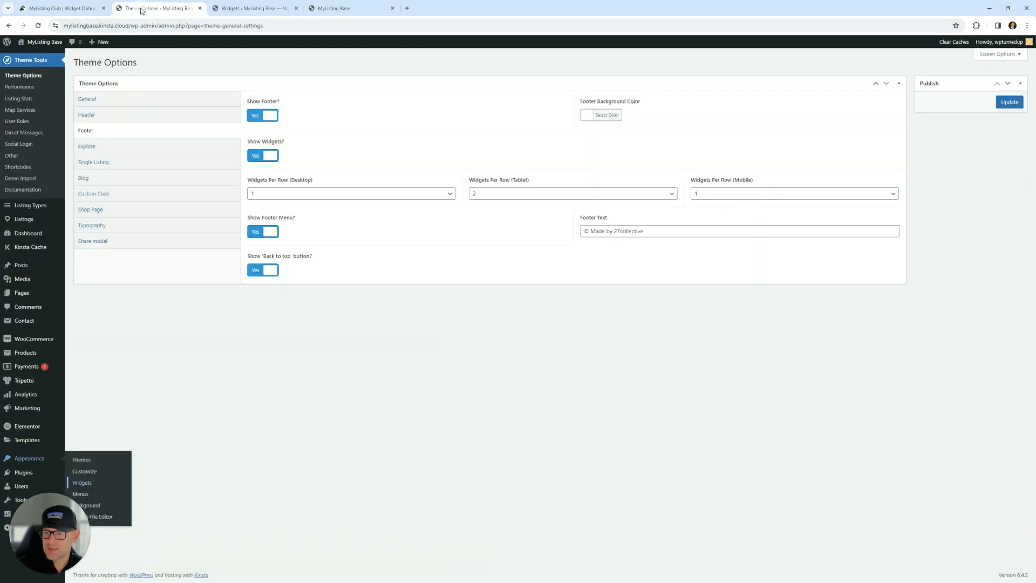
right_click(27, 476)
left_click(81, 340)
left_click_drag(328, 5, 136, 3)
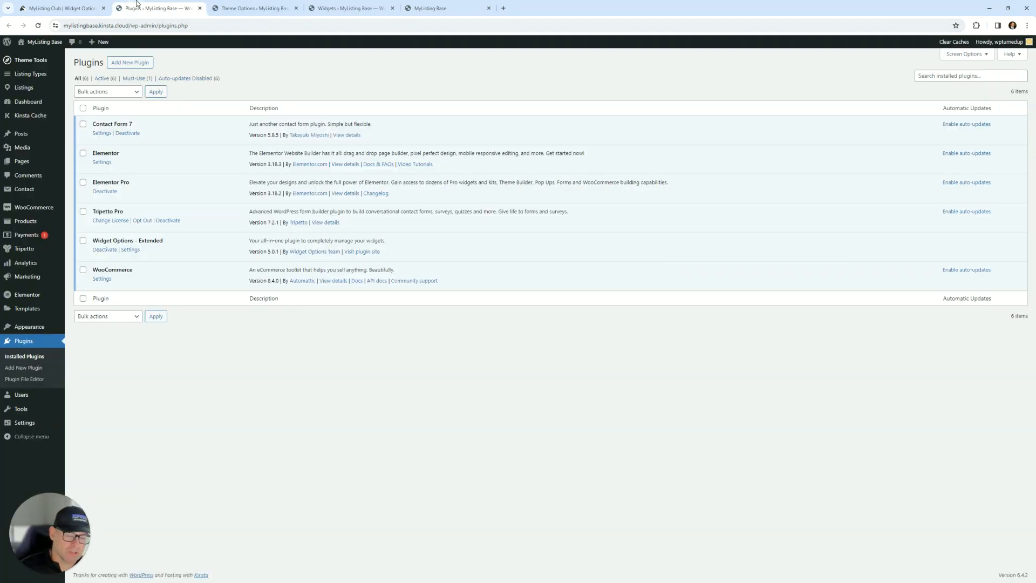
left_click(107, 251)
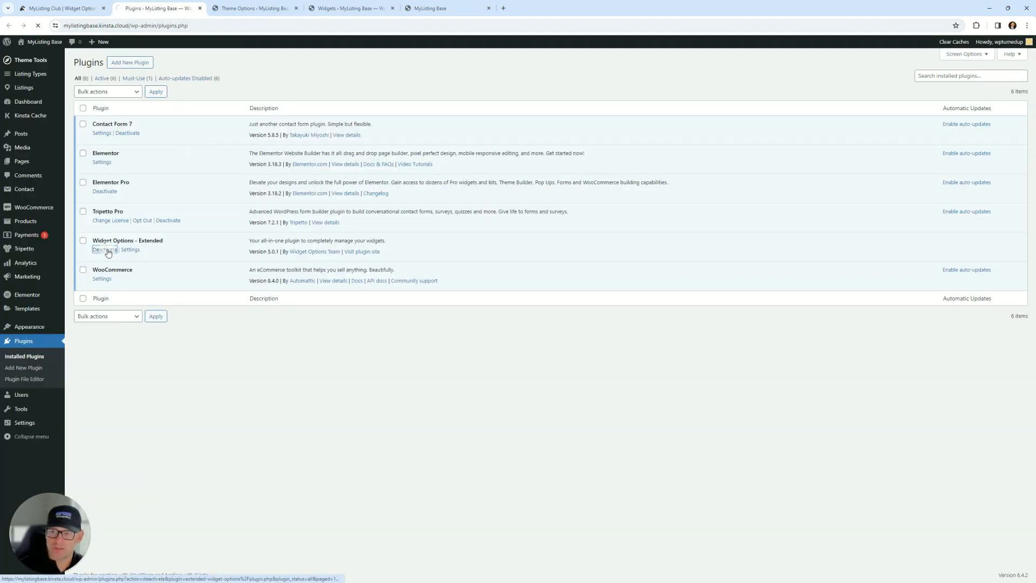
left_click(200, 10)
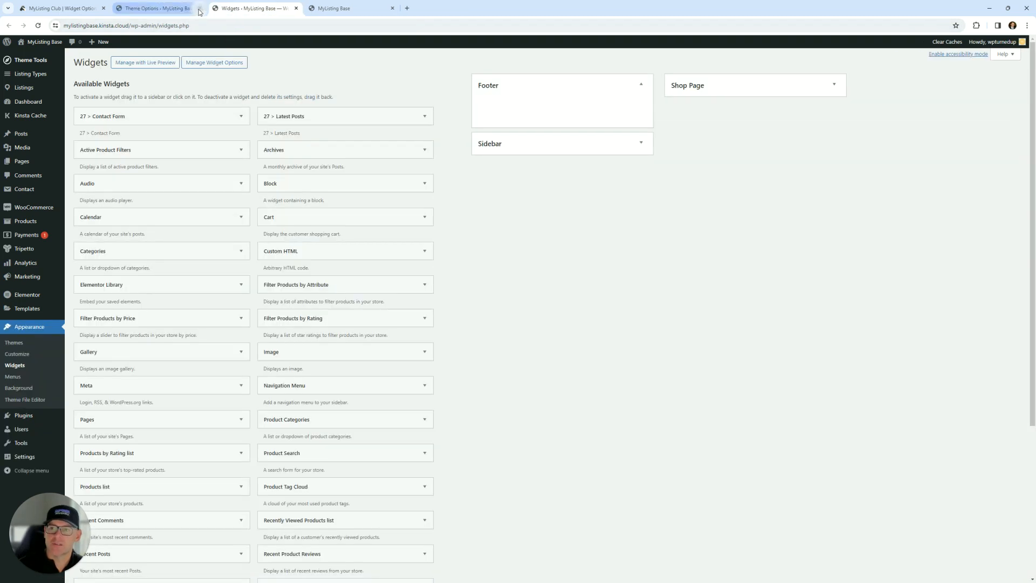
left_click(38, 25)
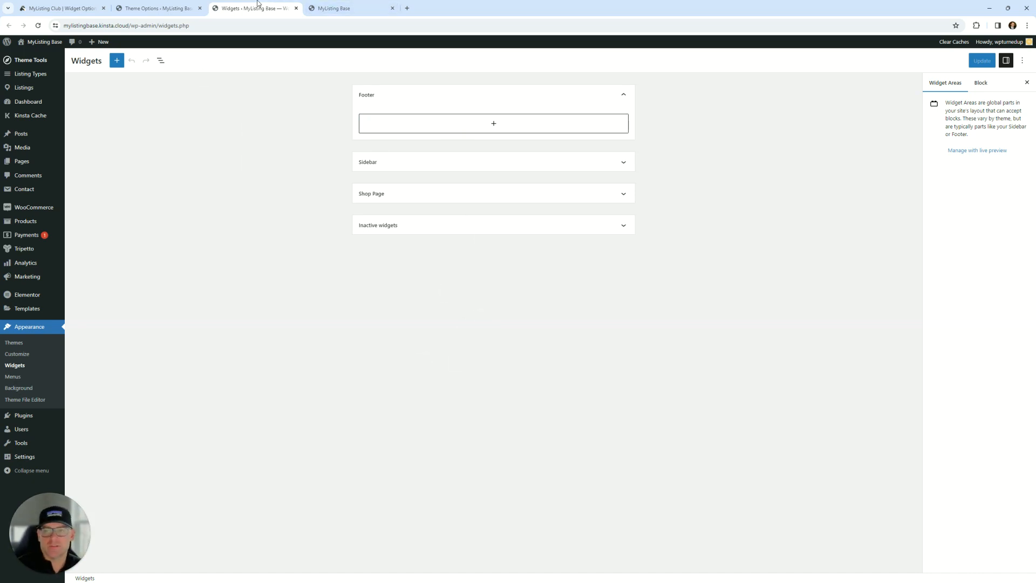
- Compare the homepage footer with the Widgets page and the footer widget settings in Theme Options
left_click(345, 6)
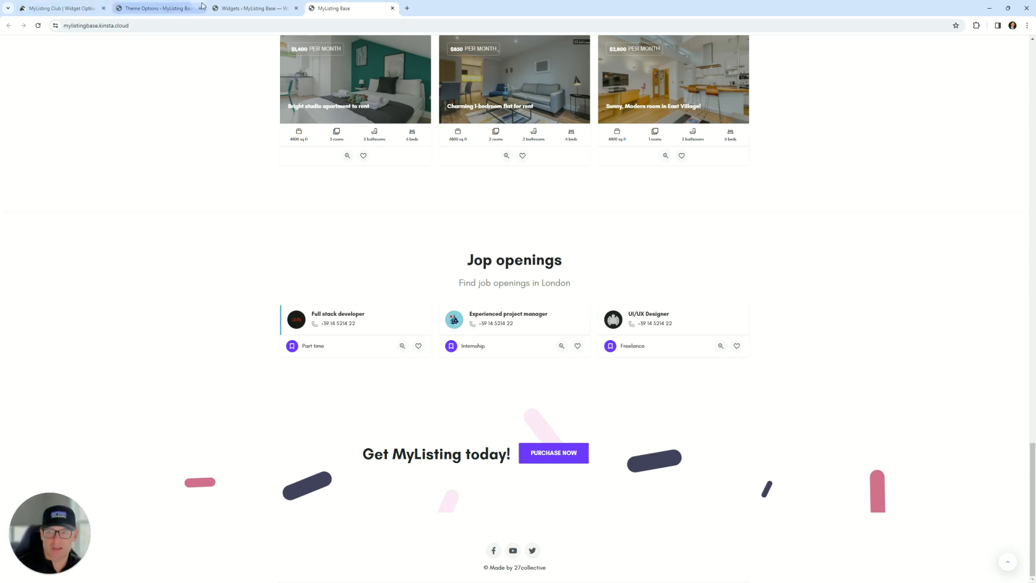
left_click(159, 5)
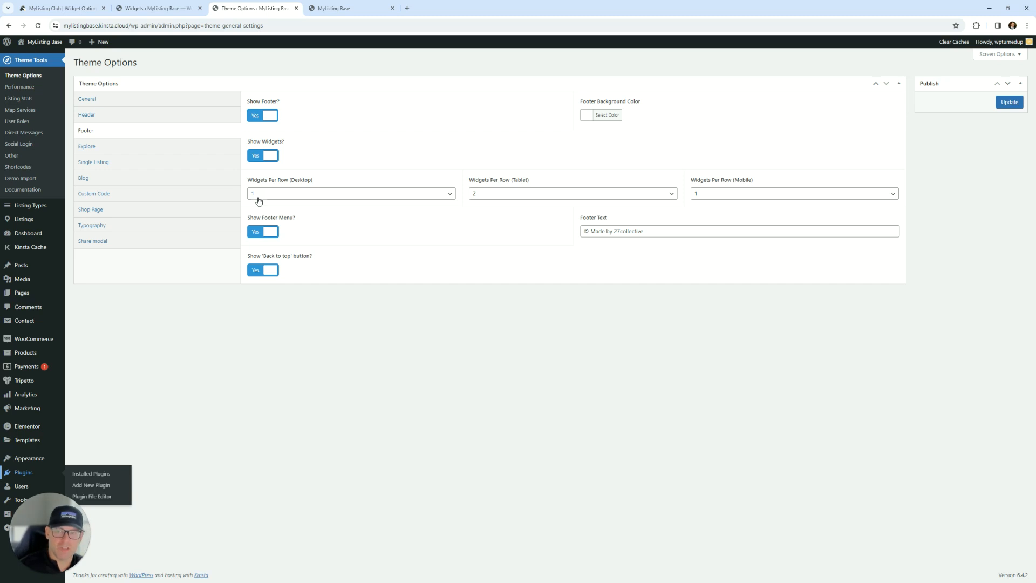
left_click(334, 8)
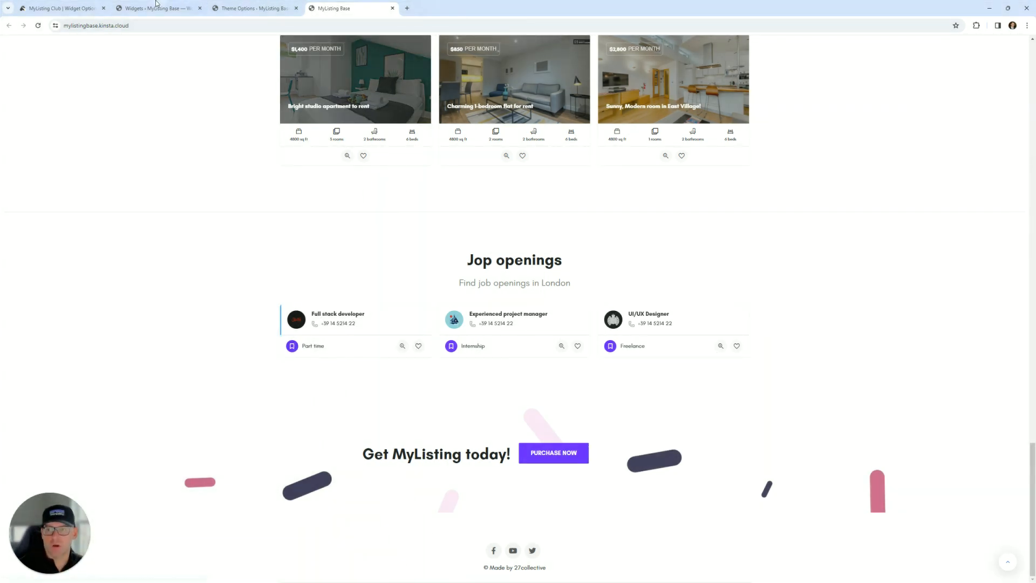
left_click(156, 4)
left_click(268, 3)
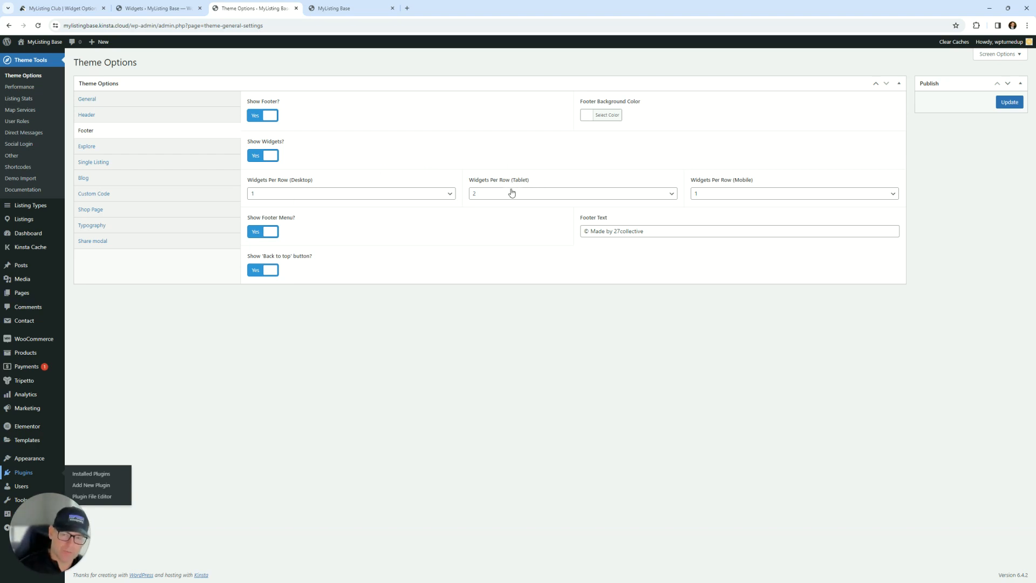
left_click(340, 8)
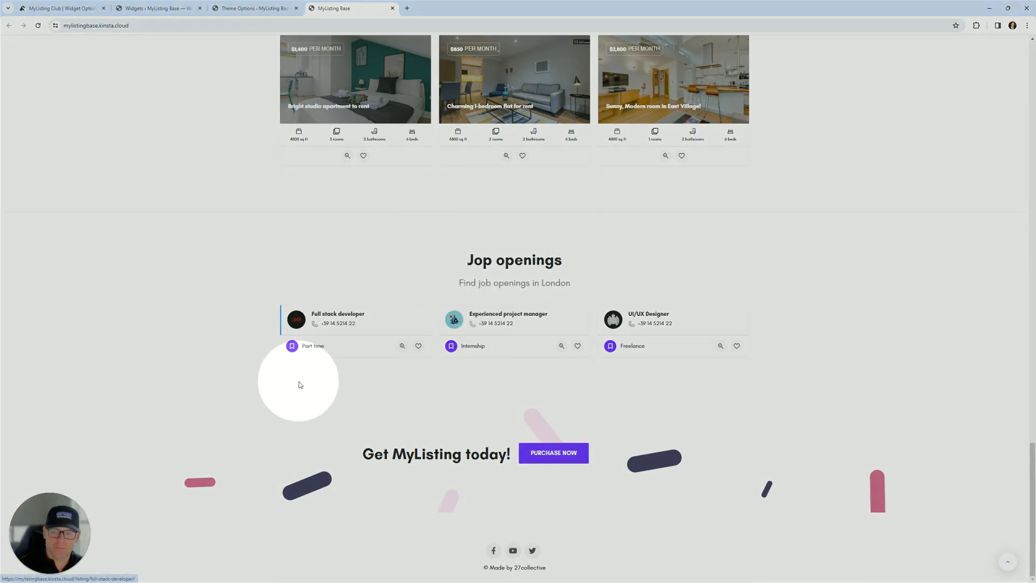
left_click(251, 8)
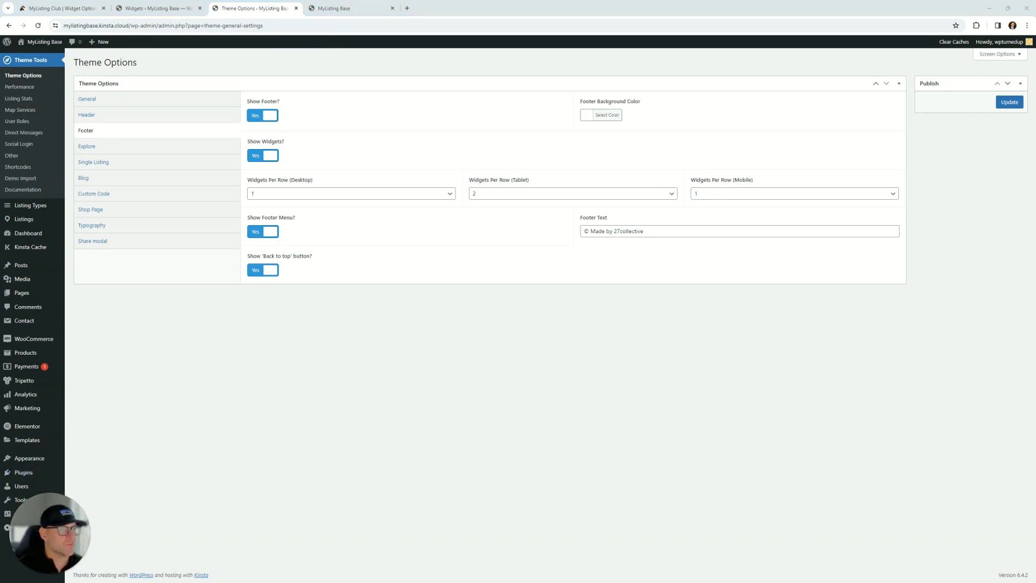
- Bring the Canvas light-mode footer example into the window, examine its column layout and move it back out
left_click_drag(439, 3, 462, 8)
key("ctrl")
key("ctrl")
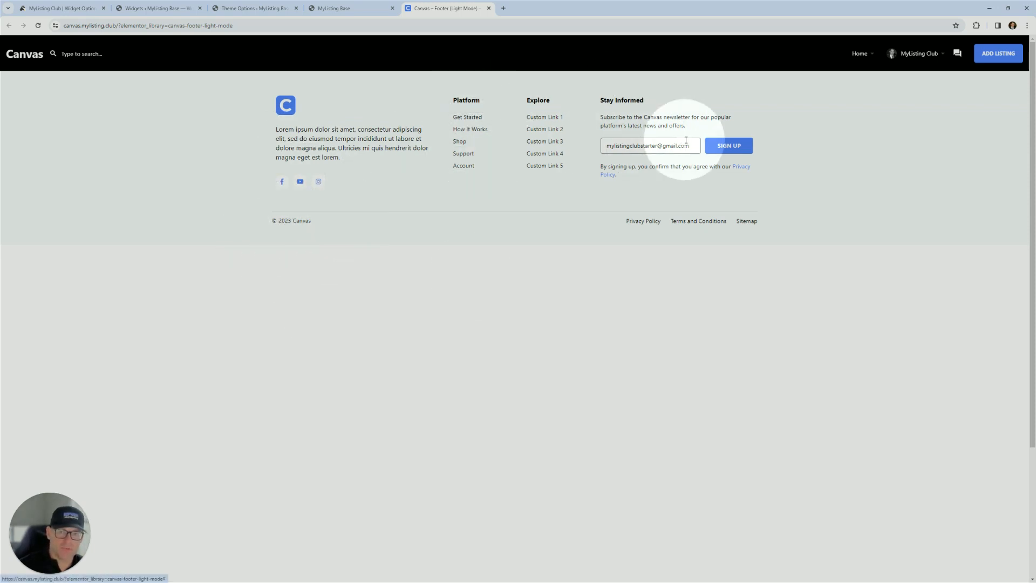
left_click_drag(459, 10, 1035, 33)
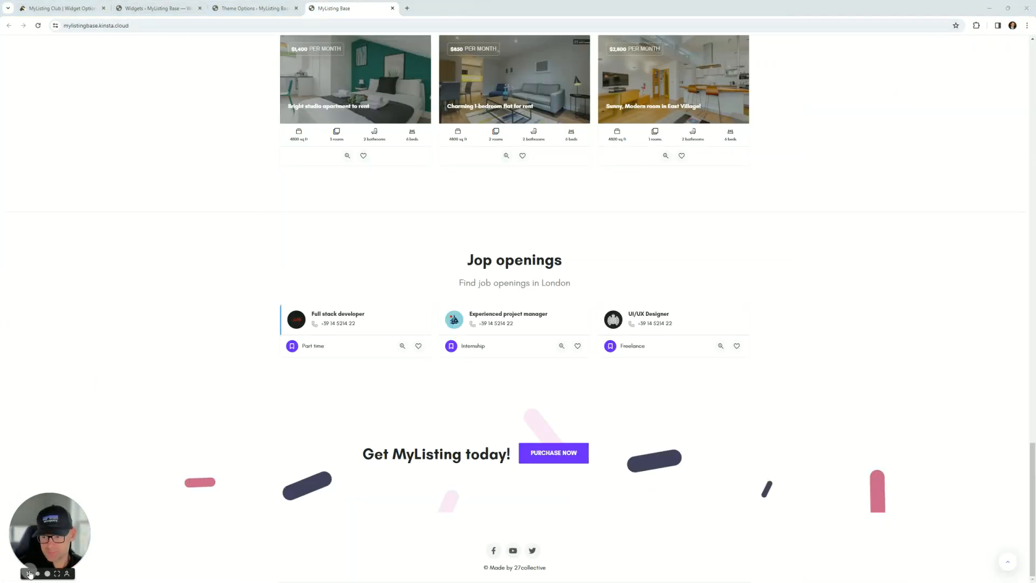
- Compare the Show Footer Menu setting with the homepage's social icons, and open the Menus page in a new tab
left_click(254, 8)
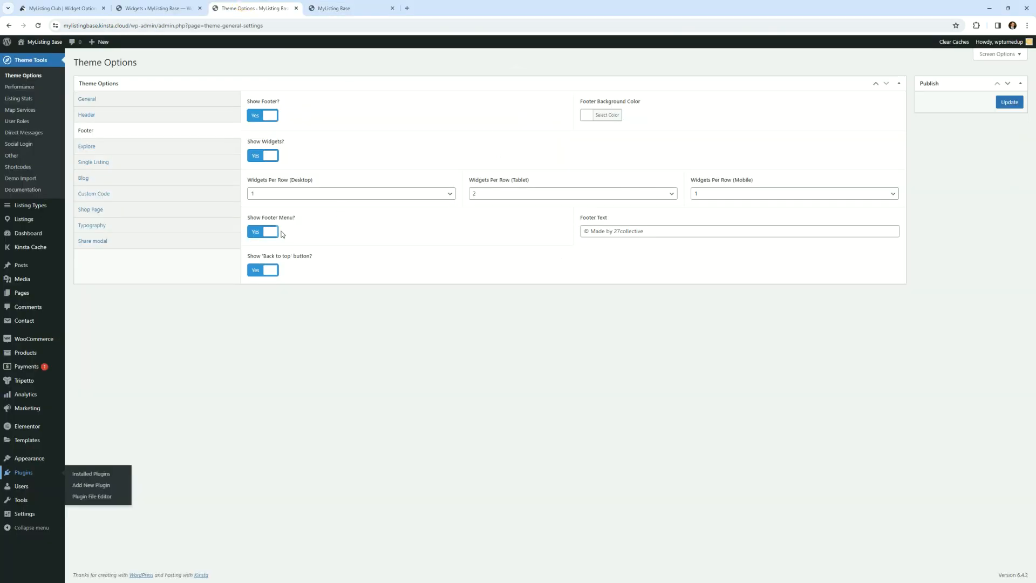
left_click(346, 9)
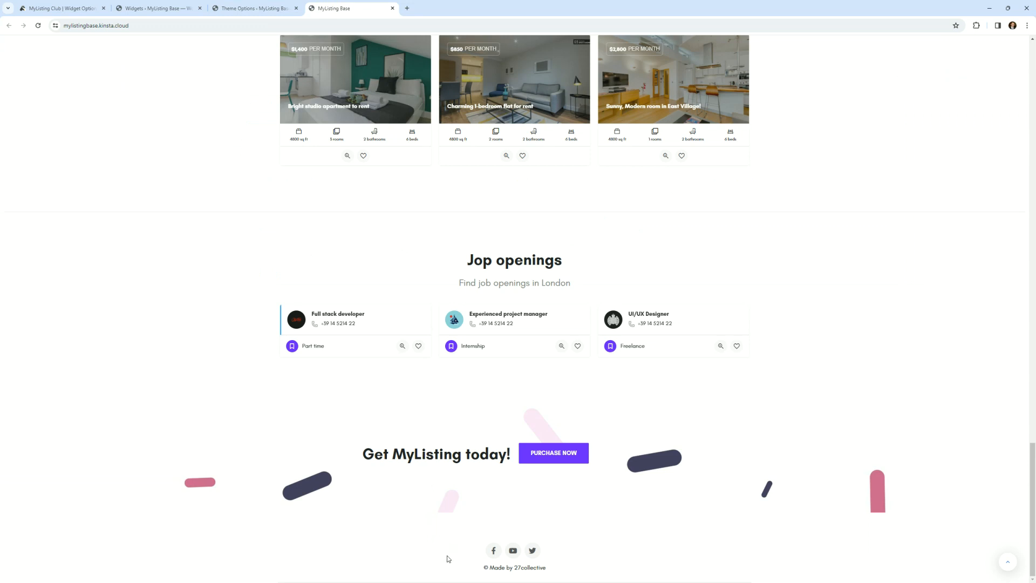
left_click(259, 8)
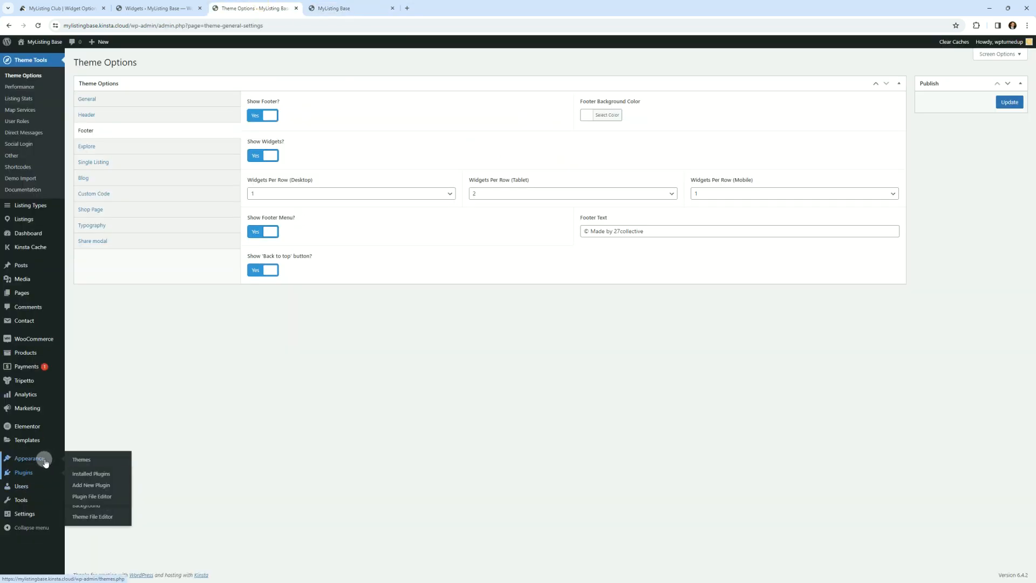
mouse_move(37, 458)
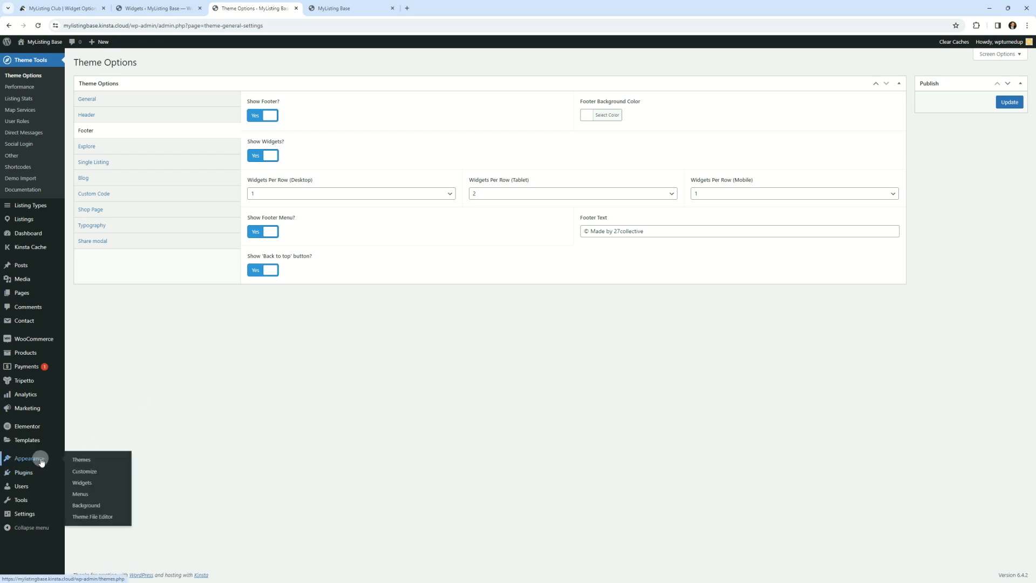
right_click(89, 496)
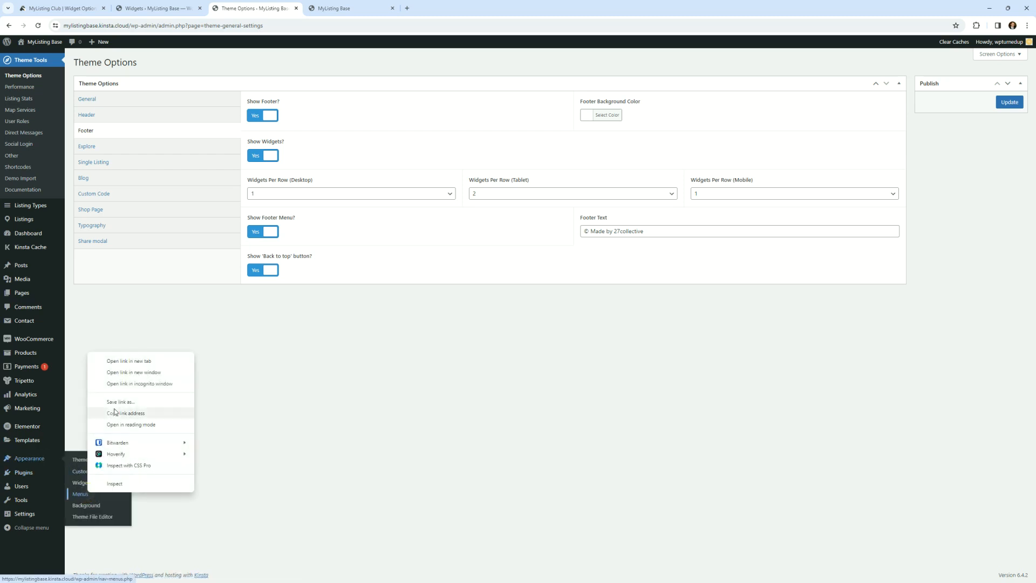
left_click(133, 362)
left_click(345, 9)
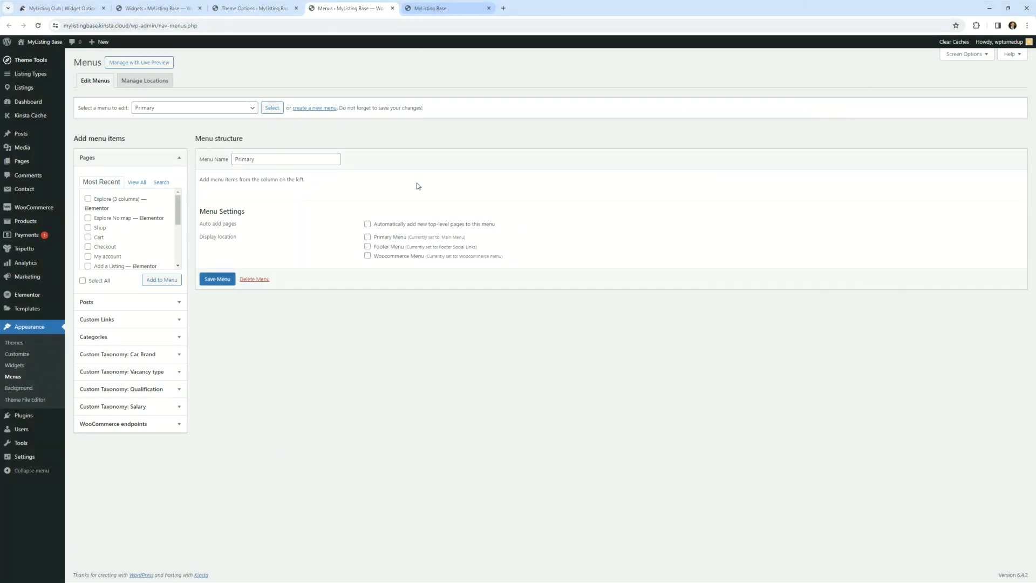
- Load the Footer Social Links menu for editing, leaving the Primary menu without saving its changes
left_click(393, 249)
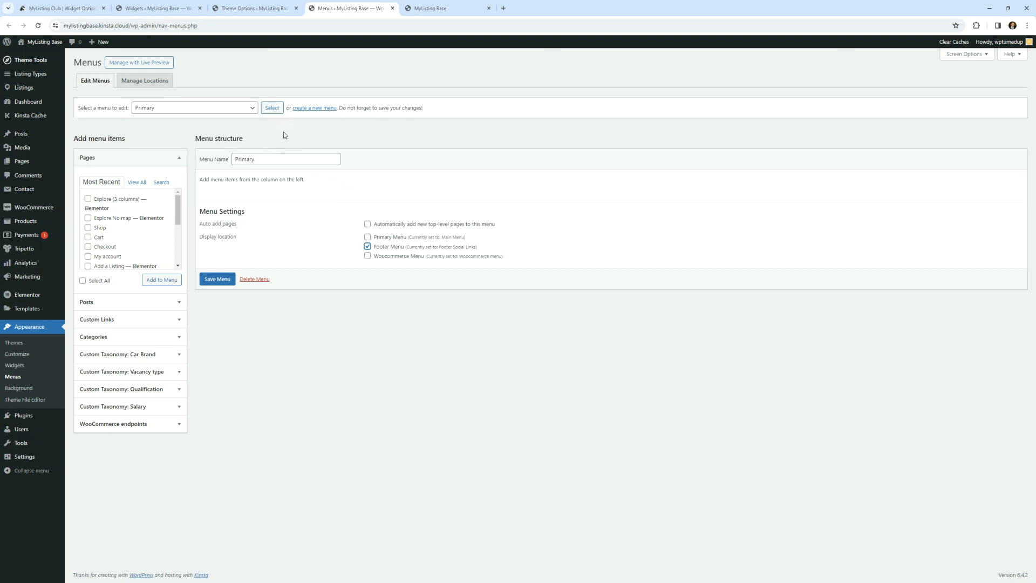
right_click(308, 108)
left_click(235, 107)
left_click(235, 107)
left_click(231, 107)
left_click(185, 118)
left_click(274, 109)
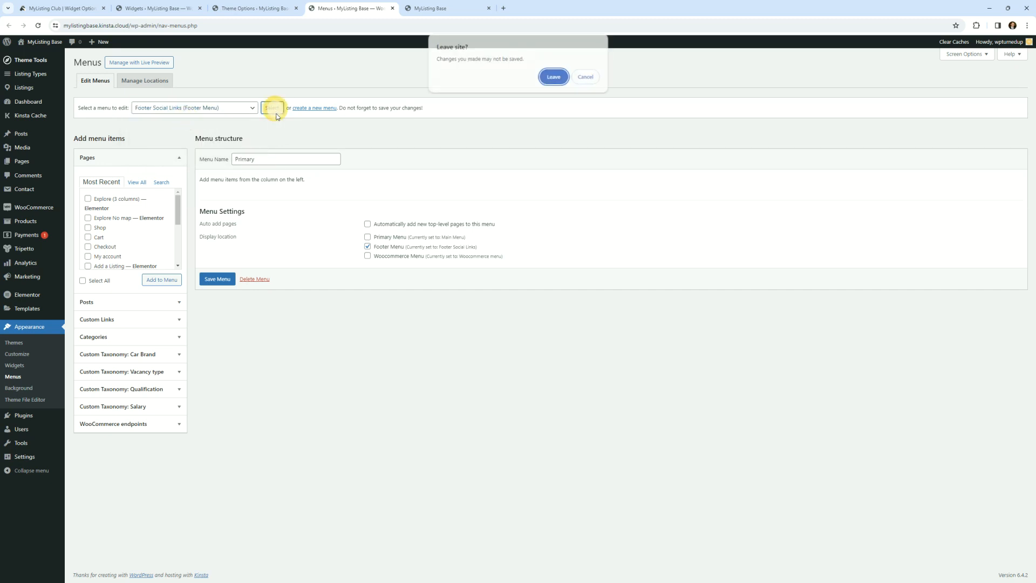
left_click(554, 77)
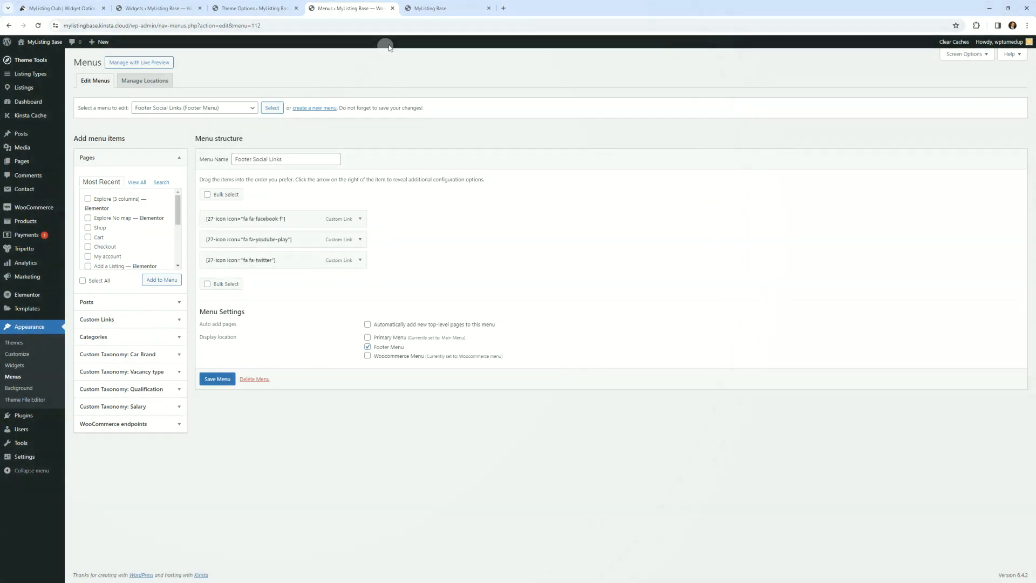
- Compare the social icons in the homepage footer with the items of the Footer Social Links menu
left_click(446, 9)
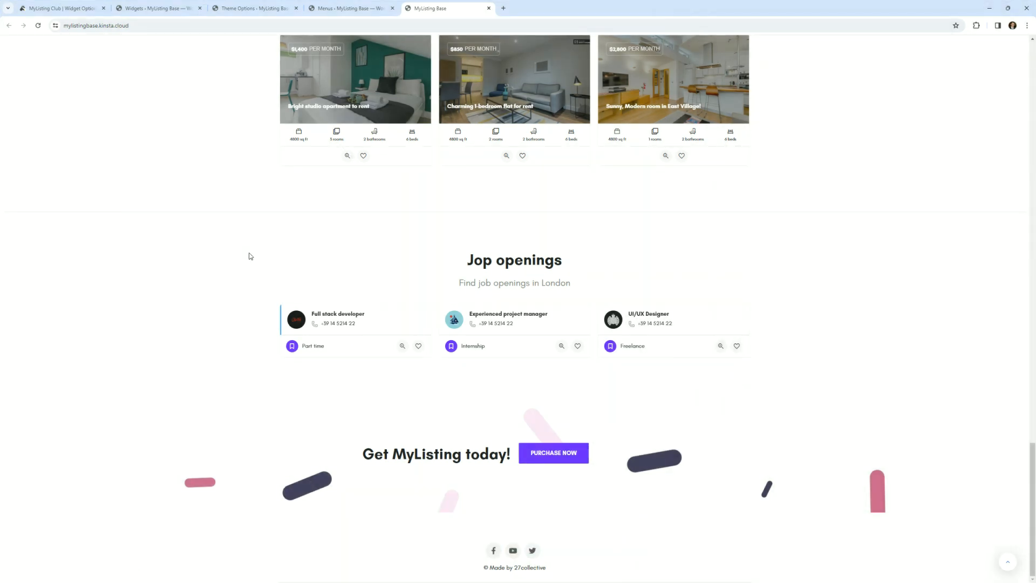
left_click(348, 8)
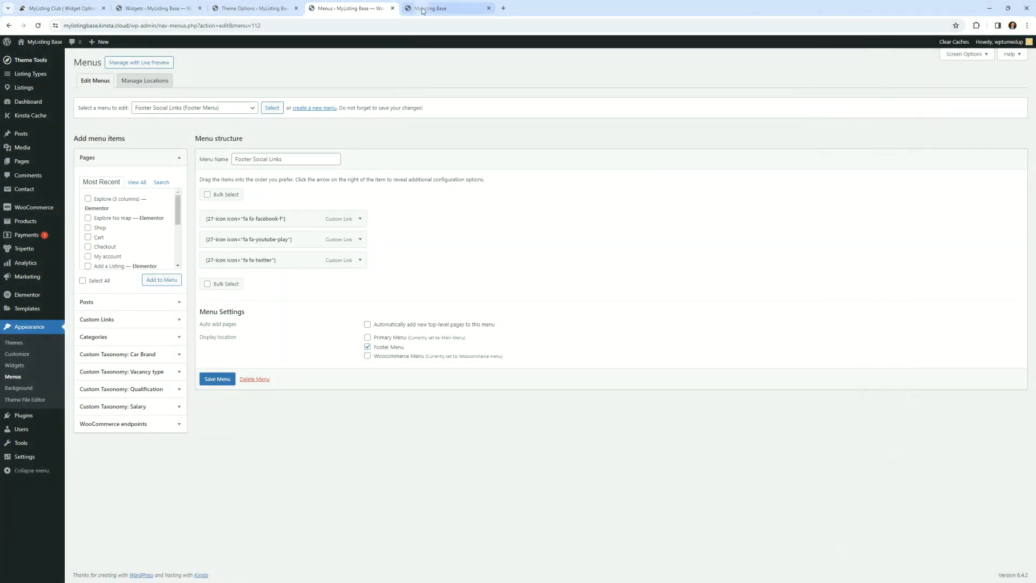
left_click(423, 9)
left_click(353, 9)
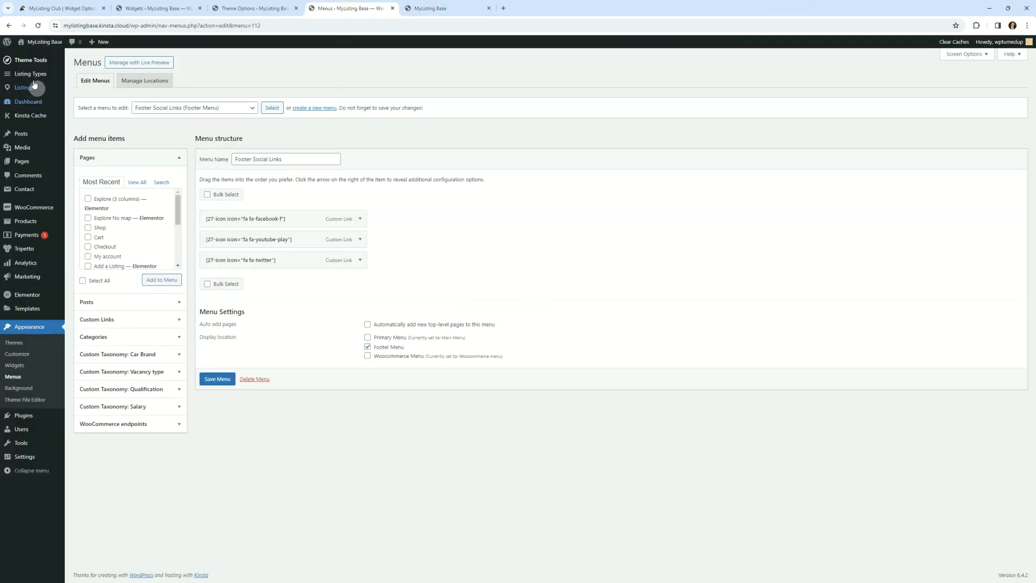
- Examine the Footer Text and 'Back to top' settings in the Theme Options footer section
left_click(235, 9)
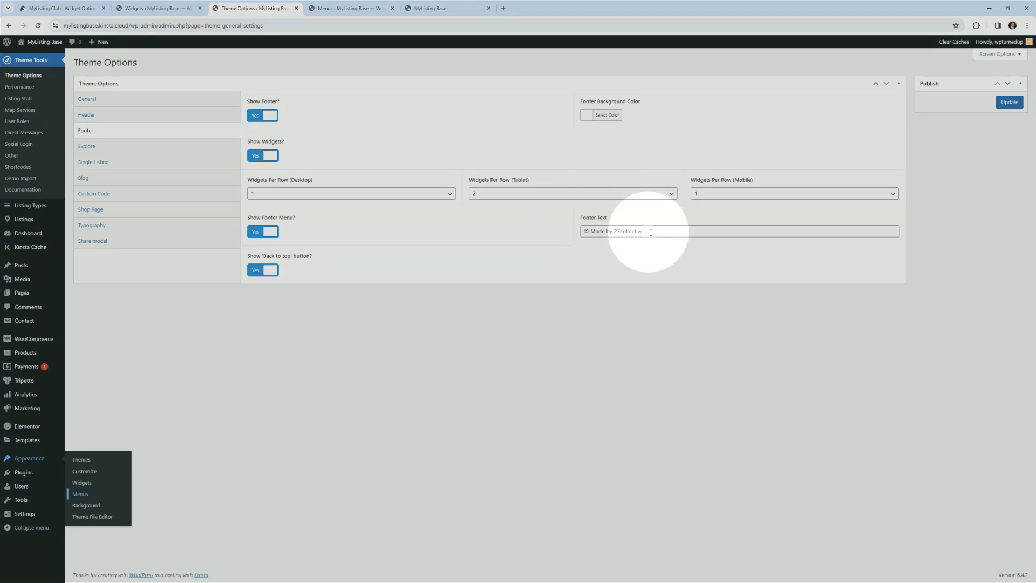
triple_click(589, 231)
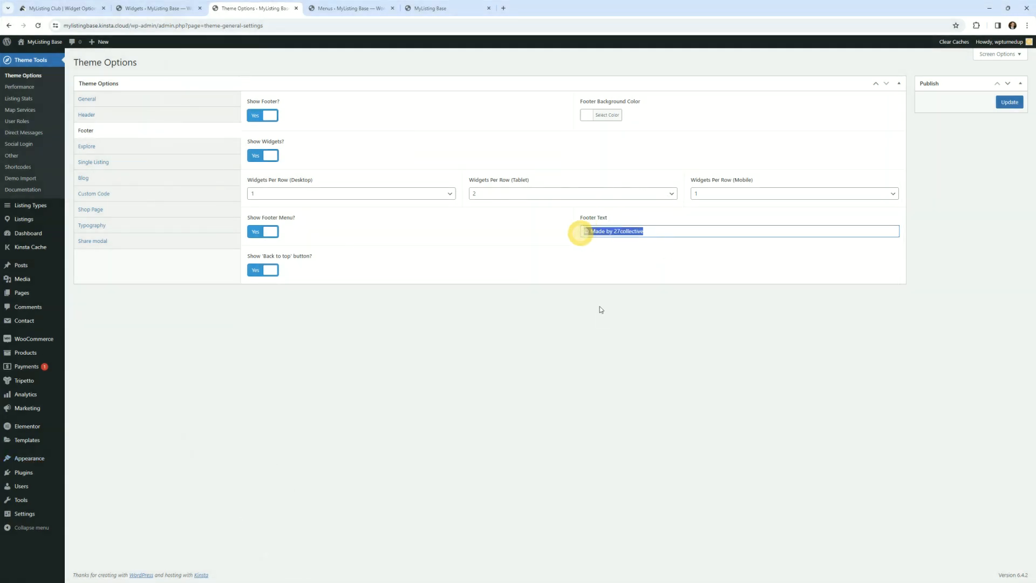
left_click(628, 285)
left_click_drag(644, 229, 522, 224)
left_click(629, 233)
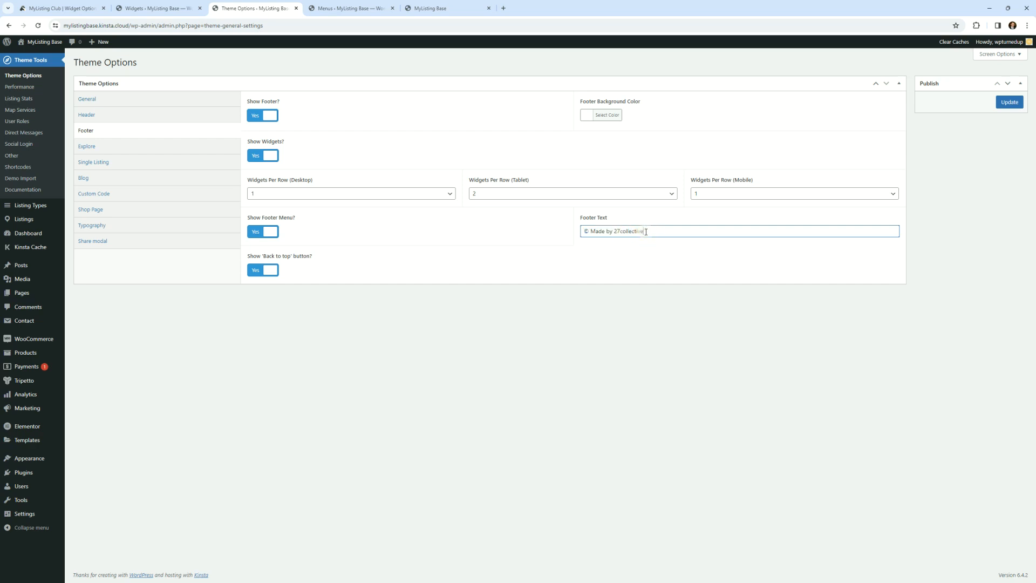
left_click_drag(646, 232, 592, 232)
left_click(611, 240)
left_click(456, 378)
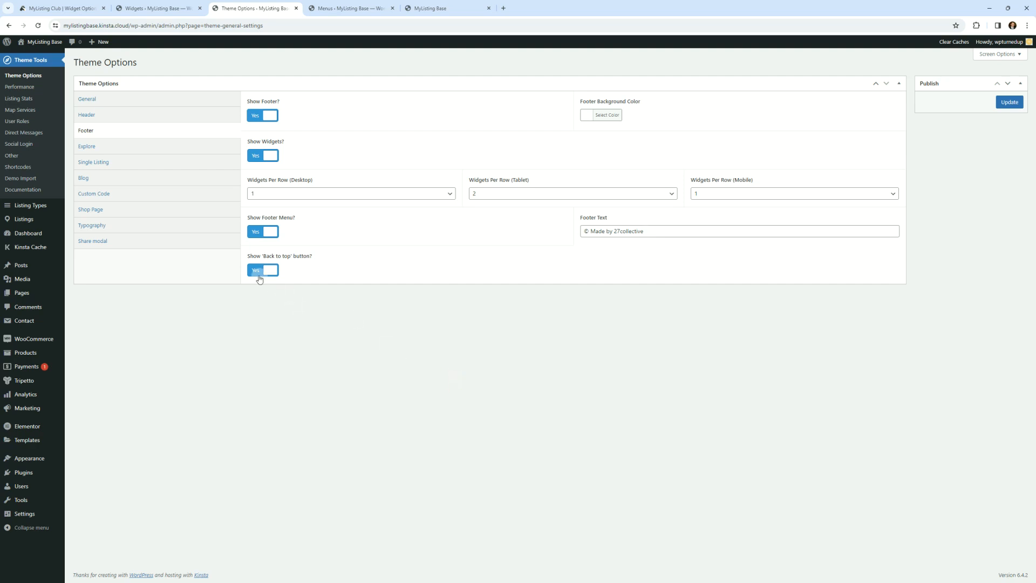
- Bring the Canvas site's Theme Options into the window, examine its footer settings and move it back out
key("ctrl")
key("ctrl")
left_click_drag(1034, 48, 583, 6)
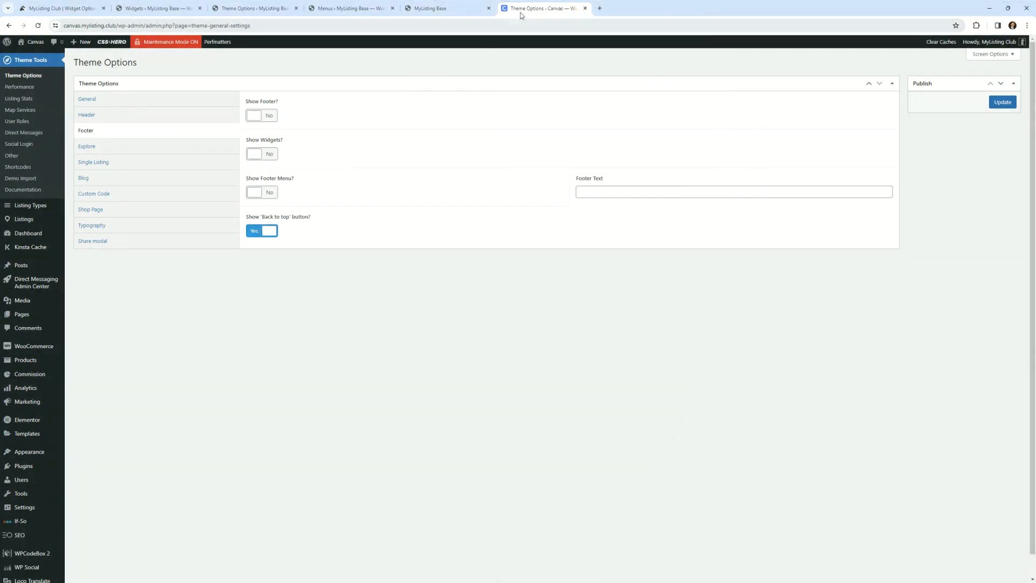
left_click_drag(520, 8, 523, 112)
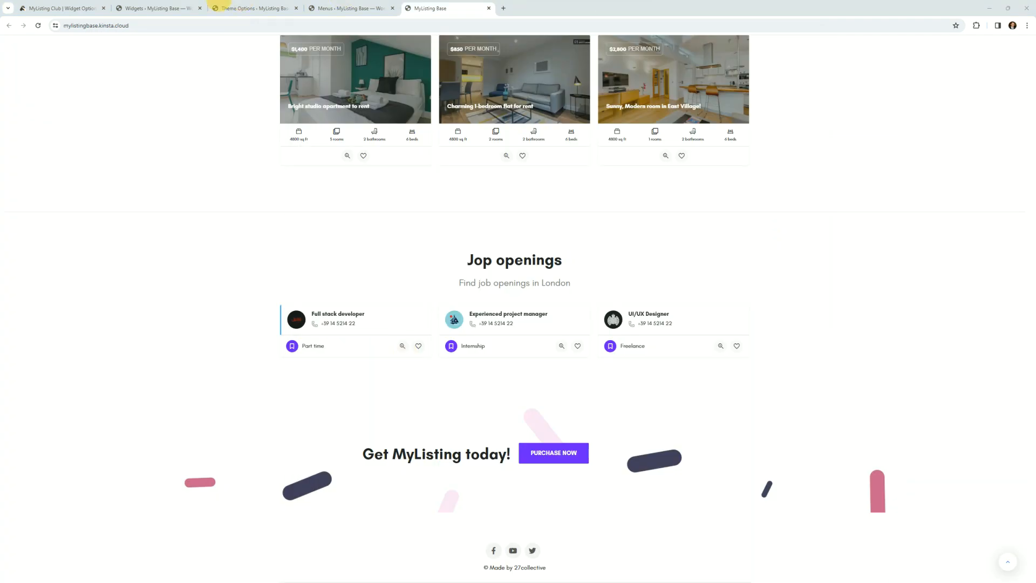
- Reorder the browser tabs so Menus comes before Theme Options, and return to the Theme Options page
left_click(355, 5)
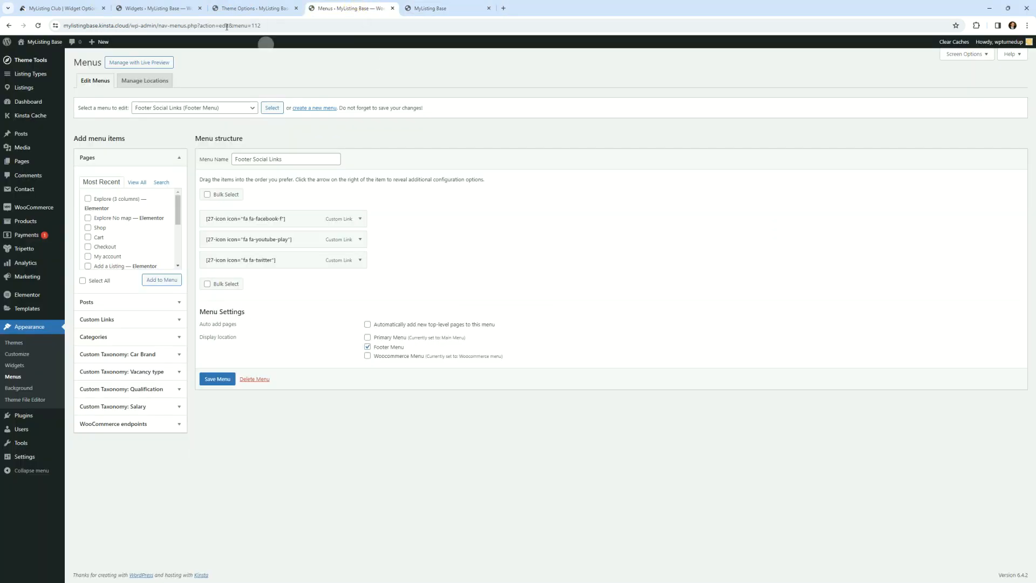
left_click(261, 8)
left_click(355, 5)
left_click_drag(353, 8, 257, 8)
left_click(351, 8)
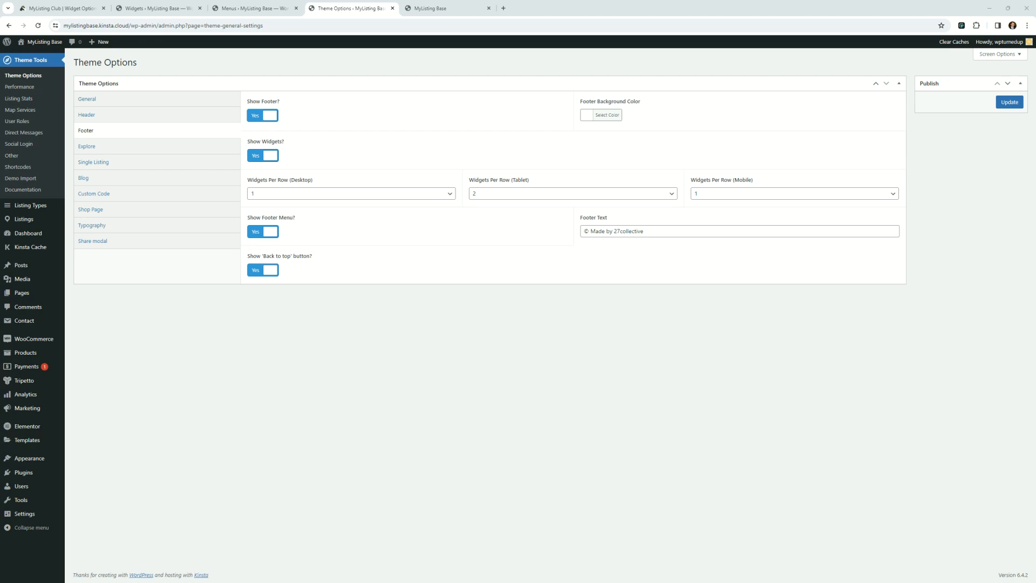
- Set the footer background color to #f7f9fb, update the theme options and reload the homepage
left_click(610, 115)
left_click(637, 115)
type("#f7f9fb")
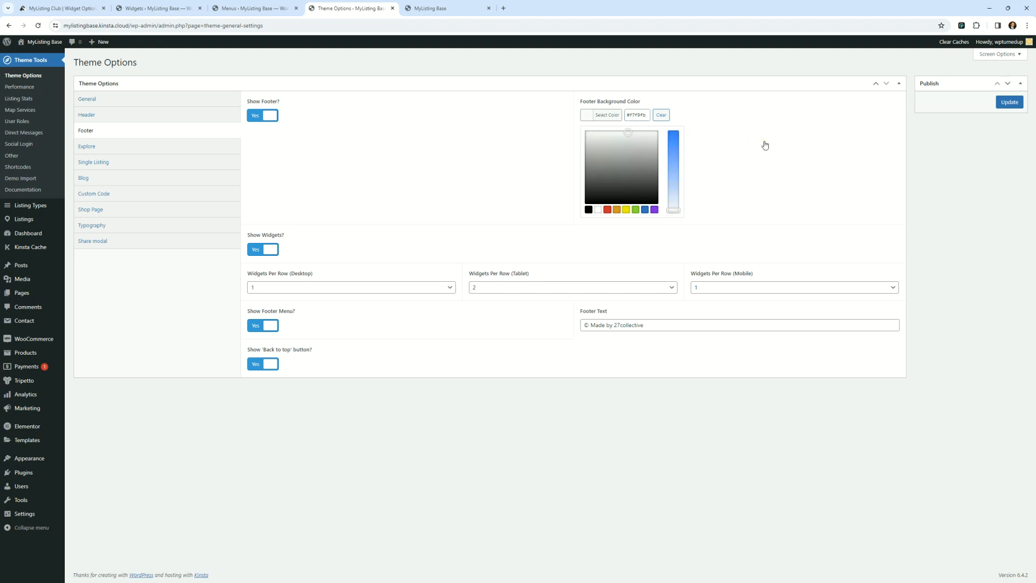
left_click(765, 145)
left_click(1000, 107)
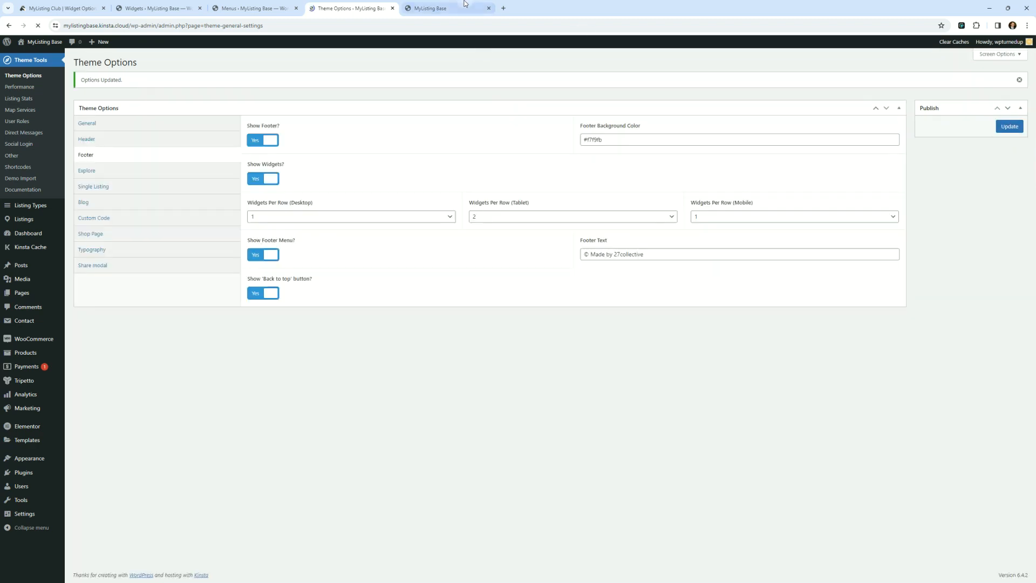
left_click(448, 8)
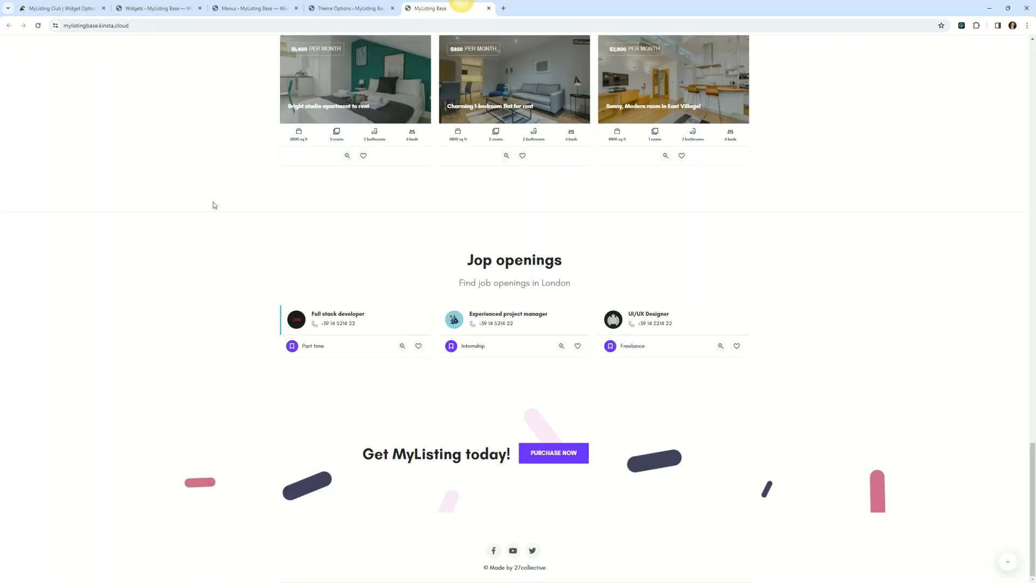
left_click(38, 25)
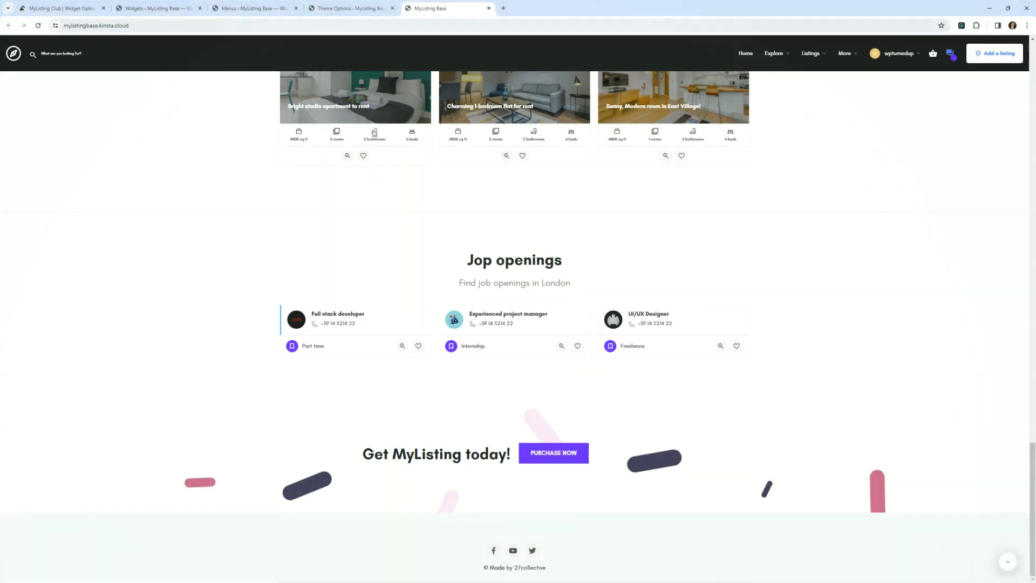
- Open the Pages list in a new tab and open the Home front page in Elementor in another
left_click(252, 7)
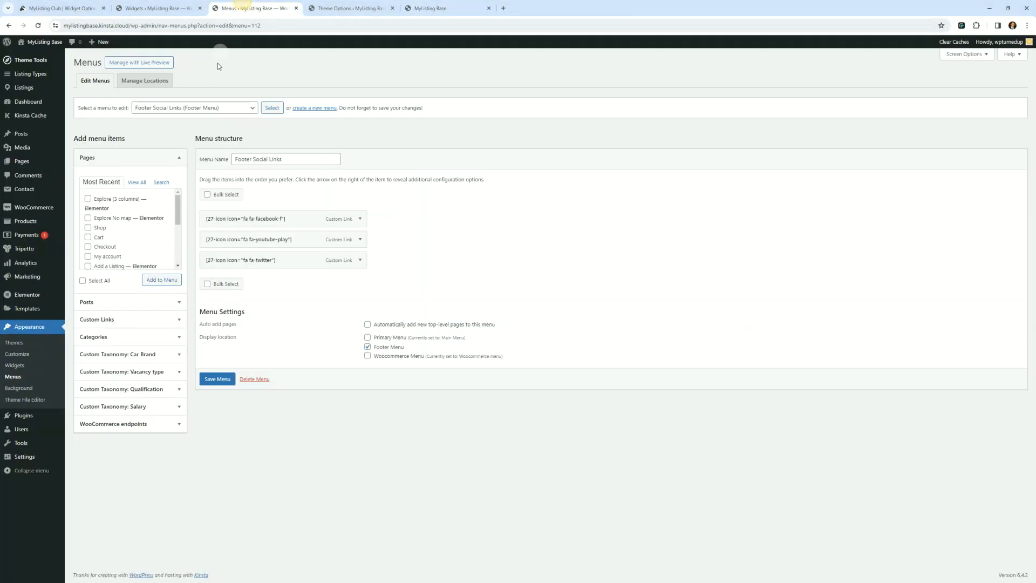
right_click(15, 161)
left_click(51, 167)
key("ctrl+Tab")
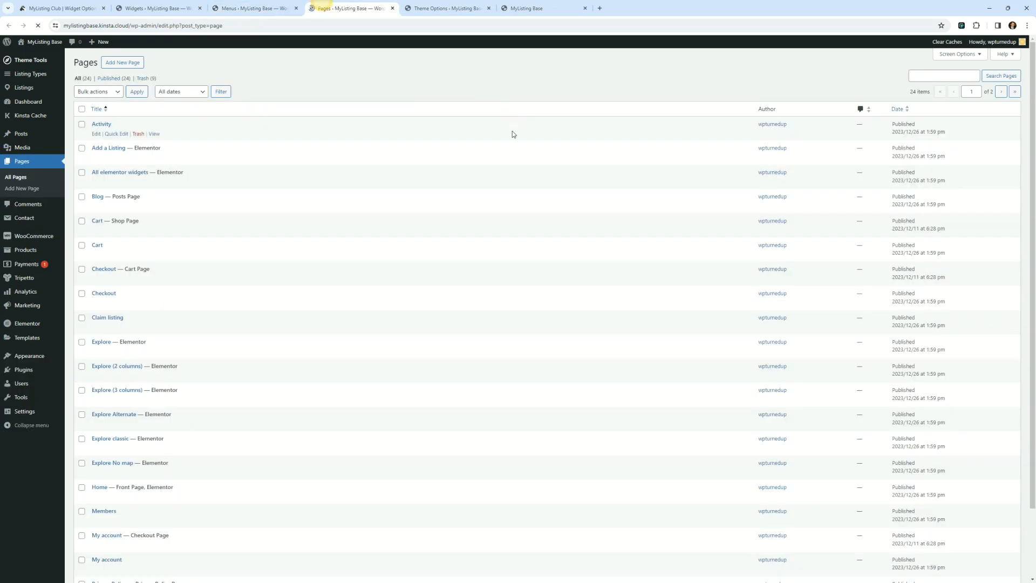
right_click(179, 497)
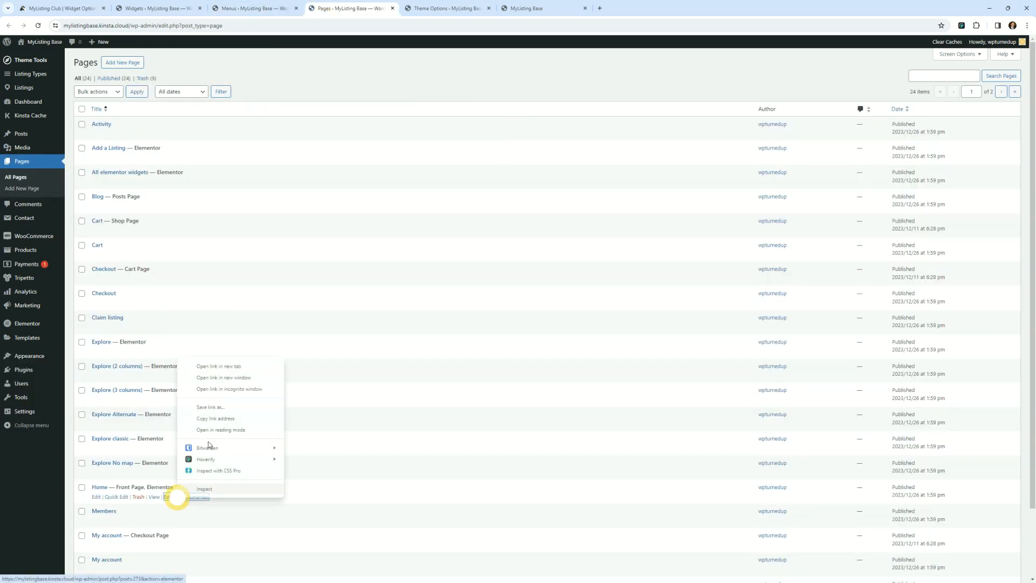
left_click(240, 367)
left_click(421, 7)
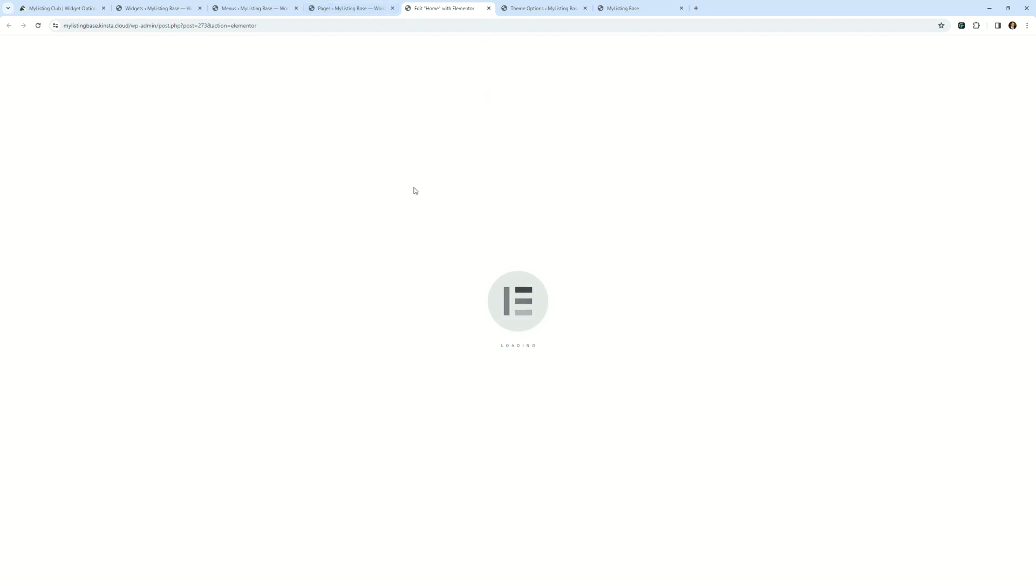
- Delete the "Get MyListing today!" section at the end of the Home page
scroll(571, 372, "down", 10)
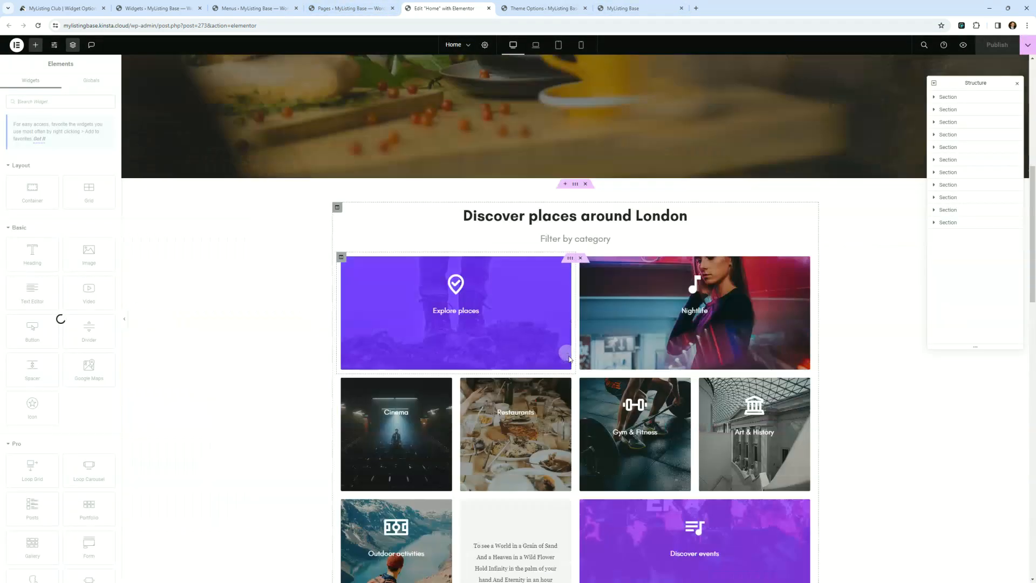
scroll(584, 362, "down", 20)
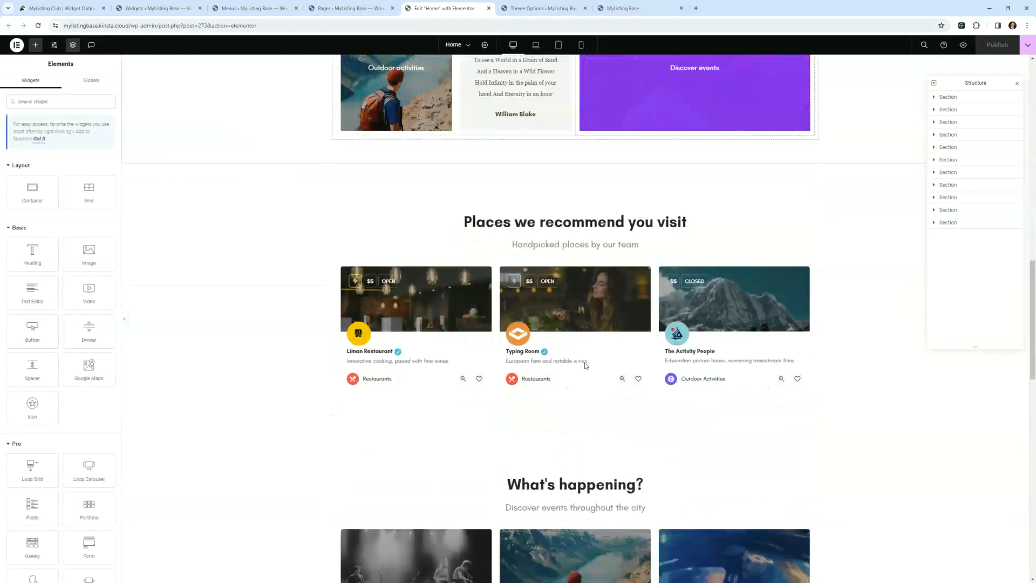
scroll(585, 363, "down", 6)
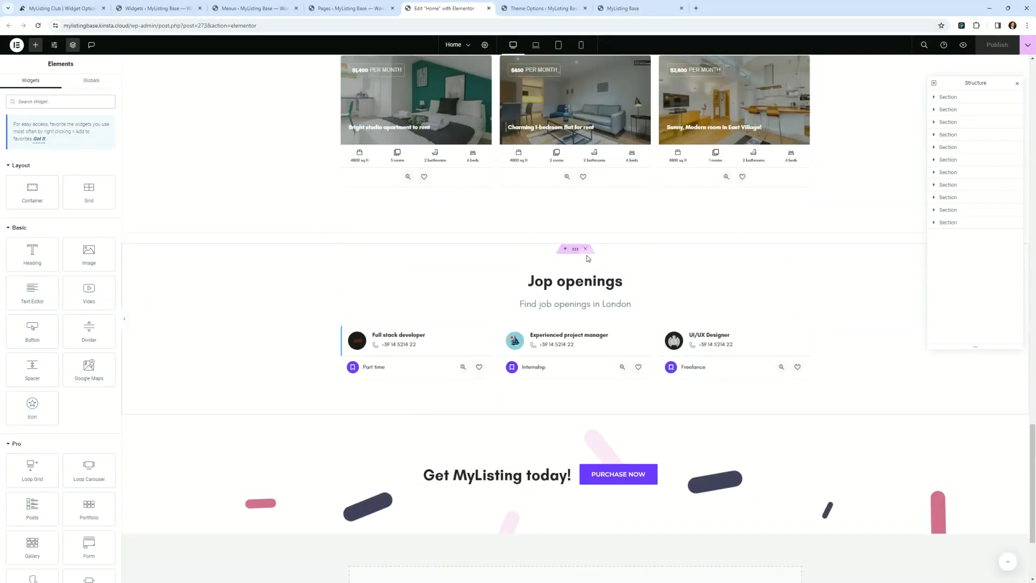
left_click(587, 421)
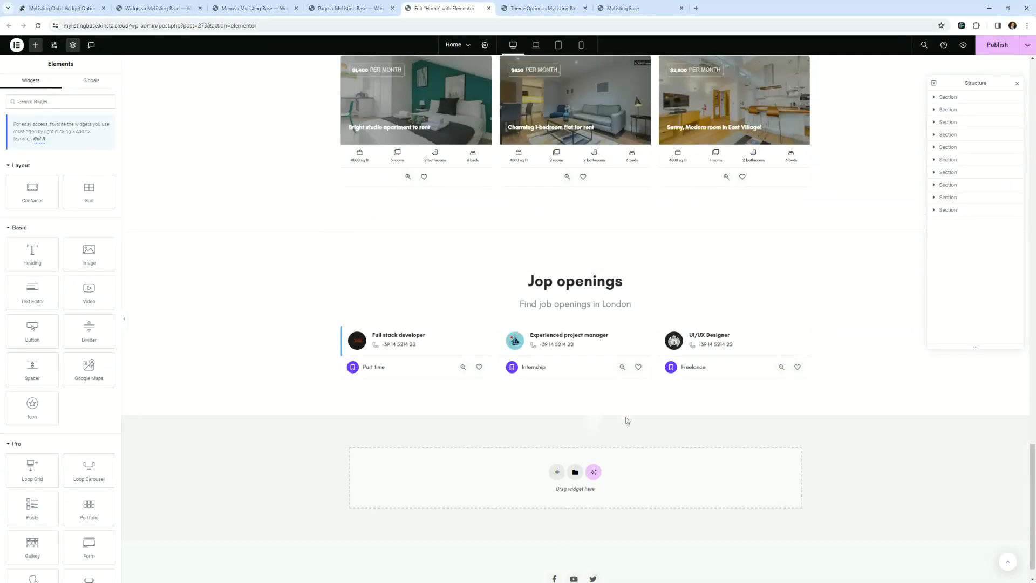
scroll(493, 491, "down", 2)
scroll(493, 491, "up", 5)
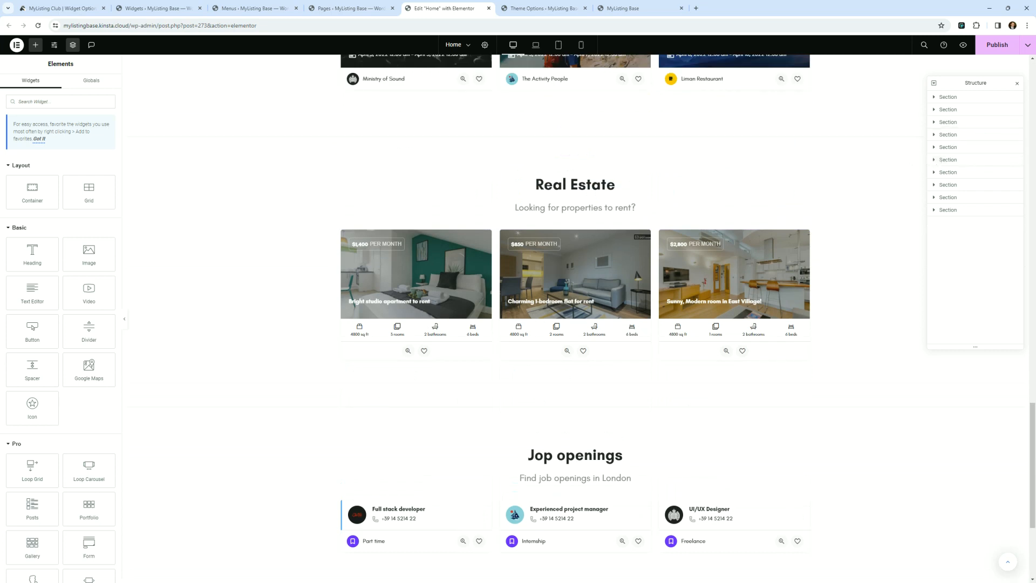
- Hide the page structure overview and publish the edited Home page
left_click(1018, 86)
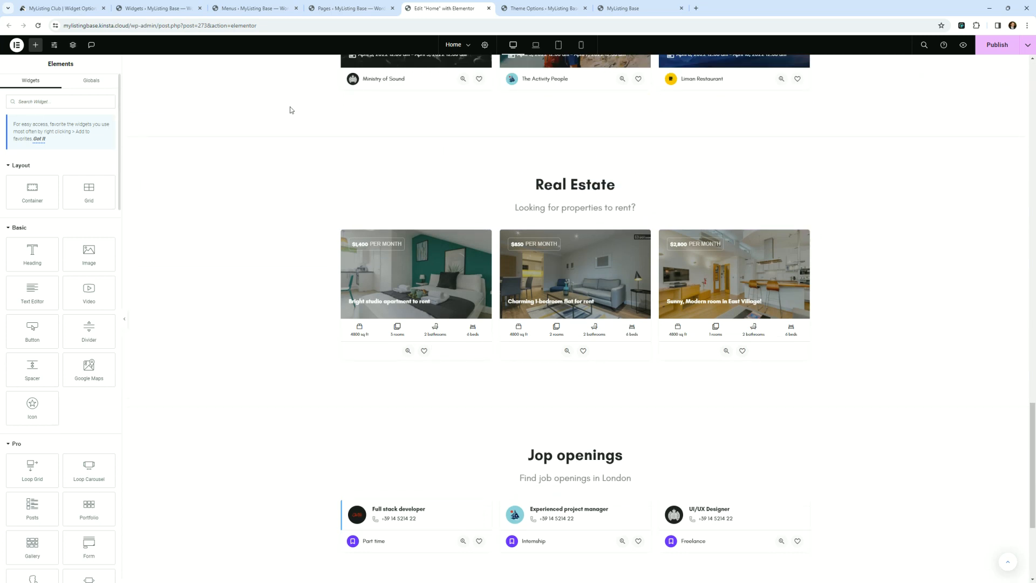
left_click(1011, 47)
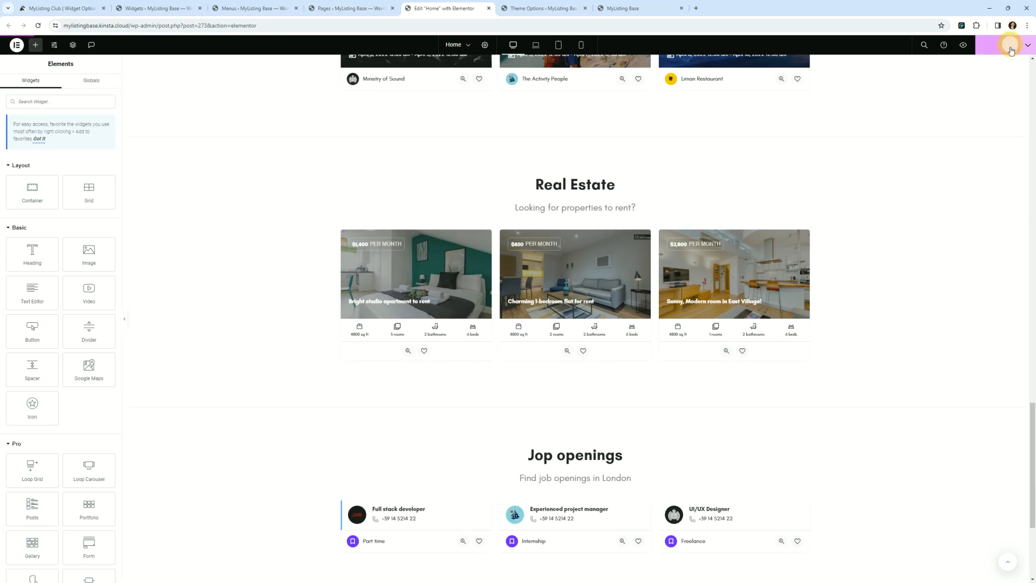
scroll(637, 427, "down", 3)
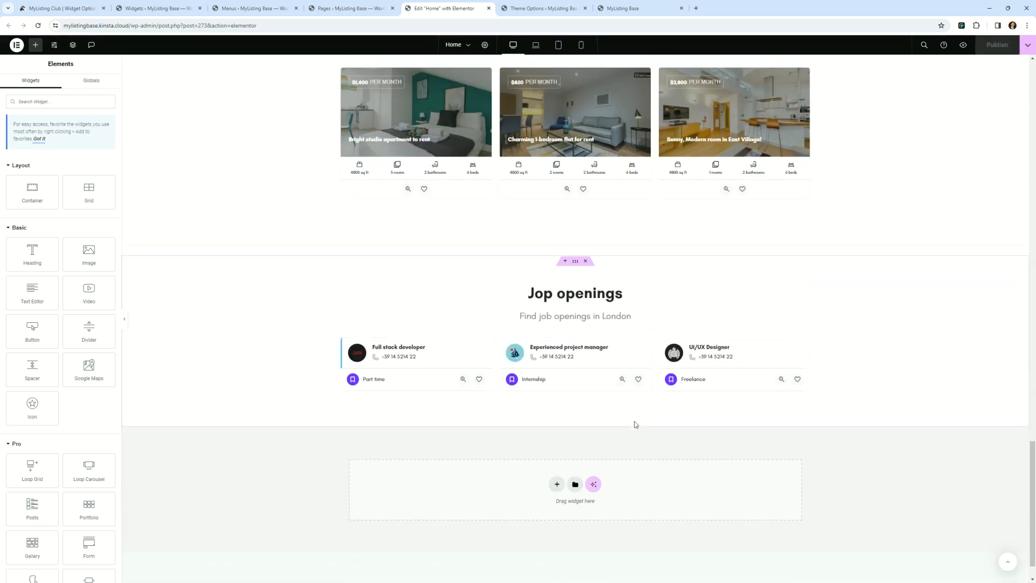
- Reload the homepage to check its footer area, revisit the Theme Options footer settings and return to the Pages list
left_click(633, 8)
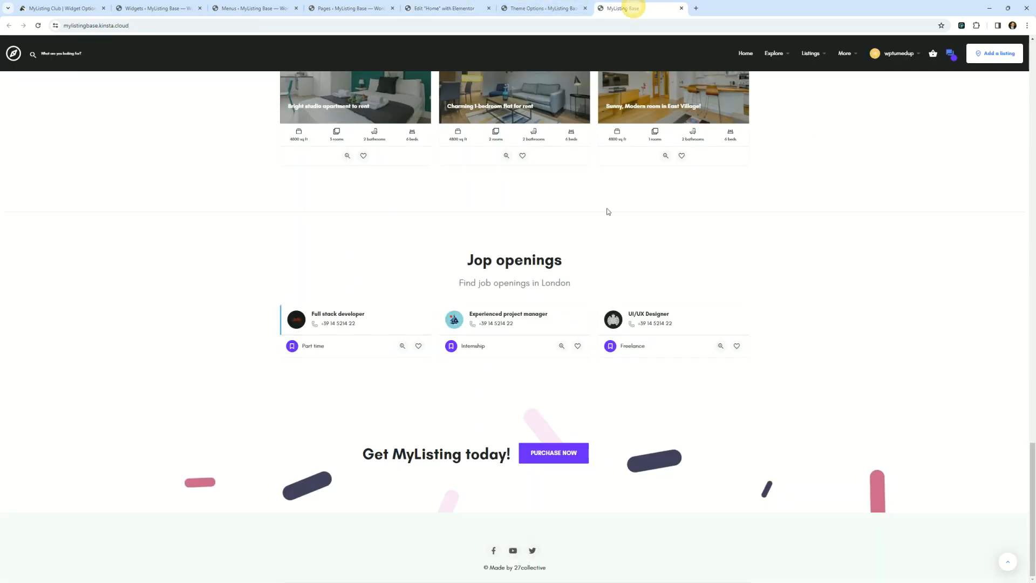
left_click(582, 462)
left_click(740, 460)
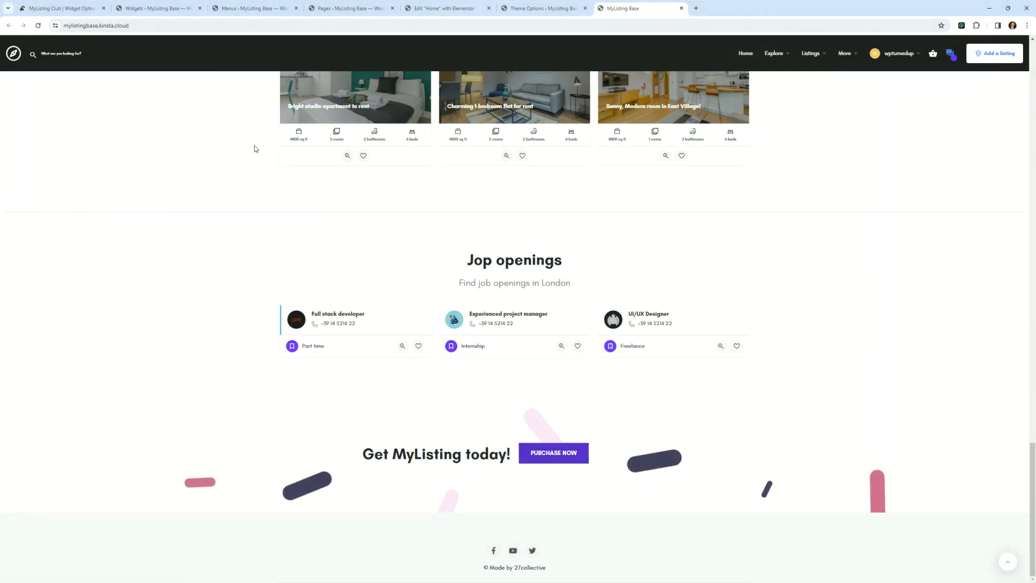
left_click(37, 25)
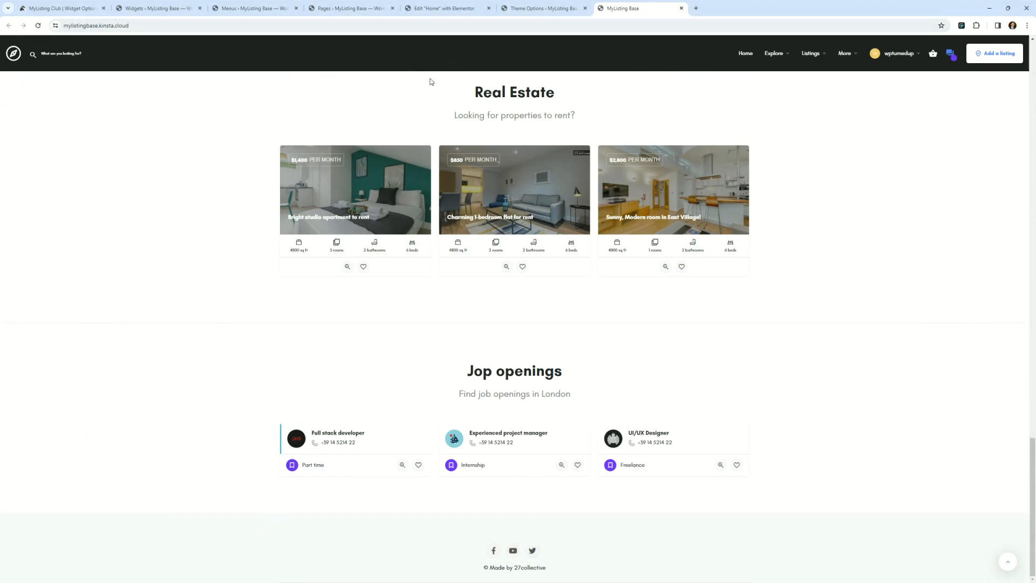
left_click(575, 7)
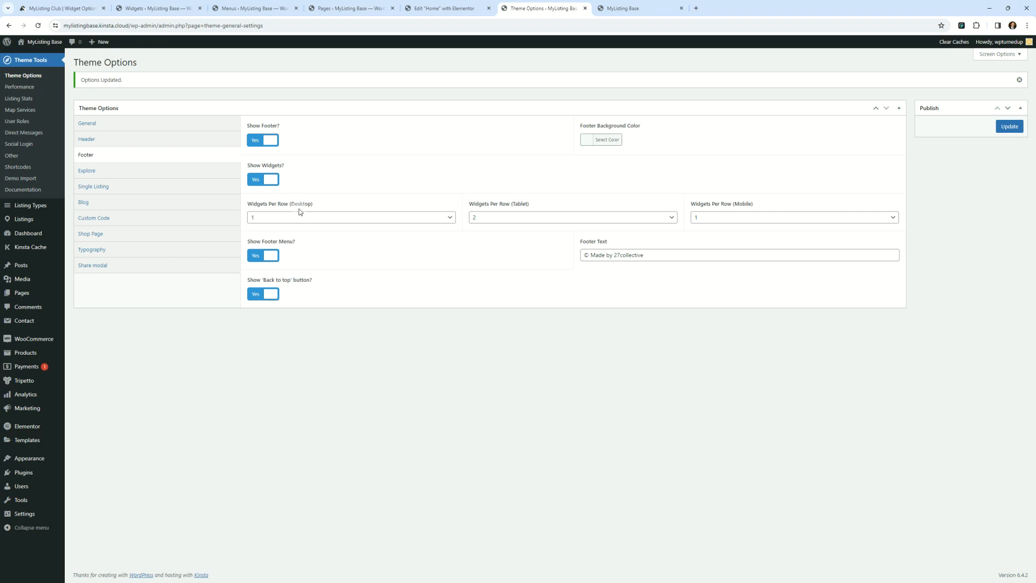
left_click(337, 7)
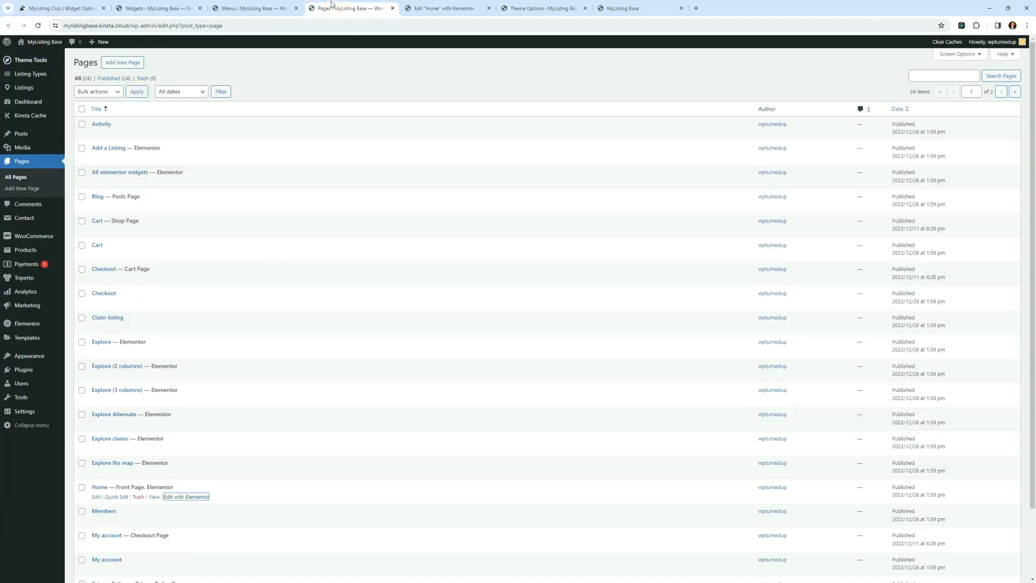
- Browse the full list of blocks available for the Footer widget area on the Widgets page
left_click(159, 8)
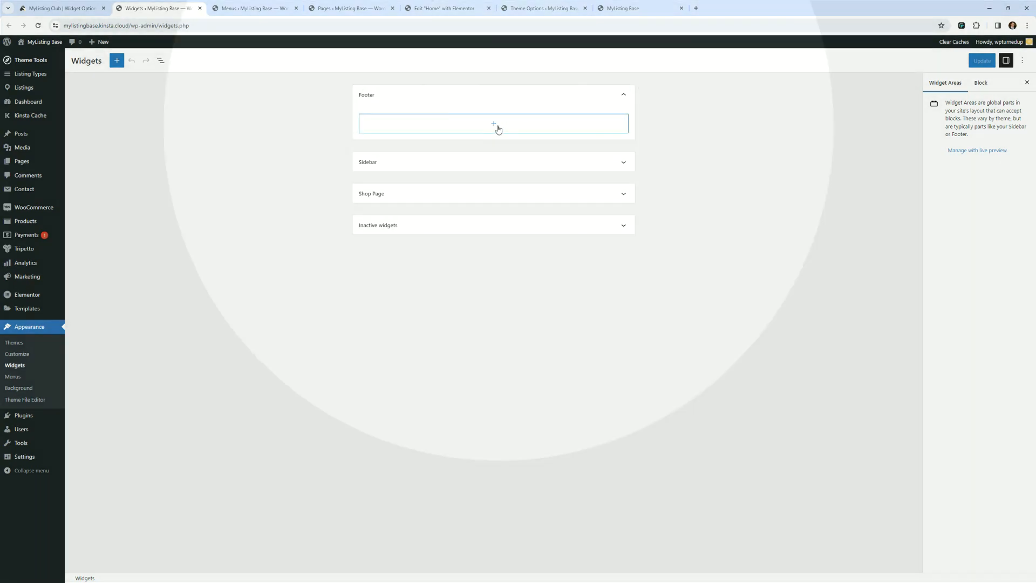
left_click(498, 125)
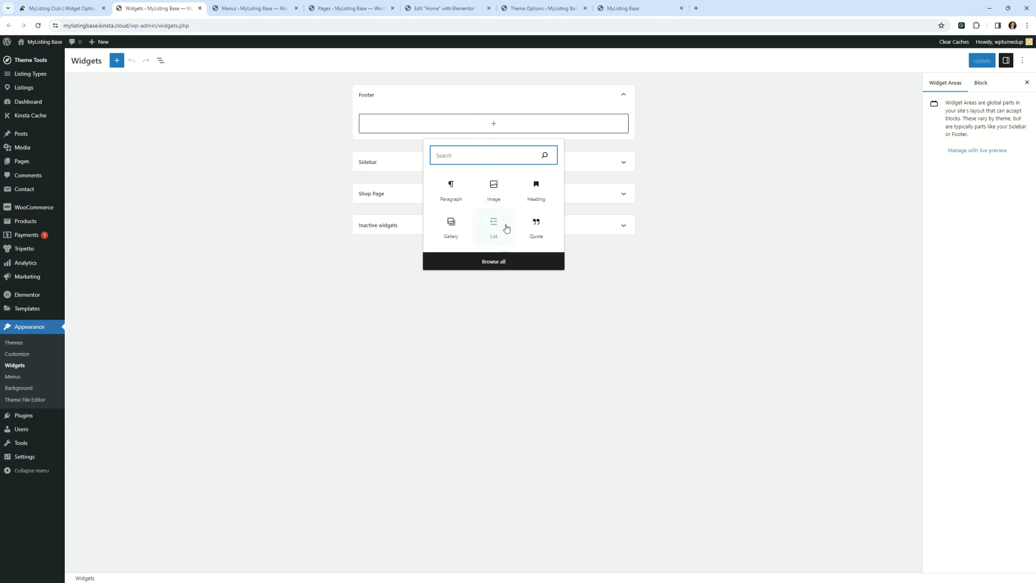
left_click(513, 262)
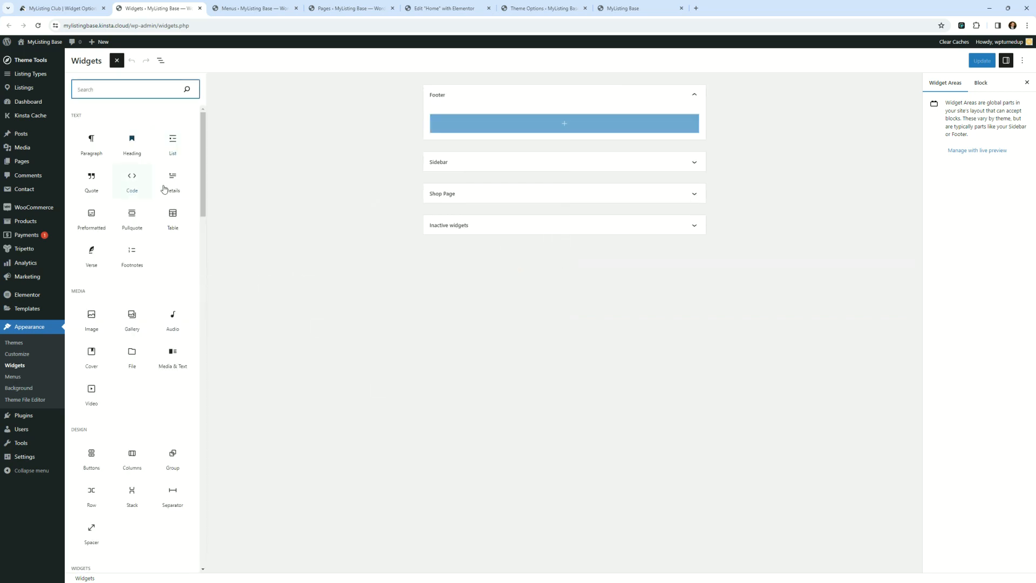
scroll(124, 324, "down", 2)
scroll(124, 324, "down", 11)
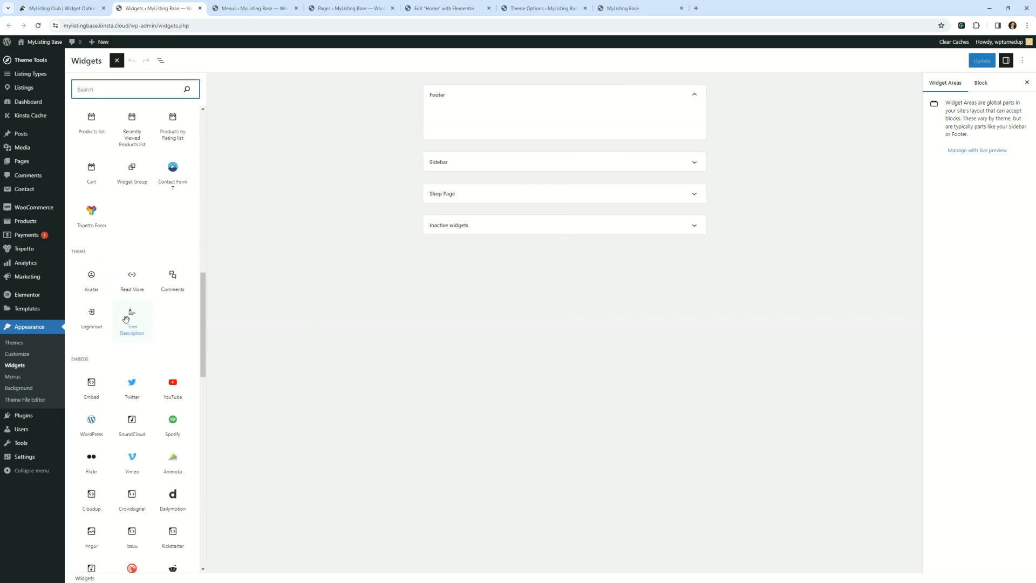
scroll(125, 306, "up", 13)
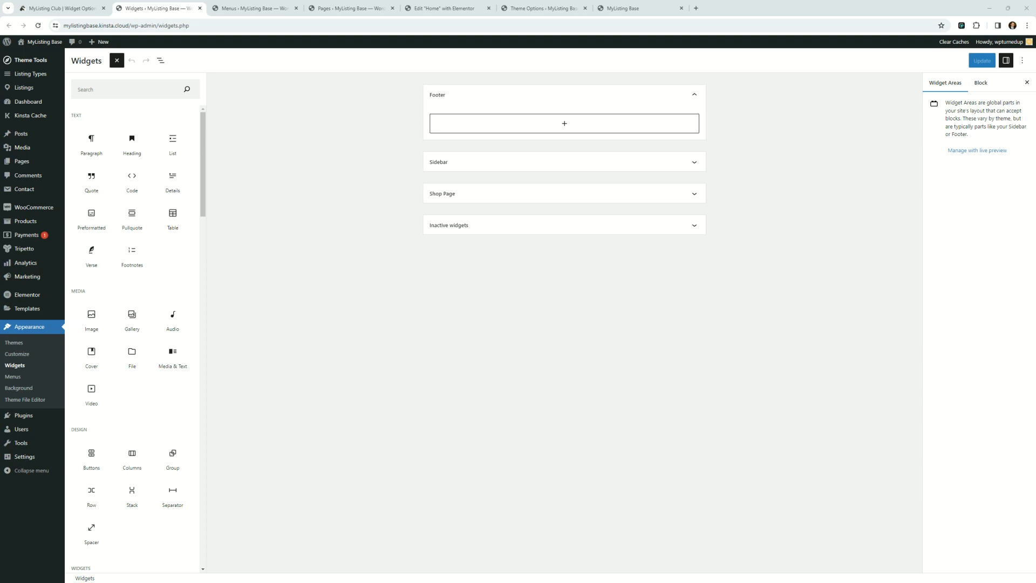
- Bring the Canvas light-mode footer example into this browser window as a reference and return to the Theme Options footer settings
left_click_drag(1035, 108, 736, 7)
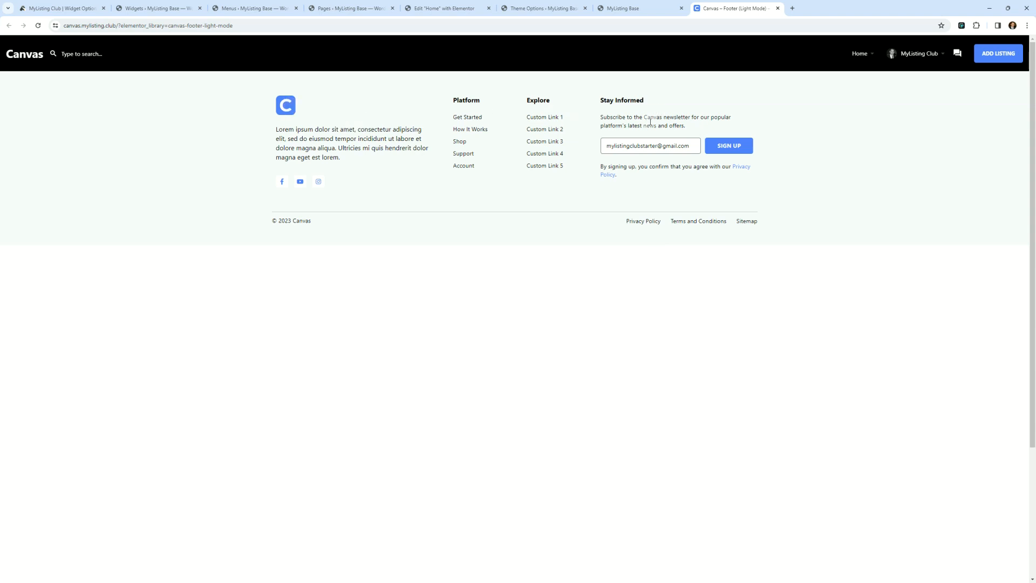
left_click(675, 8)
left_click(561, 5)
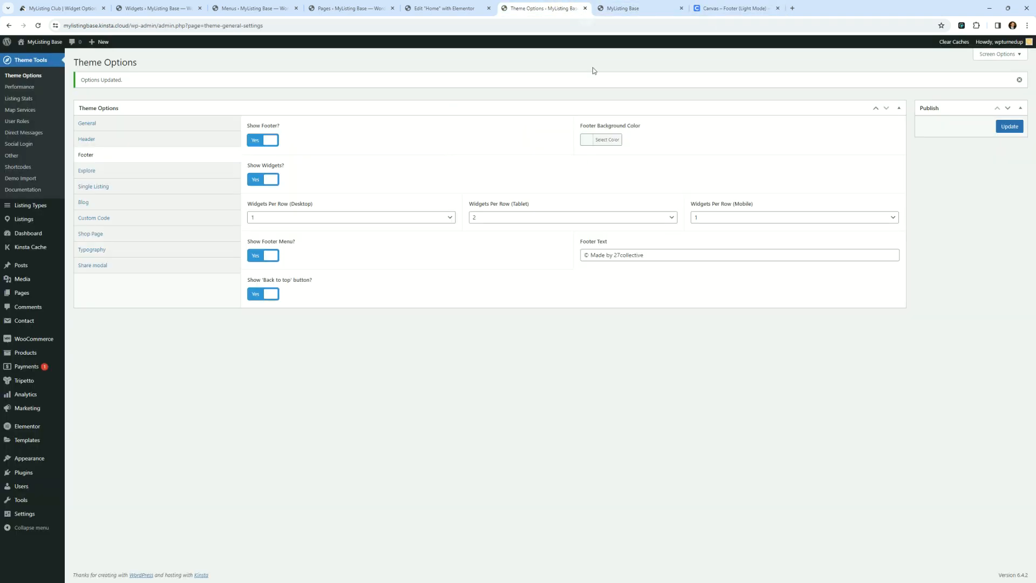
- Set the footer's desktop widgets per row to 4 and save the theme options
left_click(326, 219)
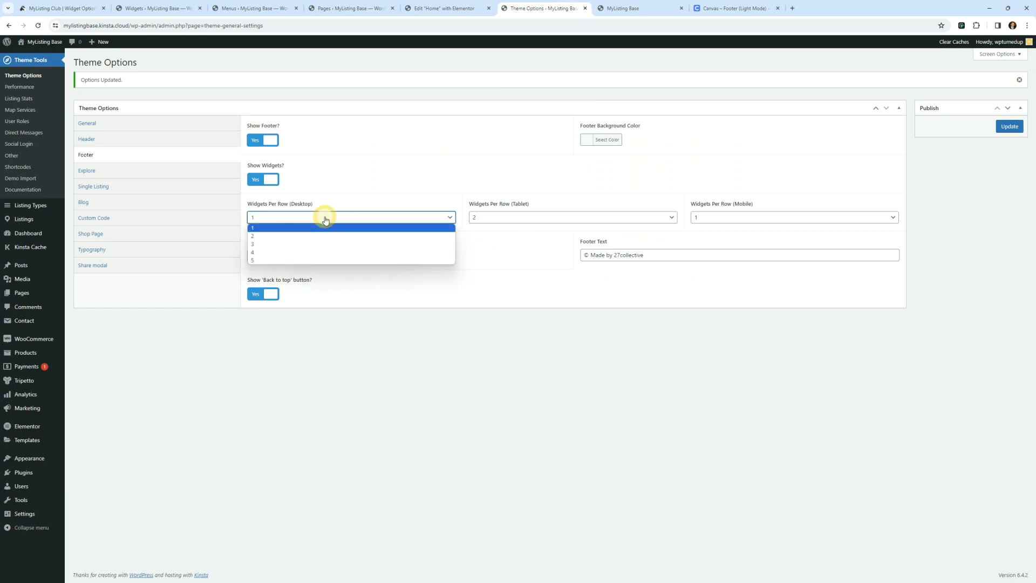
left_click(289, 253)
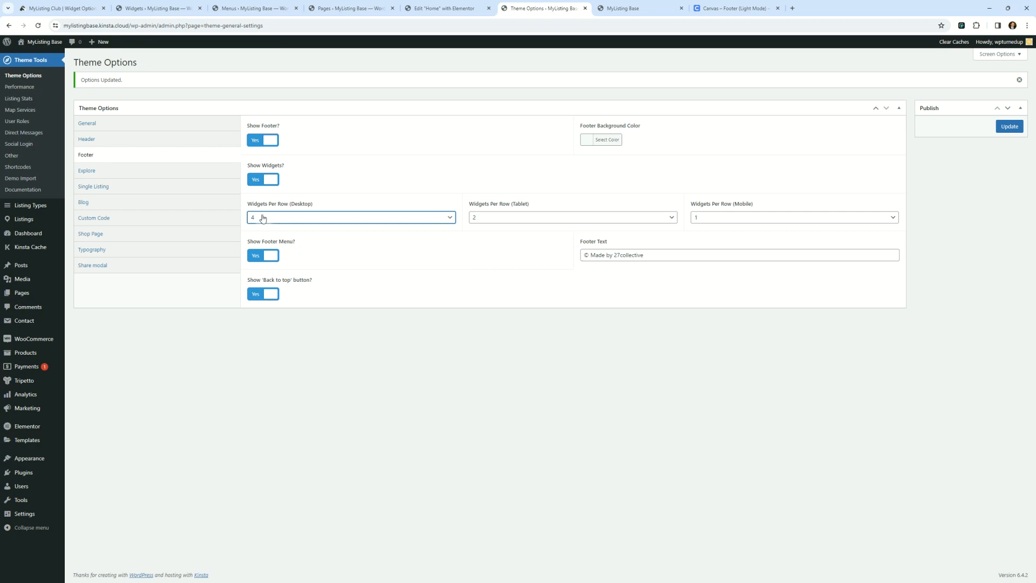
left_click(1013, 128)
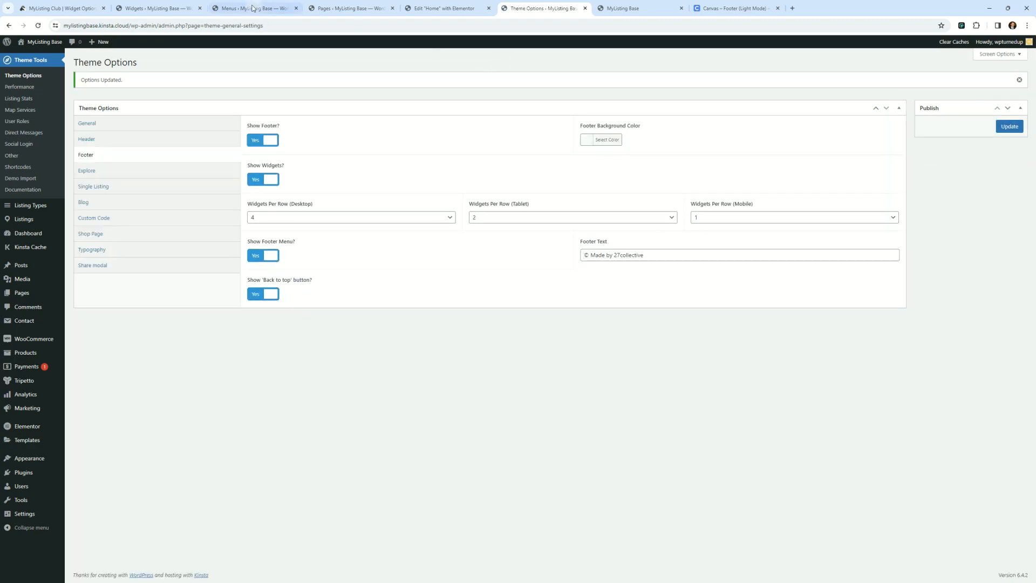
- Move the Widgets page beside Theme Options, close the Elementor editing page and reload Widgets
left_click_drag(156, 4, 402, 11)
left_click(393, 8)
left_click(38, 25)
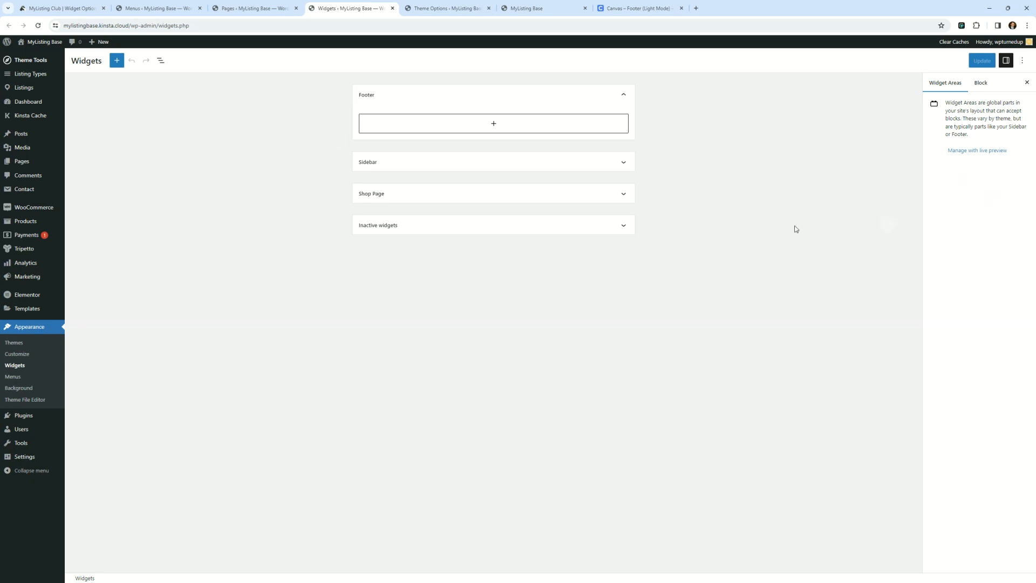
- Search the blocks for the Footer widget area with "co"
left_click(493, 123)
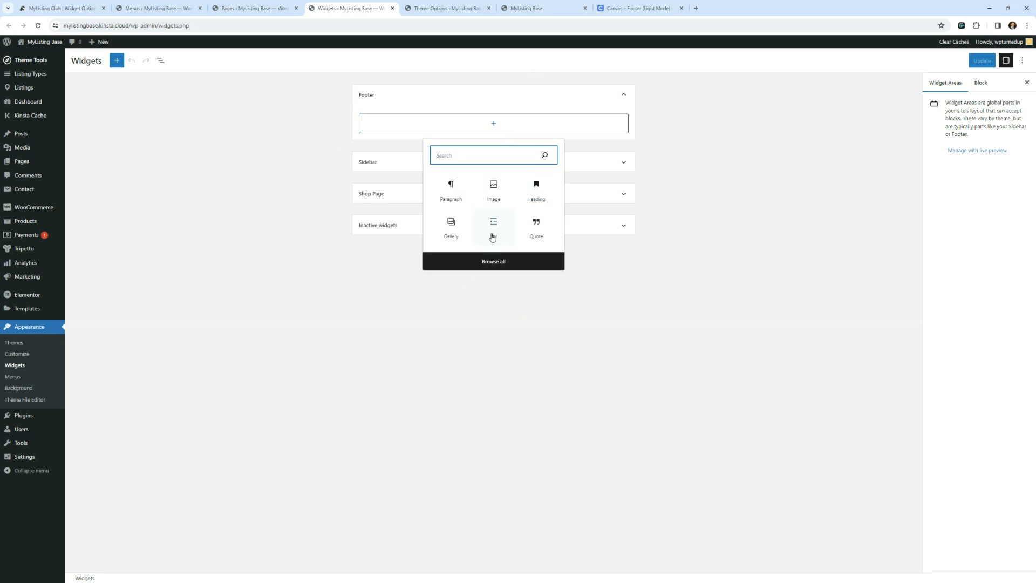
type("co")
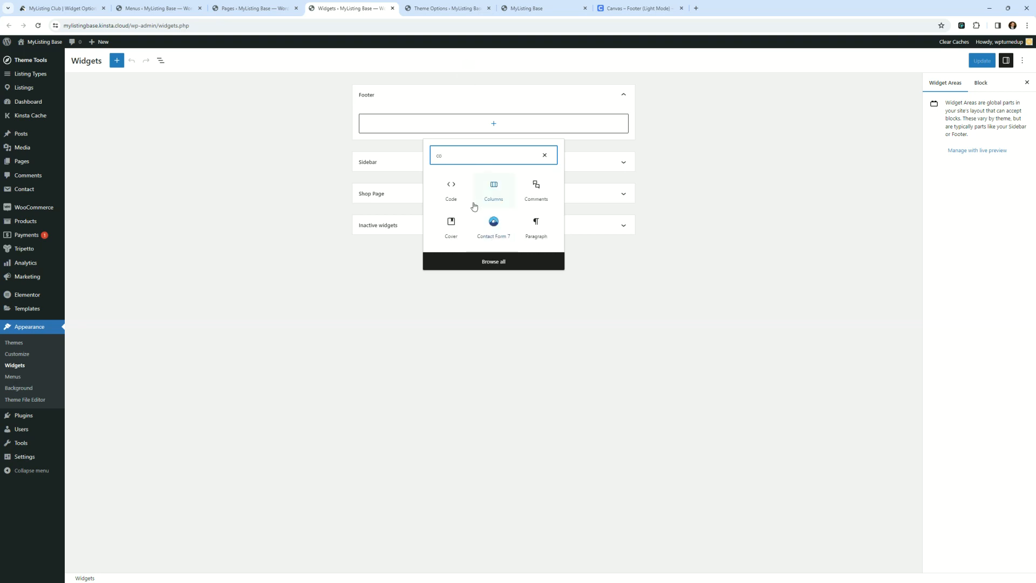
- Set the footer's desktop widgets per row to 1 in Theme Options and save the change
left_click(452, 3)
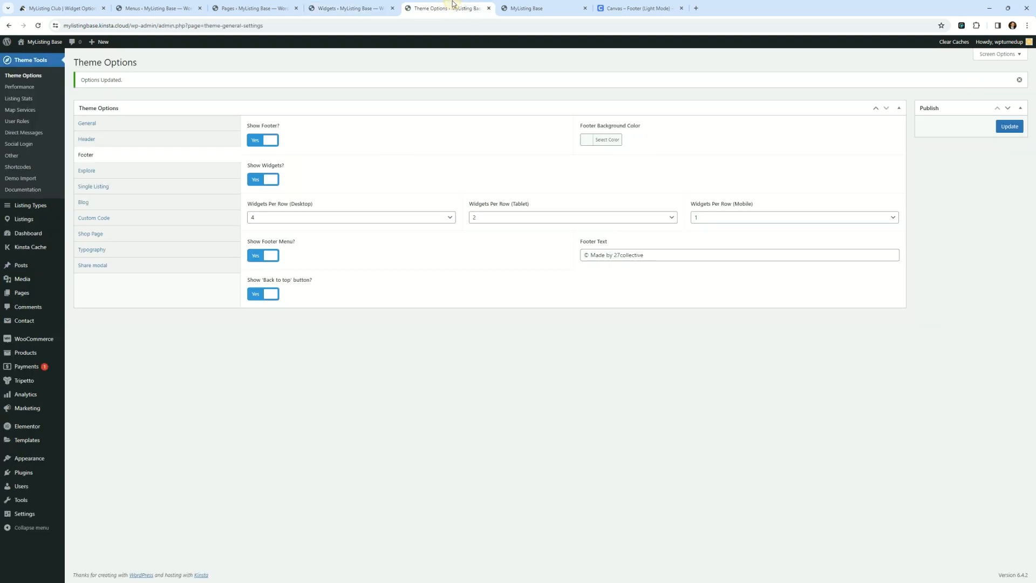
left_click(338, 220)
left_click(319, 229)
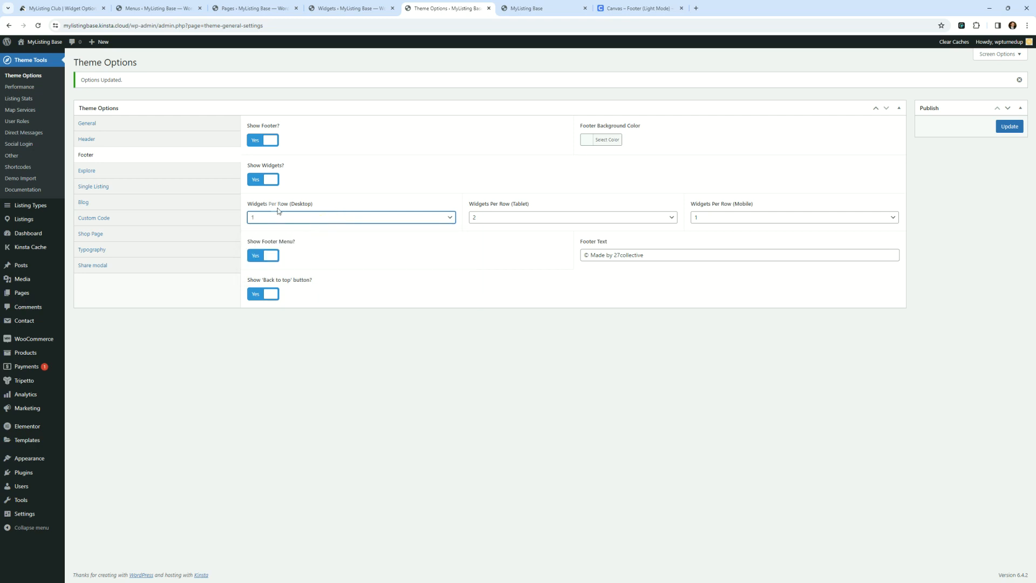
left_click(1020, 127)
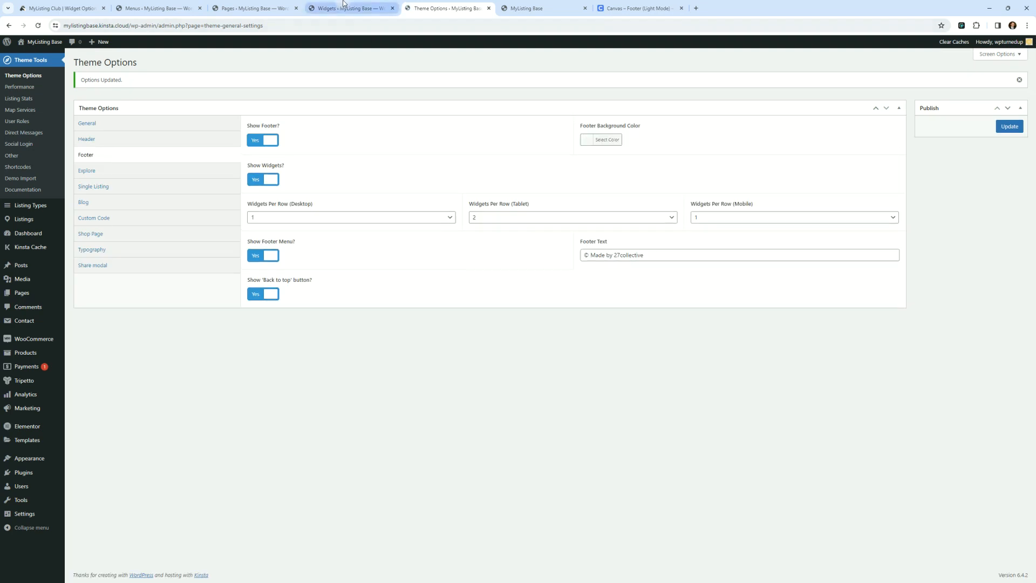
- Insert a Columns block with the 33 / 33 / 33 variation into the Footer widget area
left_click(351, 8)
left_click(491, 192)
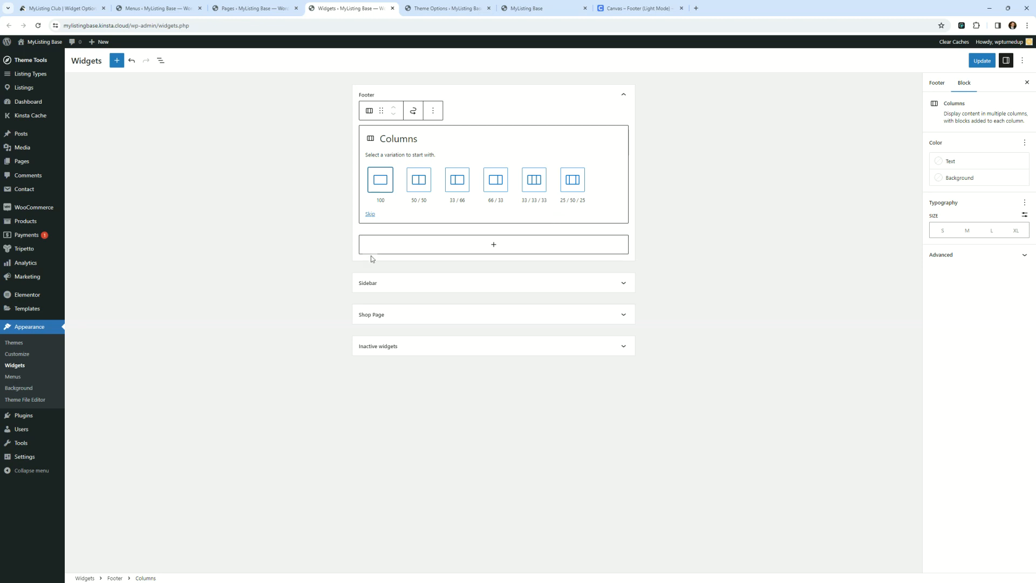
left_click(535, 180)
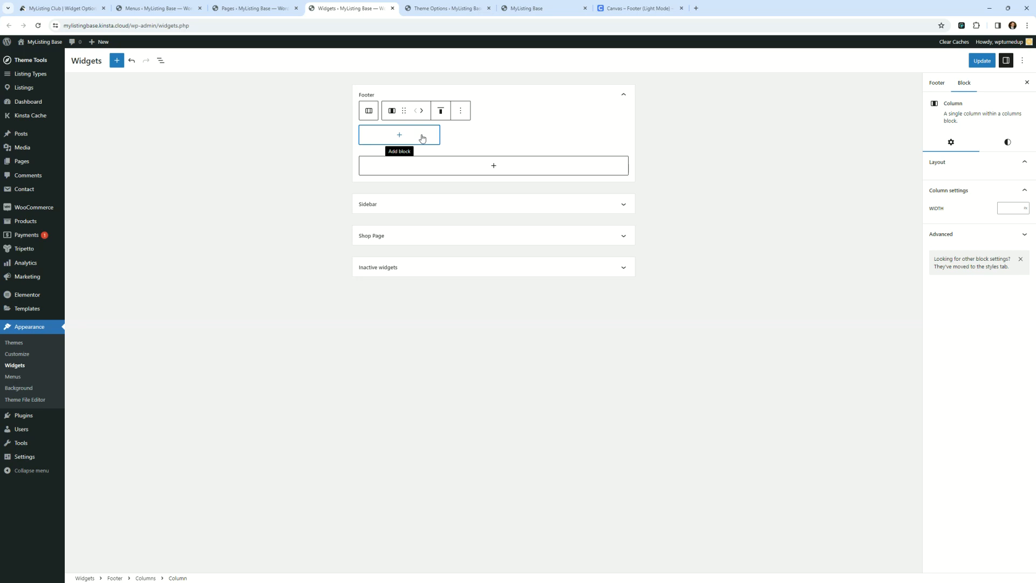
left_click(1019, 210)
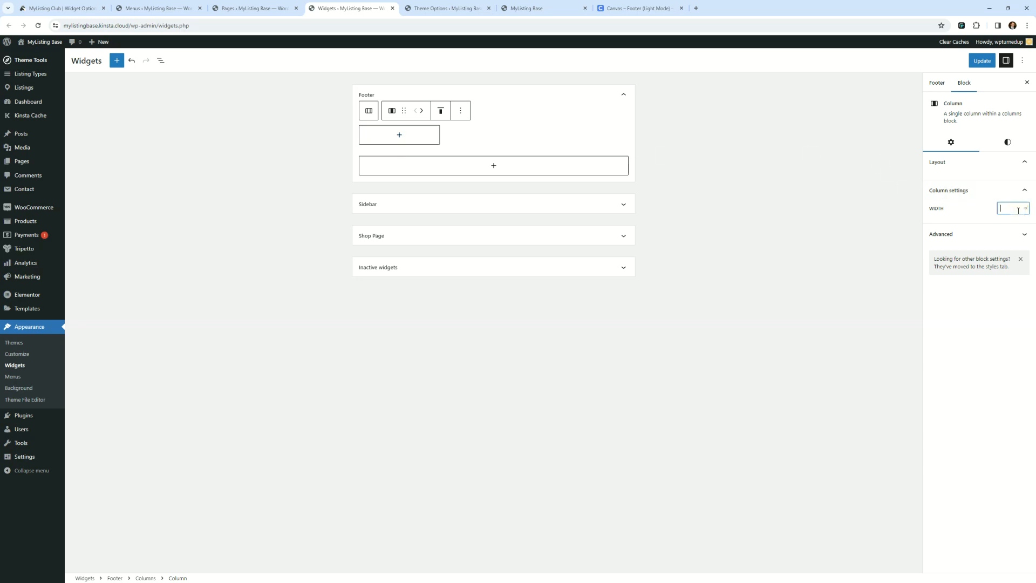
left_click(778, 274)
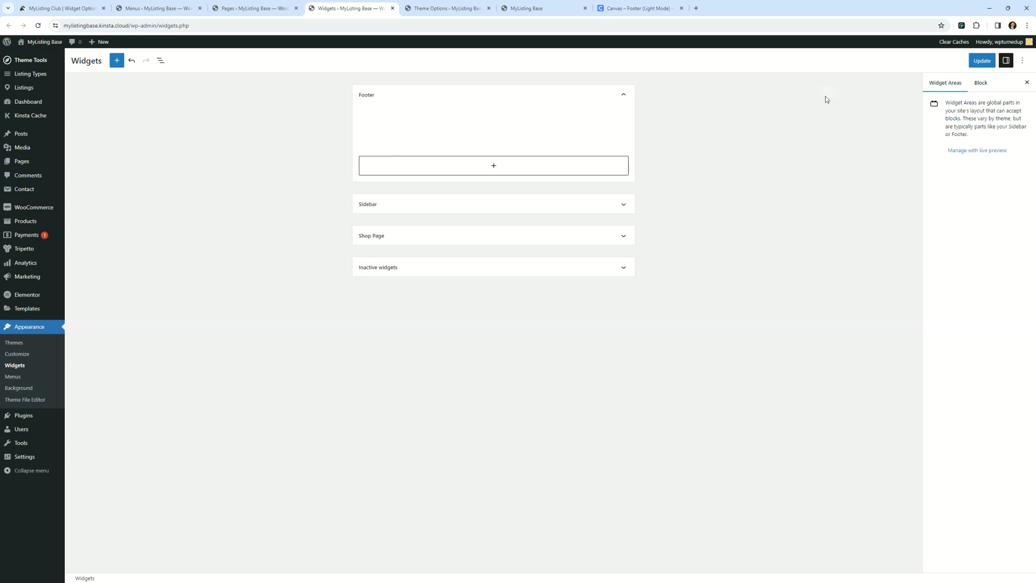
- Select each column of the footer's Columns block in turn and examine the column settings
left_click(982, 83)
left_click(947, 84)
left_click(976, 110)
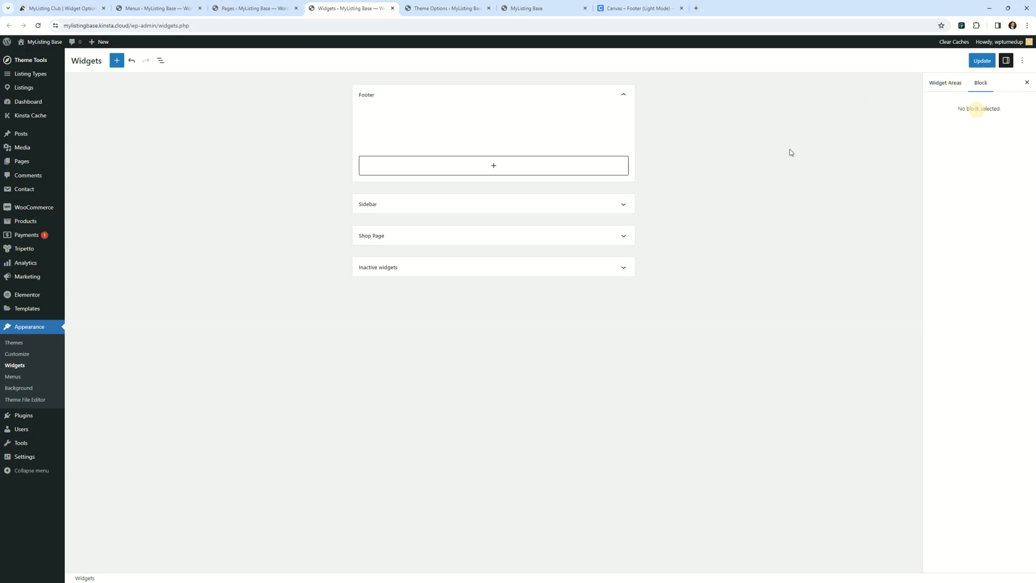
left_click(451, 163)
left_click(441, 142)
left_click(426, 163)
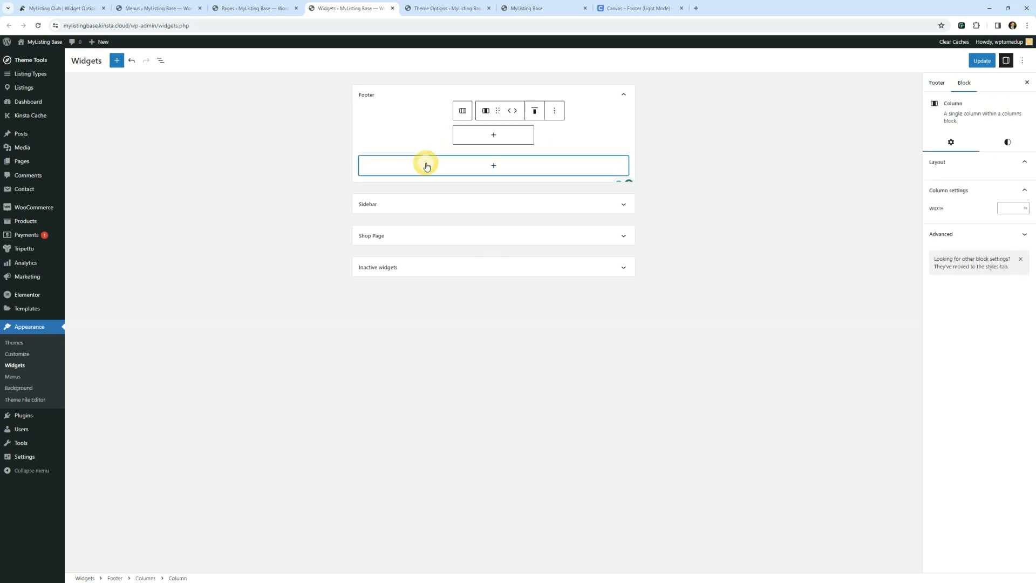
left_click(414, 132)
left_click(478, 136)
left_click(556, 135)
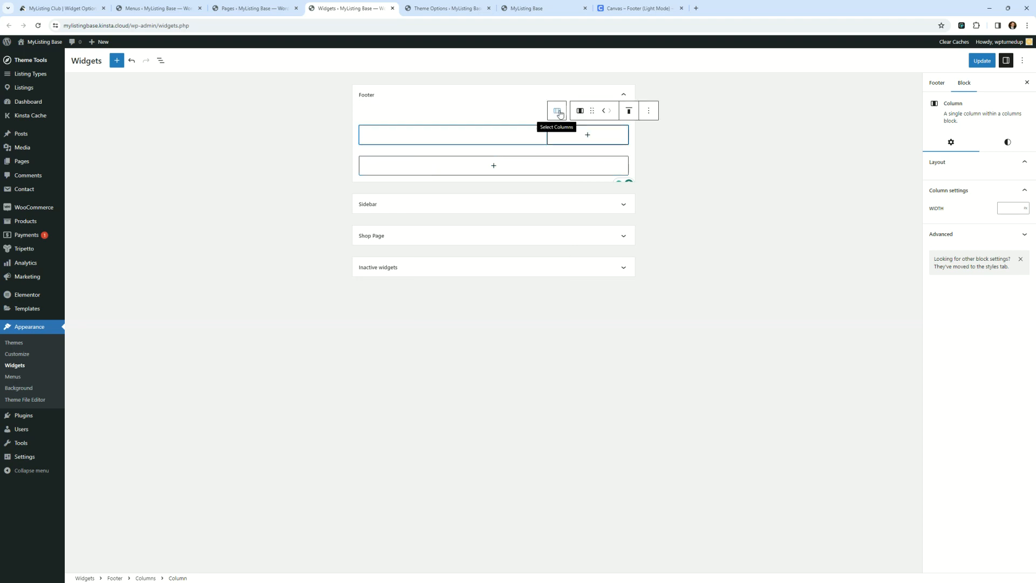
left_click(488, 132)
left_click(423, 133)
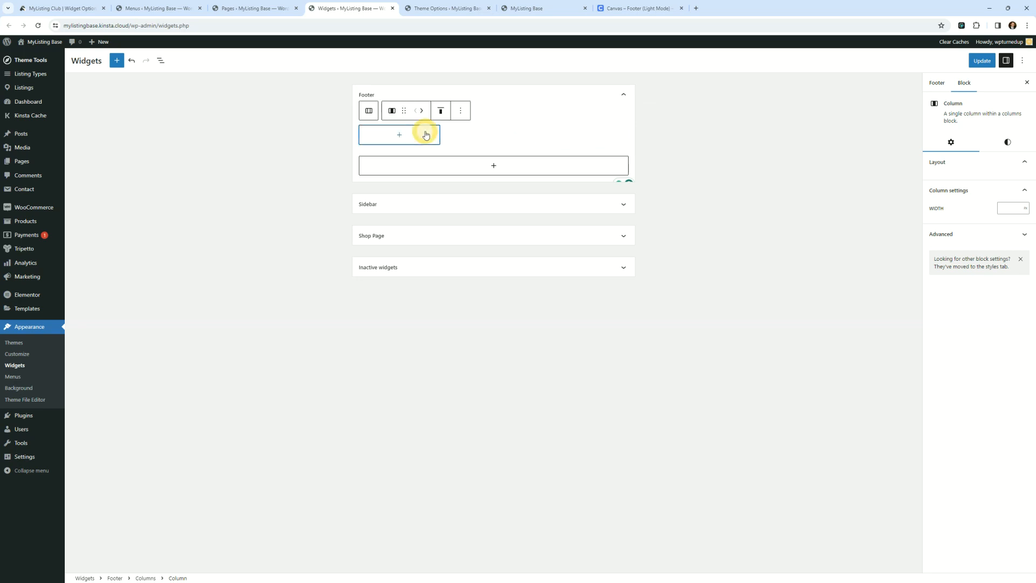
- Examine the parent Columns block's type and alignment options and recheck its individual columns in the Footer area
left_click(370, 111)
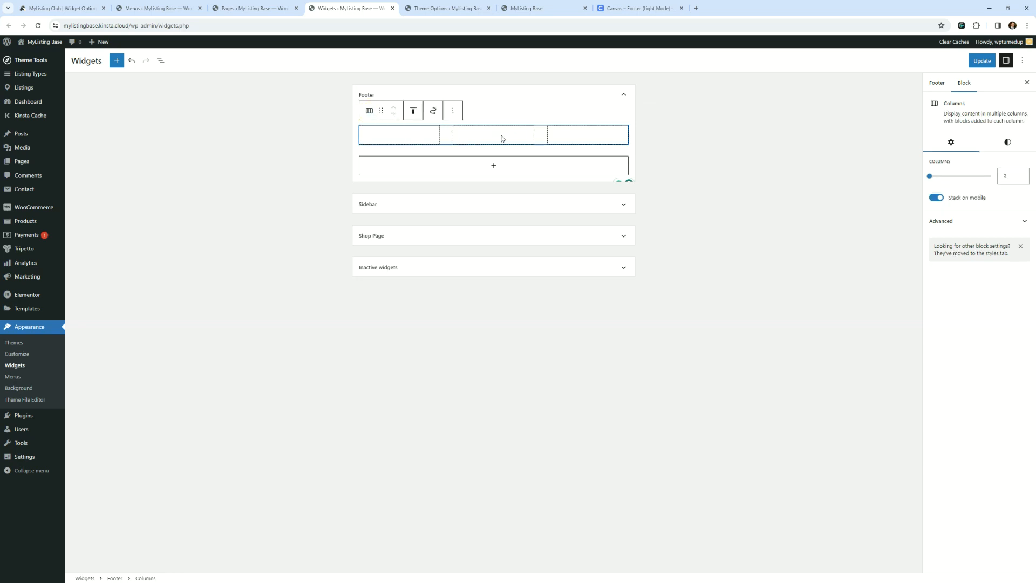
left_click(369, 112)
left_click(369, 112)
left_click(412, 112)
left_click(412, 112)
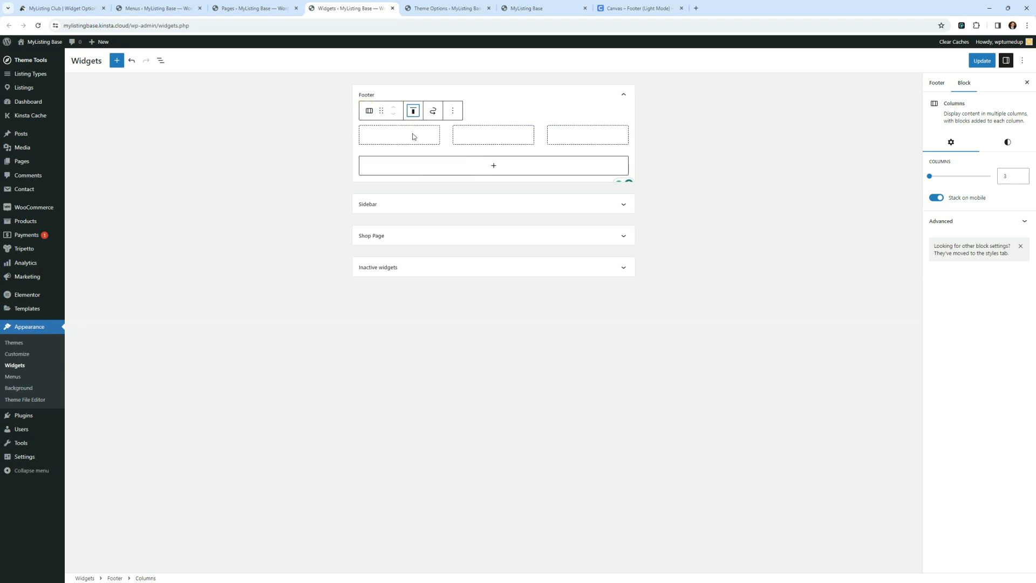
left_click(412, 134)
left_click(487, 139)
left_click(574, 134)
left_click(559, 161)
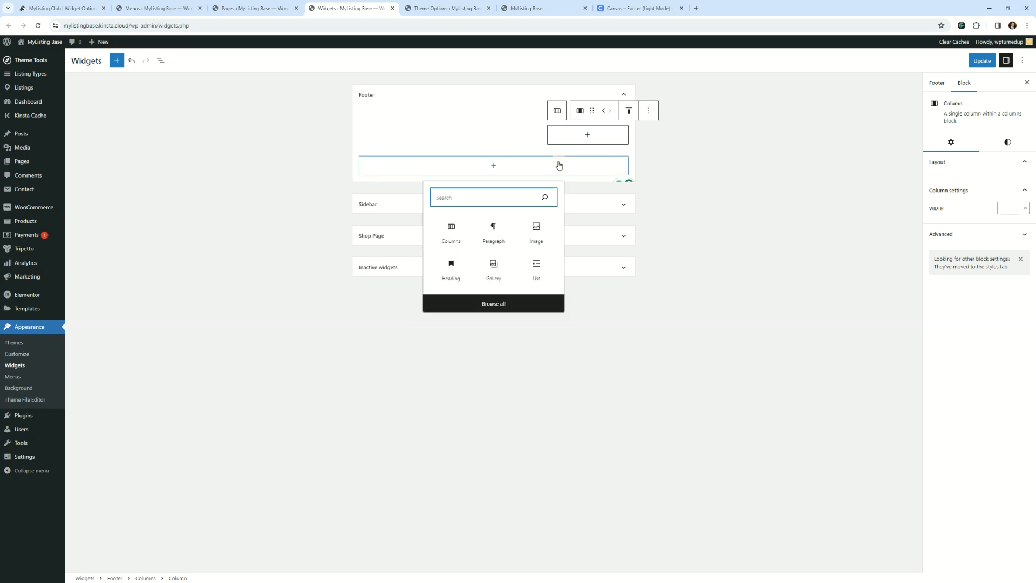
left_click(507, 145)
left_click(513, 166)
left_click(552, 137)
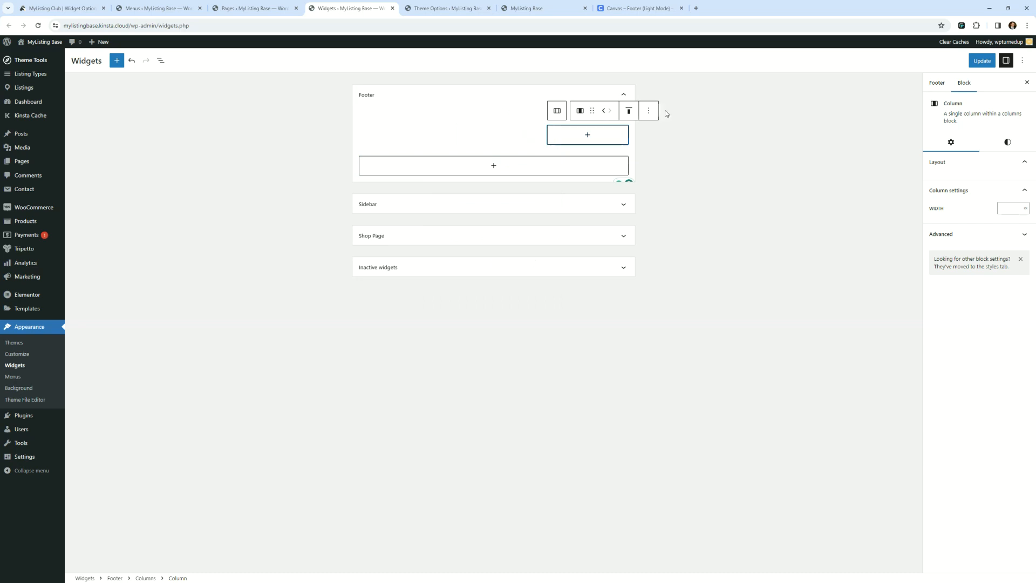
- Delete the last two columns from the footer's Columns block, leaving a single column
left_click(648, 115)
left_click(669, 258)
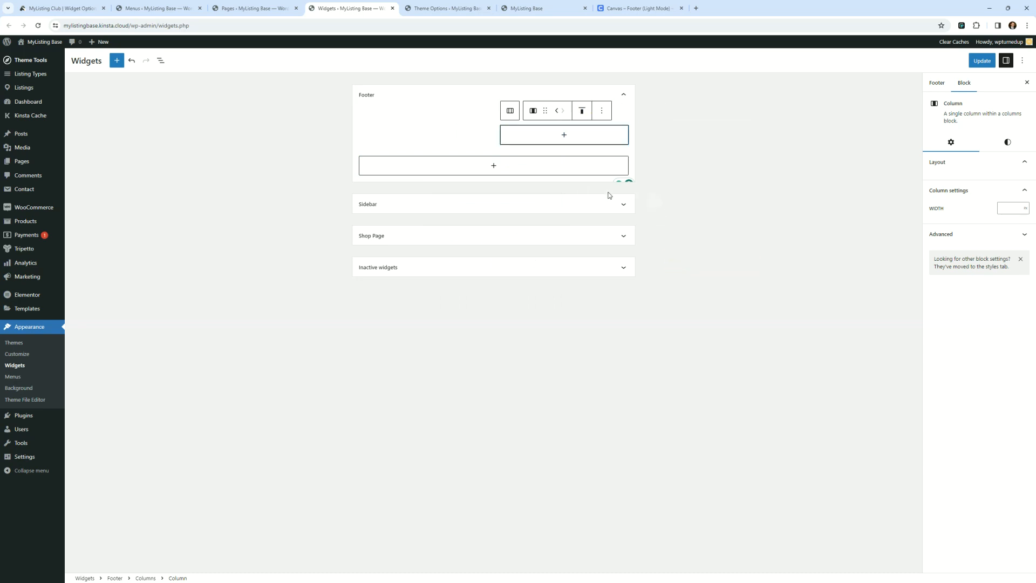
left_click(601, 111)
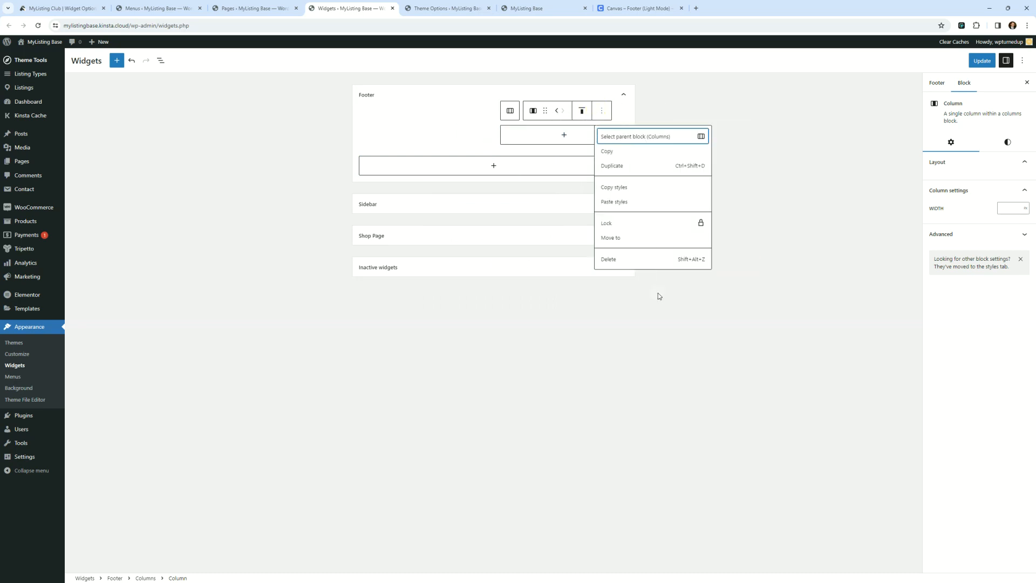
left_click(628, 262)
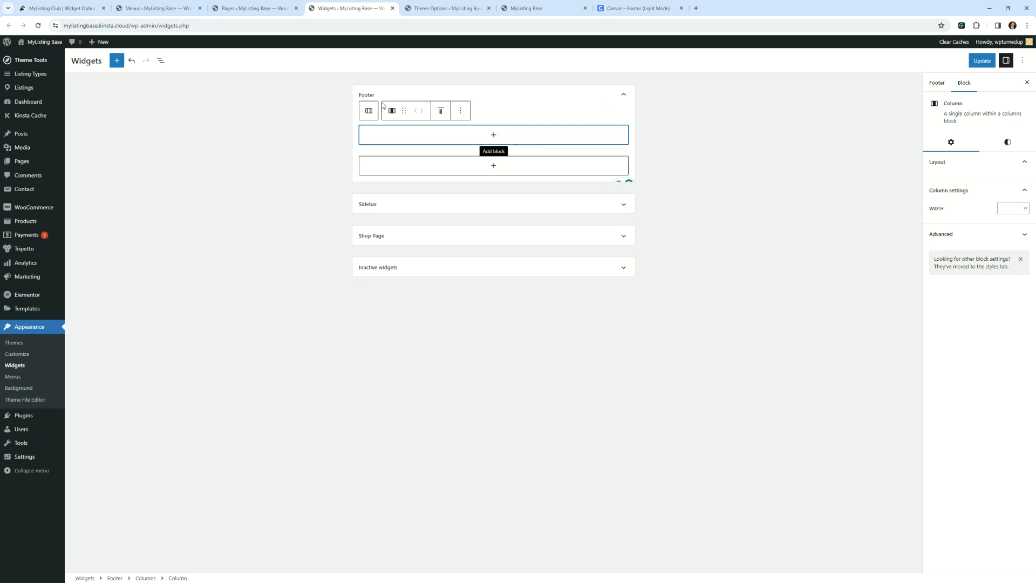
- Reload the Widgets page and discard the unsaved Columns block changes in the Footer area
right_click(518, 138)
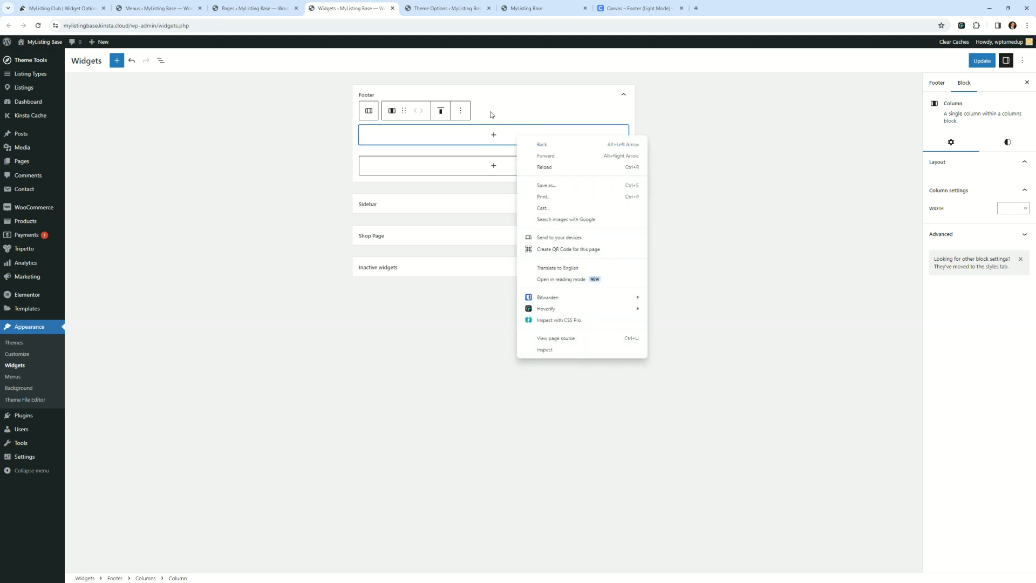
left_click(386, 115)
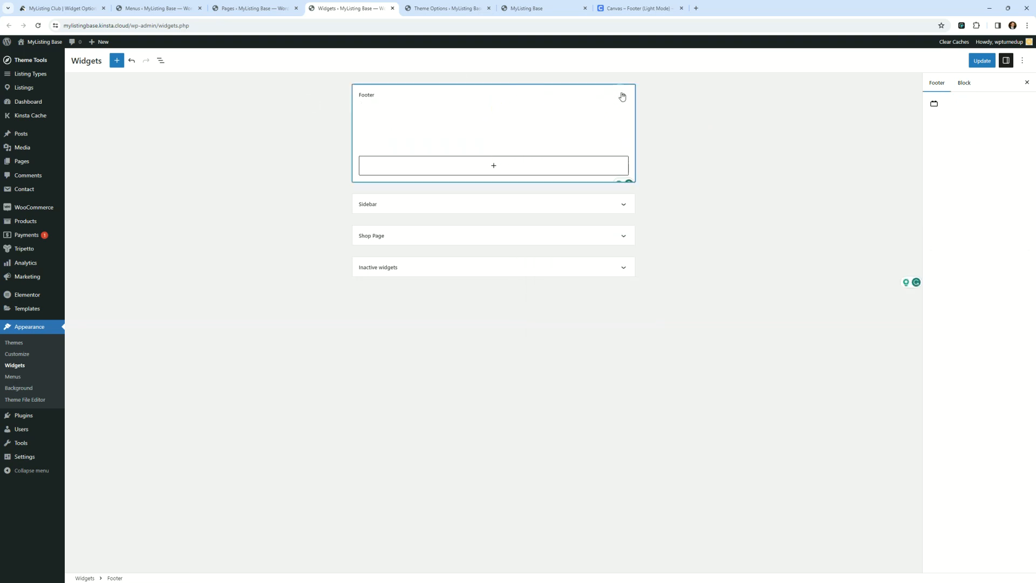
left_click(38, 25)
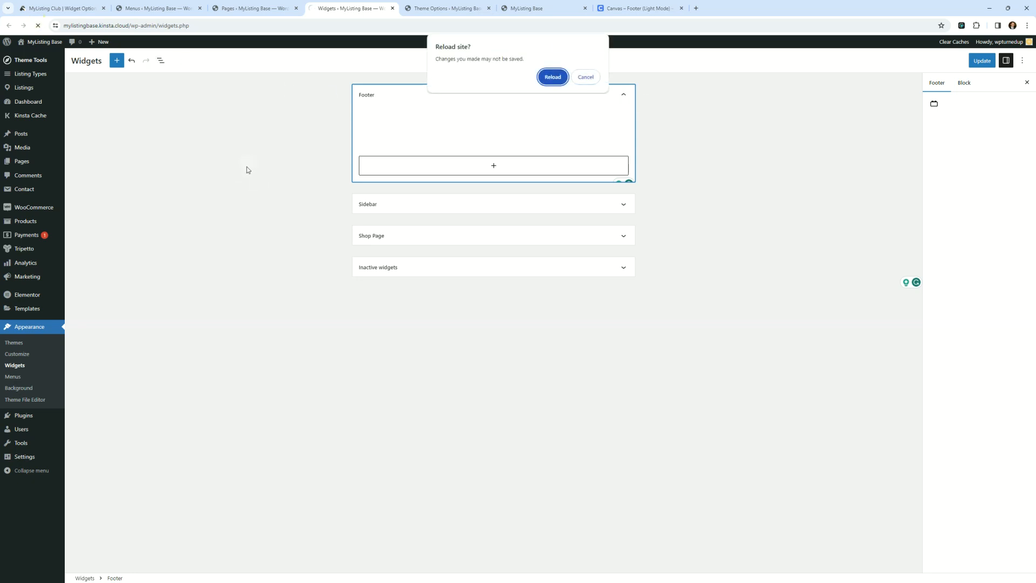
left_click(550, 81)
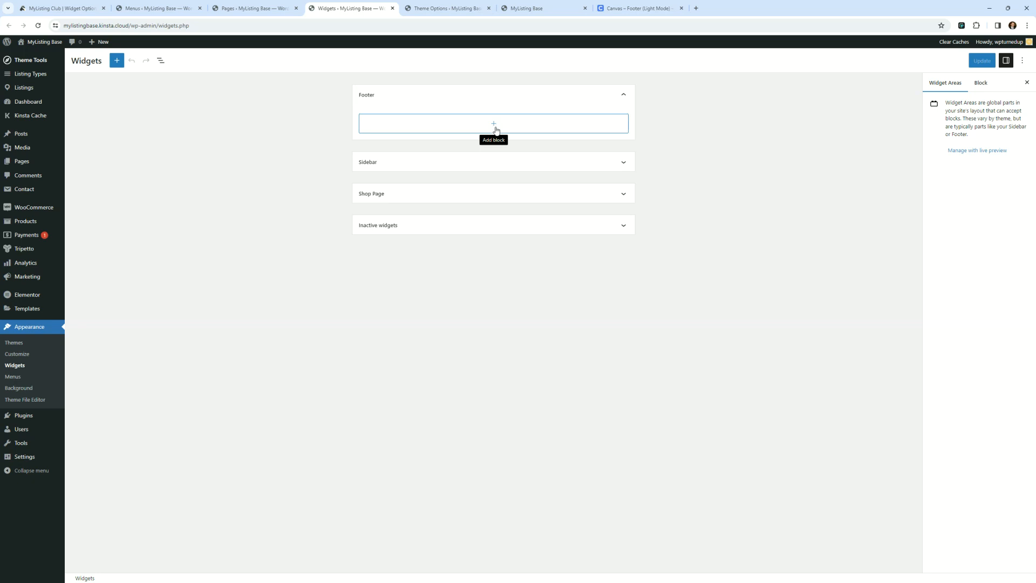
- Add a Columns block to the Footer area using the single-column 100 layout
left_click(494, 125)
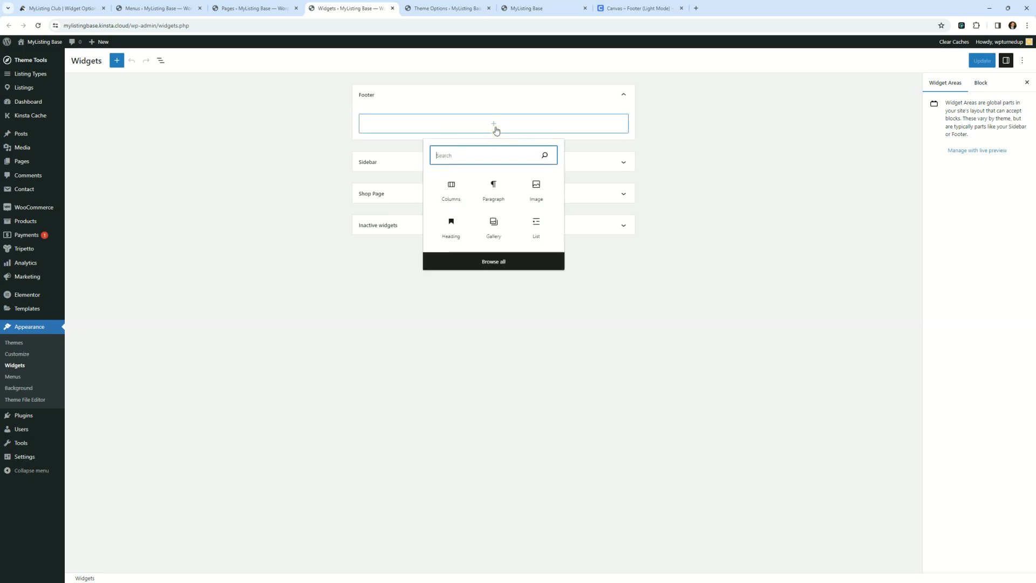
left_click(448, 190)
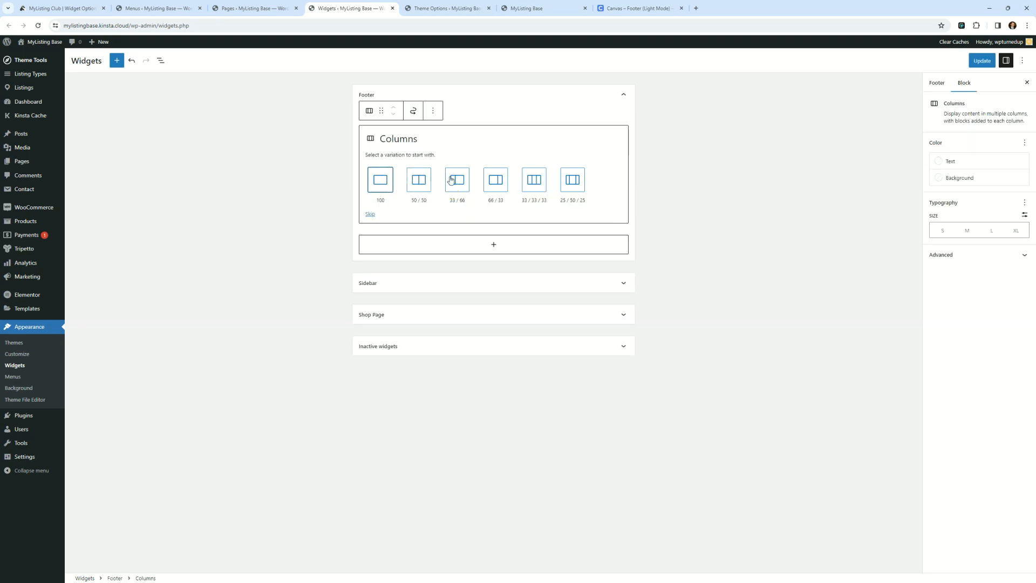
left_click(381, 185)
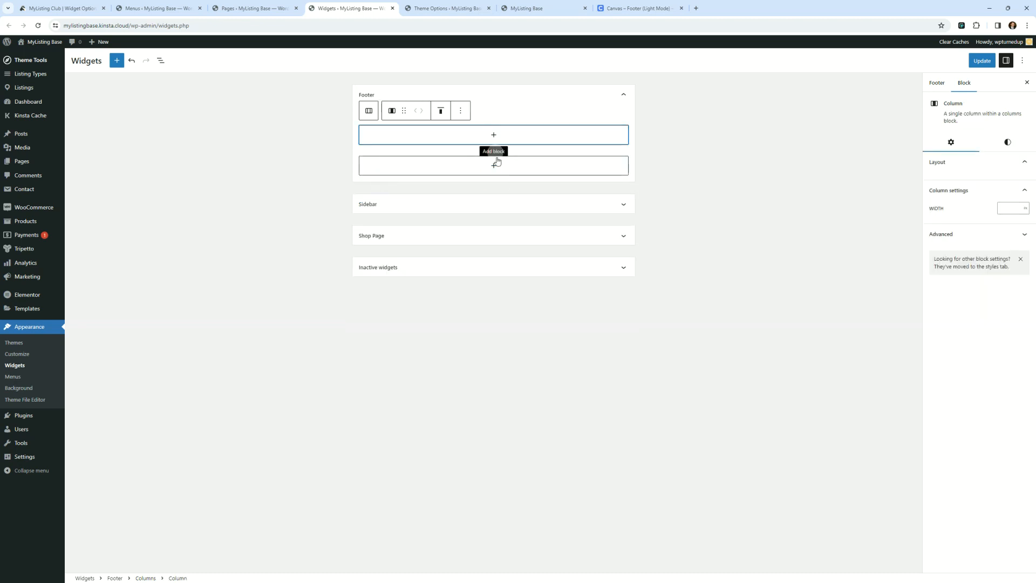
- Insert an Image block inside the footer column, using canvas-favicon.svg from the media library
left_click(493, 136)
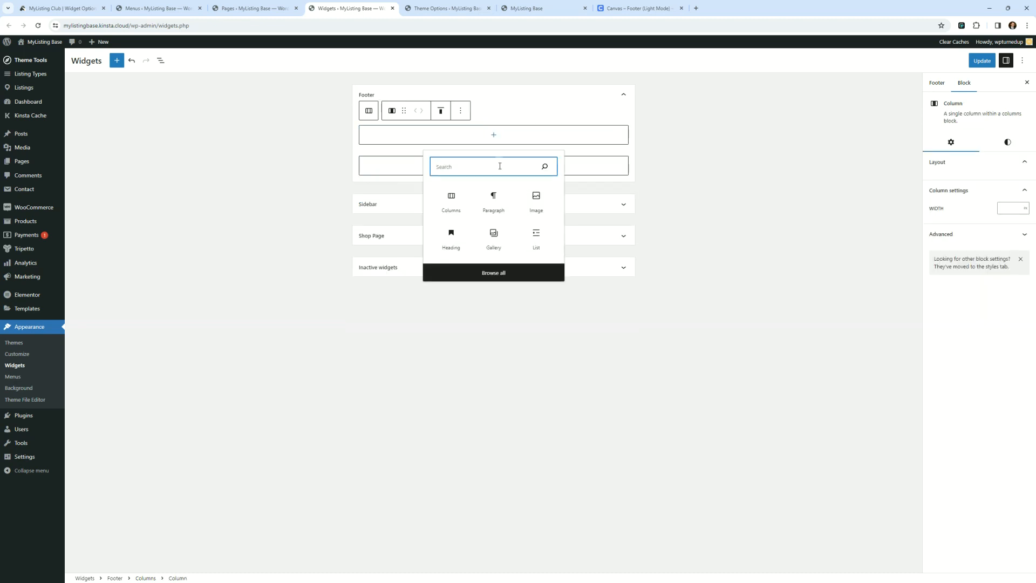
left_click(684, 335)
left_click(524, 139)
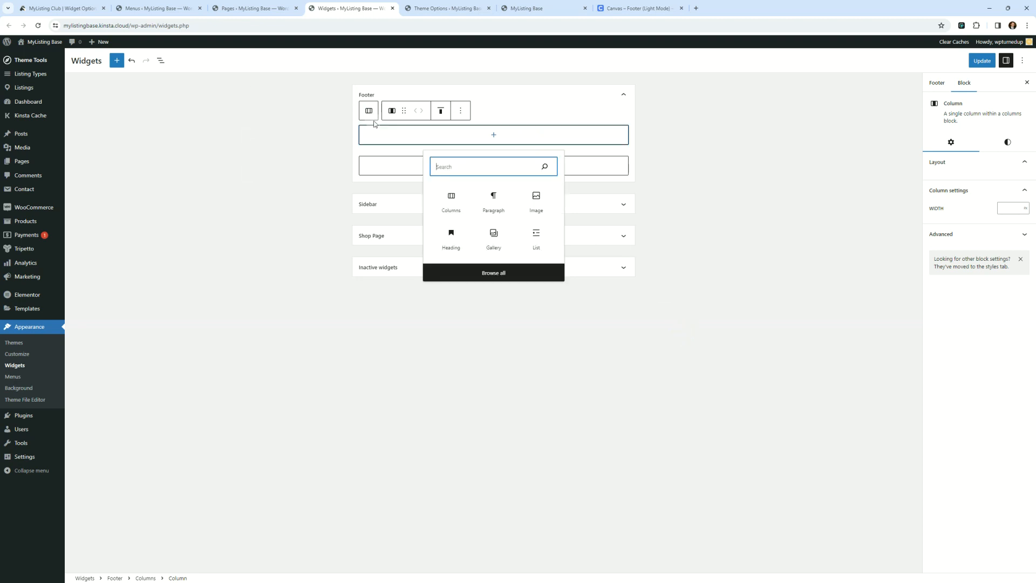
left_click(537, 198)
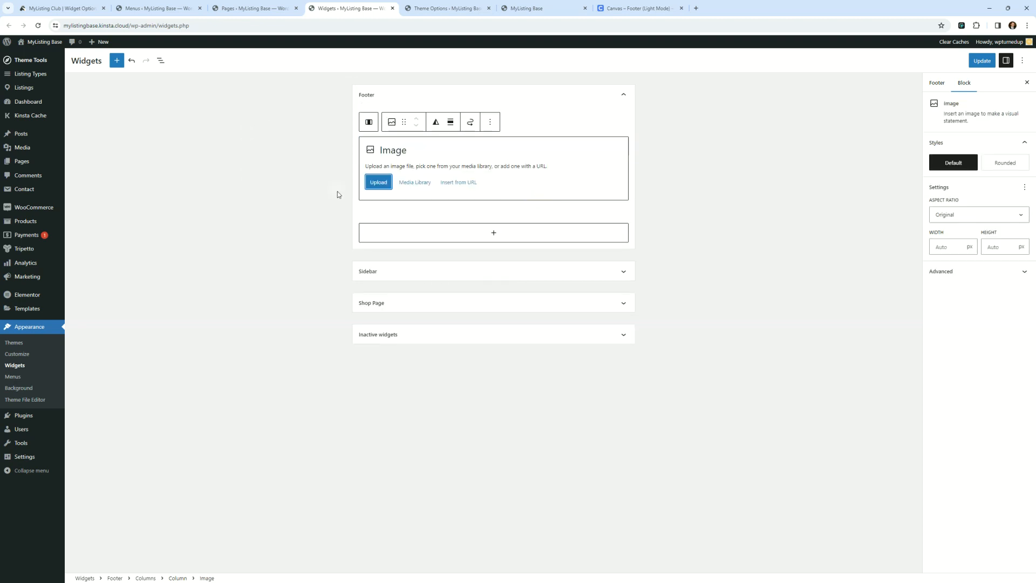
left_click(413, 183)
left_click(360, 155)
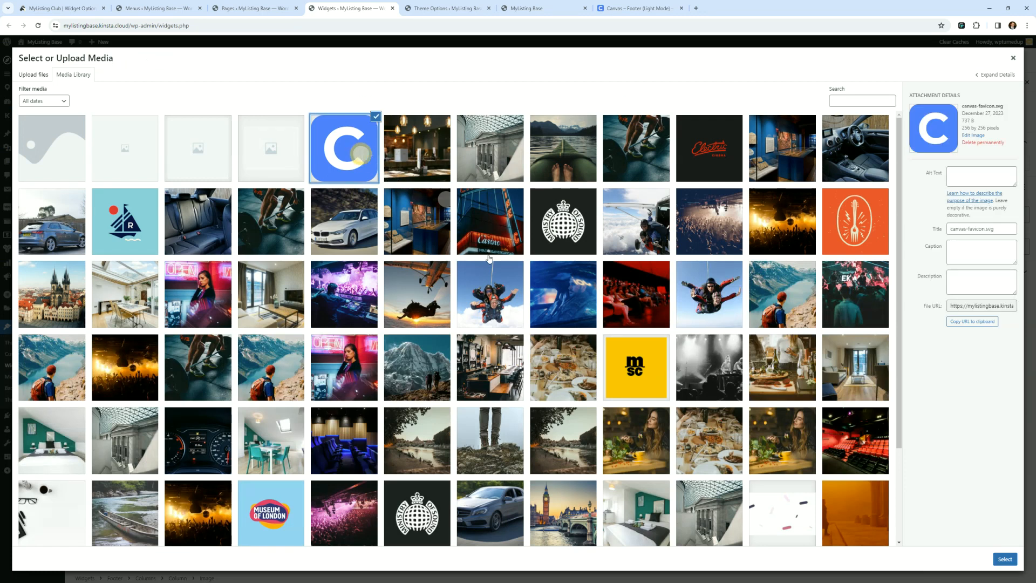
left_click(1005, 559)
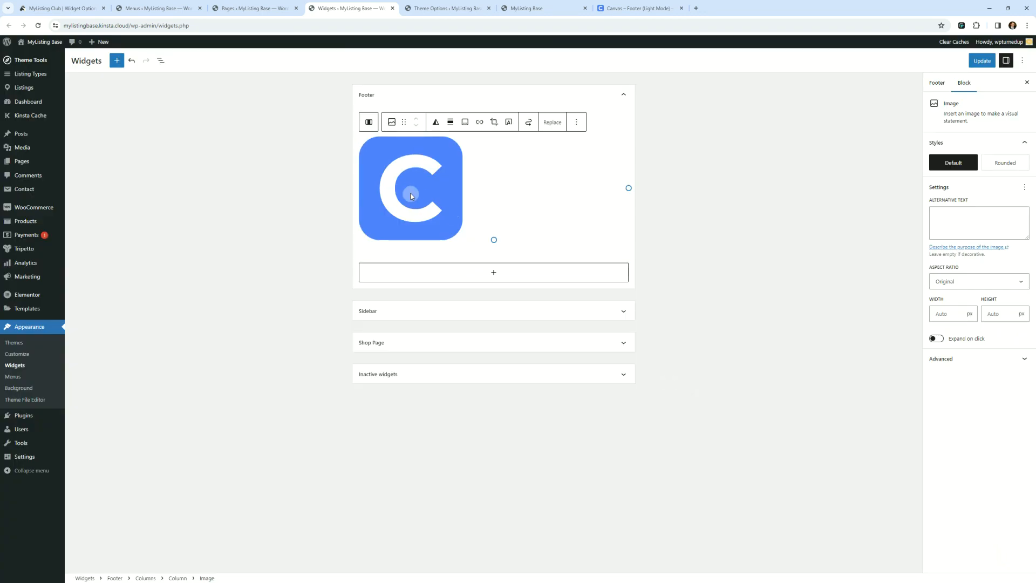
left_click(509, 212)
left_click(704, 231)
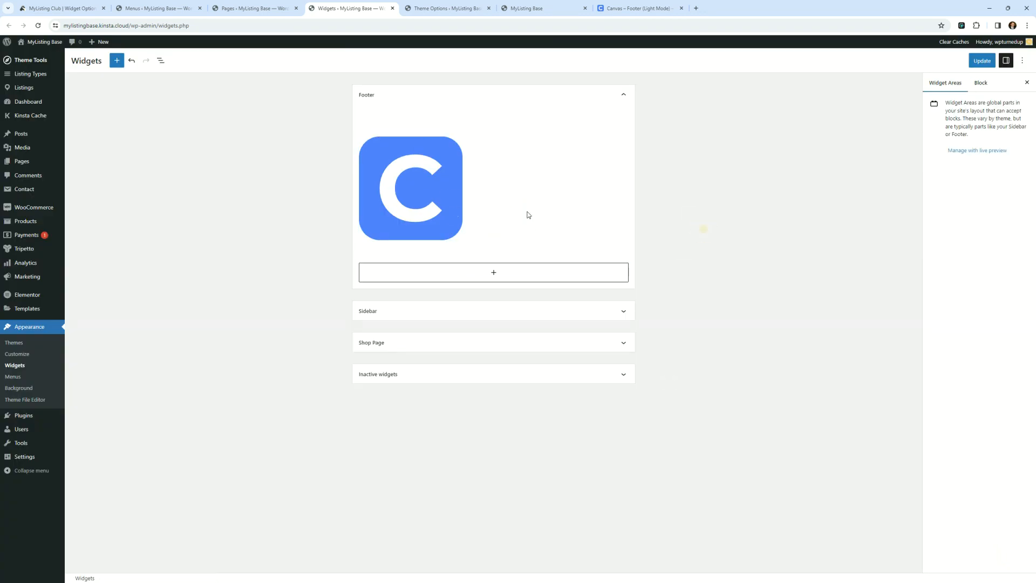
left_click(502, 186)
- Consult the Canvas footer example and add an H6 Heading block below the Columns block in the Footer area
left_click(469, 273)
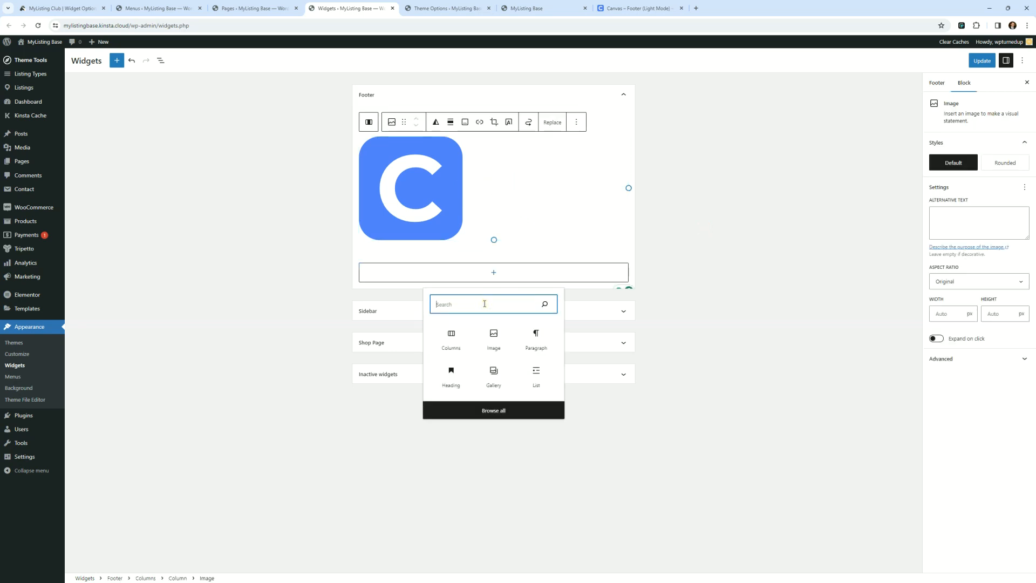
left_click(634, 6)
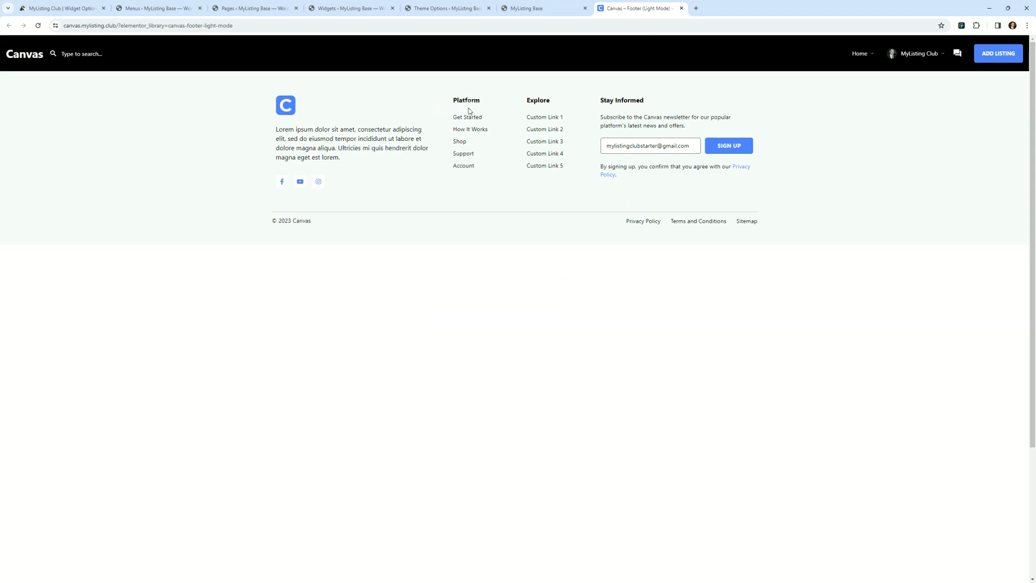
left_click(336, 8)
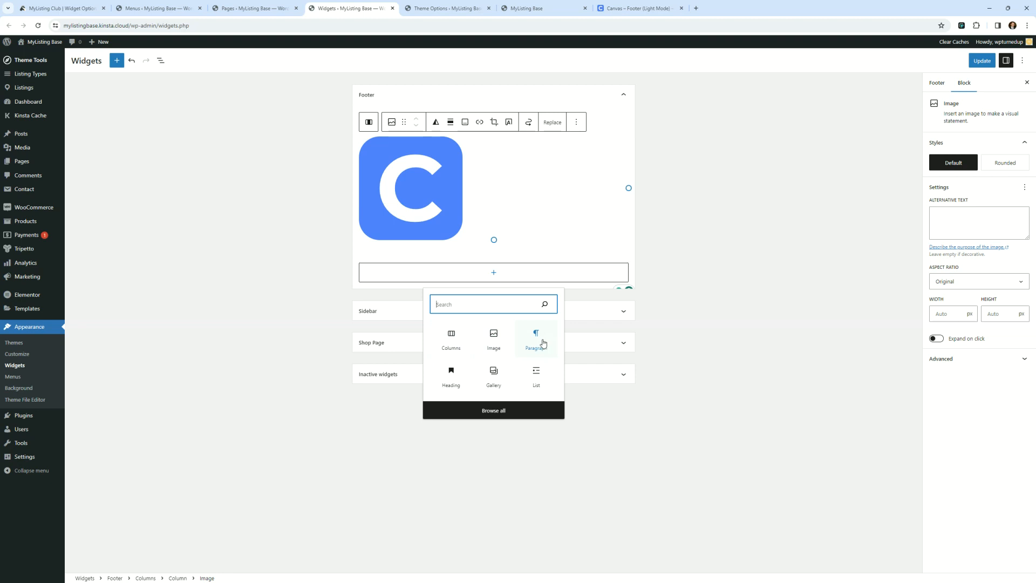
left_click(448, 380)
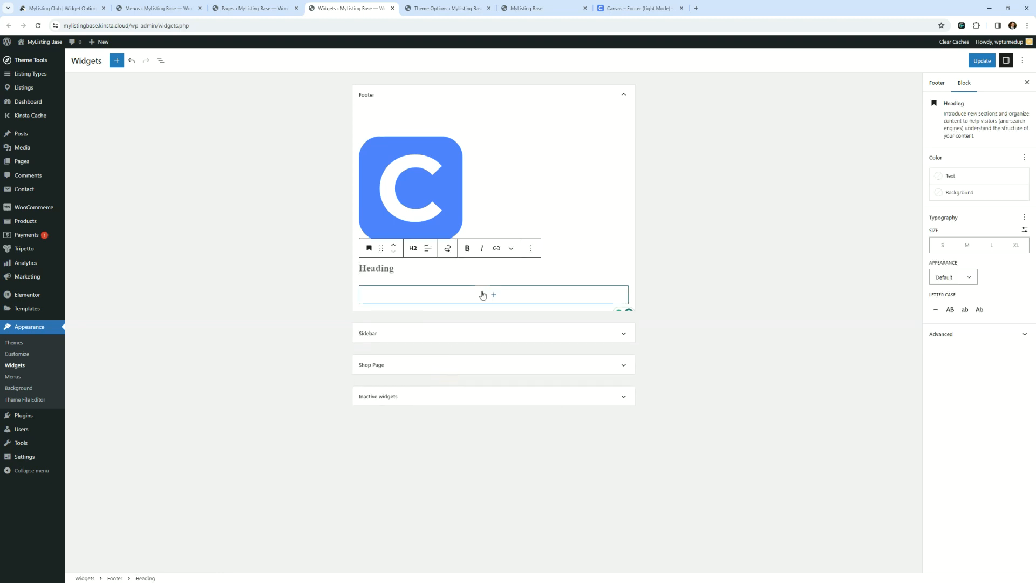
left_click(413, 249)
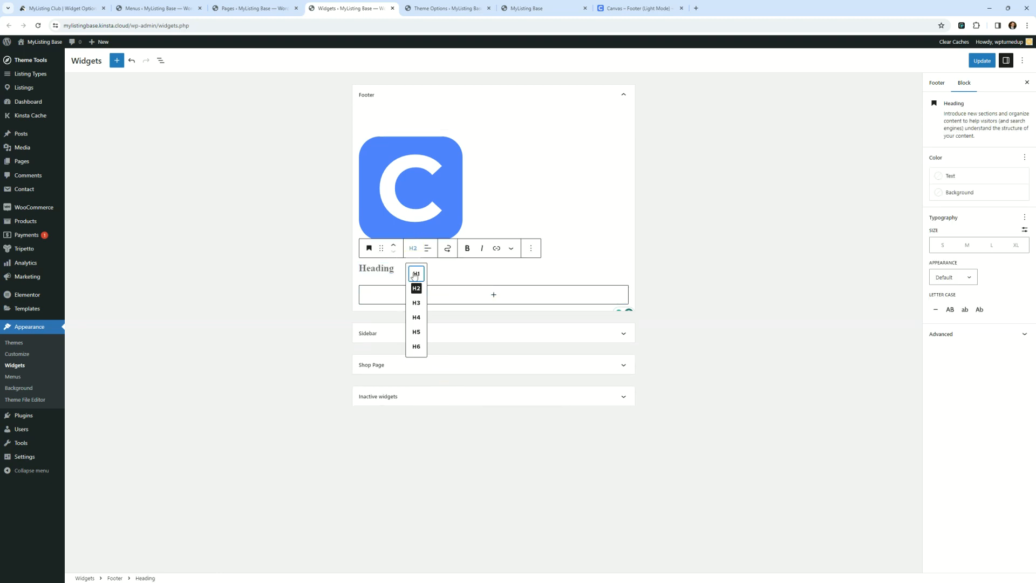
left_click(417, 350)
left_click(368, 267)
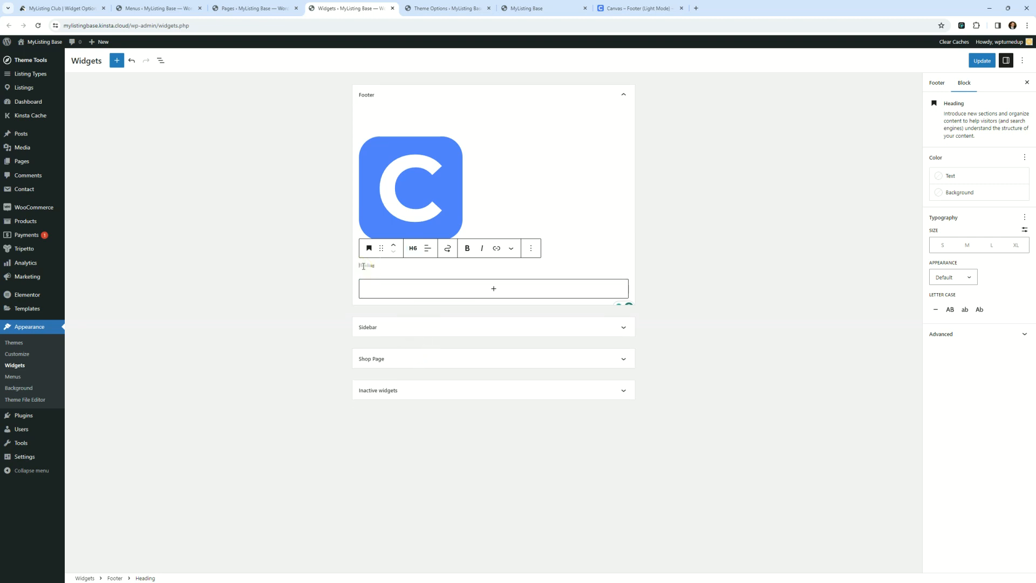
- Recheck the Canvas footer's column titles and enter "Platform" as the text of the new footer heading
left_click(634, 8)
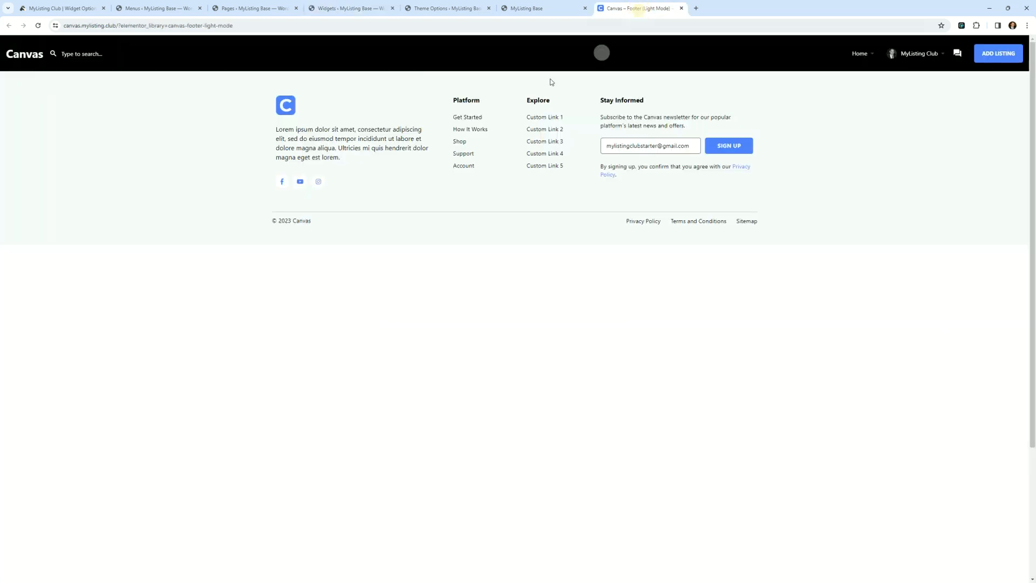
left_click(465, 101)
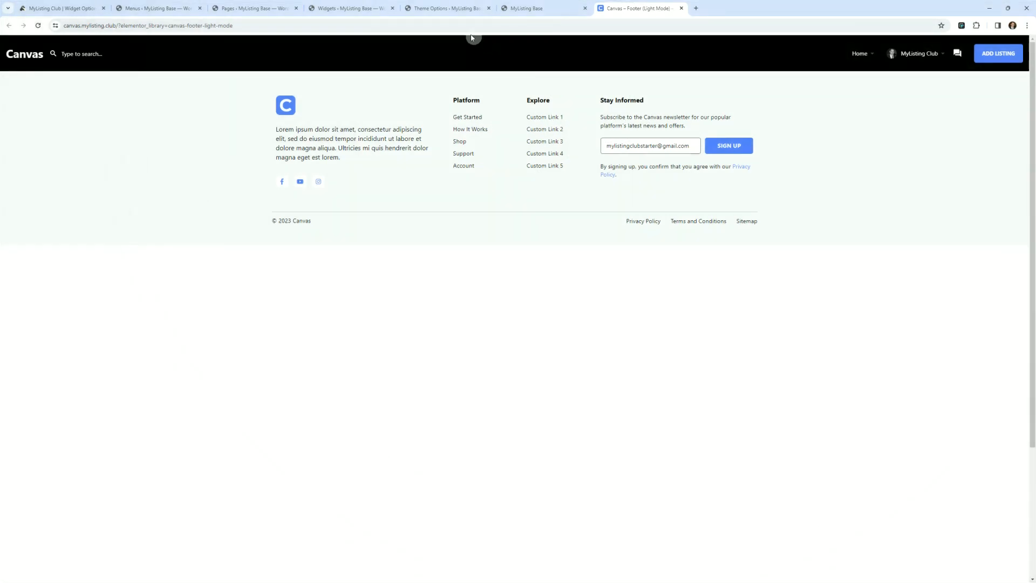
left_click(449, 9)
left_click(349, 9)
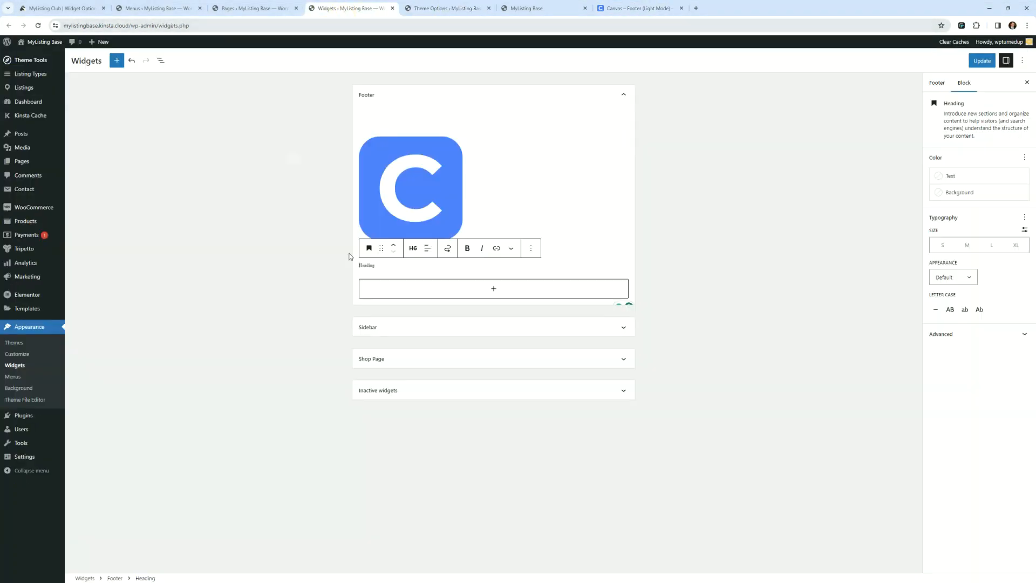
left_click(373, 263)
type("Pla")
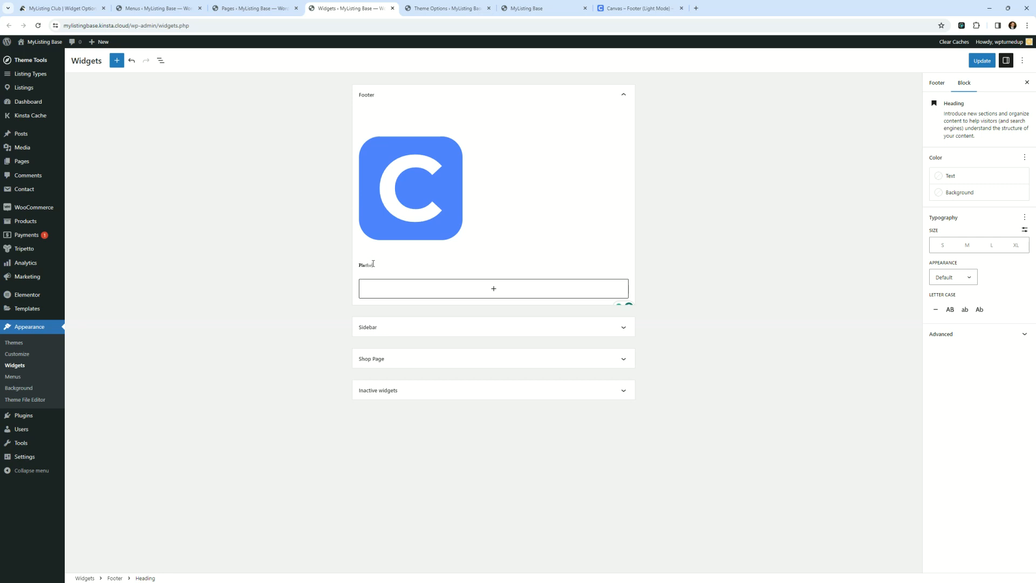
type("tform")
left_click(447, 287)
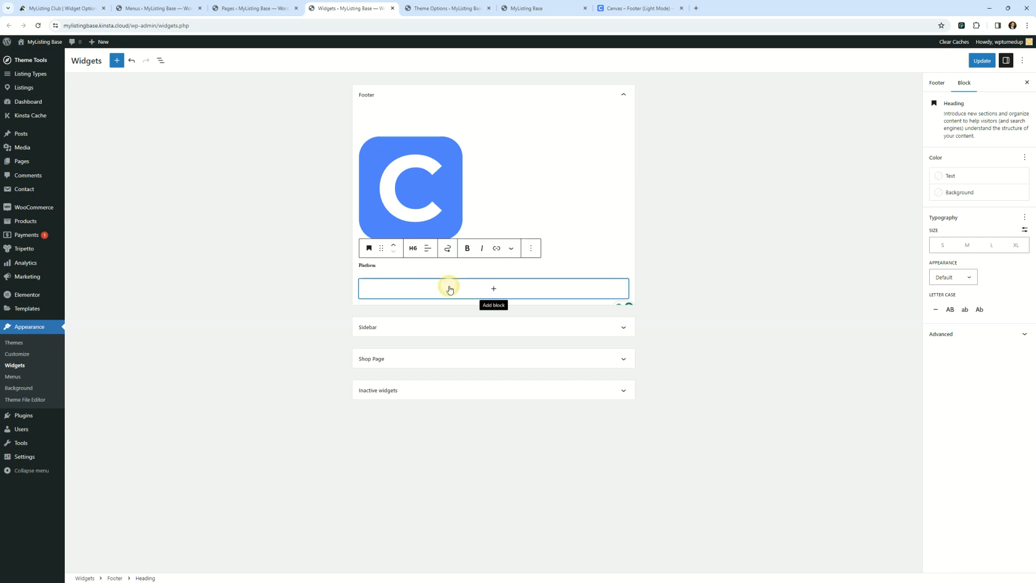
left_click(537, 267)
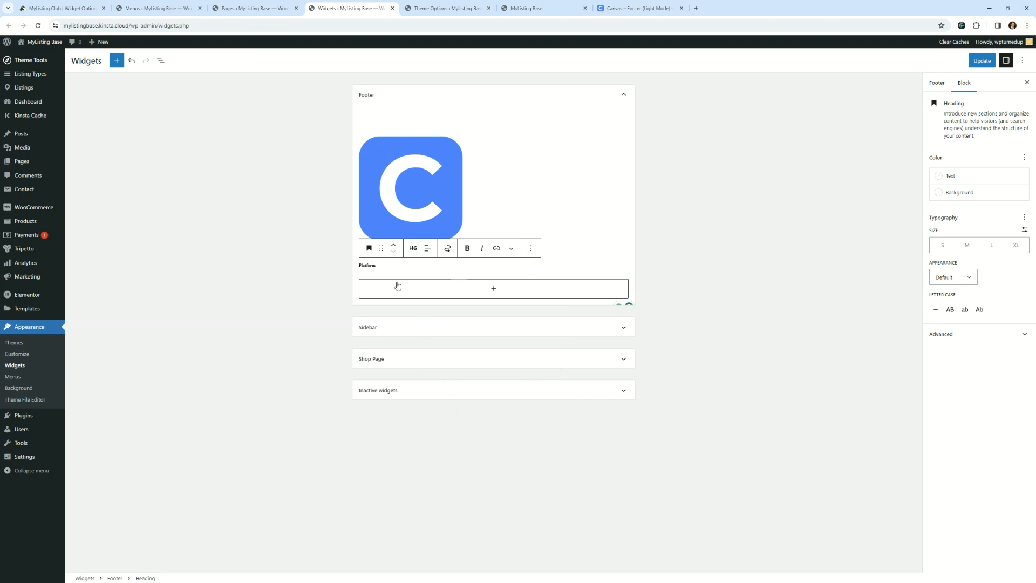
- Duplicate the Platform heading in the Footer area and change the copy's text to "Explore"
left_click(529, 250)
left_click(547, 304)
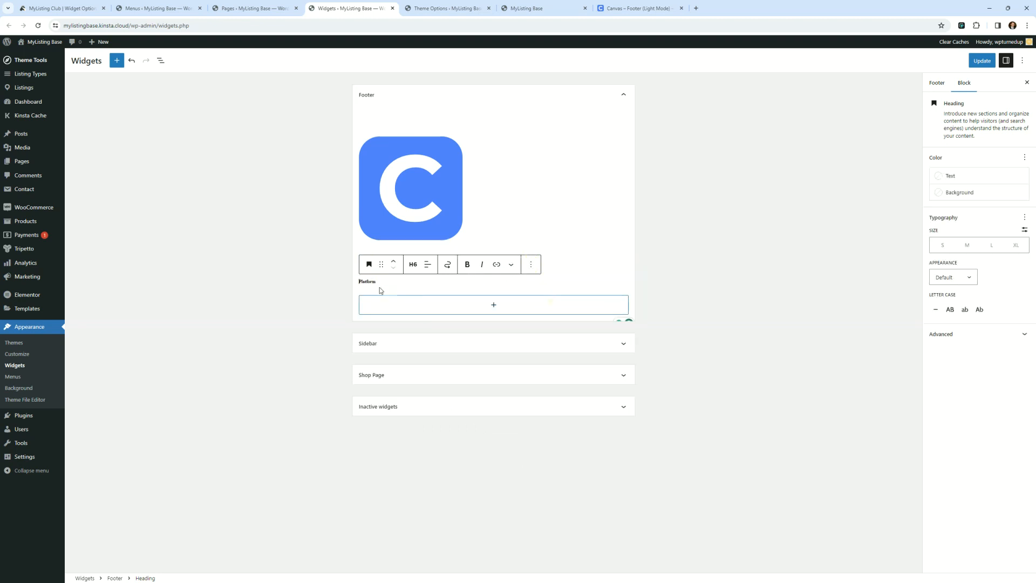
left_click(513, 204)
double_click(369, 282)
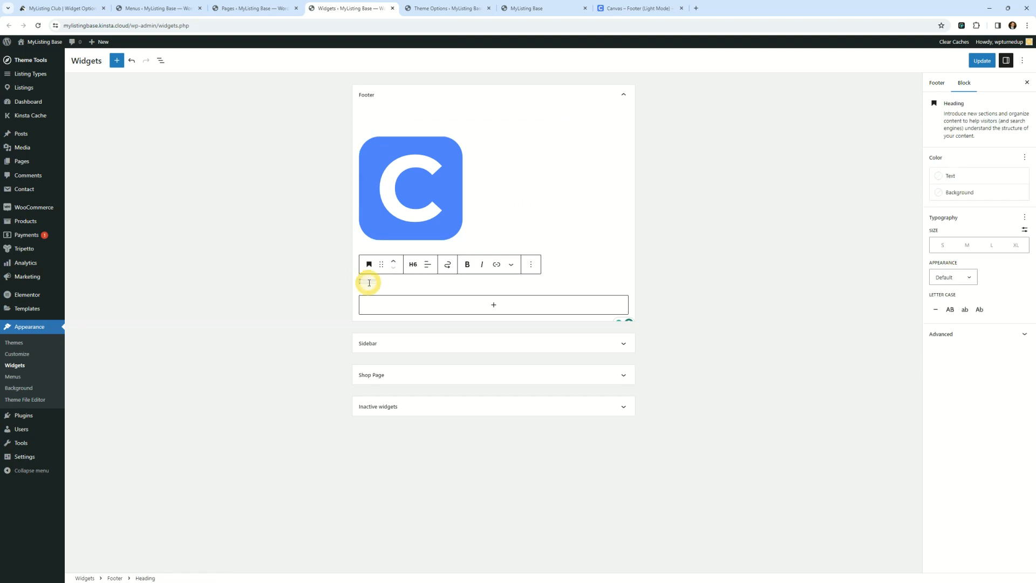
type("Explore")
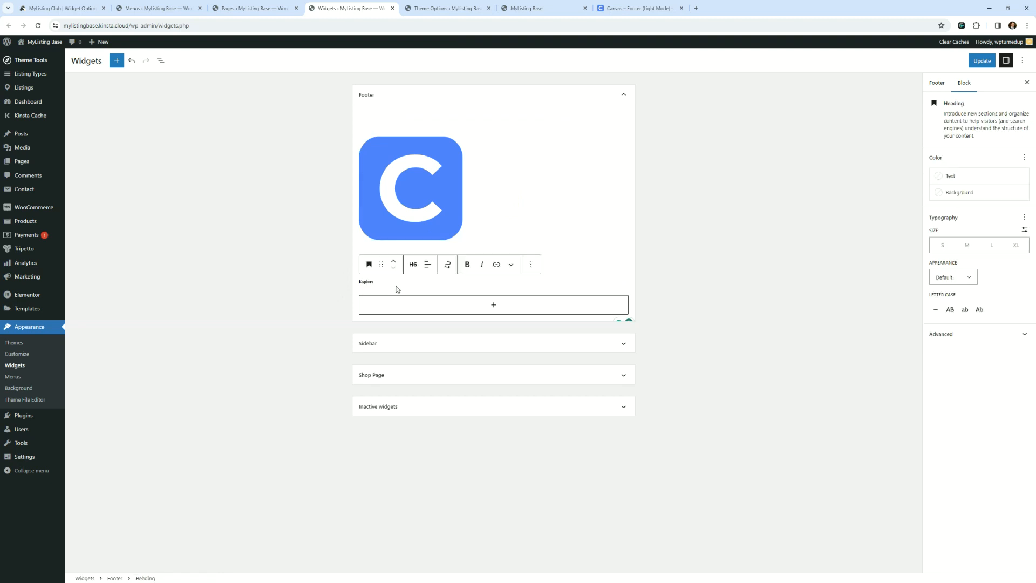
left_click(396, 288)
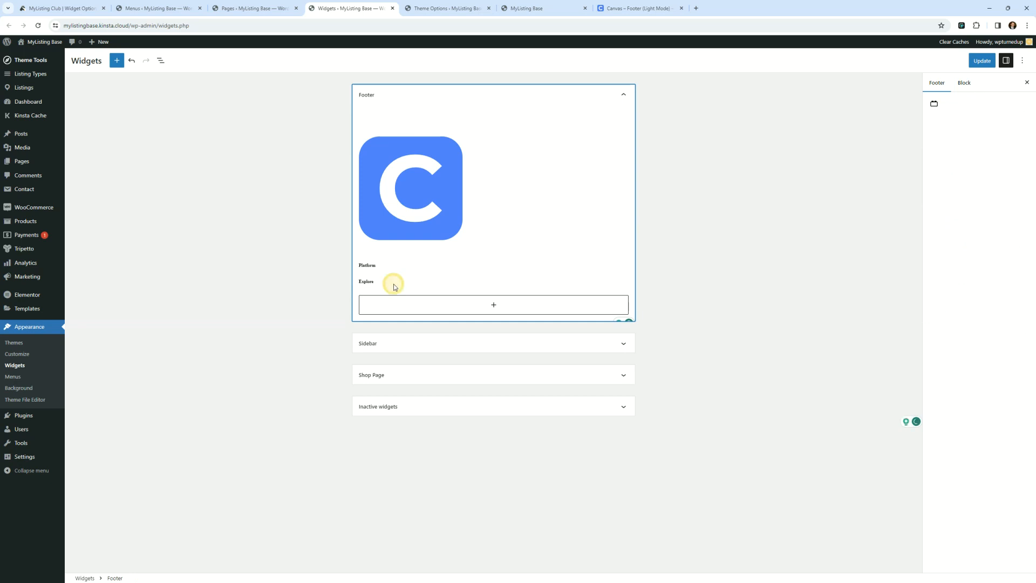
- Duplicate the Explore heading in the Footer area and change the copy's text to "Stay Informed"
left_click(368, 283)
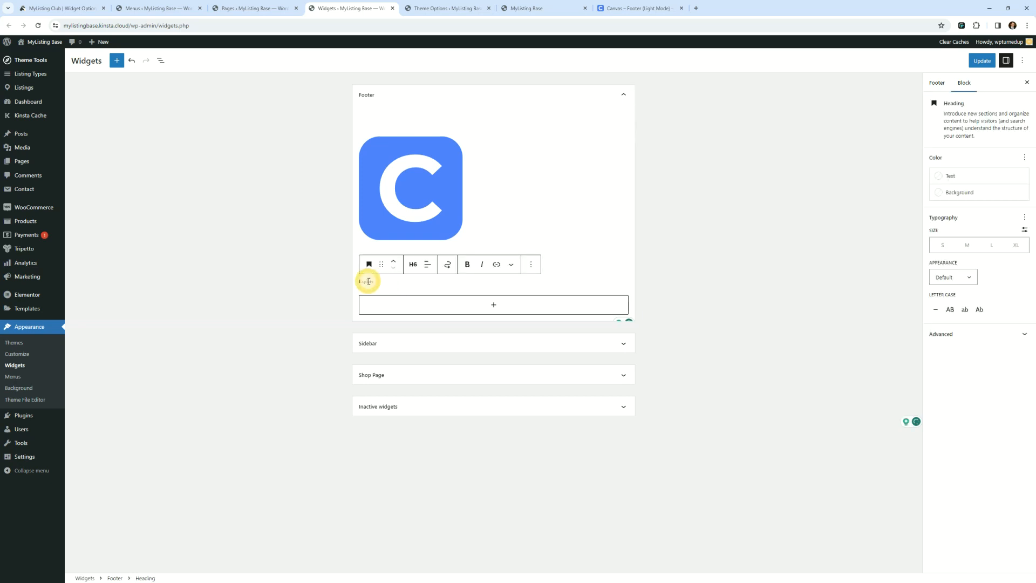
left_click(530, 265)
left_click(549, 317)
left_click(366, 295)
left_click(365, 297)
double_click(365, 297)
type("Stay Informed")
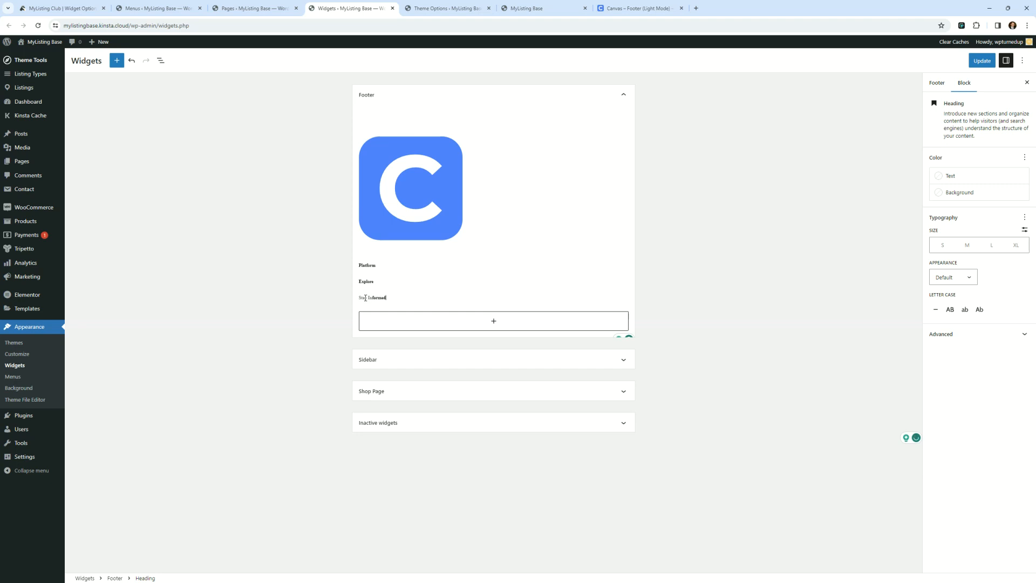
- Save the widget changes and reload the MyListing Base homepage to check its footer
left_click(745, 238)
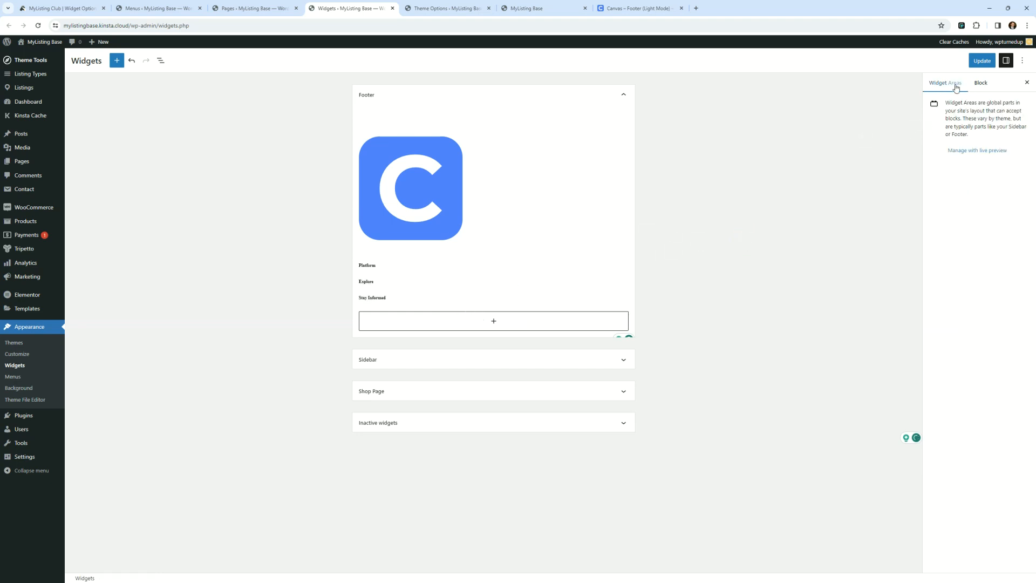
left_click(977, 64)
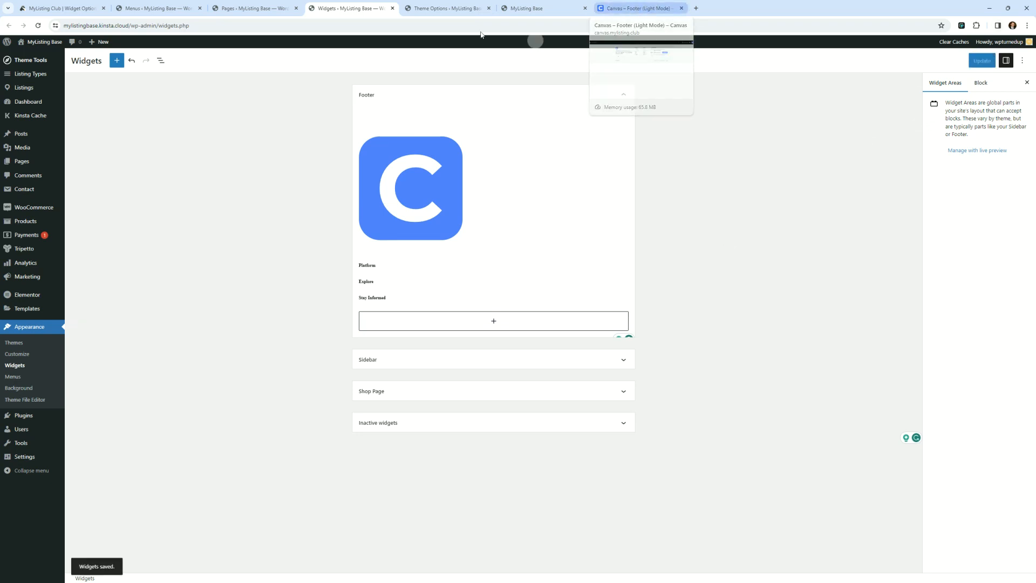
left_click(526, 9)
triple_click(185, 92)
left_click(38, 25)
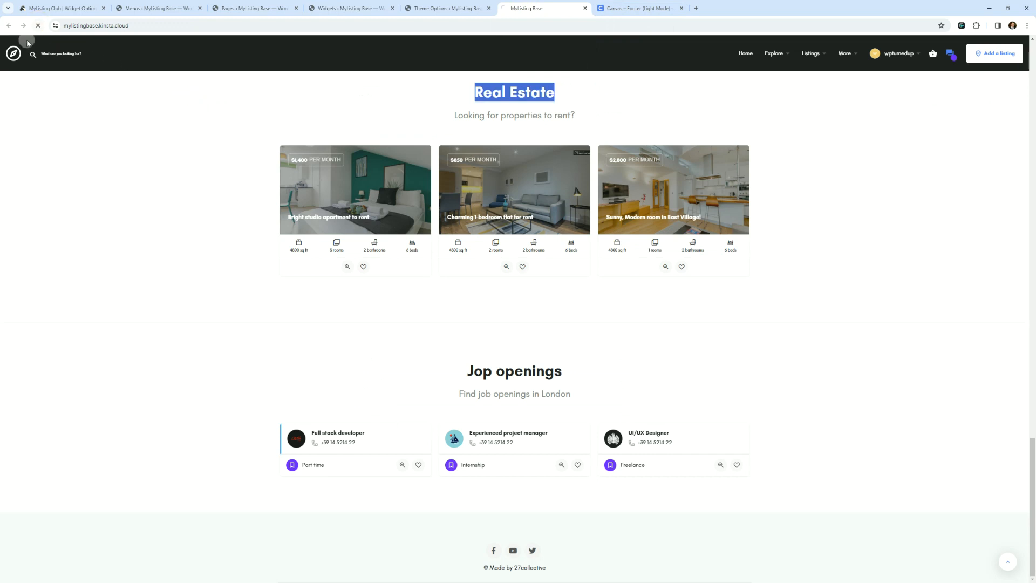
scroll(366, 294, "down", 4)
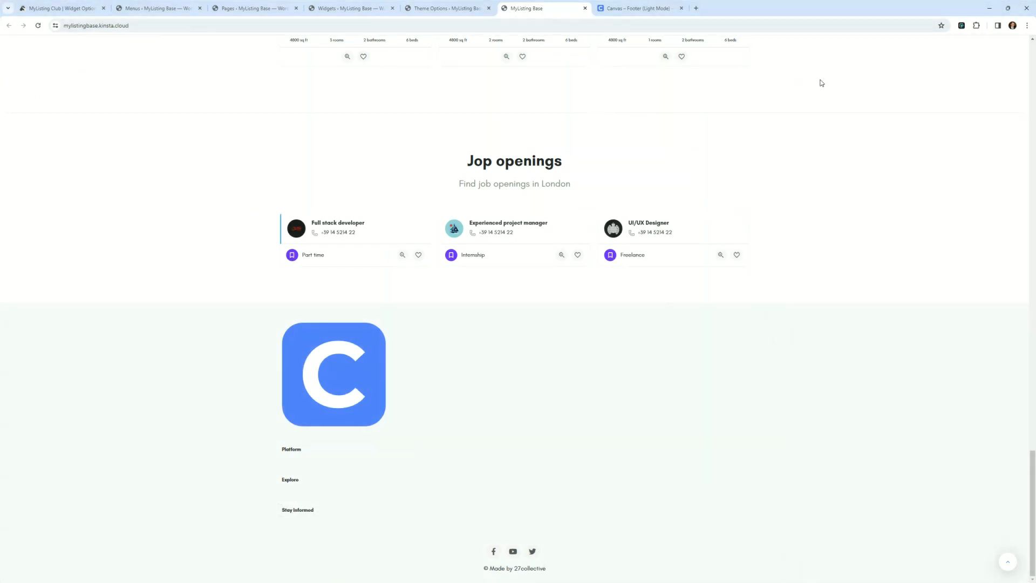
- Inspect the CSS of the footer's Platform heading on the homepage with the CSS inspector extension
left_click(963, 25)
left_click(880, 67)
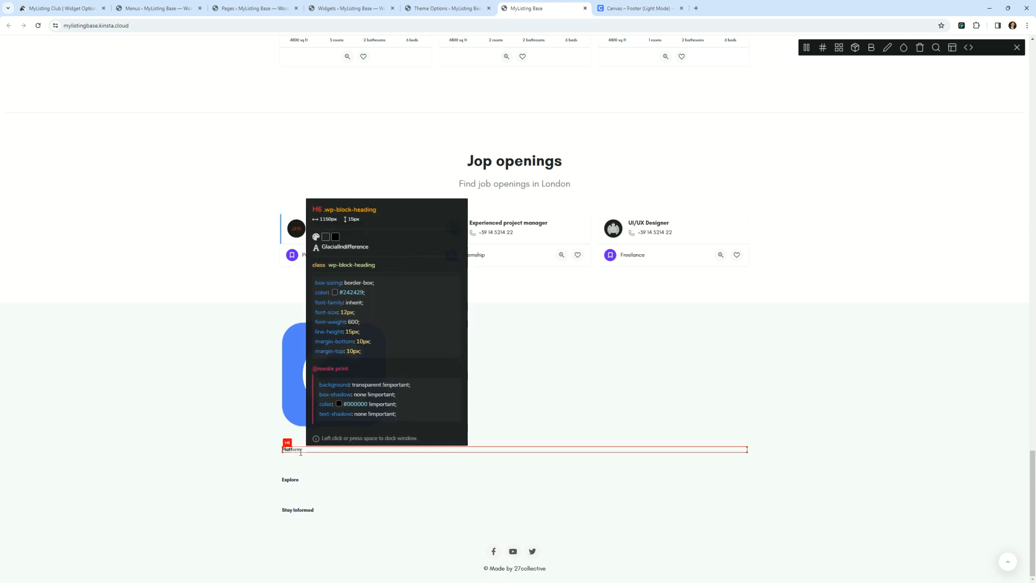
left_click(304, 451)
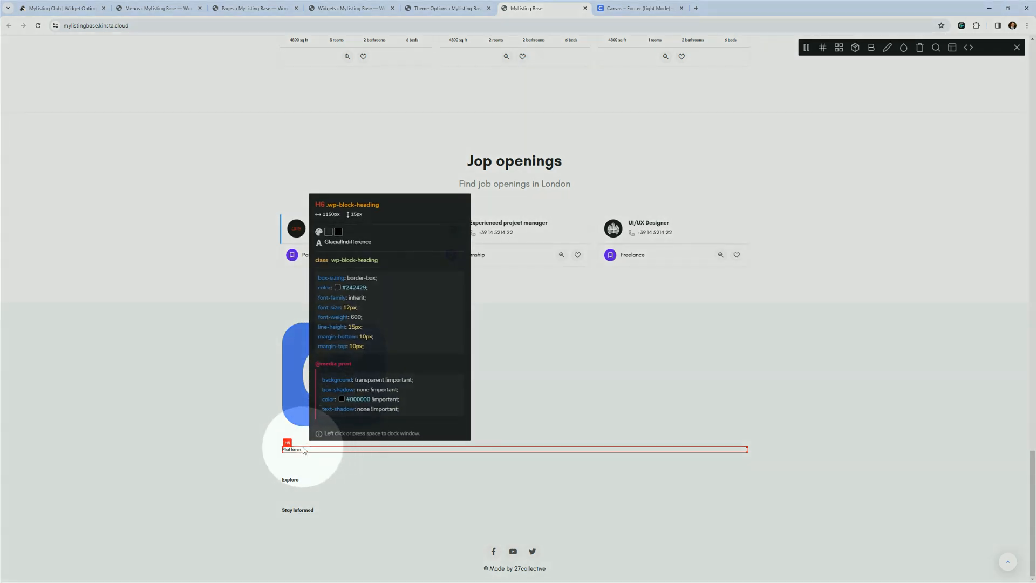
key("Escape")
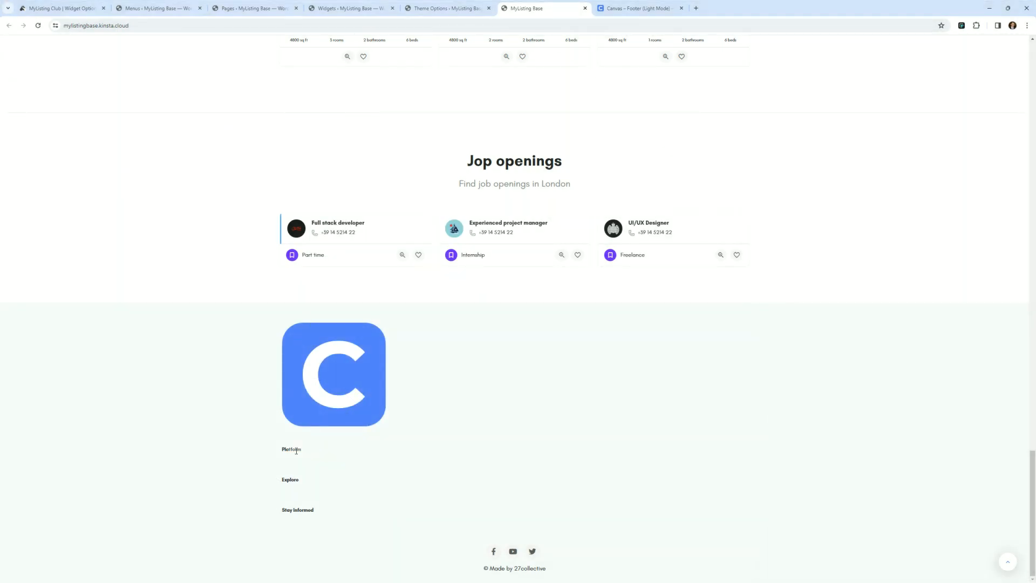
double_click(294, 451)
left_click(387, 447)
double_click(294, 450)
left_click(348, 464)
double_click(291, 450)
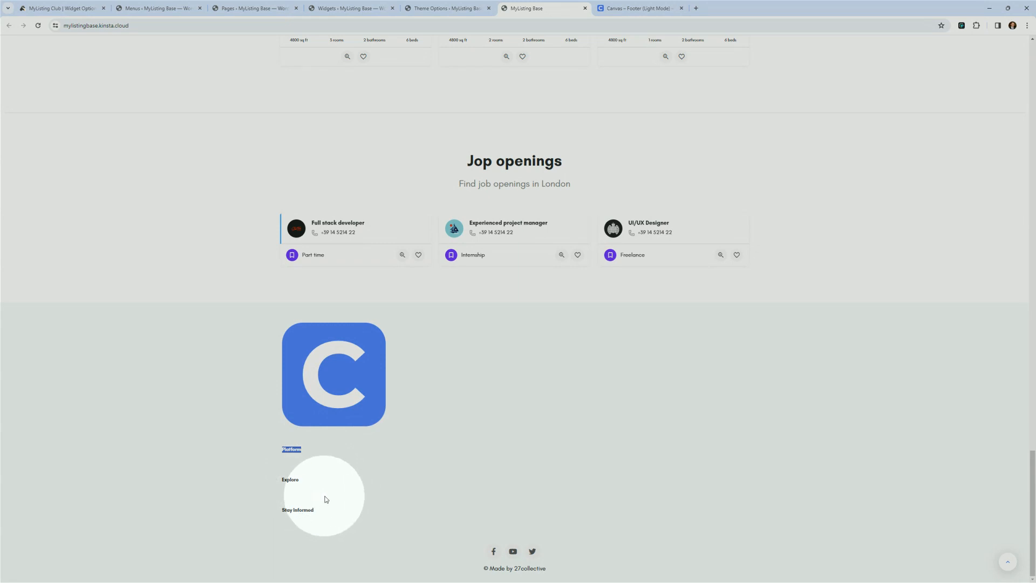
- Look over the stacked headings in the homepage footer, check the theme's footer options, and return to the Widgets editor
left_click_drag(322, 514, 257, 442)
left_click(397, 473)
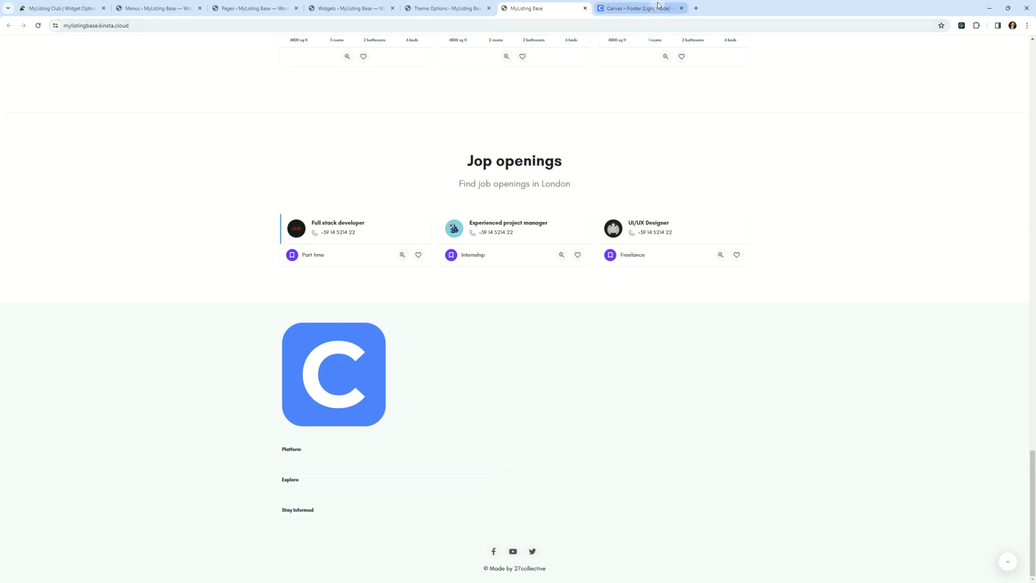
left_click(447, 8)
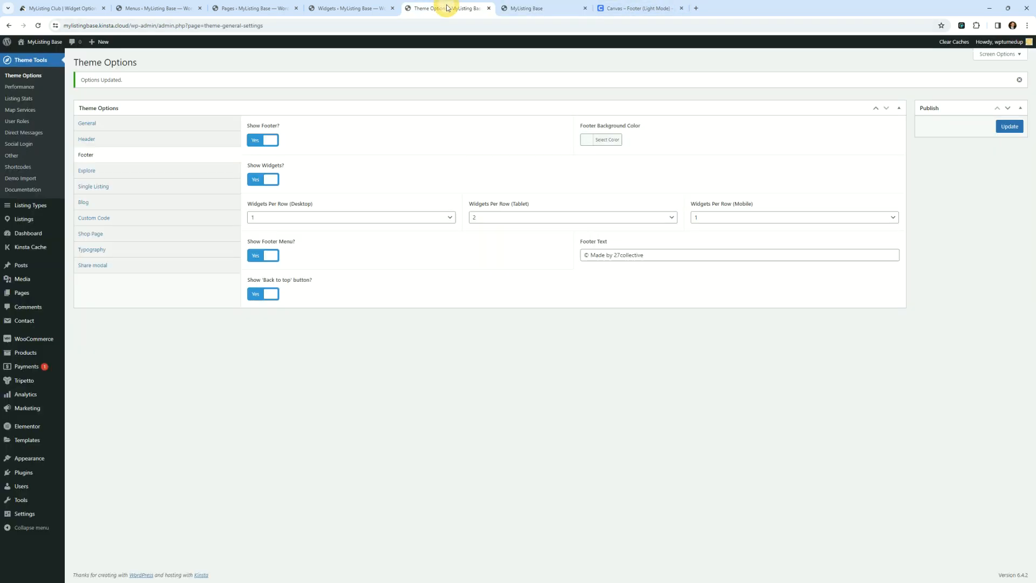
left_click(337, 8)
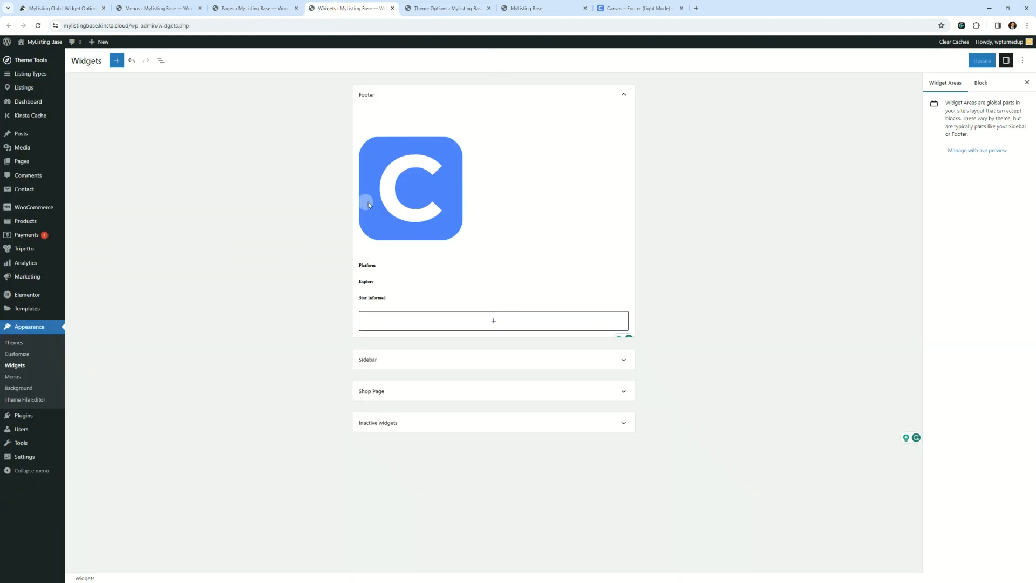
- Examine the Canvas logo image in the Footer area together with its parent Column and Columns blocks
left_click(426, 115)
left_click(414, 157)
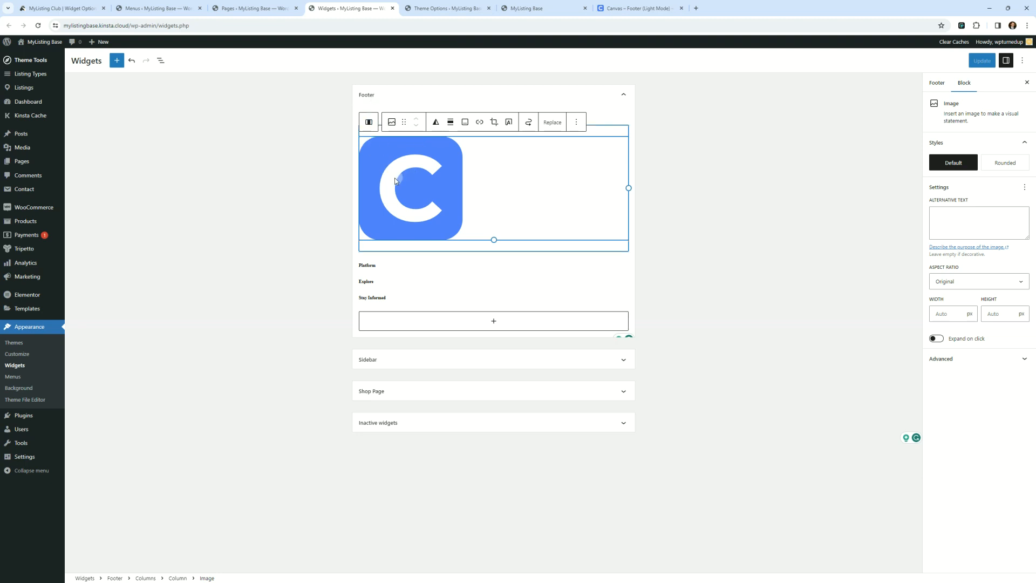
left_click(370, 123)
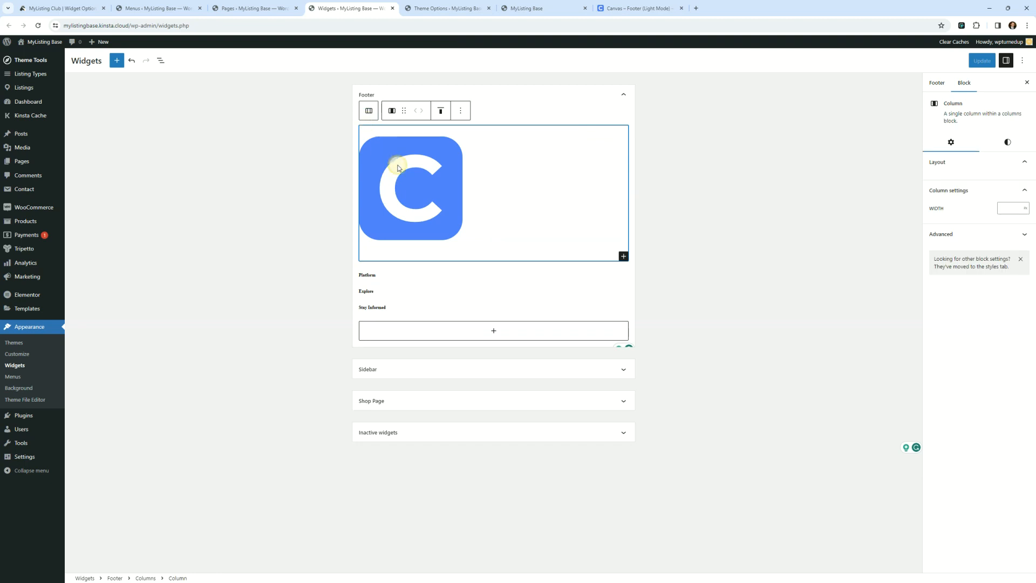
left_click(398, 165)
left_click(369, 122)
left_click(369, 111)
left_click(369, 111)
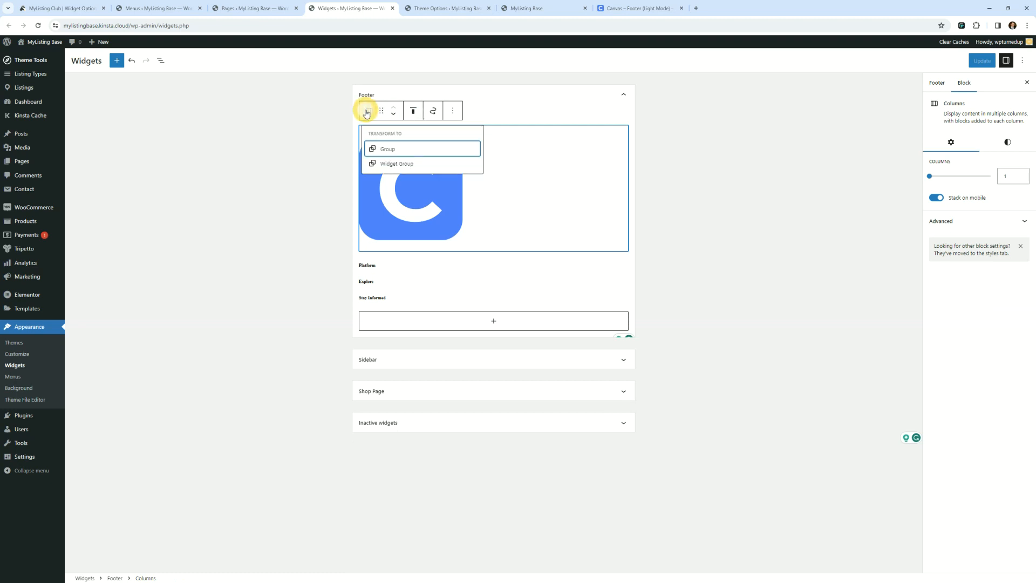
left_click(369, 111)
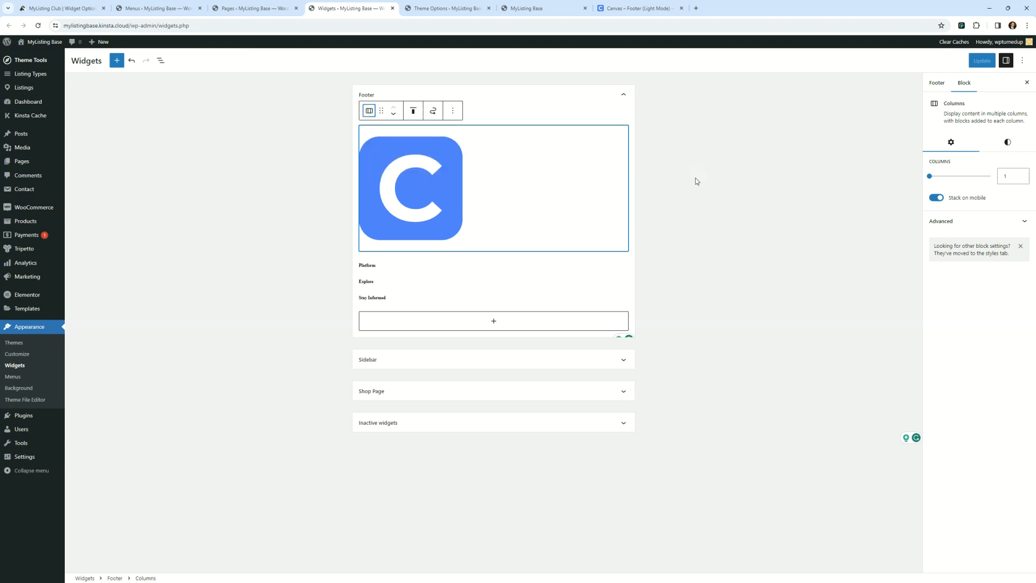
left_click(535, 214)
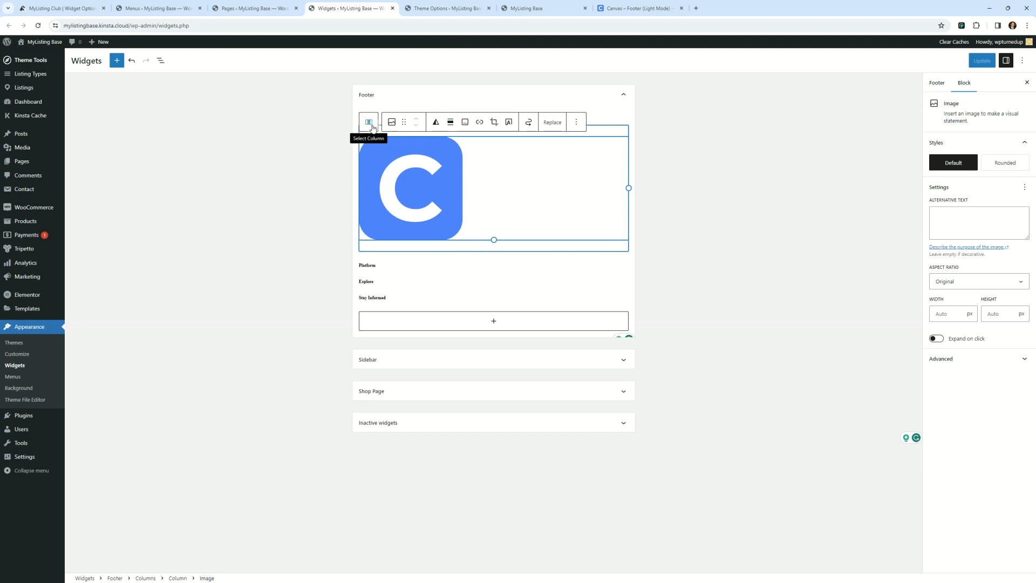
- Shrink the Canvas logo image in the Footer area to a width of about 107 px
left_click_drag(628, 187, 402, 162)
left_click(448, 210)
left_click(427, 204)
left_click(663, 180)
left_click(442, 157)
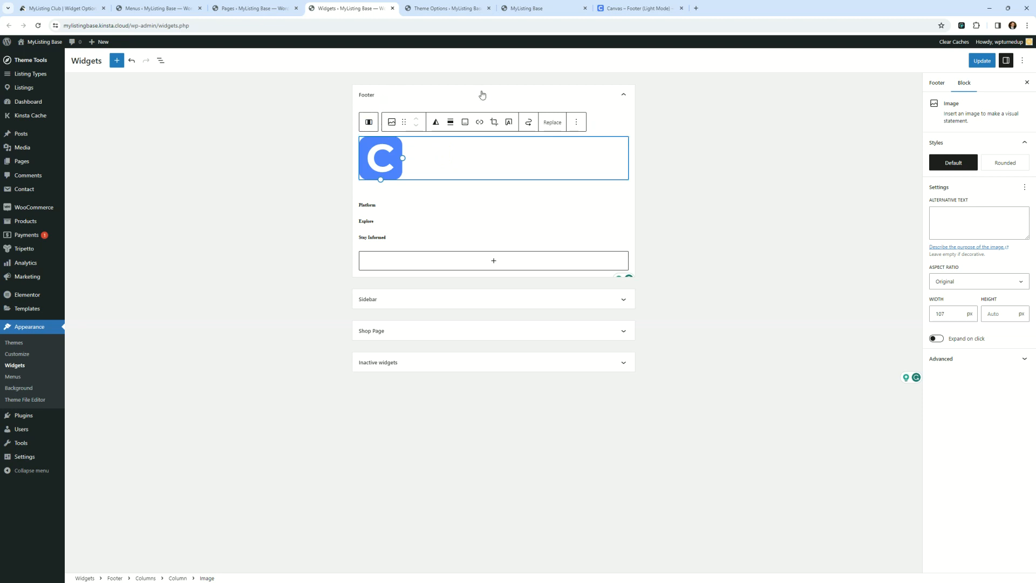
- Add a Columns block with three equal columns below the Stay Informed heading in the Footer area
left_click(462, 261)
left_click(495, 328)
left_click(541, 306)
left_click(499, 264)
left_click(562, 262)
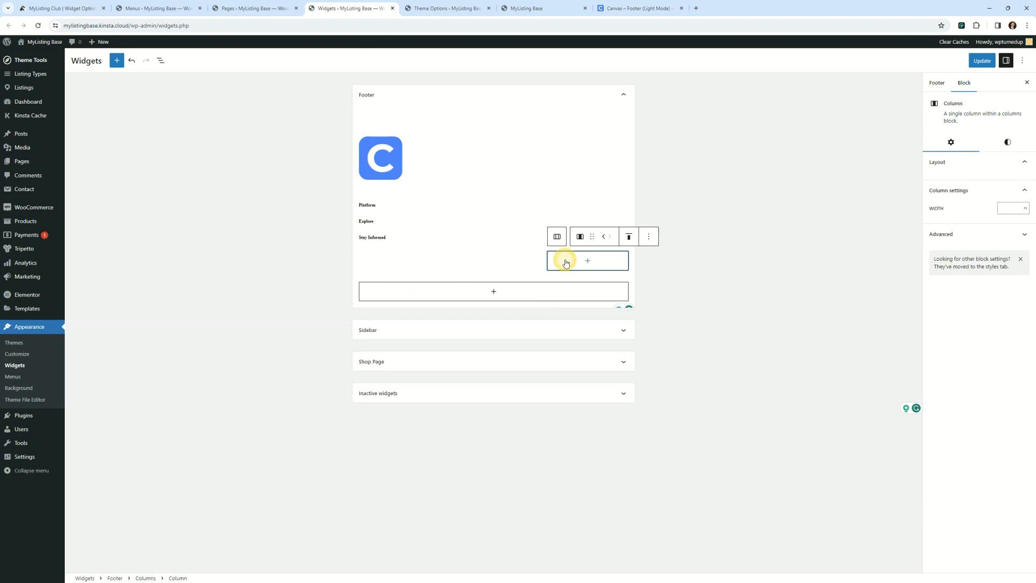
- Examine the block options of the small Canvas logo image above the Platform heading
left_click(394, 157)
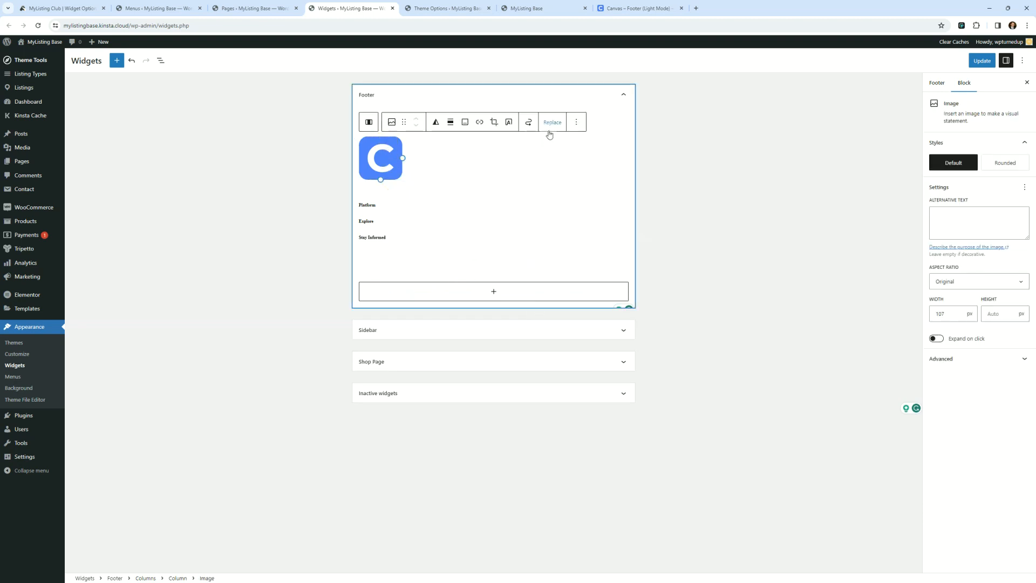
left_click(388, 192)
mouse_move(390, 206)
left_mouse_down()
mouse_move(398, 284)
mouse_move(400, 211)
left_mouse_up()
left_click(673, 224)
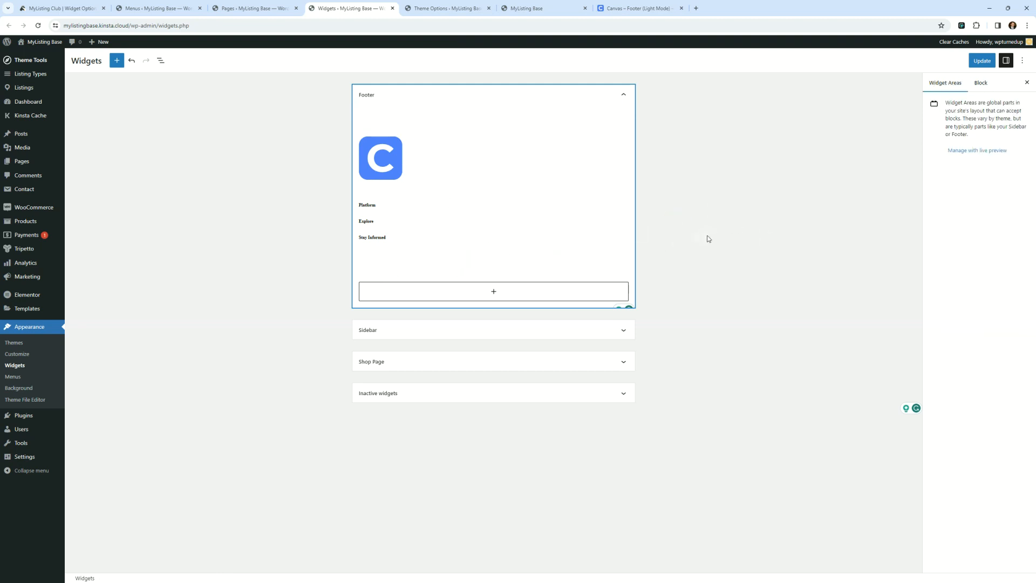
left_click(397, 266)
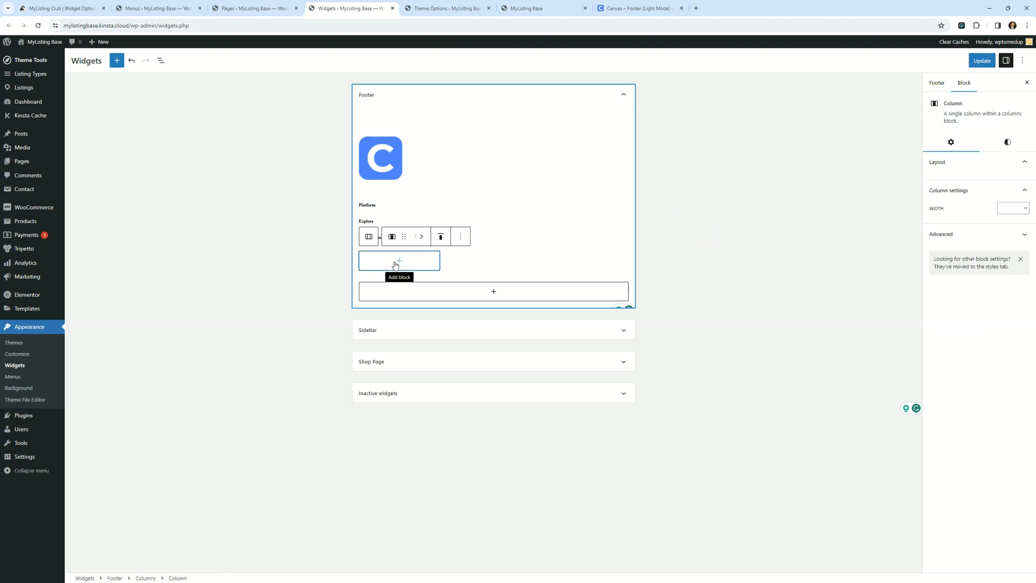
left_click(379, 161)
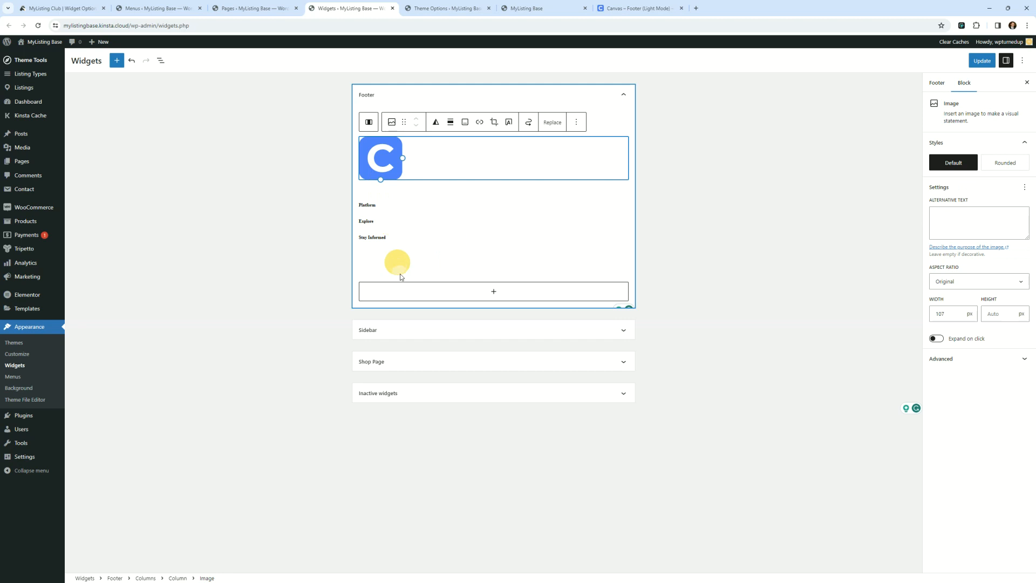
right_click(369, 160)
left_click(685, 195)
left_click(685, 196)
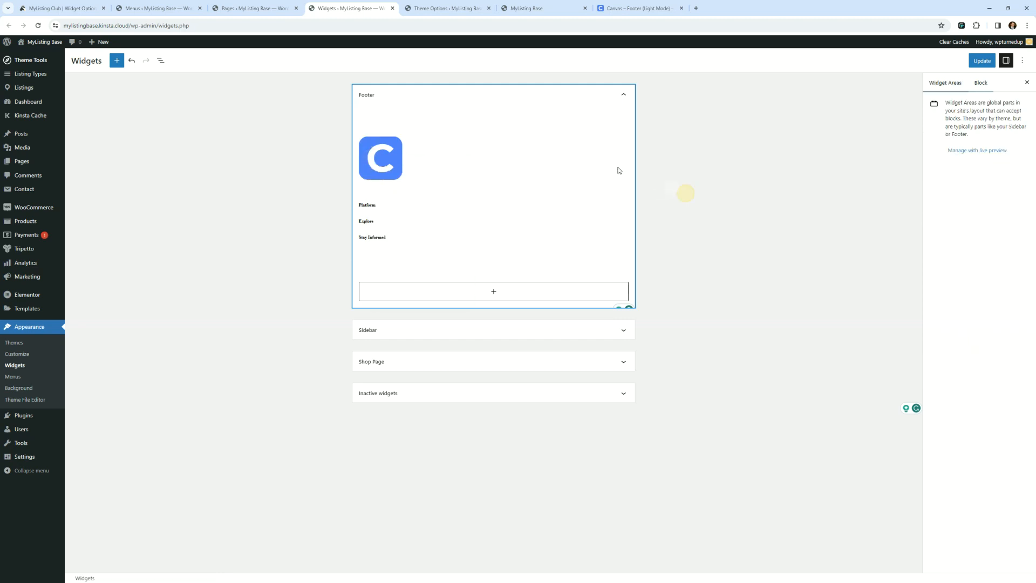
left_click(571, 130)
left_click(673, 153)
left_click(416, 156)
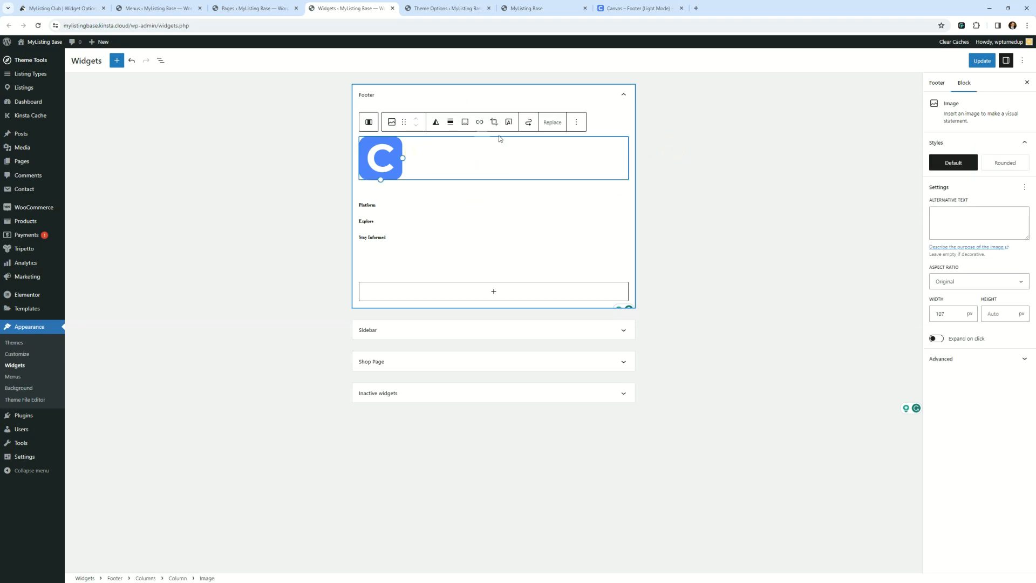
left_click(577, 123)
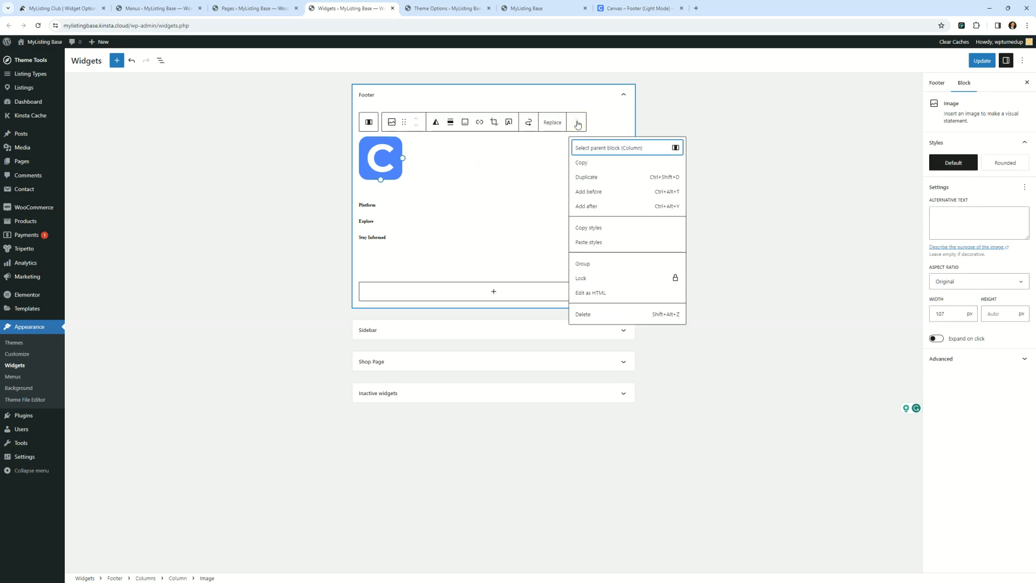
left_click(658, 114)
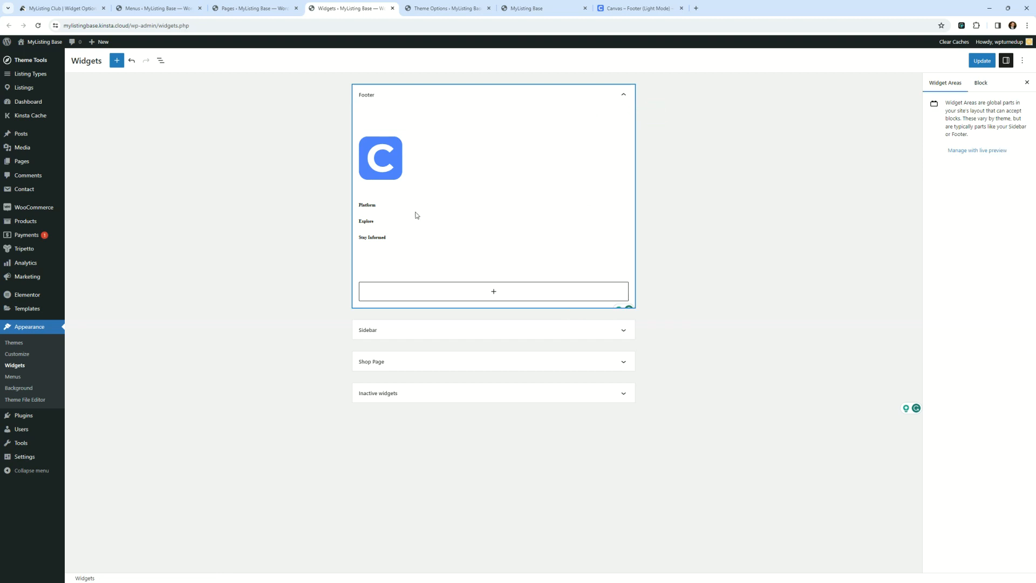
- Insert an image block with canvas-favicon.svg from the media library into the first of the three new columns
left_click(376, 256)
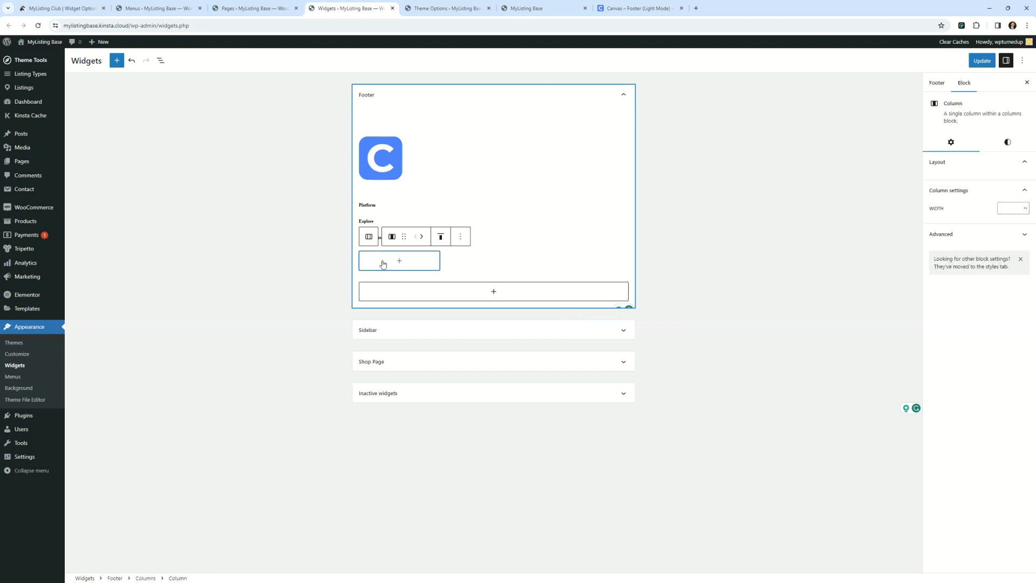
left_click(383, 263)
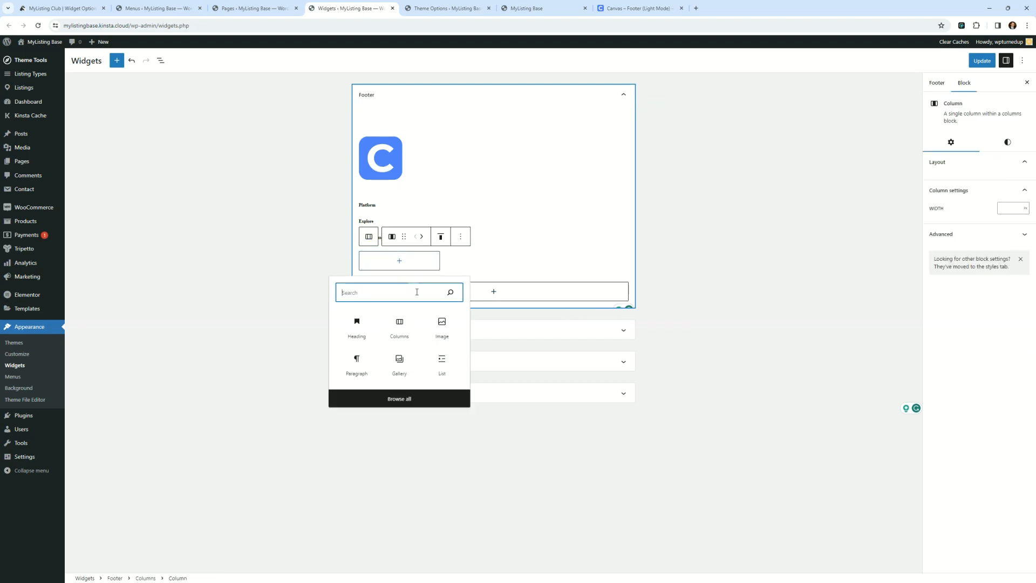
left_click(442, 324)
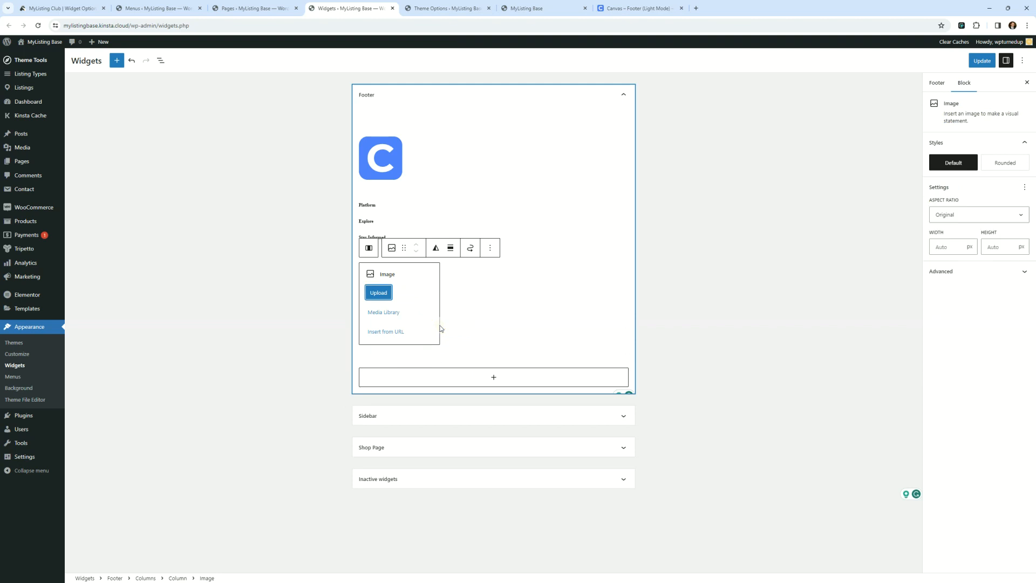
left_click(390, 313)
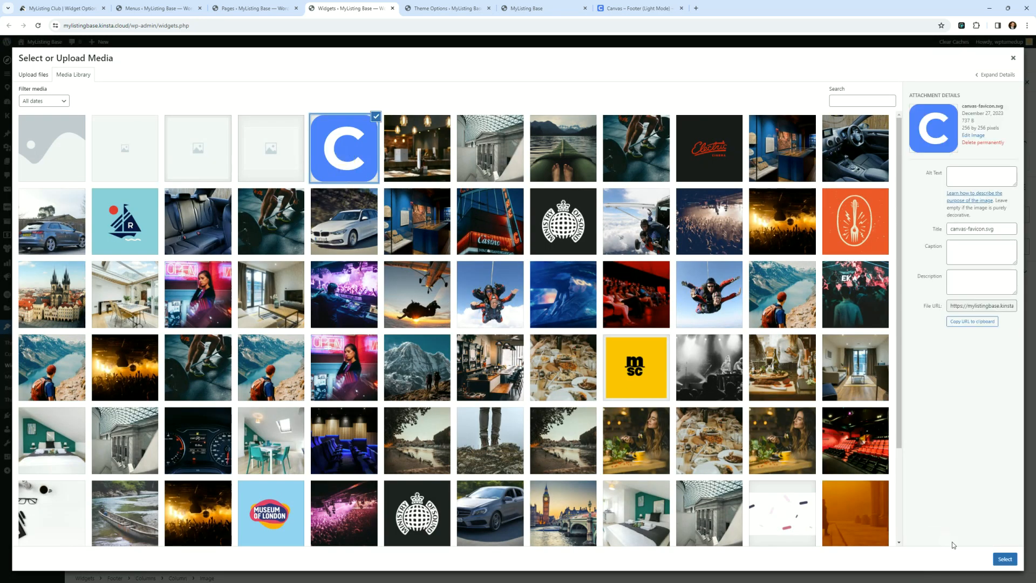
left_click(1005, 558)
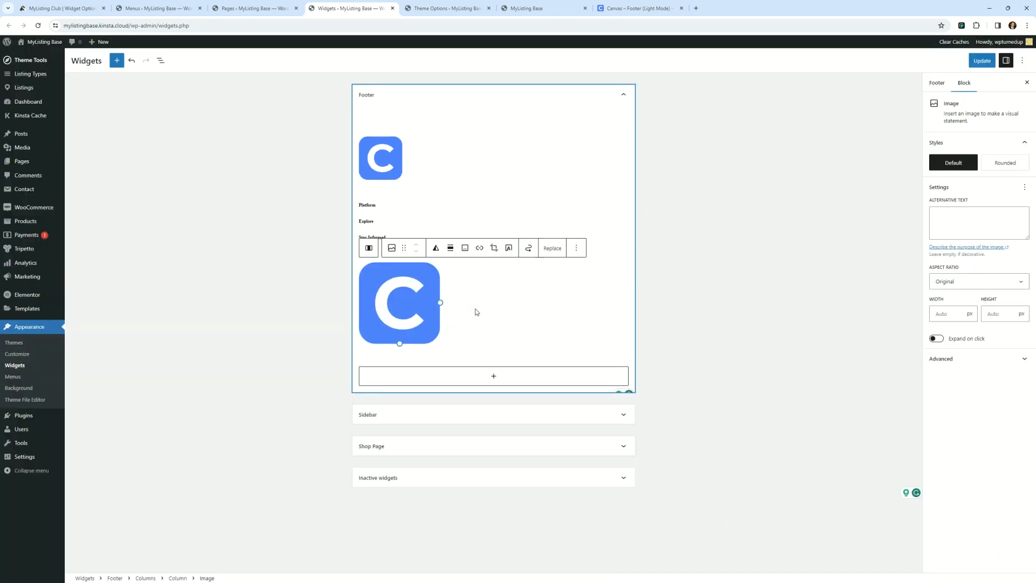
- Add an H6 heading reading "Platform" to the middle column beside the logo image
left_click(477, 312)
left_click(493, 261)
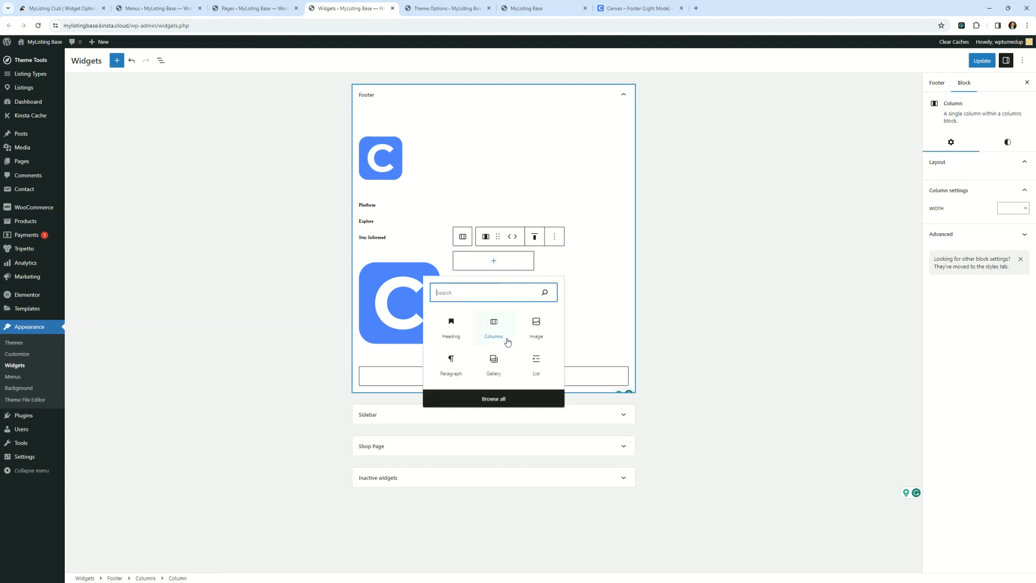
left_click(456, 329)
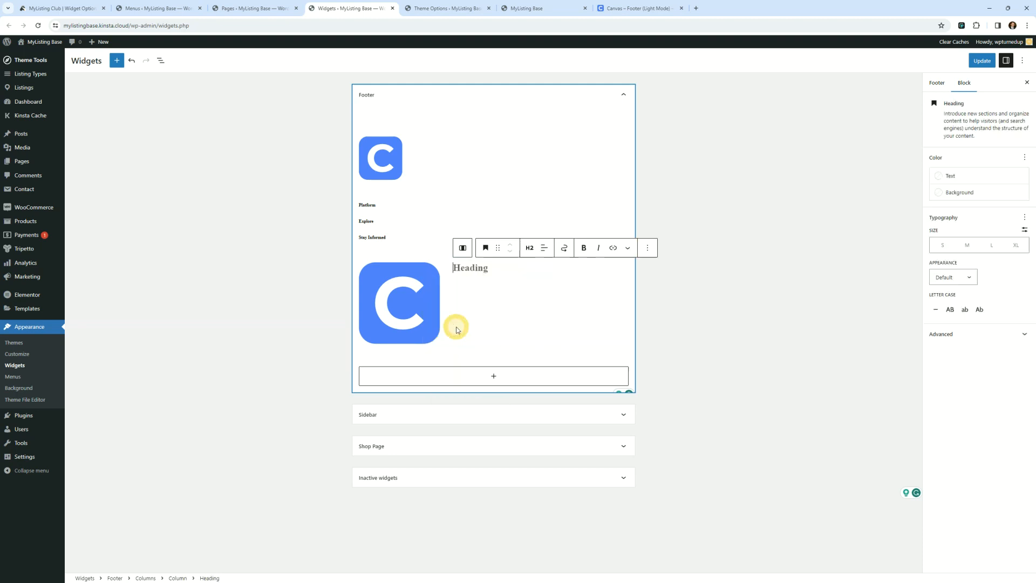
left_click(529, 247)
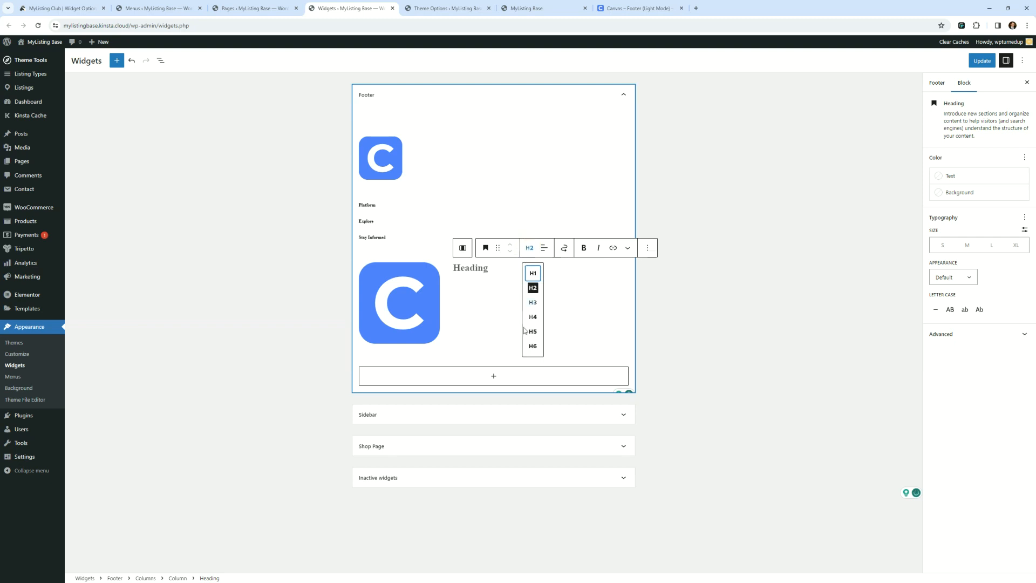
left_click(533, 346)
left_click(469, 266)
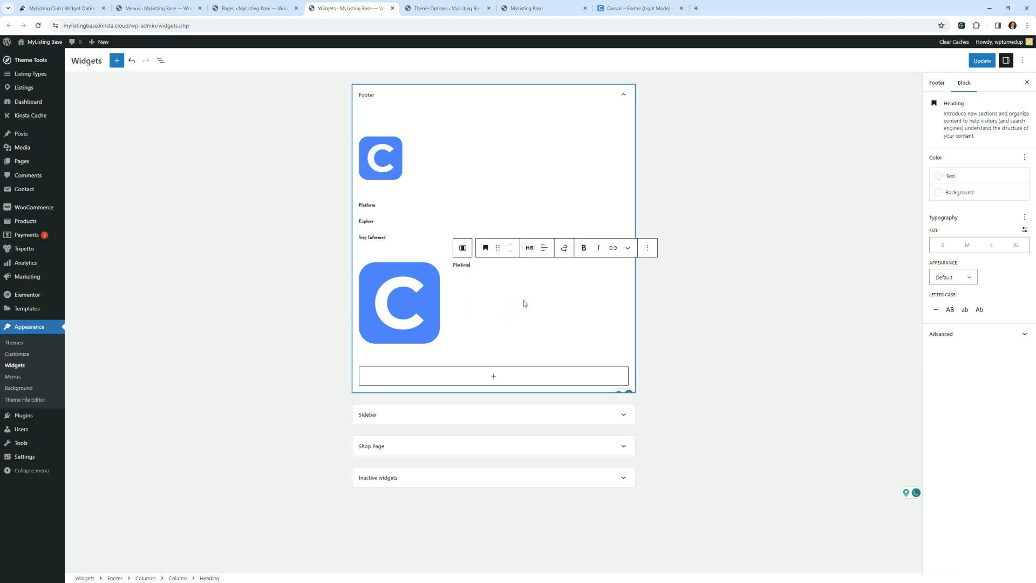
- Add an H6 heading reading "Explore" to the third column of the Footer area's Columns block
left_click(527, 283)
left_click(549, 267)
left_click(568, 266)
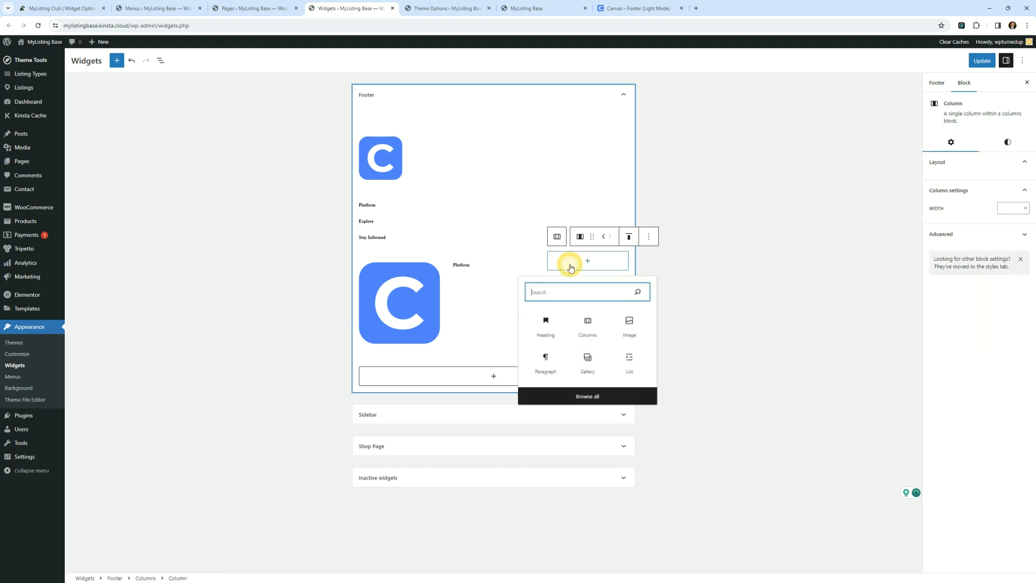
left_click(545, 326)
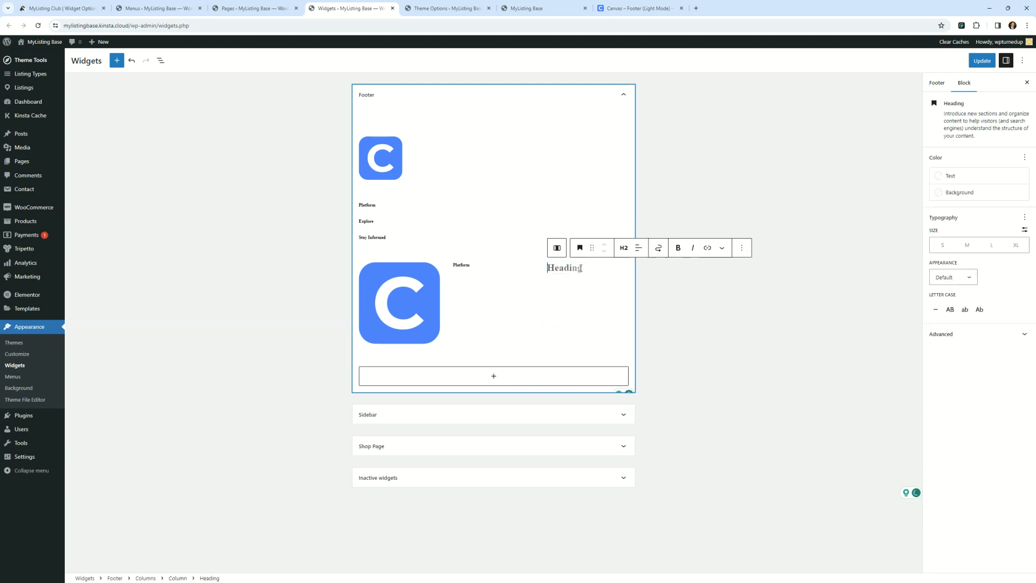
type("Explore")
left_click(555, 301)
left_click(562, 266)
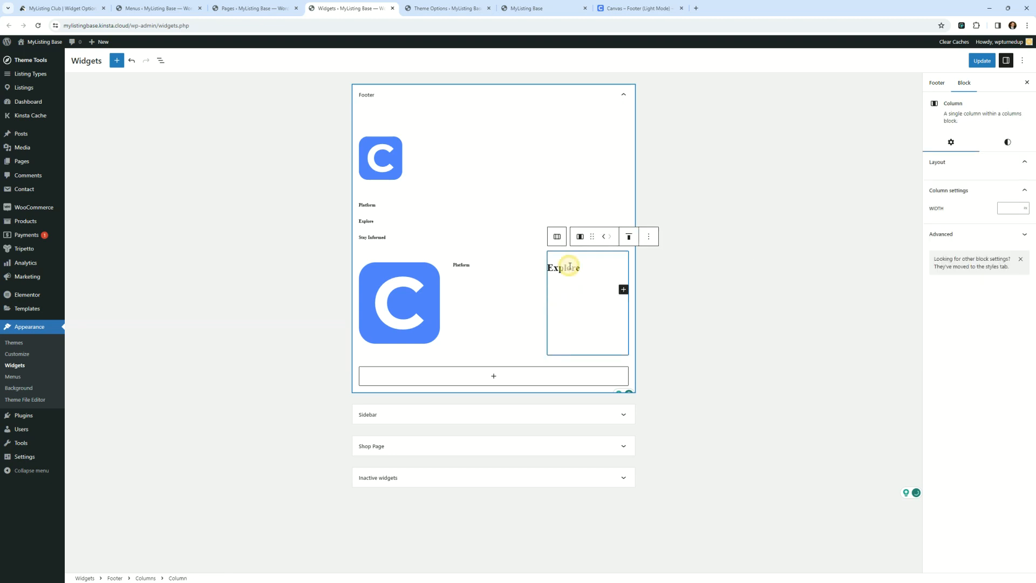
left_click(629, 249)
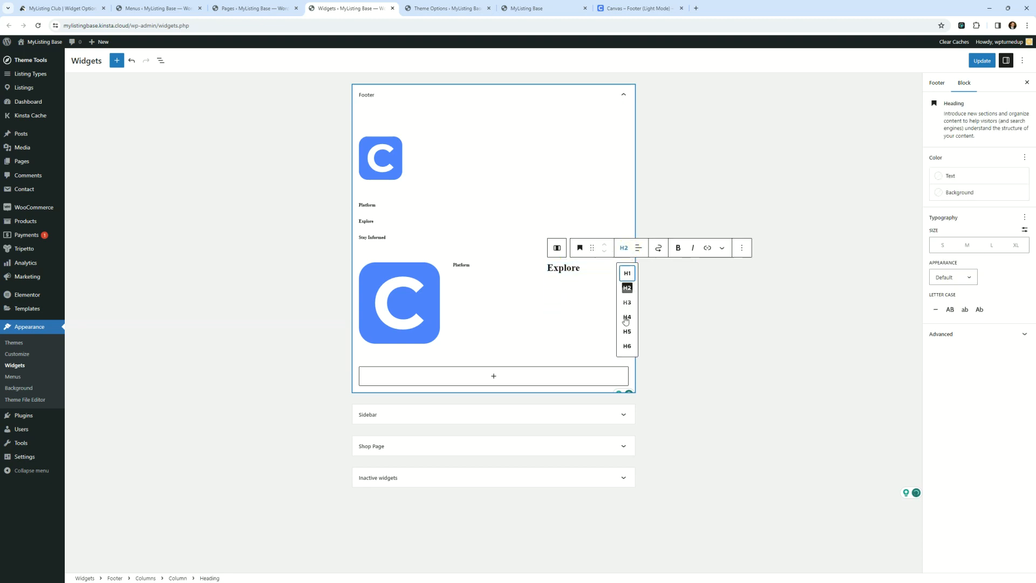
left_click(627, 349)
left_click(549, 303)
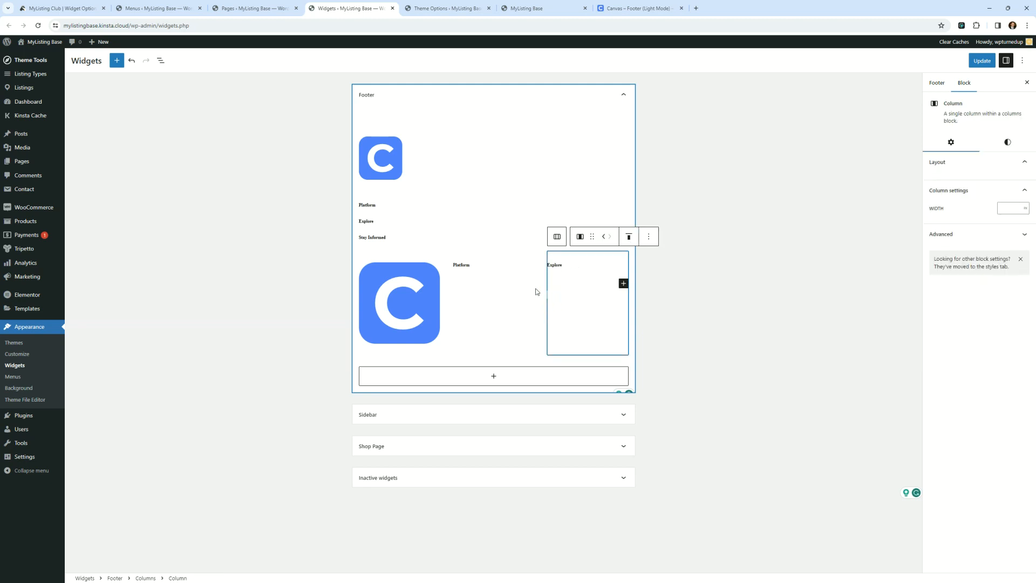
- Check the block settings of the Platform and Explore headings inside the columns
left_click(474, 267)
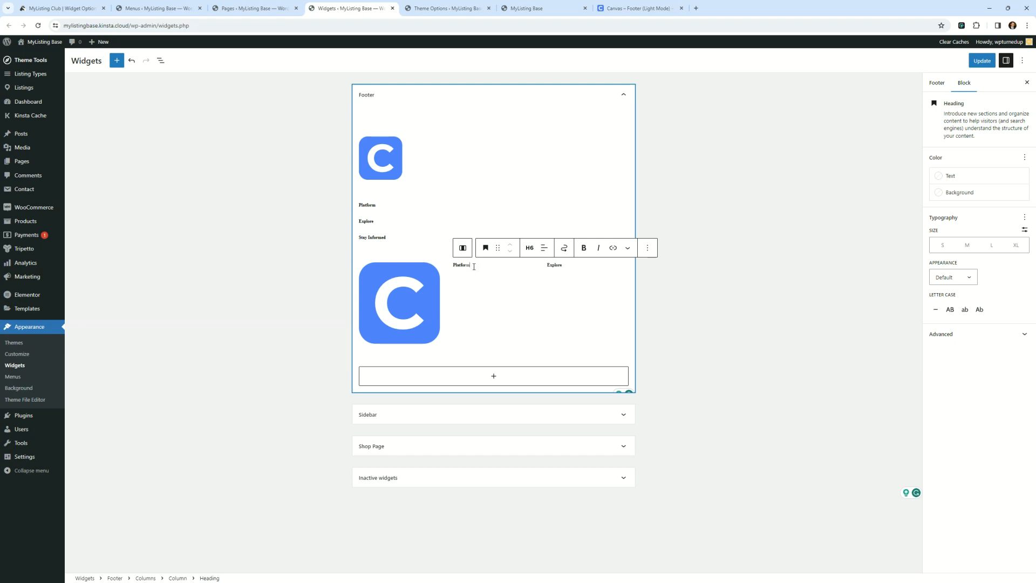
left_click(705, 246)
left_click(558, 266)
left_click(559, 268)
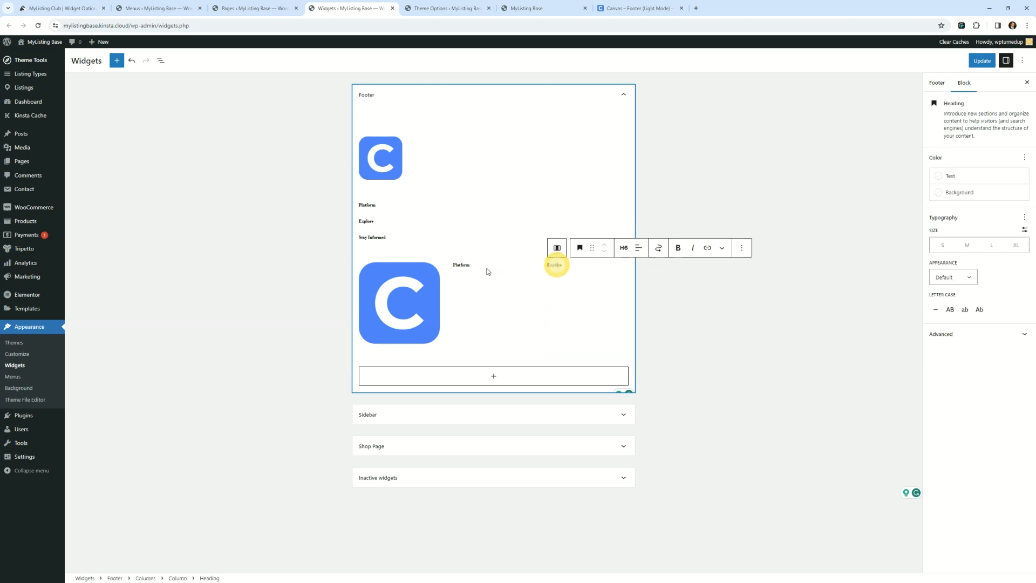
left_click(466, 265)
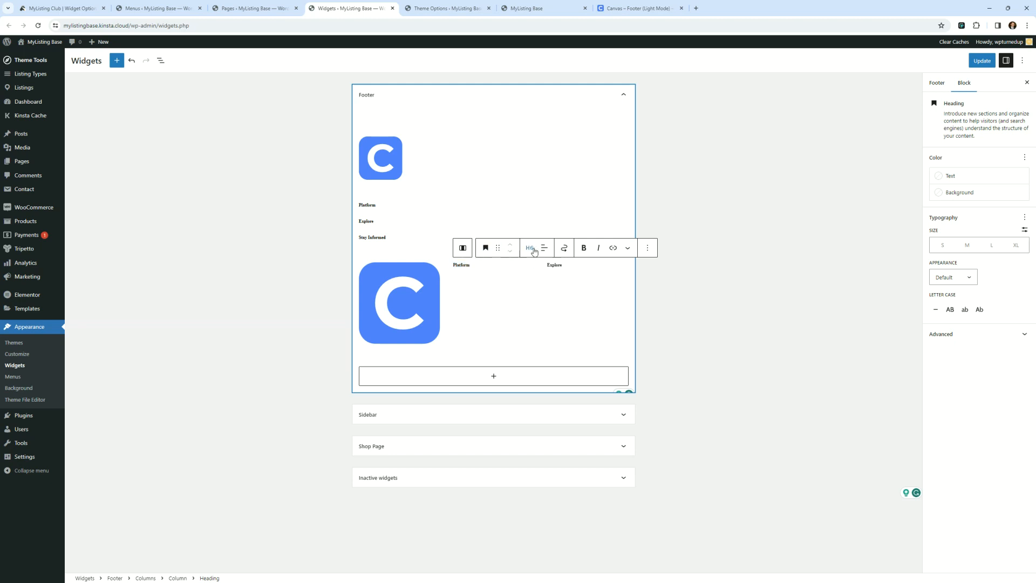
- Delete the stand-alone Platform, Explore and Stay Informed headings above the three-column block in the Footer area
left_click(509, 281)
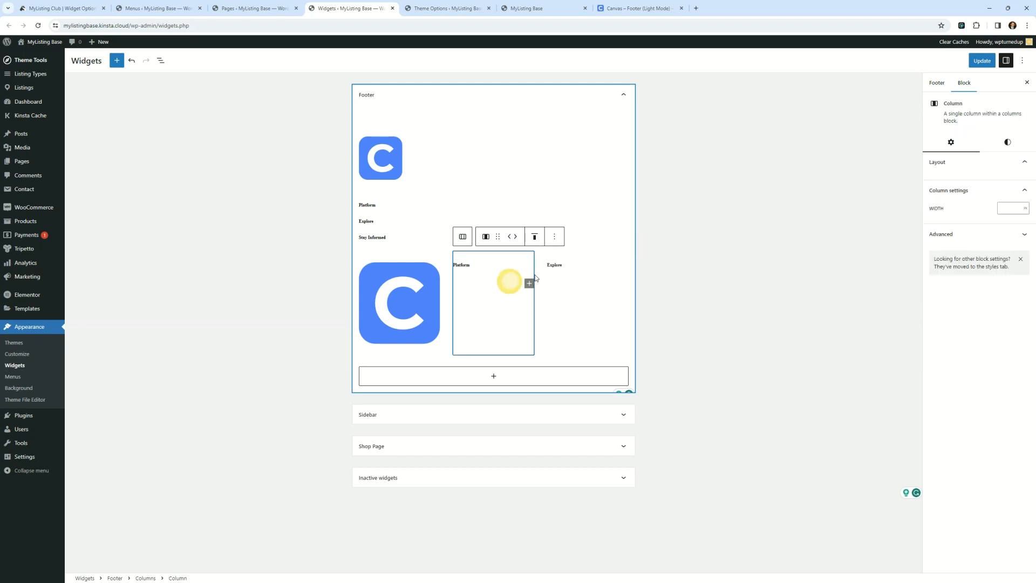
left_click(729, 241)
left_click(377, 206)
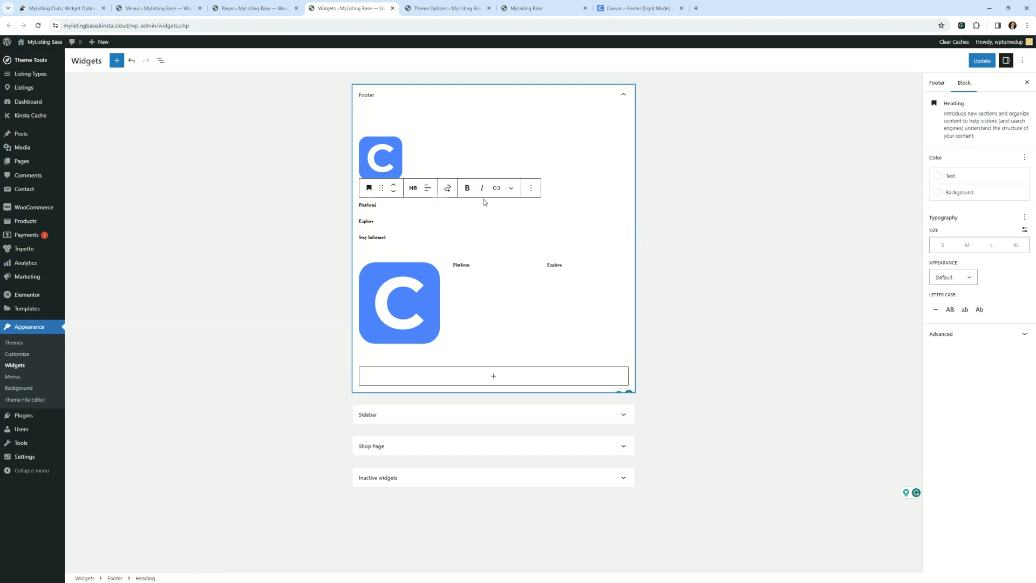
left_click(531, 188)
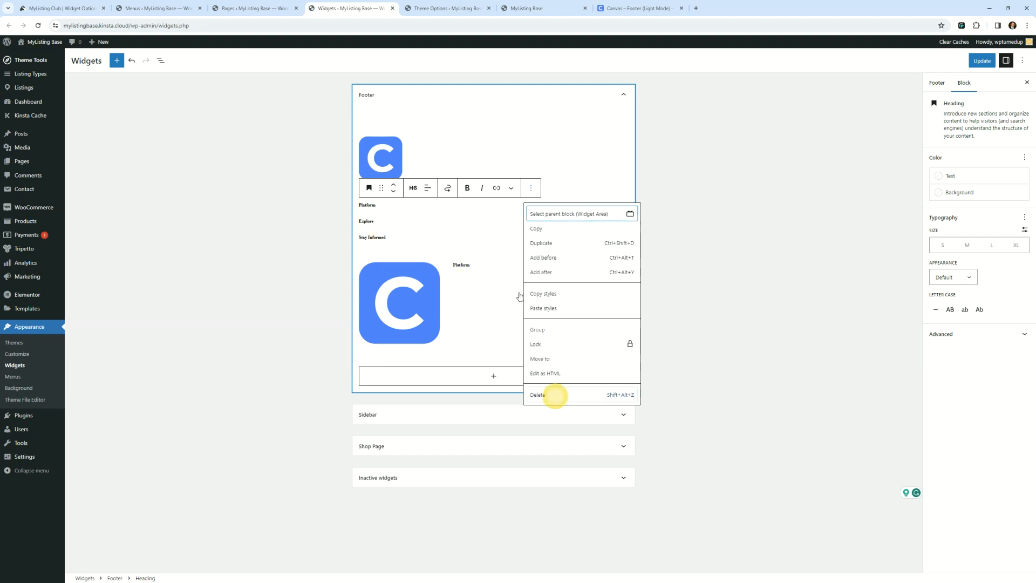
left_click(558, 394)
left_click(417, 205)
left_click(525, 190)
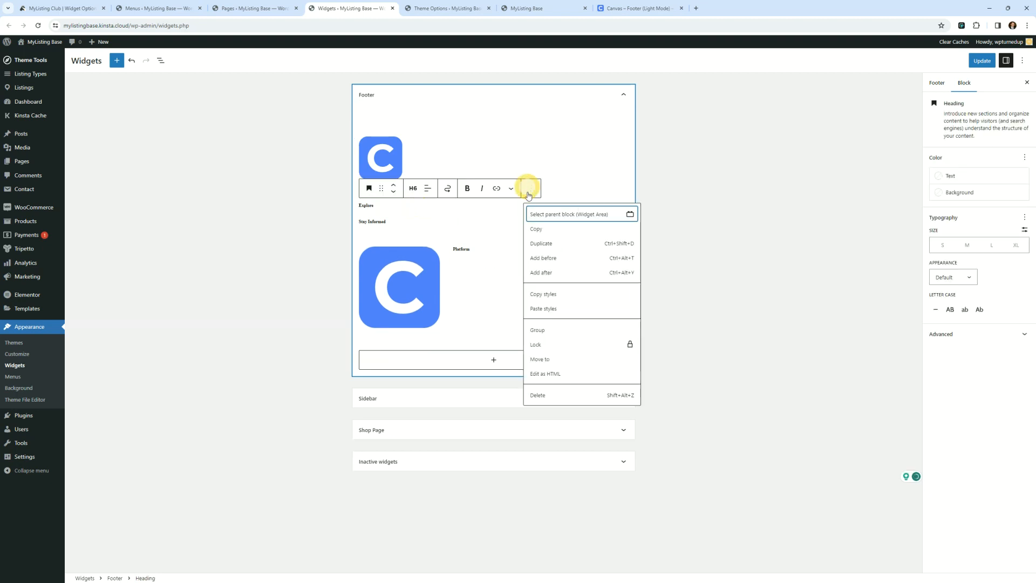
left_click(554, 398)
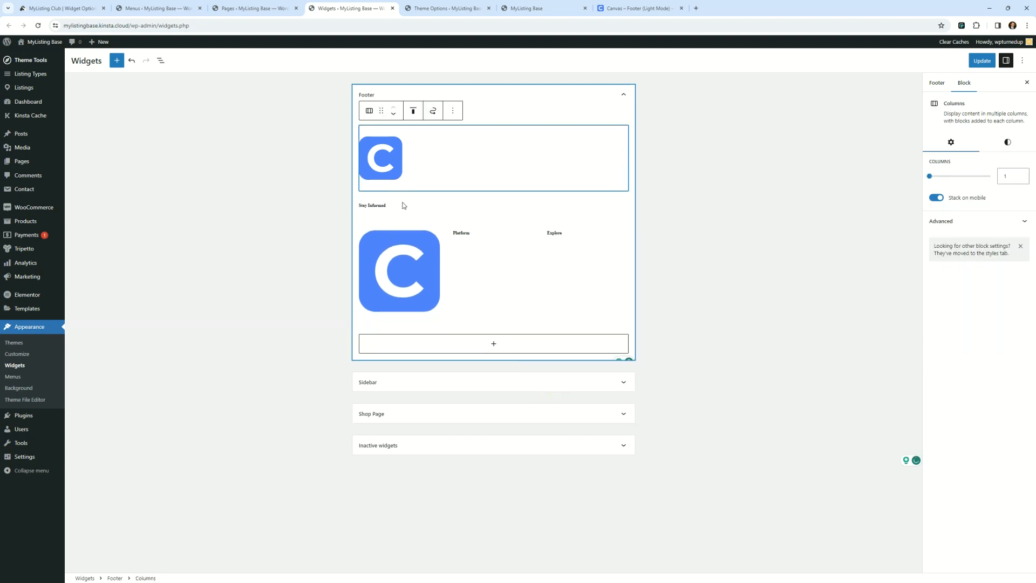
left_click(452, 205)
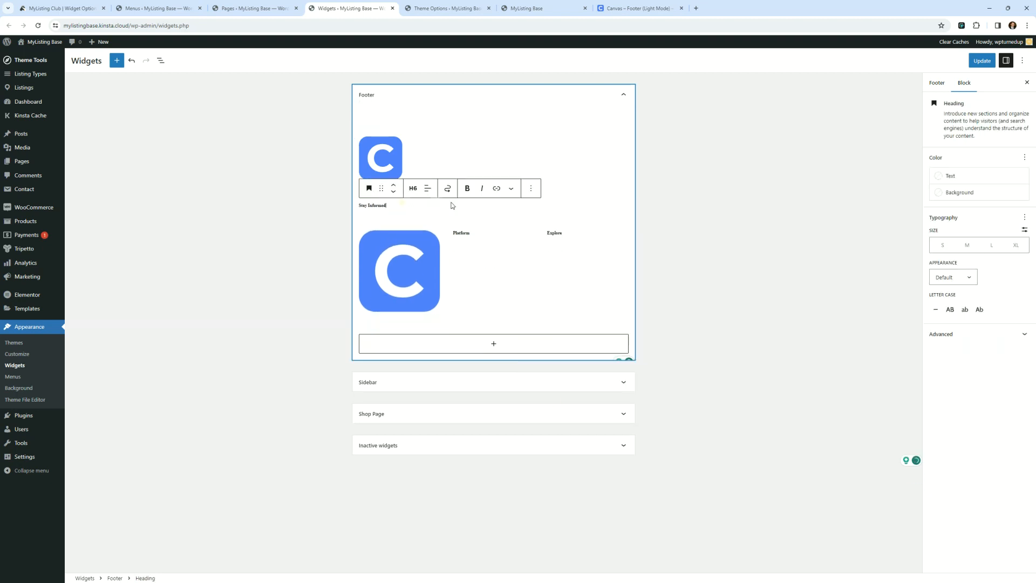
left_click(531, 187)
left_click(552, 396)
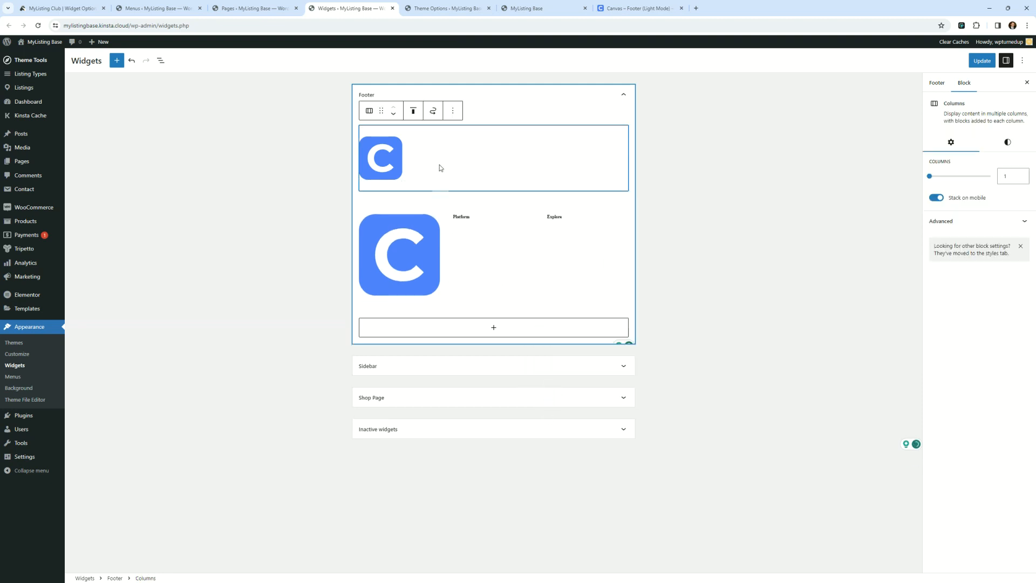
- Delete the small logo image from the single-column block at the start of the Footer area
right_click(464, 147)
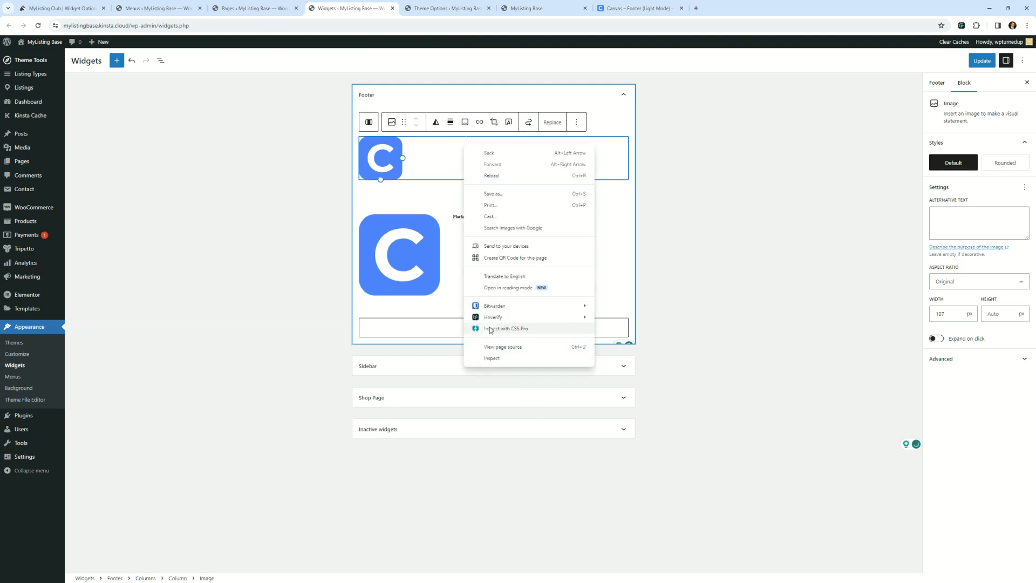
left_click(577, 122)
left_click(585, 315)
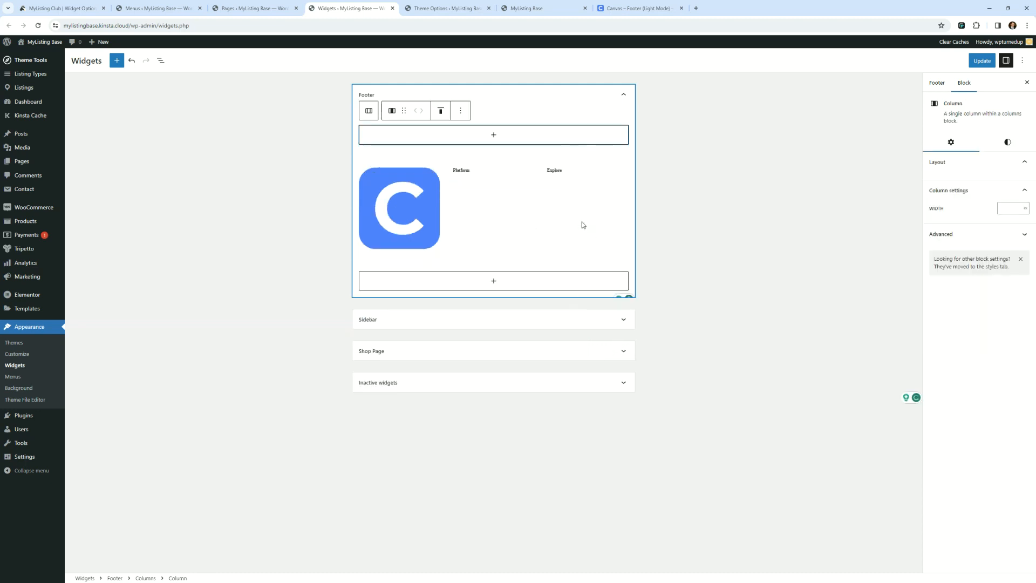
- Try to remove the empty column left in the first Columns block of the Footer area
left_click(548, 133)
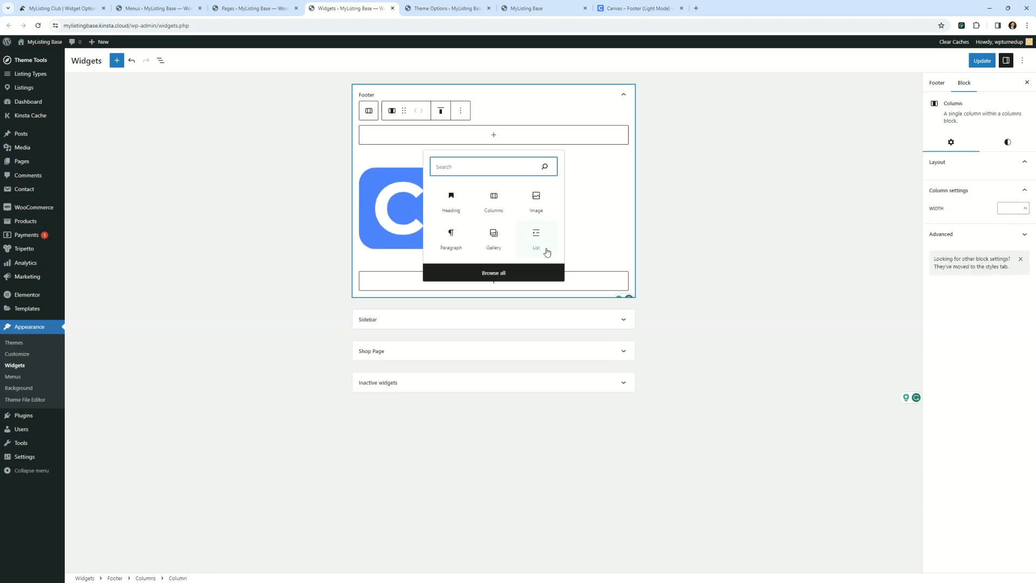
left_click(679, 158)
left_click(577, 132)
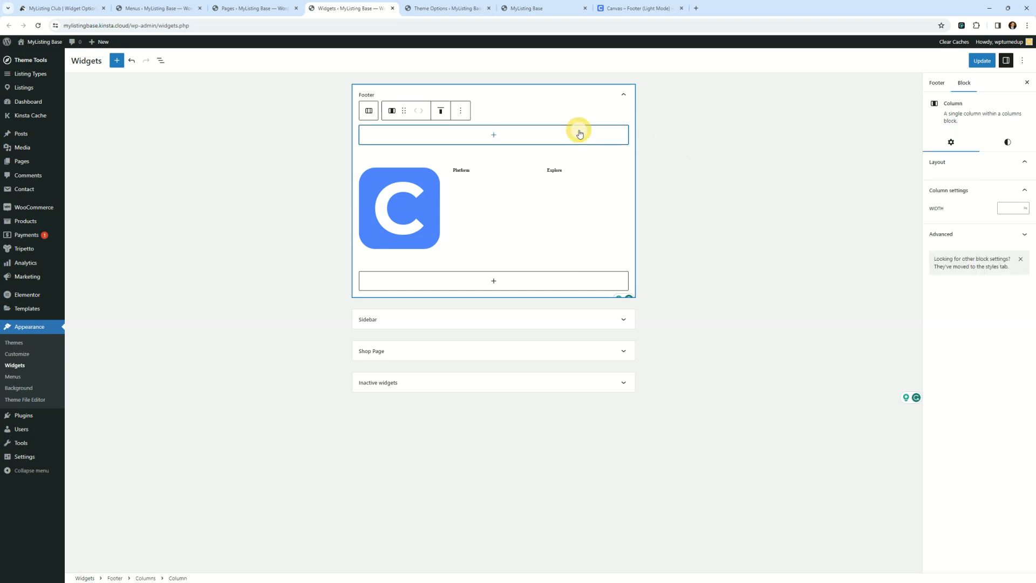
left_click(460, 112)
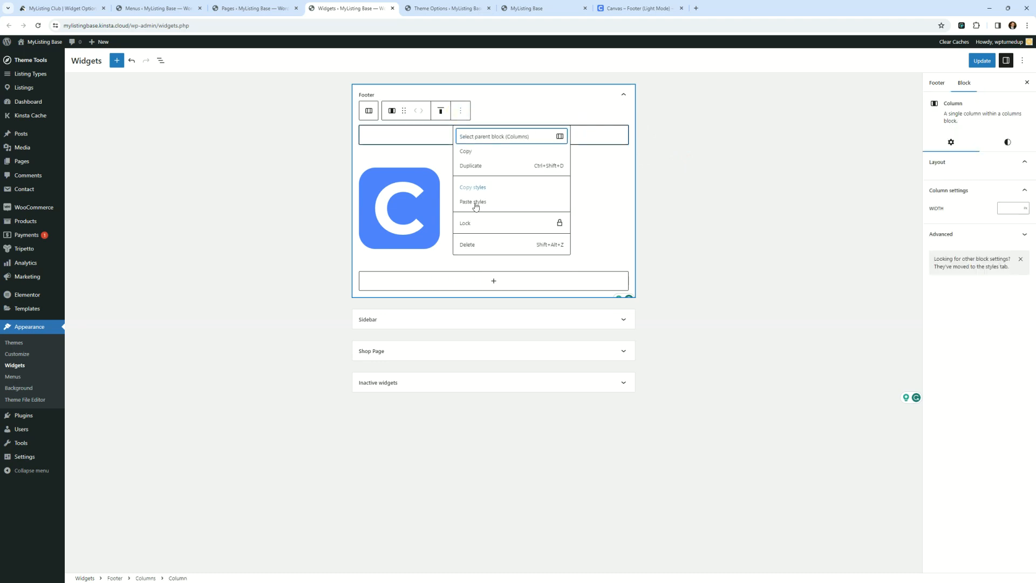
left_click(483, 241)
left_click(753, 227)
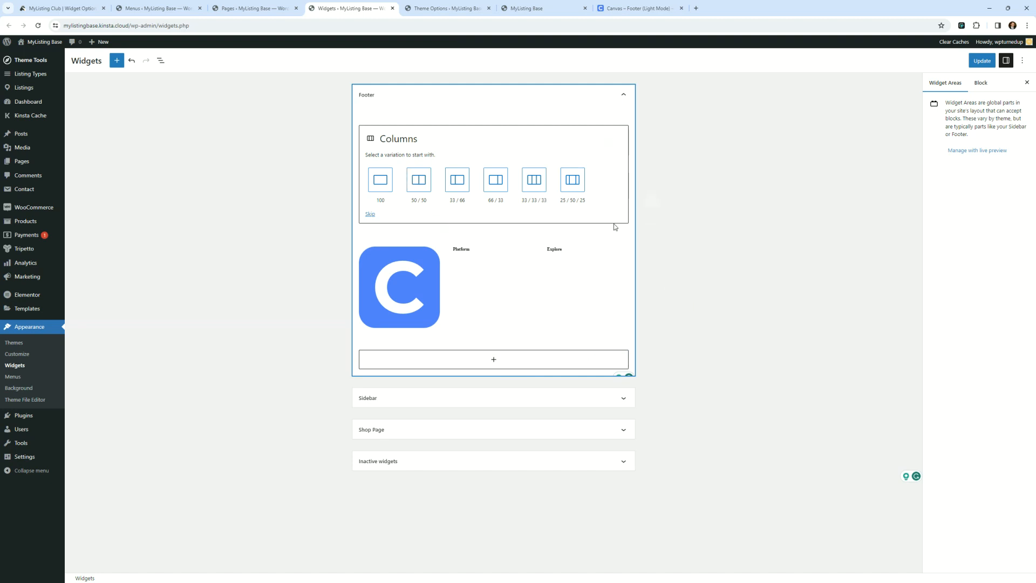
left_click(371, 216)
left_click(461, 110)
left_click(485, 259)
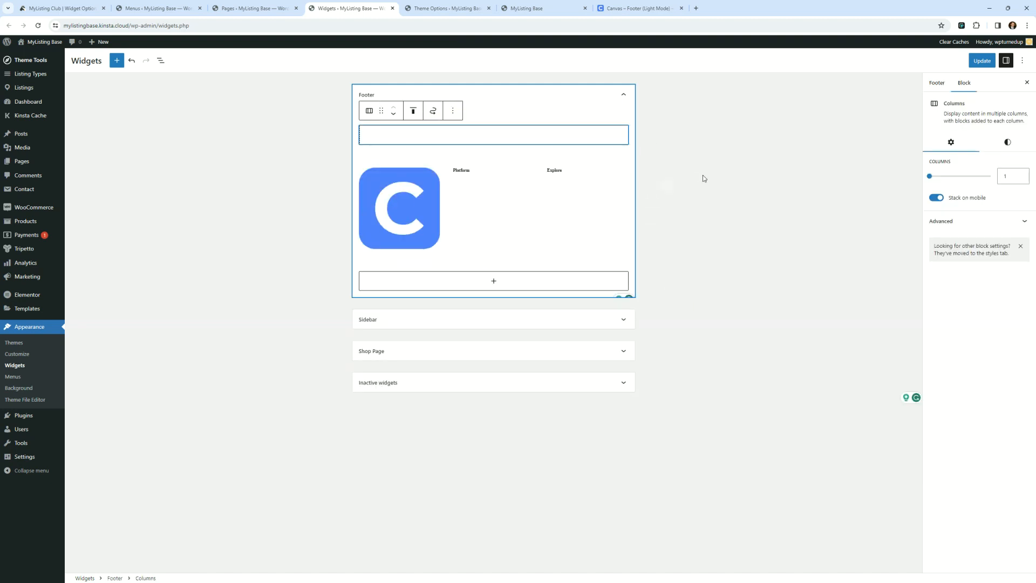
left_click(701, 173)
left_click(275, 211)
- Save the widget changes, then reload the Canvas footer example and the MyListing Base front page to compare footers
left_click(982, 61)
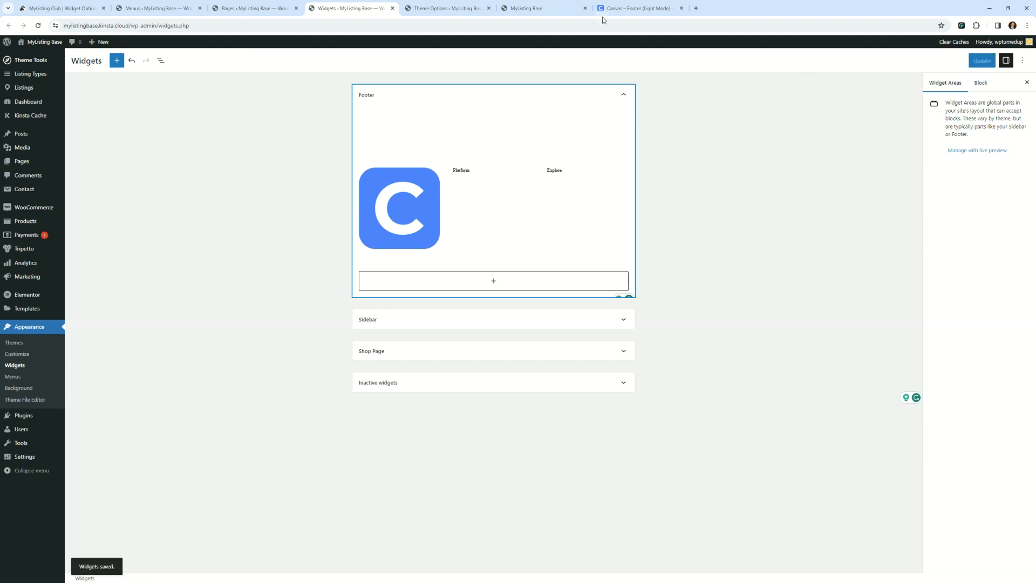
left_click(621, 8)
left_click(38, 26)
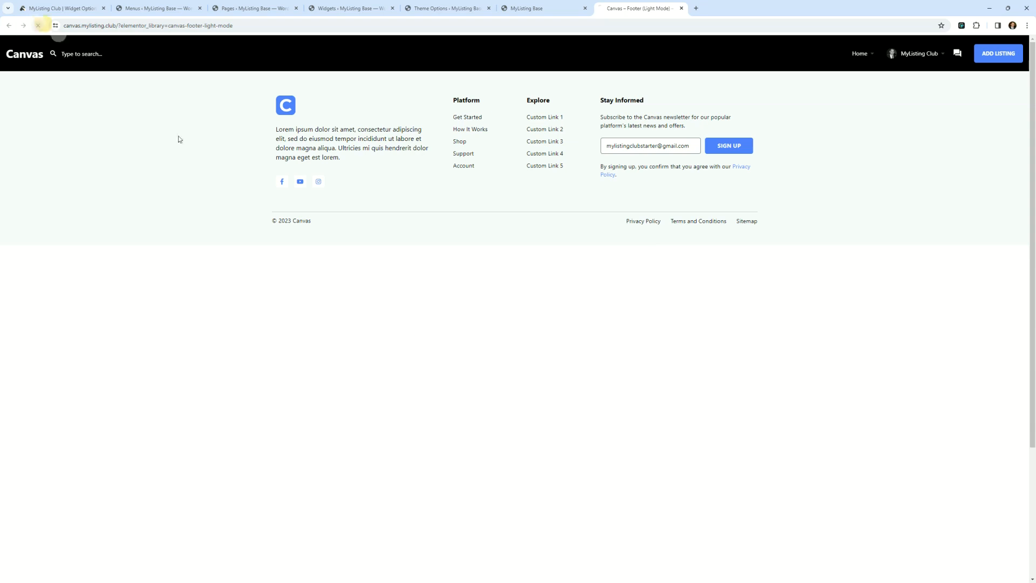
left_click(532, 8)
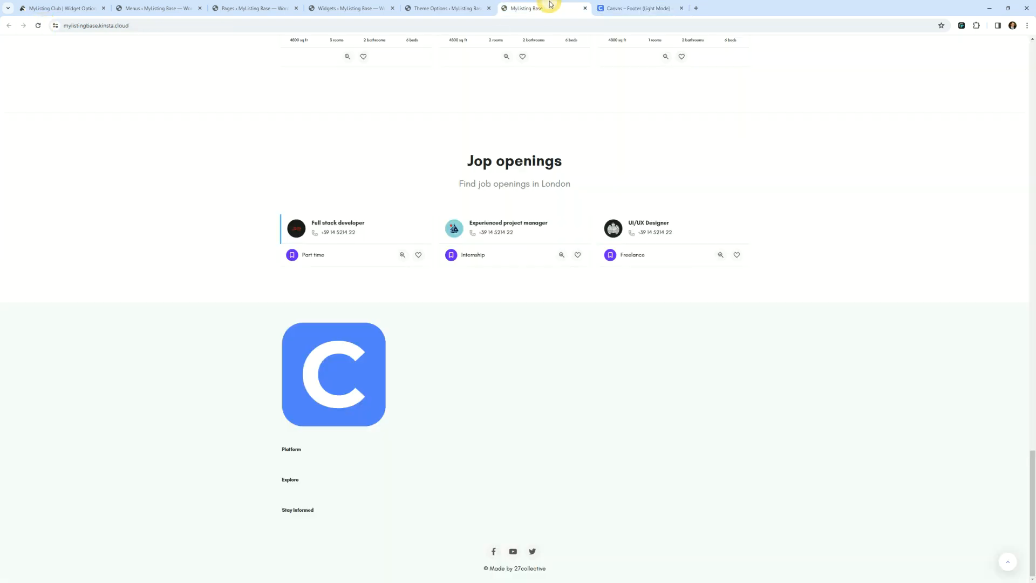
left_click(38, 25)
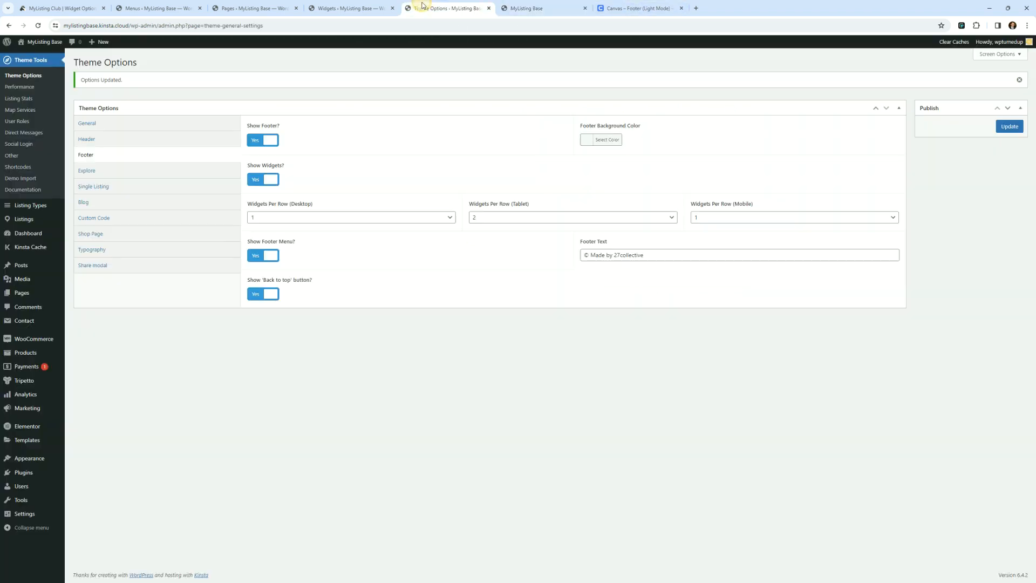
- Return to the Widgets page and examine how the logo image, headings and columns are nested in the Footer area
left_click(447, 9)
left_click(369, 4)
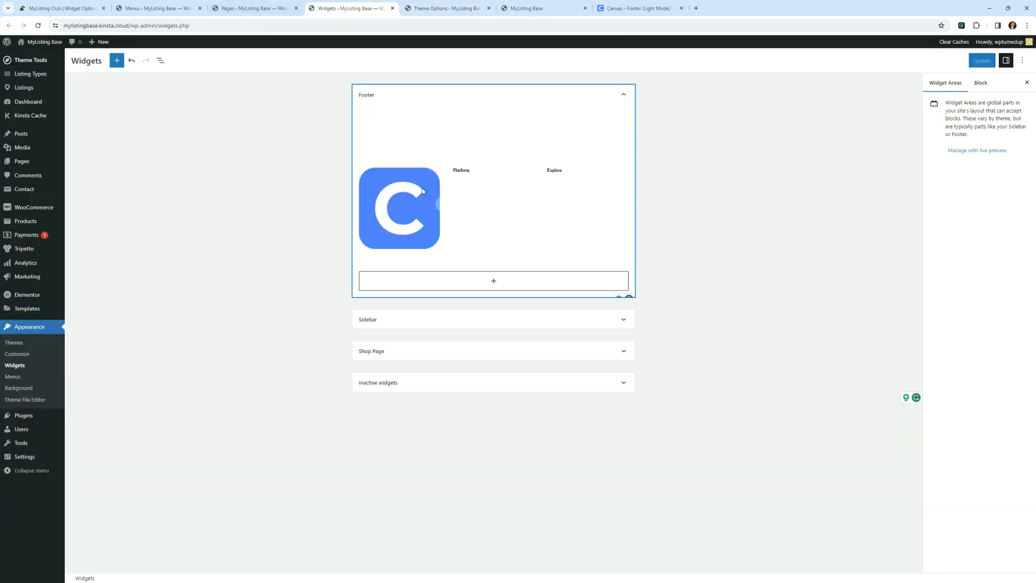
left_click(539, 211)
left_click(392, 185)
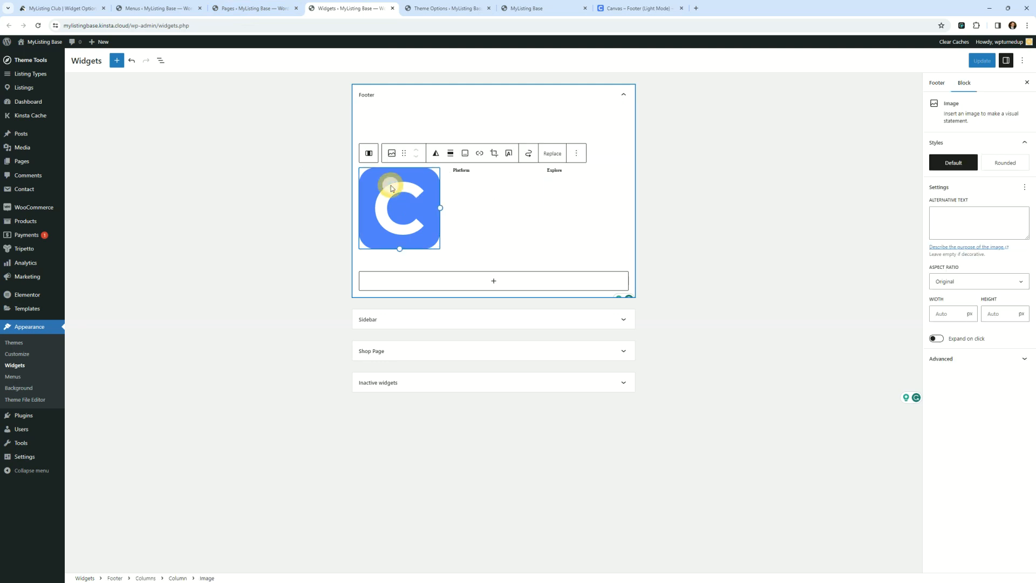
left_click(369, 152)
left_click(392, 121)
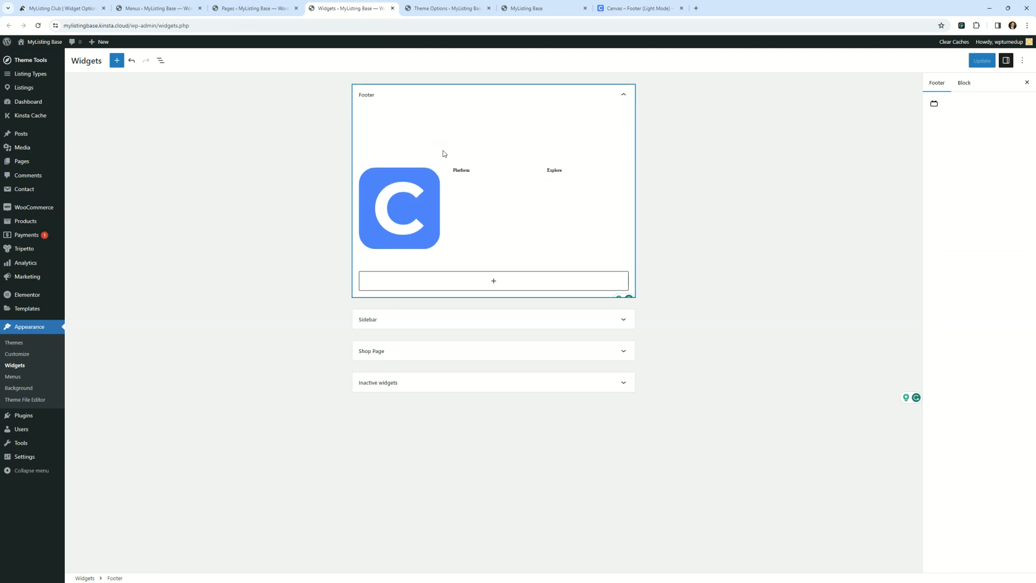
left_click(616, 192)
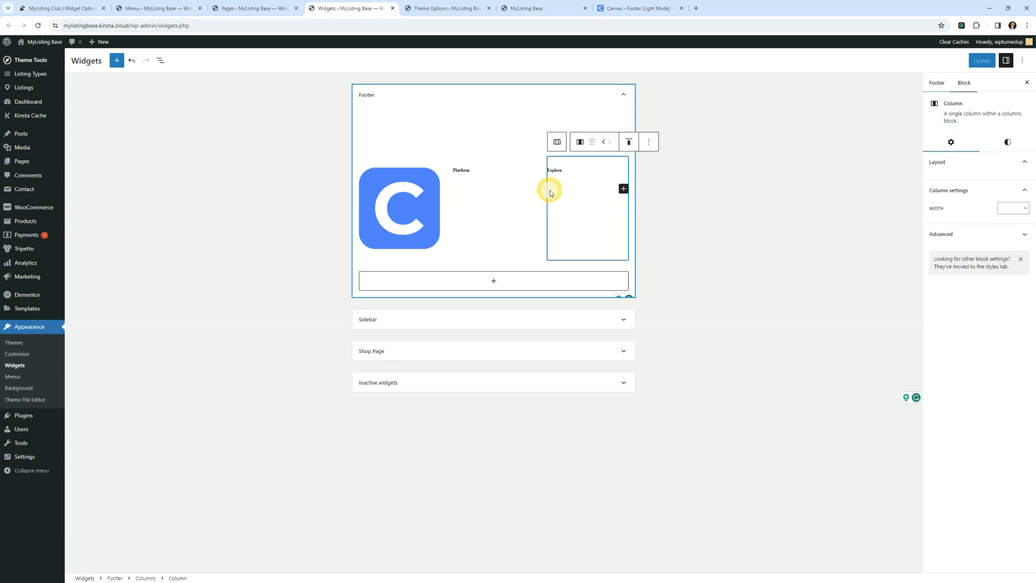
left_click(476, 167)
left_click(406, 155)
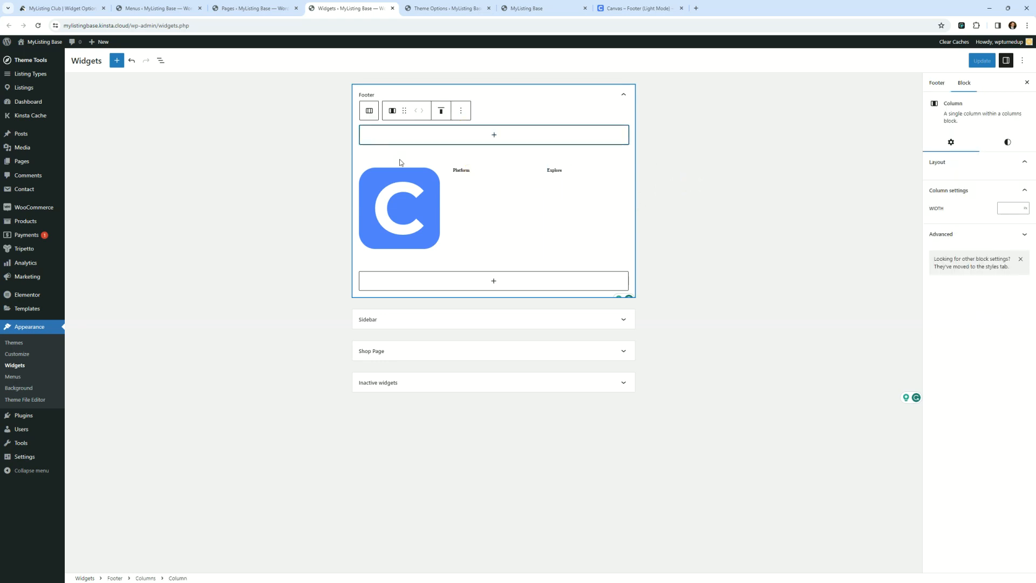
left_click(405, 170)
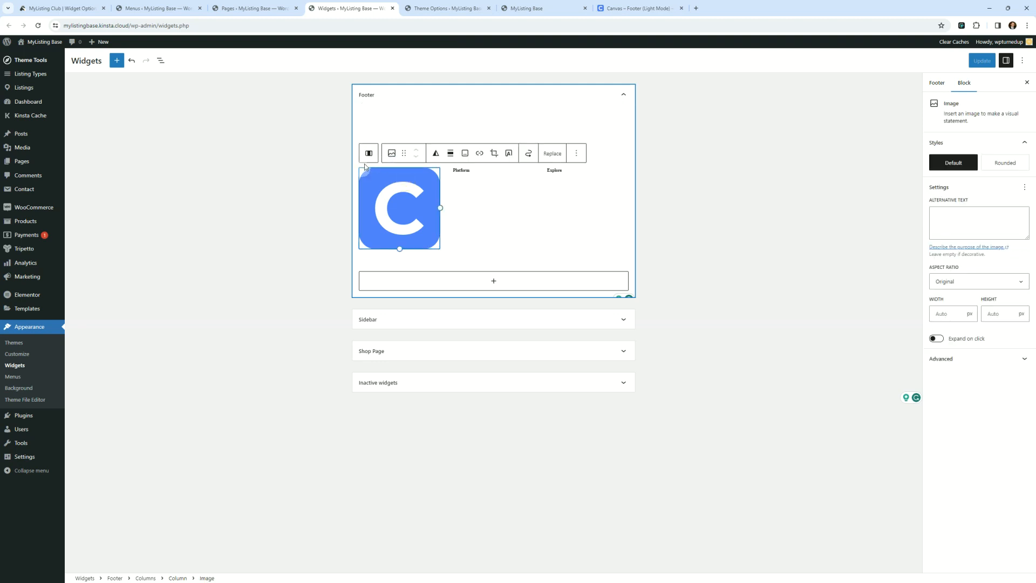
left_click(460, 170)
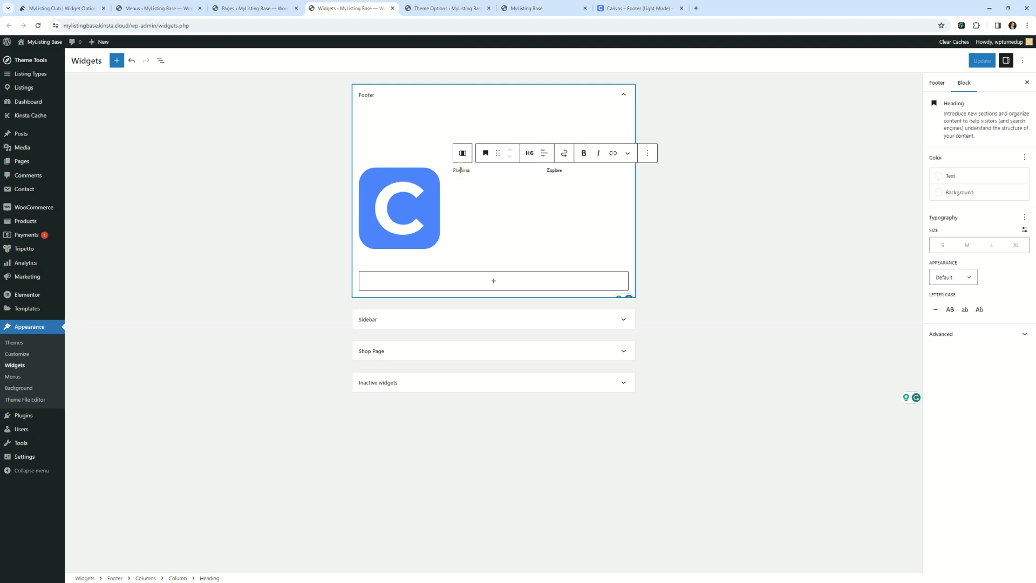
left_click(471, 195)
left_click(575, 226)
- Delete the empty column and its leftover Columns block above the three-column layout in the Footer area
left_click(426, 141)
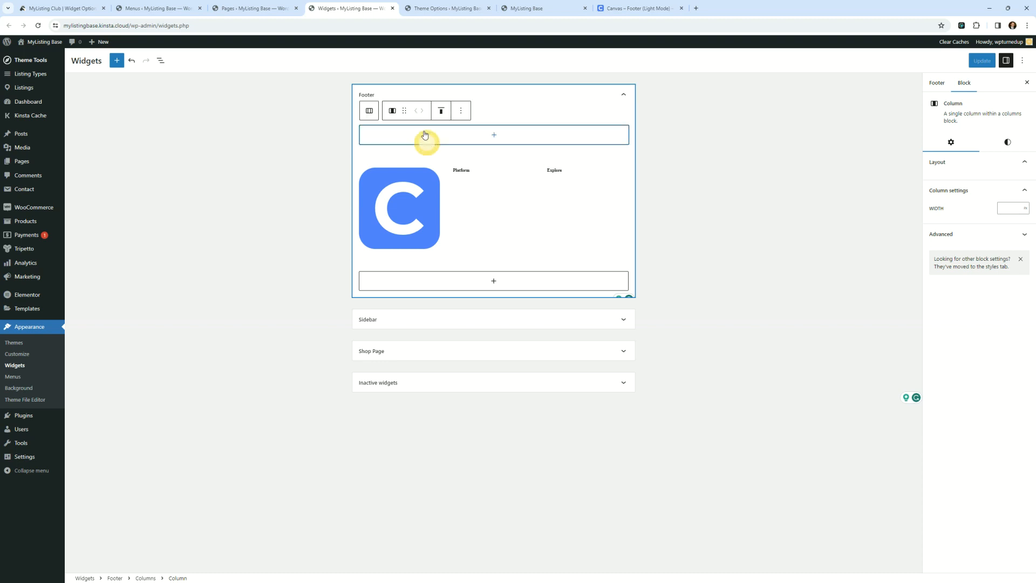
left_click(368, 111)
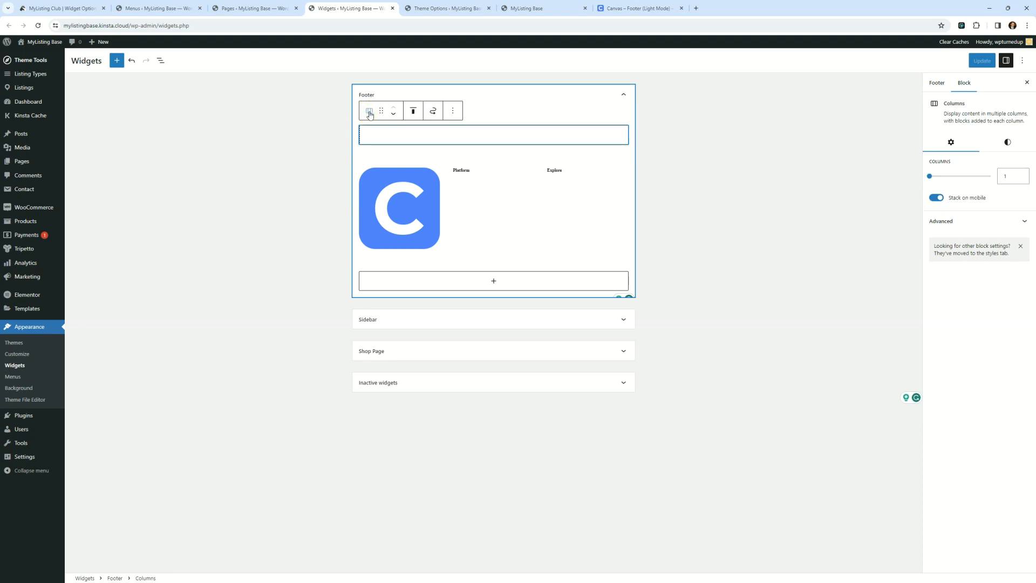
right_click(421, 134)
left_click(462, 111)
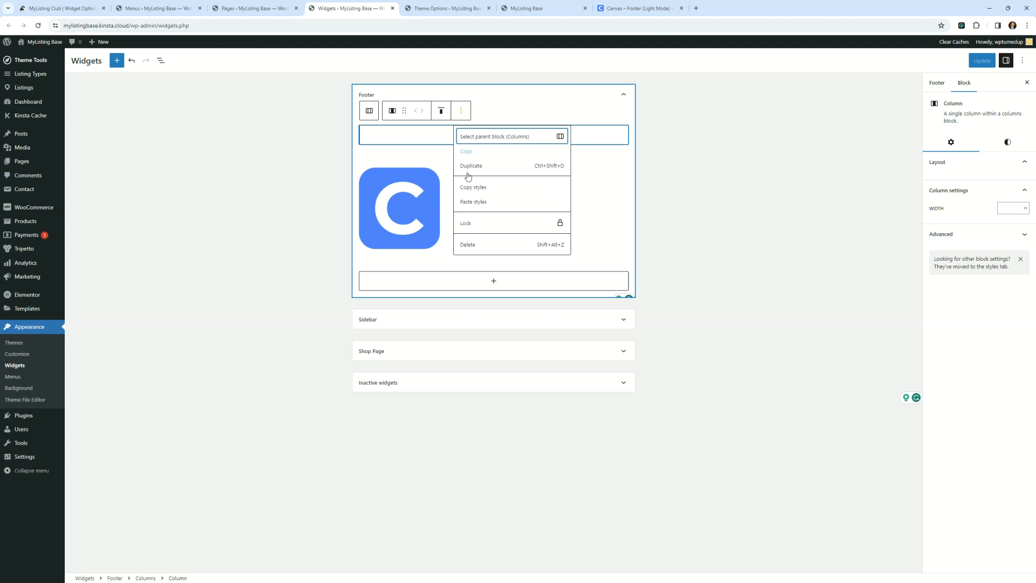
left_click(492, 243)
left_click(608, 112)
right_click(610, 146)
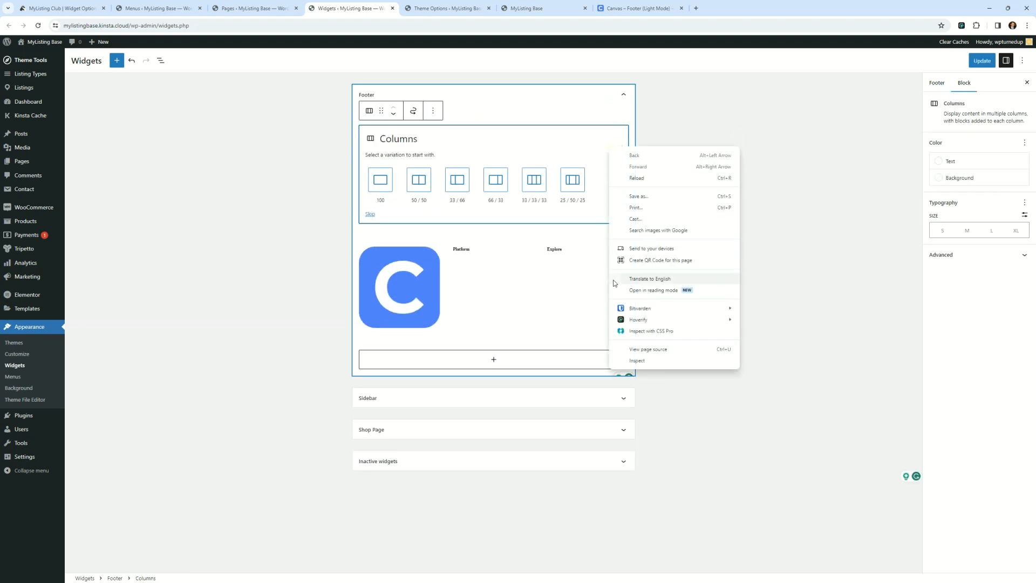
left_click(810, 194)
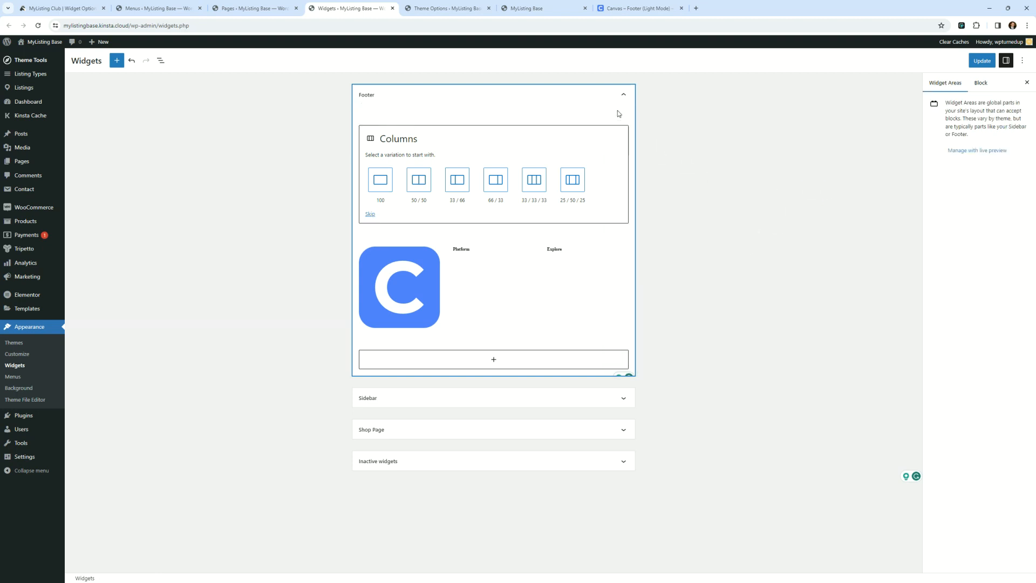
left_click(577, 136)
left_click(433, 110)
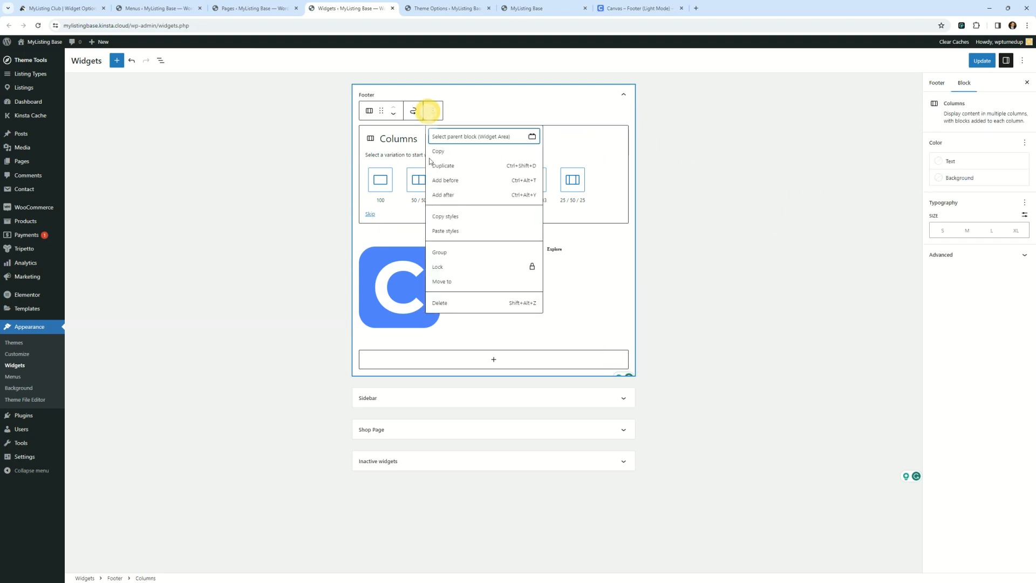
left_click(455, 307)
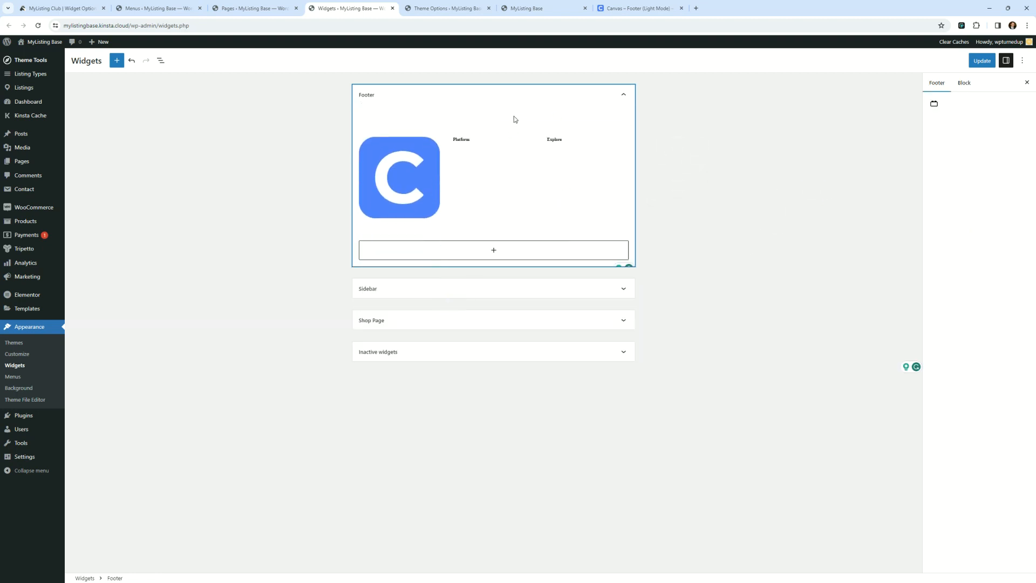
left_click(670, 182)
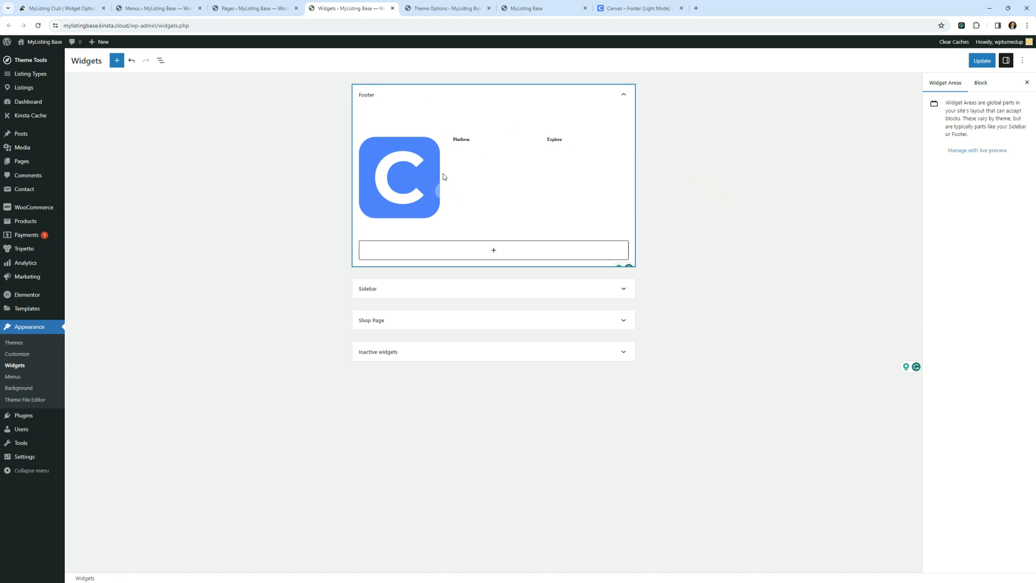
- Check the logo image and Platform heading blocks in the Footer area's remaining columns
left_click(370, 143)
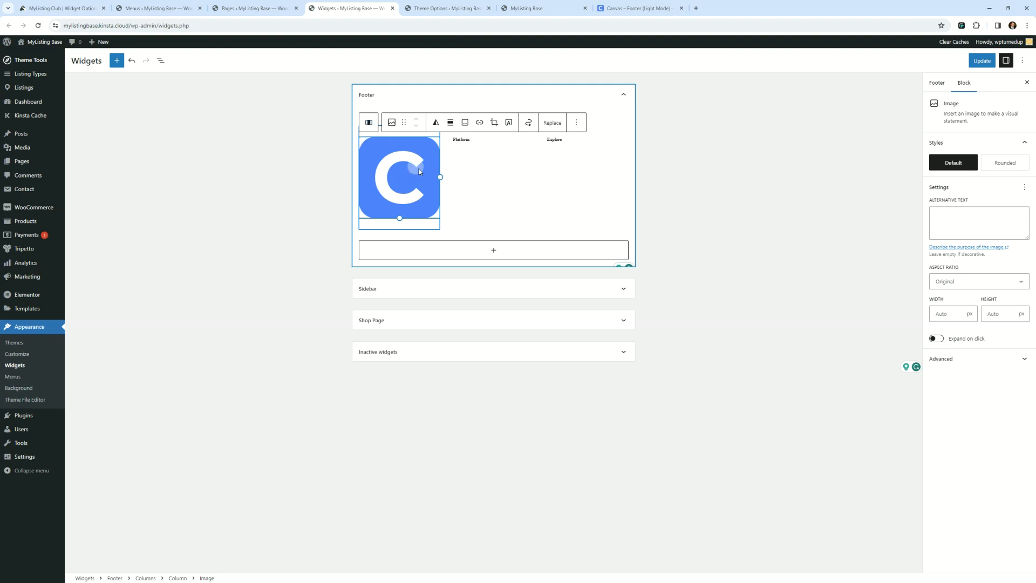
left_click(464, 140)
left_click(426, 145)
left_click(462, 139)
left_click(431, 118)
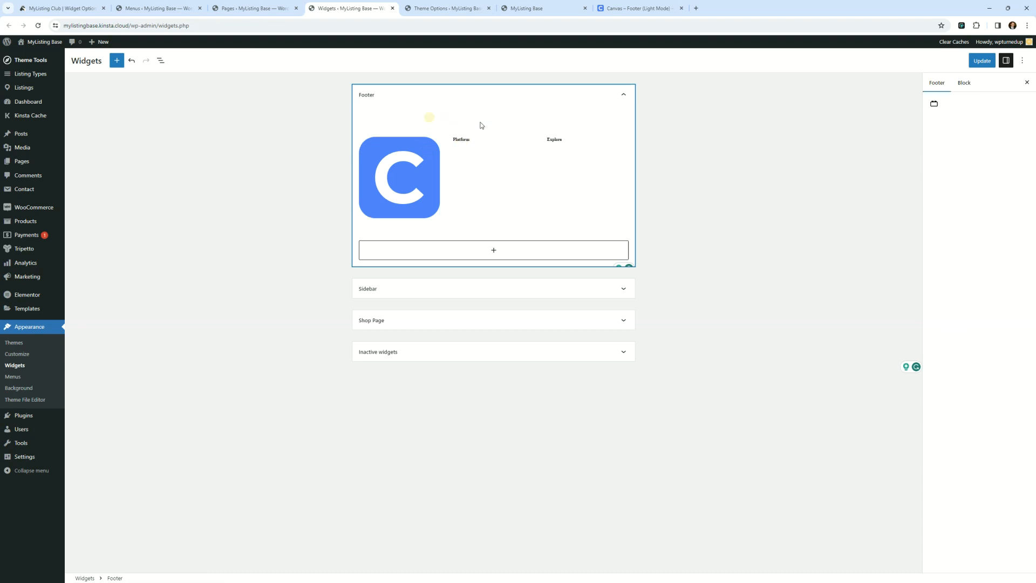
- Save the widget changes
left_click(965, 82)
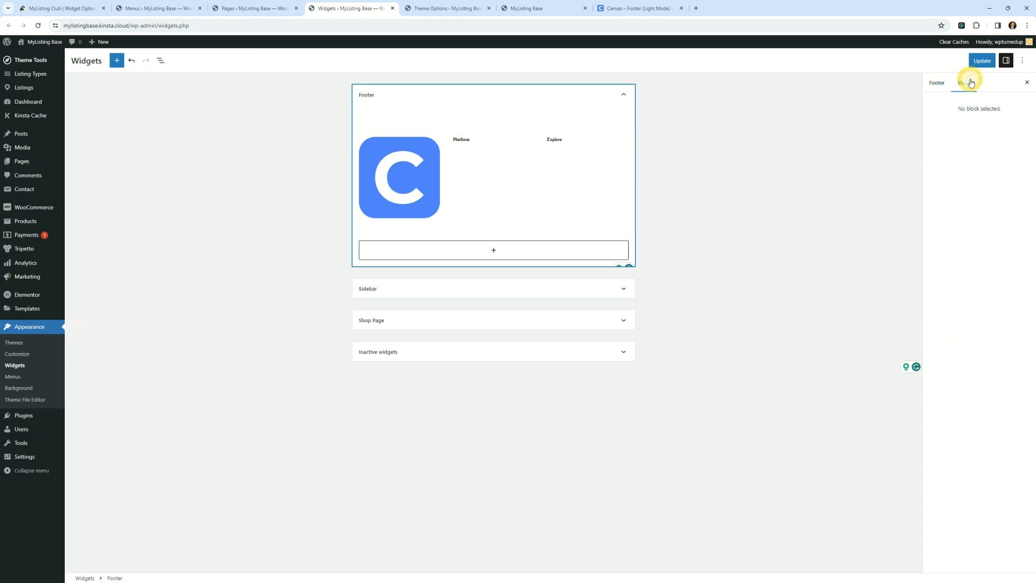
left_click(938, 83)
key("ctrl+s")
- Examine the editor options and the settings available for the Footer area and each of its three columns
left_click(1007, 60)
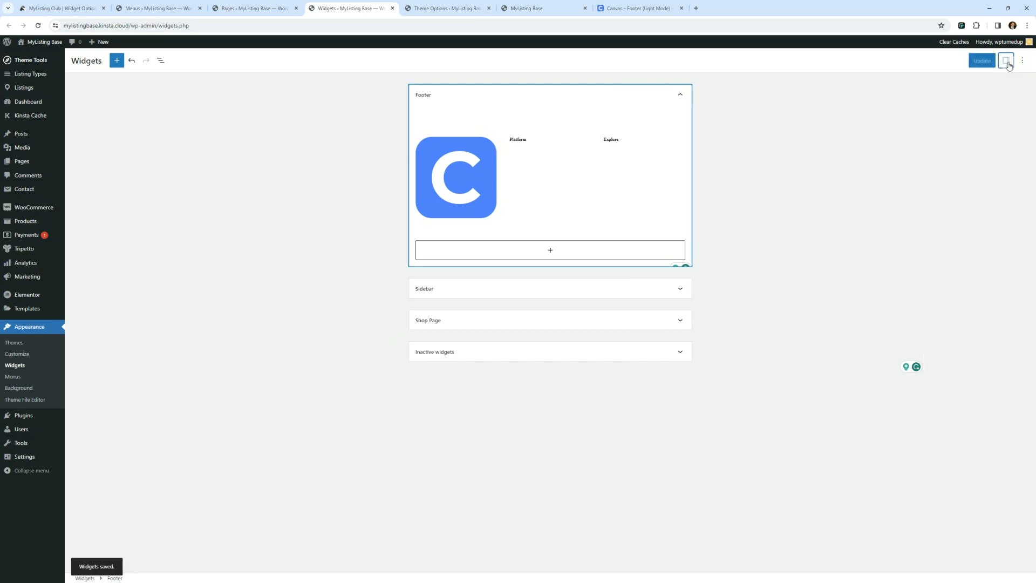
left_click(1007, 60)
left_click(1022, 61)
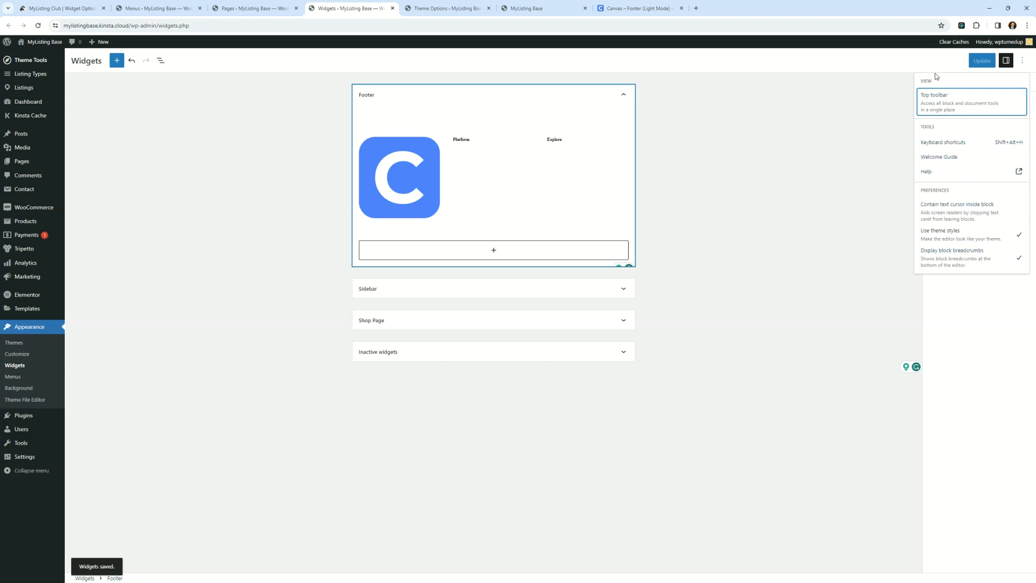
left_click(1018, 64)
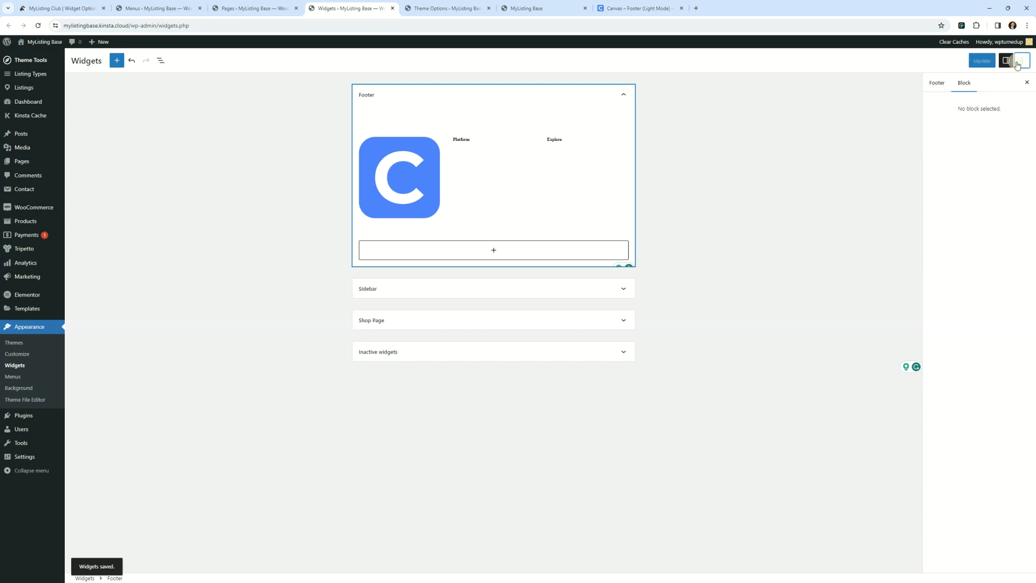
left_click(942, 84)
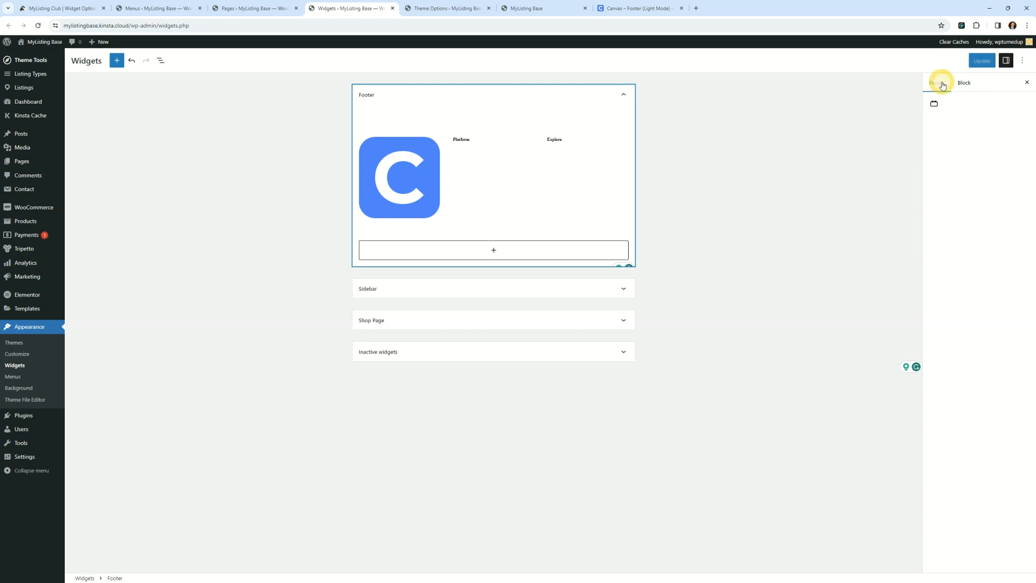
left_click(606, 168)
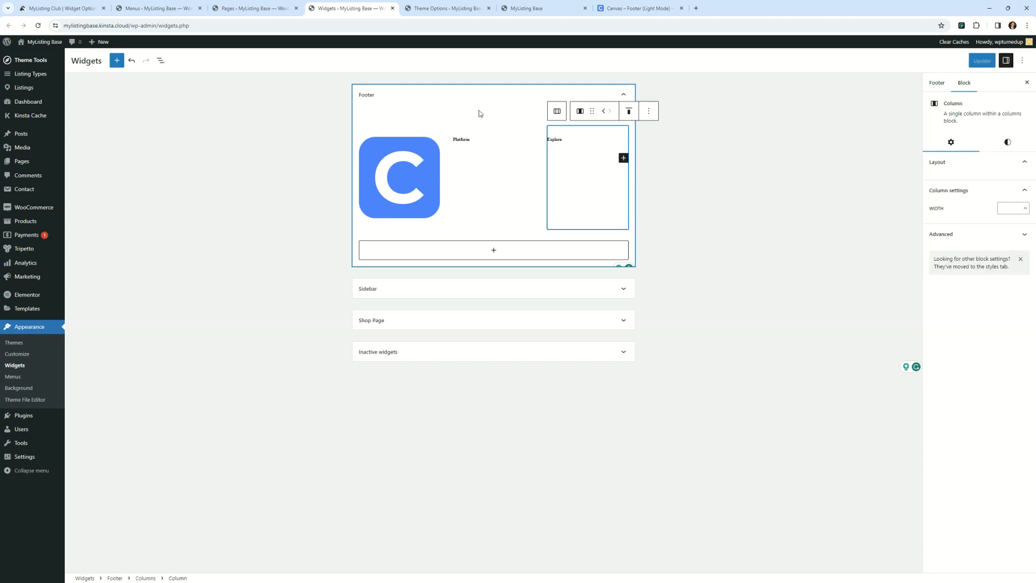
left_click(475, 105)
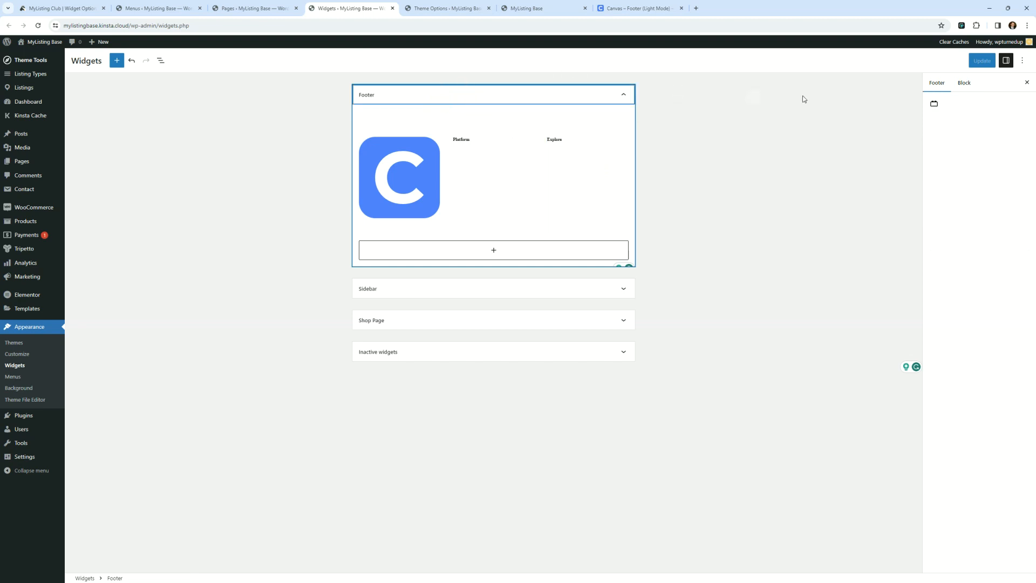
left_click(935, 104)
left_click(963, 84)
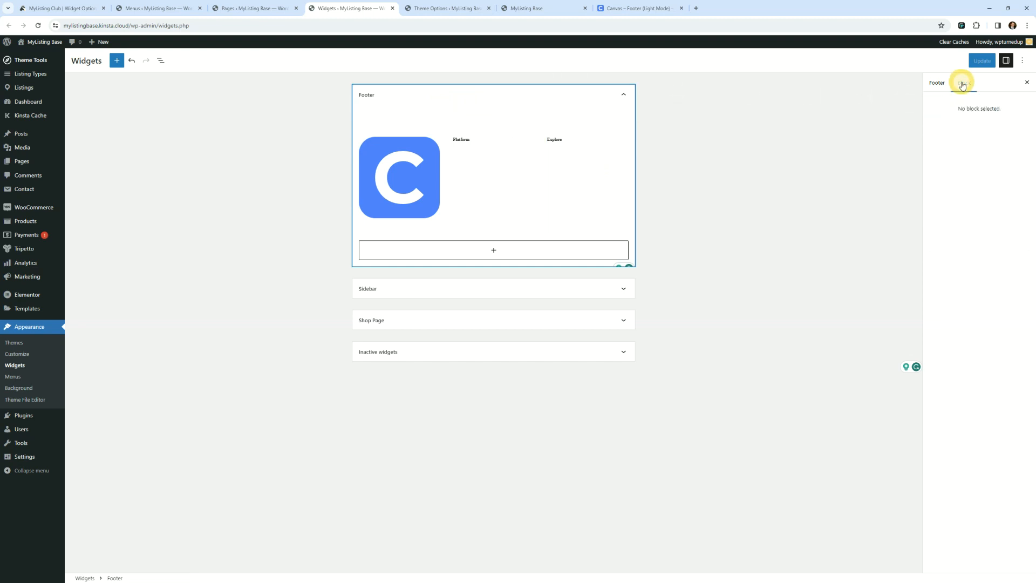
left_click(407, 131)
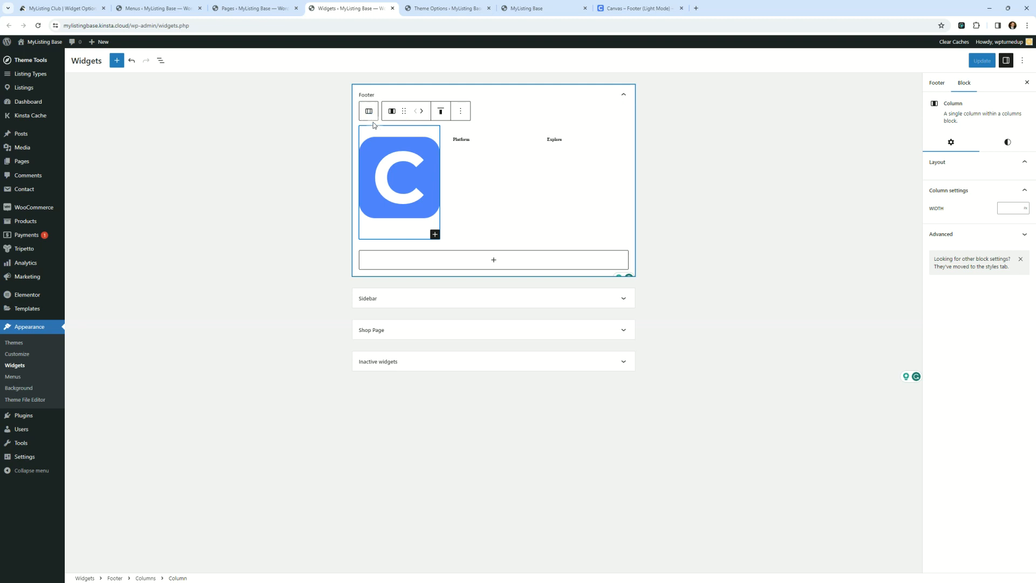
left_click(478, 181)
left_click(560, 169)
- Wrap the logo image in a Group block and switch that group to the Row layout
left_click(404, 153)
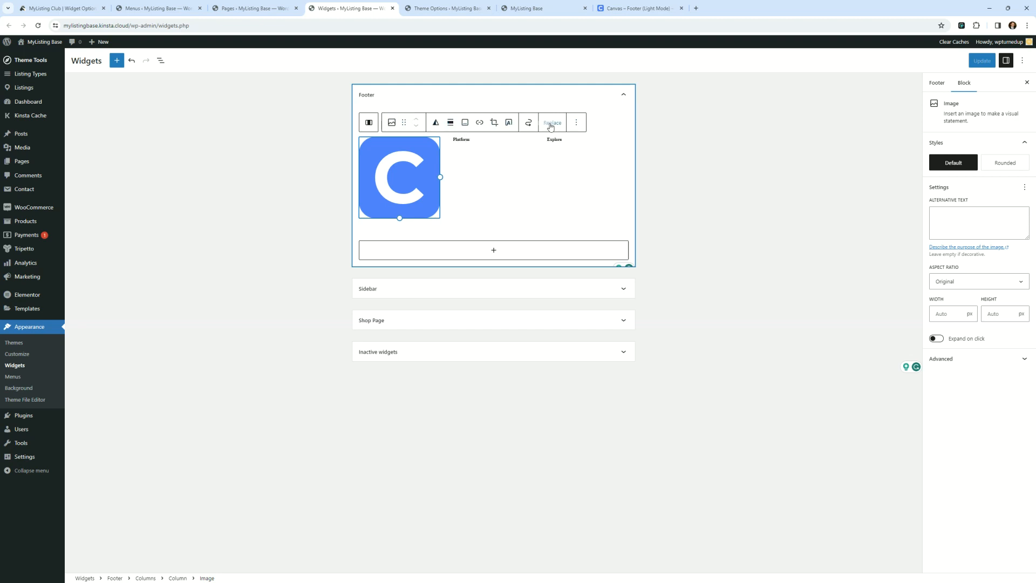
left_click(576, 123)
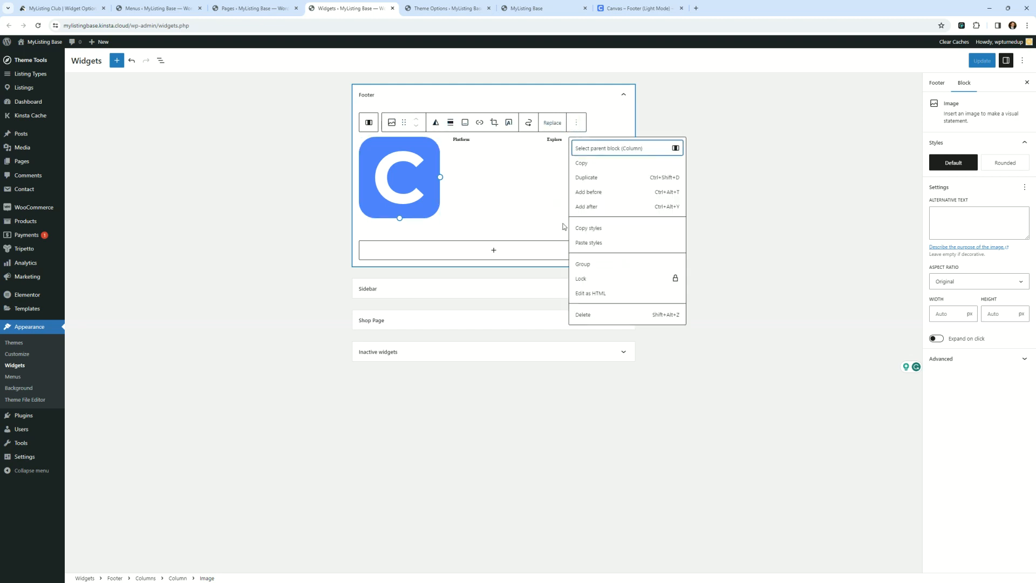
left_click(588, 264)
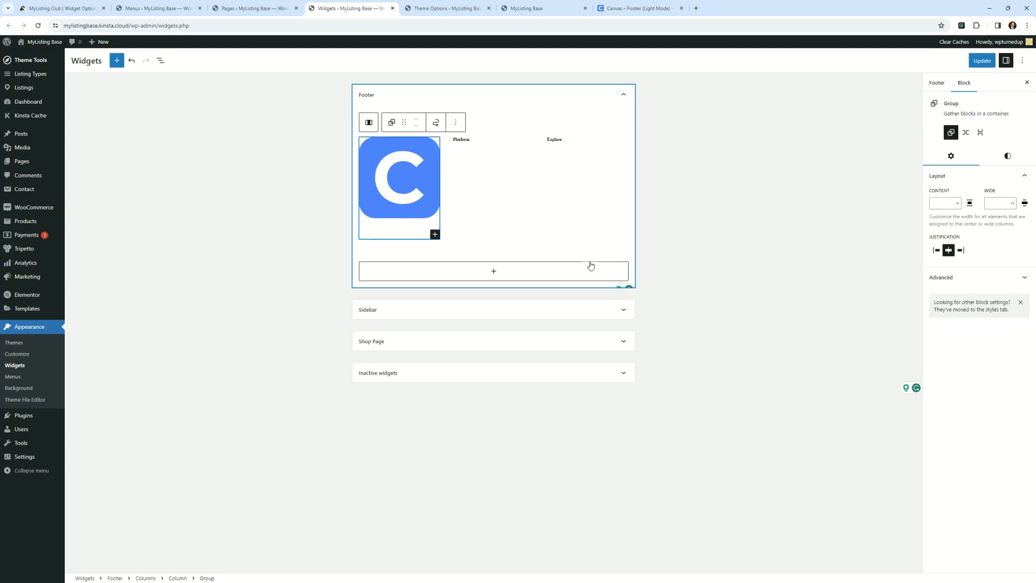
left_click(966, 134)
- Examine how the logo, Platform and Explore columns are nested in the Columns block and check the Widget Areas settings
left_click(455, 153)
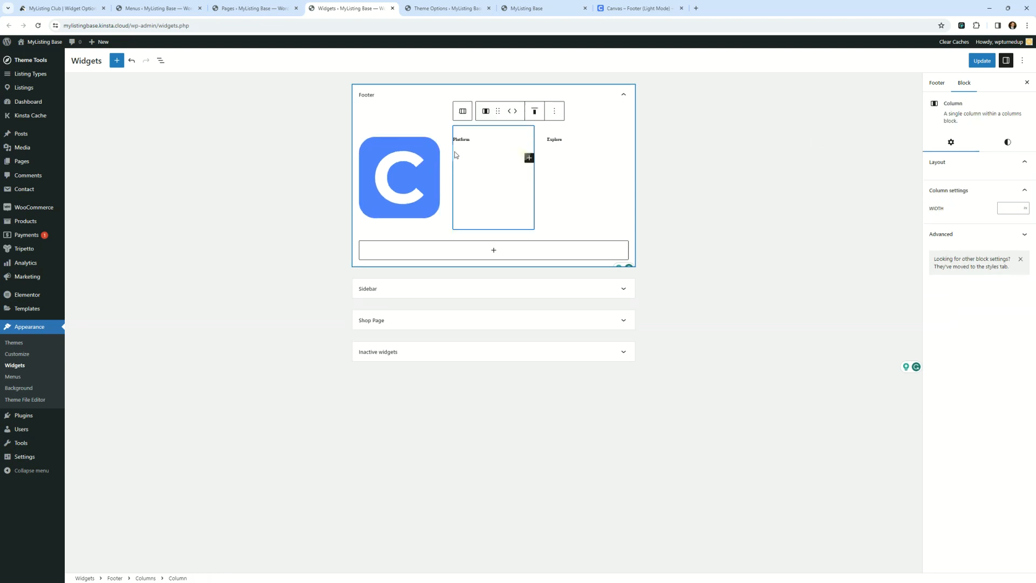
left_click(417, 157)
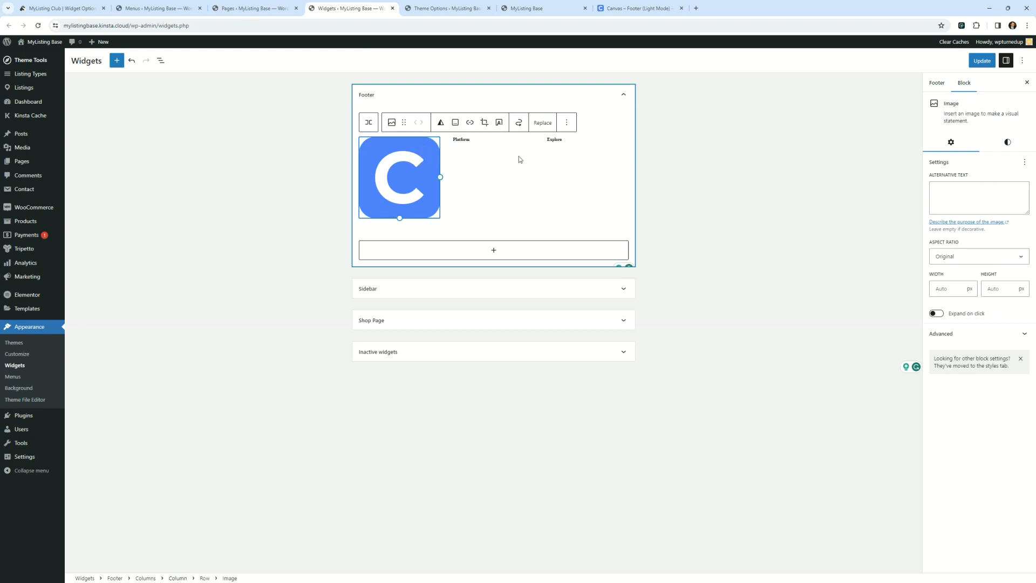
left_click(541, 149)
left_click(463, 138)
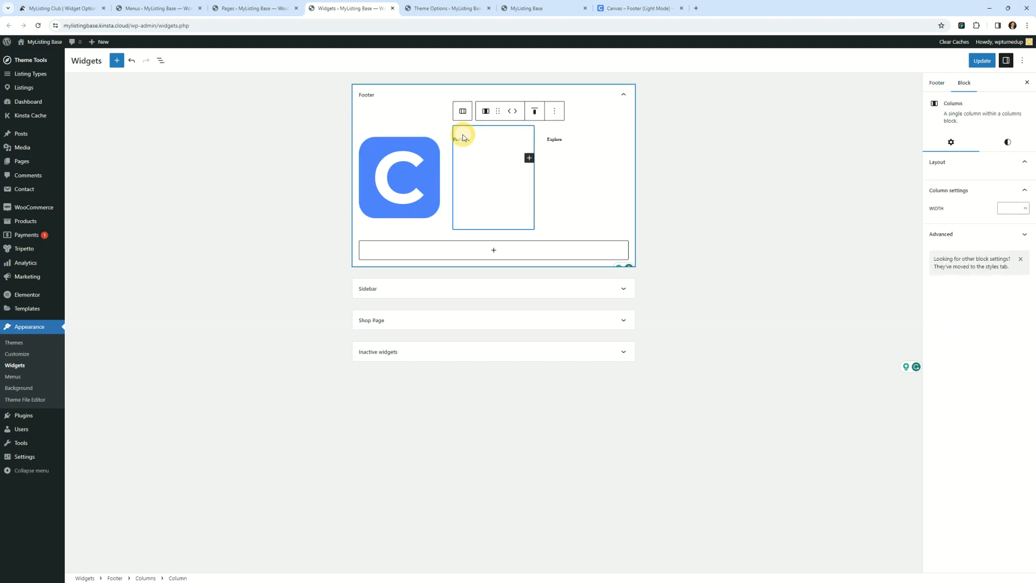
left_click(393, 132)
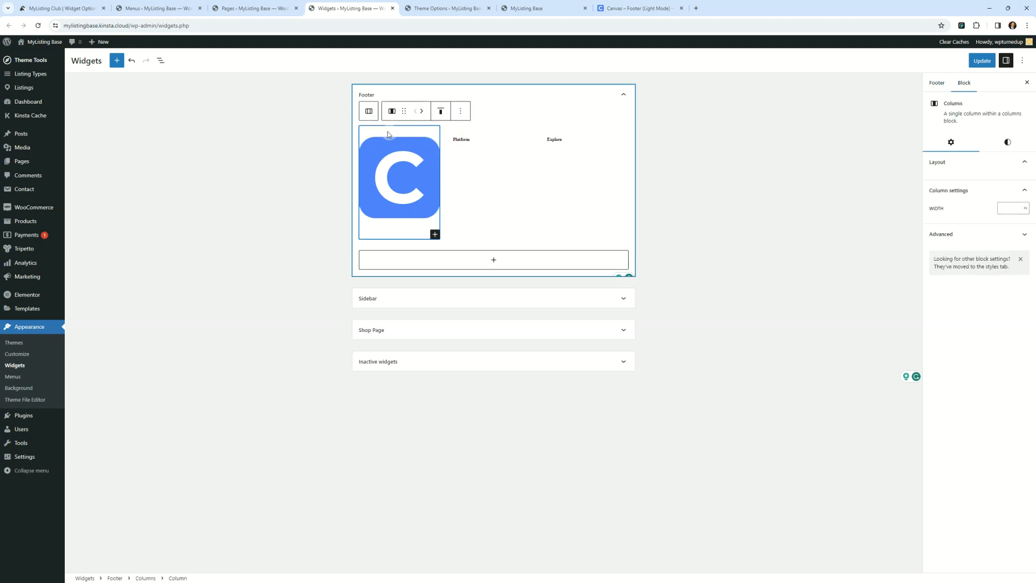
left_click(369, 111)
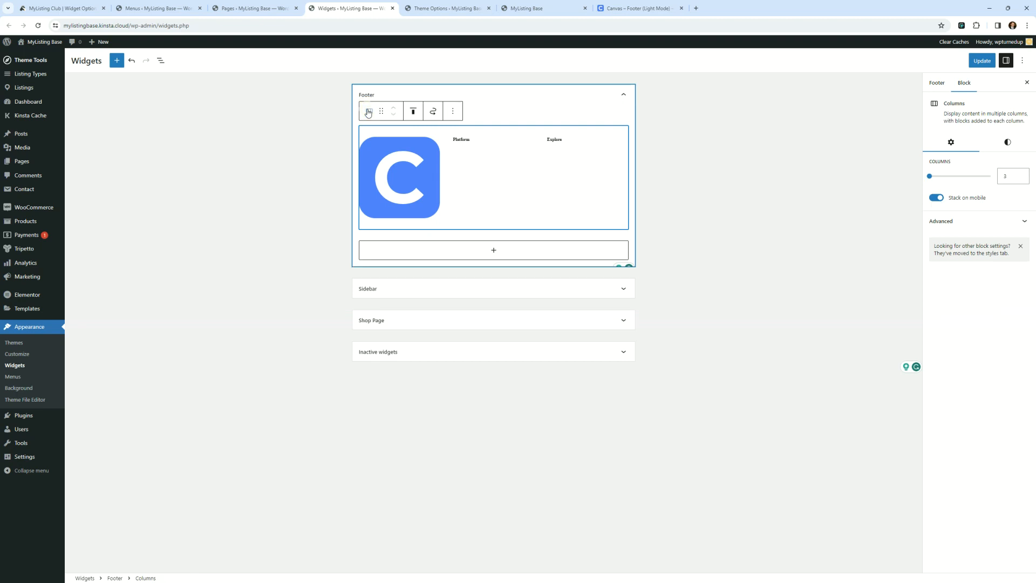
left_click(483, 154)
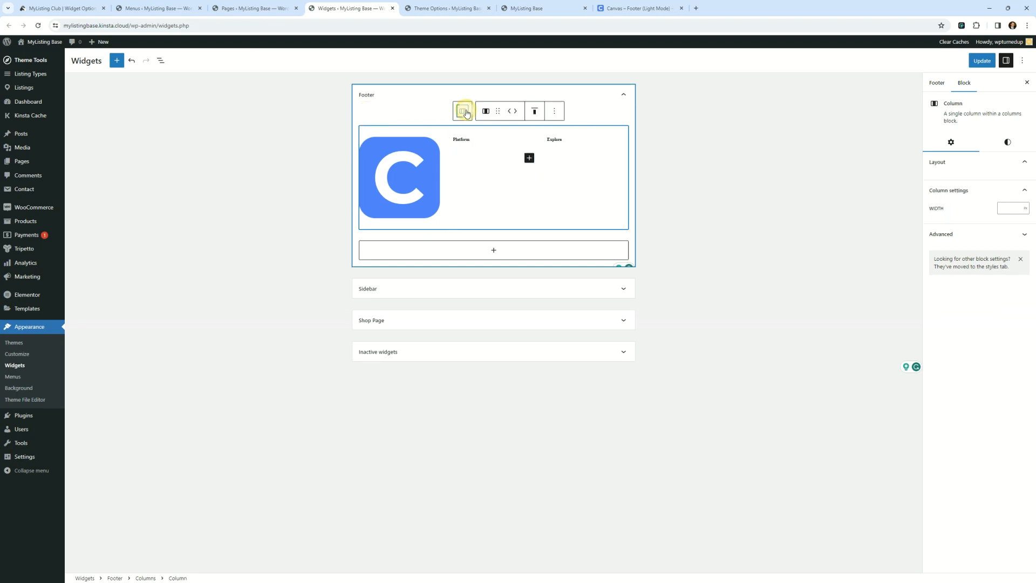
left_click(467, 113)
left_click(705, 265)
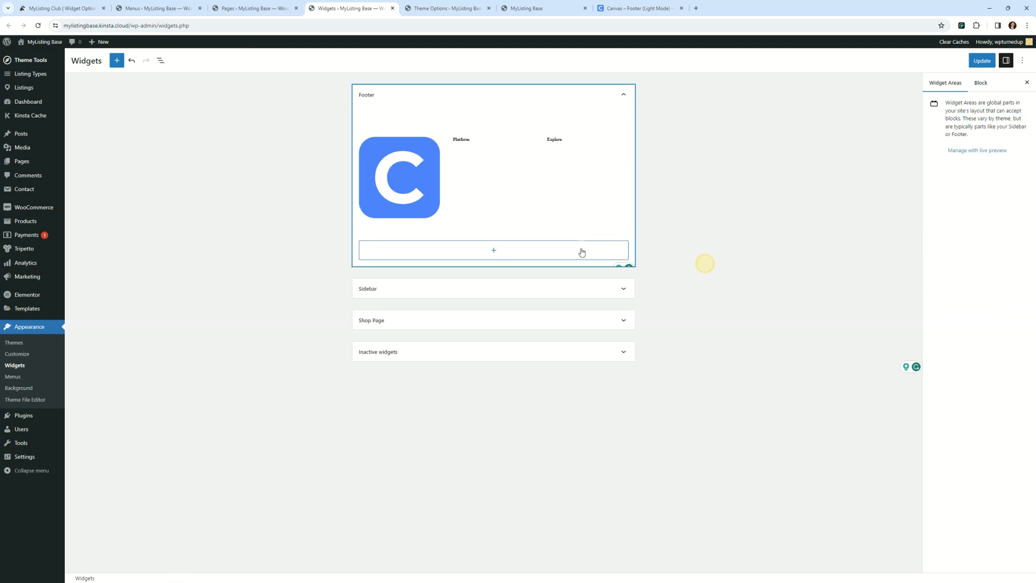
left_click(981, 83)
left_click(945, 83)
left_click(801, 199)
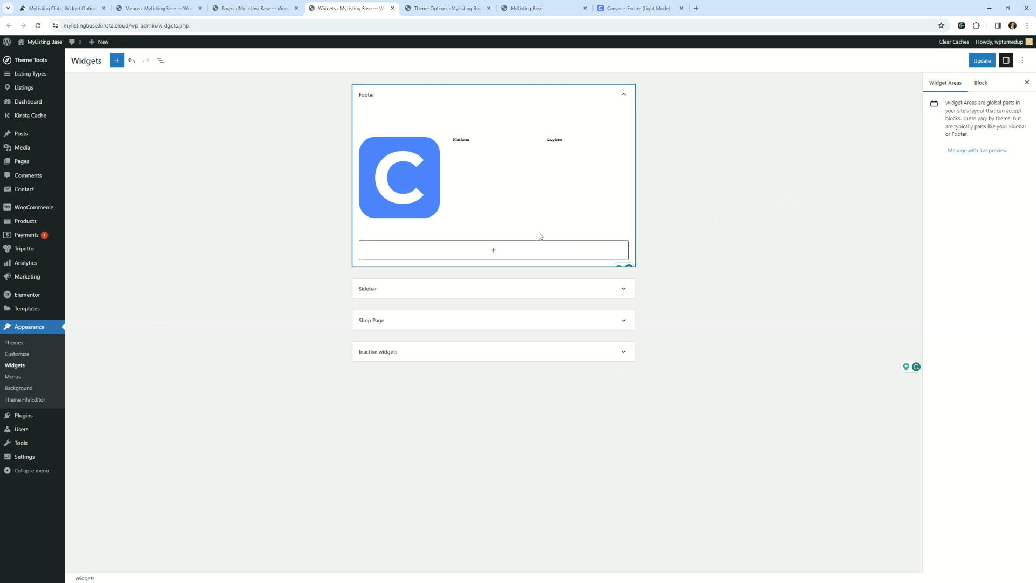
left_click(685, 219)
left_click(746, 230)
- Delete the logo image and its enclosing Row block from the first footer column
left_click(436, 148)
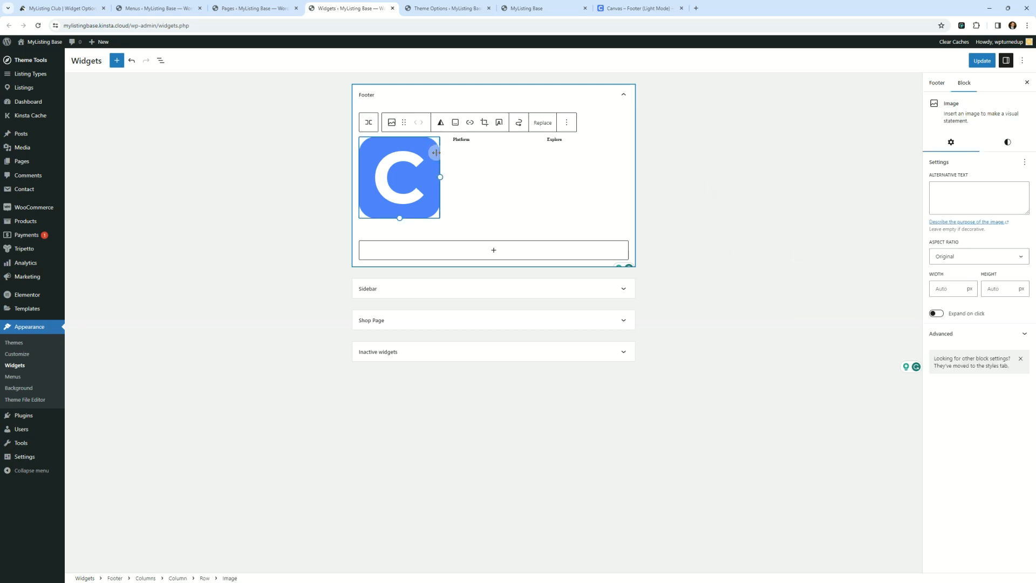
left_click(569, 124)
left_click(570, 313)
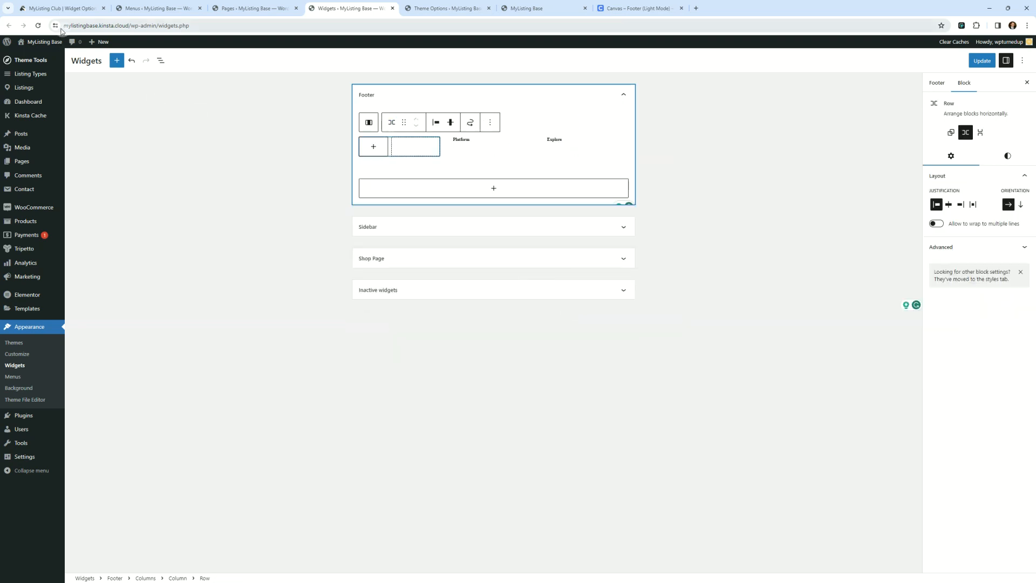
left_click(490, 122)
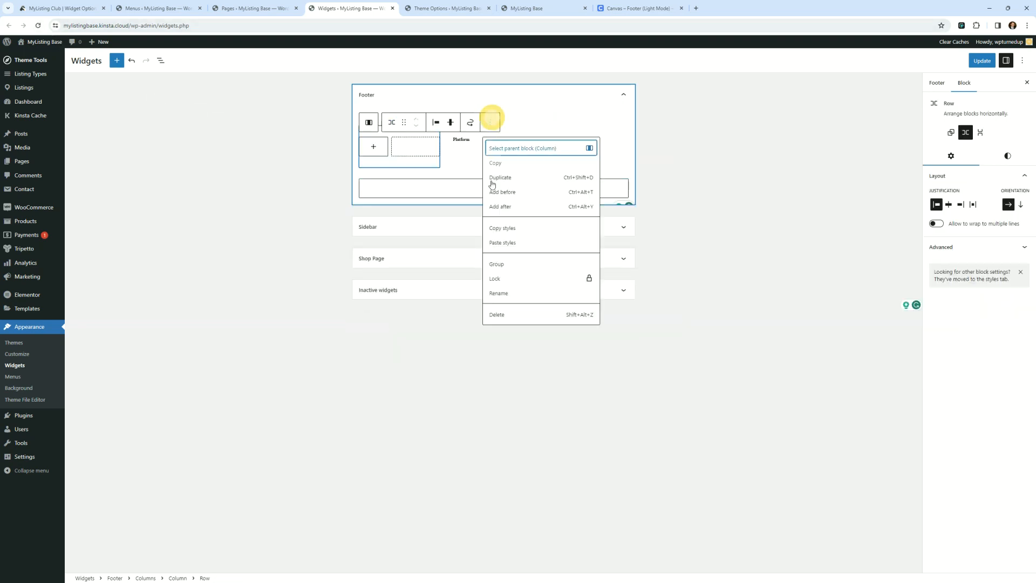
left_click(509, 314)
- Delete the emptied logo column and the whole Columns block with the Platform and Explore headings from the Footer area
left_click(460, 111)
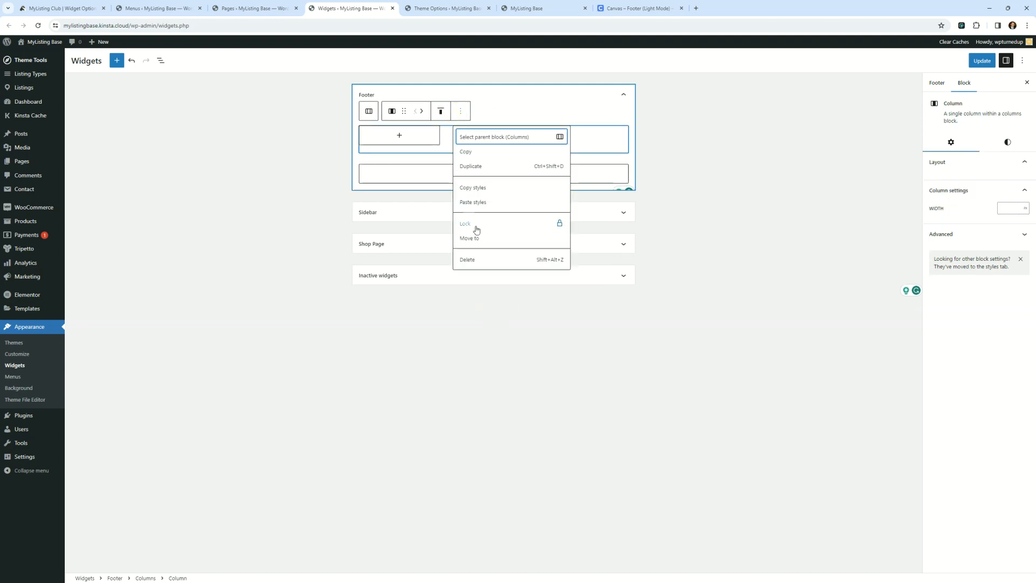
left_click(488, 260)
left_click(452, 113)
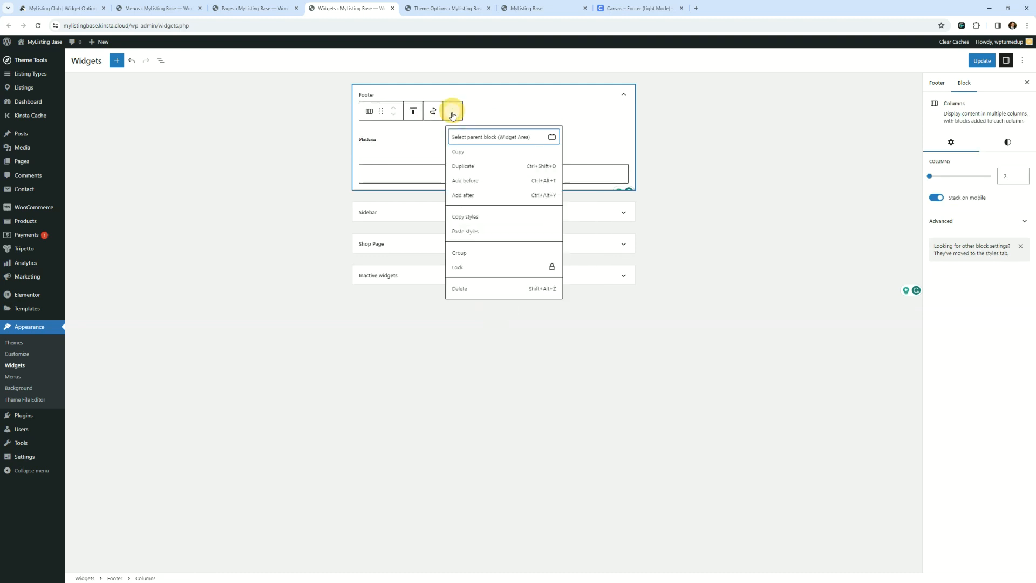
left_click(473, 288)
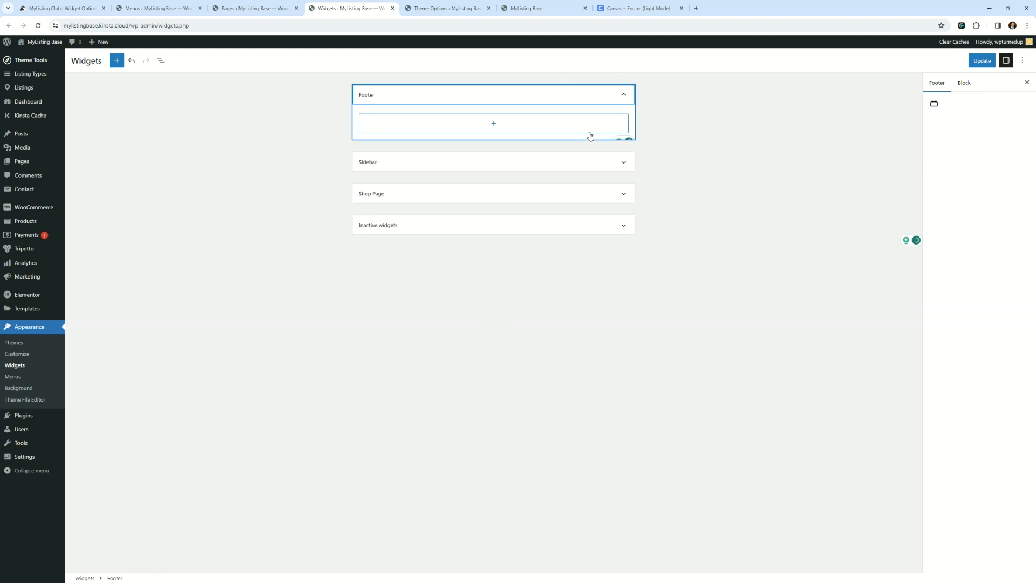
left_click(494, 123)
left_click(569, 332)
left_click(496, 121)
left_click(469, 100)
left_click(511, 256)
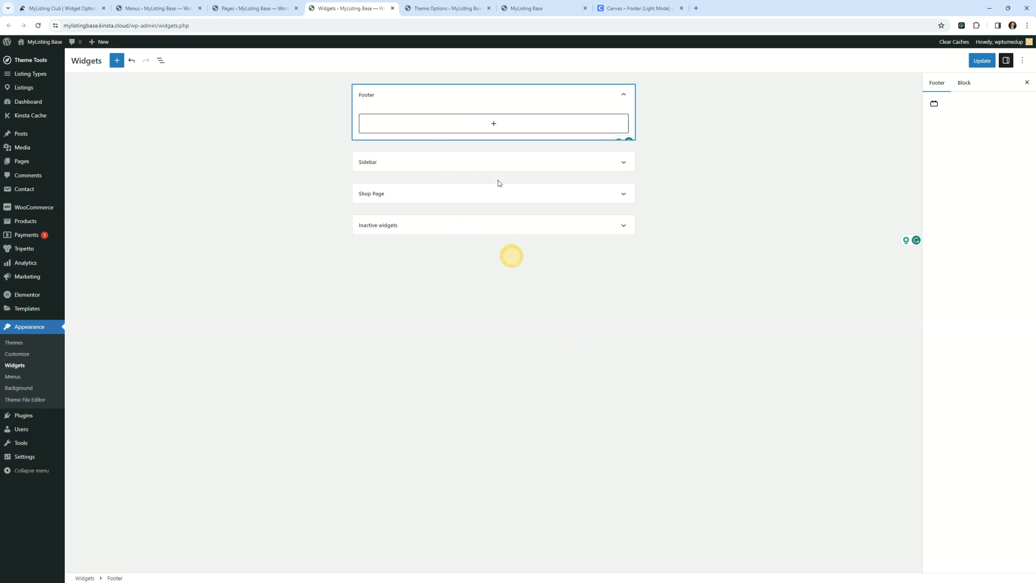
- Add a Group block to the empty Footer area and choose its Group container layout
left_click(376, 117)
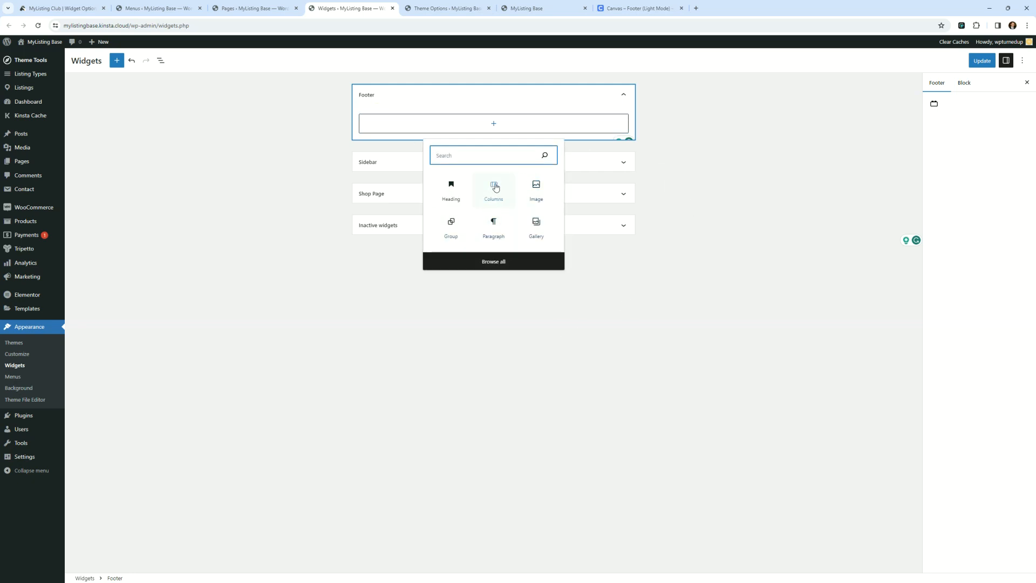
left_click(448, 224)
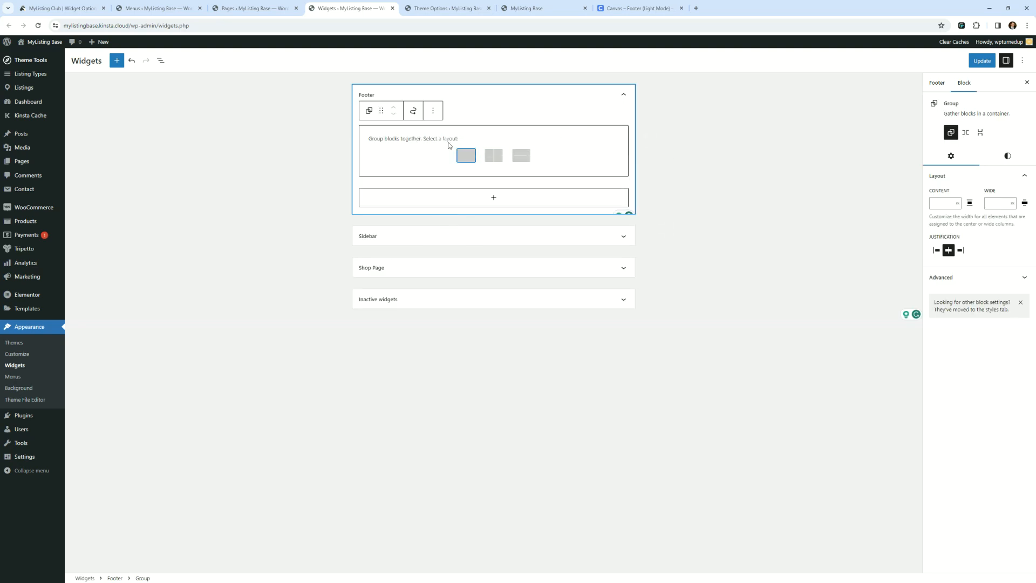
left_click(495, 157)
left_click(496, 159)
left_click(469, 157)
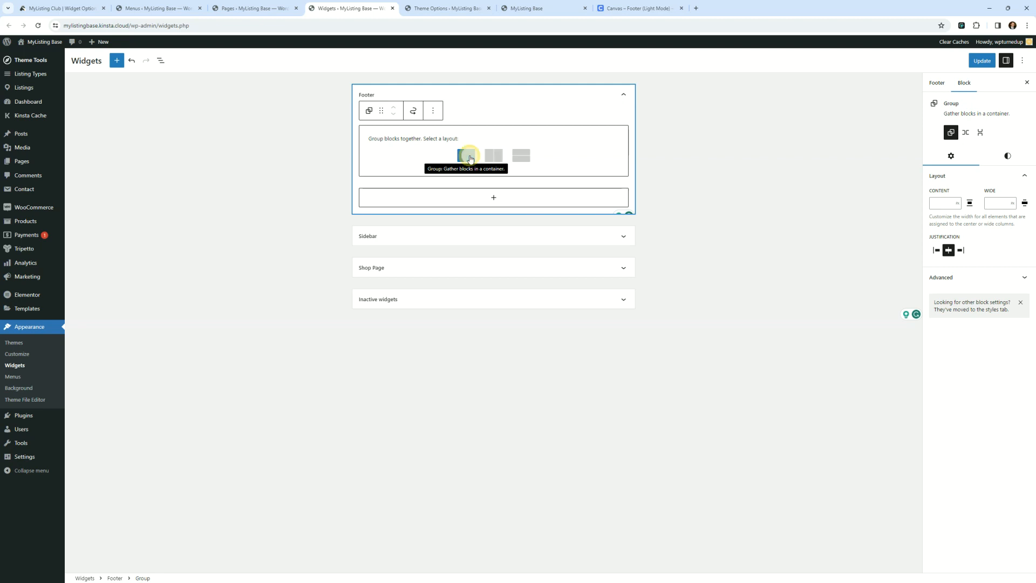
left_click(468, 156)
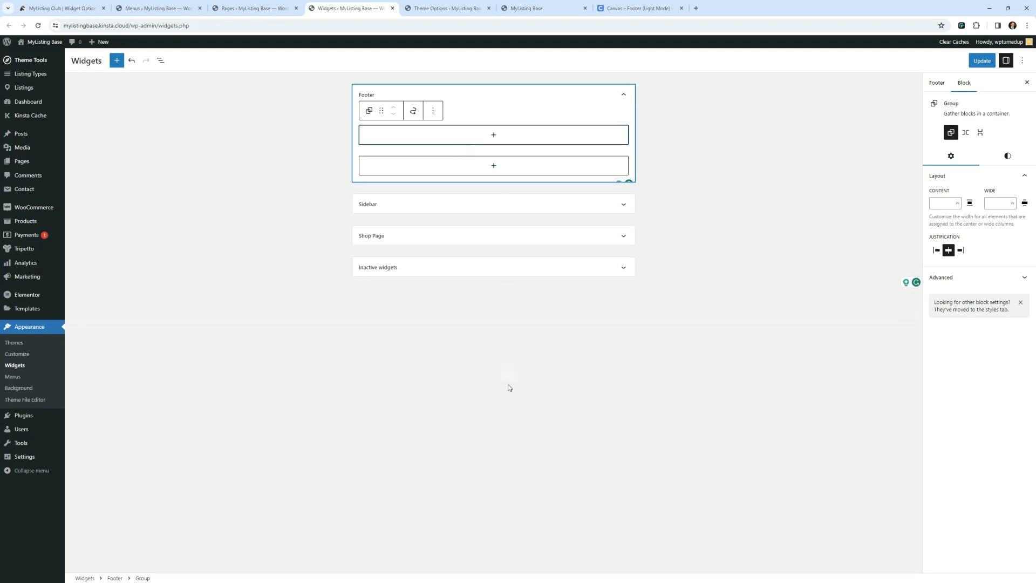
- Examine which block types the empty Group block in the Footer area can be transformed into
left_click(454, 135)
left_click(671, 97)
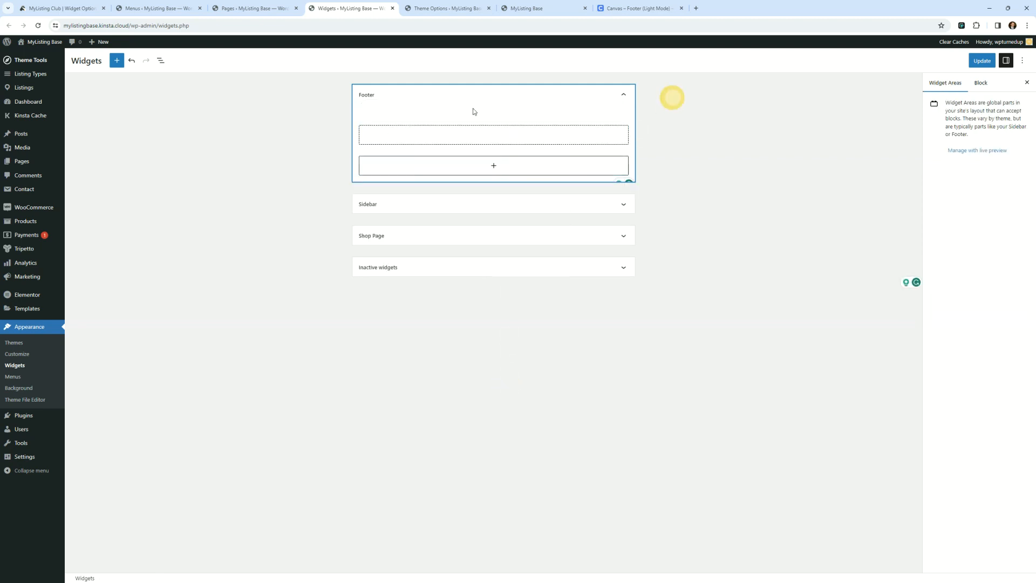
left_click(474, 132)
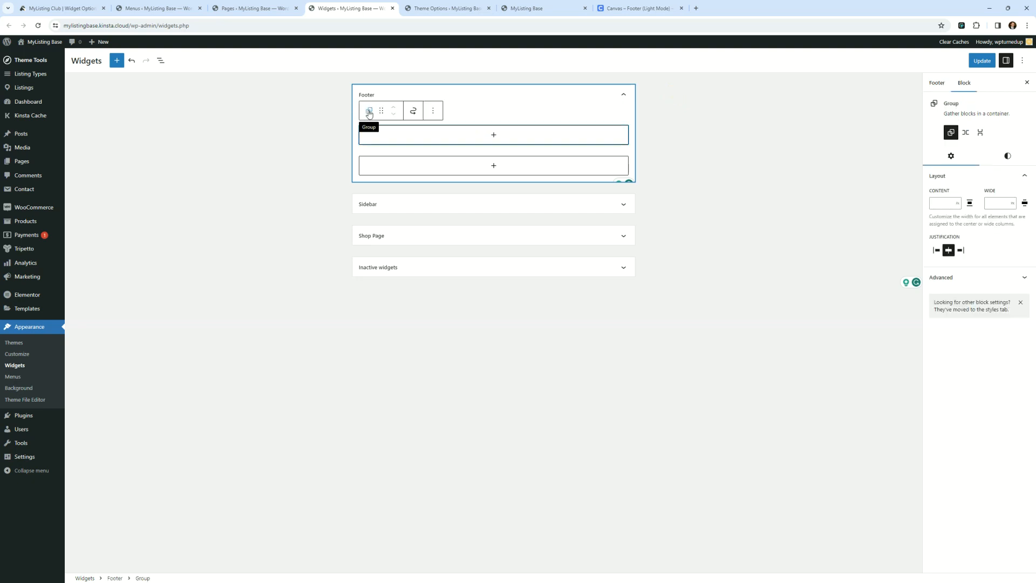
left_click(369, 112)
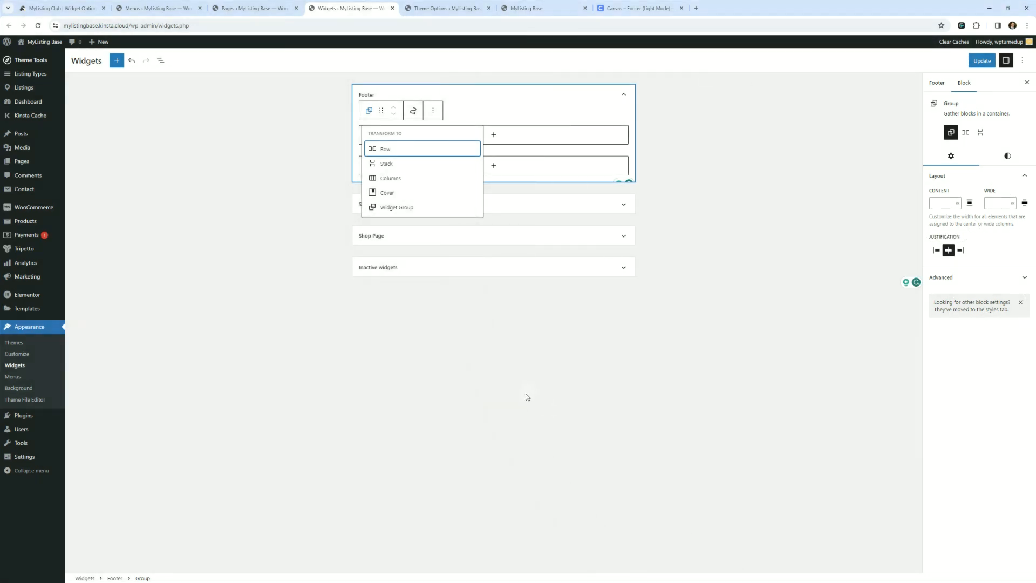
left_click(289, 184)
left_click(416, 131)
left_click(367, 111)
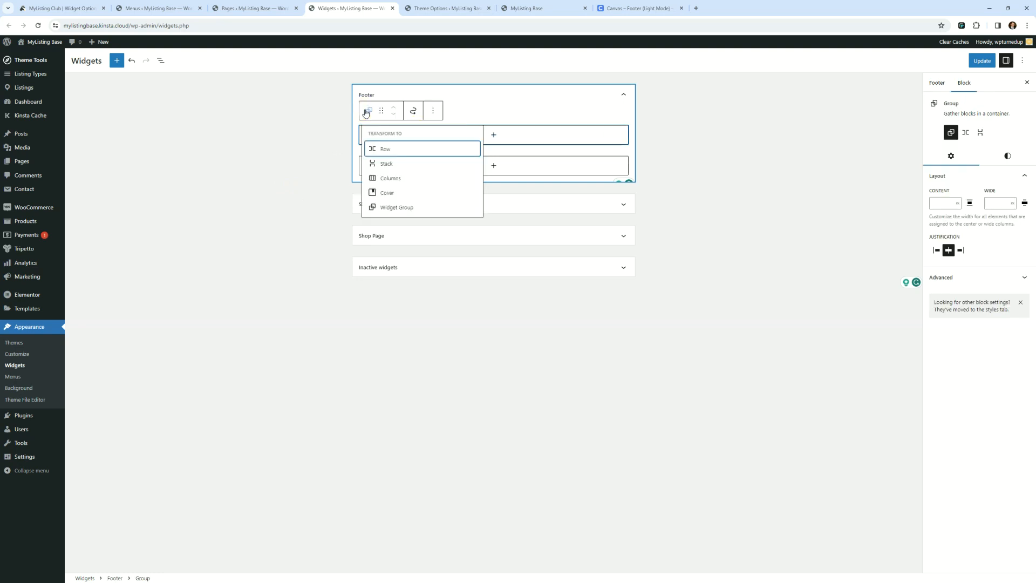
left_click(438, 429)
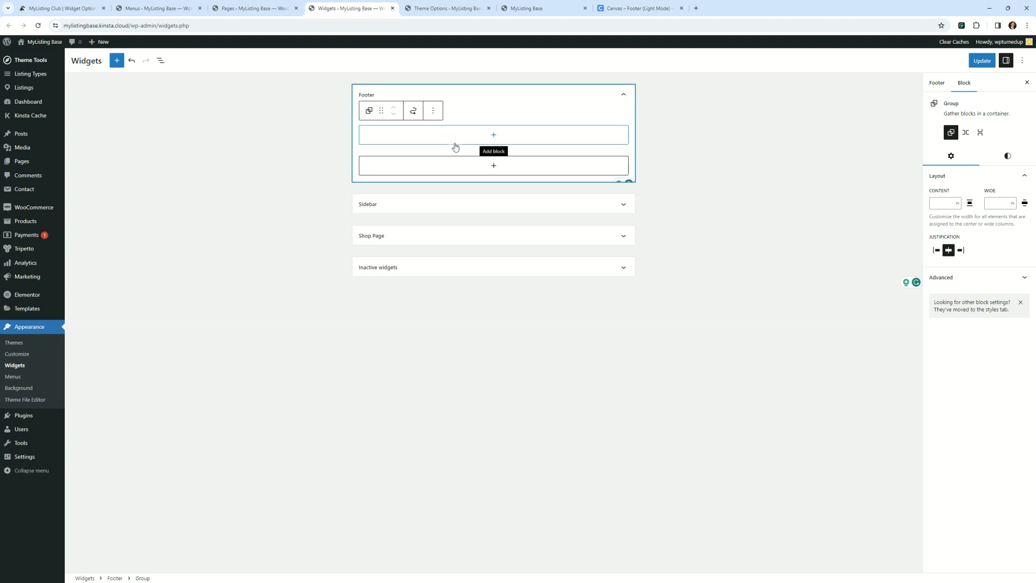
- Insert an Image block inside the Group block using canvas-favicon.svg from the media library
left_click(423, 136)
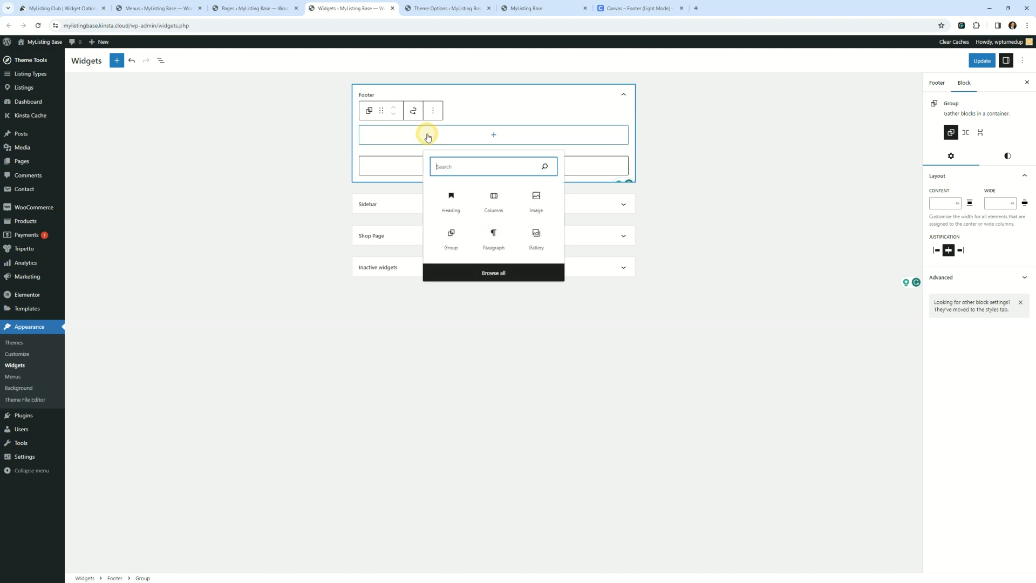
left_click(538, 204)
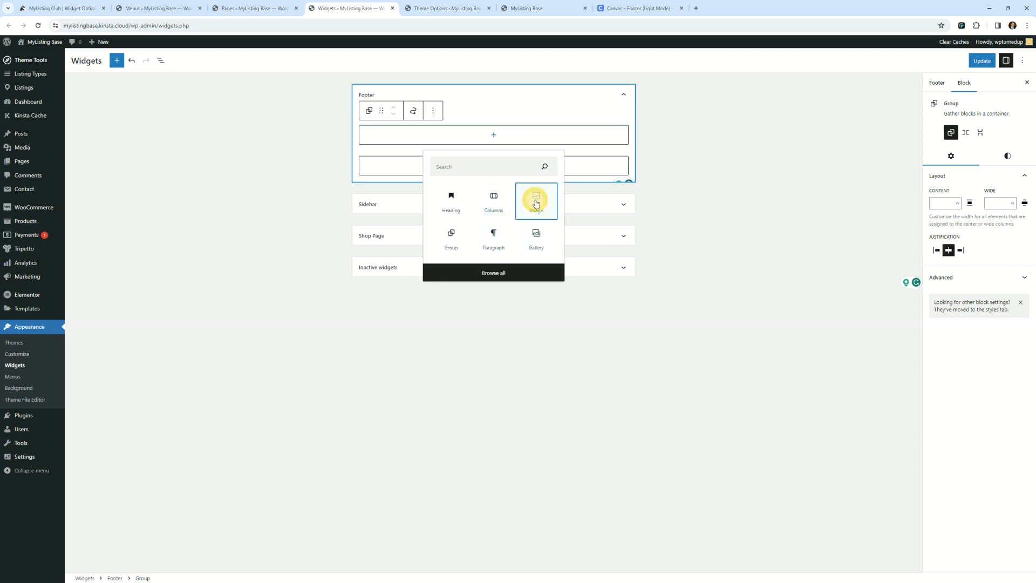
left_click(415, 171)
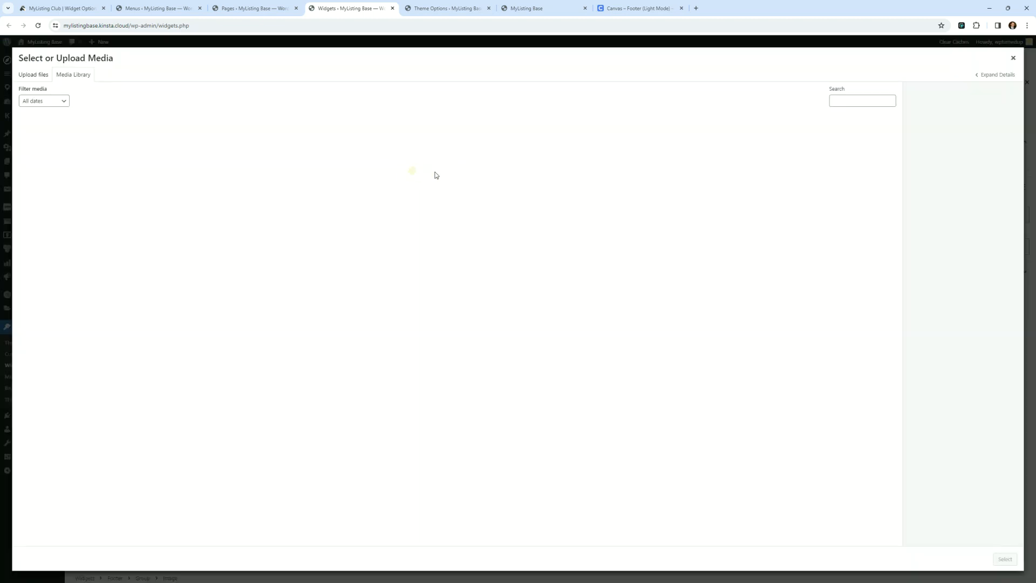
left_click(348, 154)
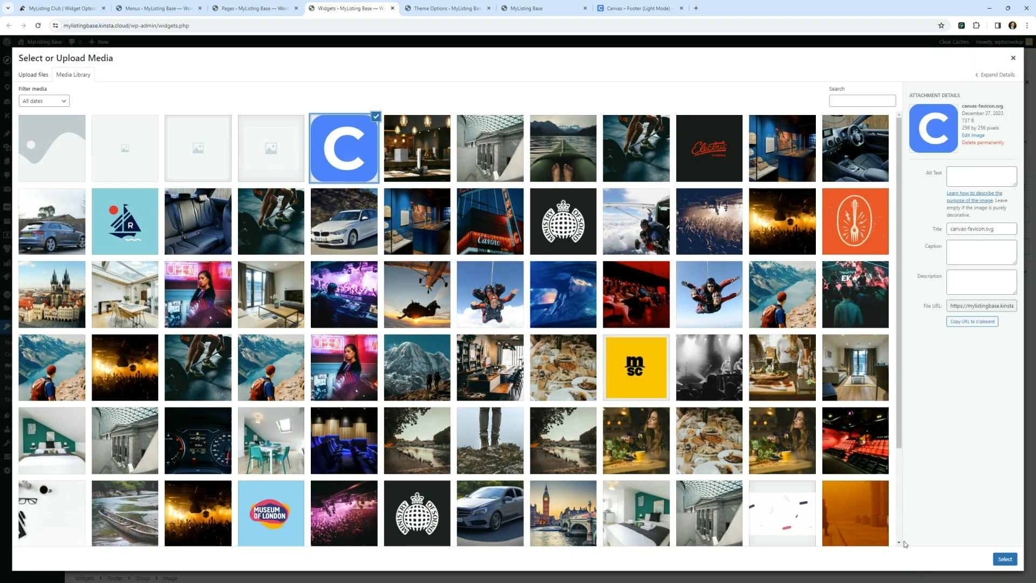
left_click(1005, 559)
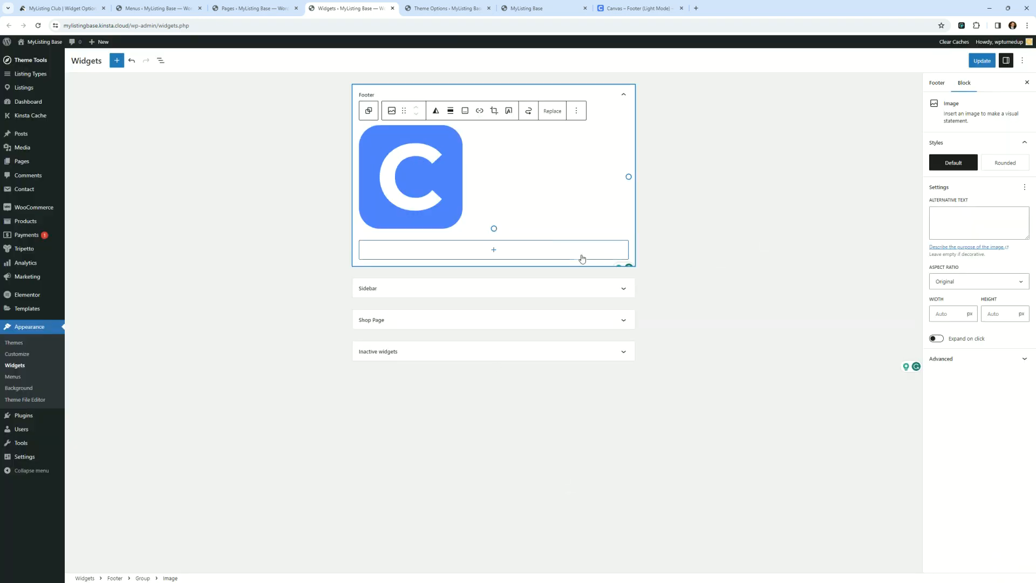
left_click(709, 239)
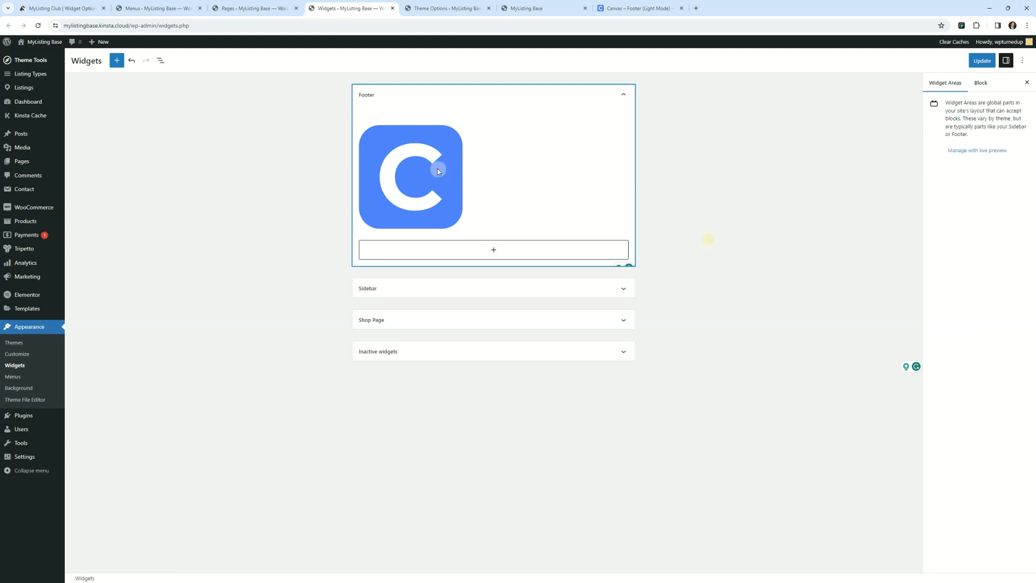
left_click(372, 125)
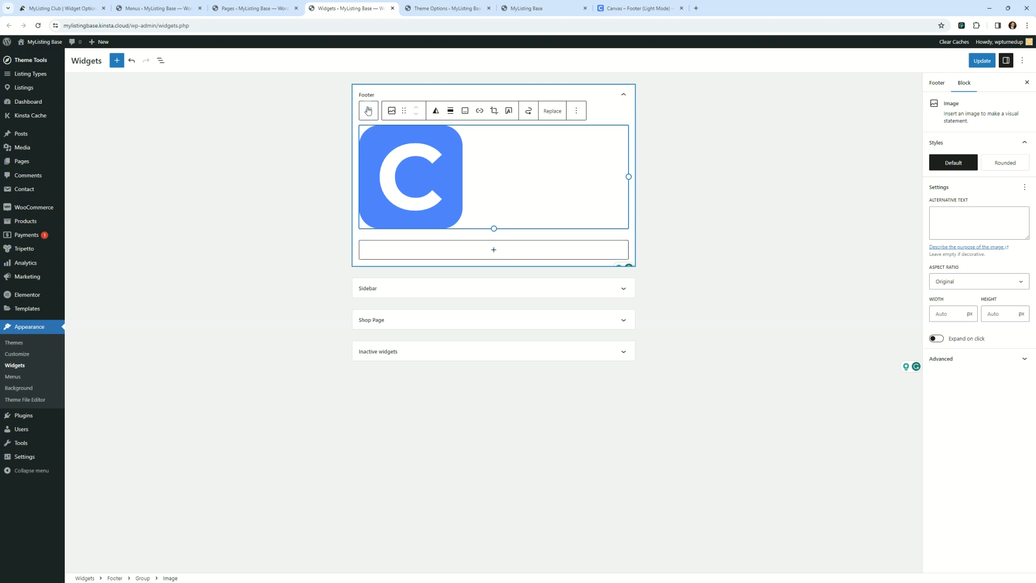
- Add a Heading block below the Group block, set it to level H6 and enter the text "Test"
left_click(477, 251)
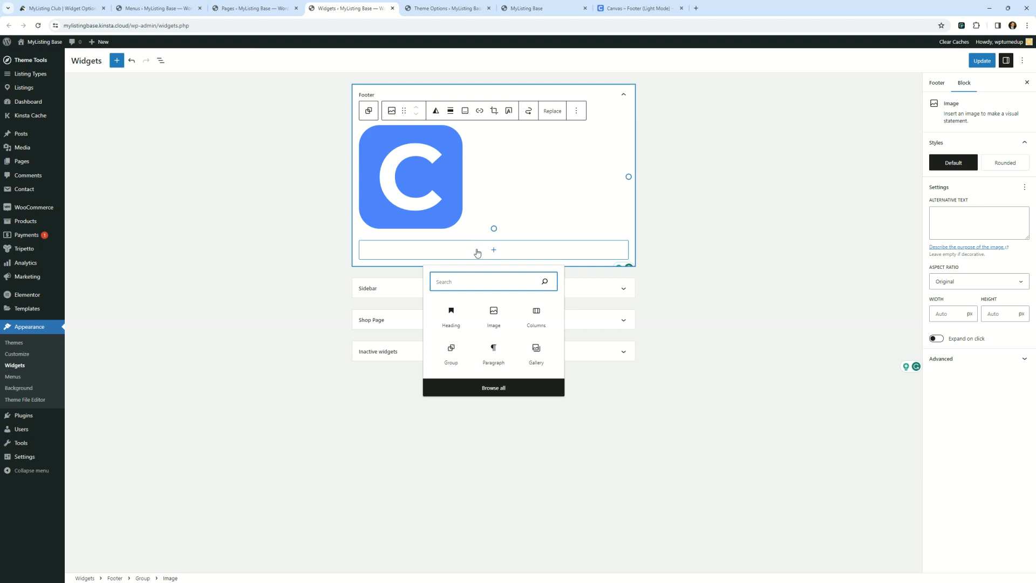
left_click(452, 317)
left_click(413, 225)
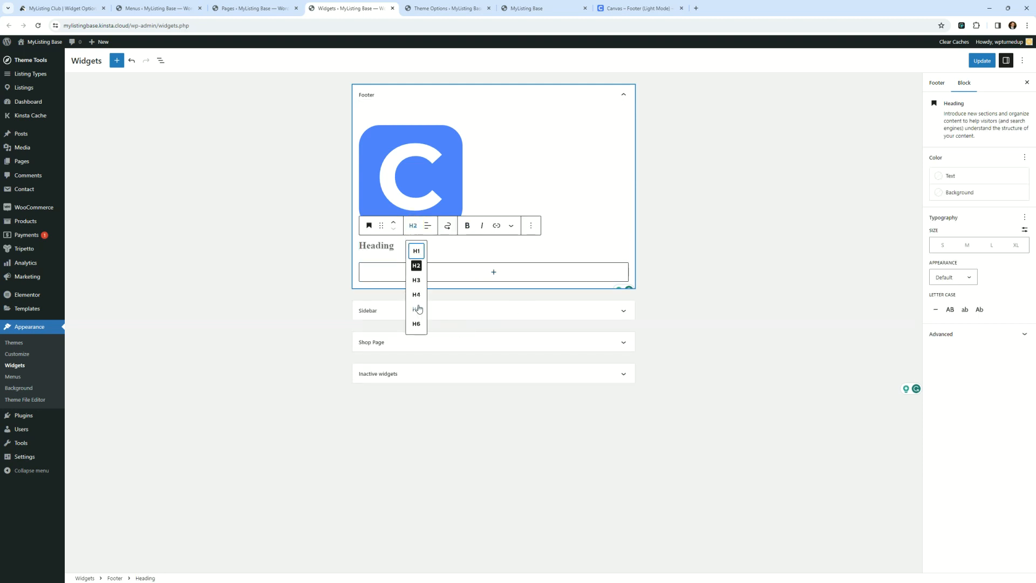
left_click(417, 324)
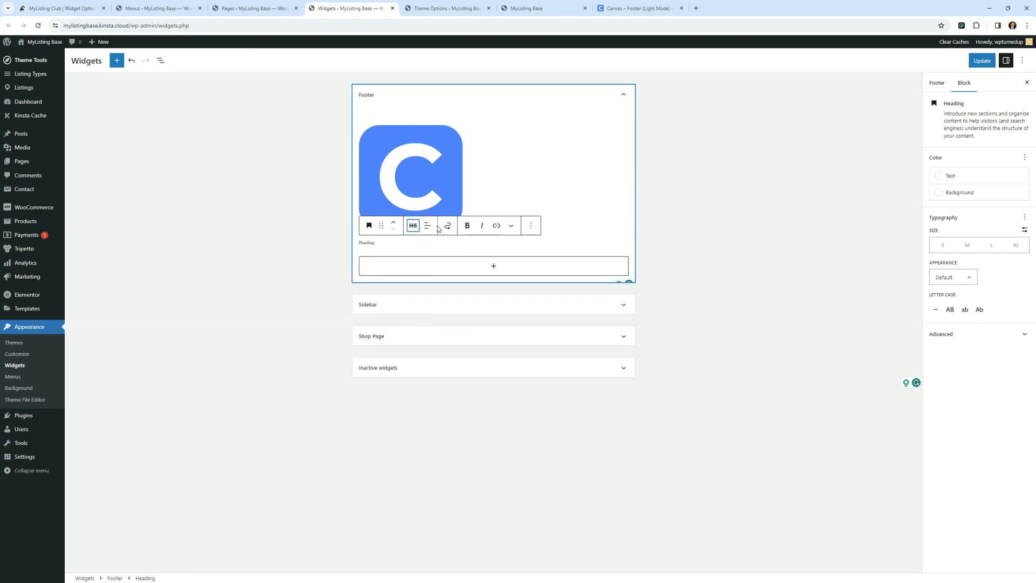
left_click(376, 242)
type("Test")
- Add a second heading reading "Test" below the first, and set the first heading's level to H2
left_click(470, 264)
left_click(459, 276)
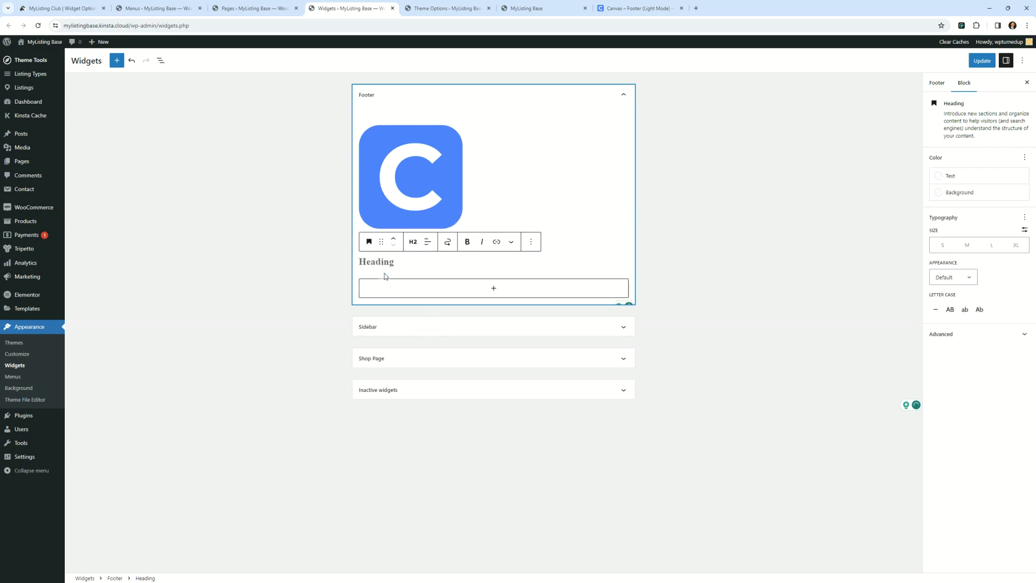
type("Test")
left_click(676, 217)
left_click(378, 244)
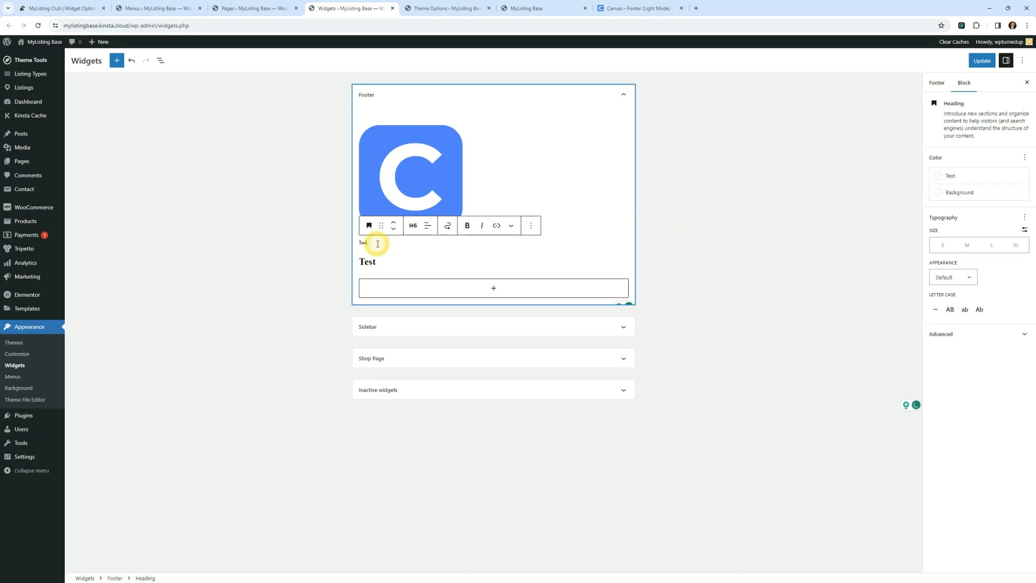
left_click(413, 226)
left_click(421, 269)
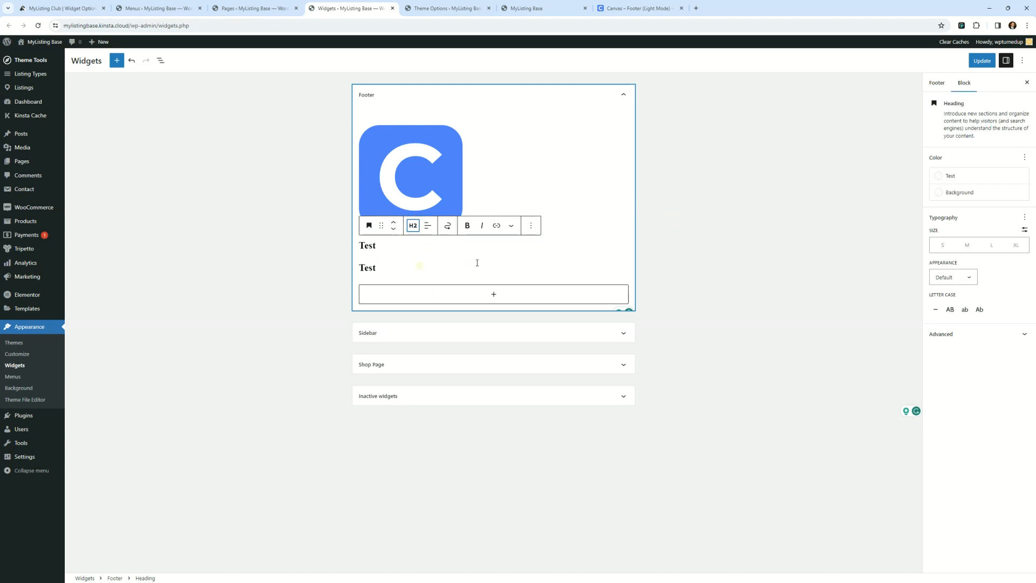
- Rename the two headings below the image as "Test 1" and "Test 2"
left_click(371, 247)
key("Right")
key("Right")
key("Right")
key("BackSpace")
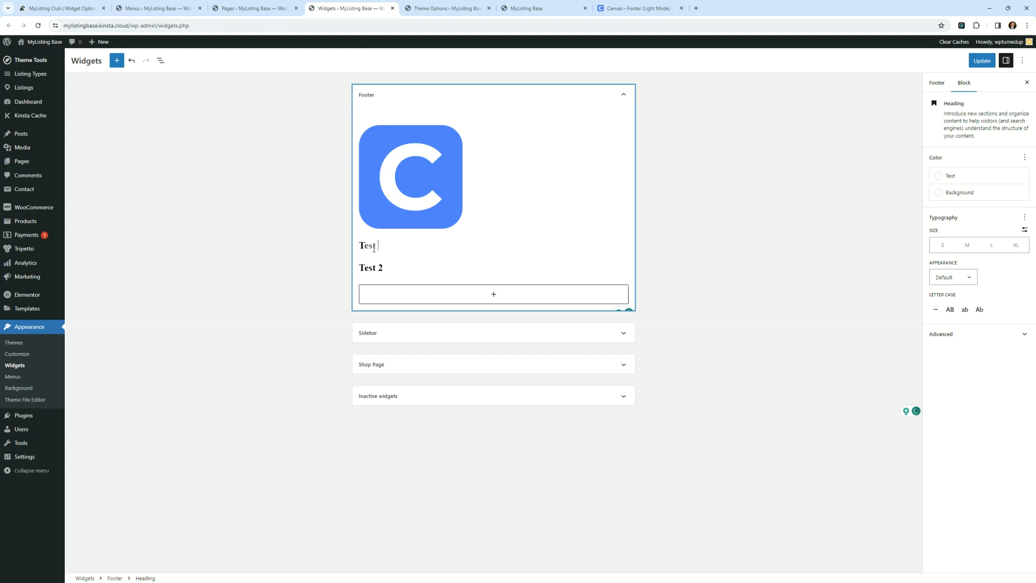
left_click(545, 278)
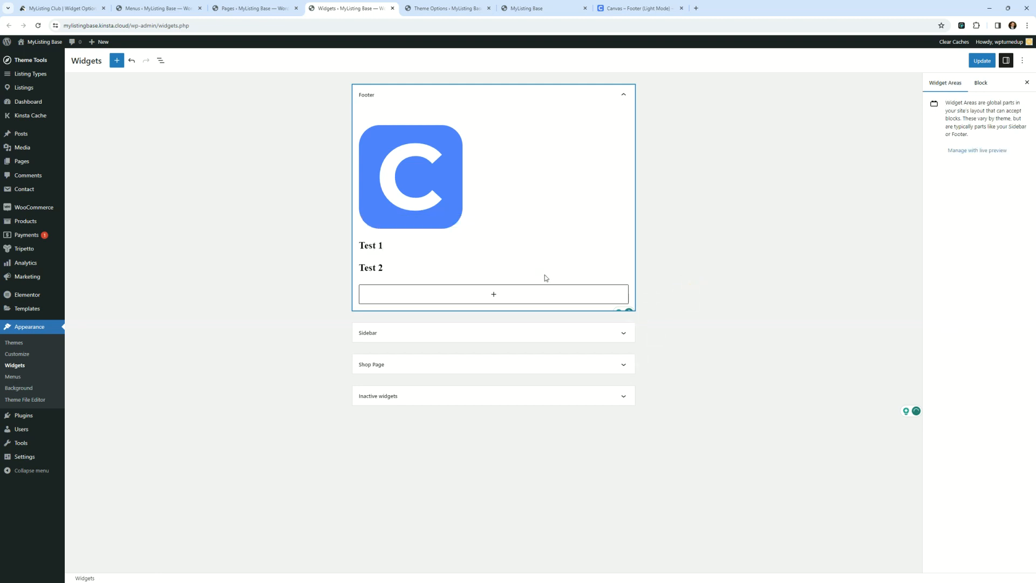
- Examine the Group block enclosing the image and the block options available for the Test 1 heading
left_click(426, 176)
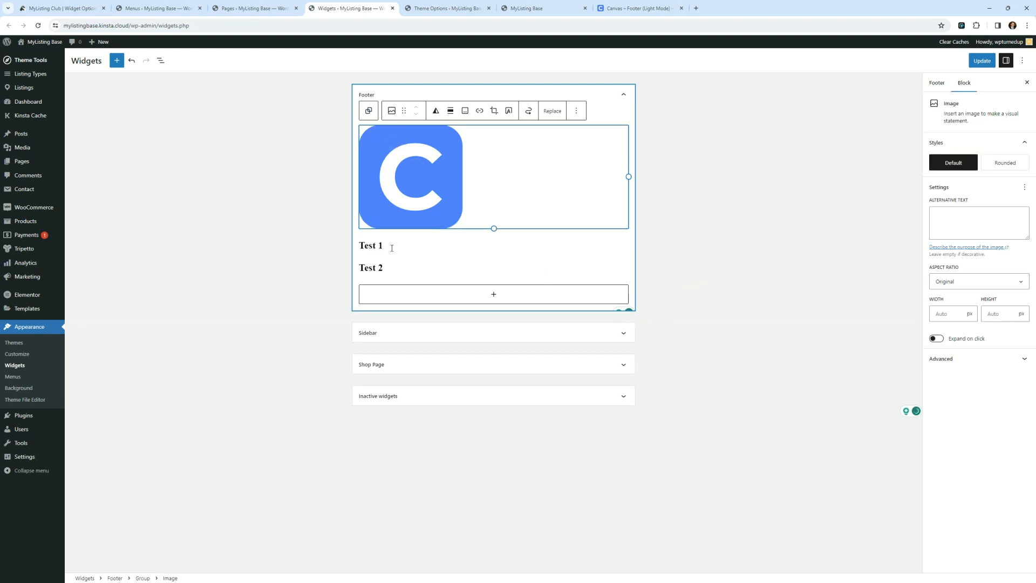
left_click(368, 111)
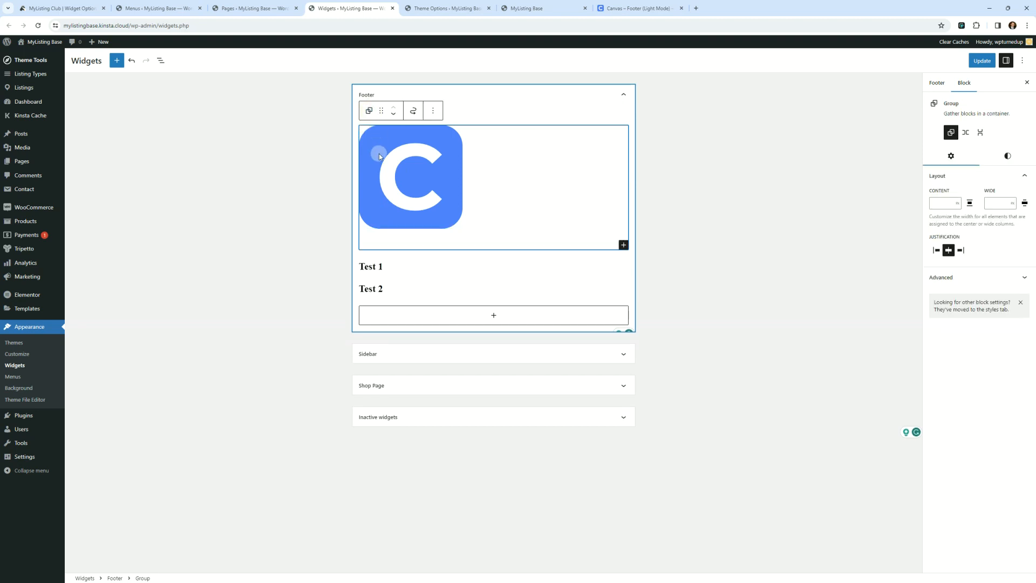
left_click(391, 272)
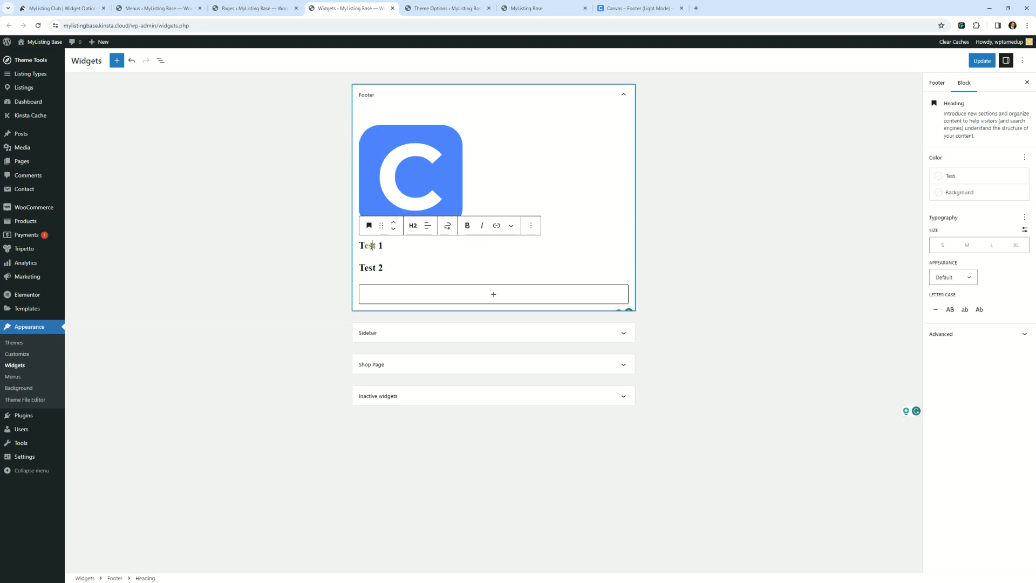
left_click(531, 231)
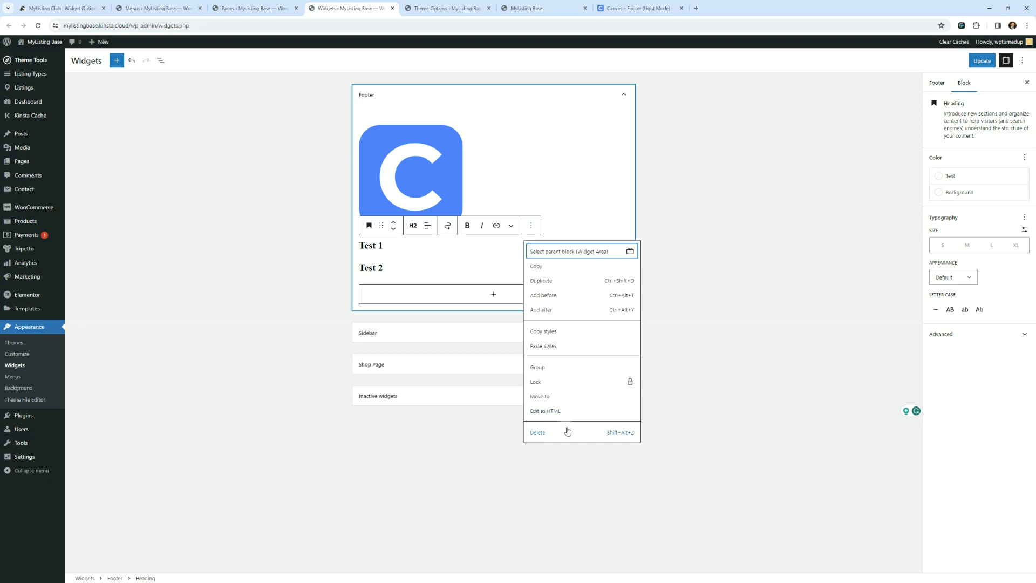
left_click(687, 269)
- Try to move the Test 1 heading into the Group block that holds the image
left_click(393, 247)
left_click_drag(365, 249, 485, 185)
left_click(735, 153)
- Check the transform options of the image's parent Group block and the image's own block options
left_click(446, 163)
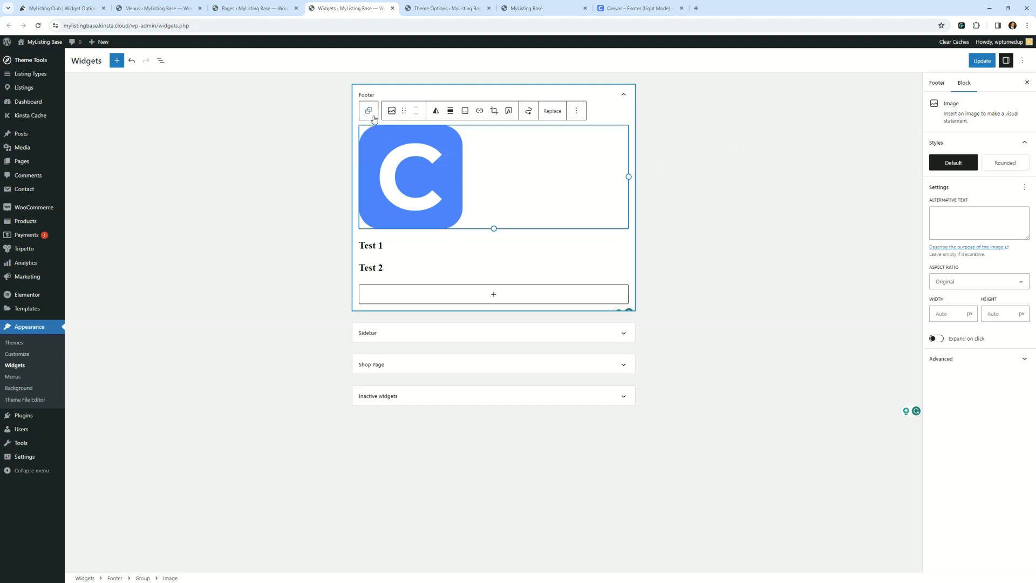
left_click(371, 113)
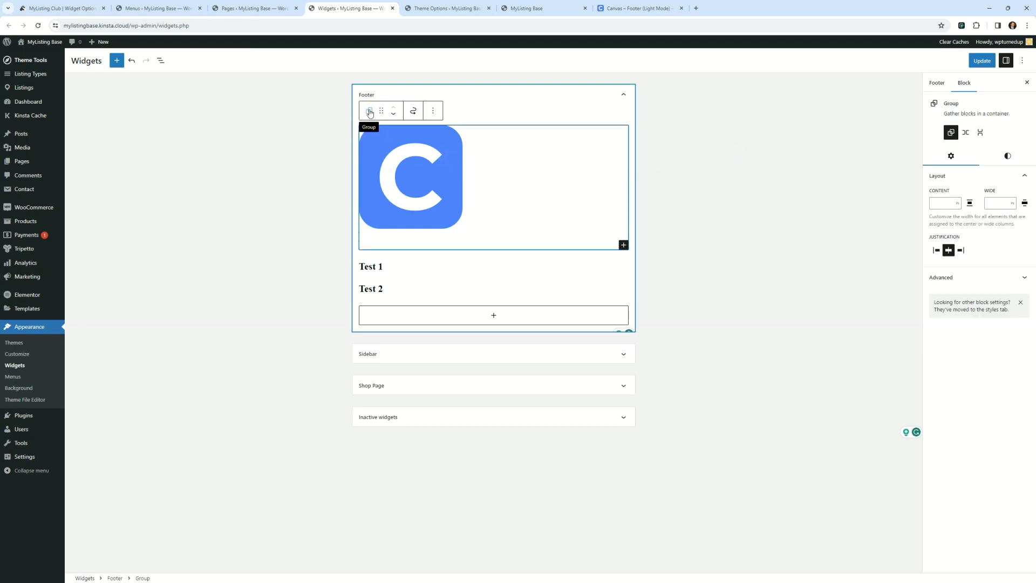
left_click(369, 112)
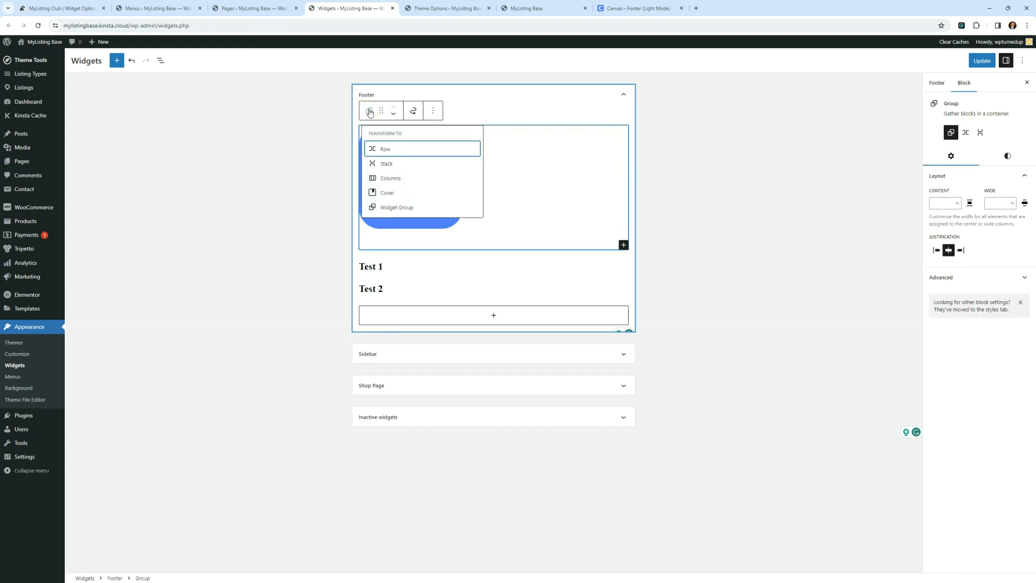
left_click(664, 201)
left_click(401, 160)
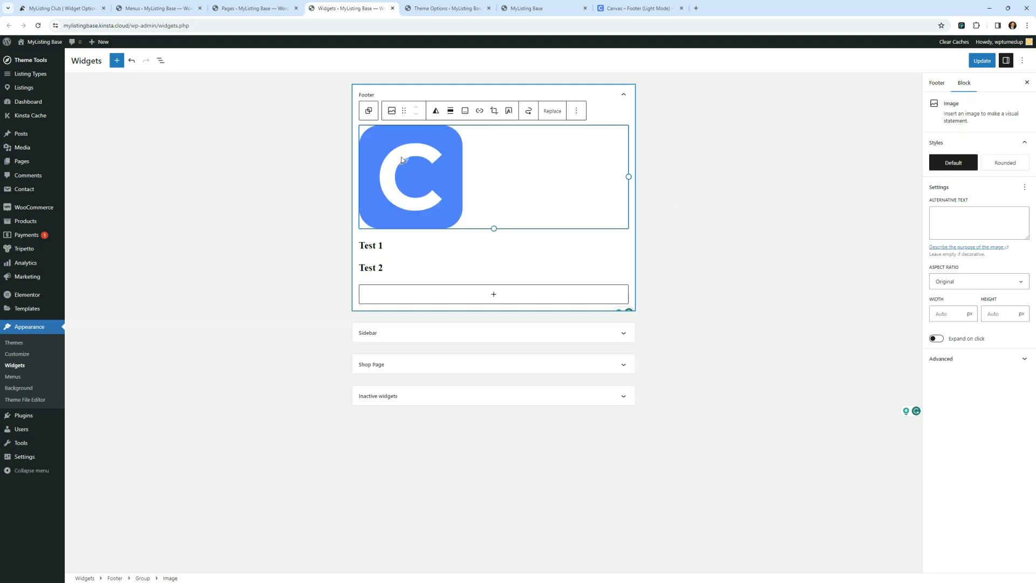
left_click(574, 108)
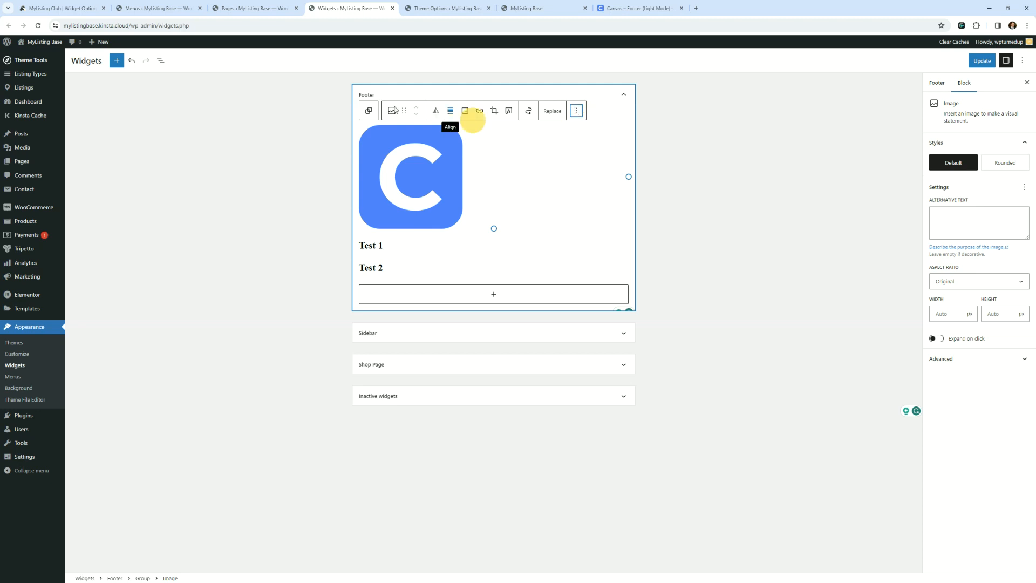
- Transform the image's Group block into a Widget Group and title it "Footer Widget Group"
left_click(368, 111)
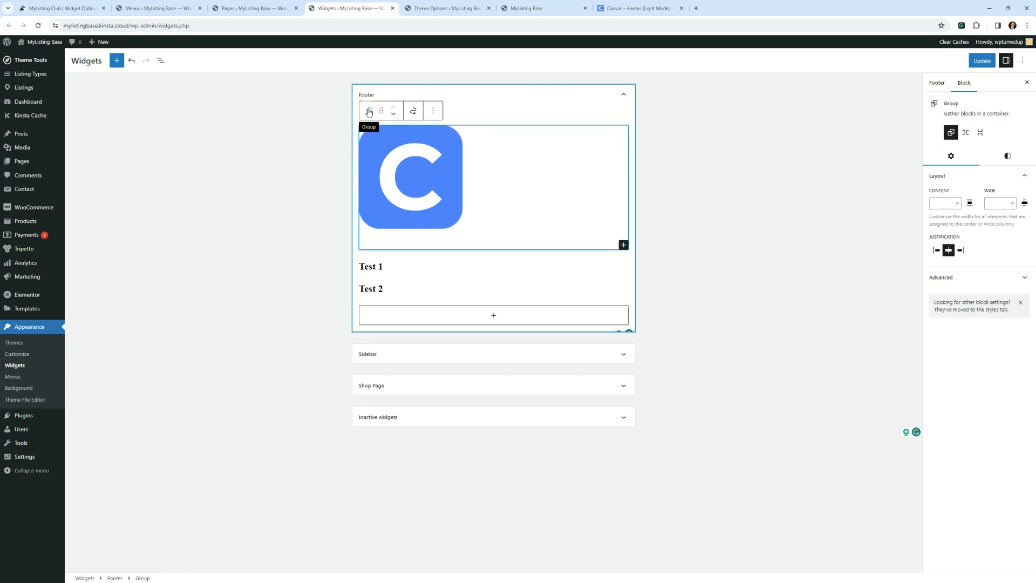
left_click(369, 111)
left_click(405, 204)
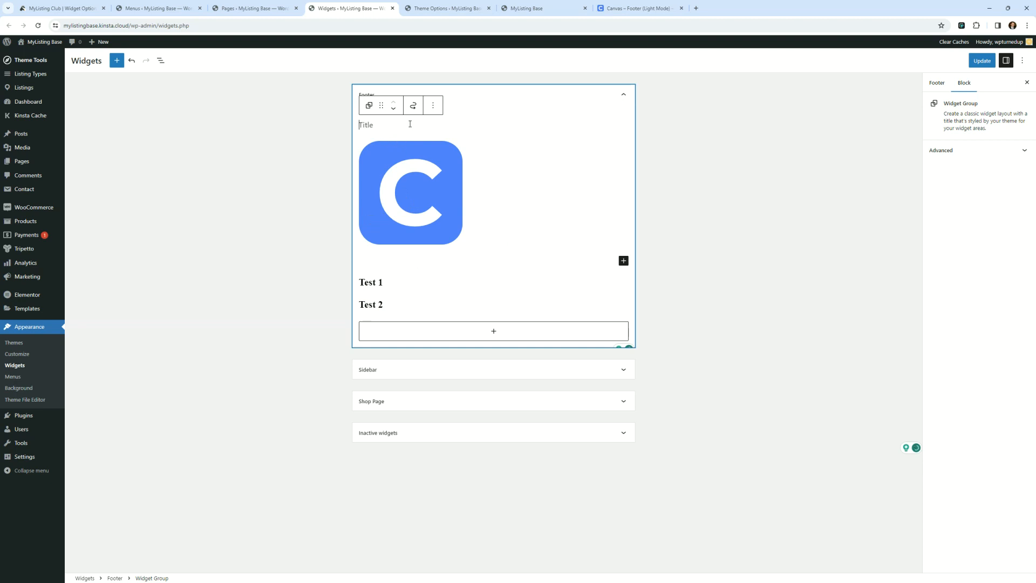
type("Widget Group")
key("Return")
key("BackSpace")
left_click(741, 208)
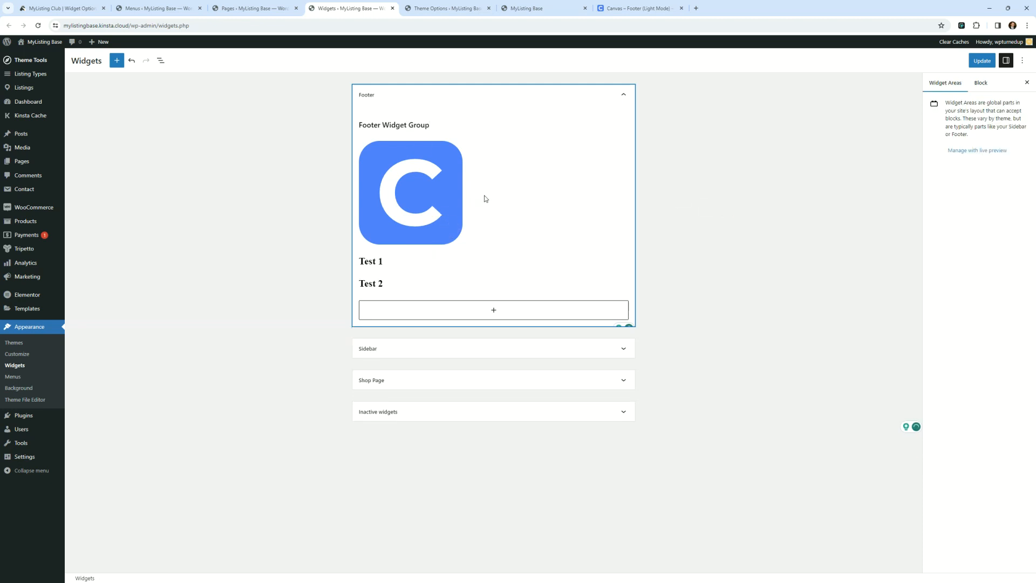
- Check which block types the Footer Widget Group around the image can be transformed into
left_click(416, 131)
left_click(401, 145)
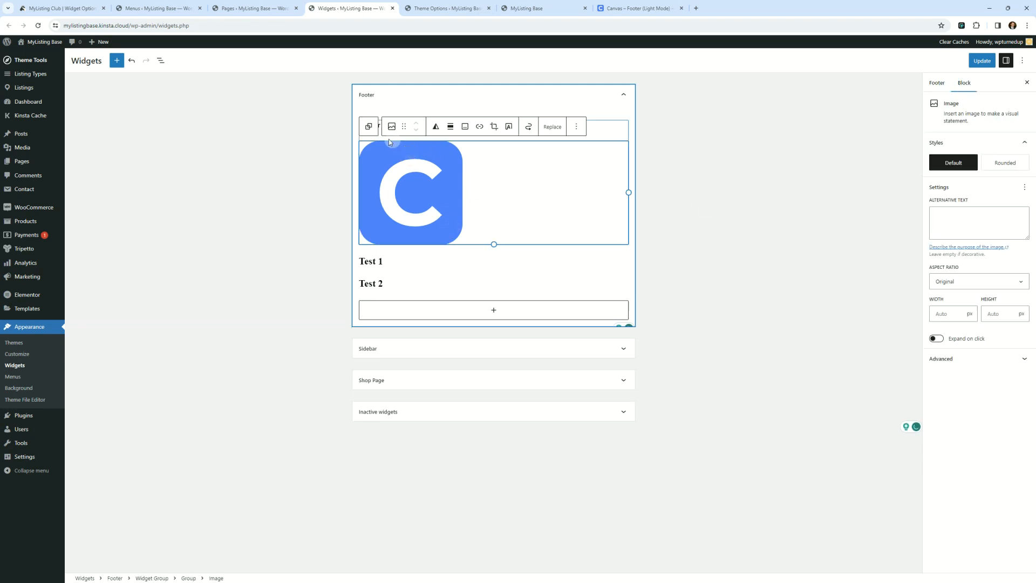
left_click(369, 127)
left_click(370, 127)
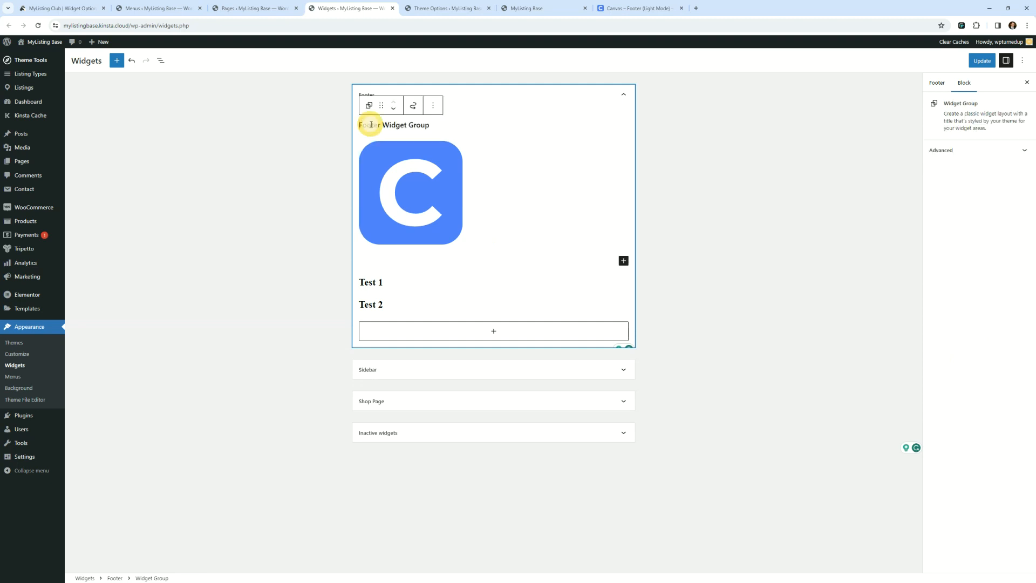
left_click(369, 107)
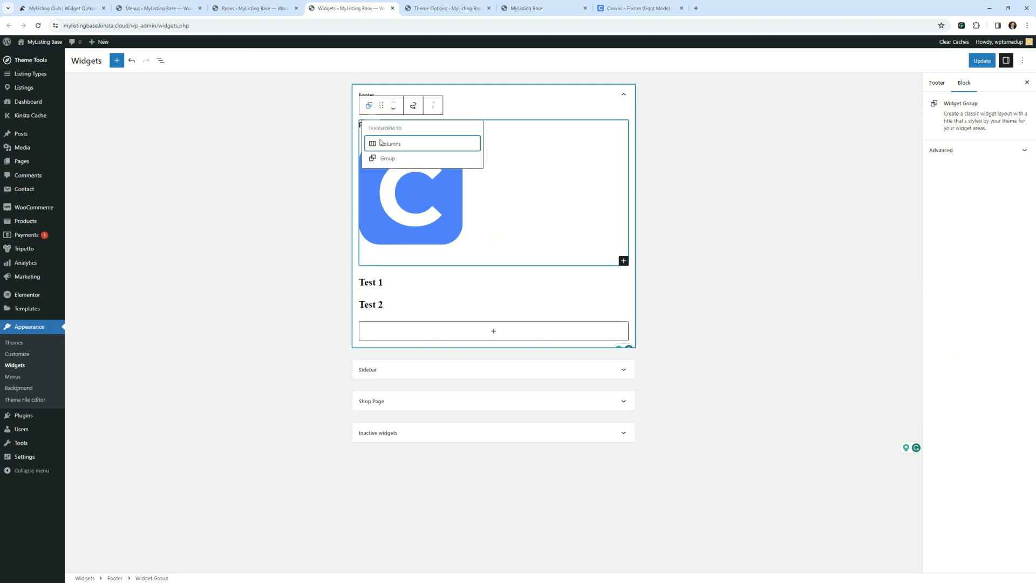
left_click(643, 173)
left_click(393, 139)
left_click(368, 107)
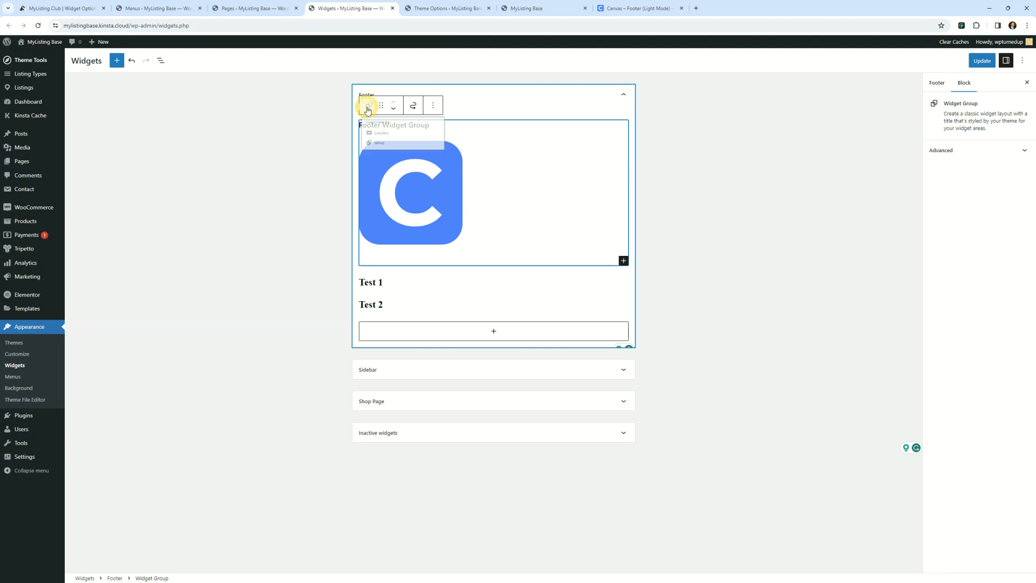
left_click(685, 183)
left_click(476, 182)
- Examine the Widget Group's advanced settings, its block options and its transform choices
left_click(426, 184)
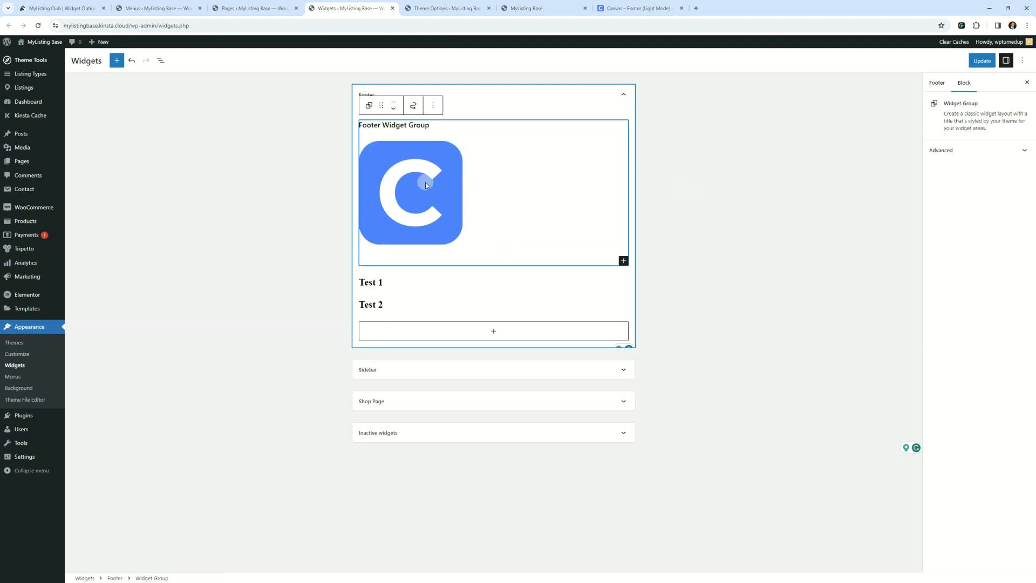
left_click(426, 183)
left_click(434, 193)
left_click(1020, 150)
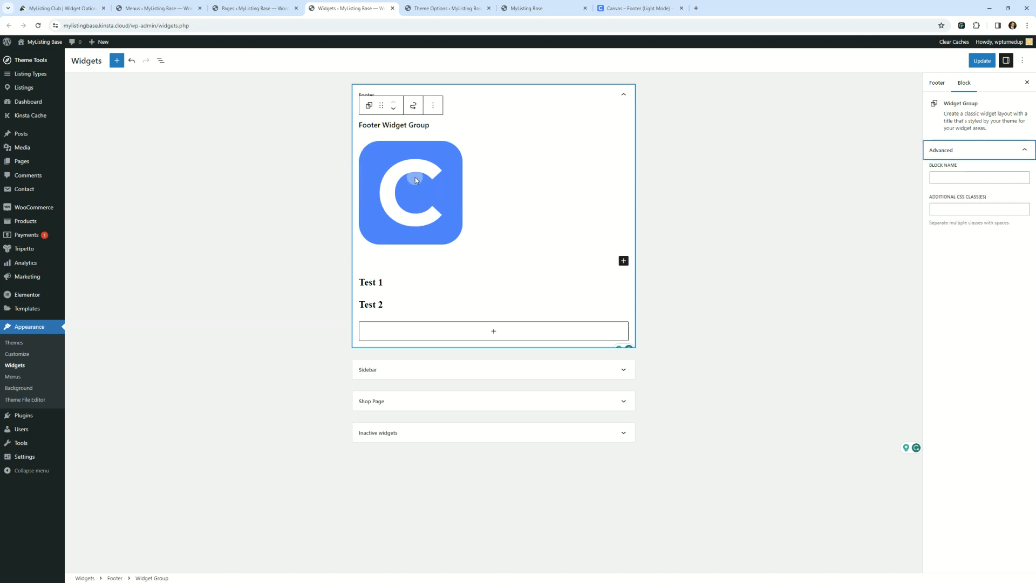
left_click(434, 104)
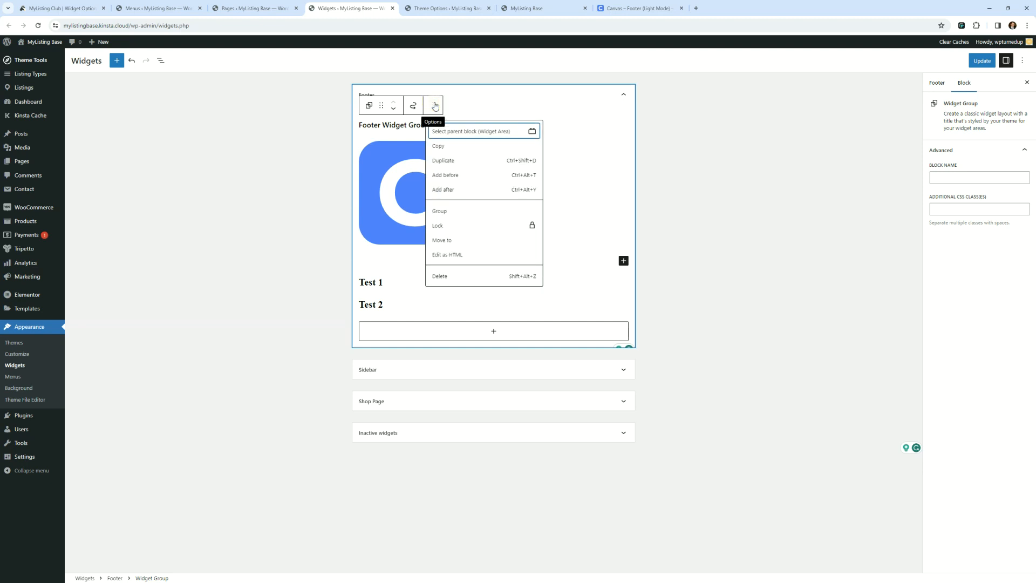
left_click(513, 134)
left_click(425, 137)
left_click(388, 242)
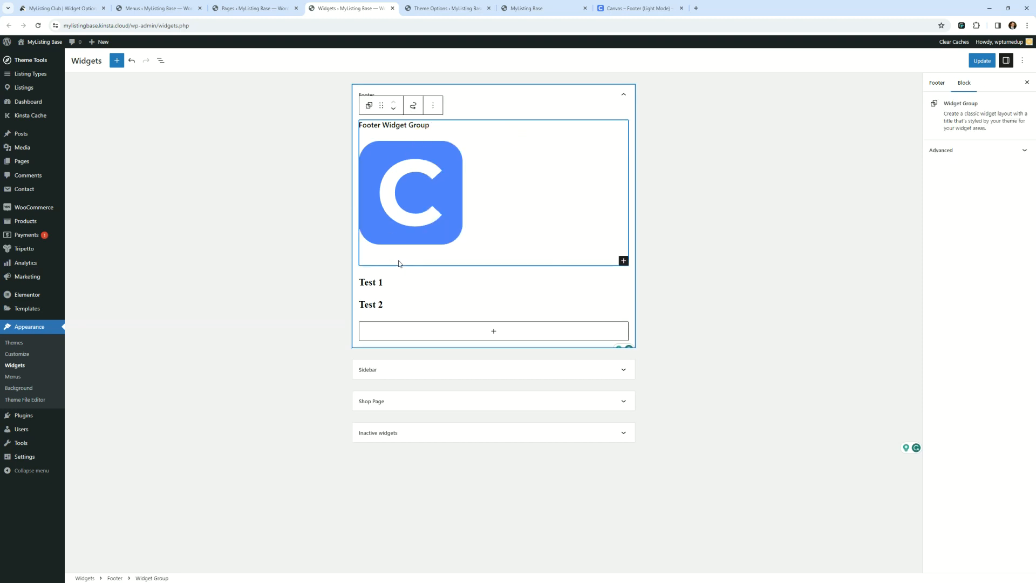
left_click(370, 106)
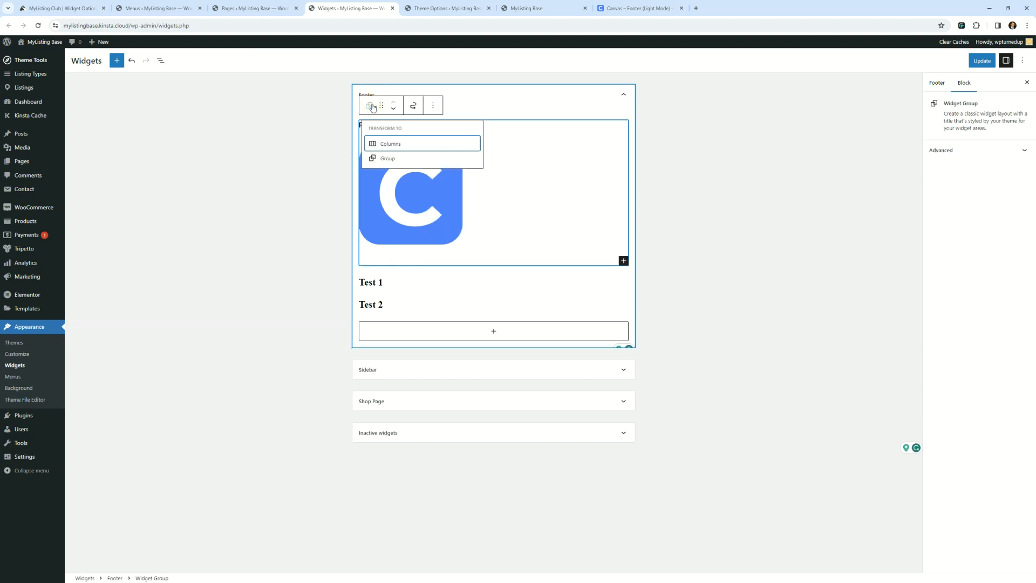
left_click(682, 167)
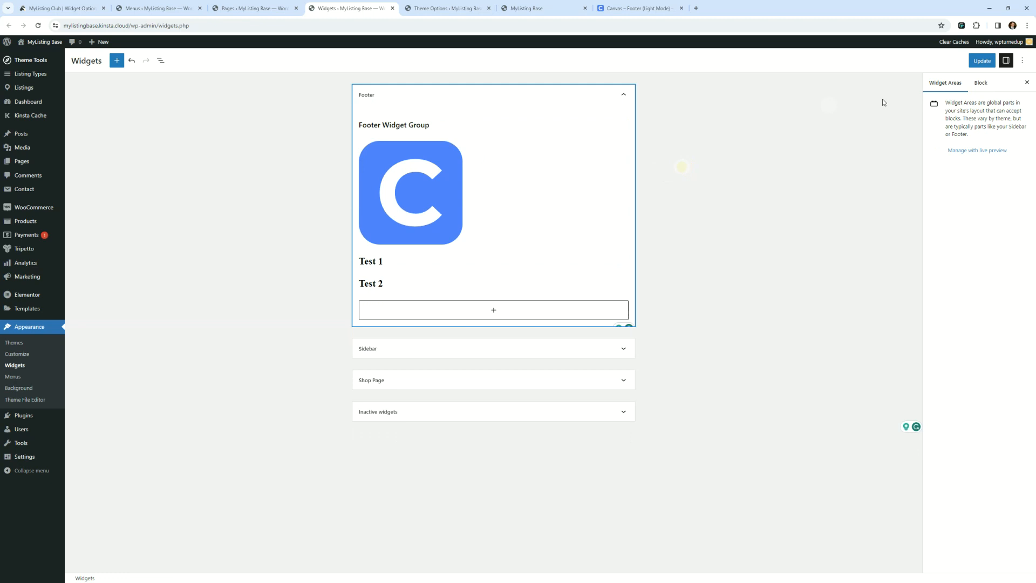
- Add an empty paragraph block after the image's inner Group block, inside the Footer Widget Group
left_click(408, 192)
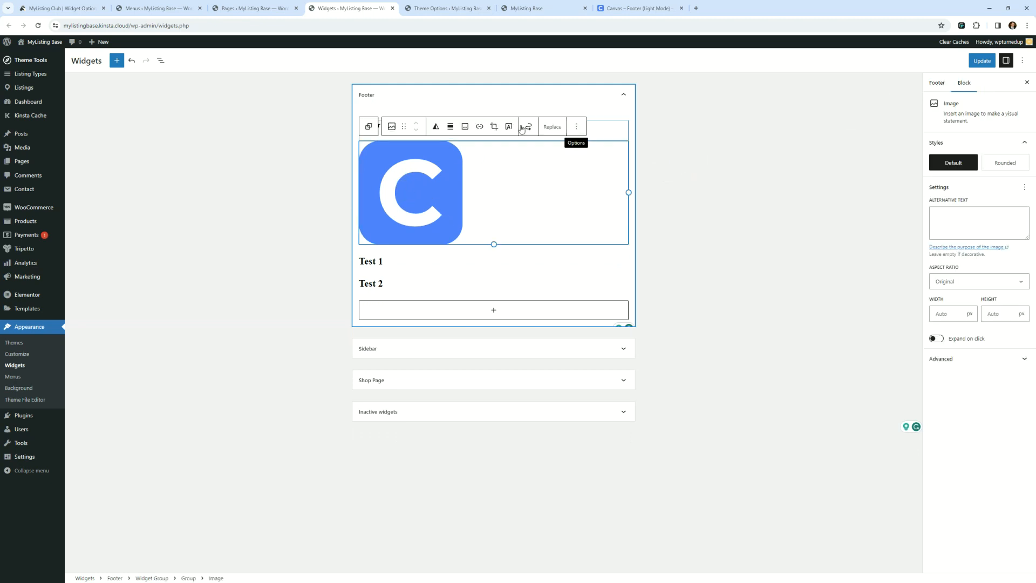
left_click(376, 131)
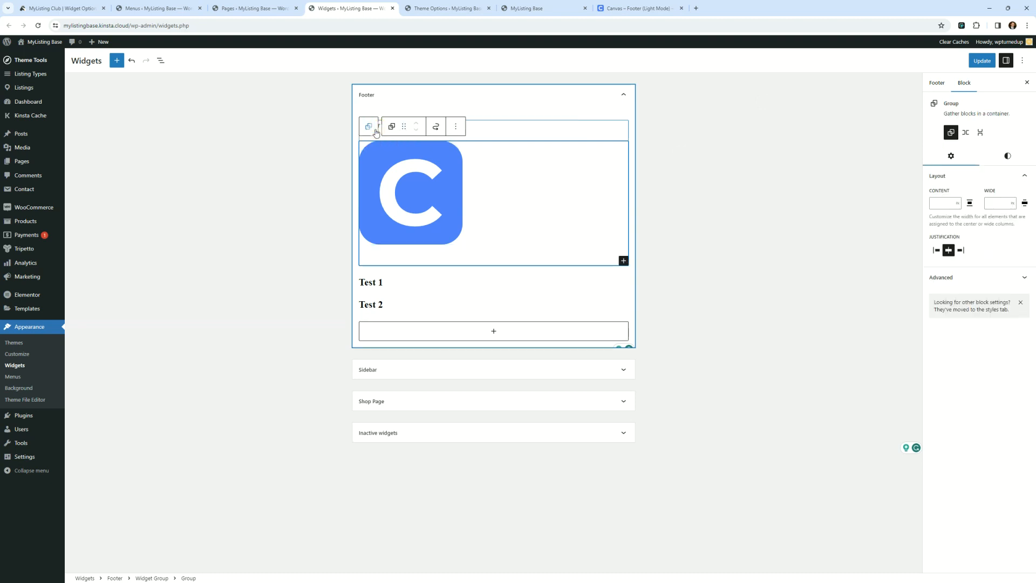
left_click(456, 130)
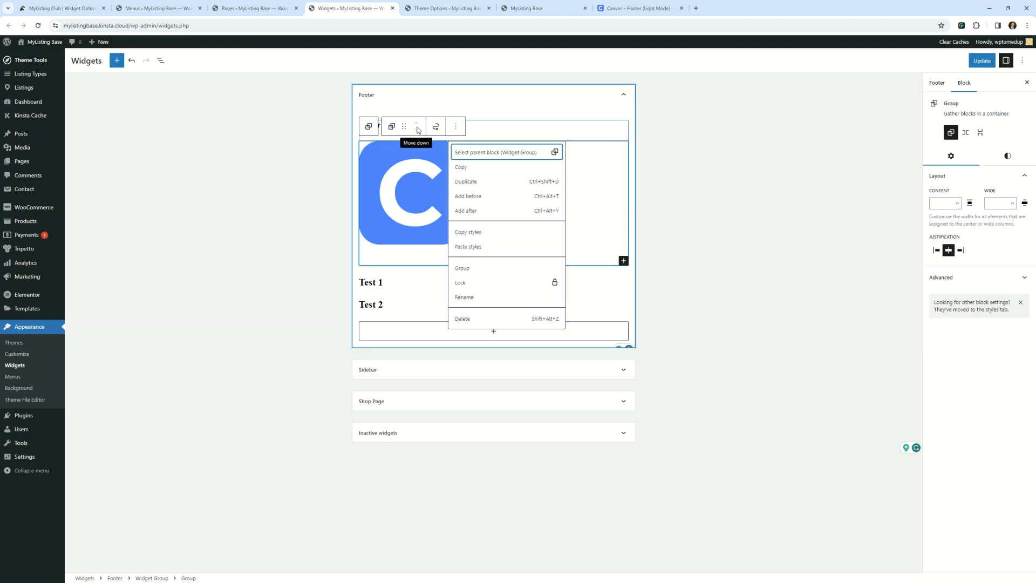
left_click(455, 127)
left_click(455, 127)
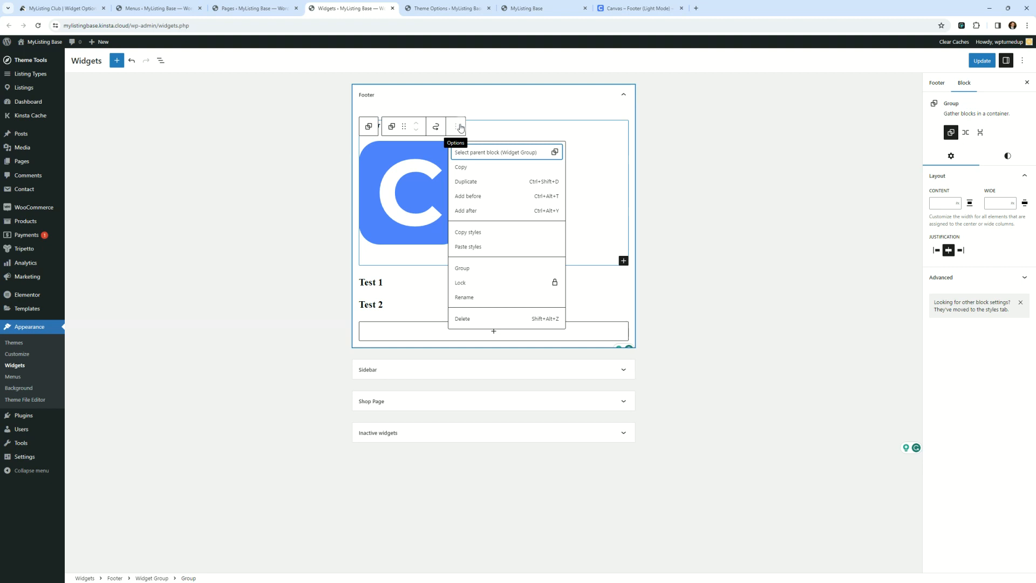
left_click(480, 211)
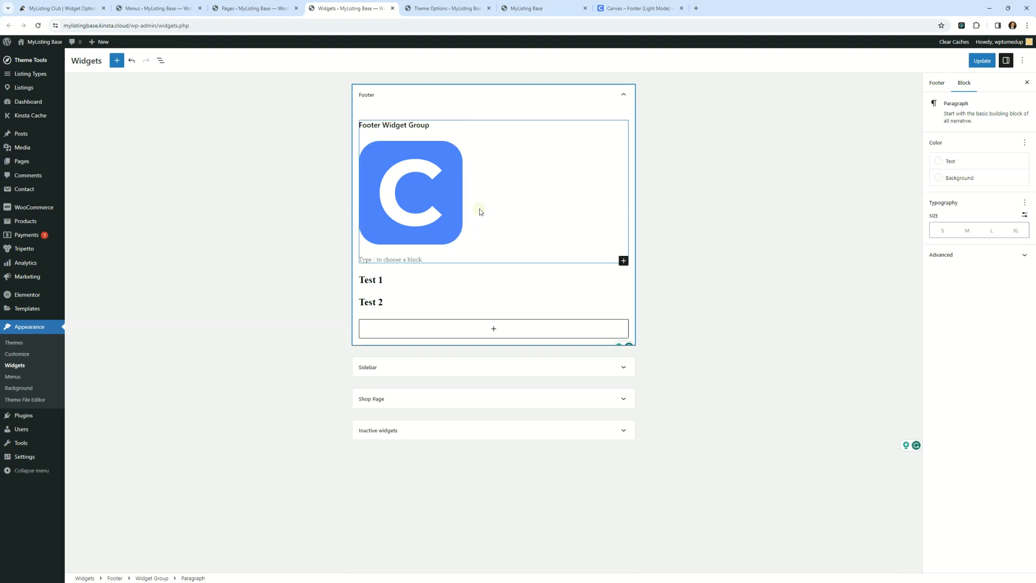
left_click(407, 260)
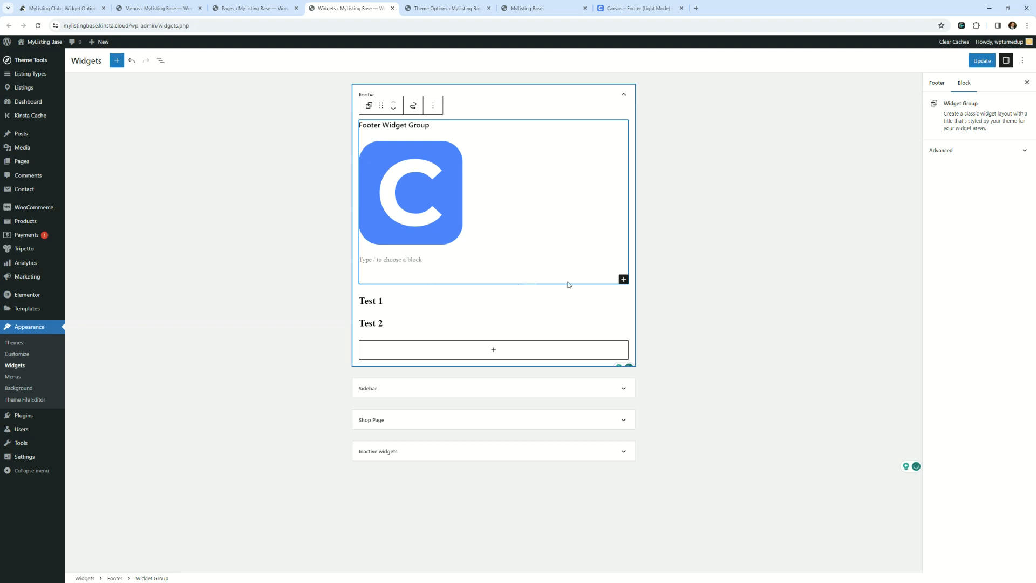
- Add a Heading block with the text "Column 1" at the end of the Footer Widget Group
left_click(624, 279)
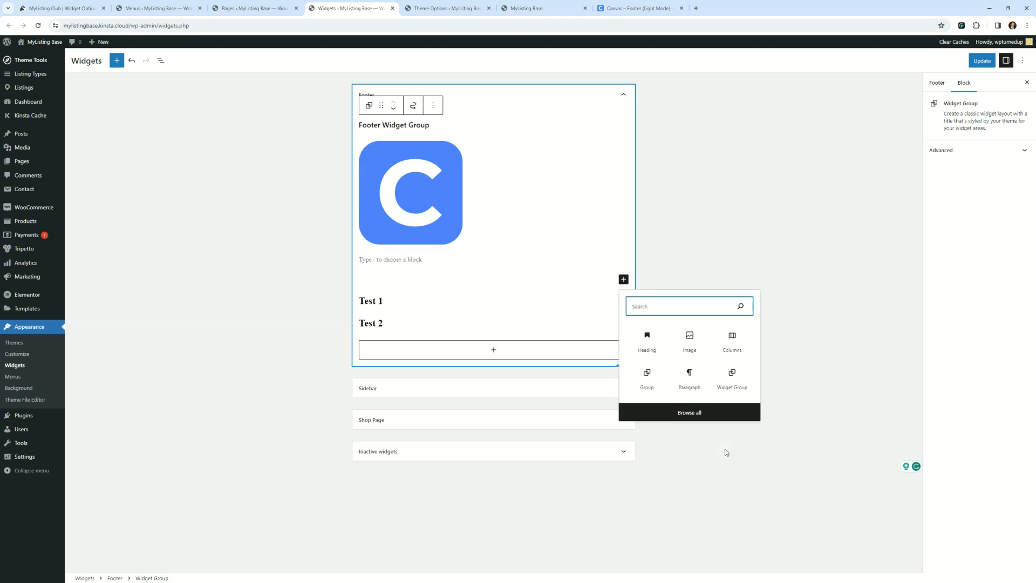
left_click(650, 348)
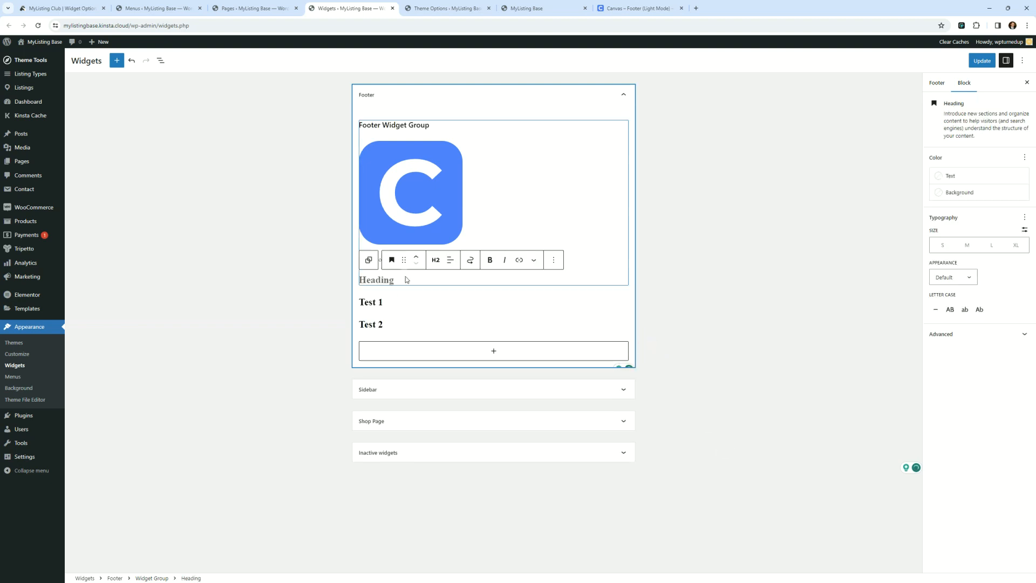
left_click(385, 281)
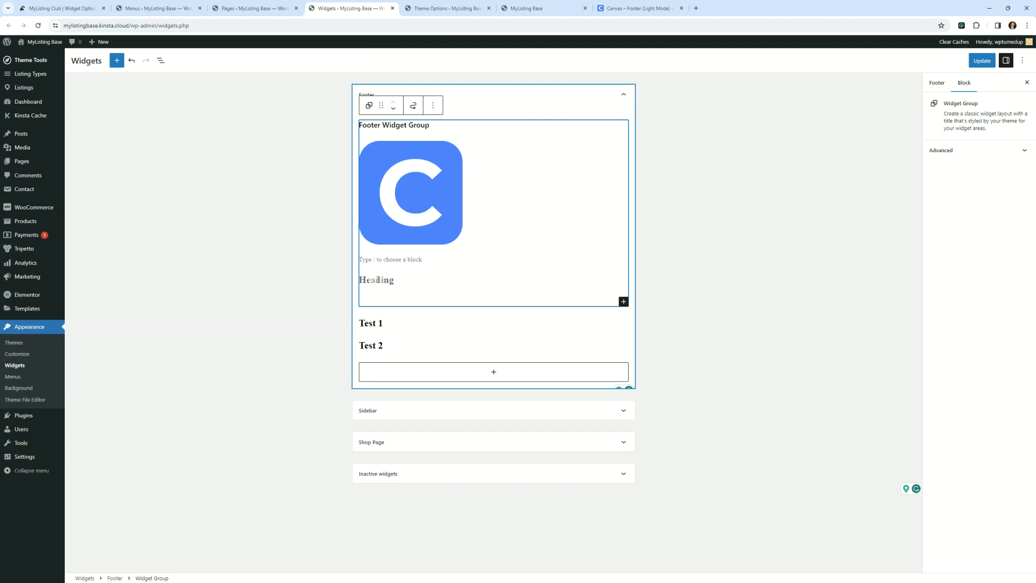
left_click(377, 280)
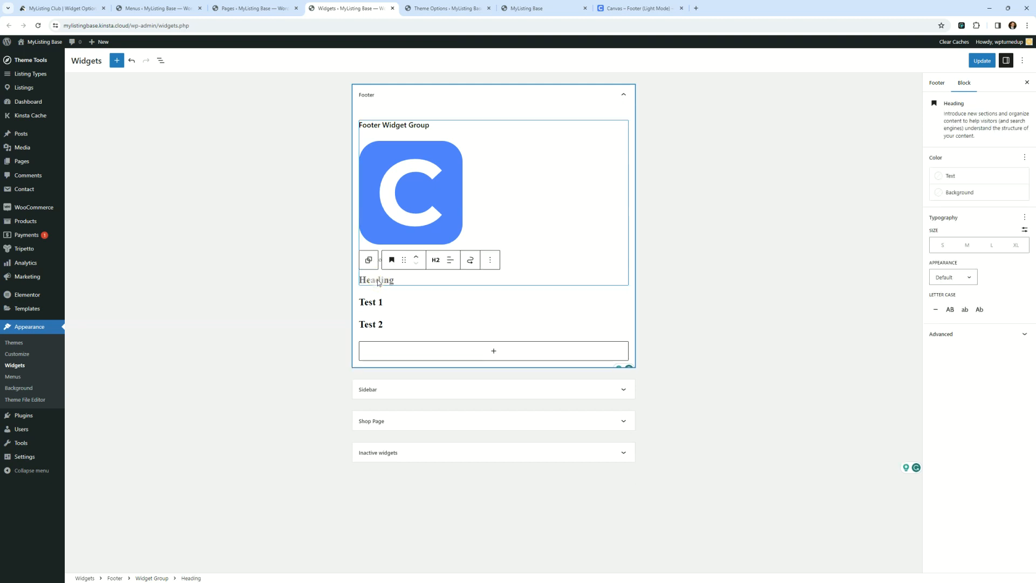
left_click(378, 280)
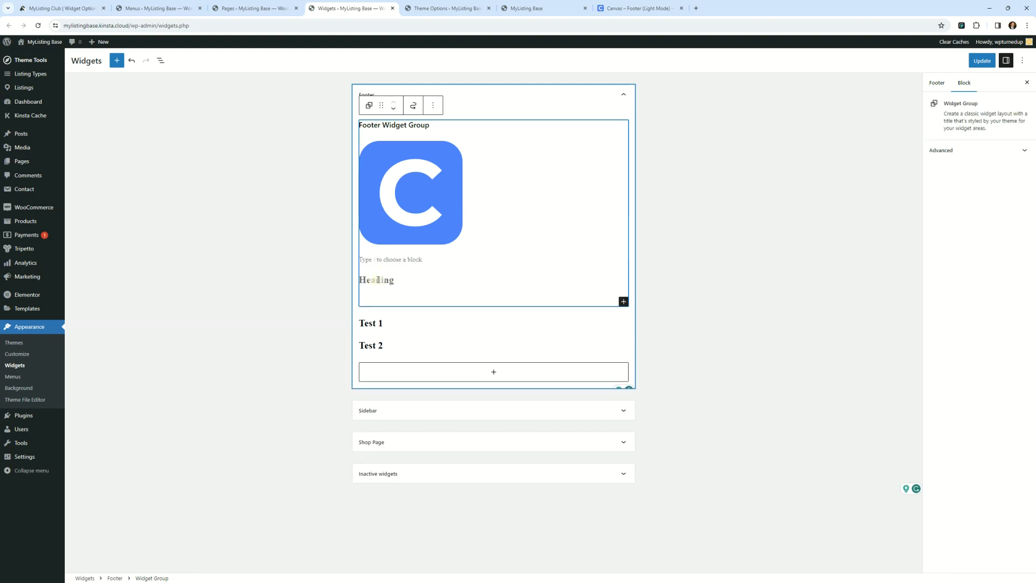
left_click(447, 277)
left_click(405, 280)
type("Column 1")
left_click(655, 262)
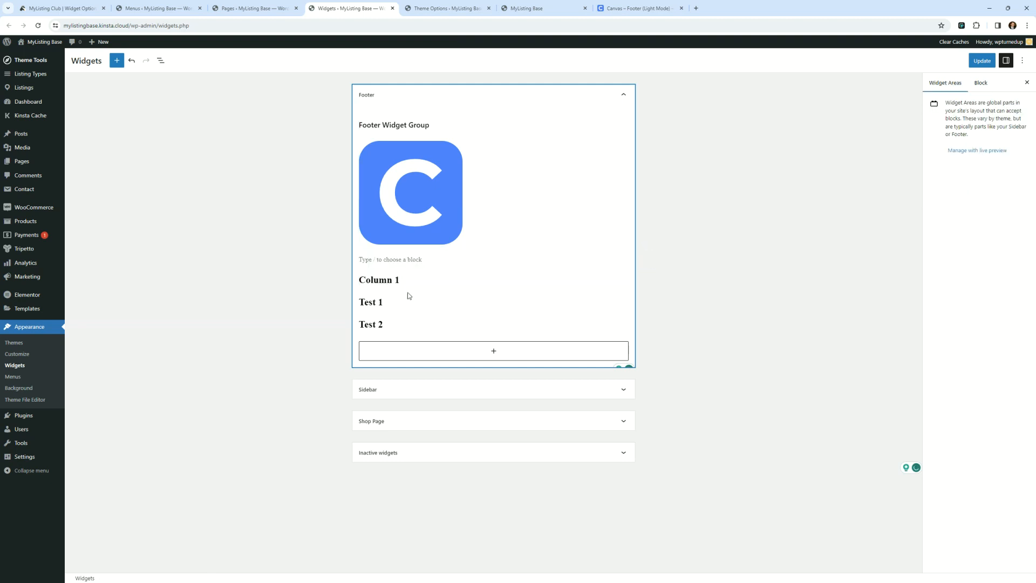
- Try adding a Heading block below the image inside the inner Group block, and delete that empty heading
left_click(370, 157)
left_click(368, 127)
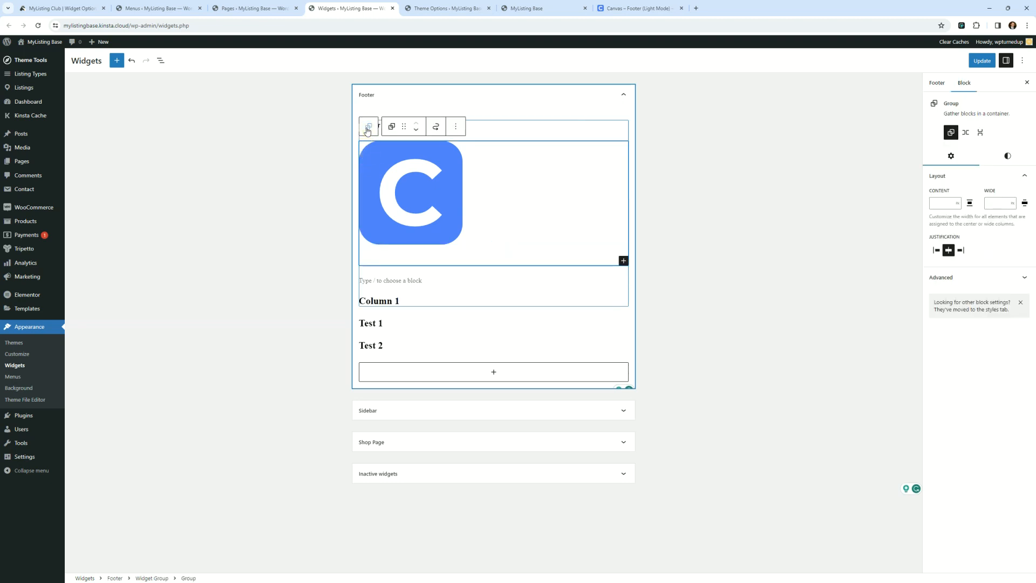
left_click(623, 262)
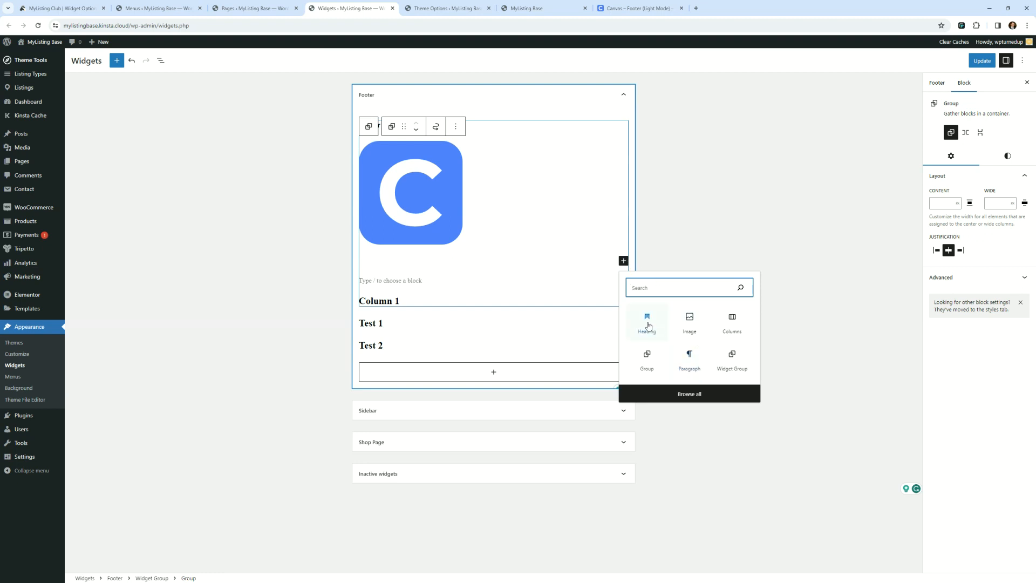
left_click(648, 326)
left_click(386, 263)
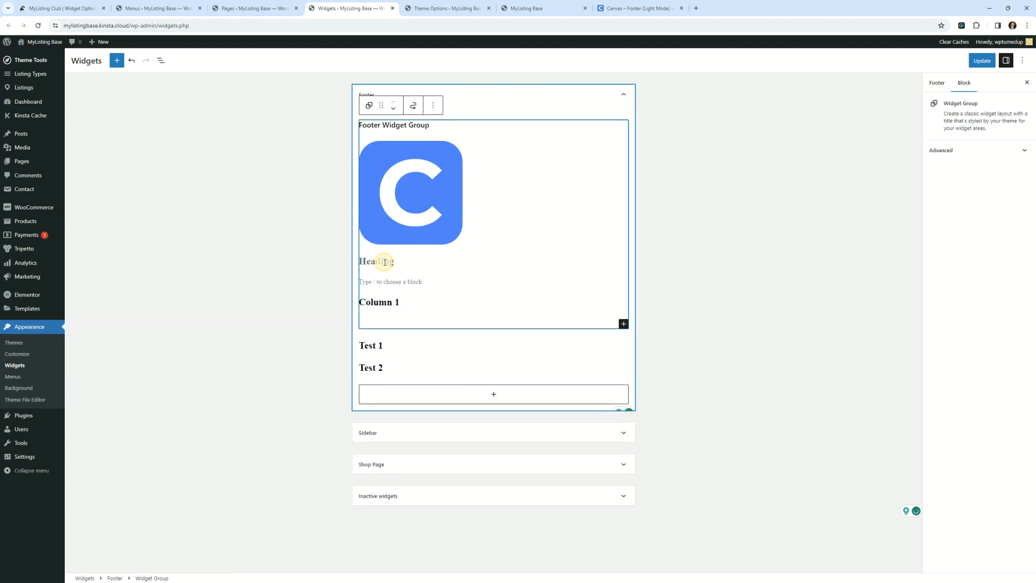
left_click(386, 264)
right_click(411, 258)
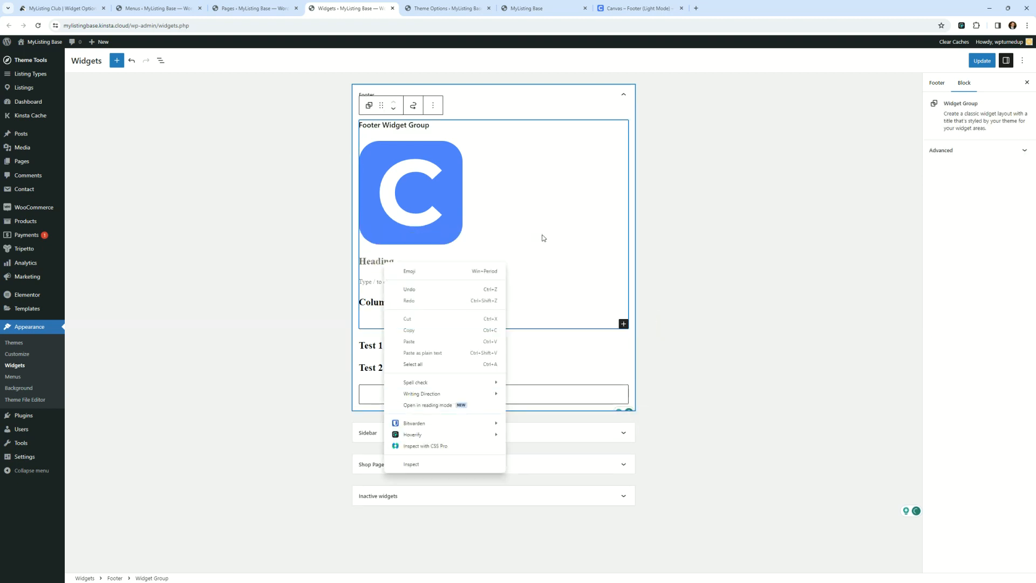
left_click(581, 270)
left_click(399, 263)
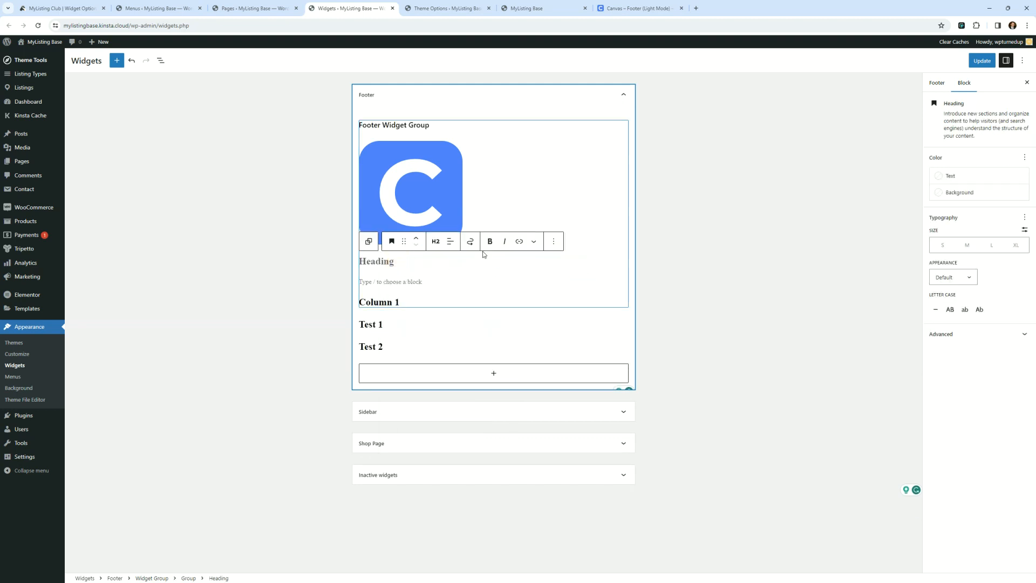
left_click(553, 241)
left_click(575, 448)
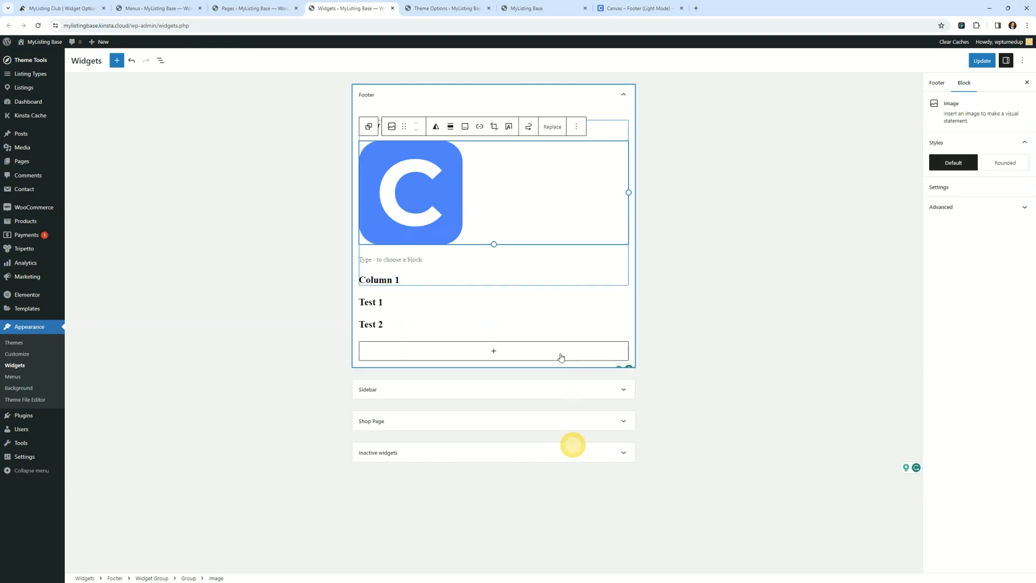
left_click(582, 283)
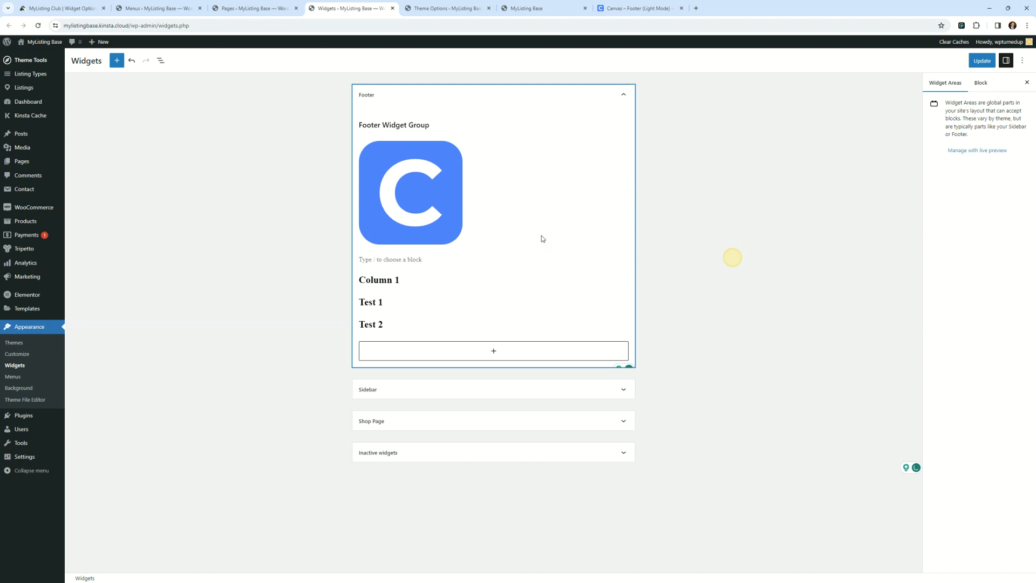
- Add an empty paragraph block after the image inside its inner Group block
left_click(382, 147)
left_click(368, 128)
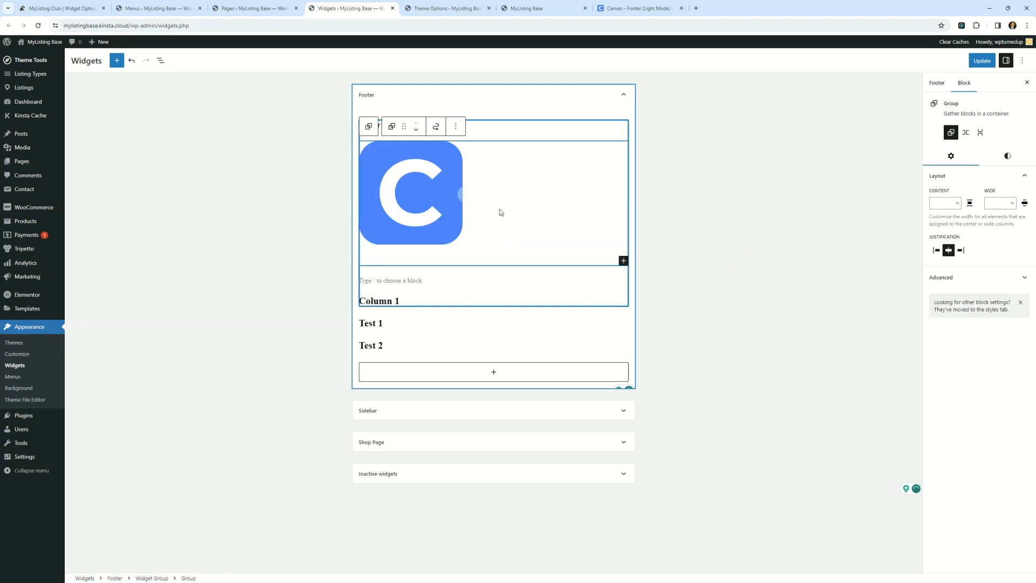
left_click(624, 262)
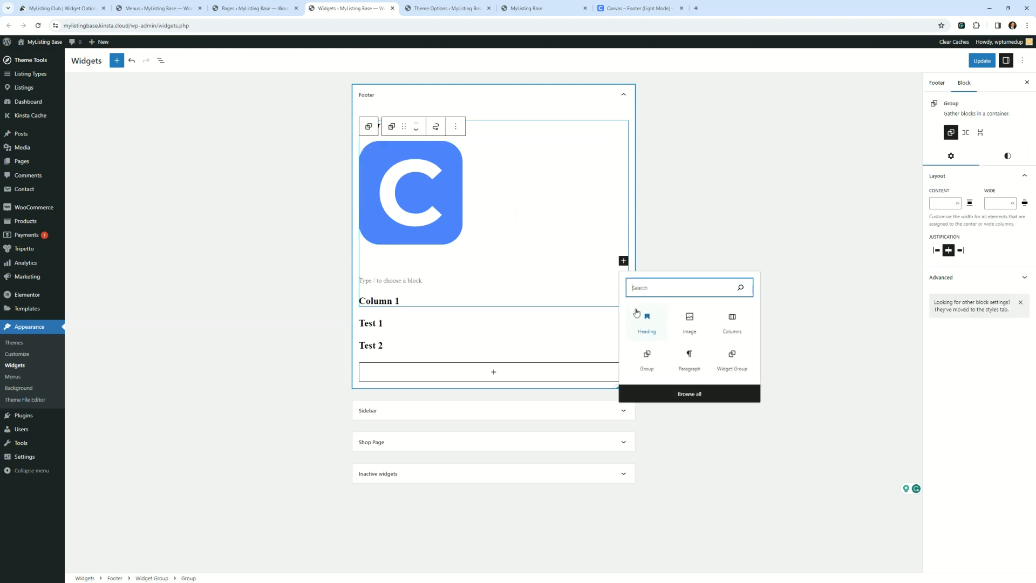
left_click(685, 205)
left_click(385, 146)
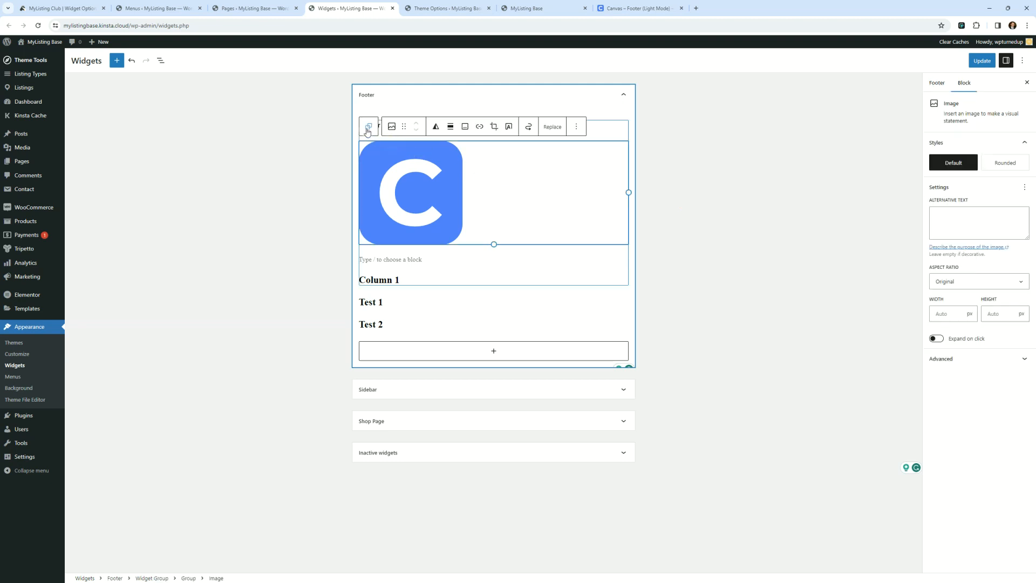
left_click(576, 128)
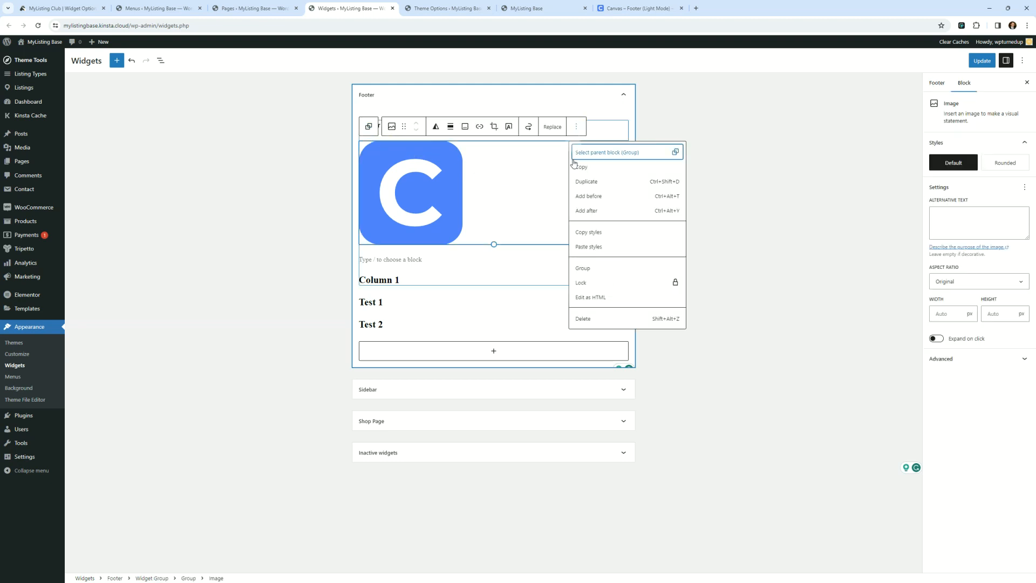
left_click(593, 212)
- Delete the entire Footer Widget Group, including its image, empty paragraphs and "Column 1" heading
left_click(405, 258)
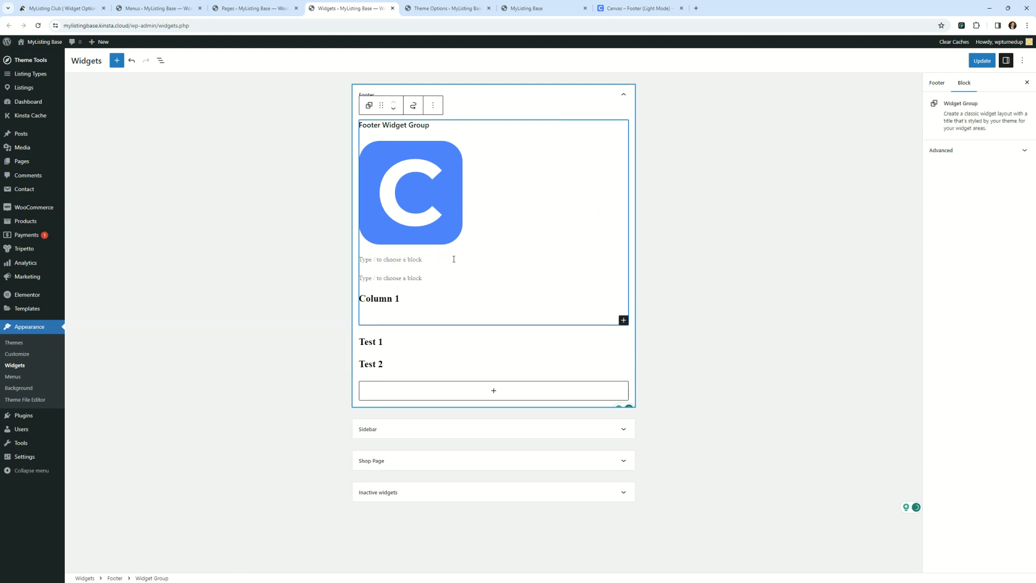
left_click(394, 284)
left_click(395, 281)
left_click(463, 250)
left_click(398, 278)
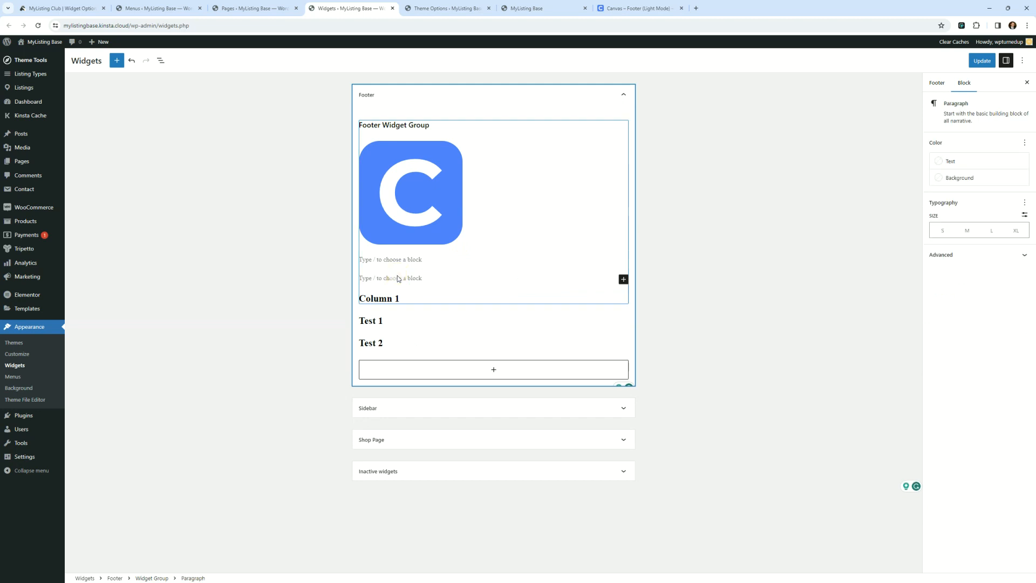
left_click(398, 276)
left_click(464, 274)
left_click(429, 275)
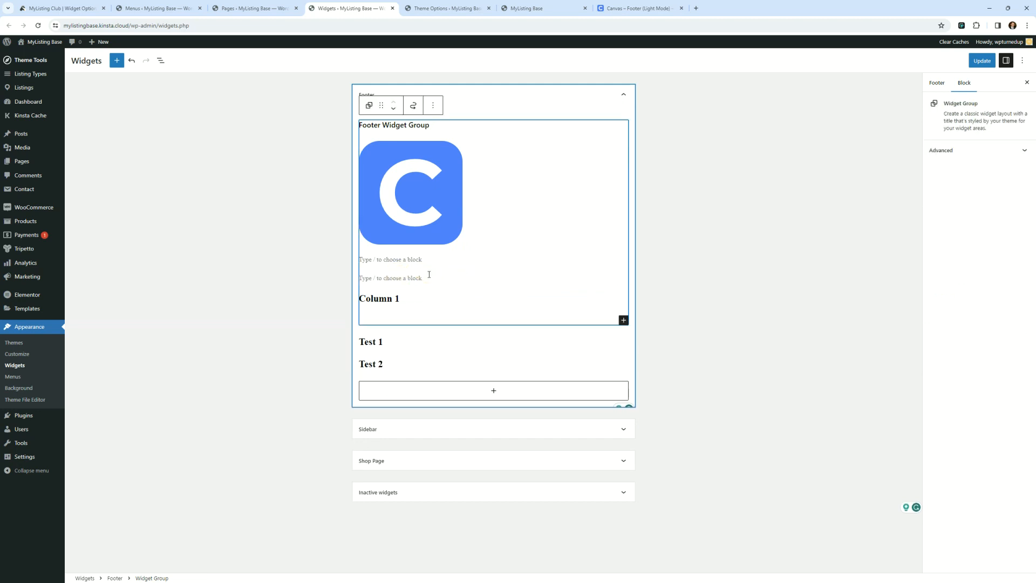
key("Delete")
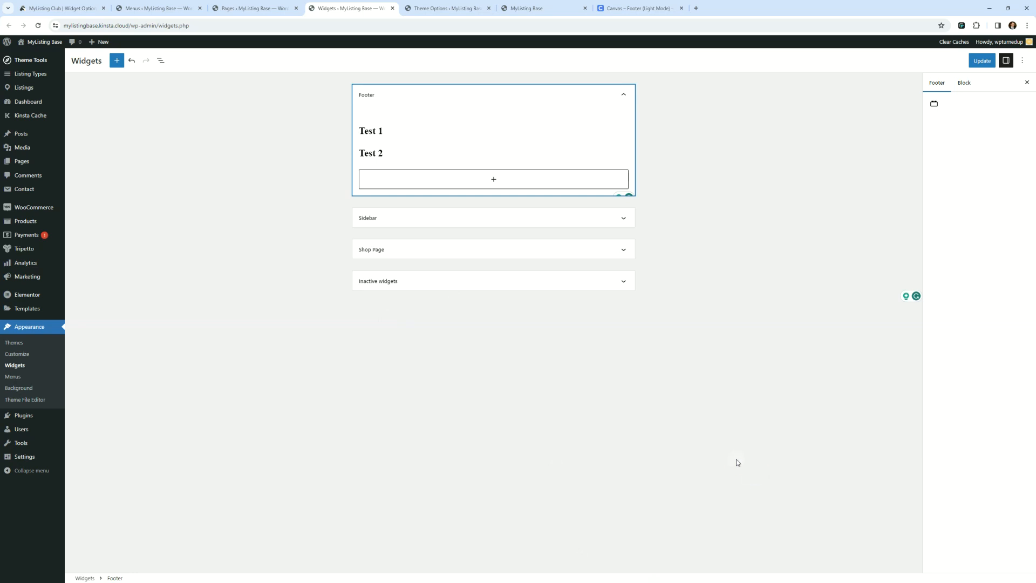
- Delete the "Test 1" and "Test 2" heading blocks from the Footer widget area
left_click(710, 468)
left_click(507, 132)
left_click(531, 111)
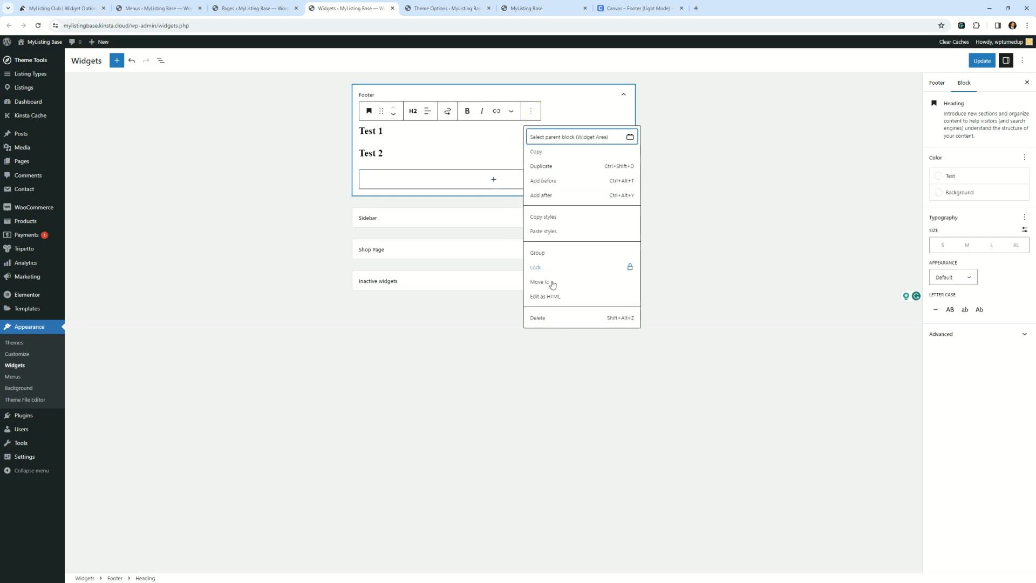
left_click(553, 319)
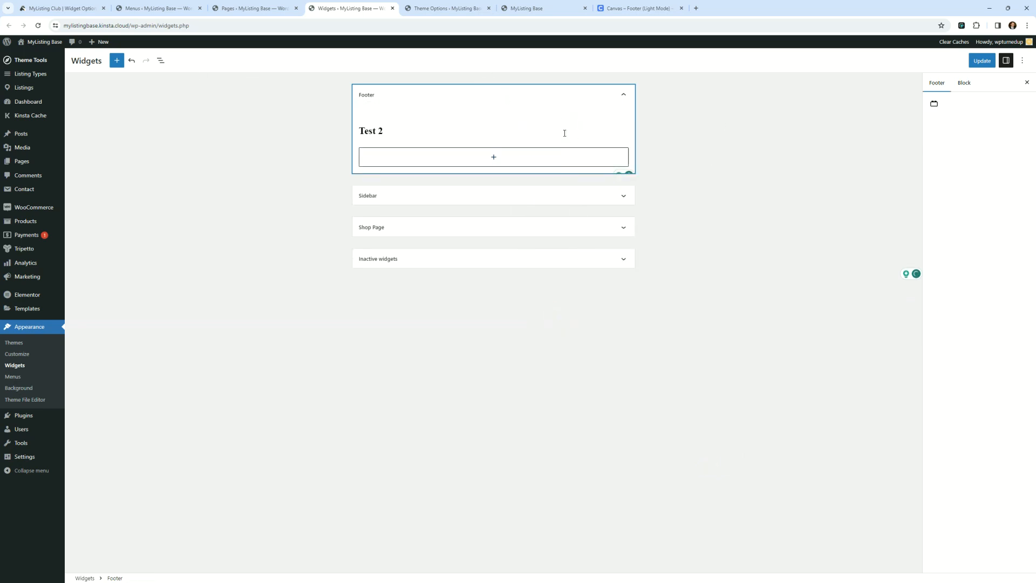
left_click(531, 110)
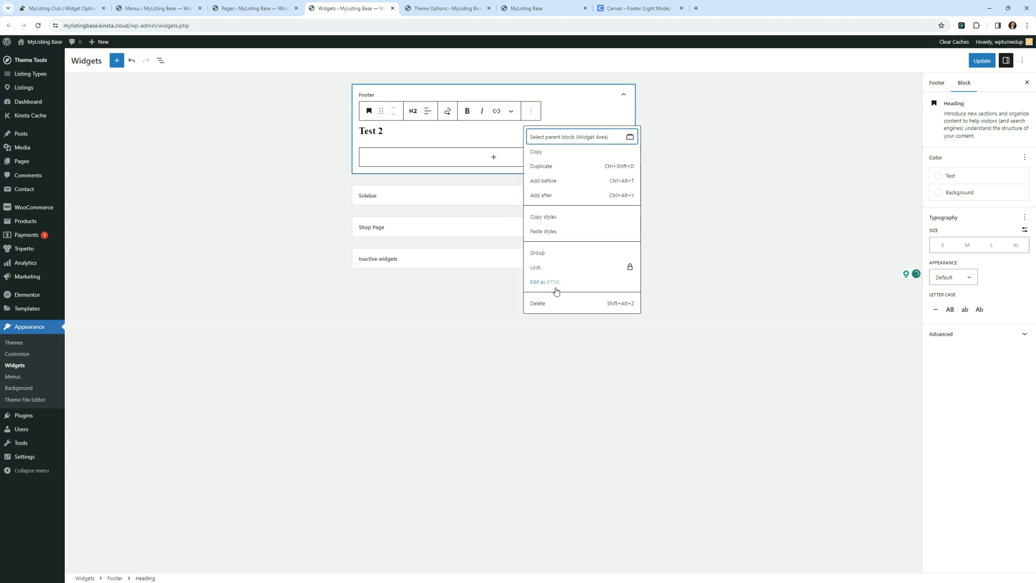
left_click(554, 304)
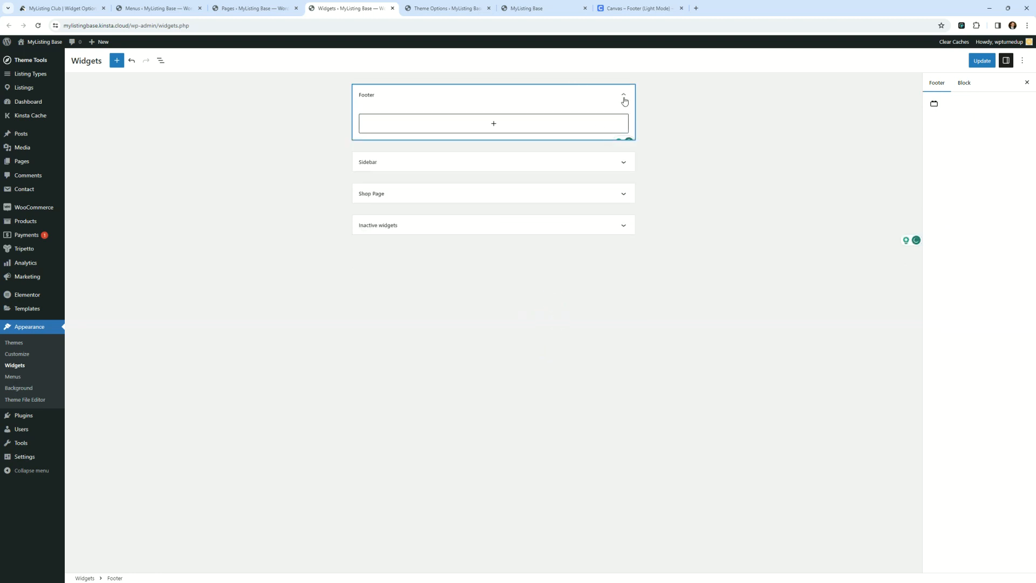
left_click(689, 363)
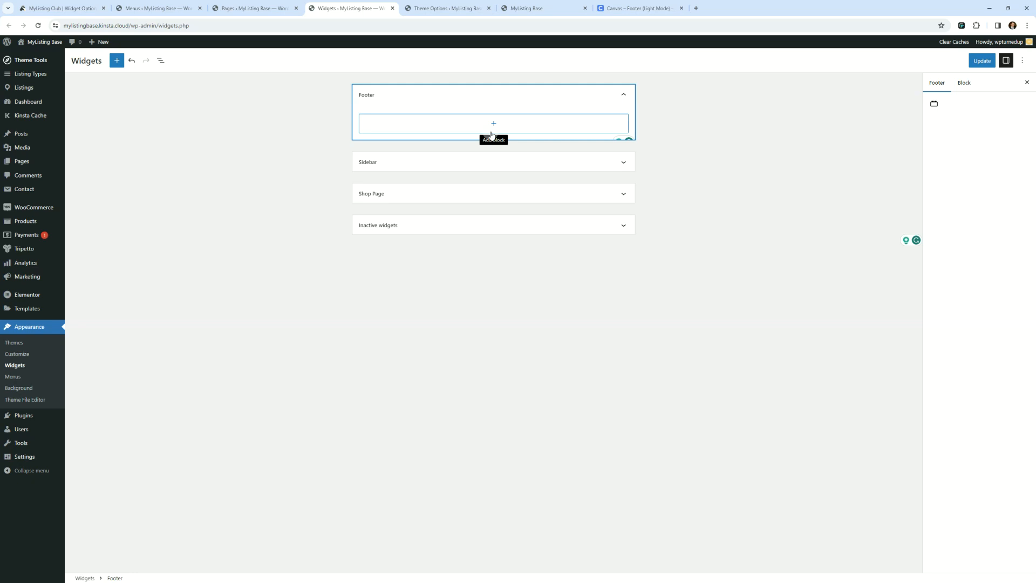
left_click(559, 343)
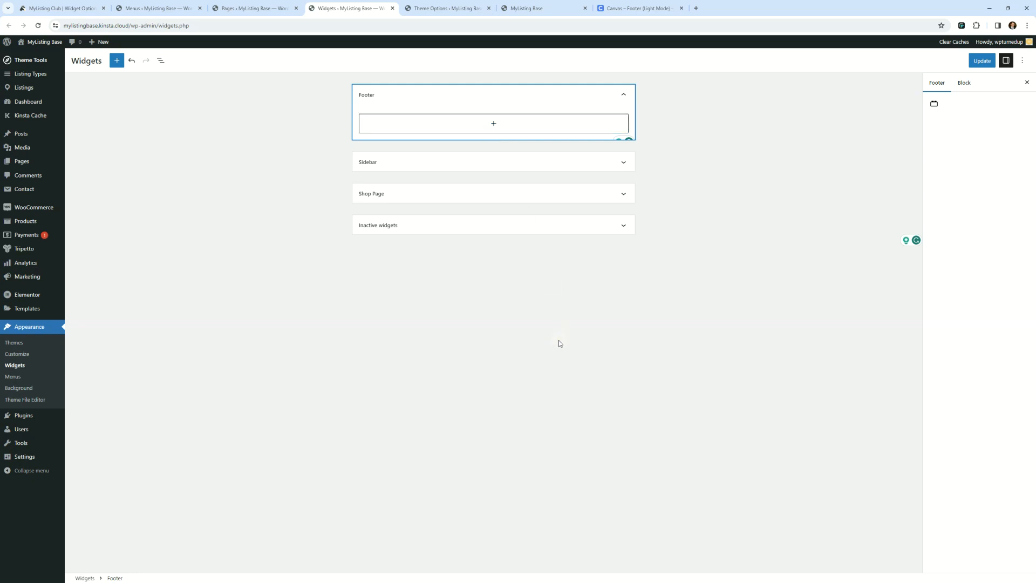
left_click(439, 9)
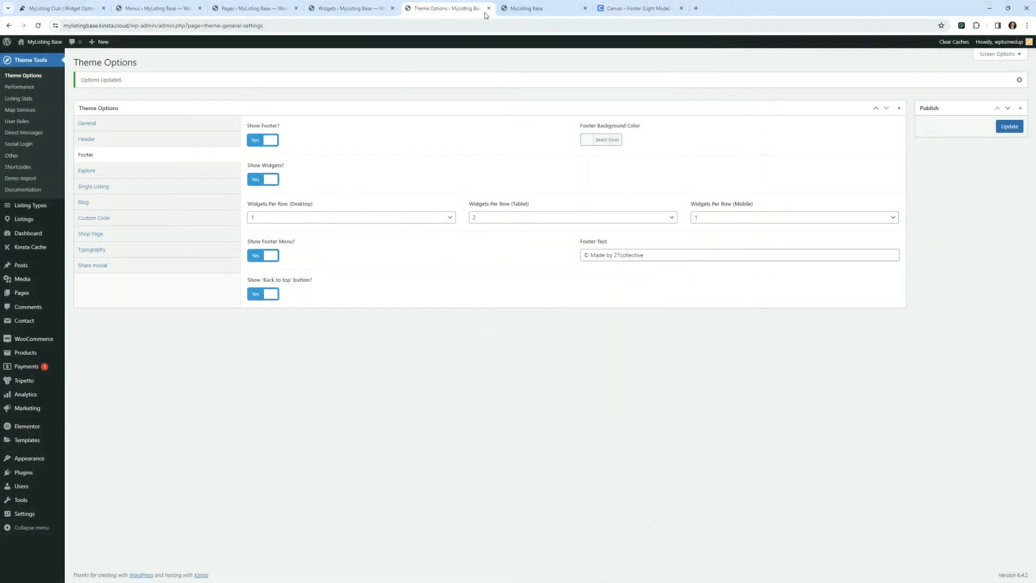
left_click(524, 8)
left_click(626, 8)
left_click(349, 8)
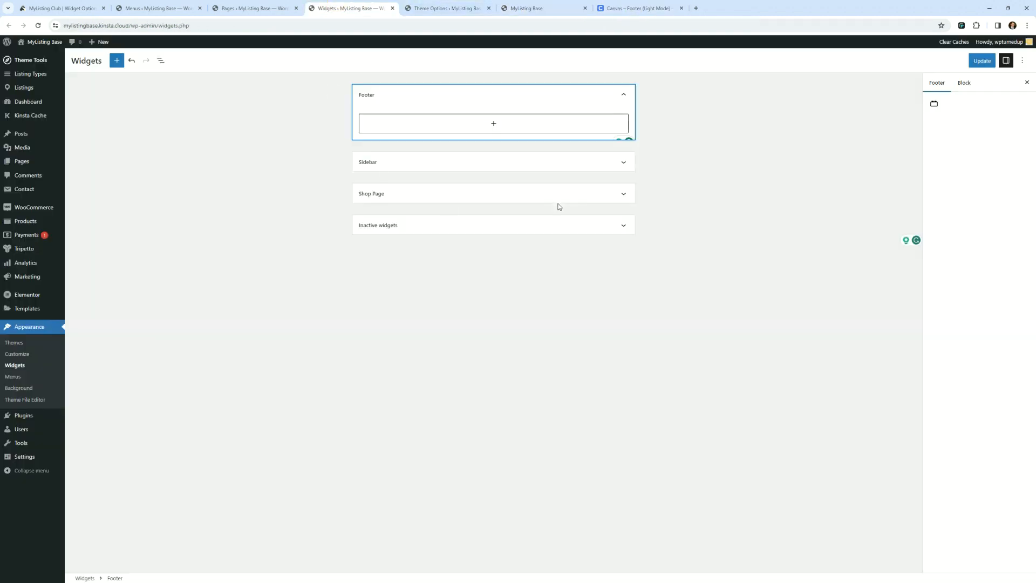
- Add a new Widget Group to the empty Footer area and insert an Image block inside it
left_click(524, 123)
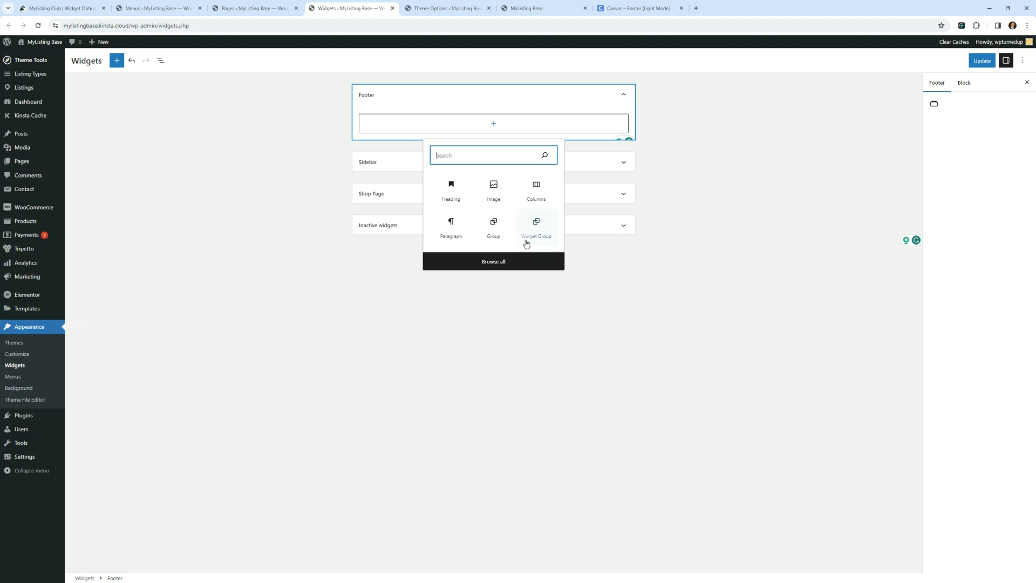
left_click(527, 233)
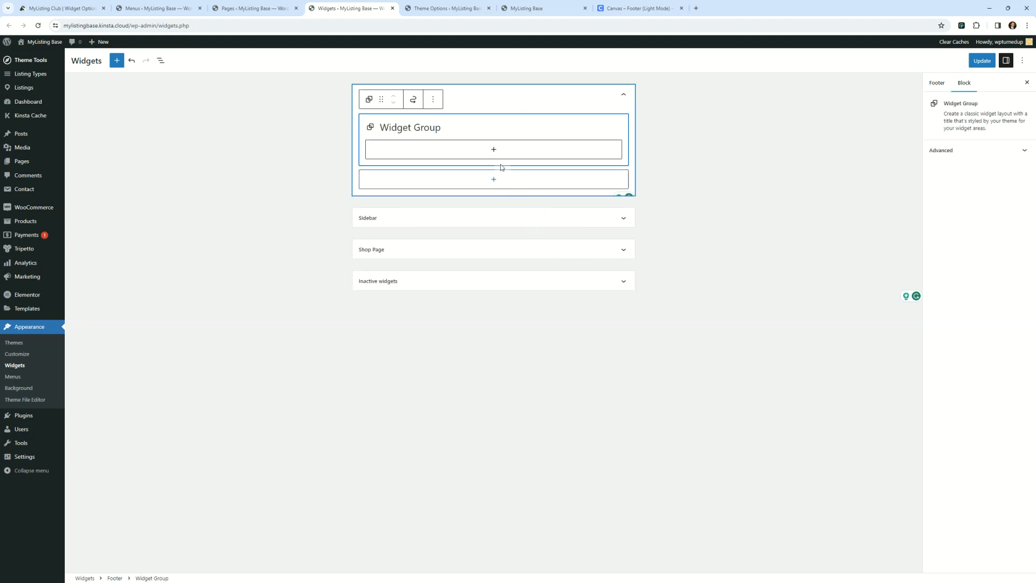
left_click(494, 154)
left_click(497, 211)
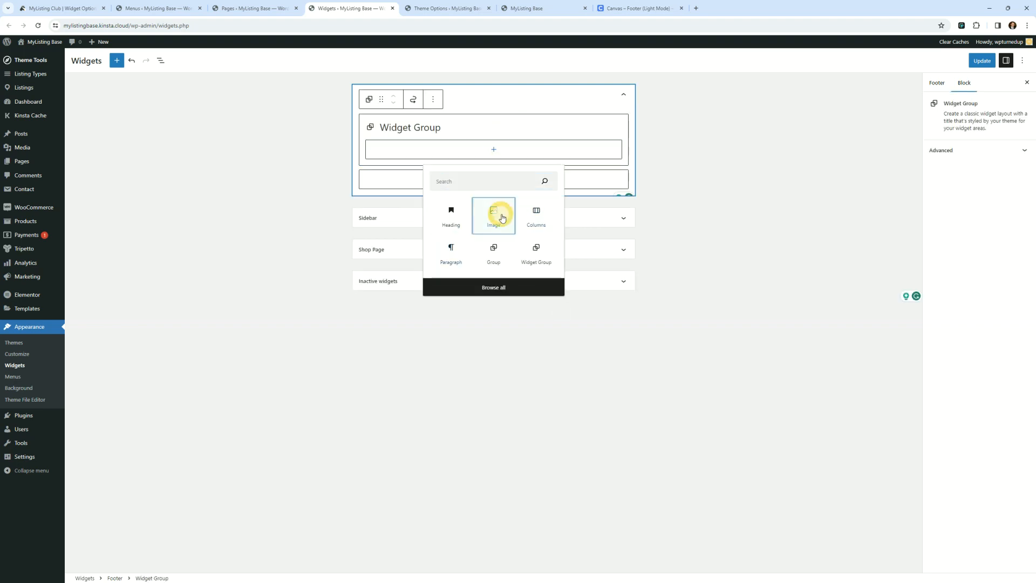
left_click(509, 205)
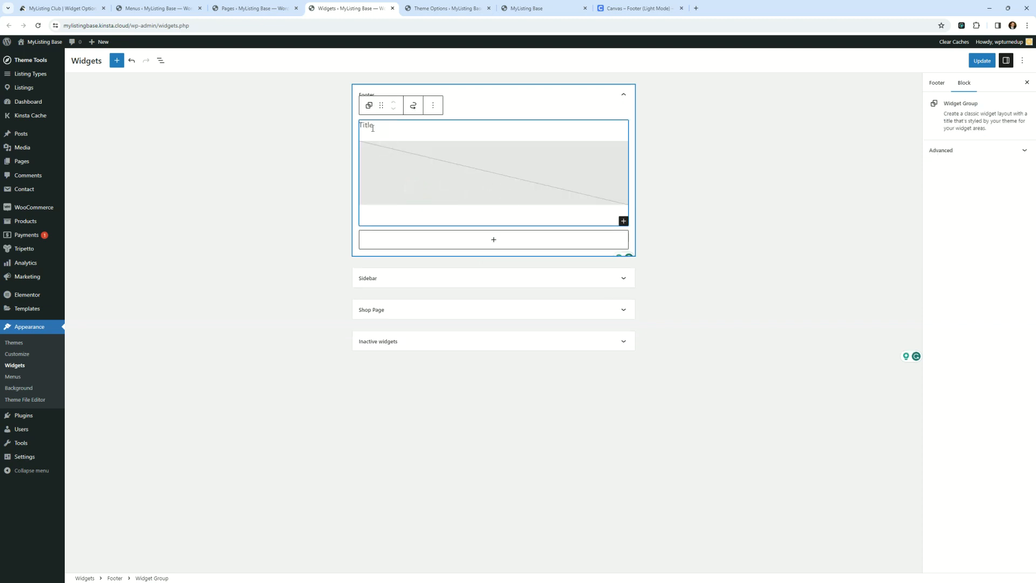
left_click(443, 171)
left_click(422, 181)
left_click(409, 191)
left_click(416, 189)
left_click(446, 188)
left_click(407, 187)
left_click(410, 187)
left_click(419, 187)
left_click(711, 228)
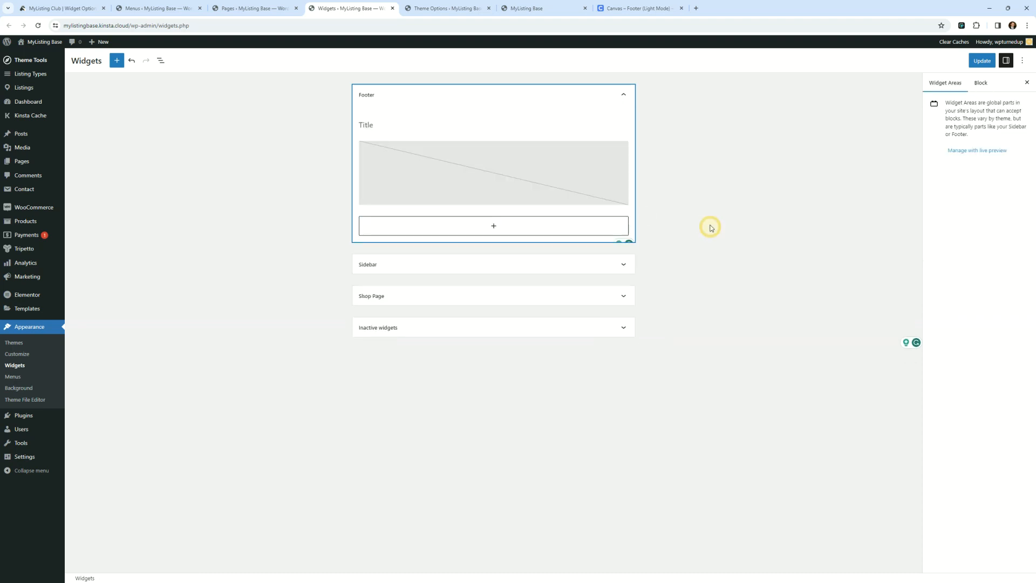
left_click(549, 171)
left_click(491, 127)
left_click(513, 322)
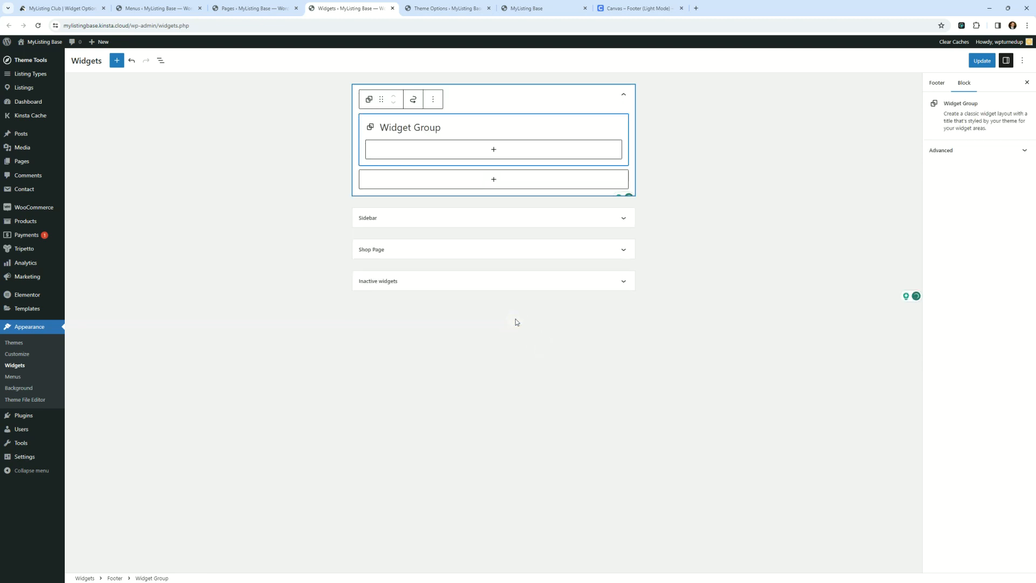
left_click(555, 146)
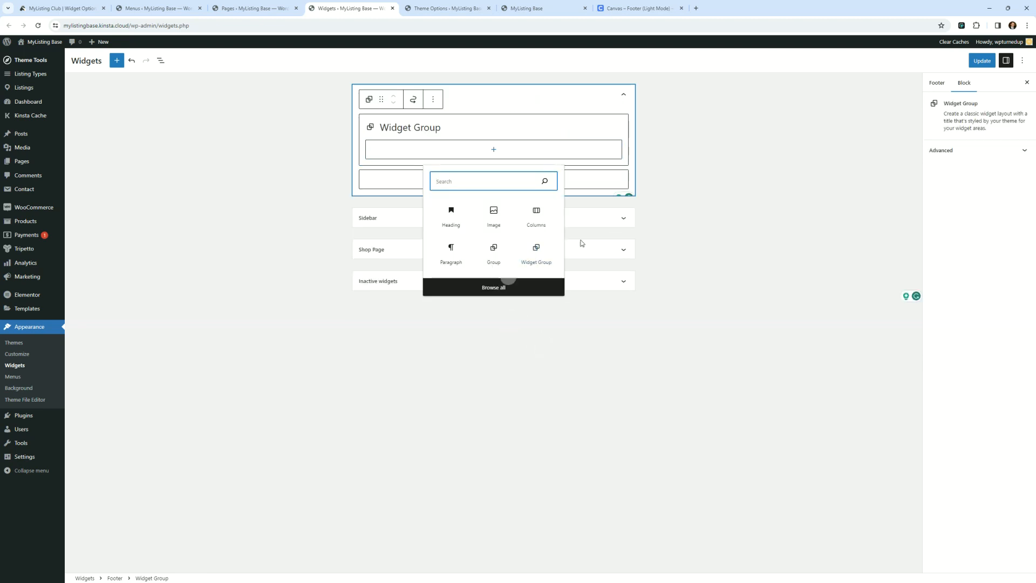
left_click(698, 230)
- Delete the Widget Group block from the Footer widget area and save the widgets
left_click(535, 132)
left_click(433, 99)
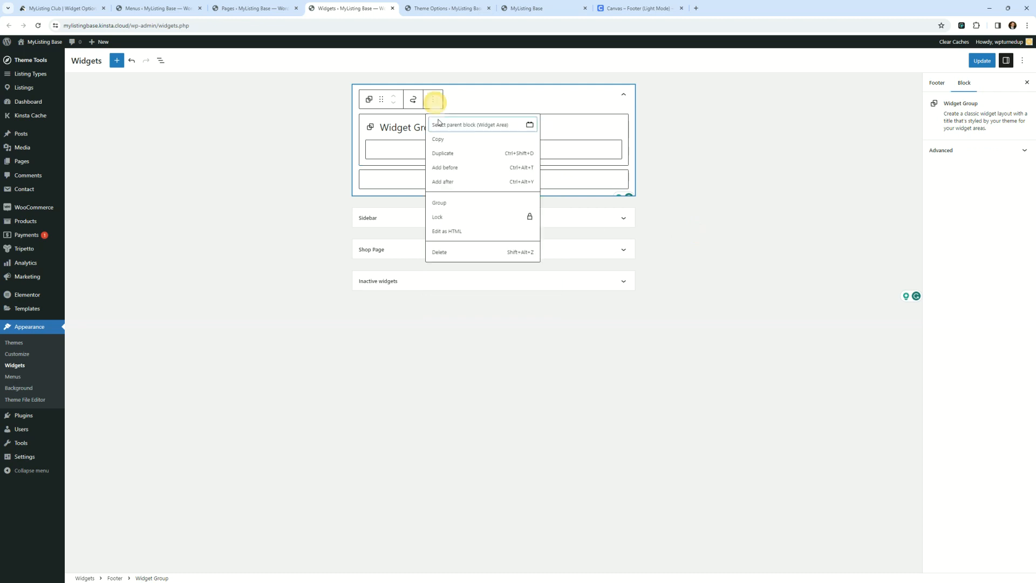
left_click(459, 256)
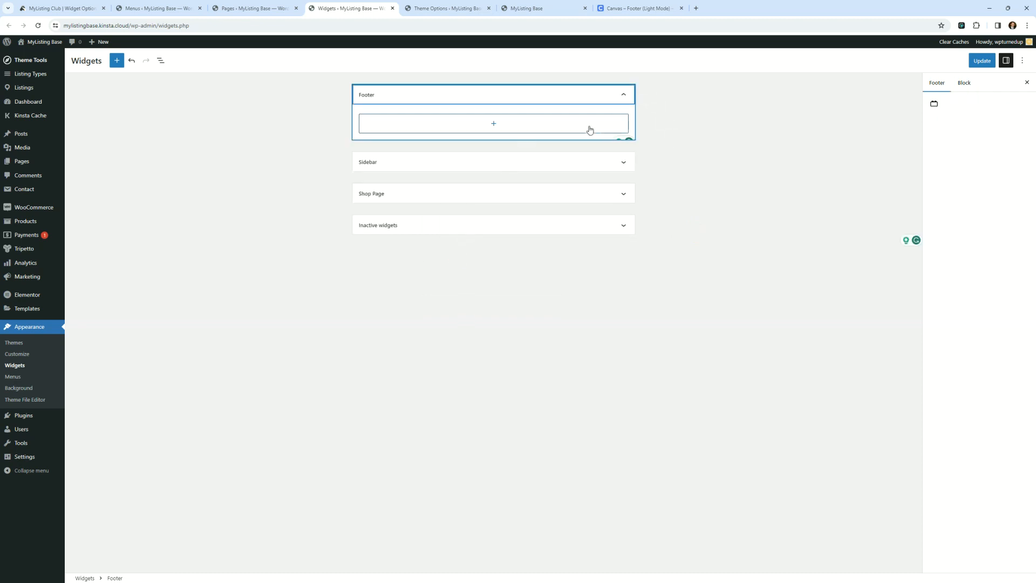
left_click(983, 60)
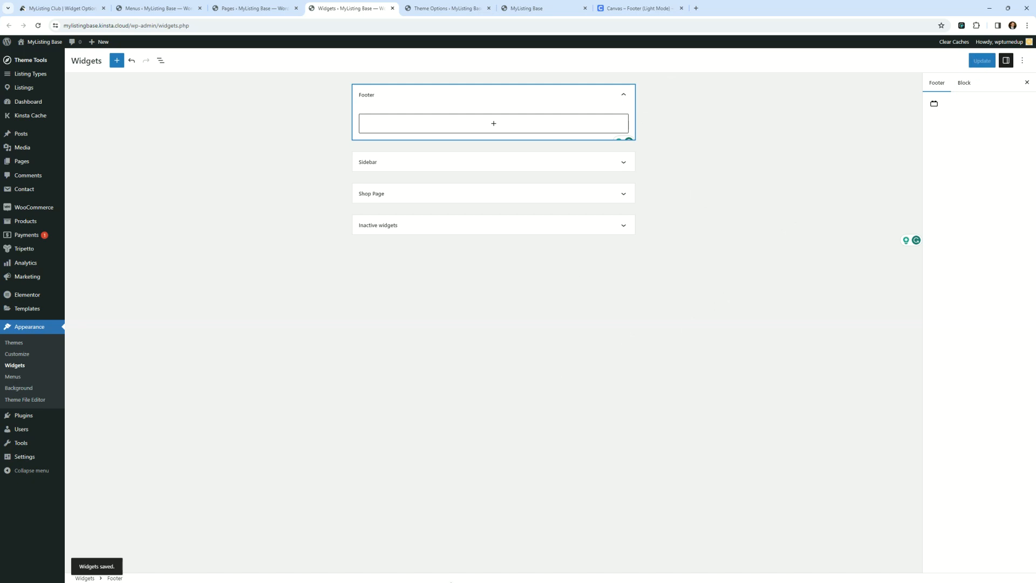
- Check the live site's footer and the theme's footer options, and activate the Widget Options - Extended plugin from the installed plugins
left_click(548, 8)
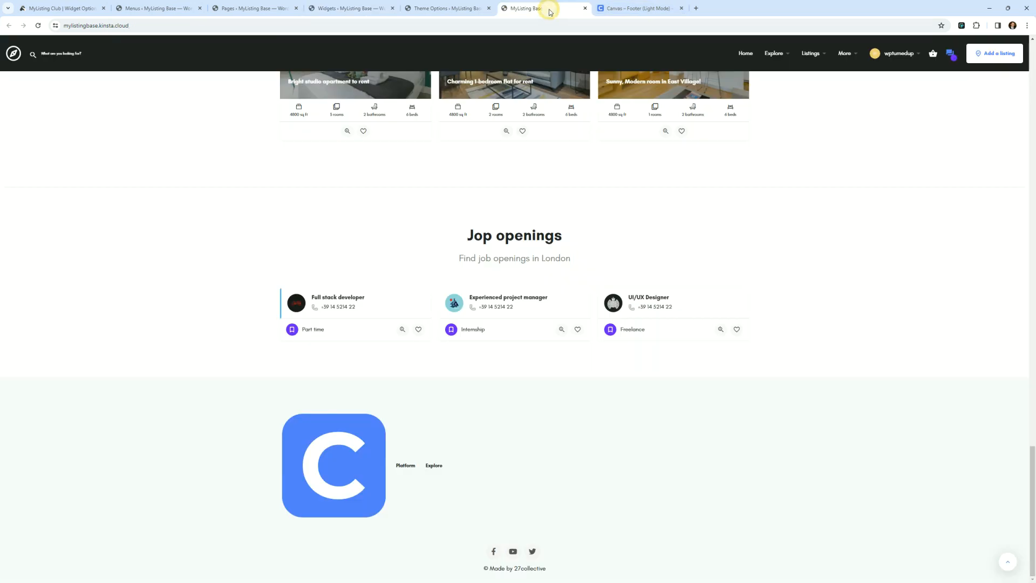
left_click(446, 8)
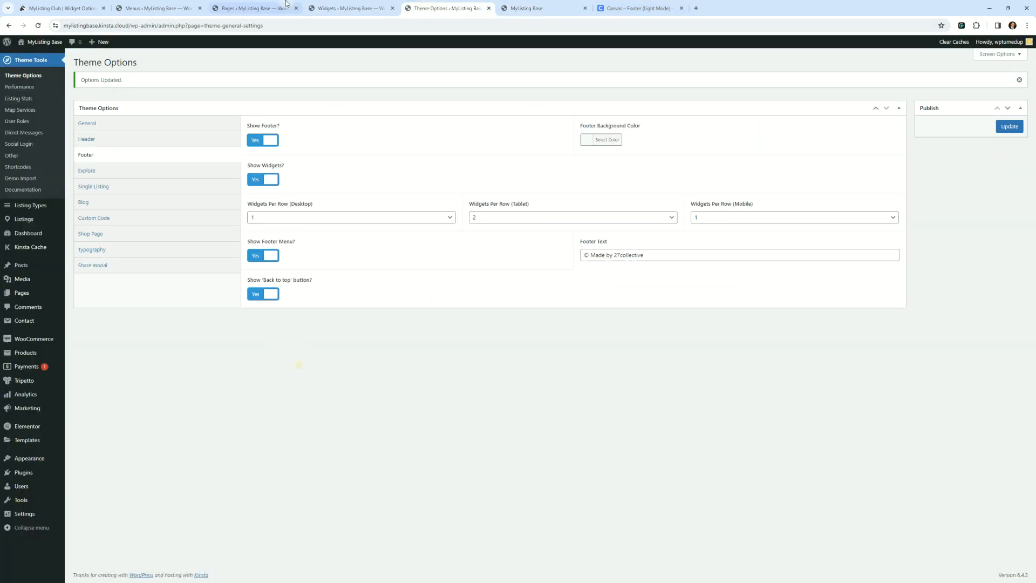
left_click(327, 8)
left_click(257, 6)
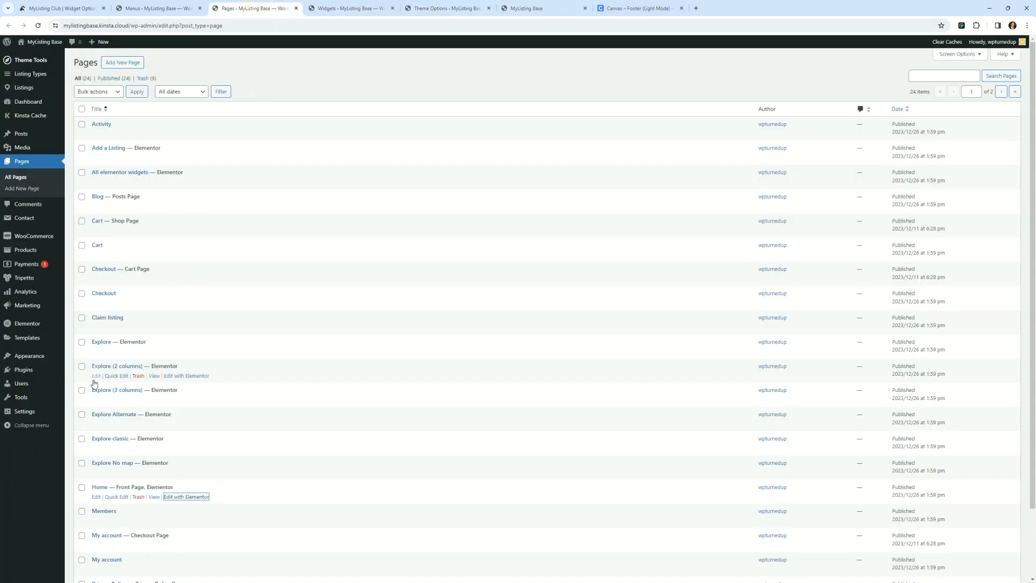
left_click(32, 372)
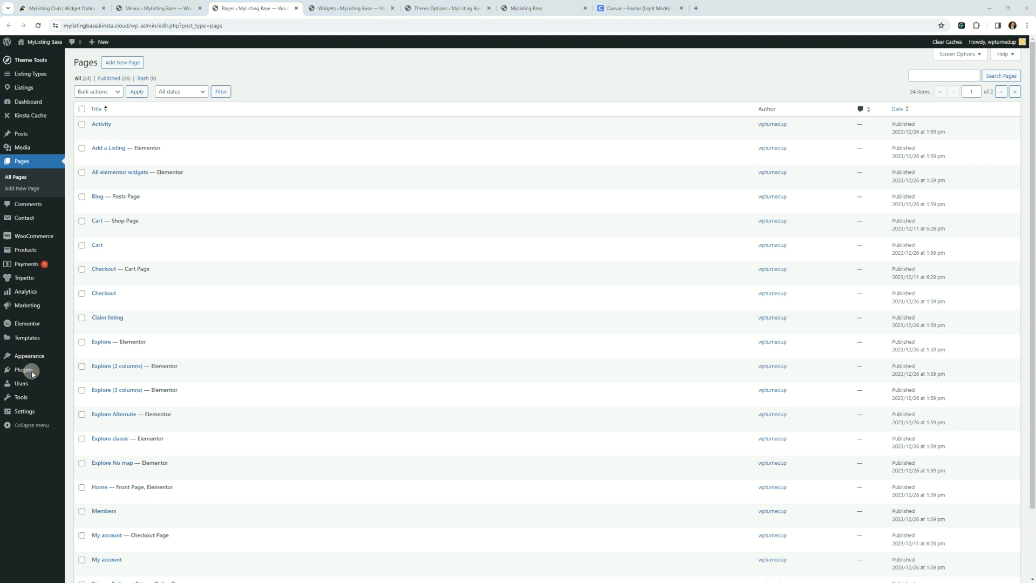
left_click(28, 369)
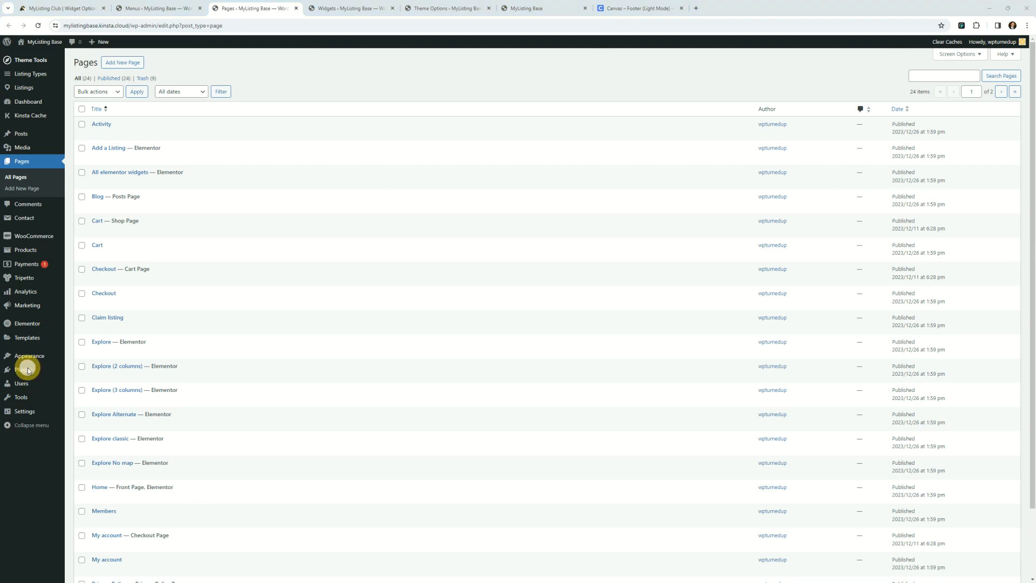
left_click(21, 205)
left_click(18, 171)
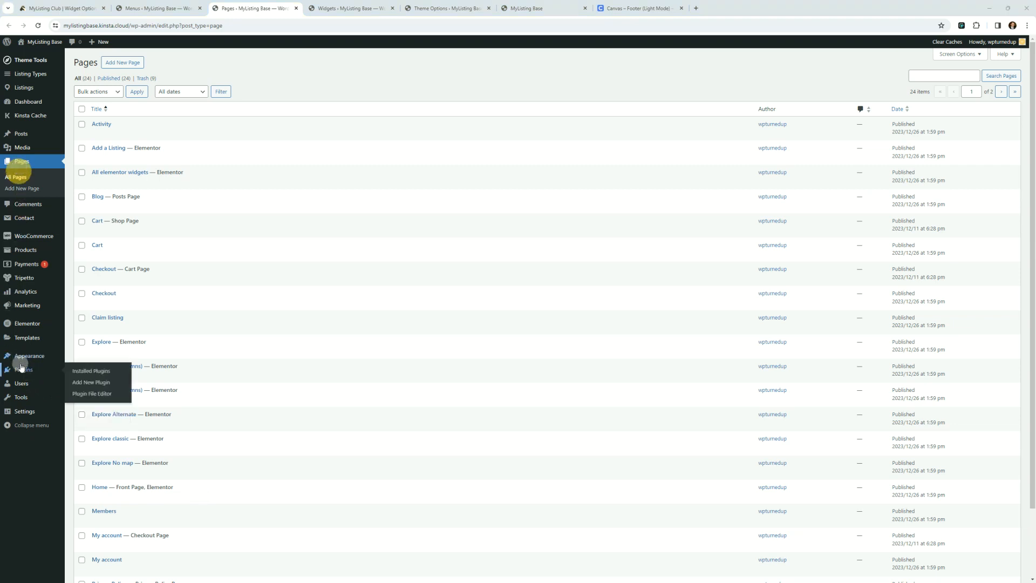
left_click(22, 369)
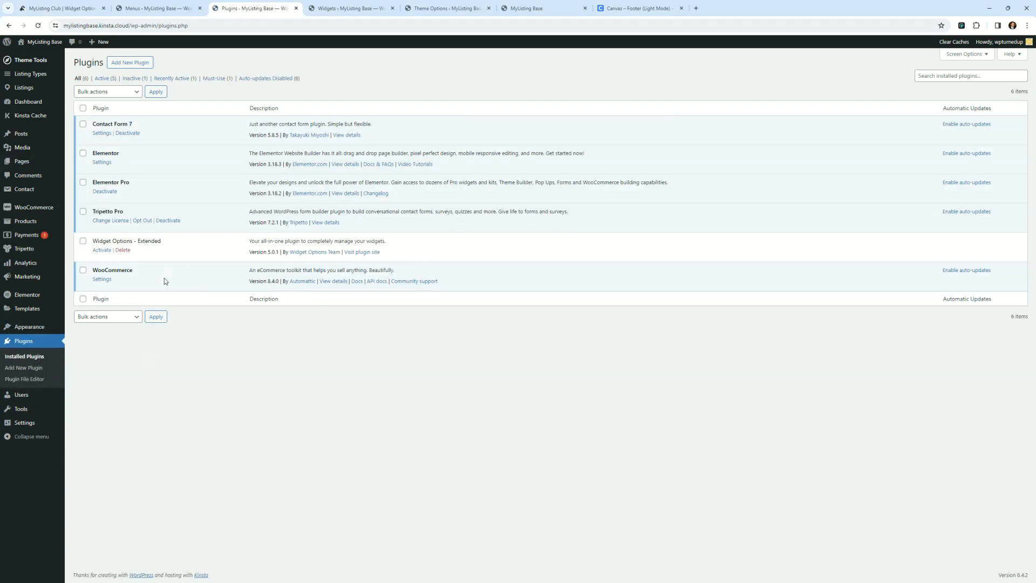
left_click(102, 250)
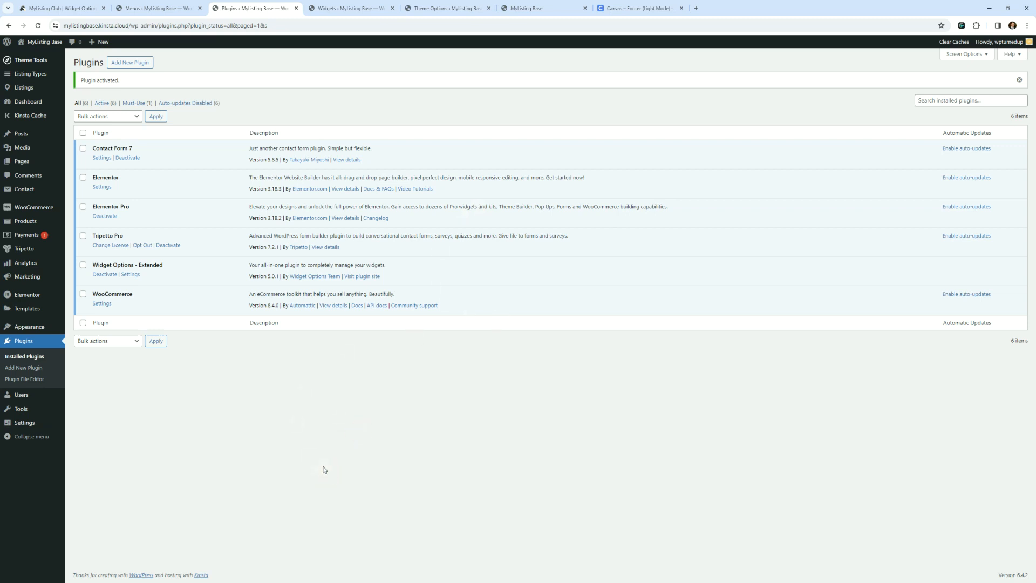
- Return to the Widgets page and reload it with the newly activated plugin
left_click(350, 8)
left_click(38, 26)
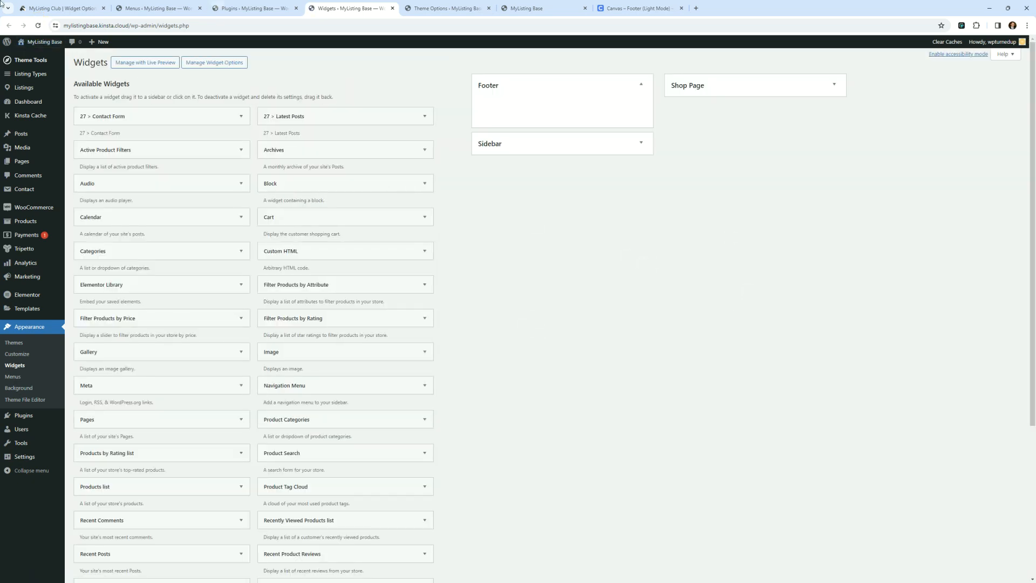
left_click(605, 257)
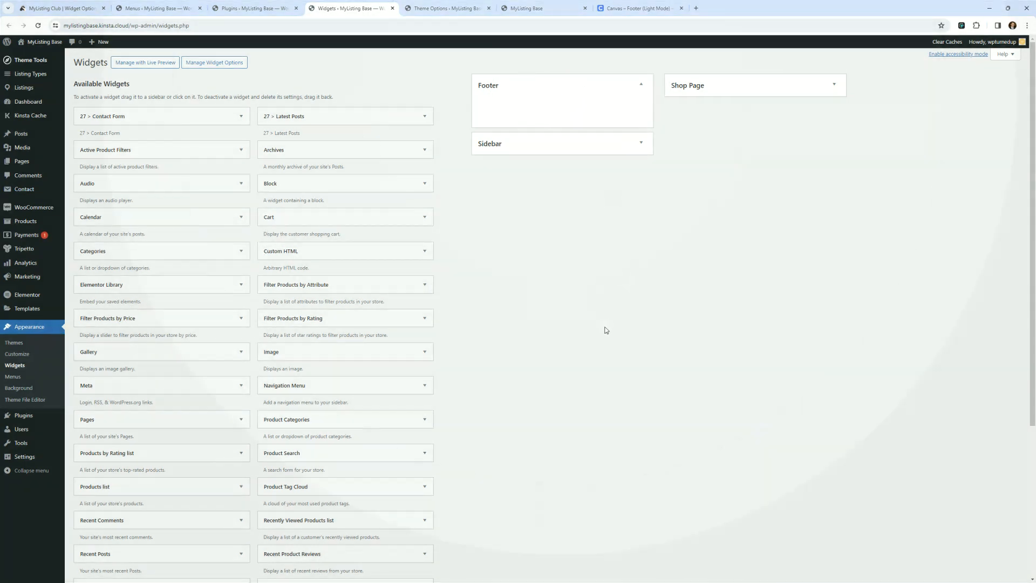
left_click(605, 327)
- Search the text of the Widgets page for "contain"
scroll(222, 261, "down", 3)
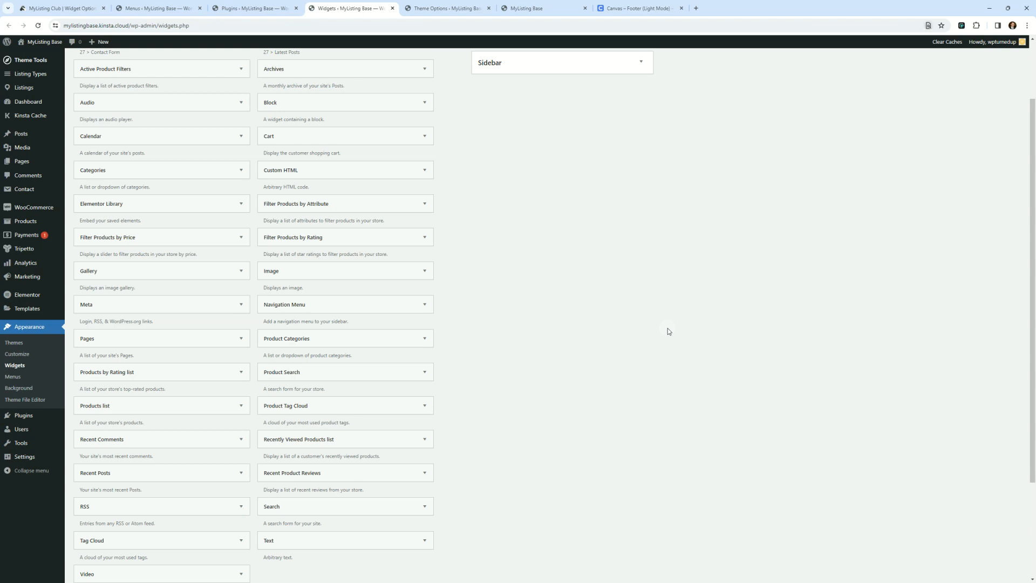
key("ctrl+f")
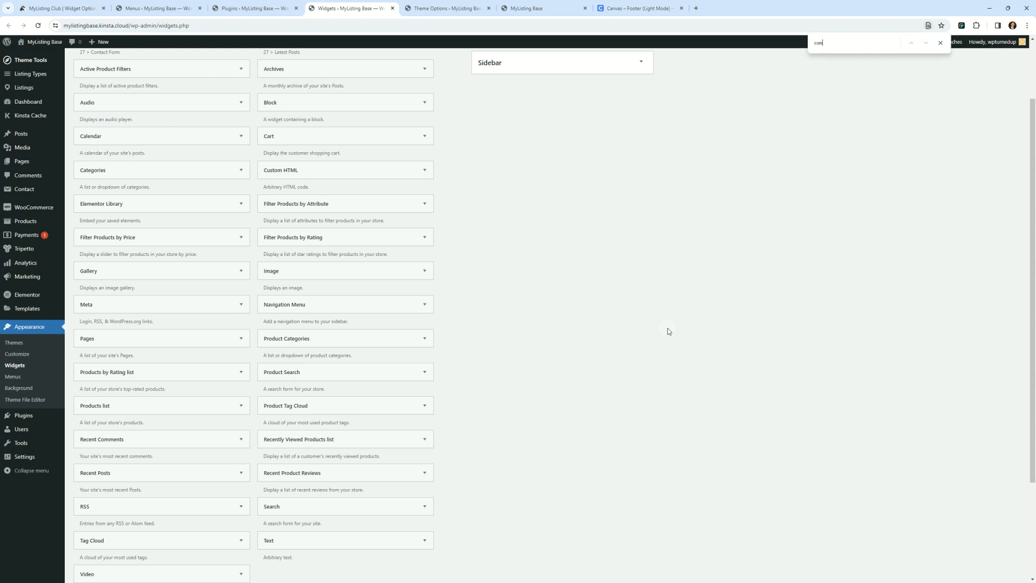
type("con")
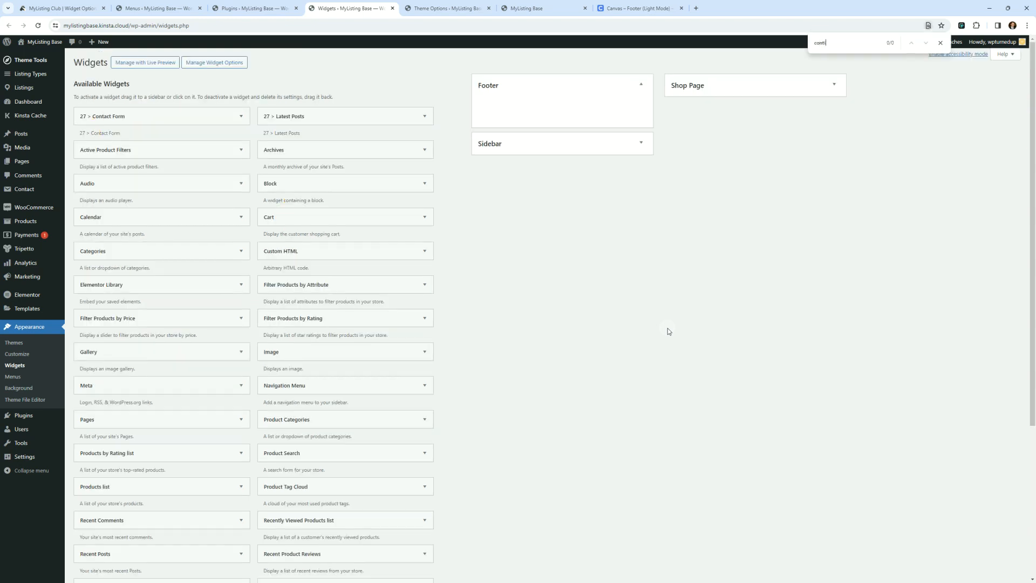
type("tain")
- Open the Widget Options management page in a new browser tab and place that tab before the Widgets tab
right_click(216, 66)
left_click(258, 73)
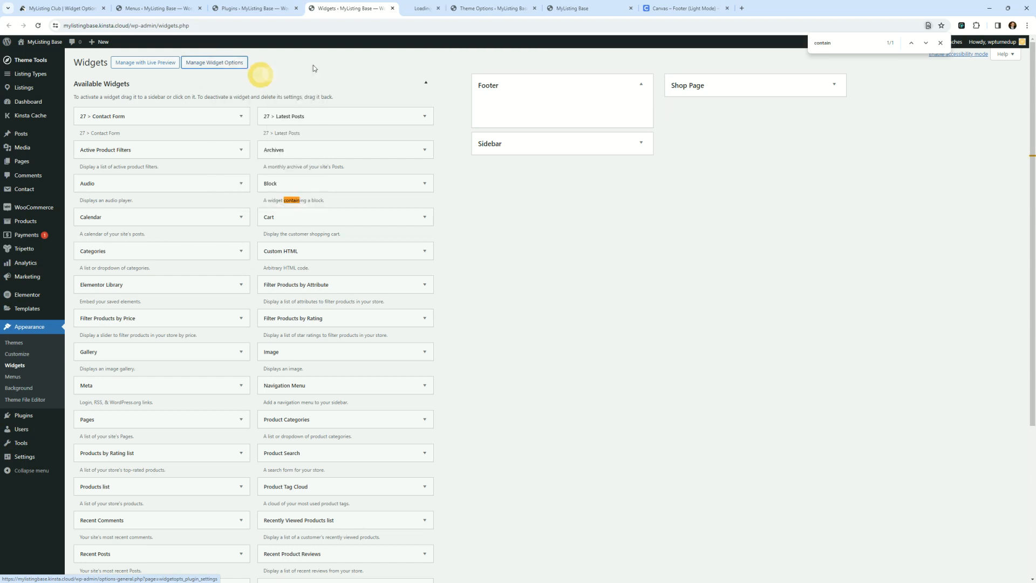
left_click_drag(448, 8, 322, 3)
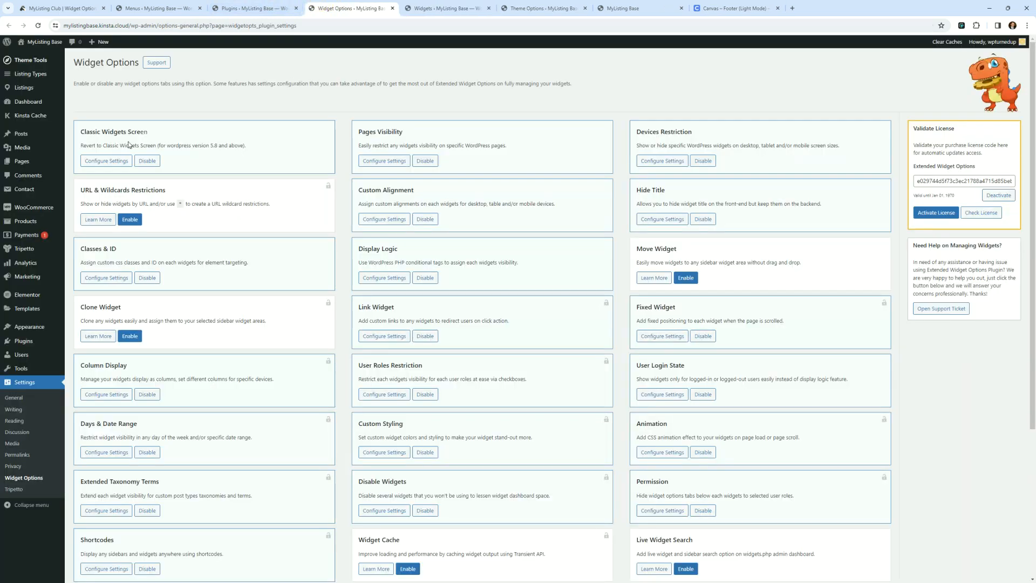
- Examine the Widget Options modules and which of them are enabled, from Classic Widgets Screen to the page builder supports
scroll(229, 176, "down", 1)
scroll(134, 188, "up", 1)
scroll(210, 260, "down", 1)
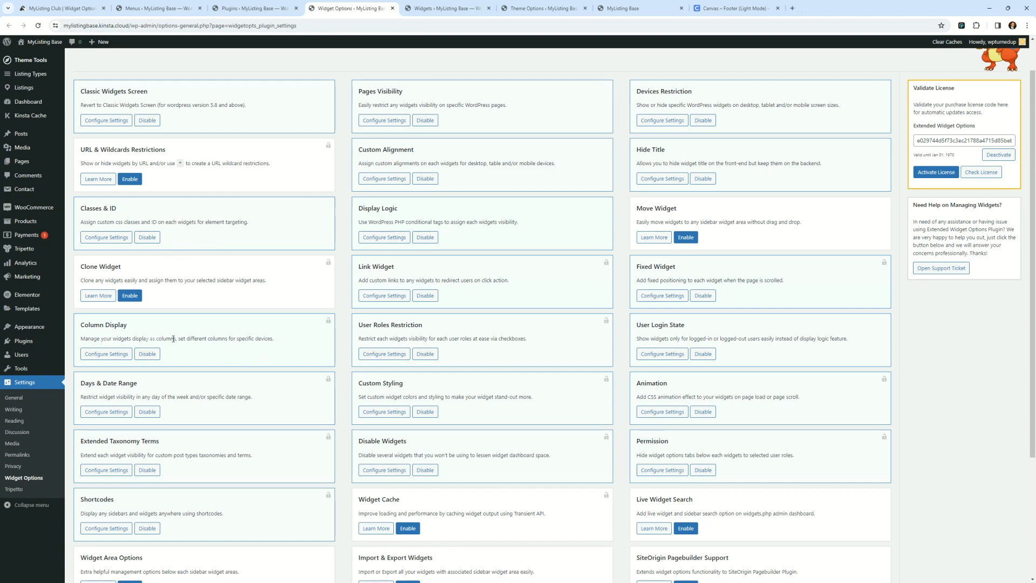
scroll(161, 351, "down", 1)
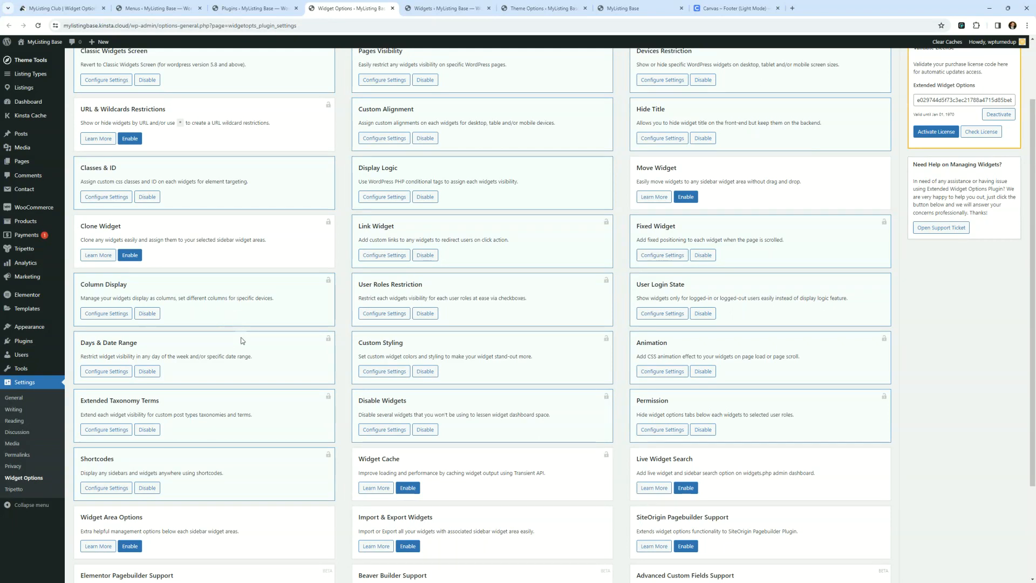
scroll(162, 451, "down", 3)
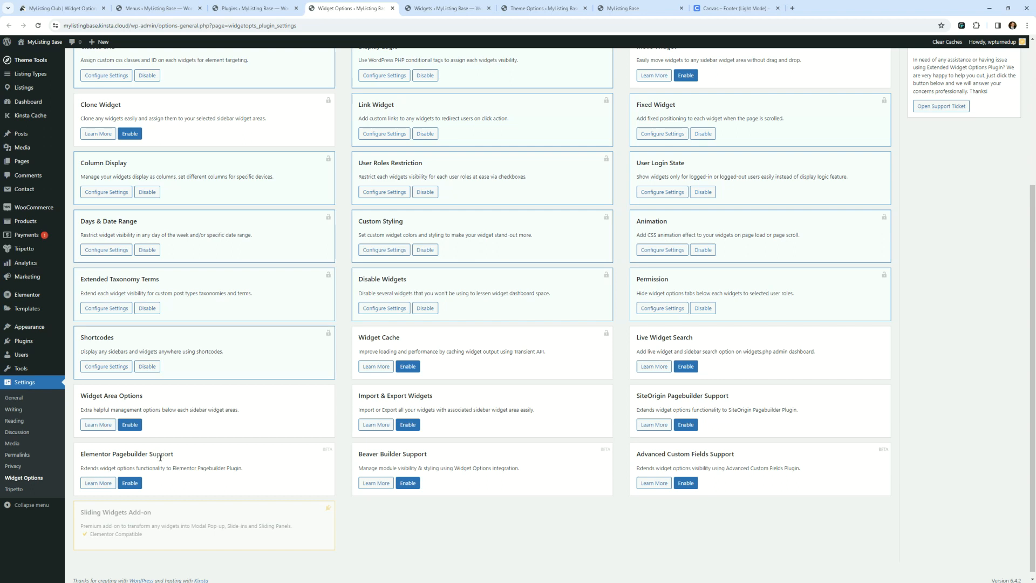
scroll(134, 448, "up", 4)
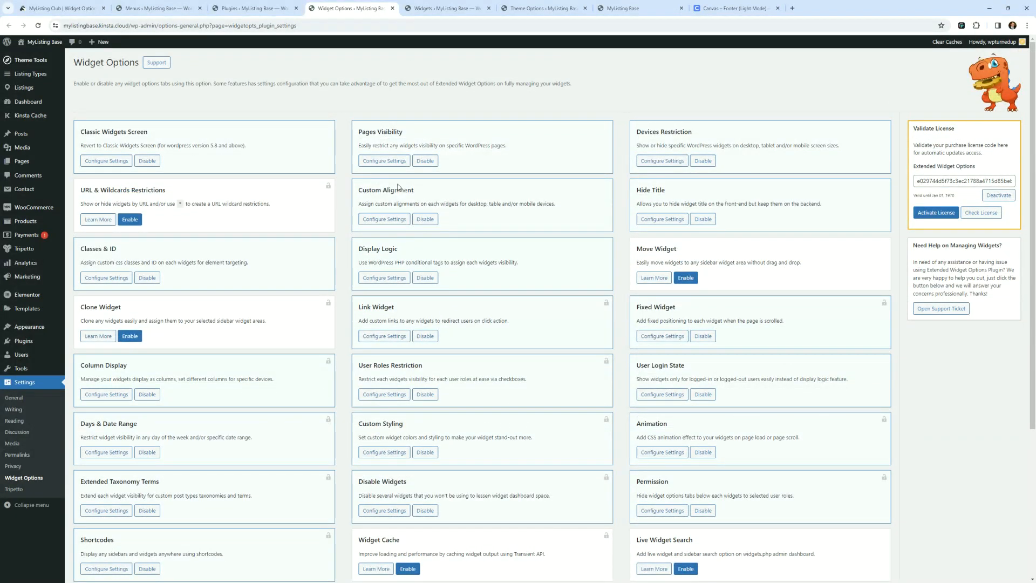
scroll(454, 265, "down", 1)
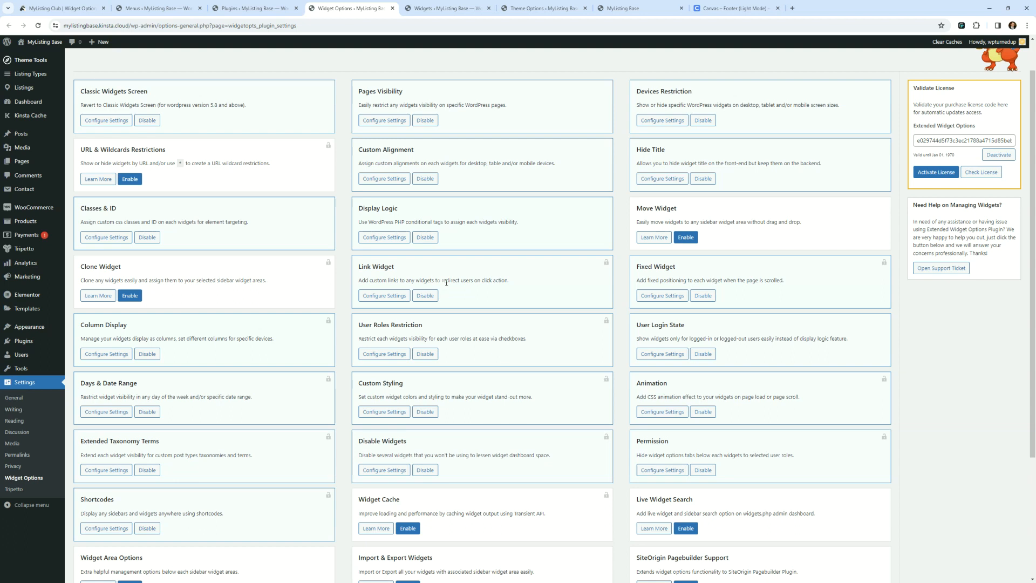
scroll(453, 286, "down", 4)
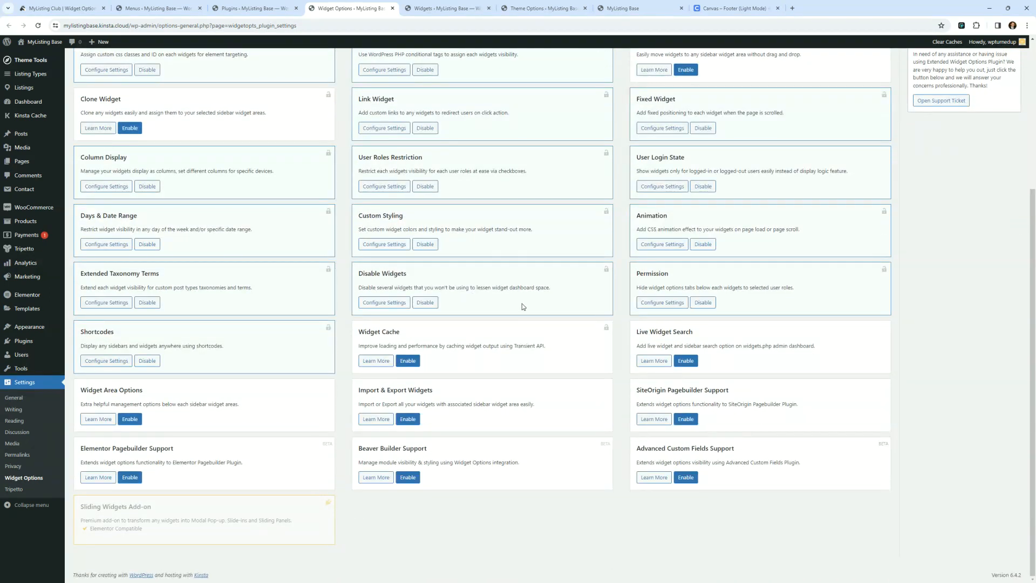
scroll(523, 310, "up", 5)
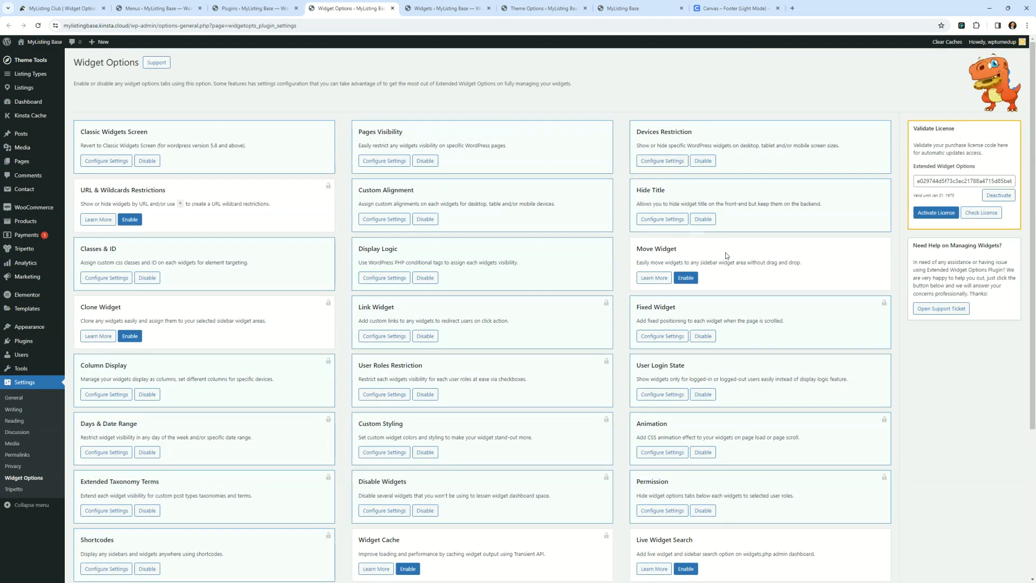
scroll(702, 259, "down", 2)
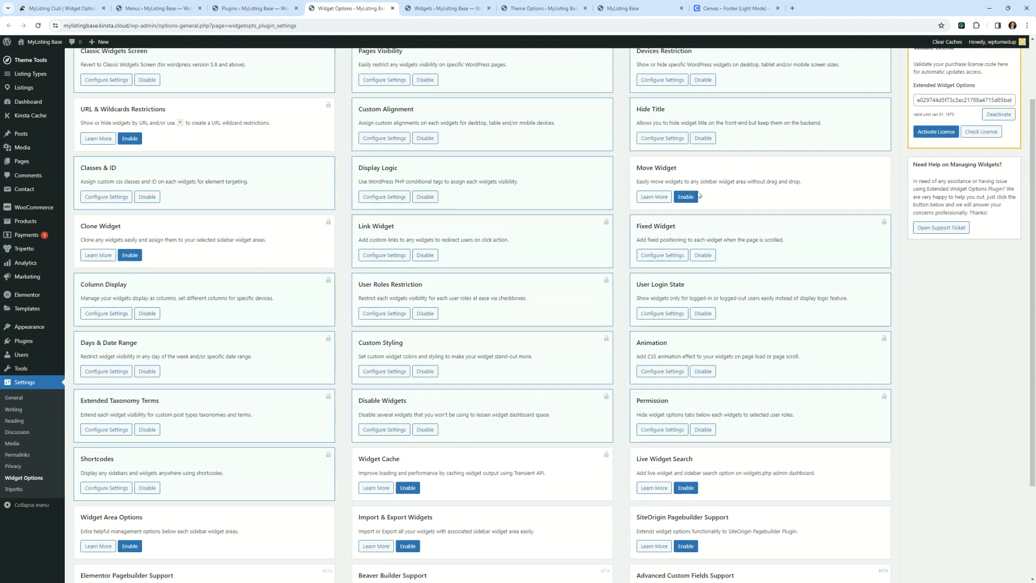
scroll(760, 270, "down", 3)
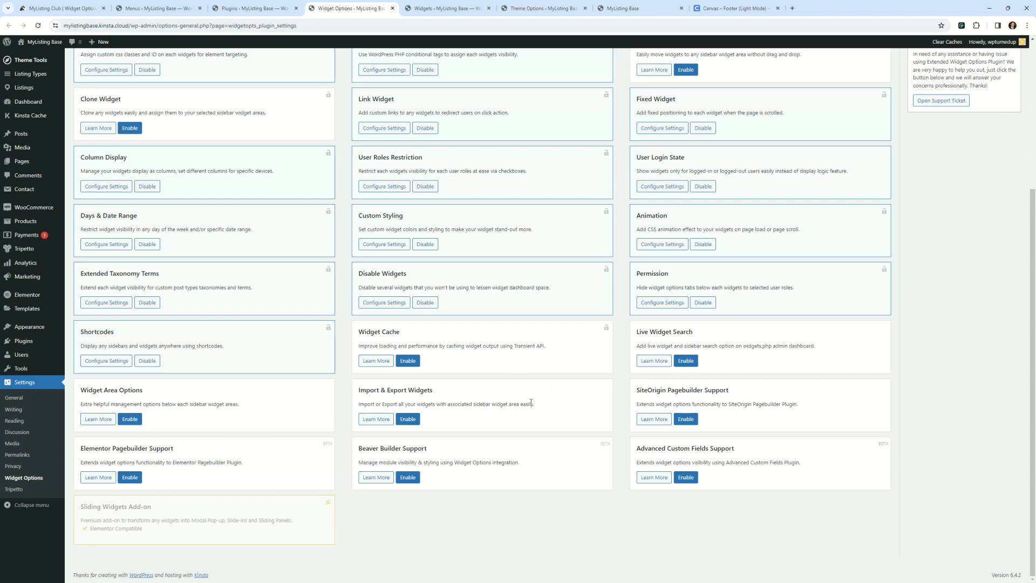
scroll(524, 394, "up", 4)
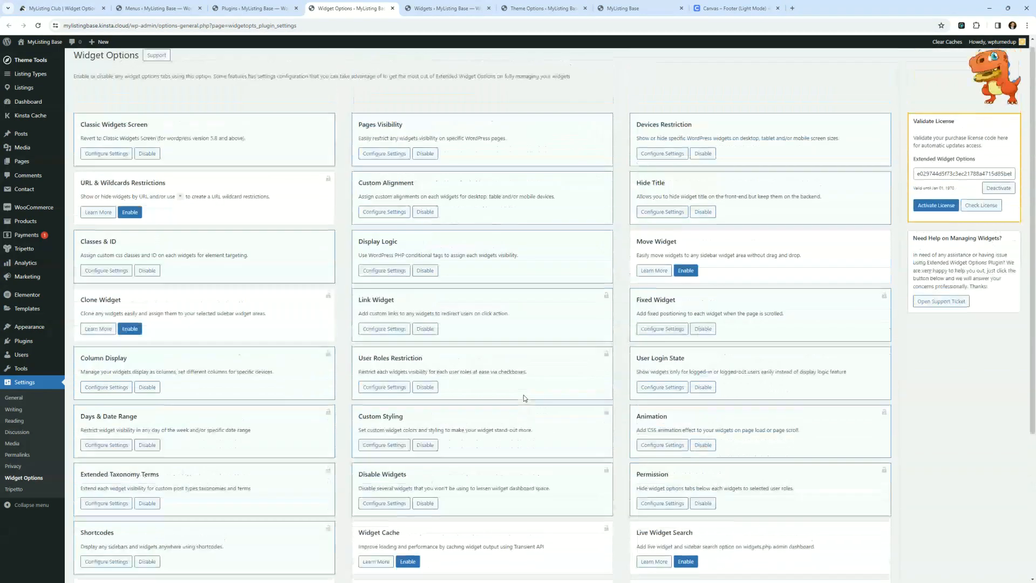
- View the configuration of the Column Display module and close it
scroll(169, 342, "down", 2)
right_click(107, 314)
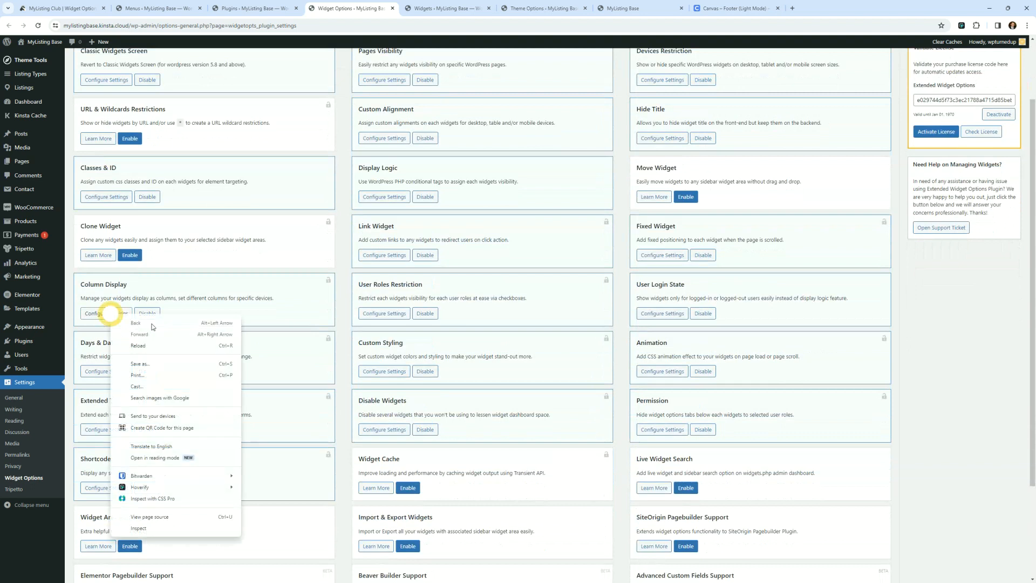
left_click(106, 315)
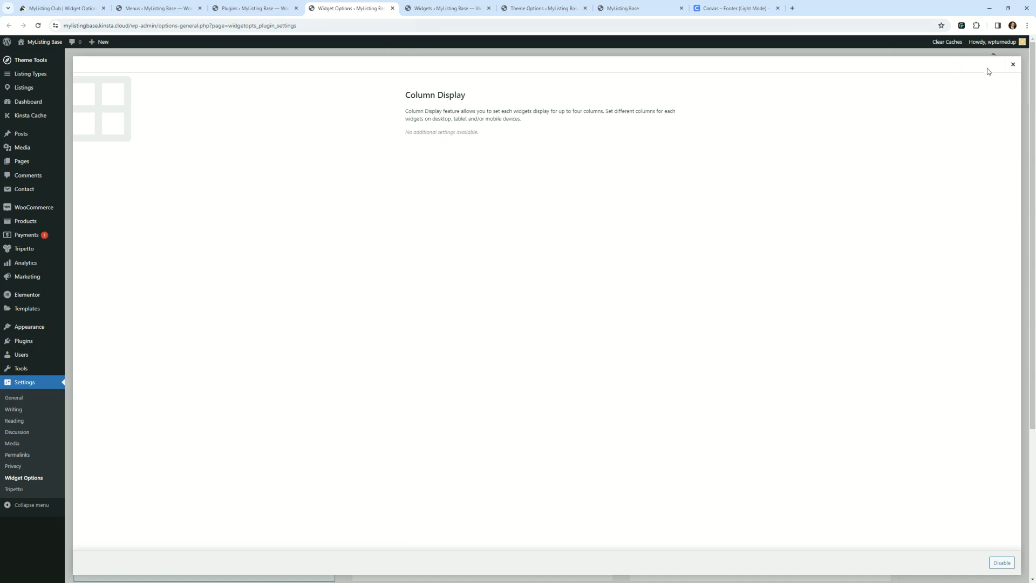
left_click(1013, 64)
- Switch back to the classic Widgets page with the Footer widget area
left_click(444, 11)
left_click(609, 372)
left_click(598, 332)
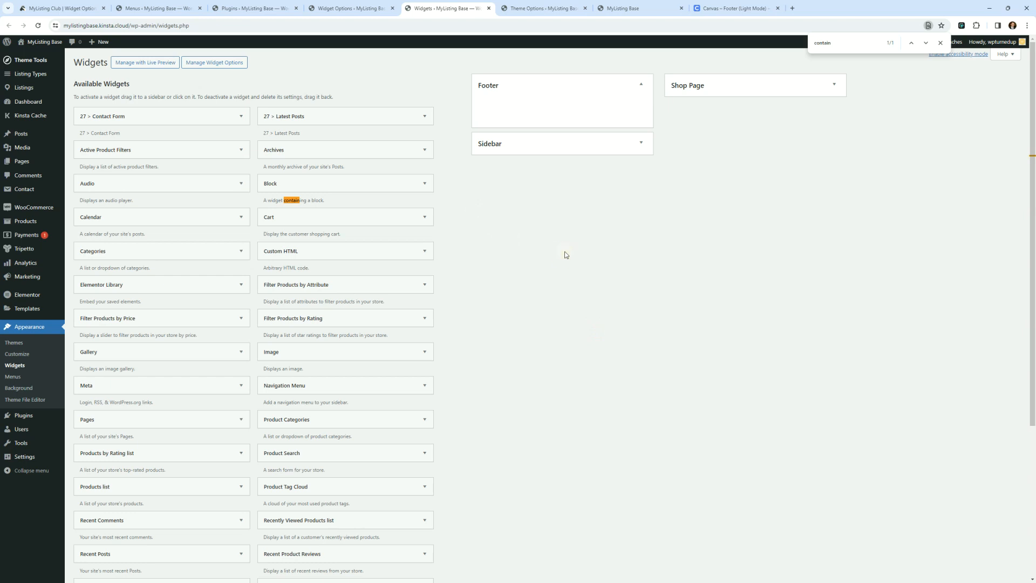
- Search the Widgets page for a column widget and close the search
key("ctrl+f")
type("clum")
left_click(941, 43)
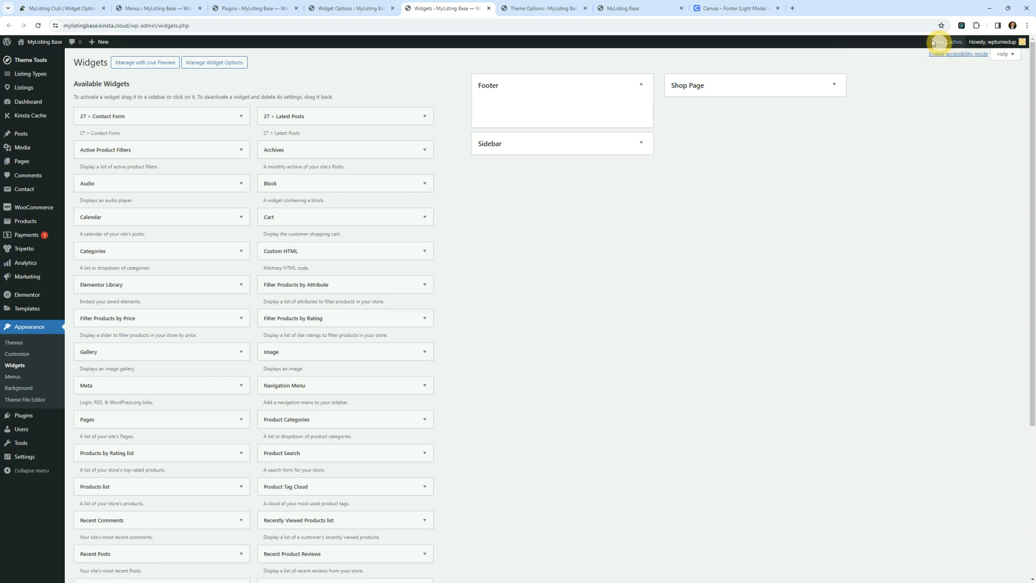
- Set the theme footer's desktop widgets per row to 4 and update the theme options
left_click(571, 11)
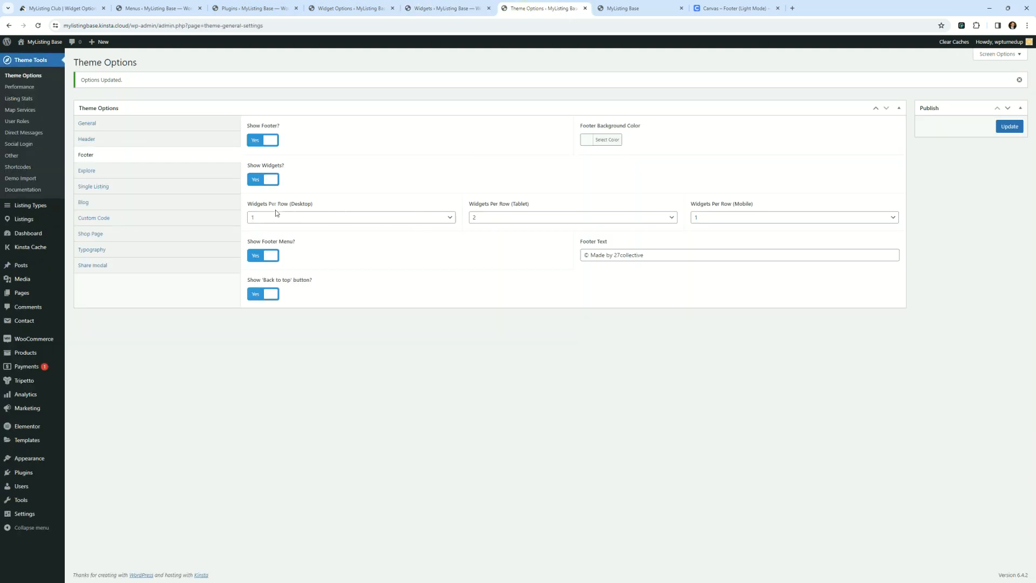
left_click(323, 217)
left_click(273, 251)
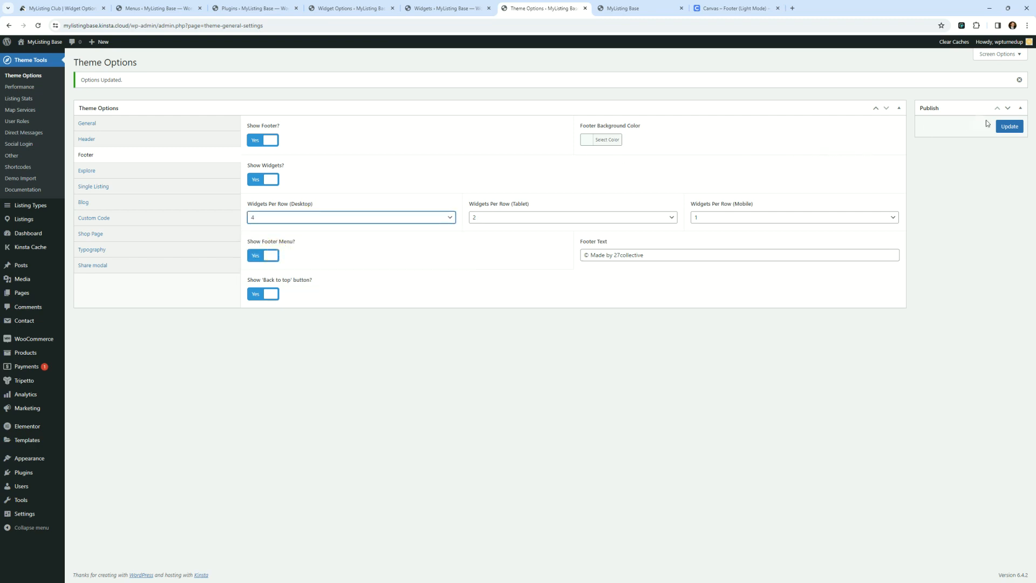
left_click(1005, 126)
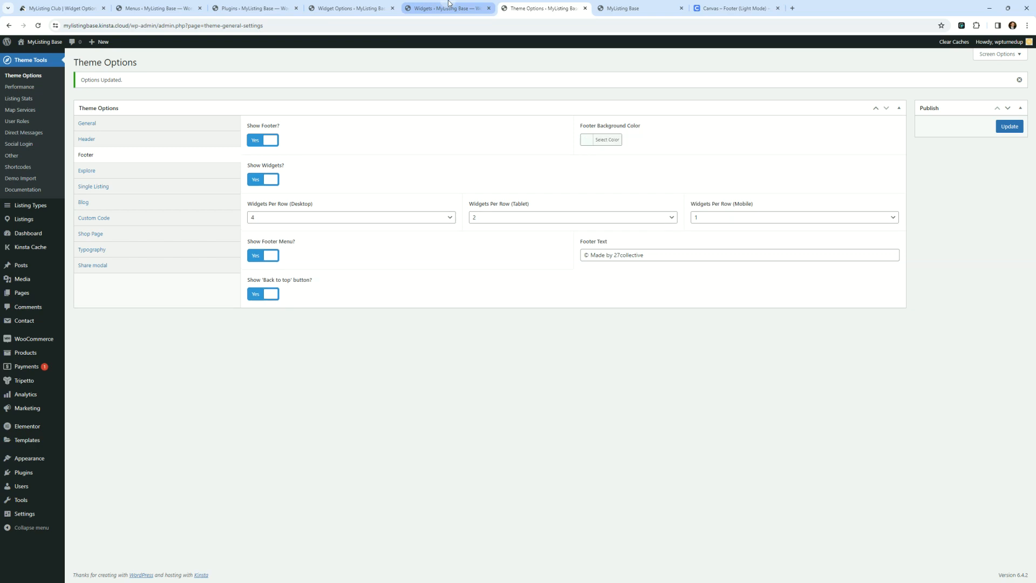
- Deactivate the Widget Options - Extended plugin
left_click(449, 4)
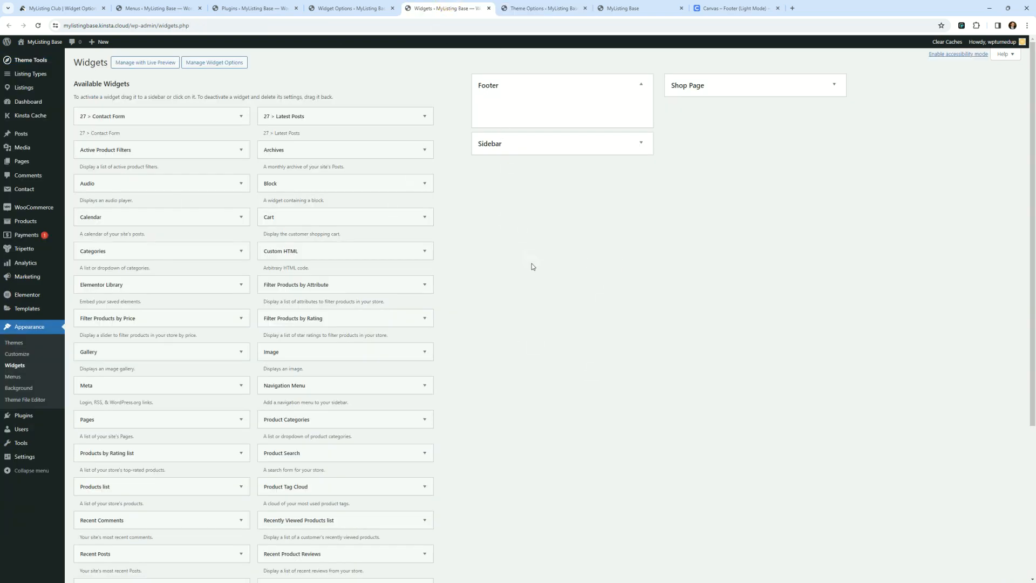
left_click(253, 8)
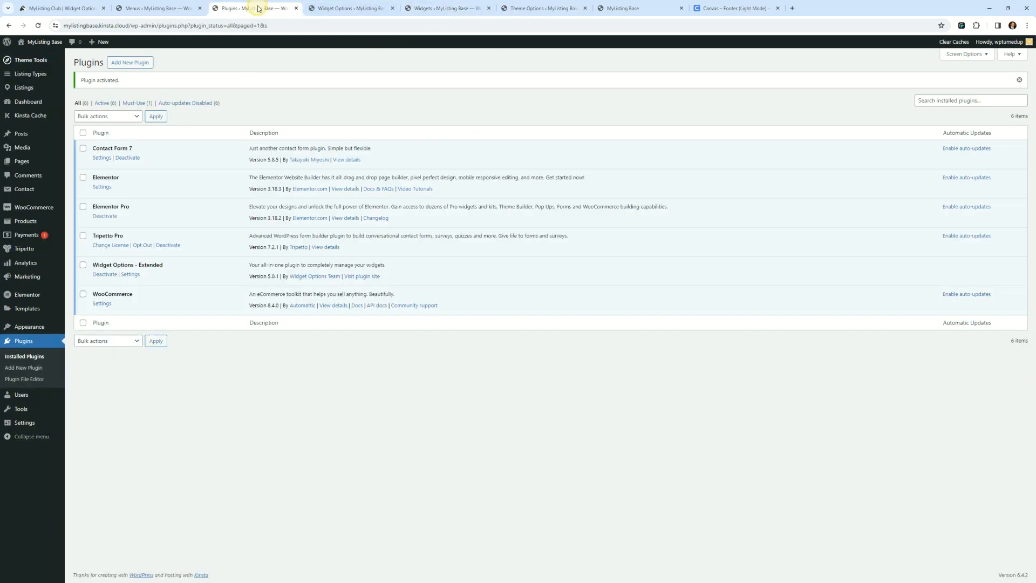
left_click(105, 275)
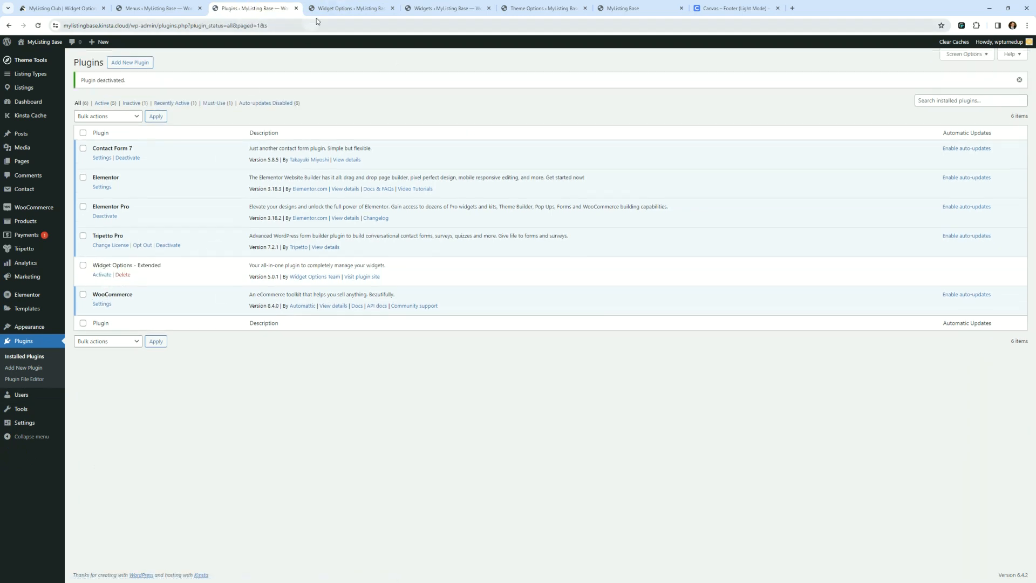
- Open the block-based Widgets editor in place of the Widget Options page and close the old classic Widgets tab
left_click(372, 8)
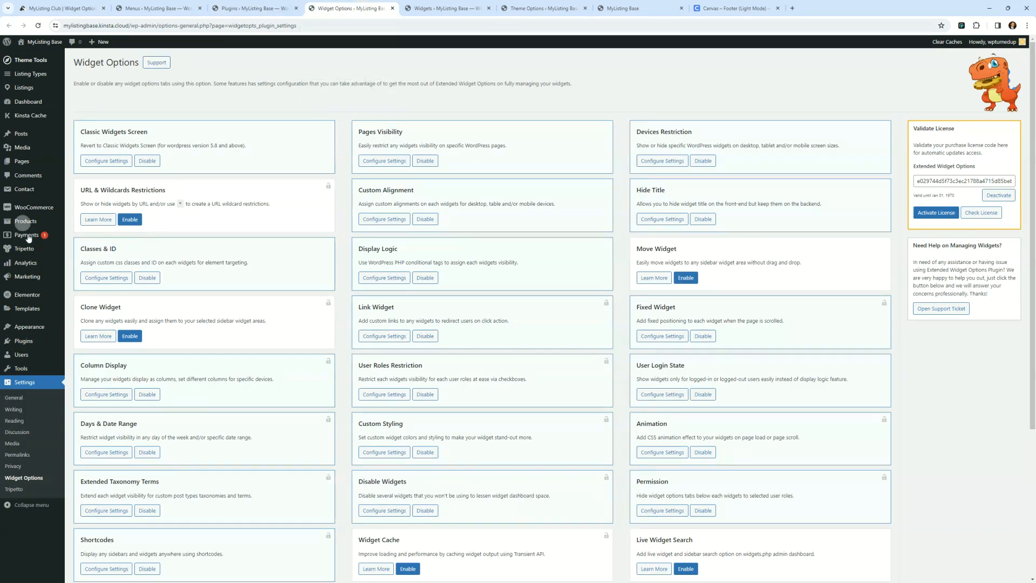
mouse_move(35, 326)
left_click(83, 351)
left_click(471, 8)
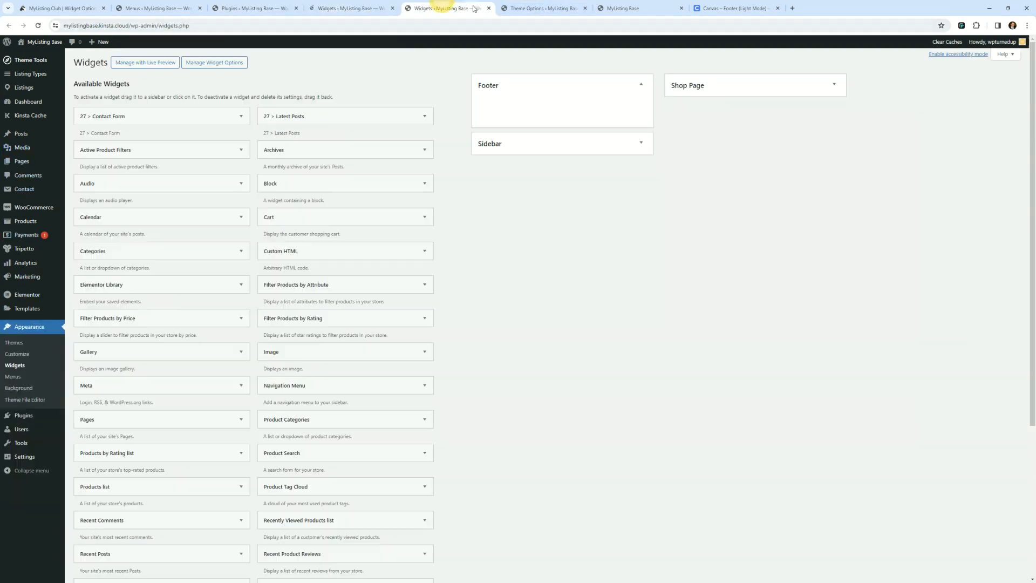
left_click(489, 8)
left_click(375, 7)
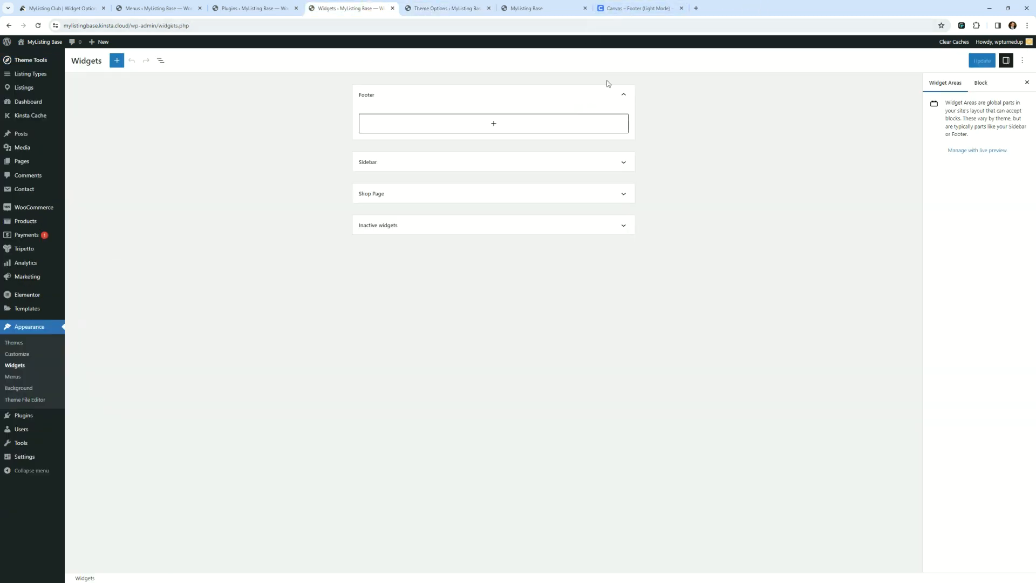
- Add an Image block to the Footer widget area using canvas-favicon.svg from the media library
left_click(503, 126)
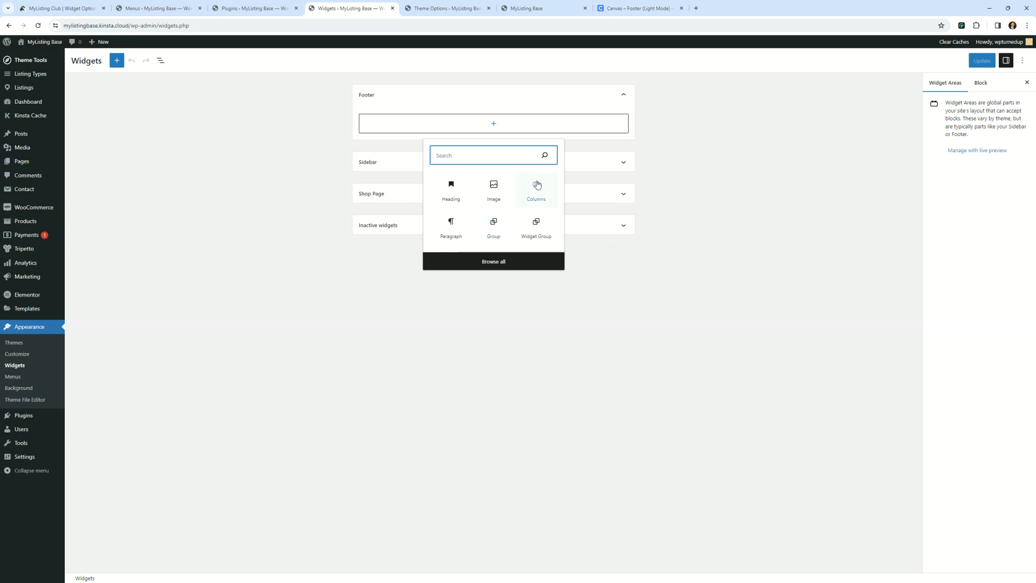
left_click(492, 194)
left_click(413, 171)
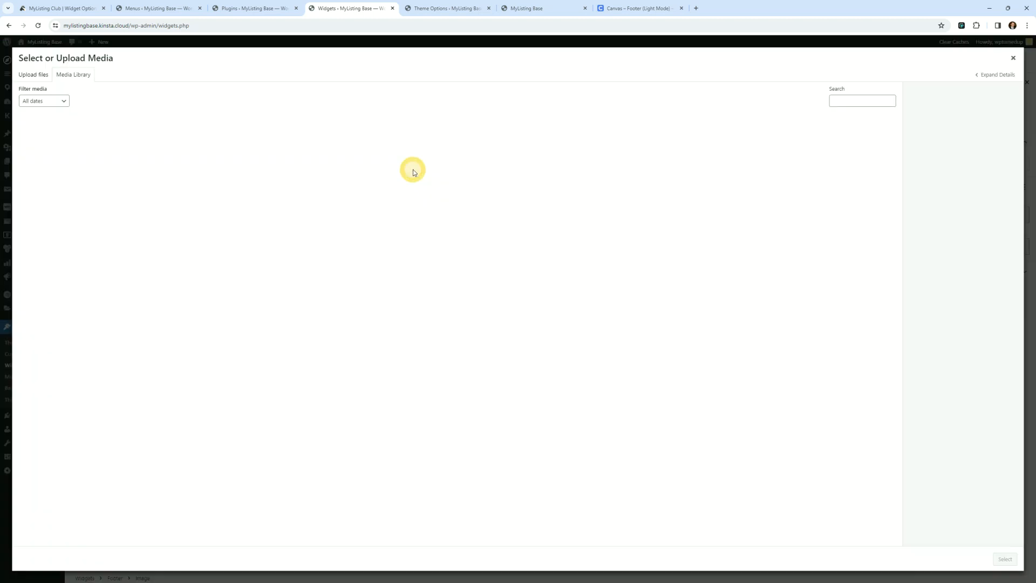
left_click(319, 143)
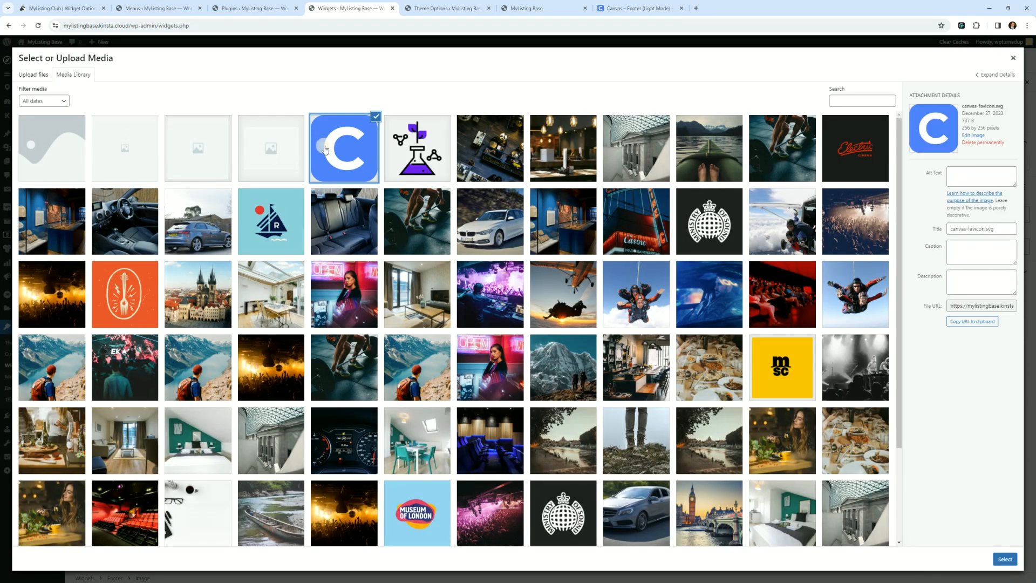
left_click(1005, 558)
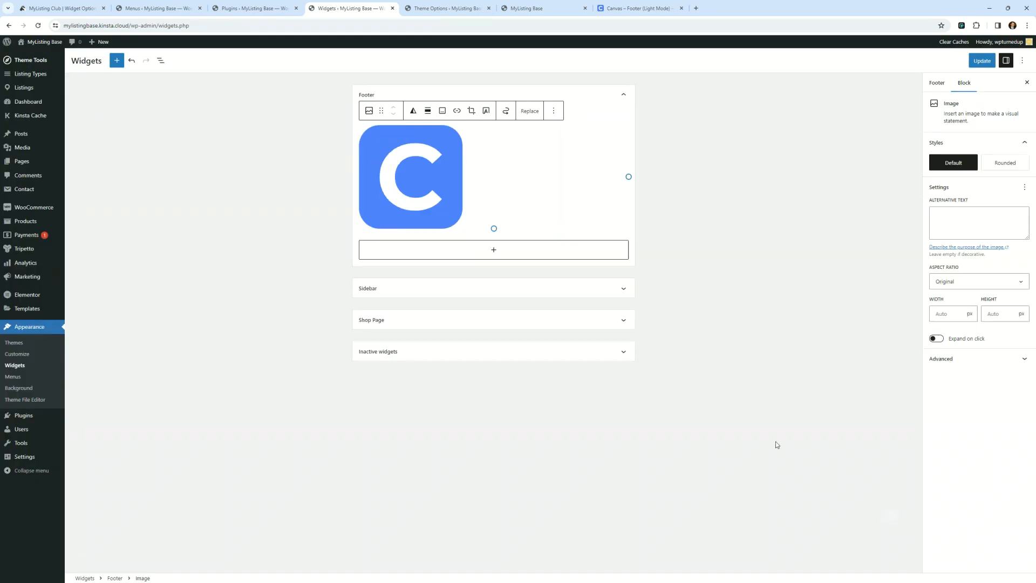
- Add three Heading blocks reading Column 1, Column 2 and Column 3 below the footer image and update the widgets
left_click(494, 249)
left_click(454, 317)
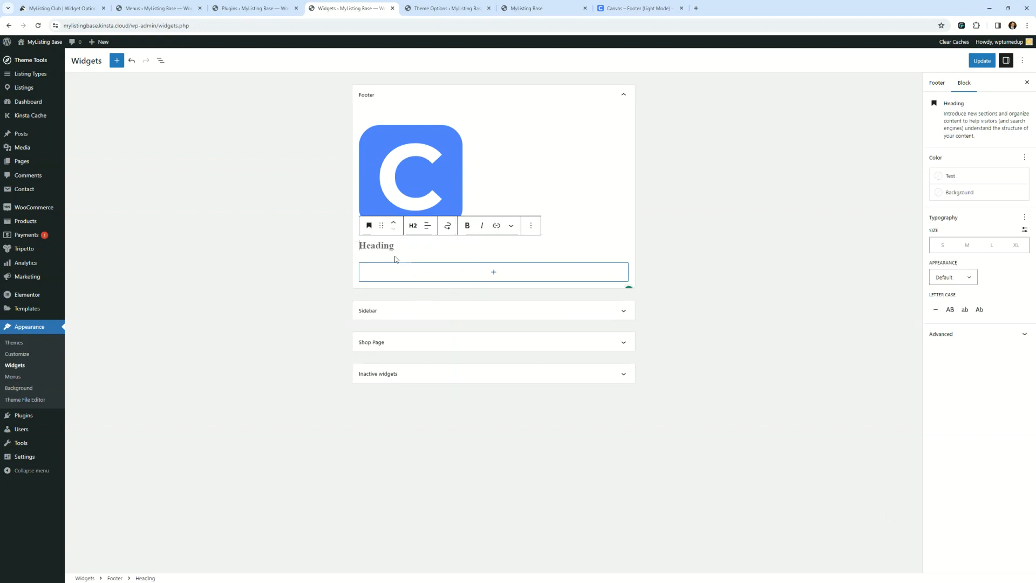
type("Column 1")
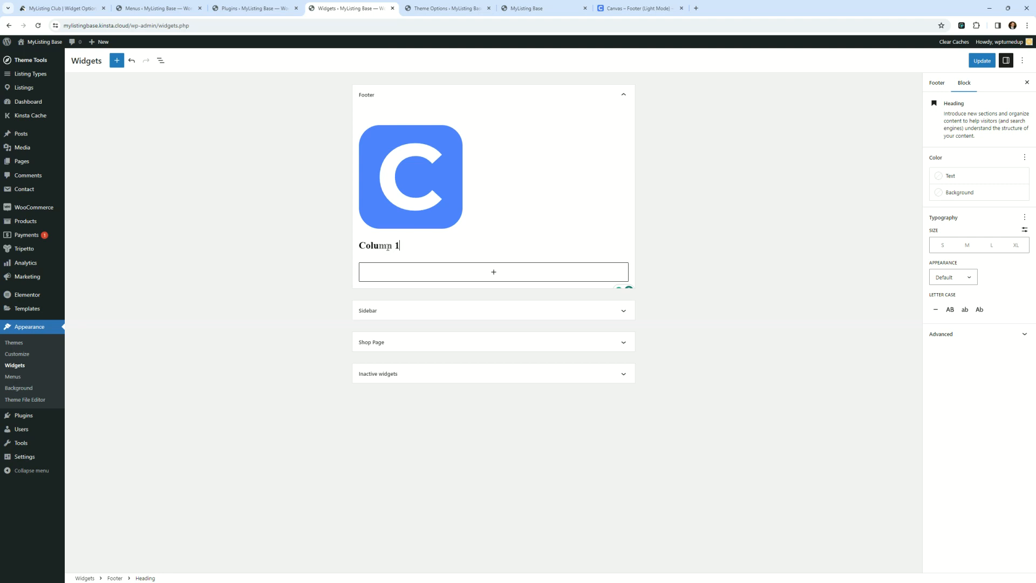
left_click(420, 272)
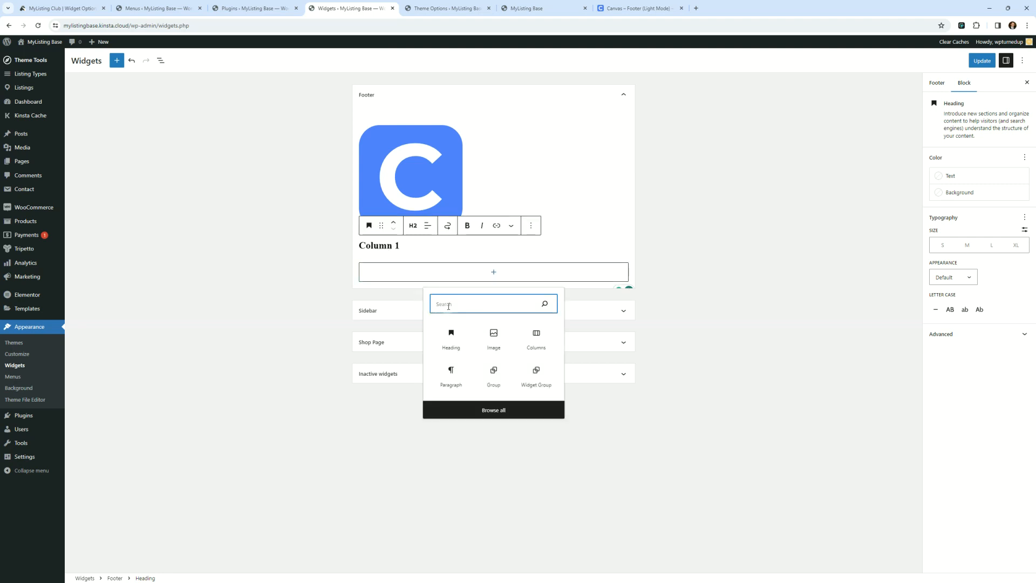
left_click(451, 334)
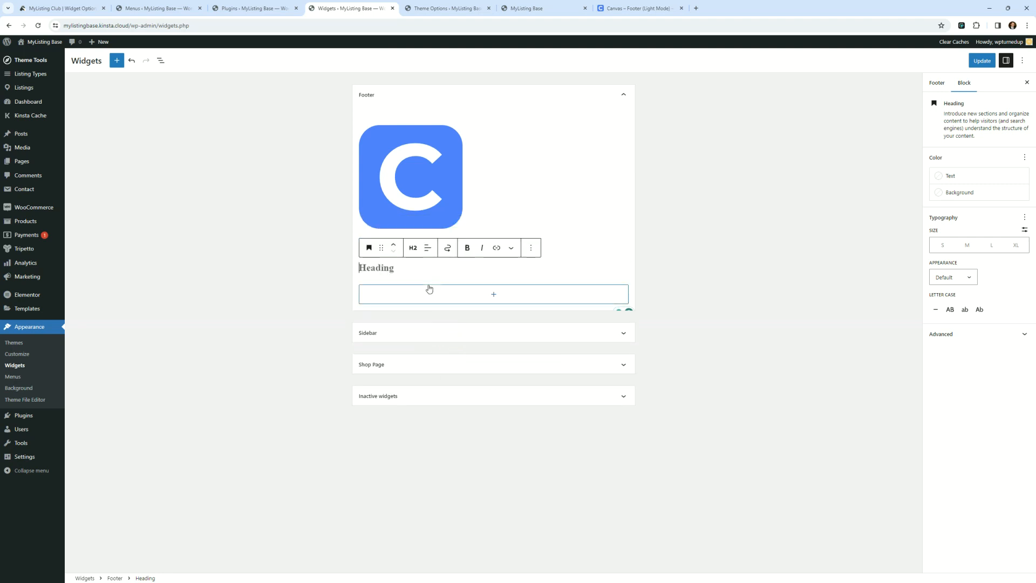
type("Column 1")
left_click(423, 297)
left_click(456, 357)
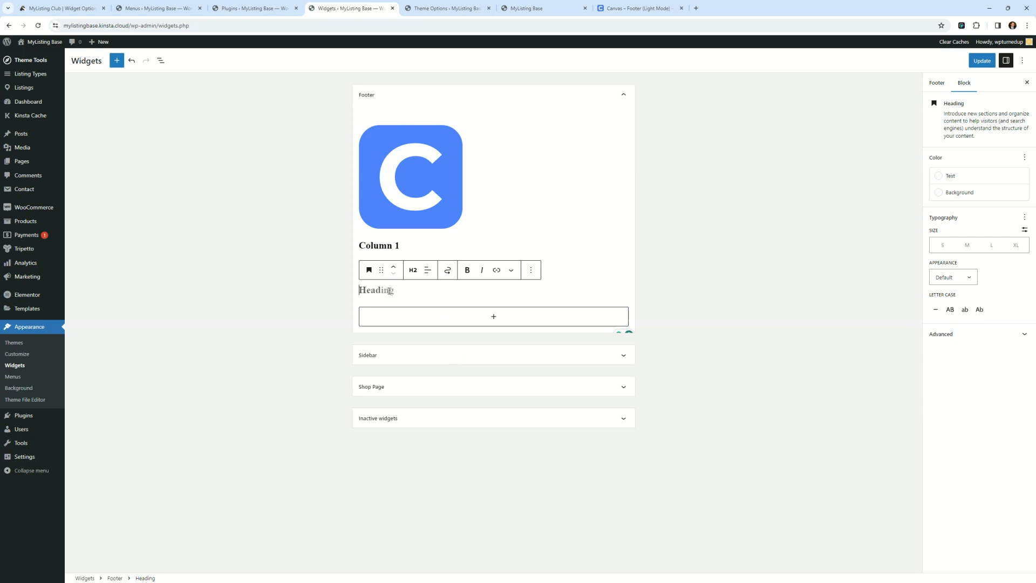
type("Column 3")
left_click(672, 283)
left_click(982, 60)
- Reload the live homepage to check the footer's column layout, and return to the Widgets editor
left_click(426, 9)
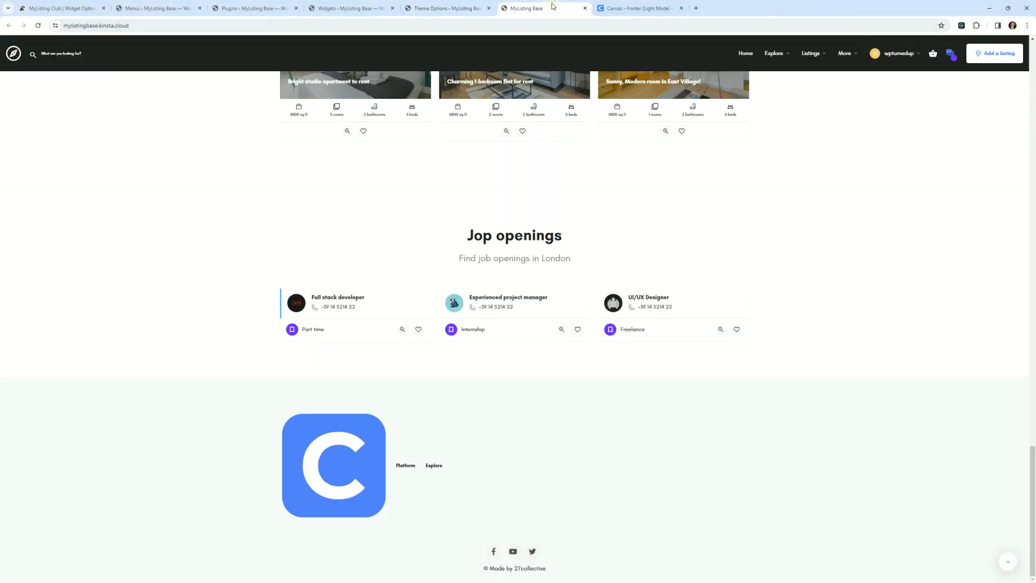
left_click(548, 9)
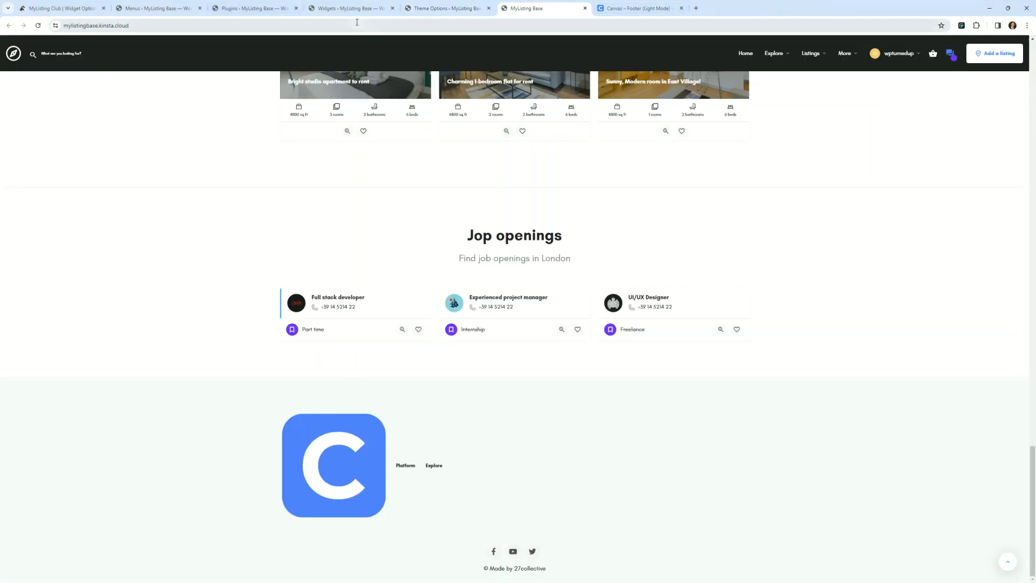
left_click(348, 8)
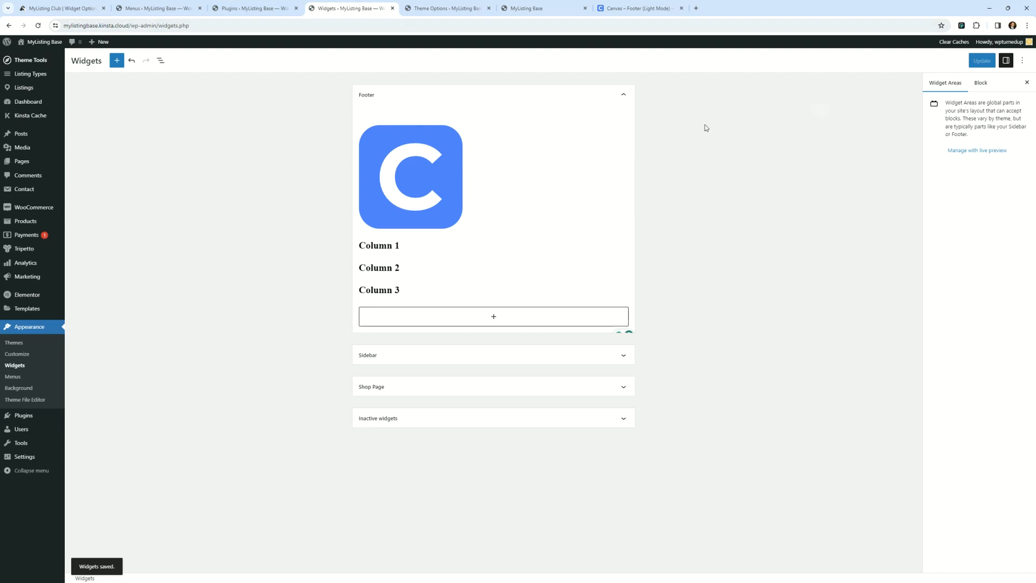
left_click(526, 8)
left_click(38, 25)
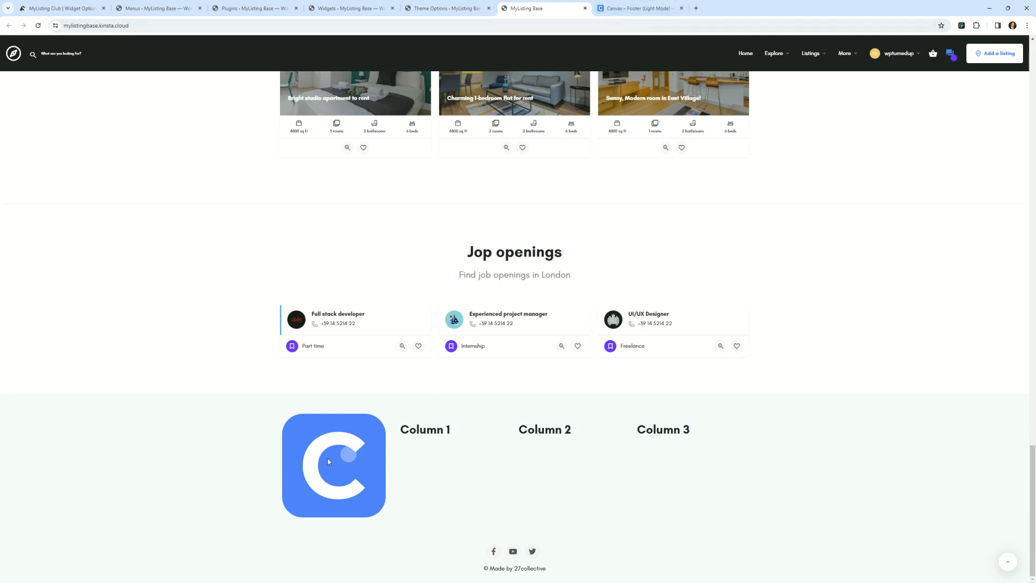
key("ctrl")
key("ctrl")
left_click(456, 9)
left_click(351, 8)
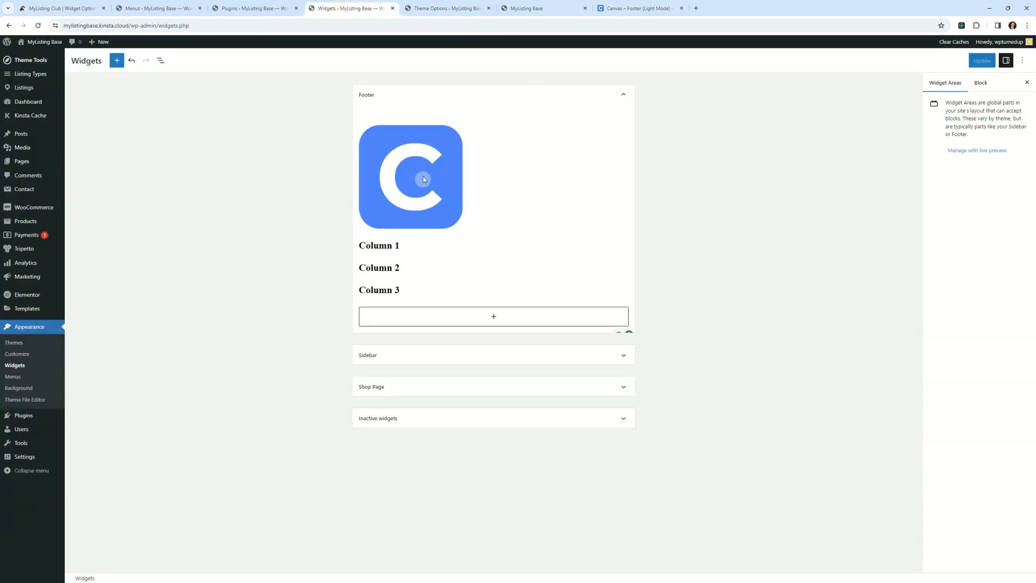
left_click(452, 184)
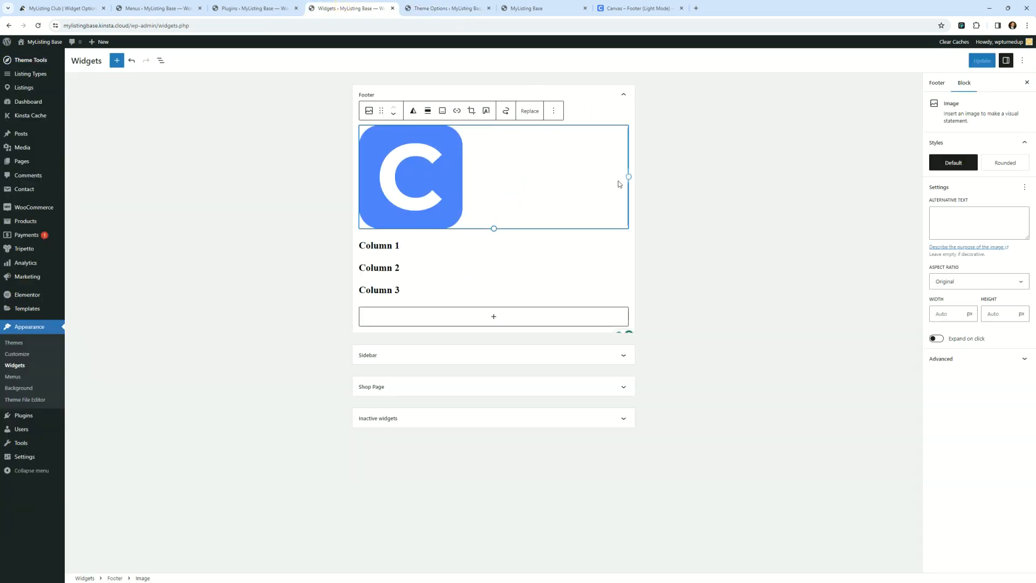
left_click(684, 174)
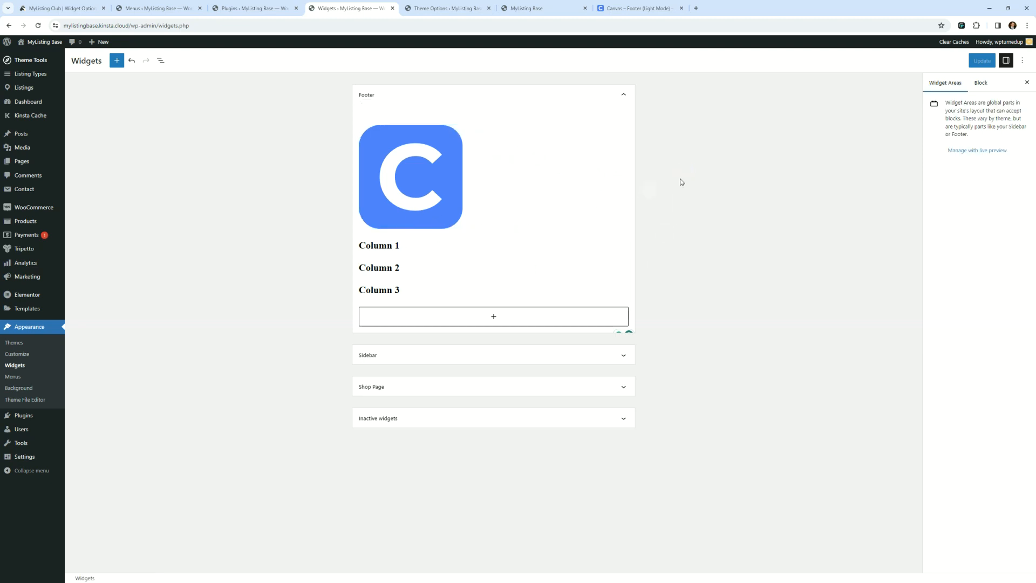
left_click(425, 149)
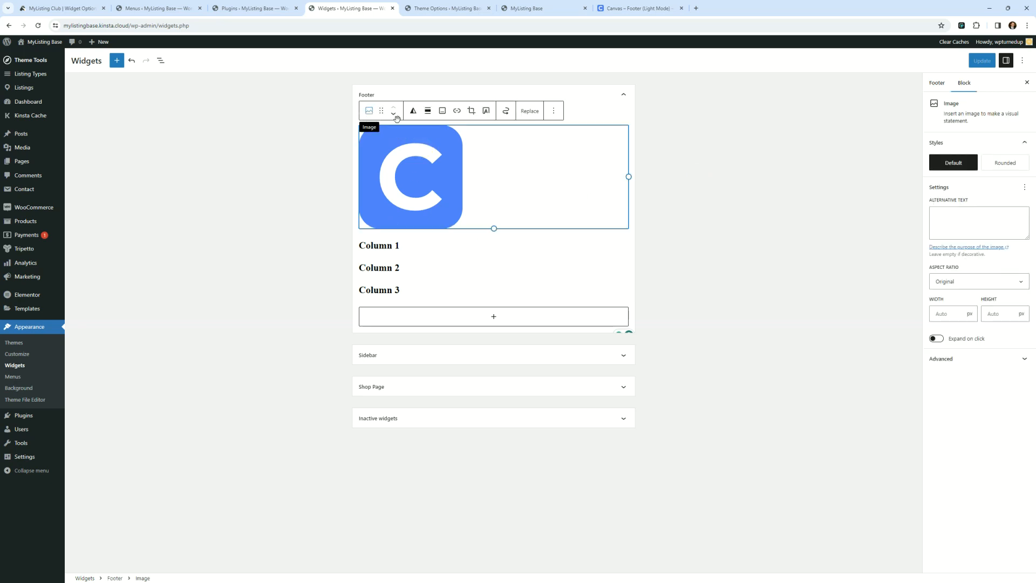
left_click(697, 147)
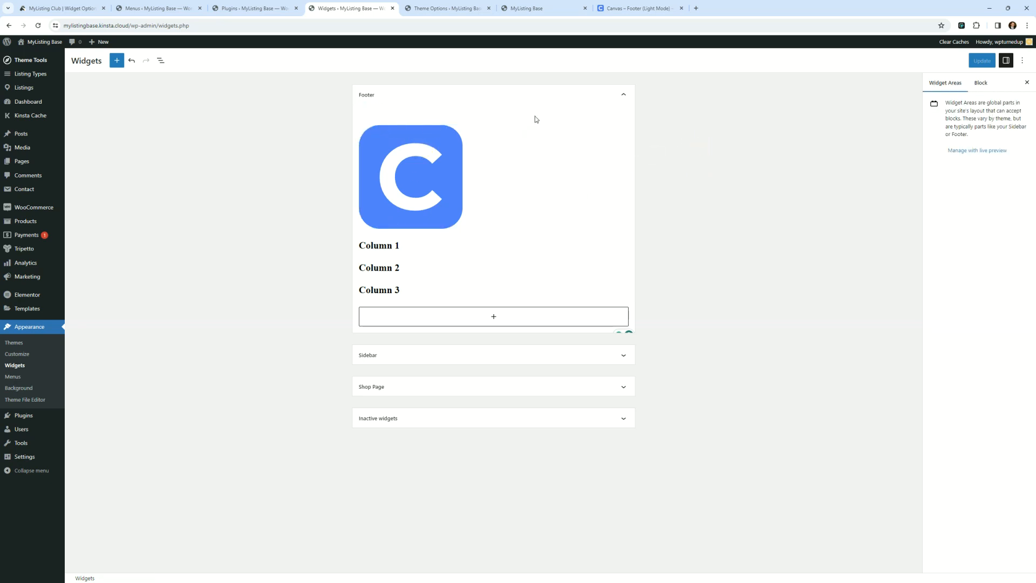
- Wrap the footer image in a Group block and add a Paragraph block inside it below the image
left_click(377, 129)
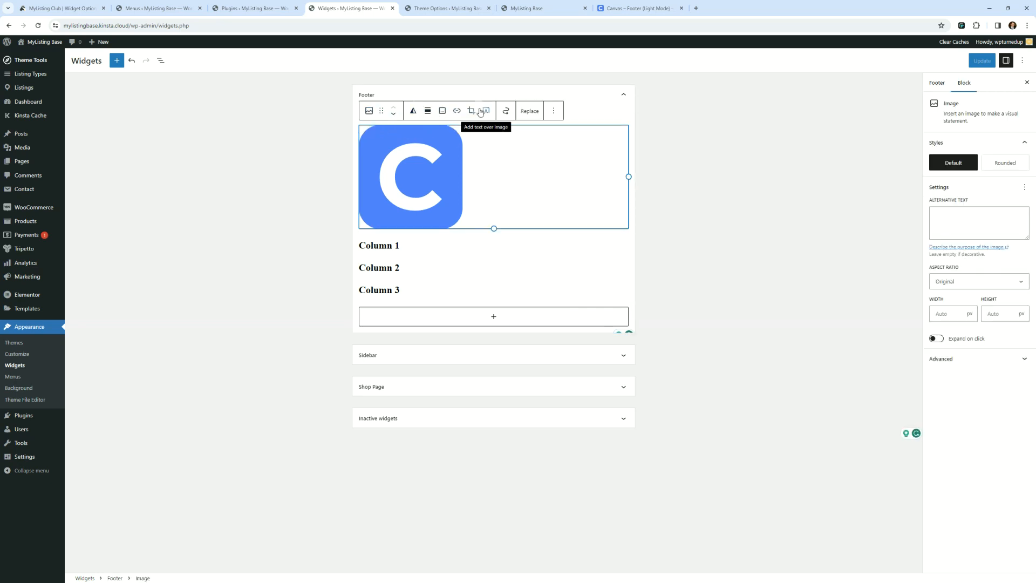
left_click(553, 111)
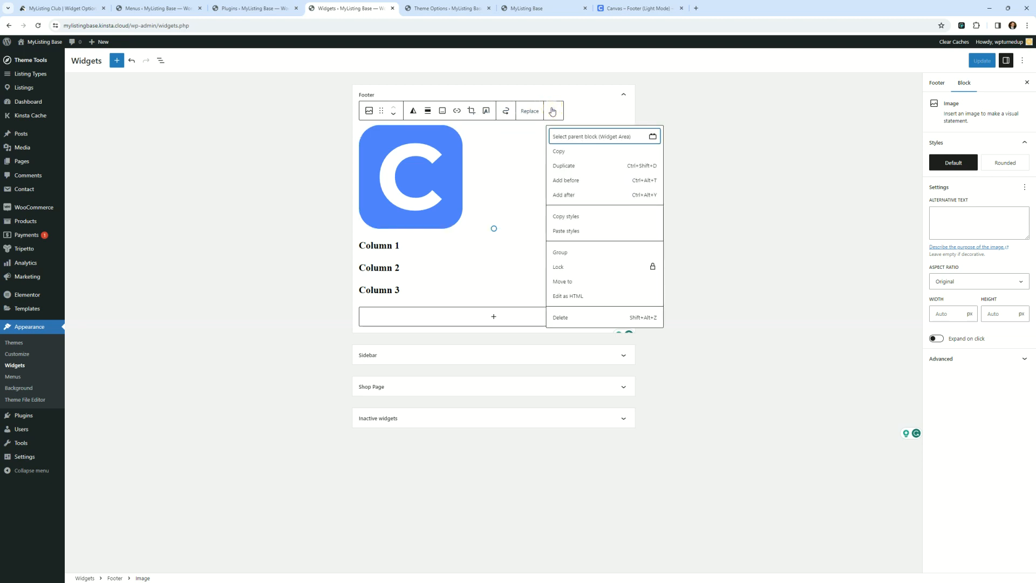
left_click(576, 253)
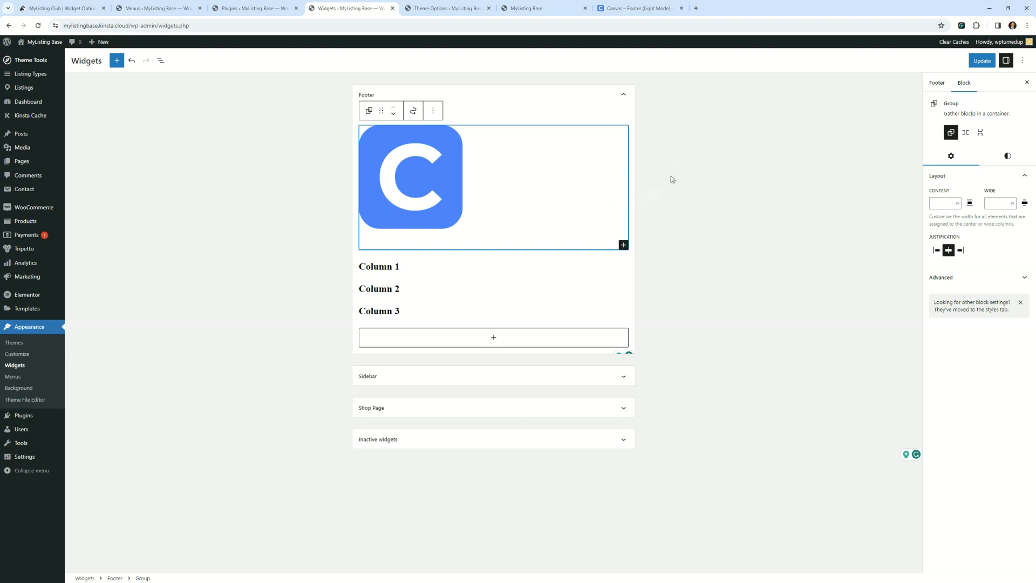
left_click(624, 245)
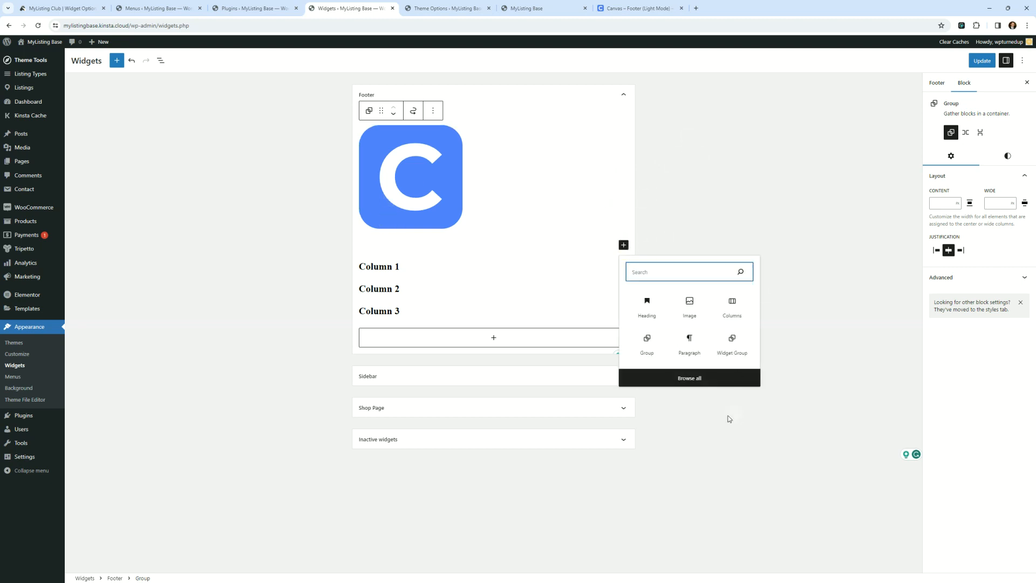
left_click(690, 344)
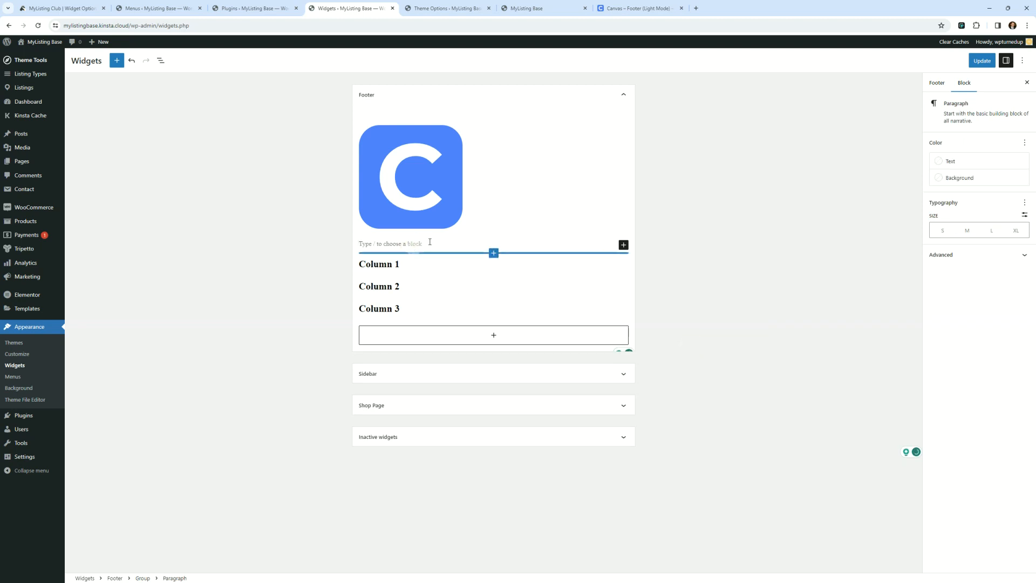
- Copy the Lorem ipsum description from the Canvas footer page into the empty paragraph under the footer image and update the widgets
left_click(640, 8)
triple_click(314, 155)
right_click(314, 156)
left_click(343, 160)
left_click(448, 8)
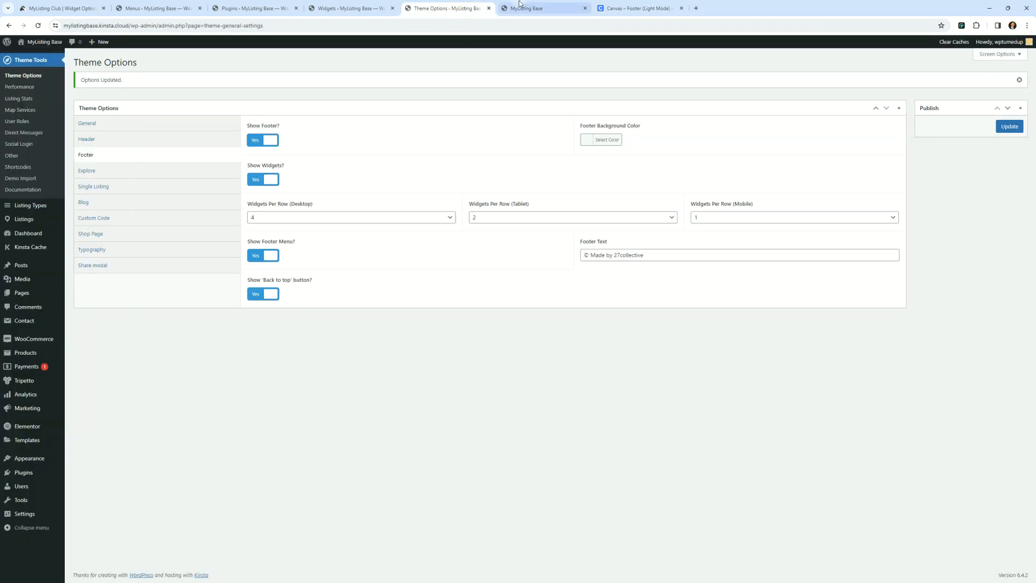
left_click(520, 4)
left_click(351, 8)
left_click(387, 247)
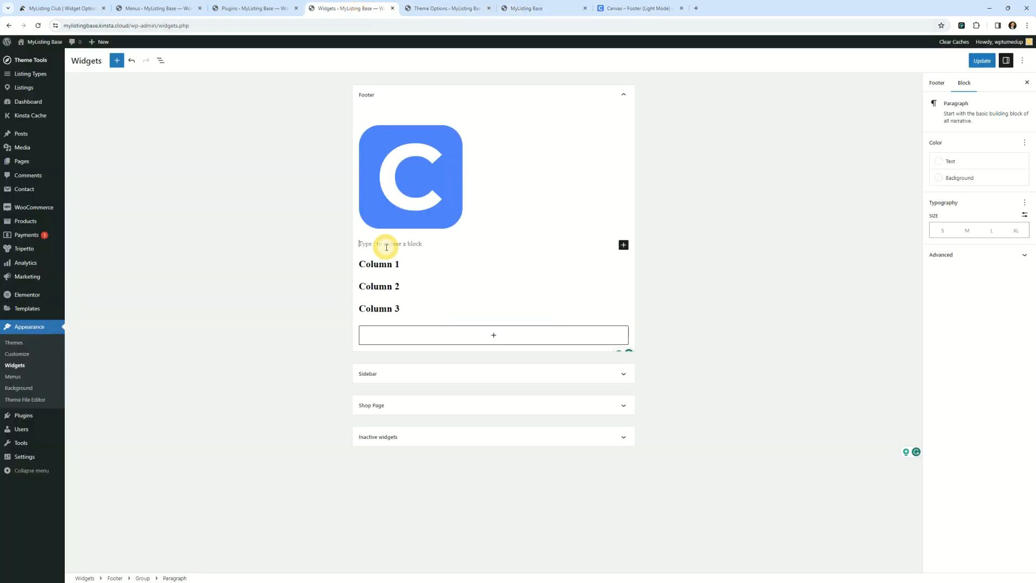
key("ctrl+v")
left_click(674, 212)
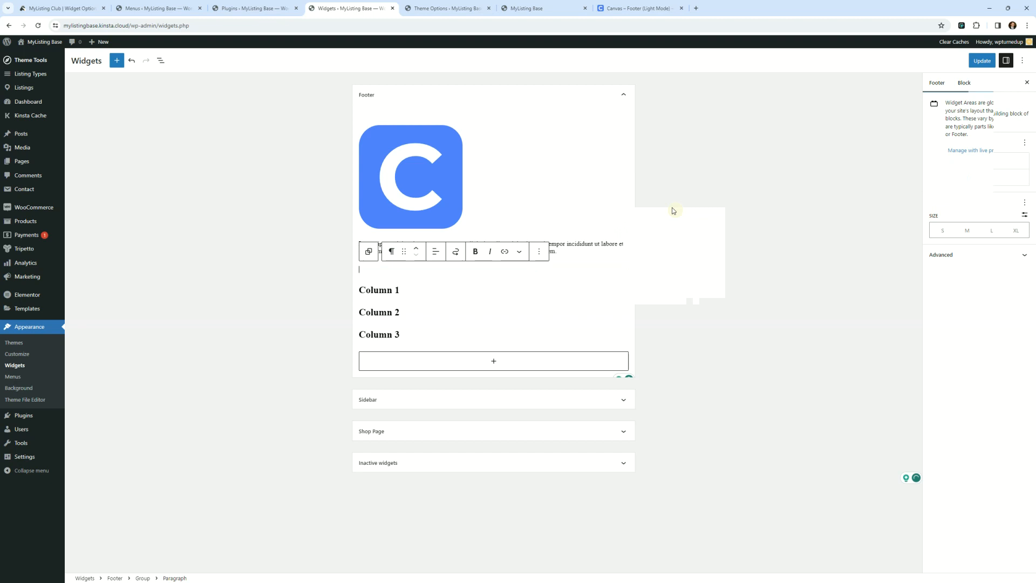
left_click(379, 271)
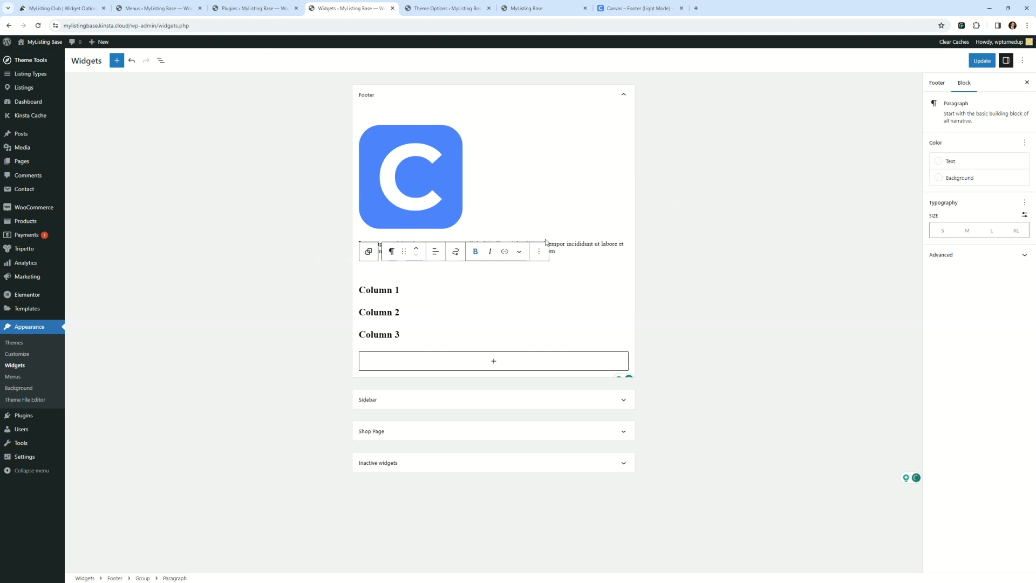
left_click(982, 65)
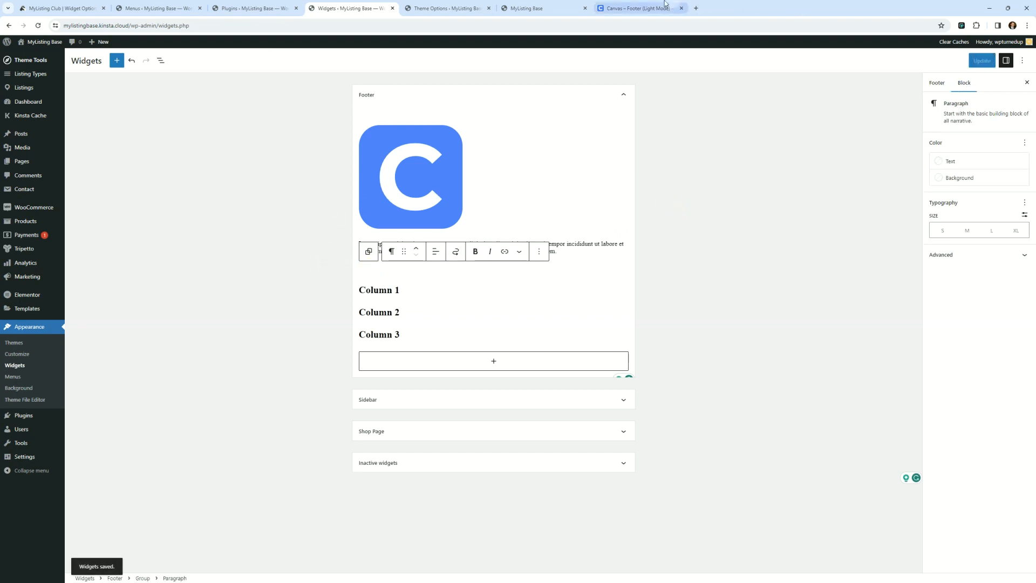
- Compare the Canvas footer design with the reloaded live homepage footer, and return to the Widgets editor
left_click(637, 8)
left_click(226, 370)
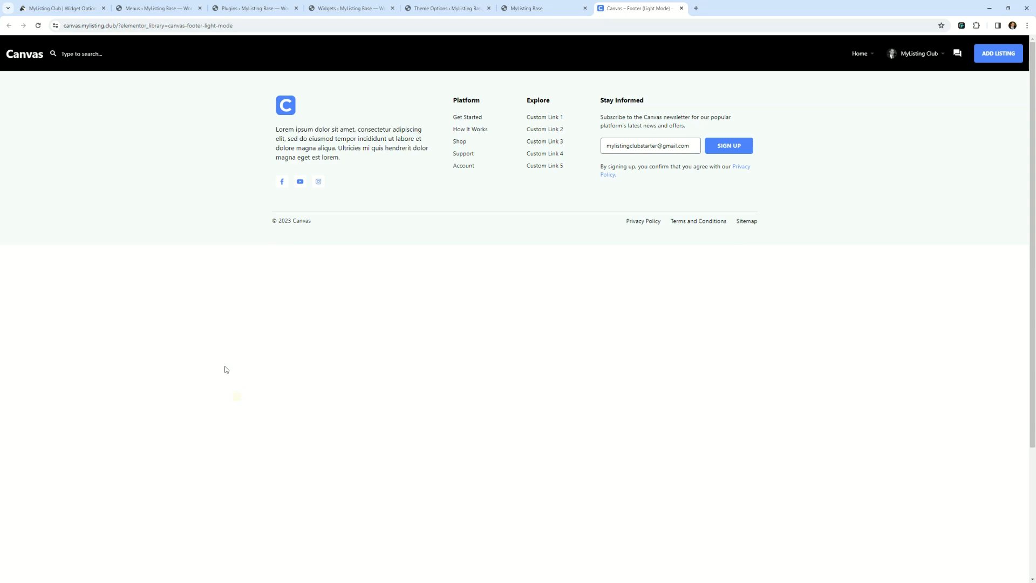
left_click(567, 8)
left_click(38, 25)
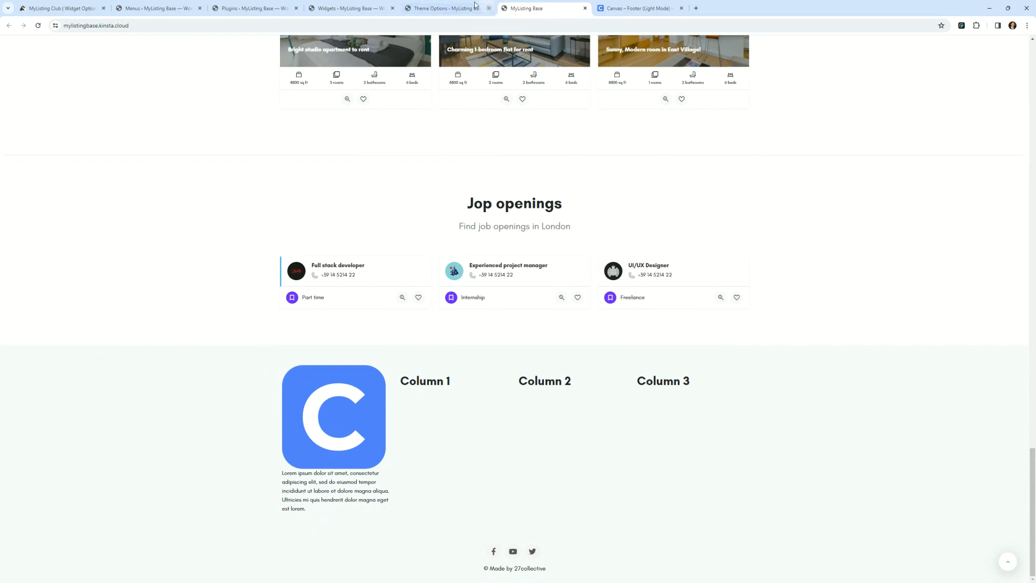
left_click(443, 8)
left_click(351, 8)
left_click(245, 3)
left_click(348, 8)
- Shrink the footer group's image to a width of 60 px
left_click(444, 153)
left_click_drag(626, 176, 392, 143)
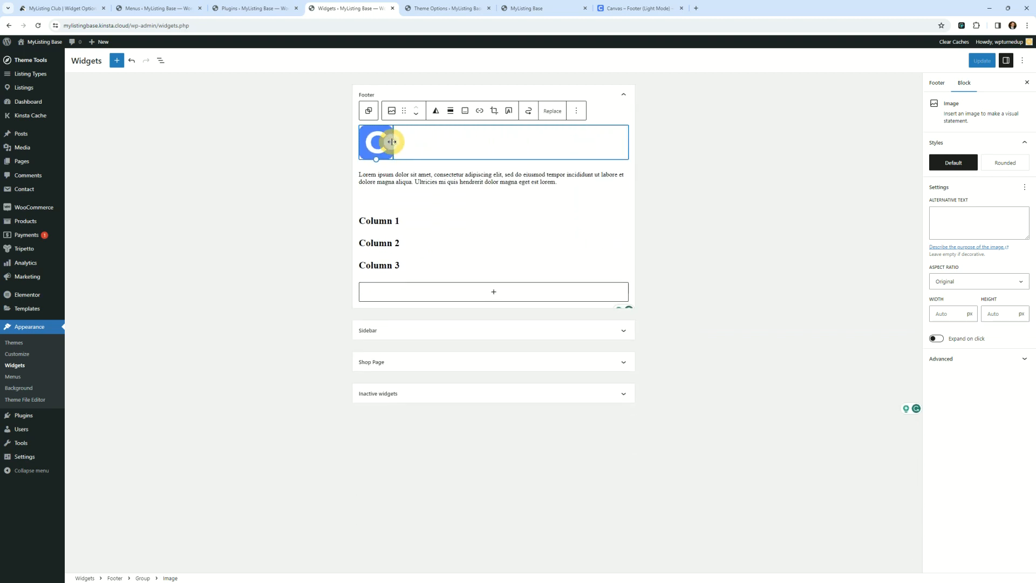
left_click_drag(392, 141, 384, 137)
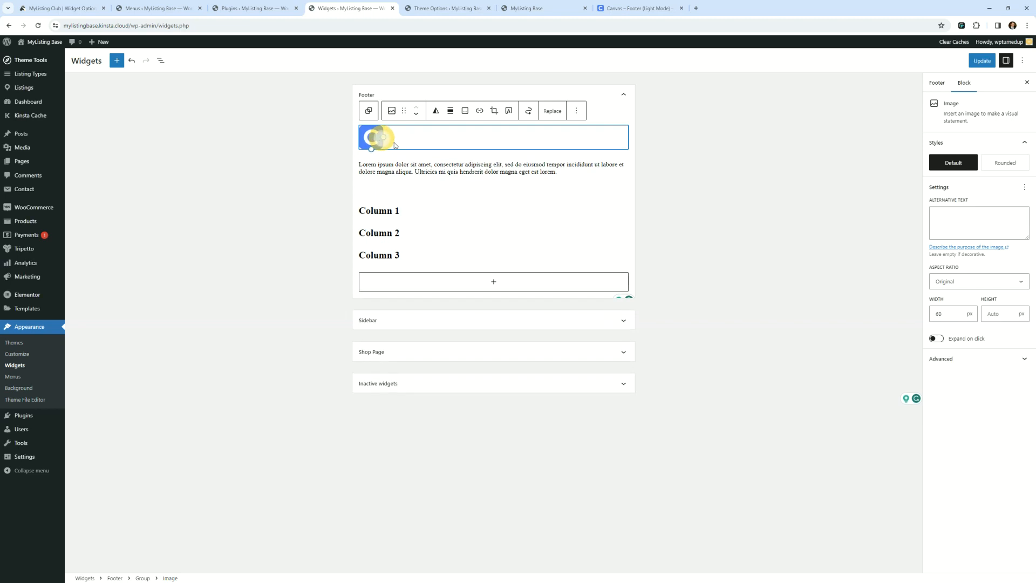
left_click(674, 158)
- Consult the Canvas footer design and add a Social Icons block inside the footer group, below the paragraph
left_click(637, 8)
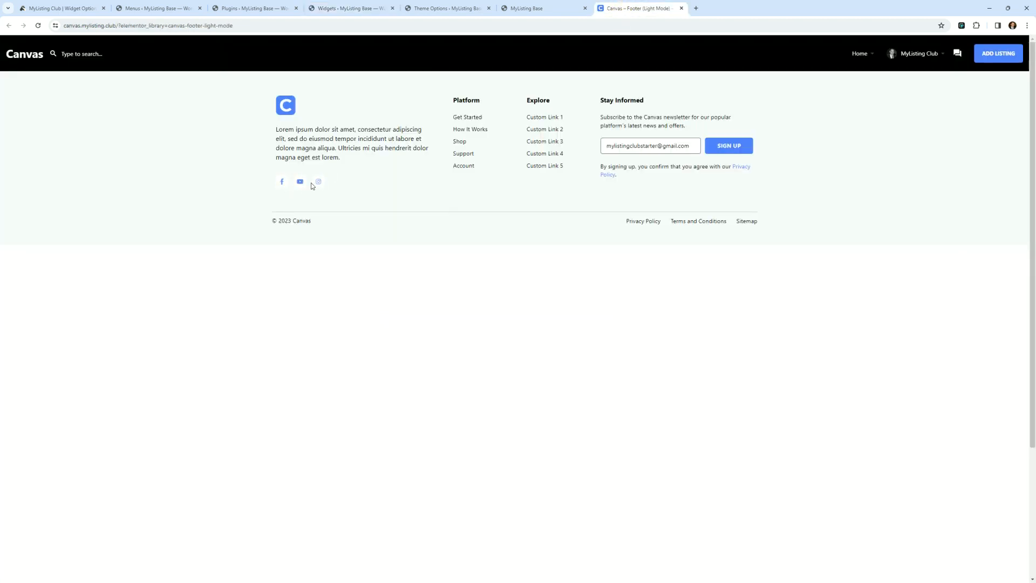
left_click(527, 7)
left_click(452, 7)
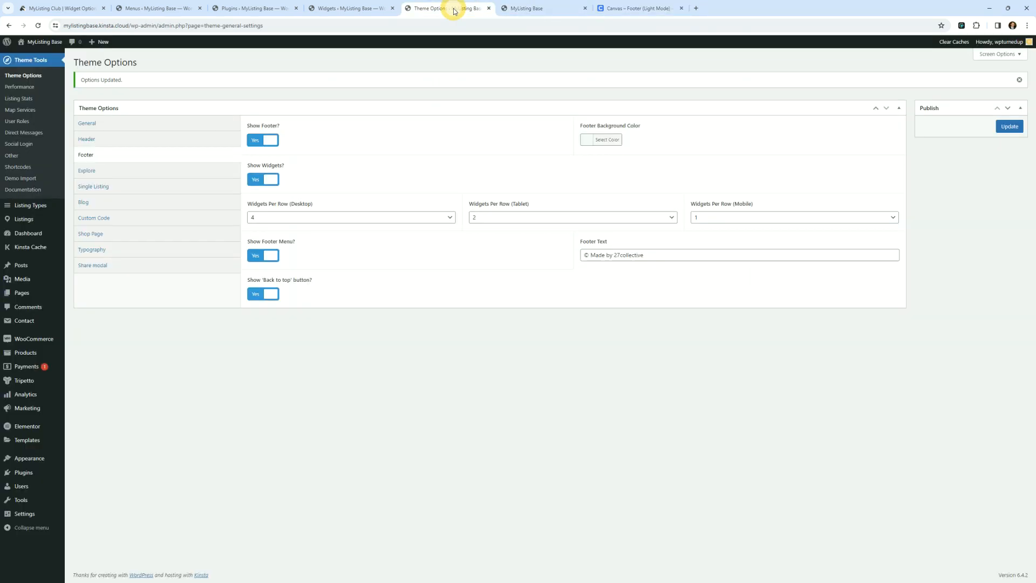
left_click(344, 6)
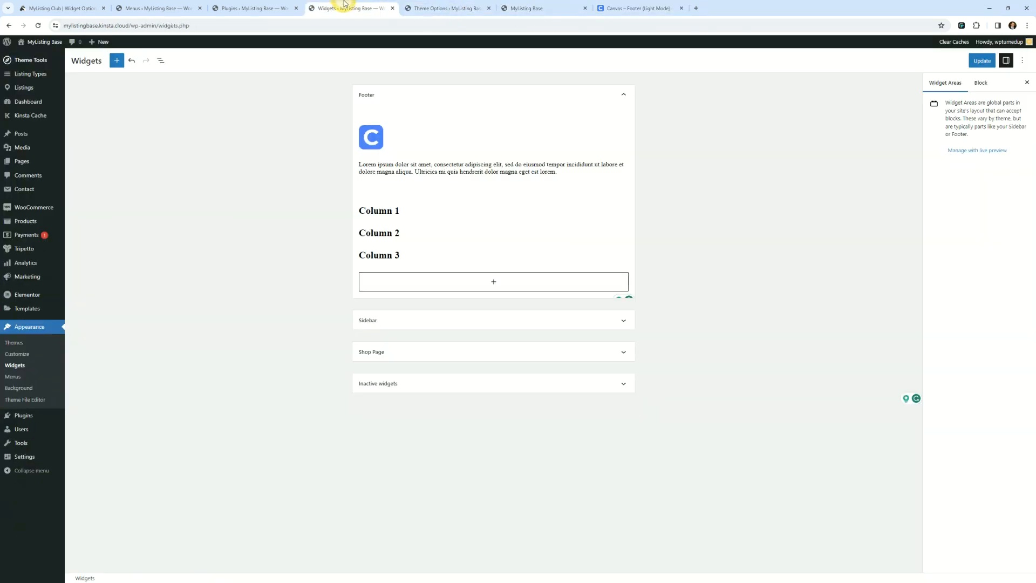
left_click(394, 171)
left_click(454, 130)
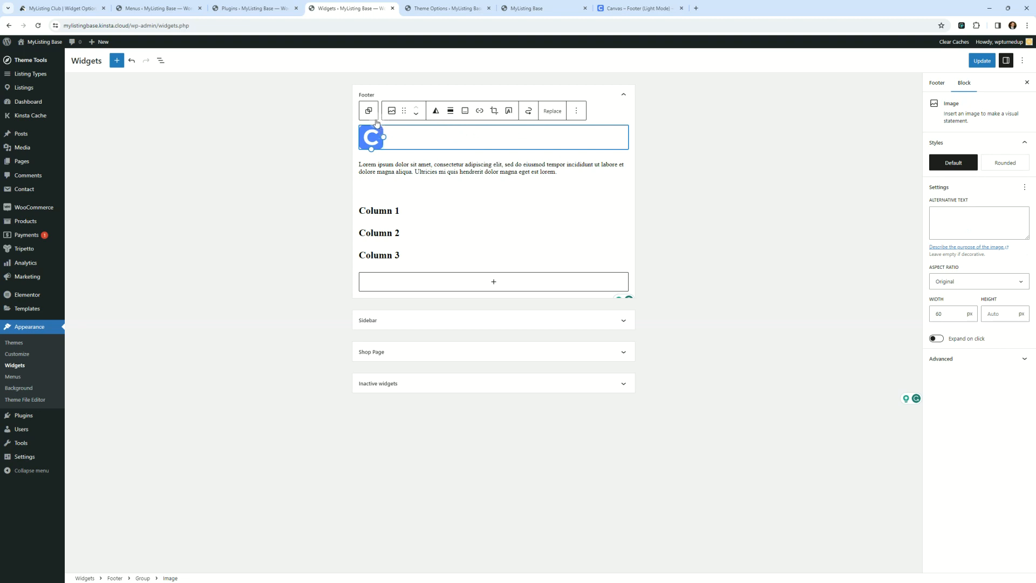
left_click(367, 111)
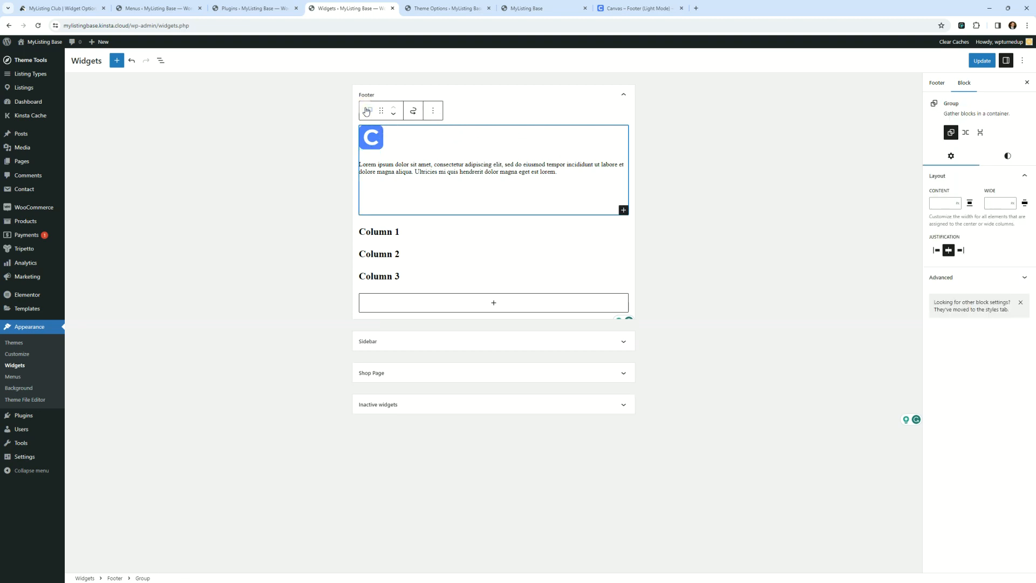
left_click(624, 210)
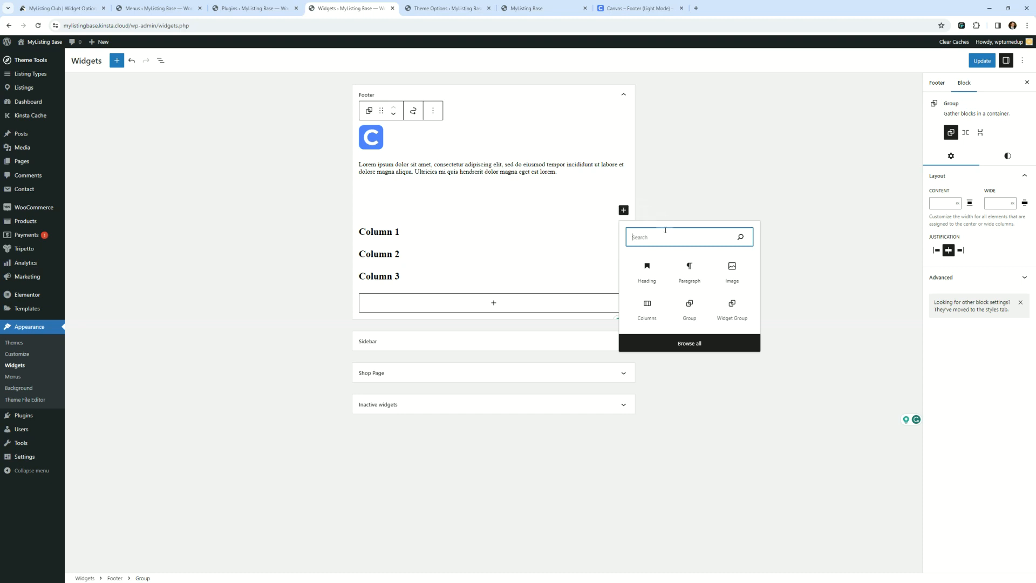
type("social")
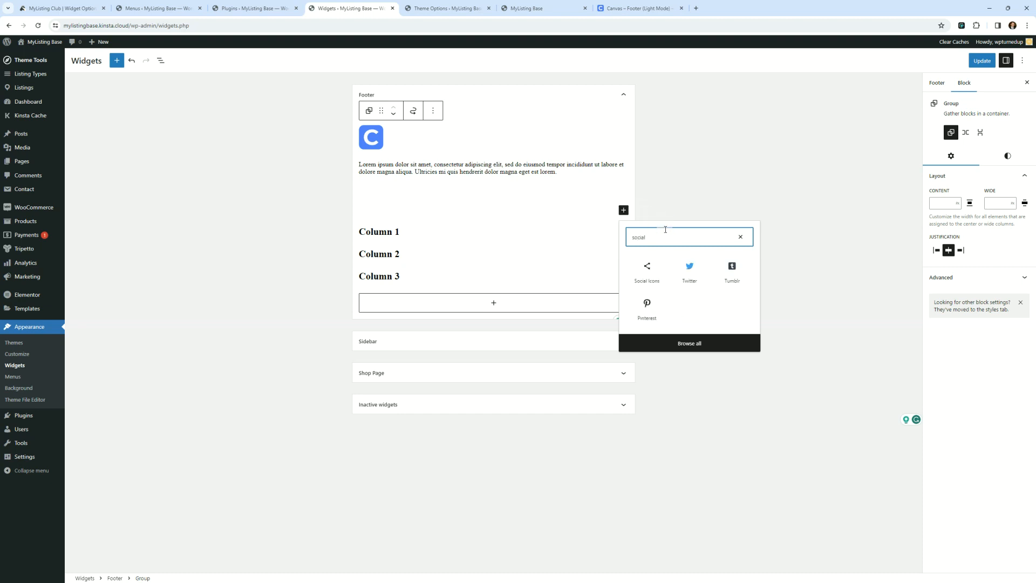
left_click(644, 278)
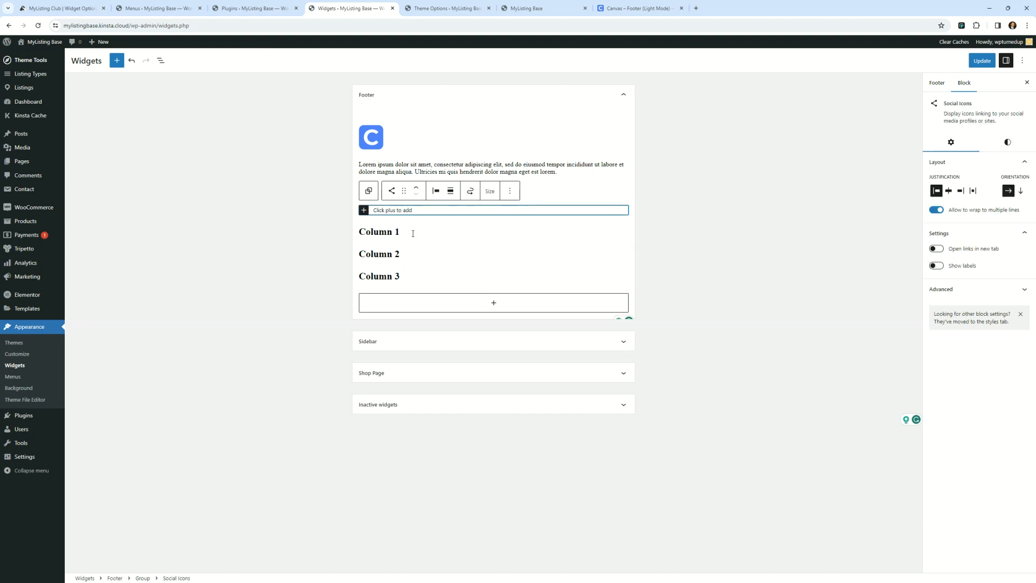
- Add a Facebook icon to the Social Icons block and check it against the Canvas footer design
left_click(364, 211)
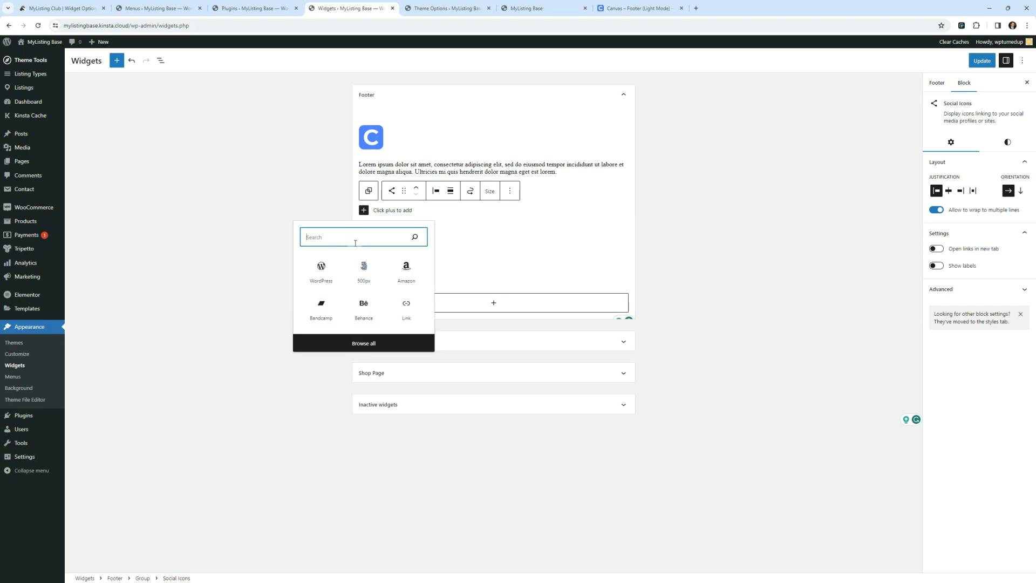
type("fa")
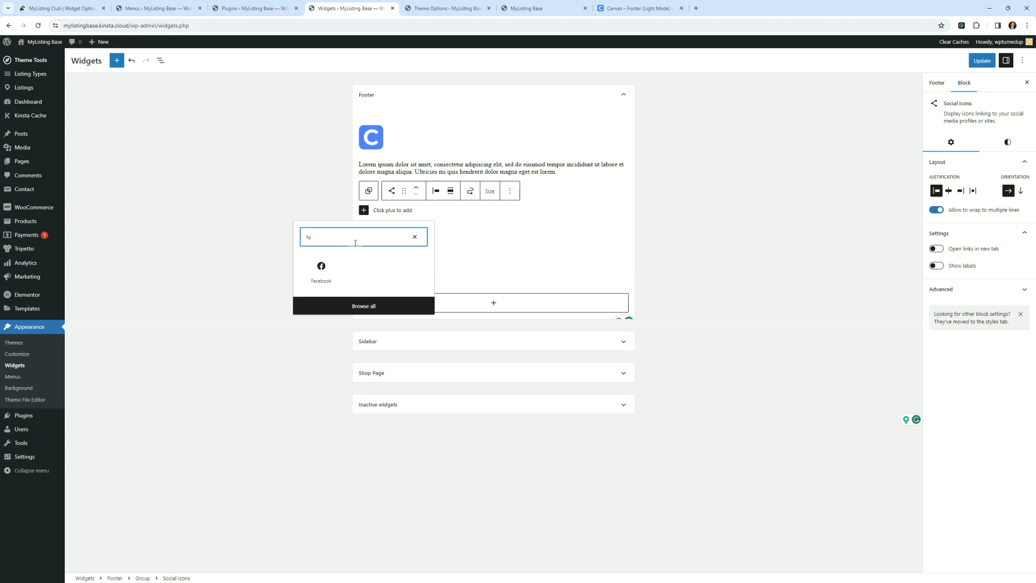
left_click(321, 270)
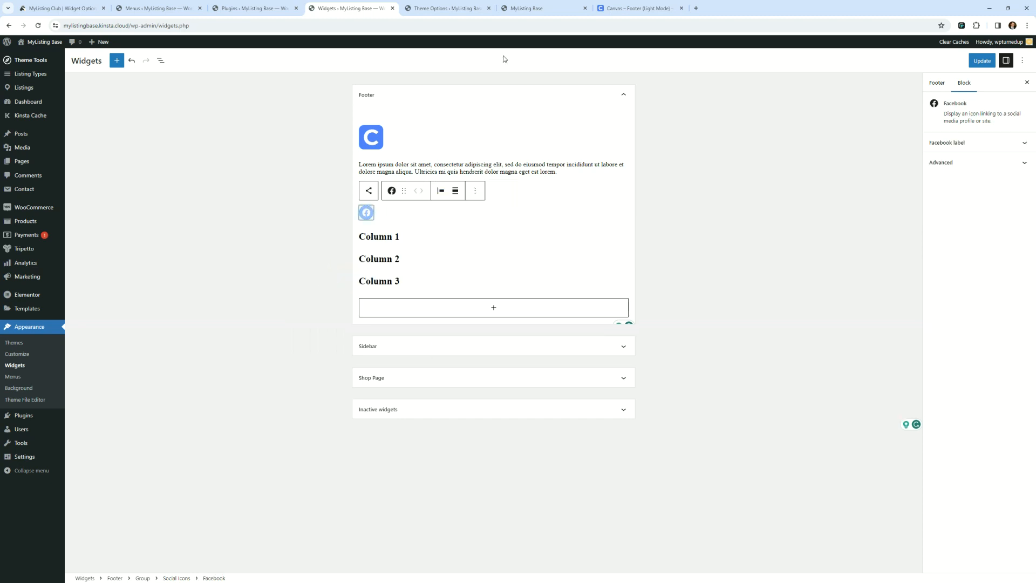
left_click(628, 8)
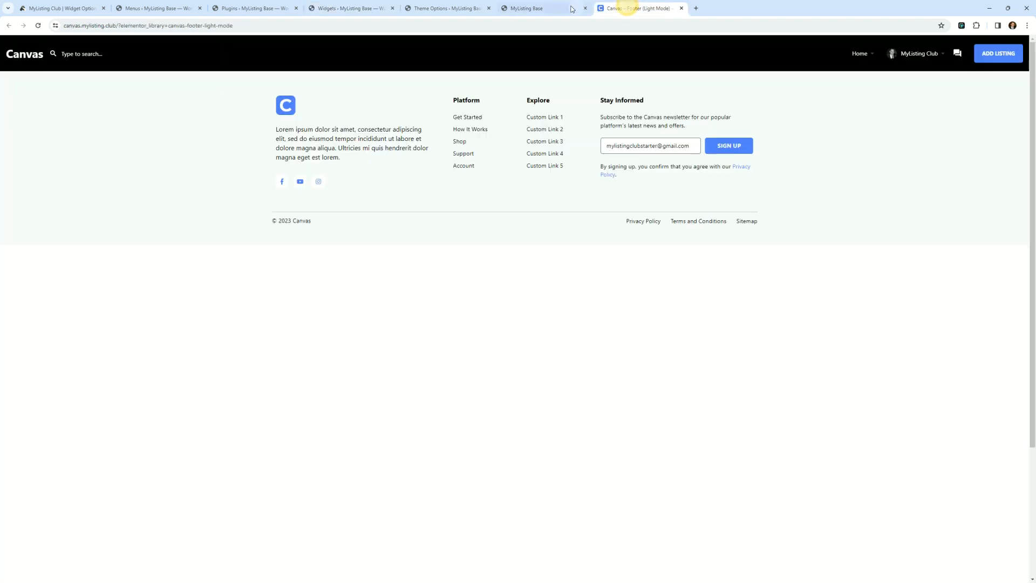
left_click(354, 5)
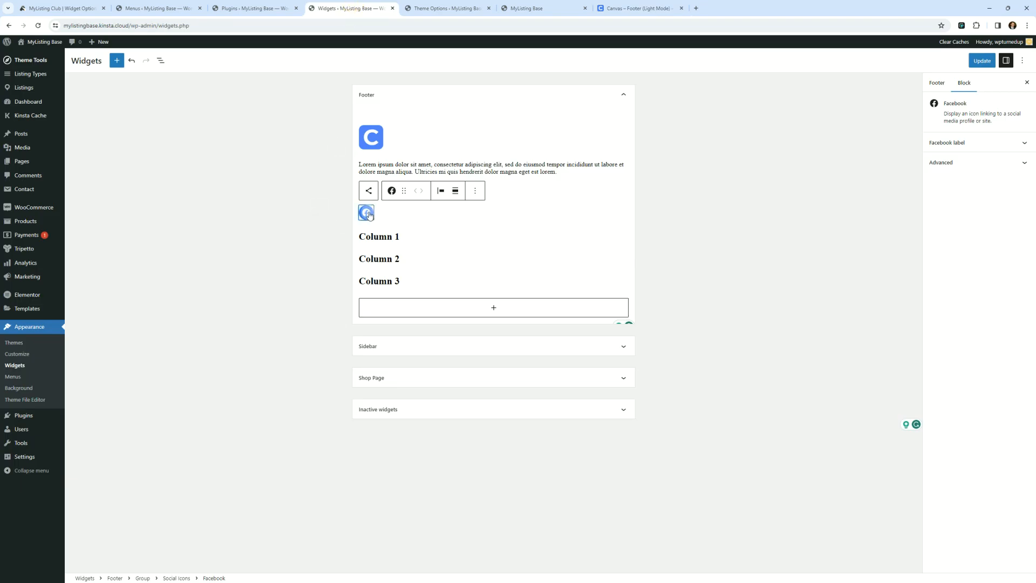
- Add YouTube and Instagram icons after the Facebook icon in the Social Icons block
left_click(369, 190)
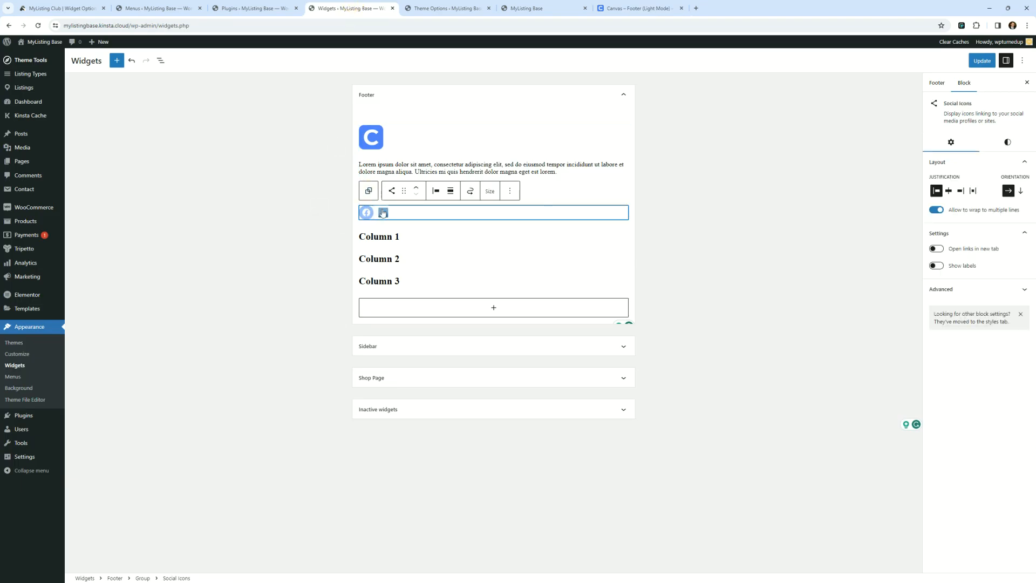
left_click(383, 212)
type("you")
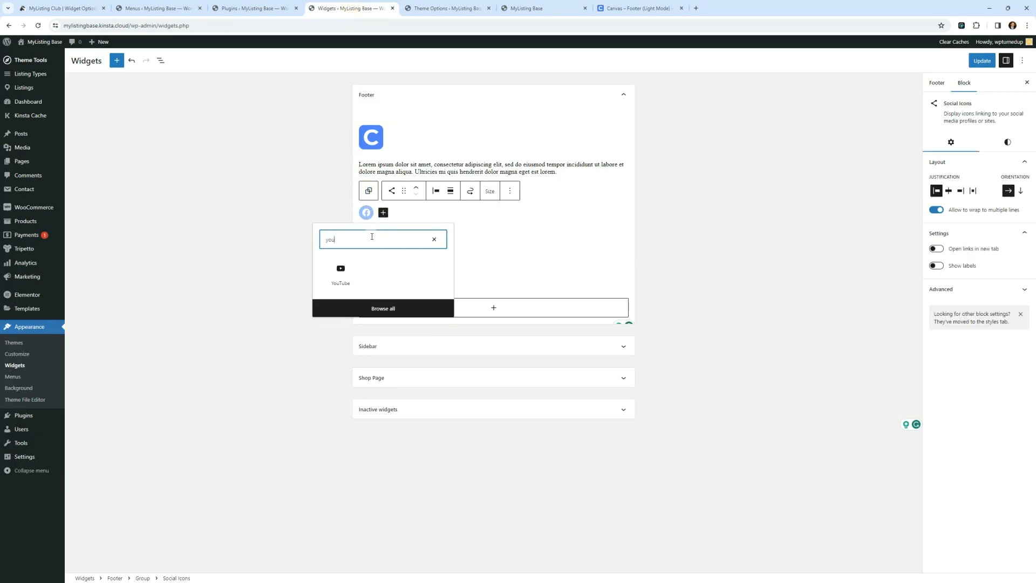
left_click(340, 270)
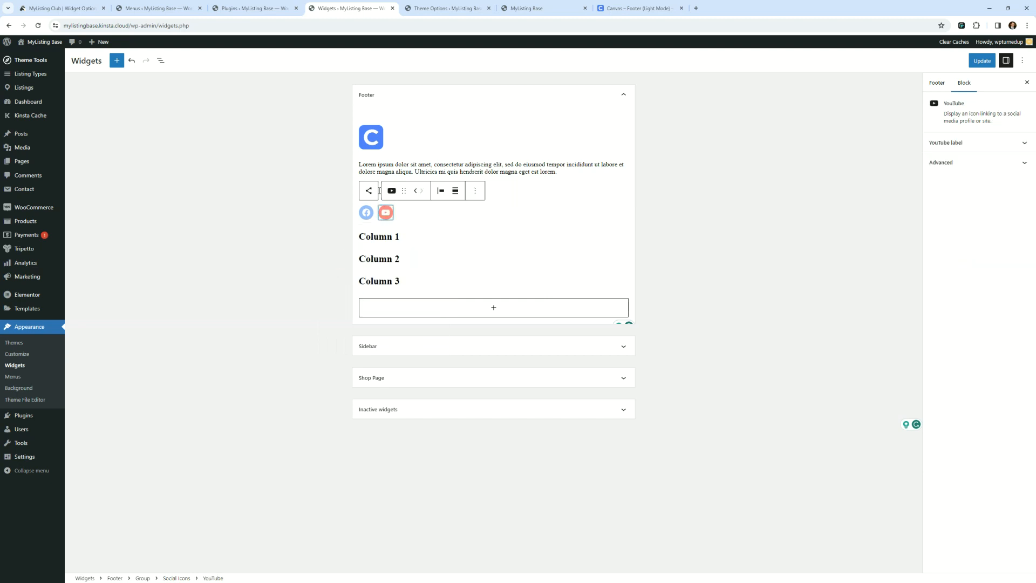
left_click(370, 191)
left_click(402, 213)
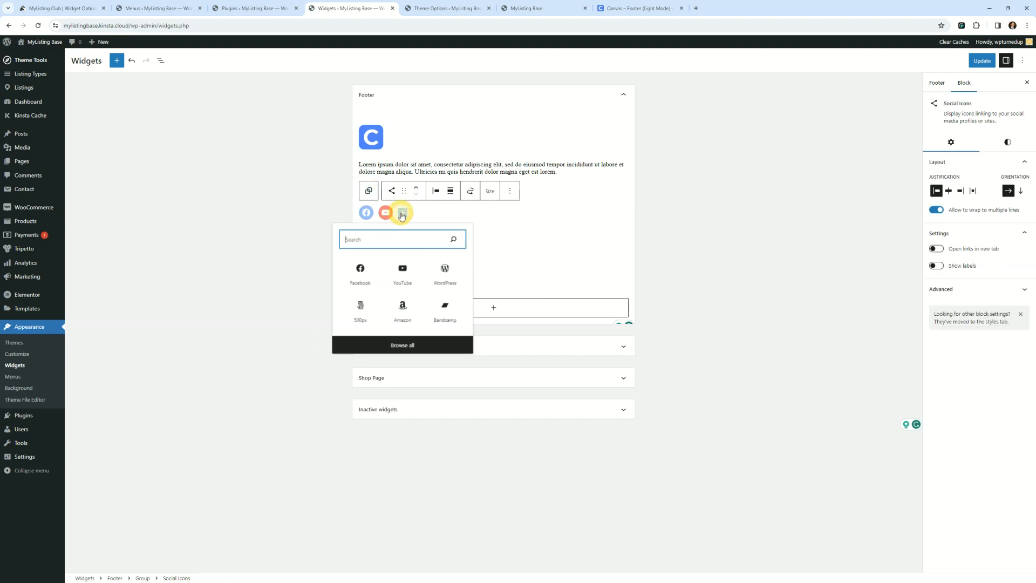
type("ins")
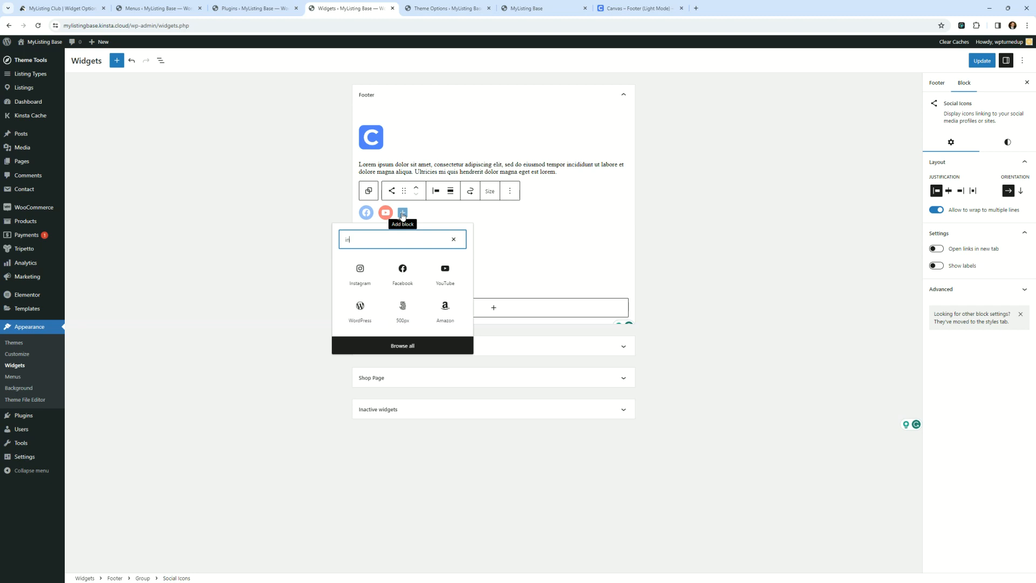
left_click(366, 276)
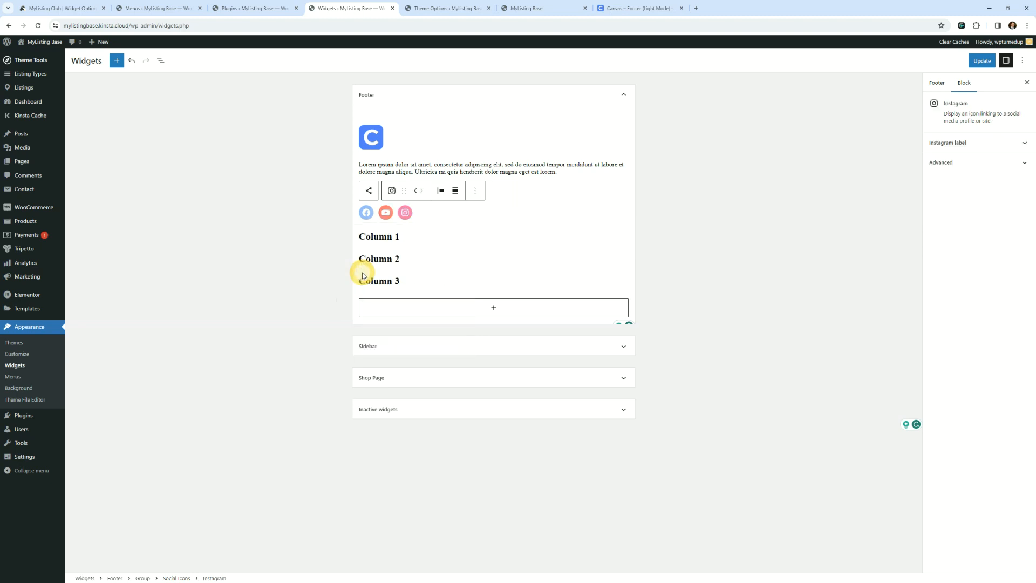
- Look through the Facebook icon's address field and block options in the footer's Social Icons block
left_click(366, 212)
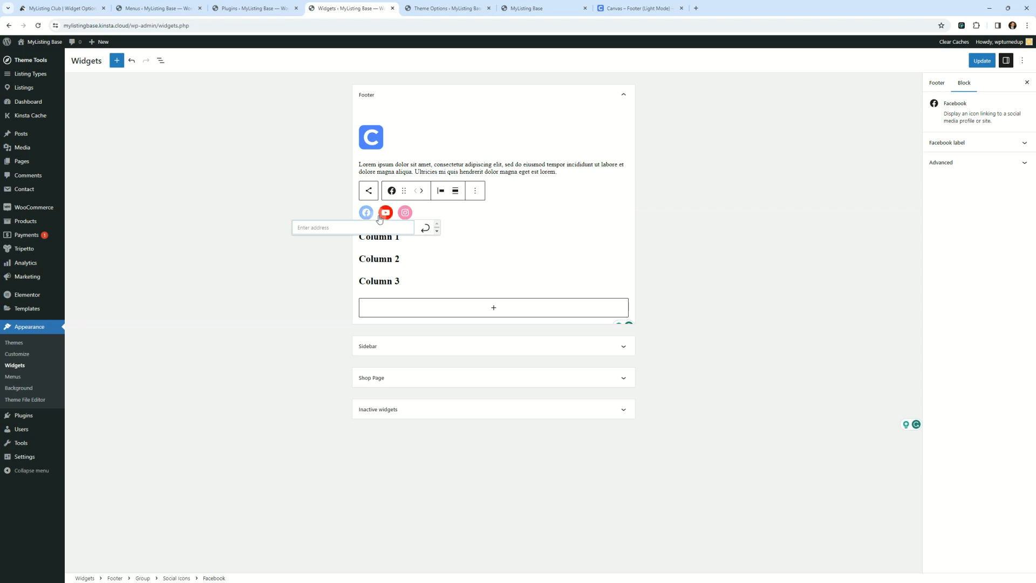
left_click(402, 236)
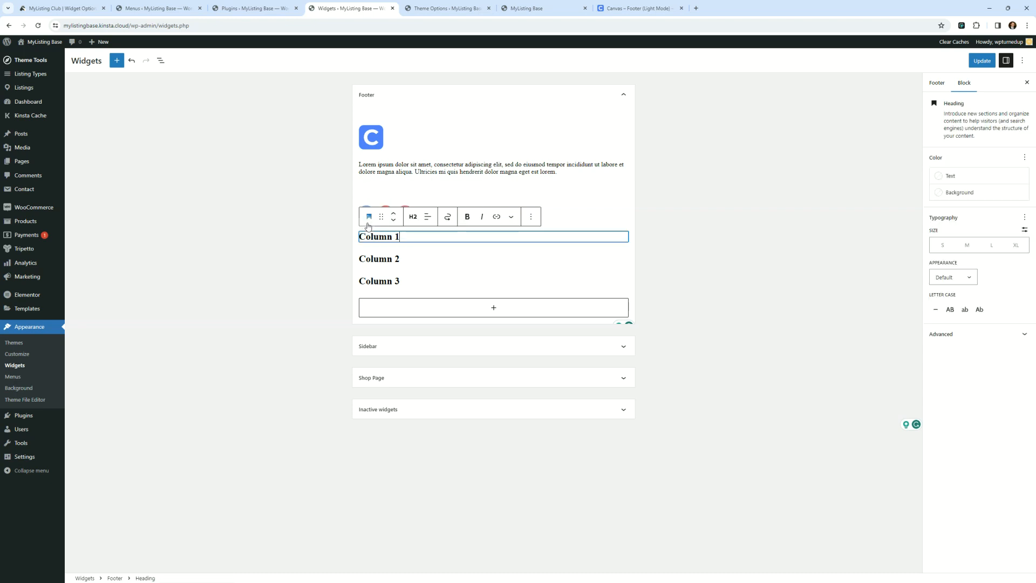
left_click(454, 190)
left_click(365, 213)
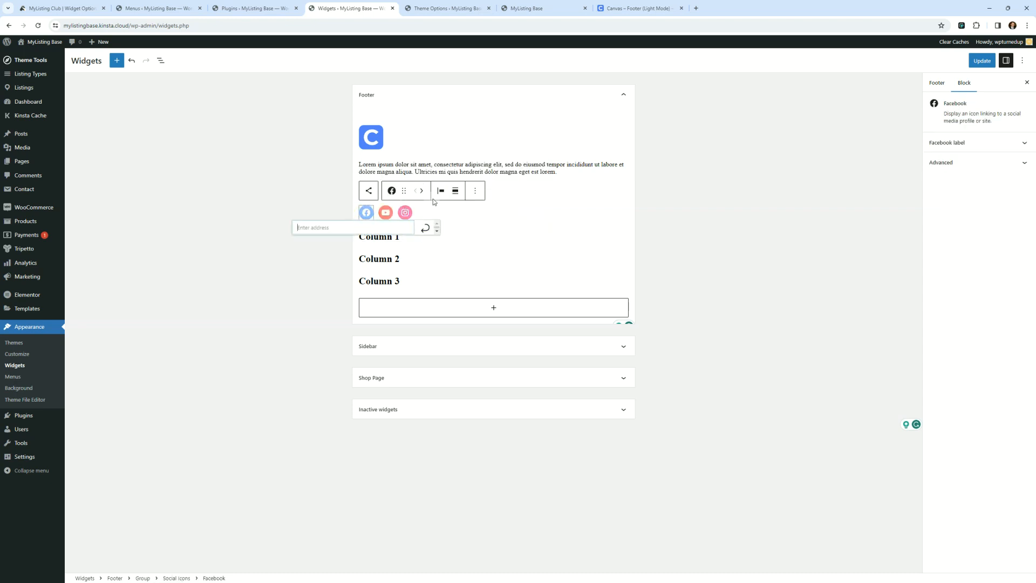
left_click(475, 191)
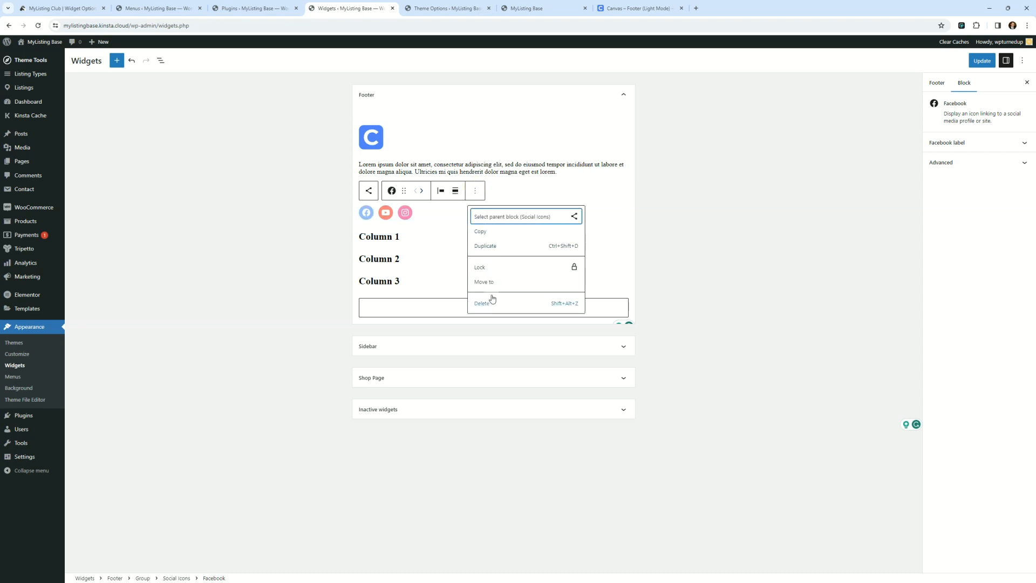
left_click(542, 186)
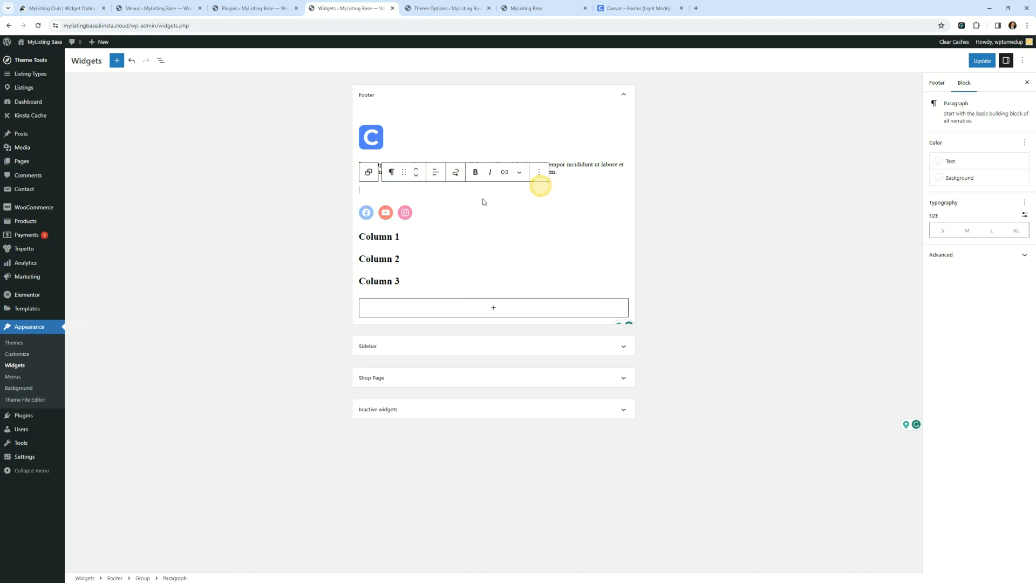
left_click(368, 215)
left_click(392, 195)
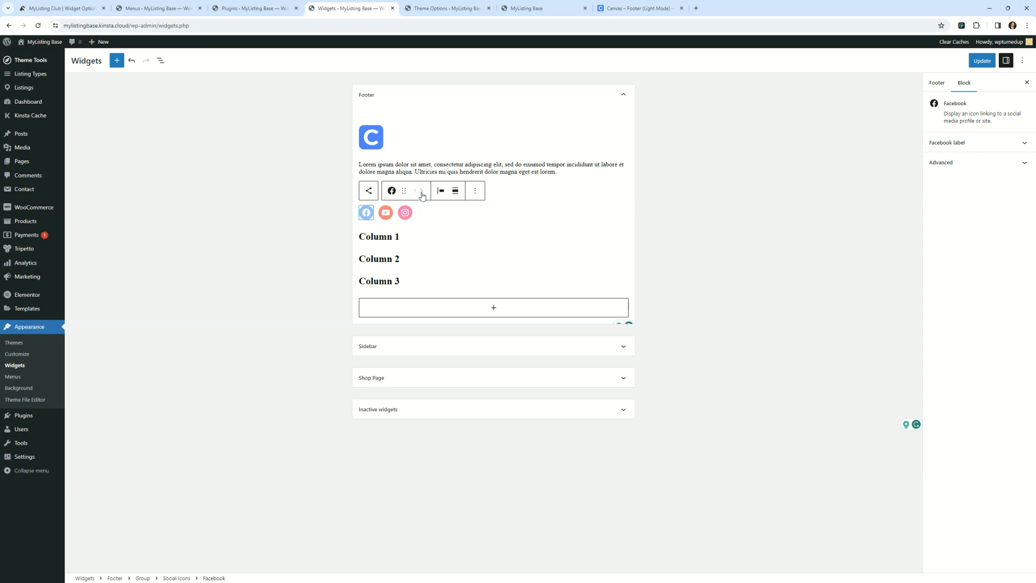
left_click(474, 193)
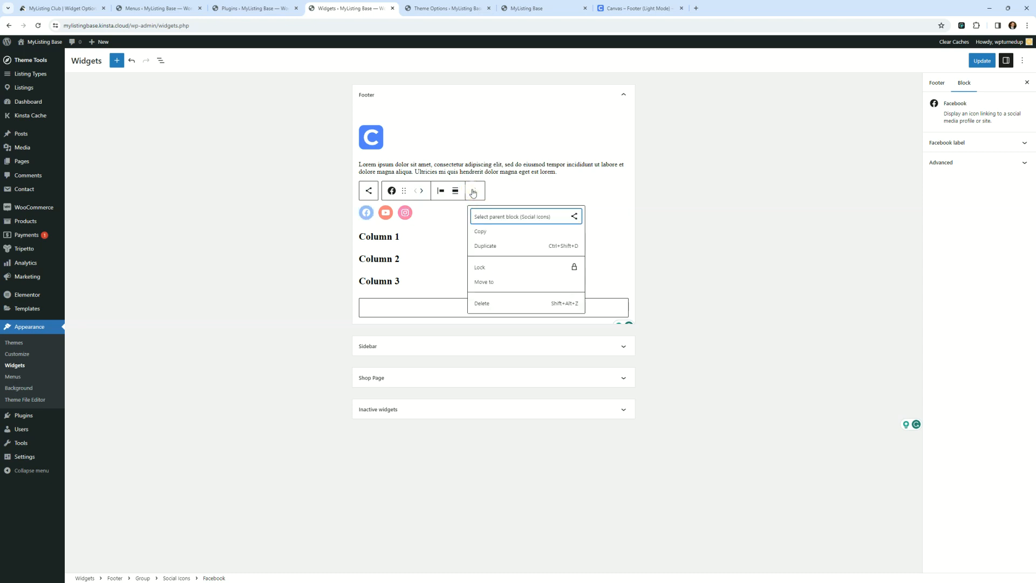
key("Escape")
left_click(480, 144)
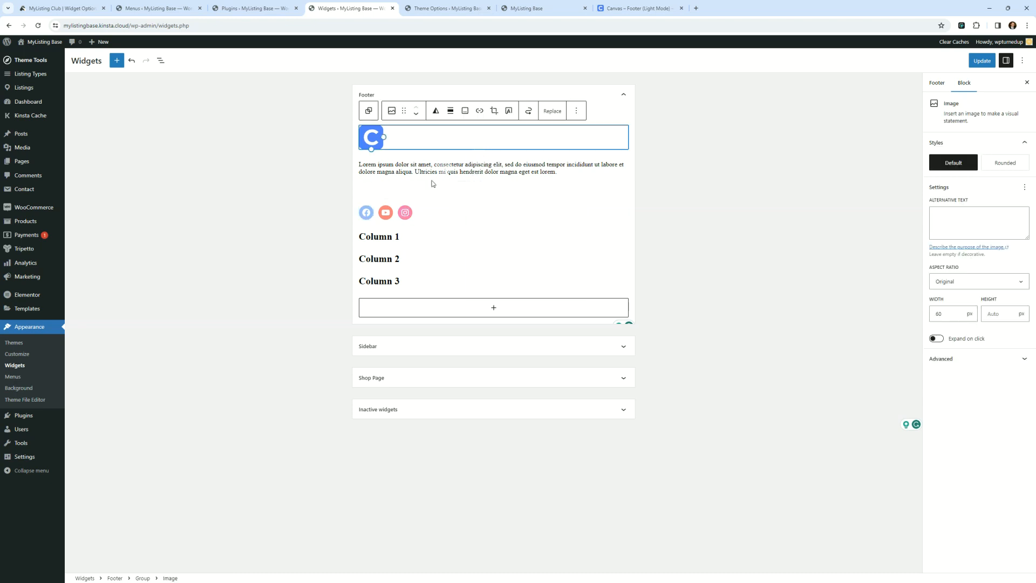
left_click(371, 212)
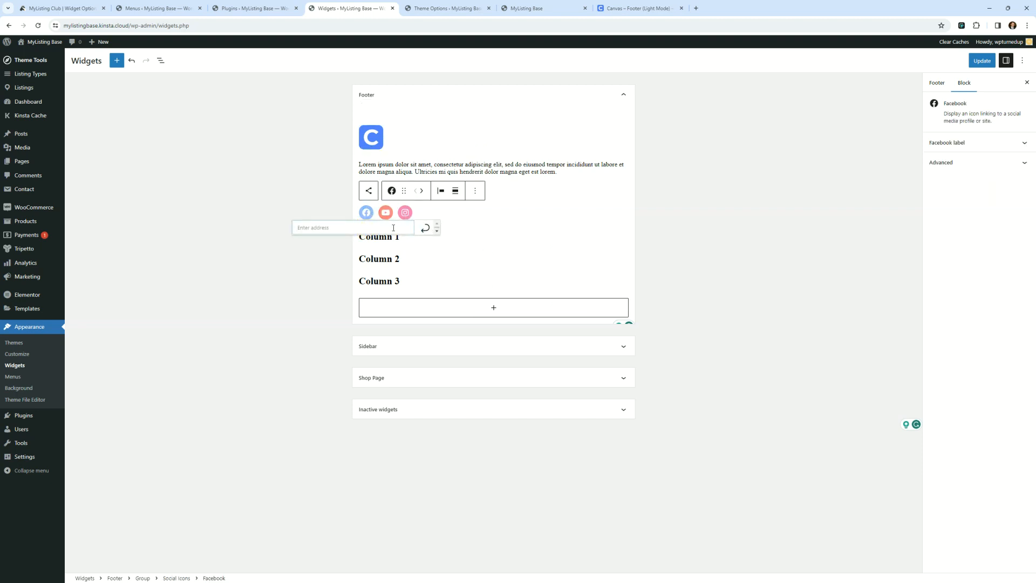
left_click(386, 229)
type("https://mylisting.club")
left_click(426, 231)
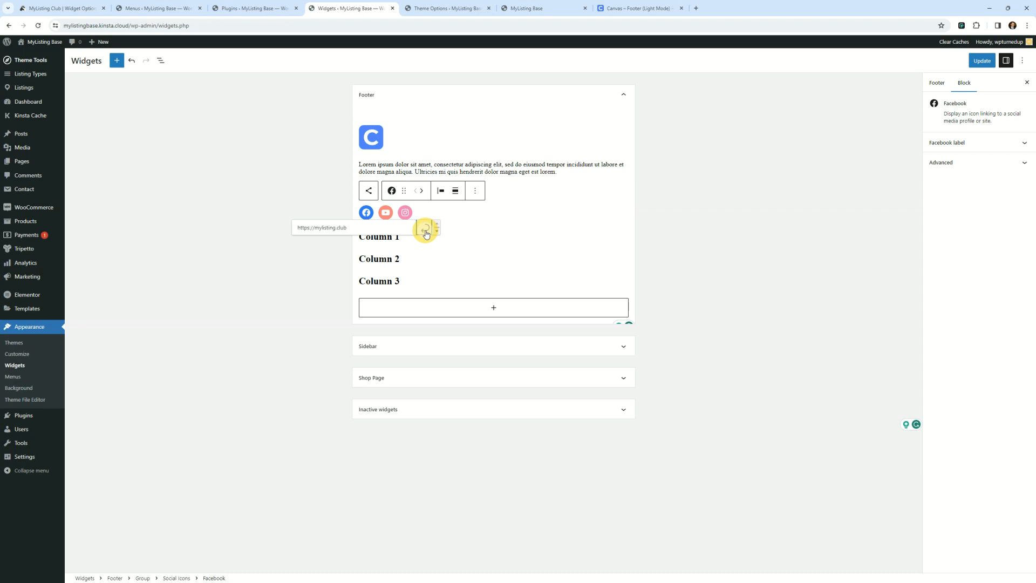
left_click(974, 64)
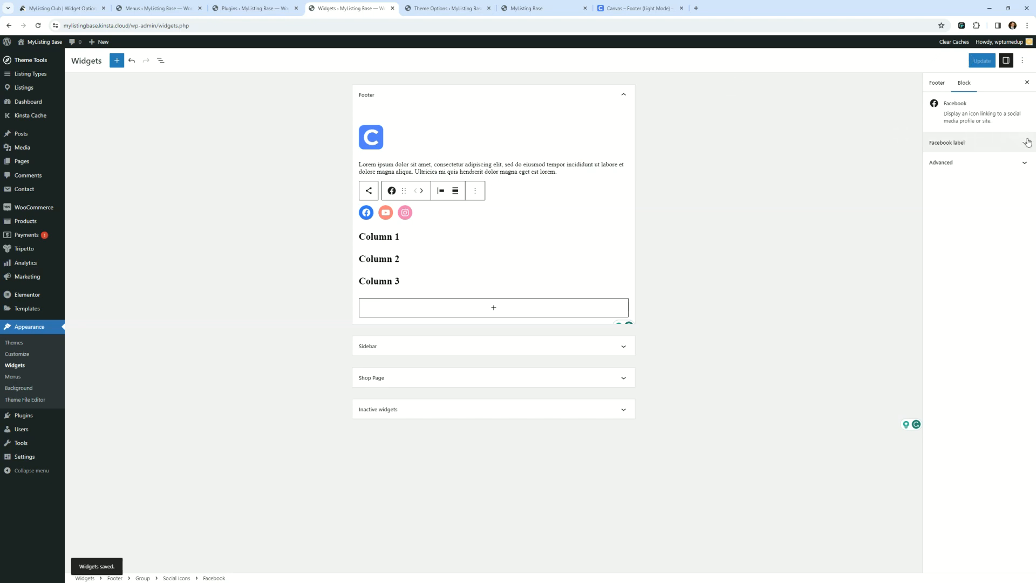
- Examine the Facebook icon's label and advanced settings, including Link Rel, for an option controlling how its link opens
left_click(367, 214)
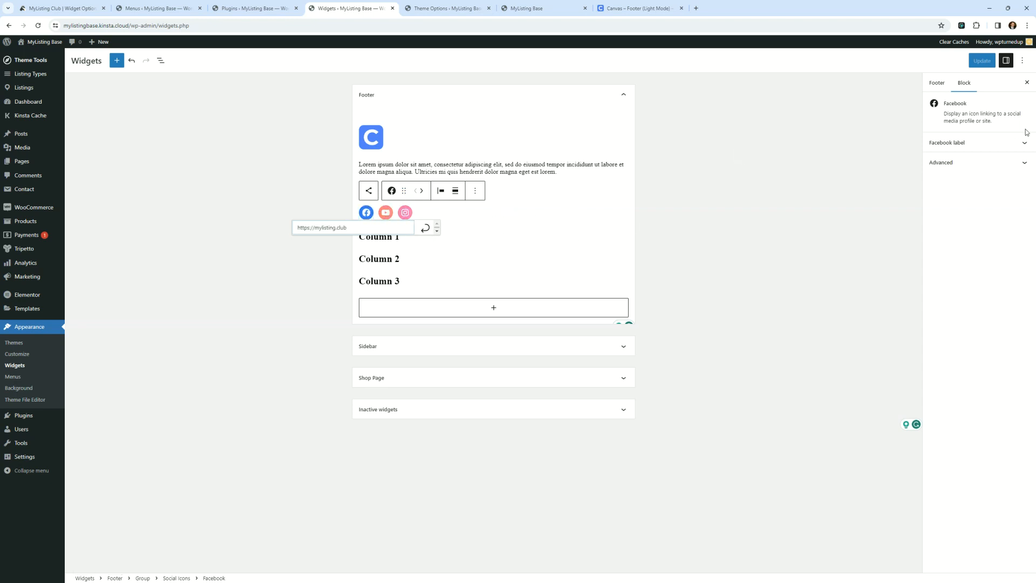
left_click(991, 142)
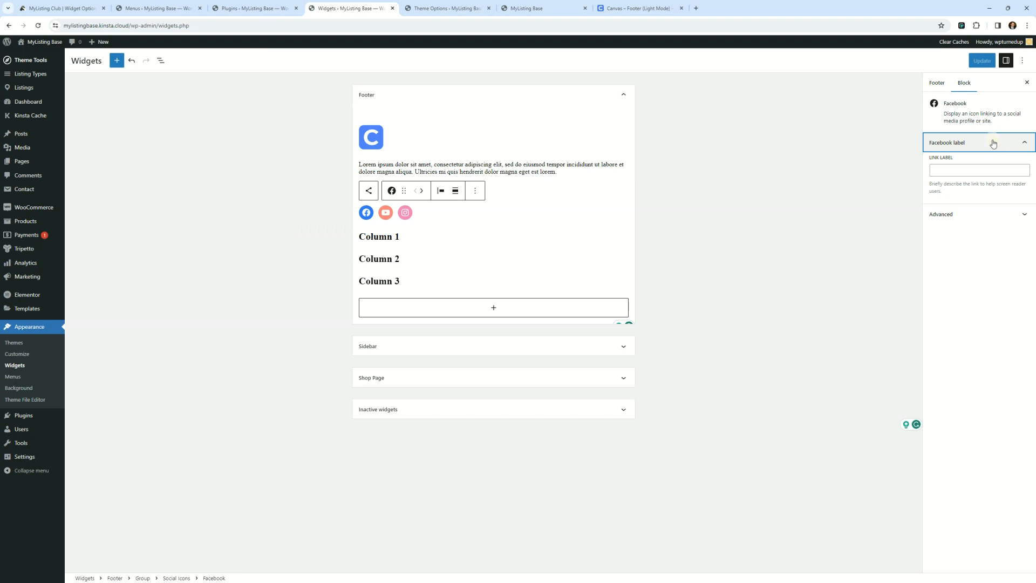
left_click(986, 171)
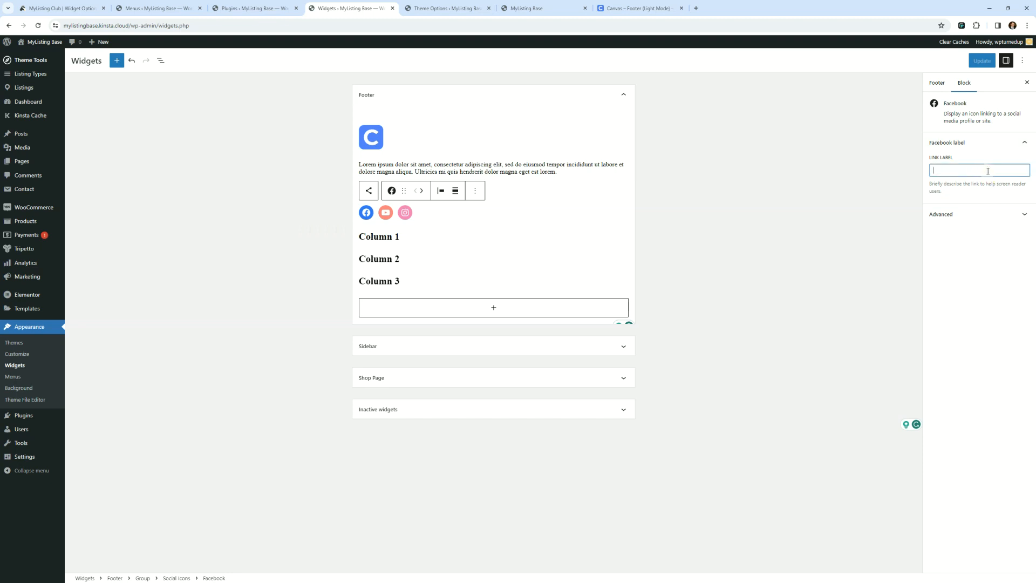
left_click(983, 213)
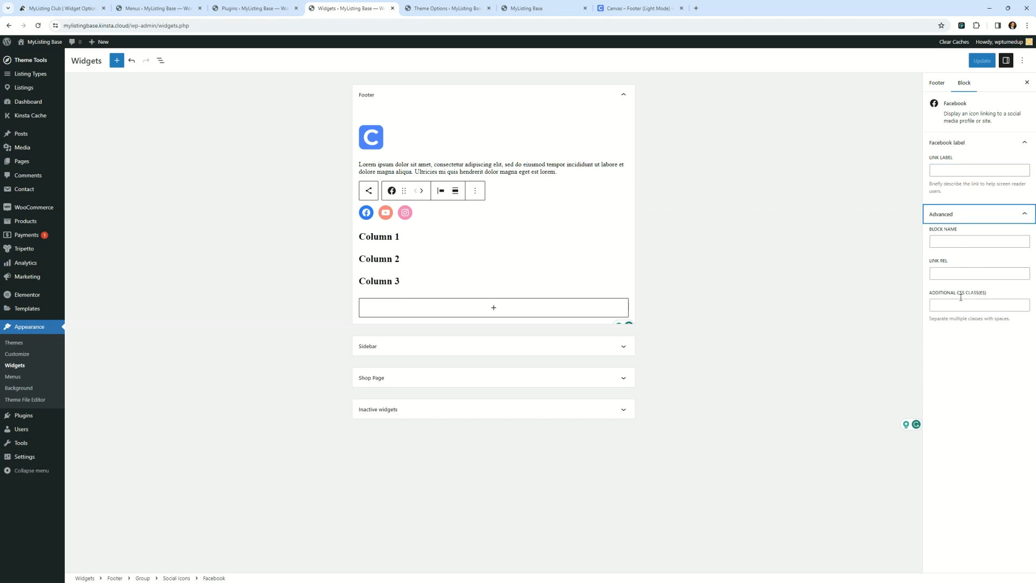
left_click(947, 272)
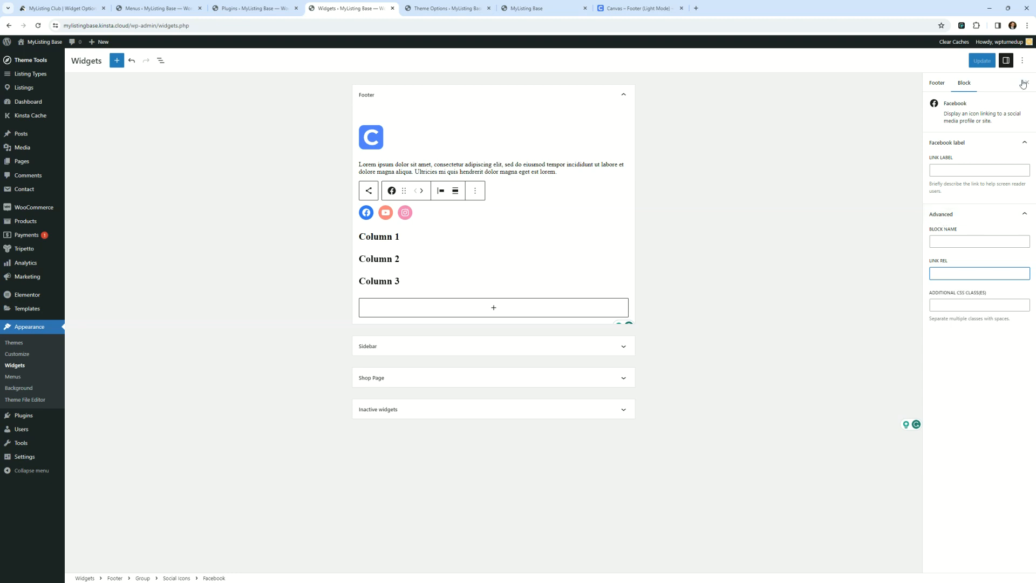
left_click(958, 273)
left_click(941, 262)
left_click(941, 263)
left_click(947, 272)
key("ctrl")
key("ctrl")
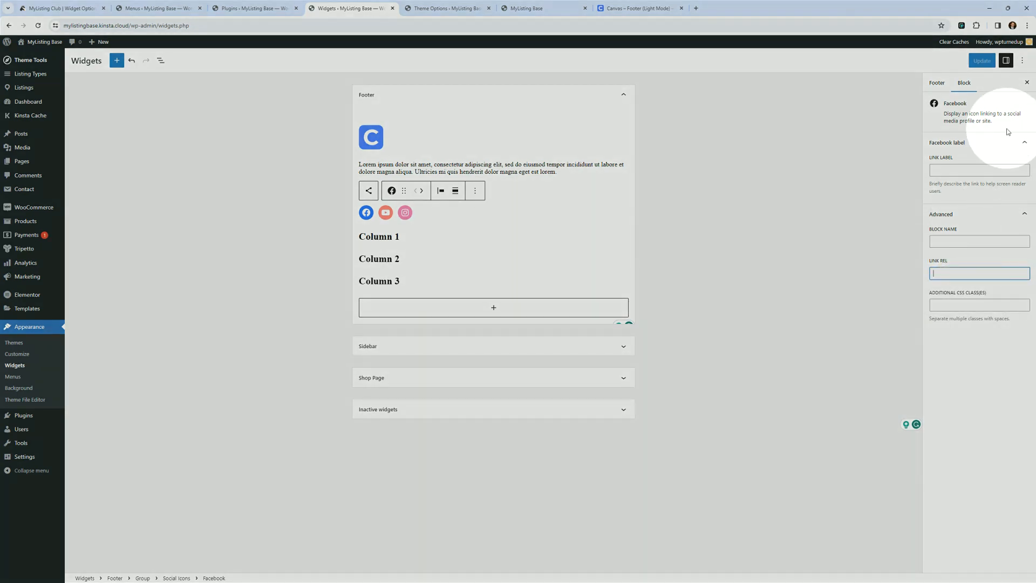
left_click(934, 84)
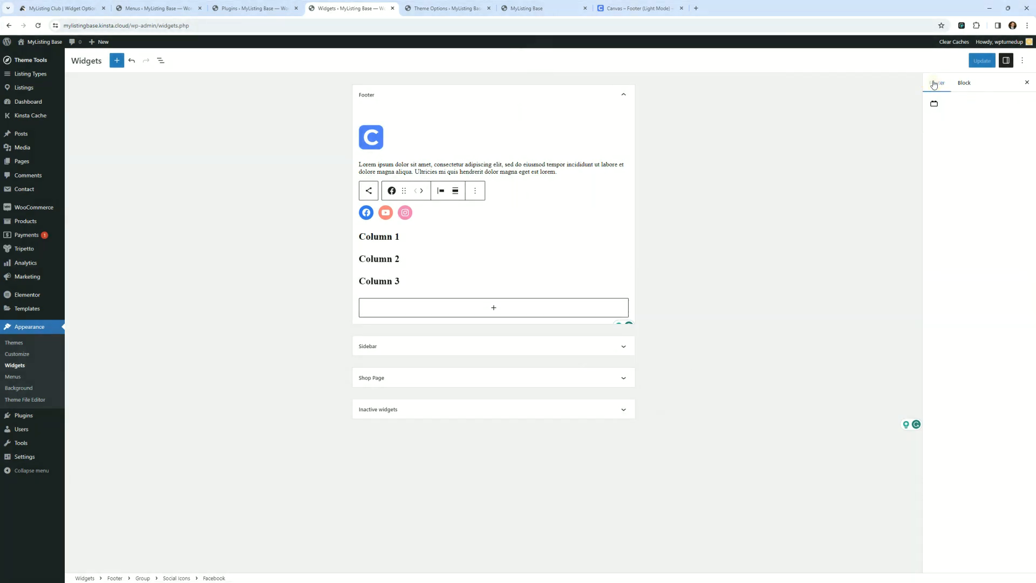
left_click(964, 84)
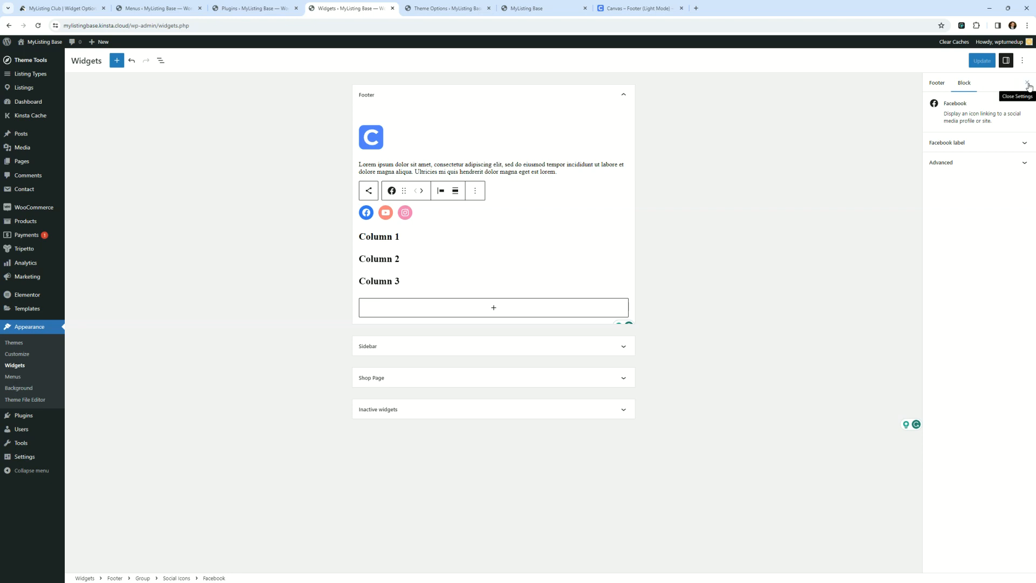
left_click(720, 425)
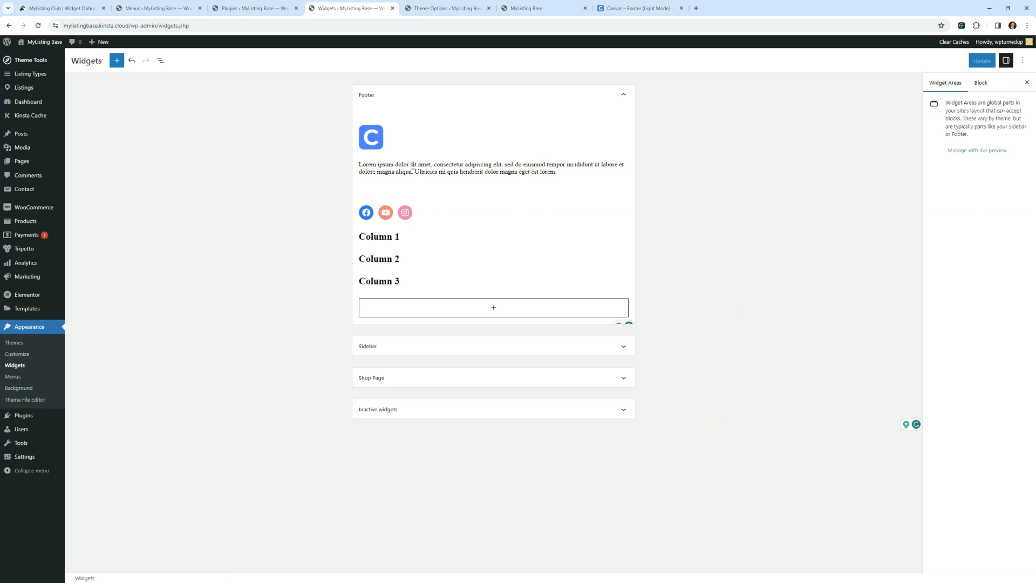
- Review the Canvas footer design and the footer theme options, and reload the MyListing Base site to check its footer
left_click(626, 8)
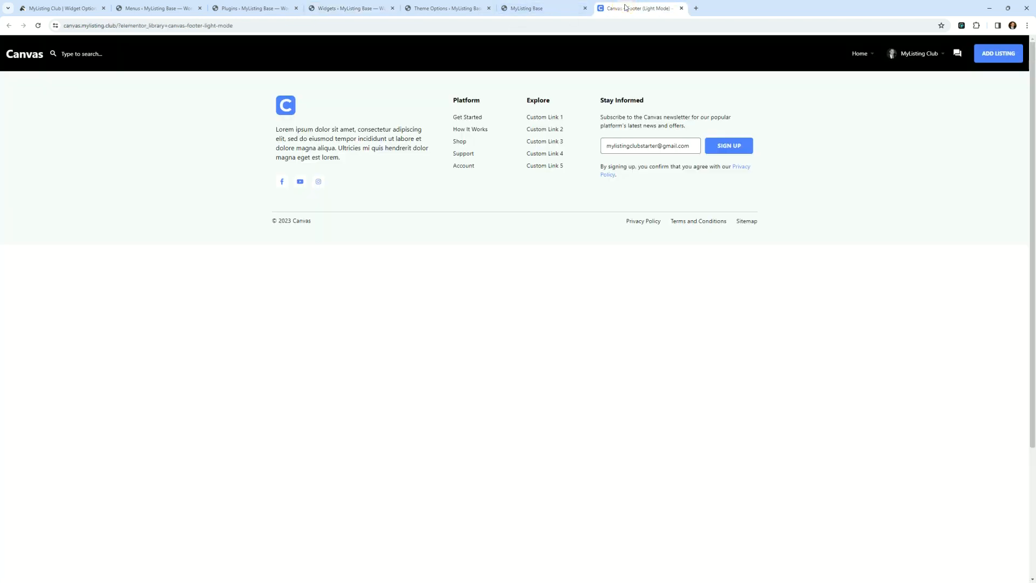
left_click(447, 8)
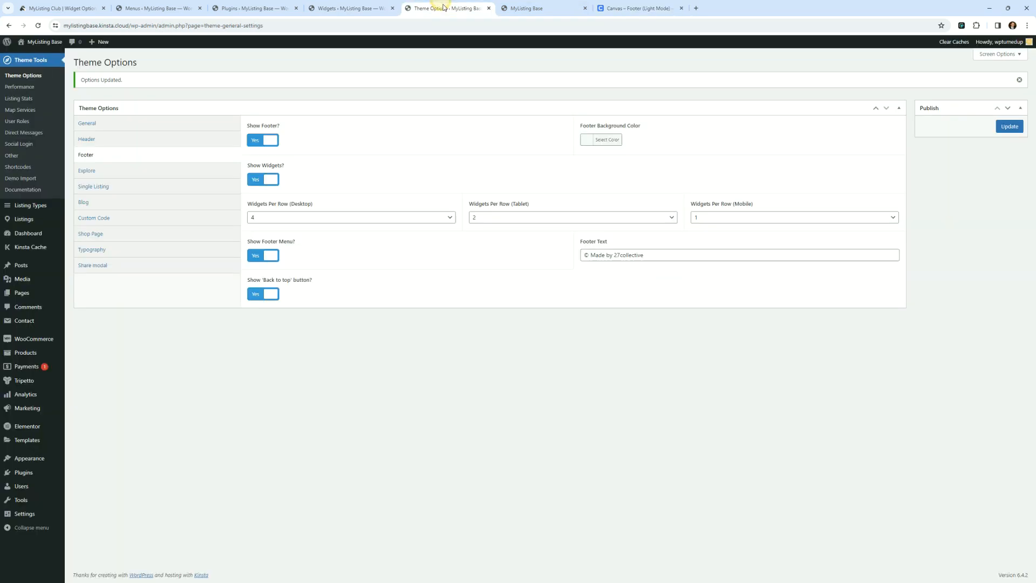
left_click(528, 8)
left_click(348, 7)
left_click(983, 61)
left_click(626, 8)
left_click(528, 7)
left_click(38, 26)
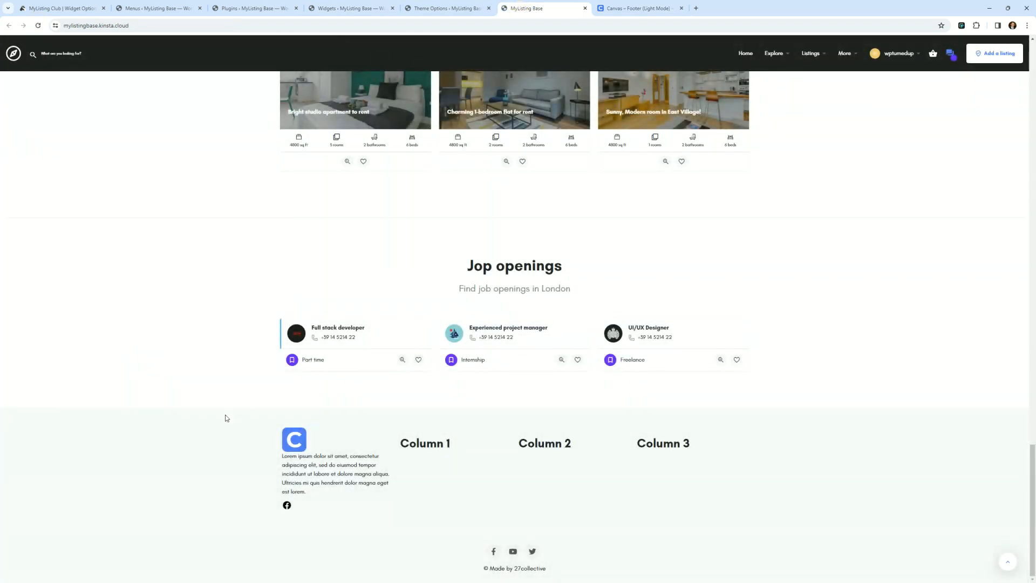
- Test the Facebook icon's link in the live footer and return to the MyListing Base page
left_click(329, 517)
left_click(288, 507)
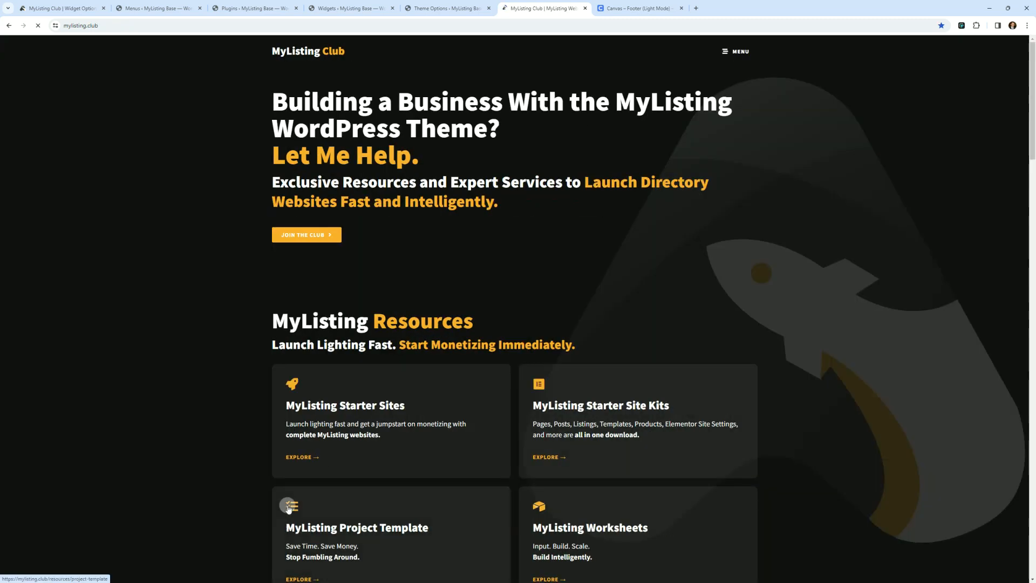
left_click(9, 26)
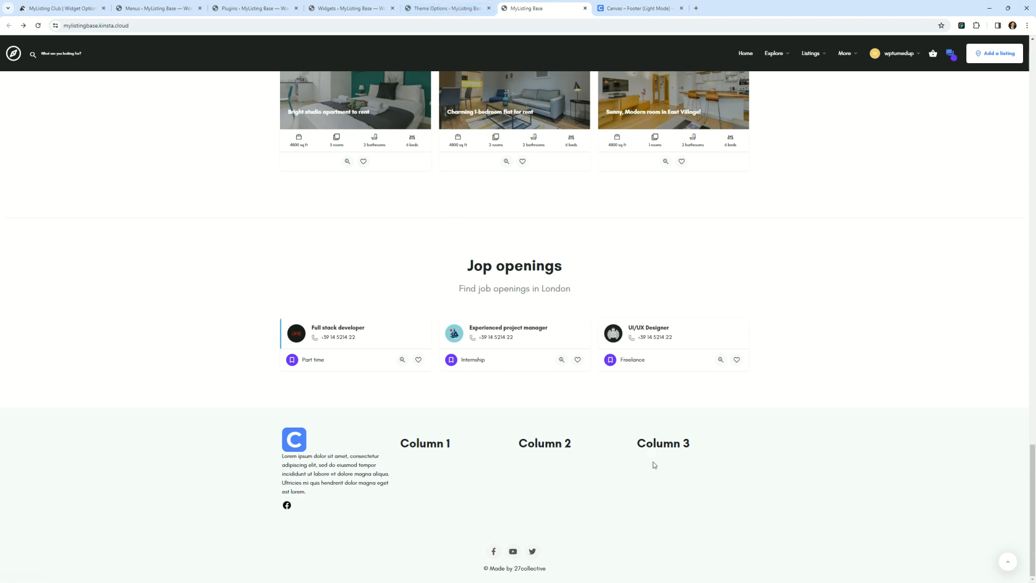
- Return to the widgets editor and recheck the Facebook icon's address, block options and advanced settings
left_click(443, 8)
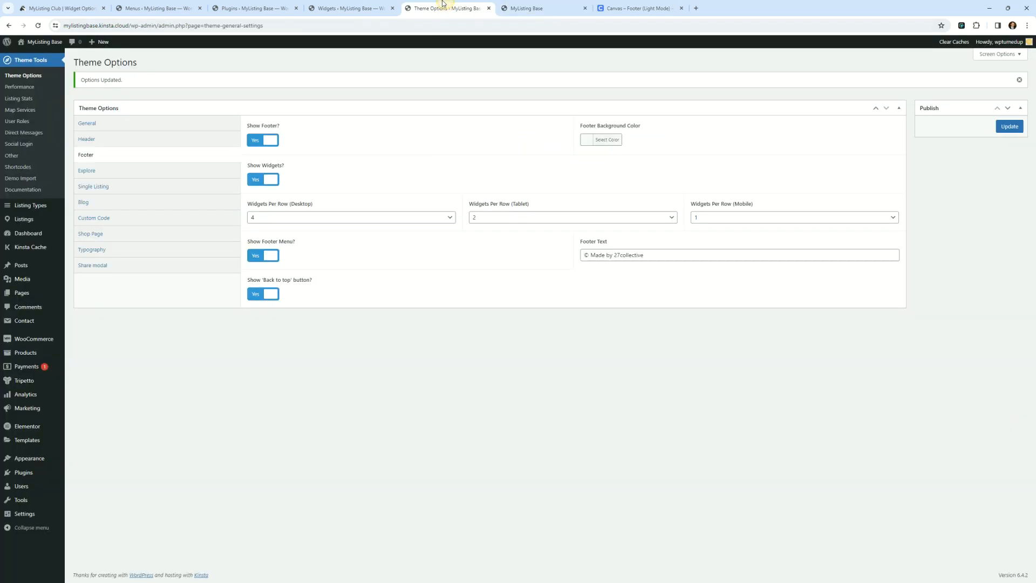
left_click(340, 8)
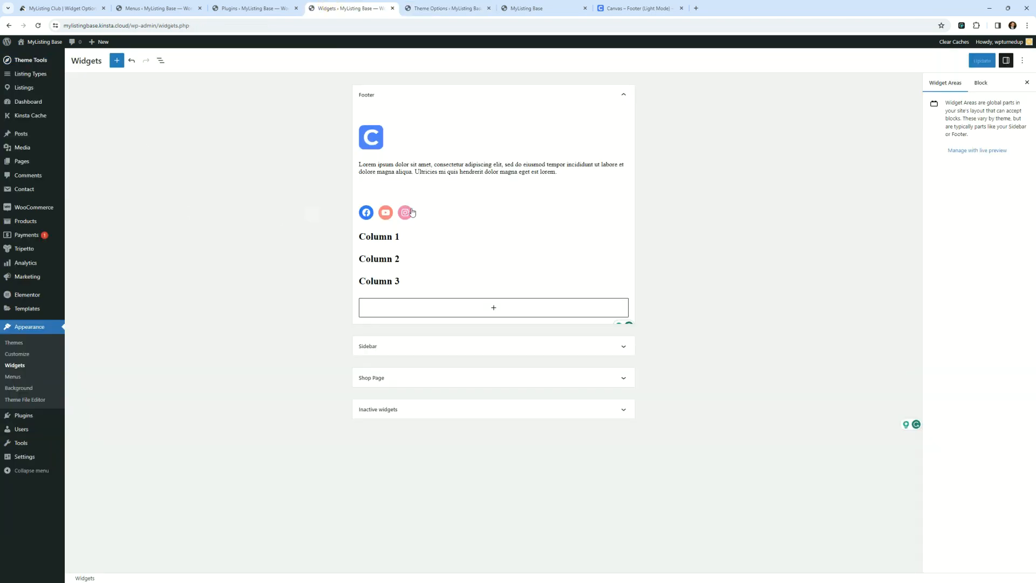
left_click(366, 214)
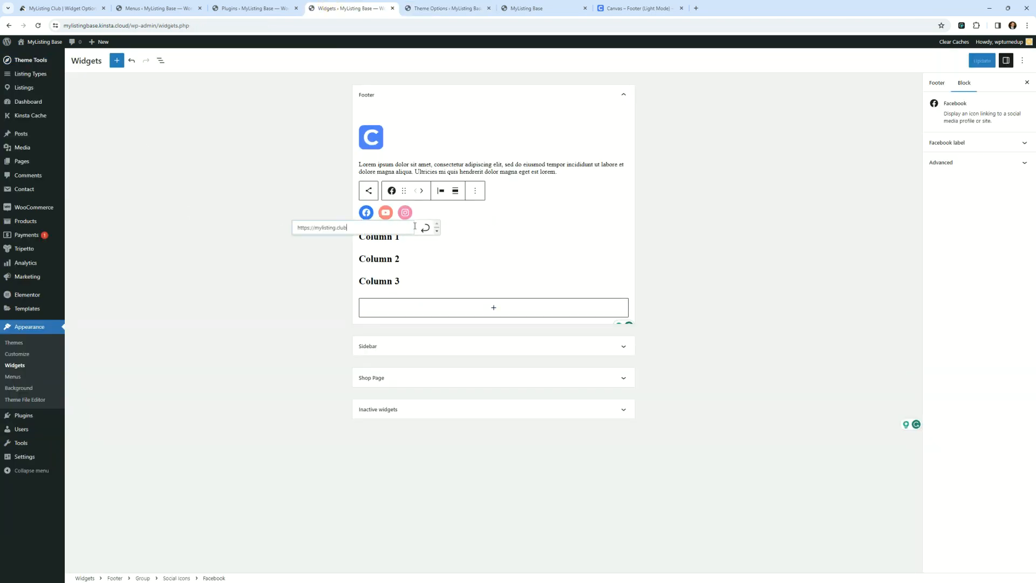
left_click(395, 225)
left_click(475, 191)
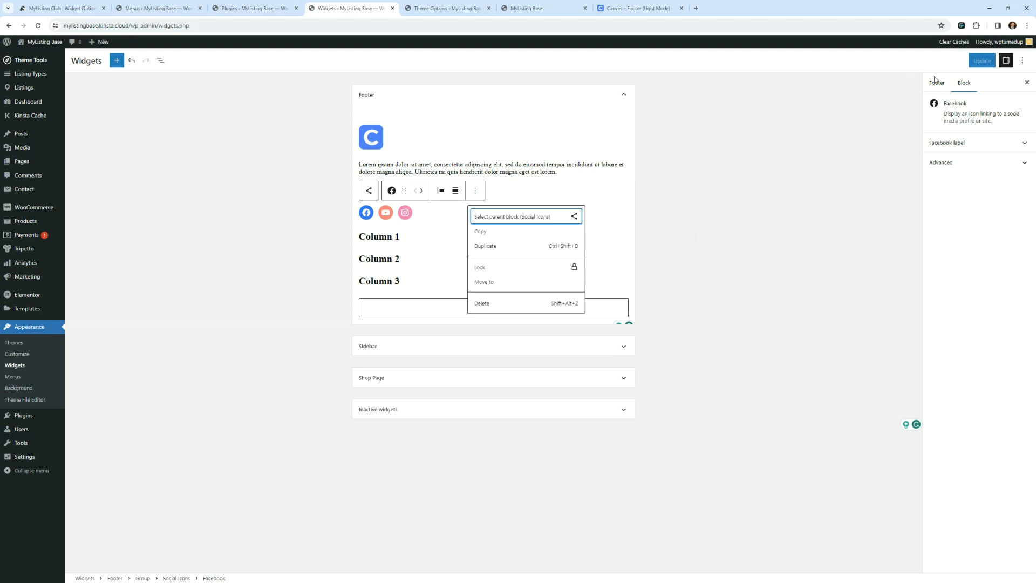
left_click(955, 162)
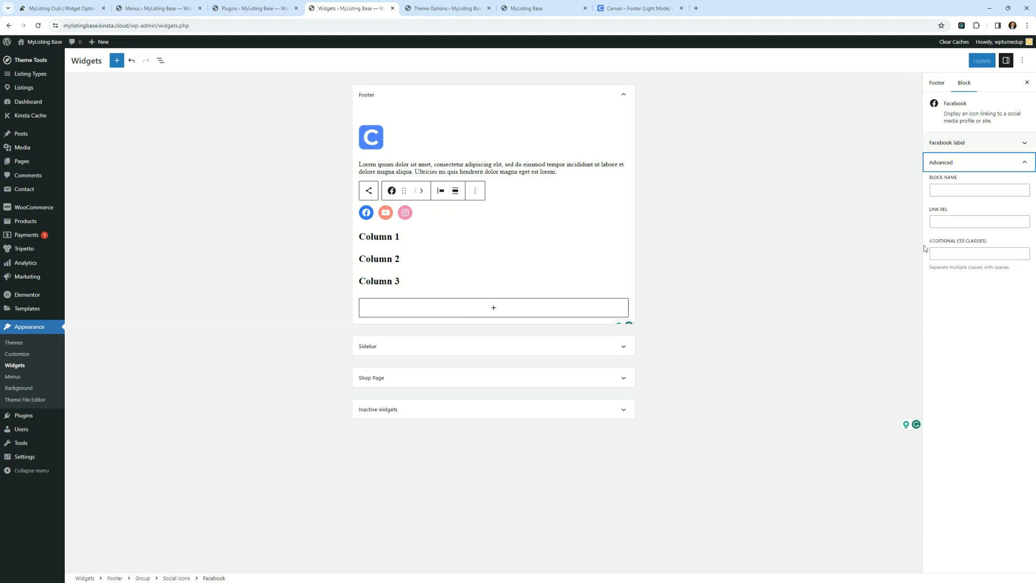
left_click(881, 196)
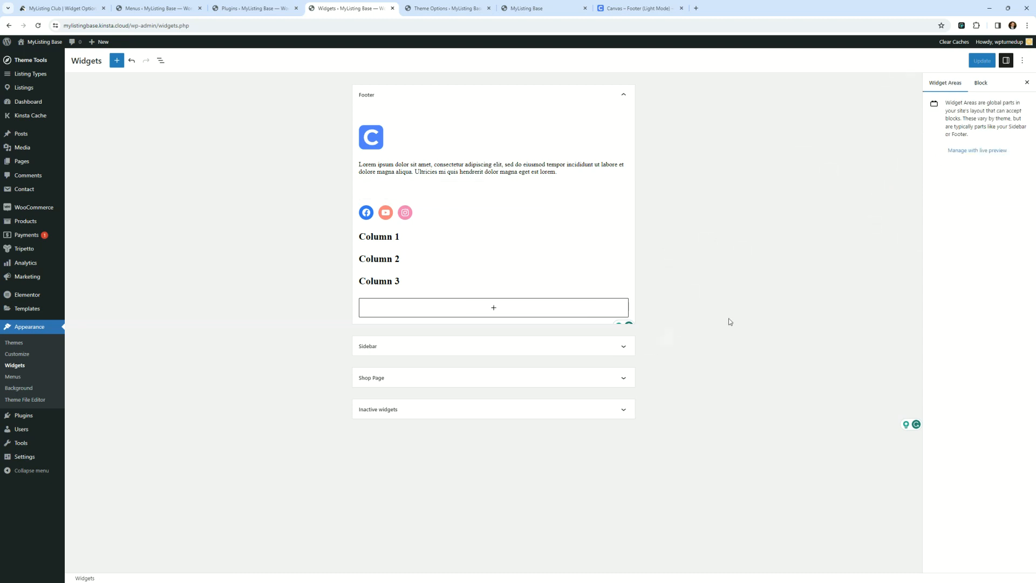
- Check the link columns in the Canvas footer design, and wrap the Column 1 heading in the Footer widget area in a group
left_click(637, 8)
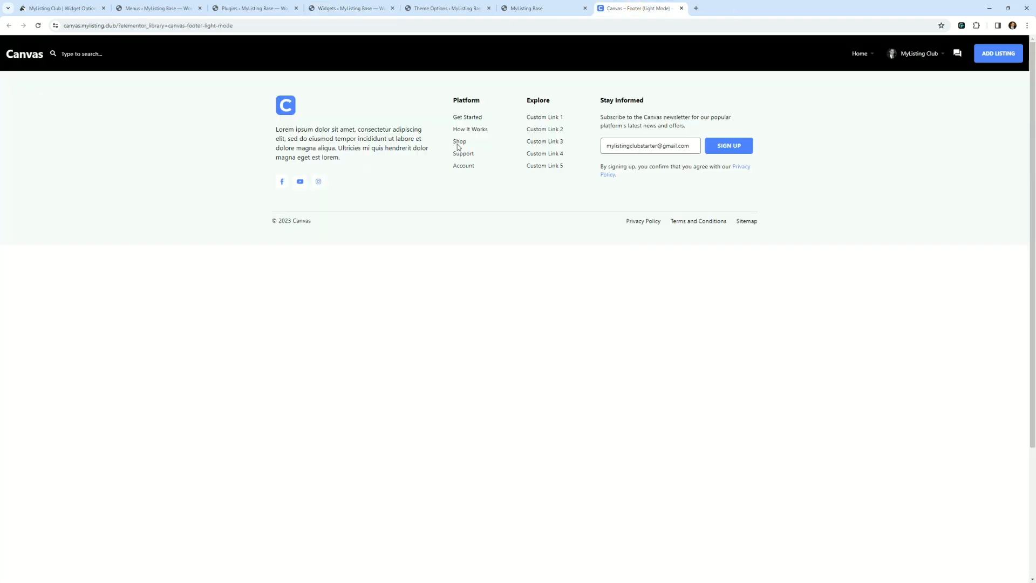
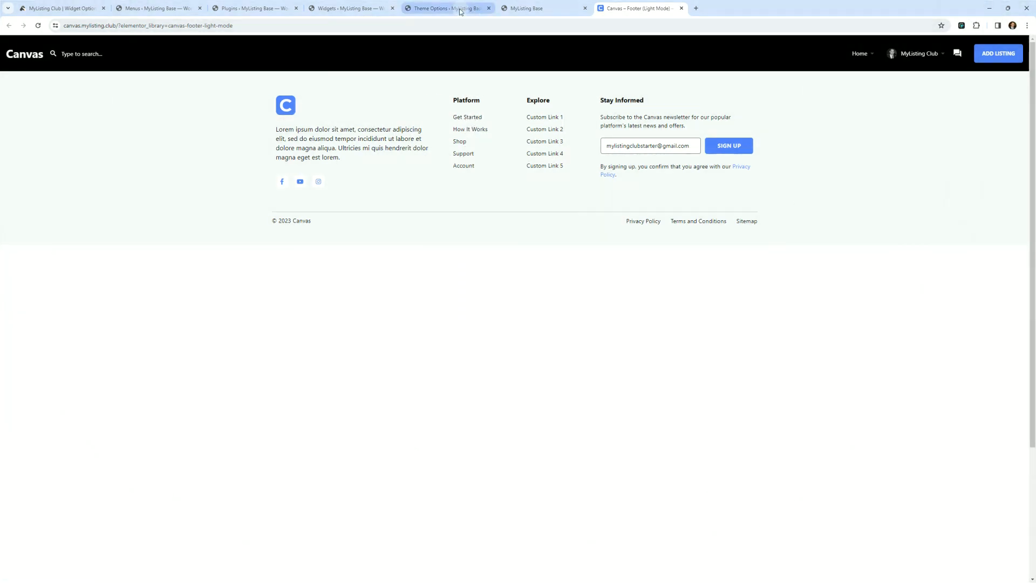
left_click(460, 9)
left_click(344, 10)
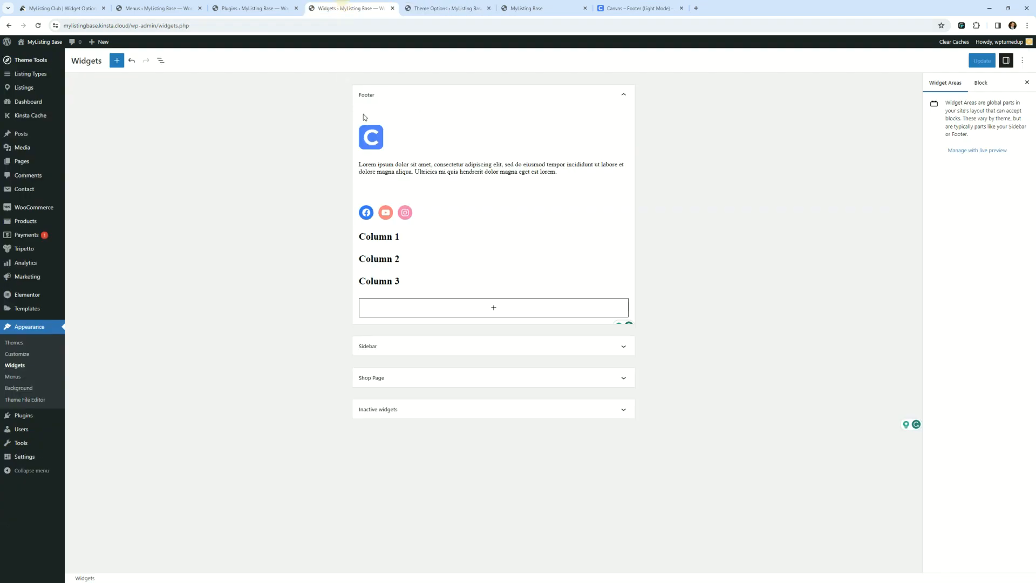
left_click(392, 236)
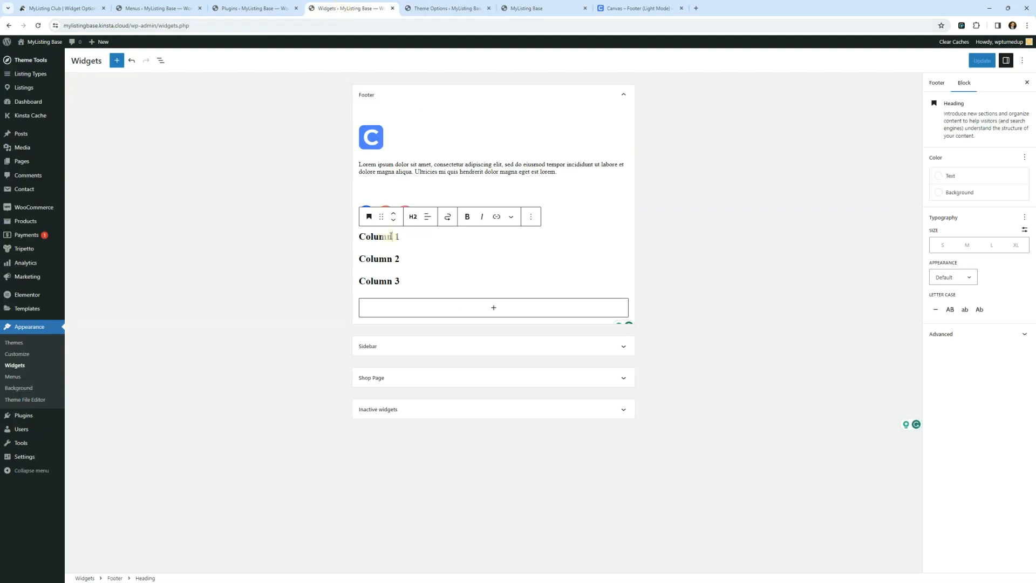
left_click(532, 216)
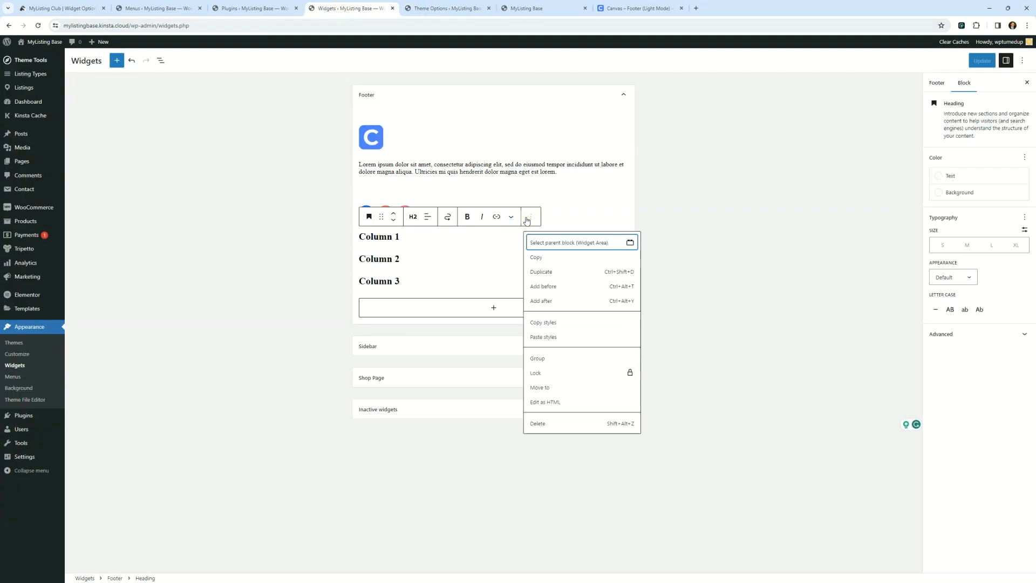
left_click(545, 359)
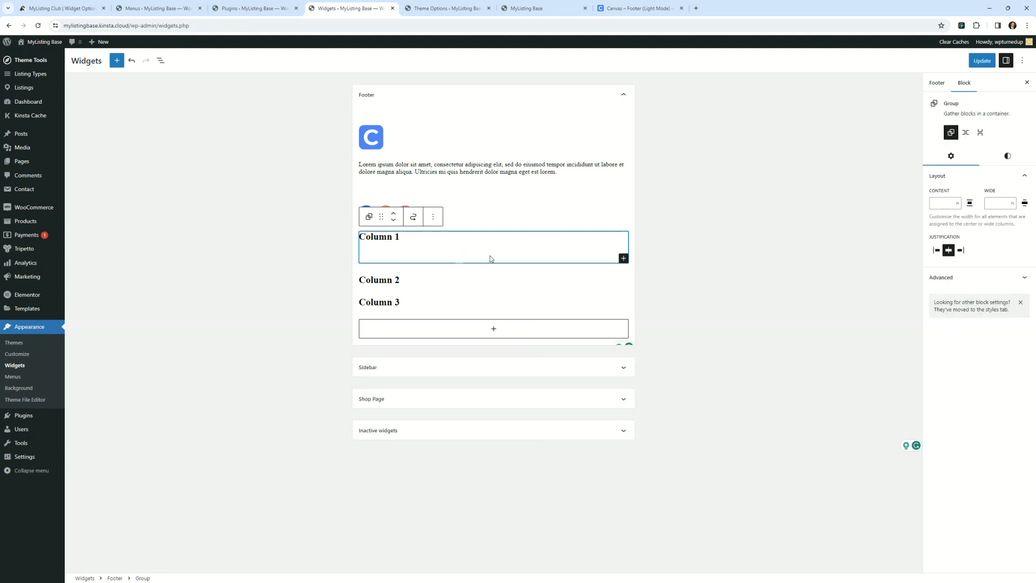
- Add a Navigation Menu widget to the Column 1 group, using the Primary menu with the title "Primary Menu", and save the widgets
left_click(624, 258)
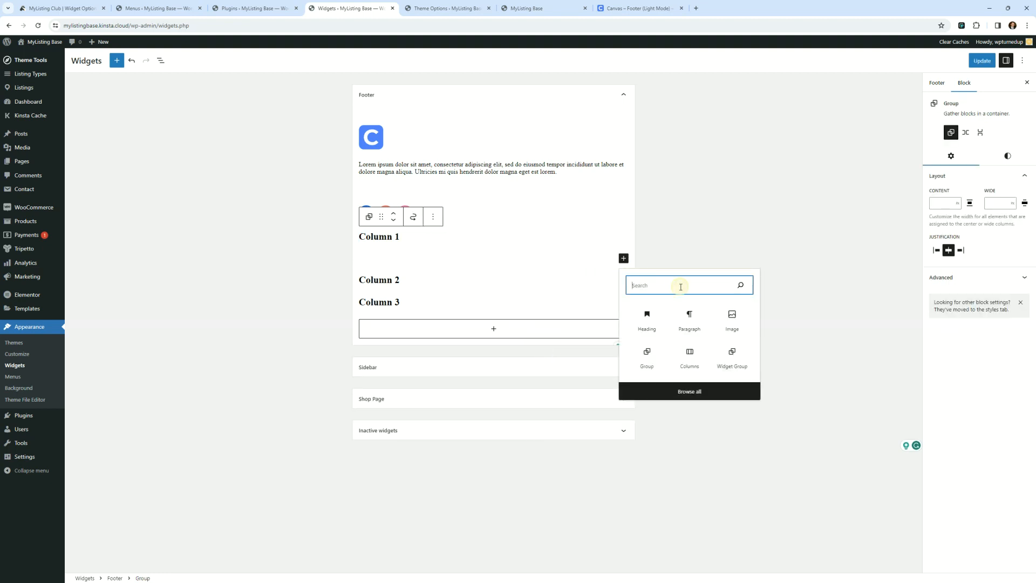
type("menu")
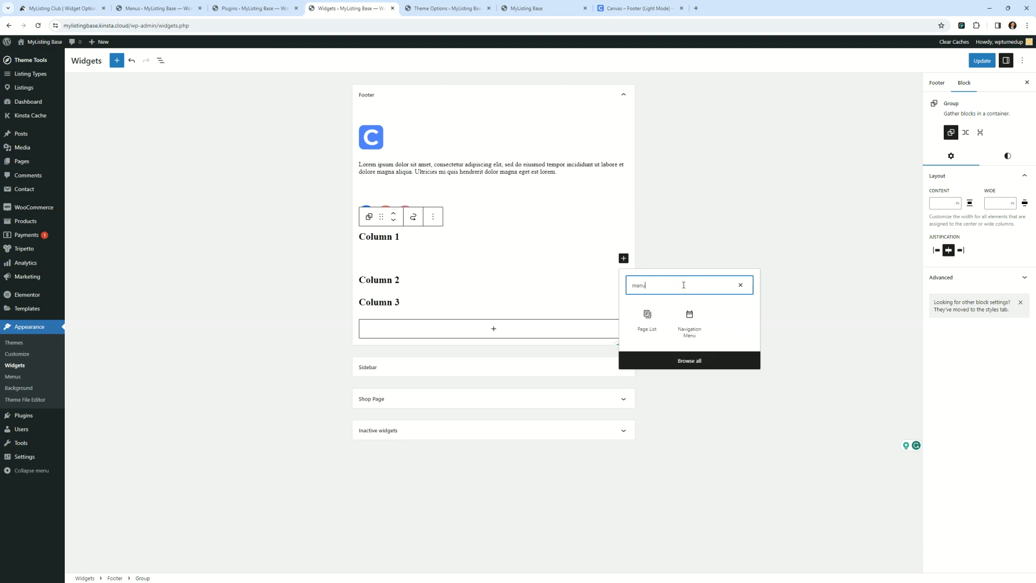
left_click(689, 325)
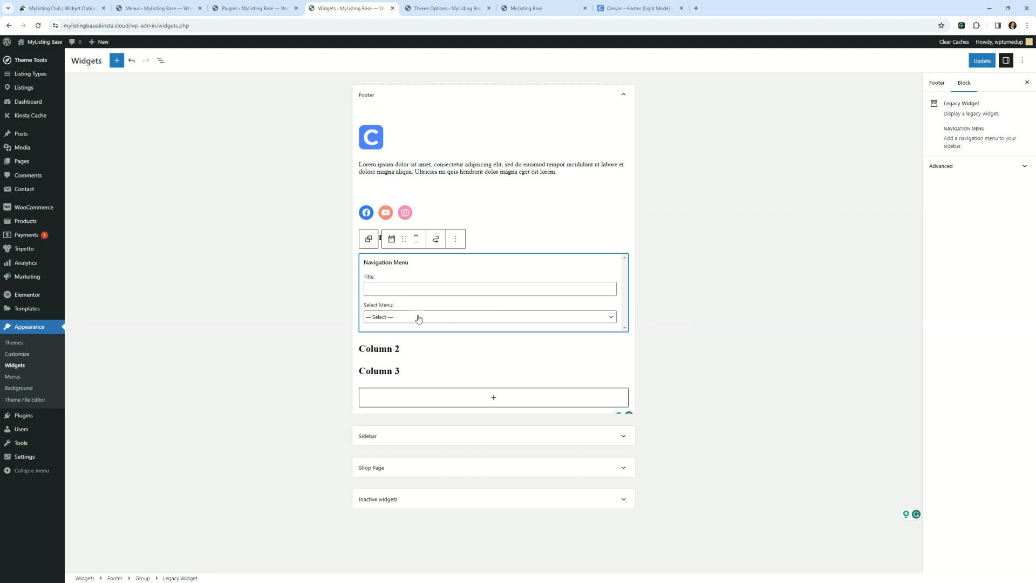
left_click(418, 318)
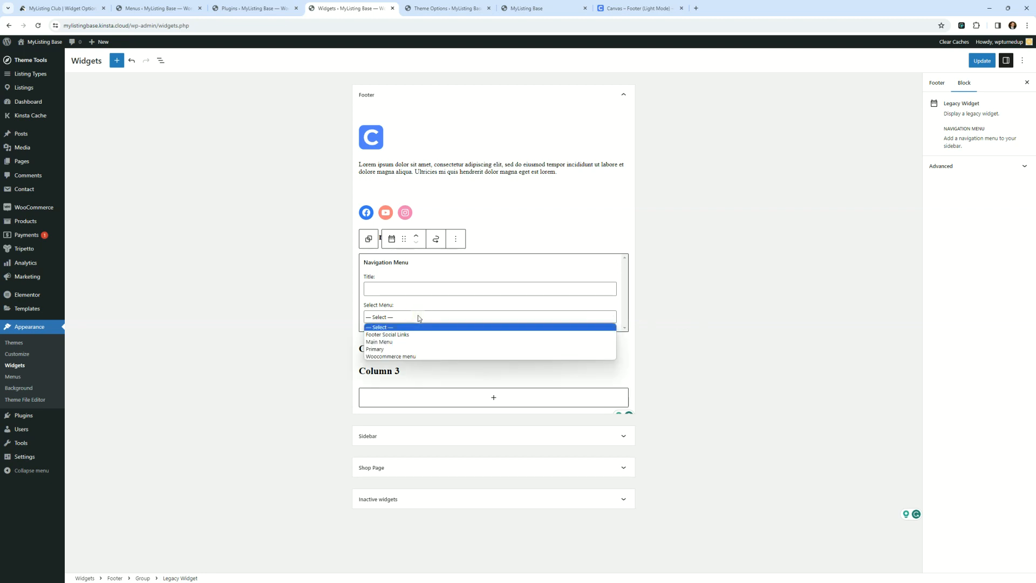
left_click(398, 350)
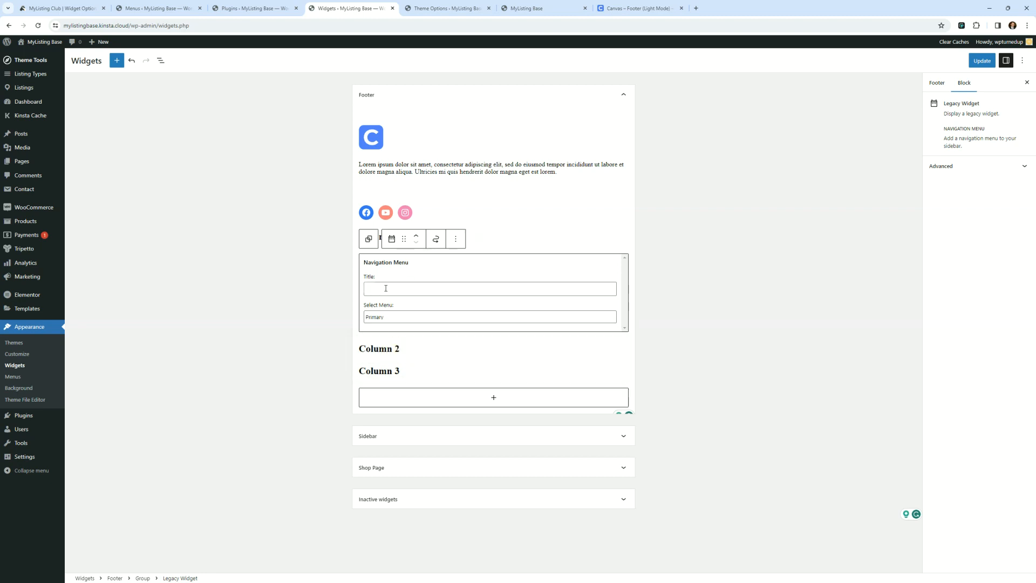
type("Primary Menu")
left_click(975, 62)
- Reload the MyListing Base site to check how the navigation menu widget appears in its footer
left_click(639, 9)
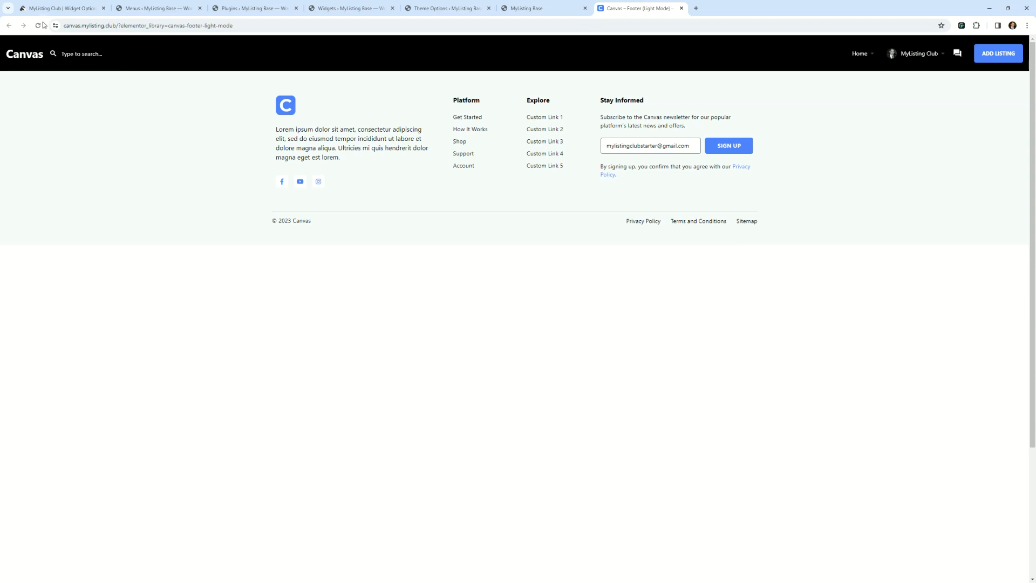
left_click(540, 8)
left_click(38, 26)
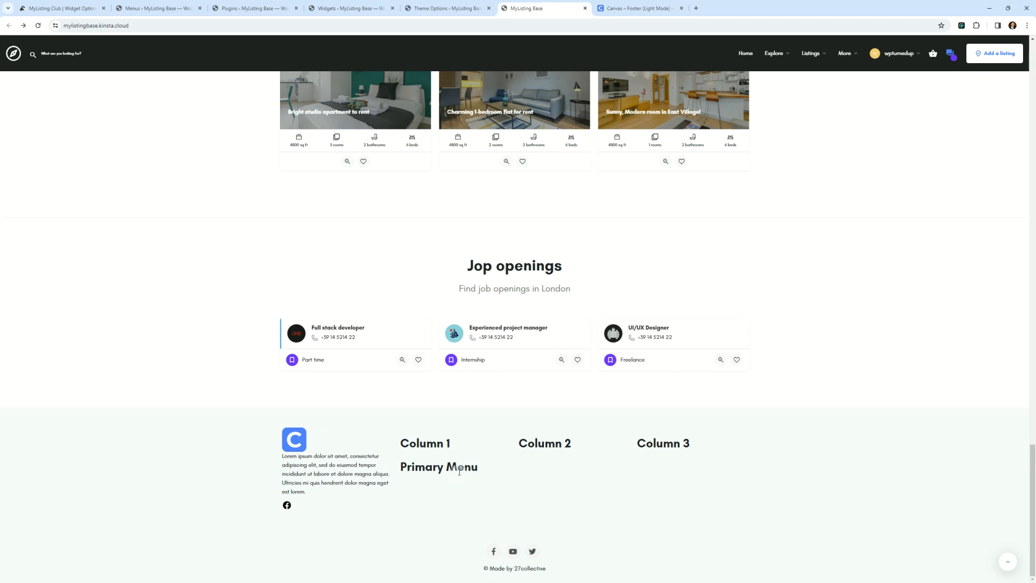
- Open the Primary menu for editing in the Menus settings and assign it to the Primary Menu display location
left_click(154, 7)
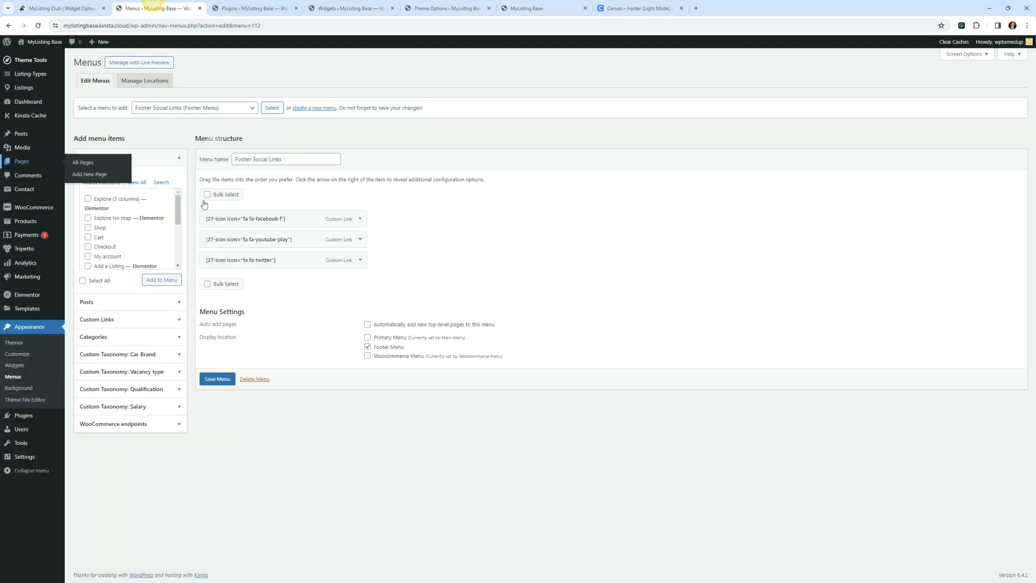
left_click(205, 108)
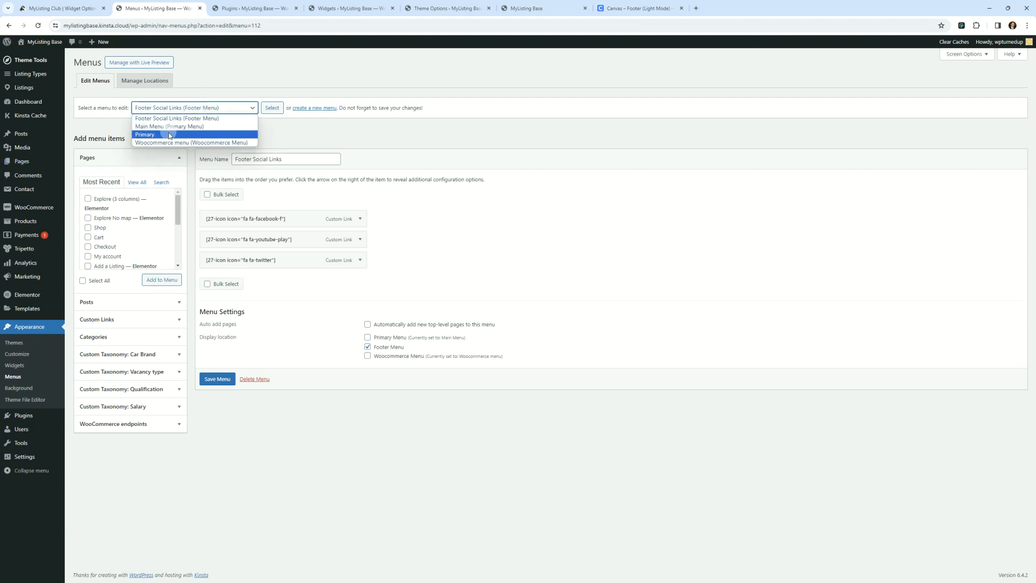
left_click(164, 133)
left_click(271, 108)
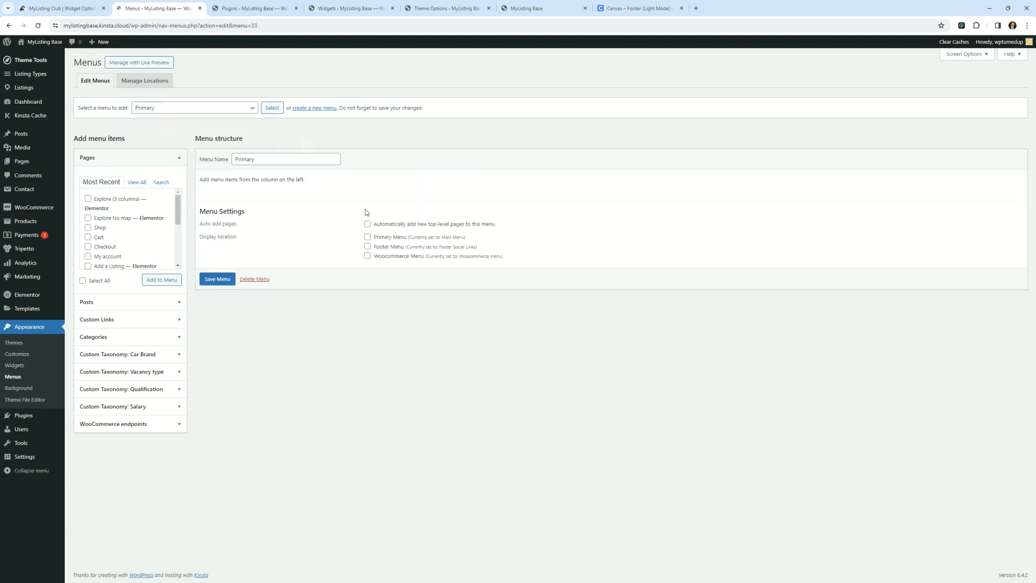
left_click(368, 238)
- Add a custom link named "Link 1" with the URL # to the Primary menu
left_click(135, 326)
left_click(137, 218)
type("#")
left_click(136, 234)
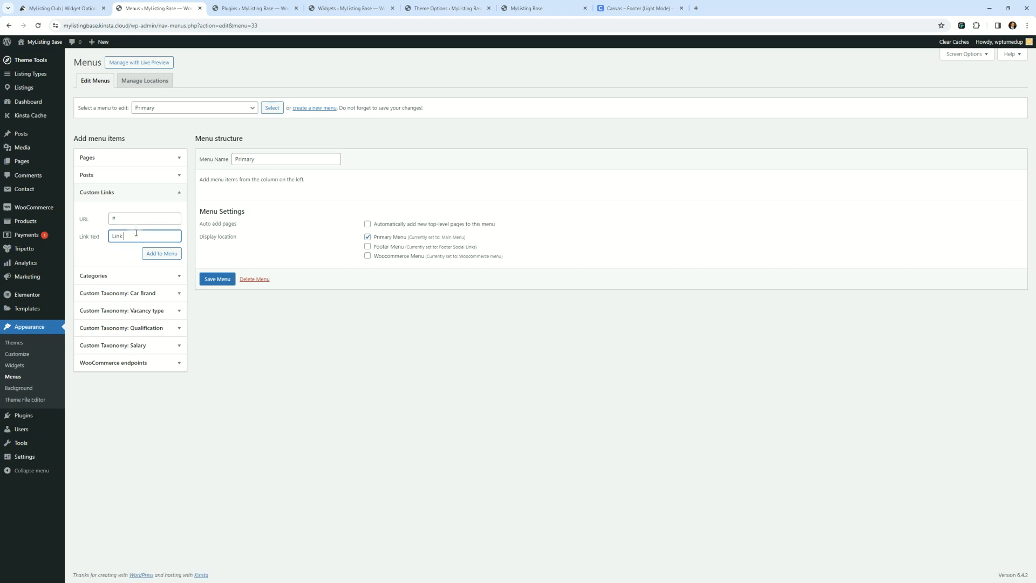
type("Link 1")
key("Return")
- Add custom links "Link 2" and "Link 3" with the URL # to the Primary menu and save the menu
left_click(137, 218)
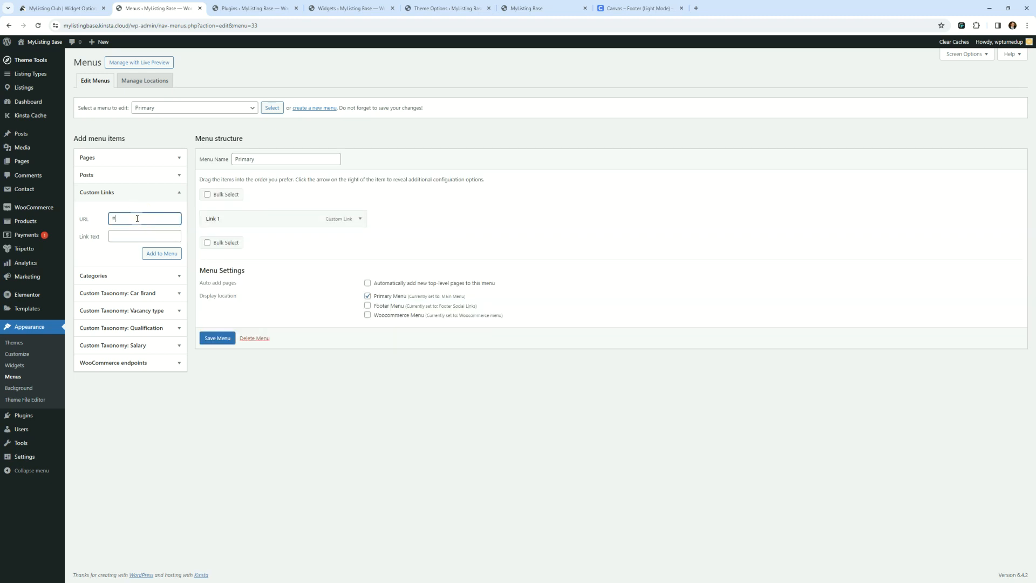
type("#")
key("Tab")
left_click(137, 218)
key("Tab")
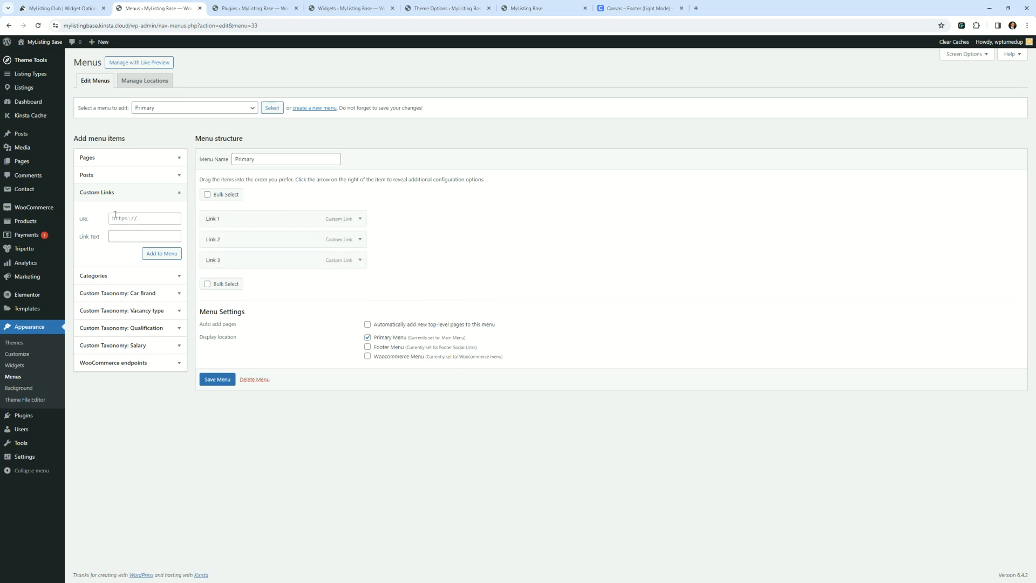
left_click(217, 379)
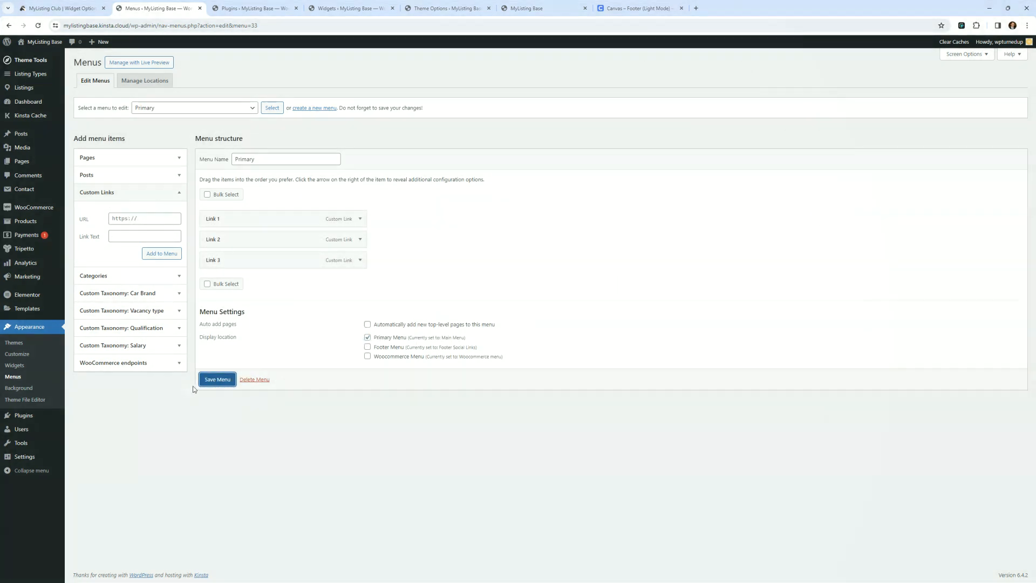
left_click(215, 381)
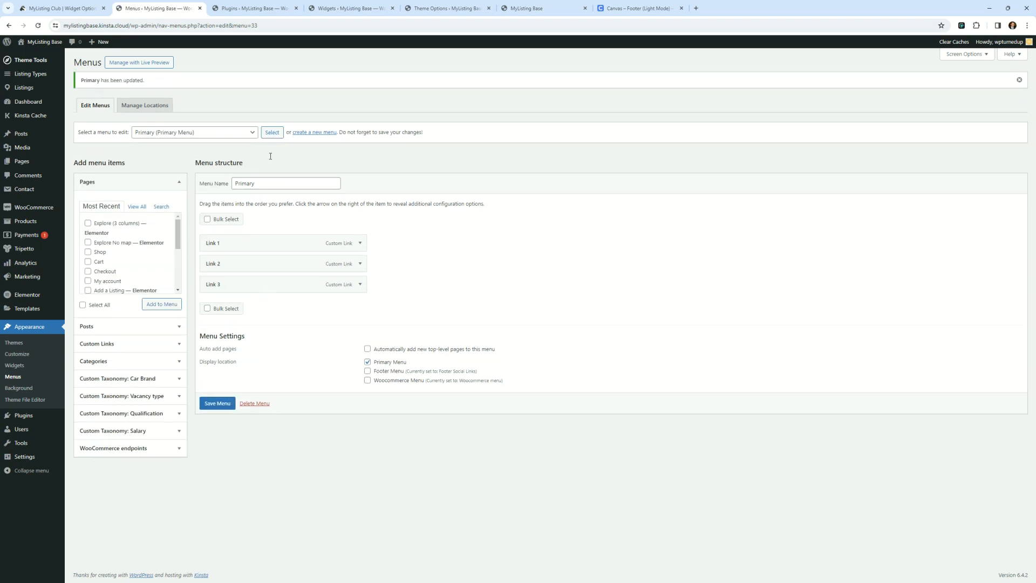
- Reload the MyListing Base site and examine the Column 1 and Primary Menu headings and the menu links in its footer
left_click(350, 8)
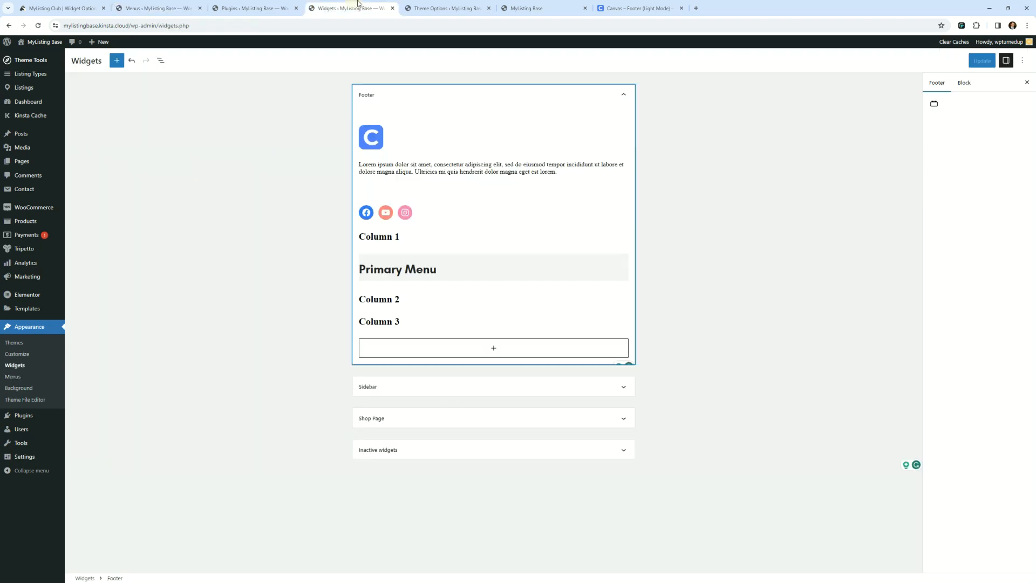
left_click(448, 8)
left_click(526, 8)
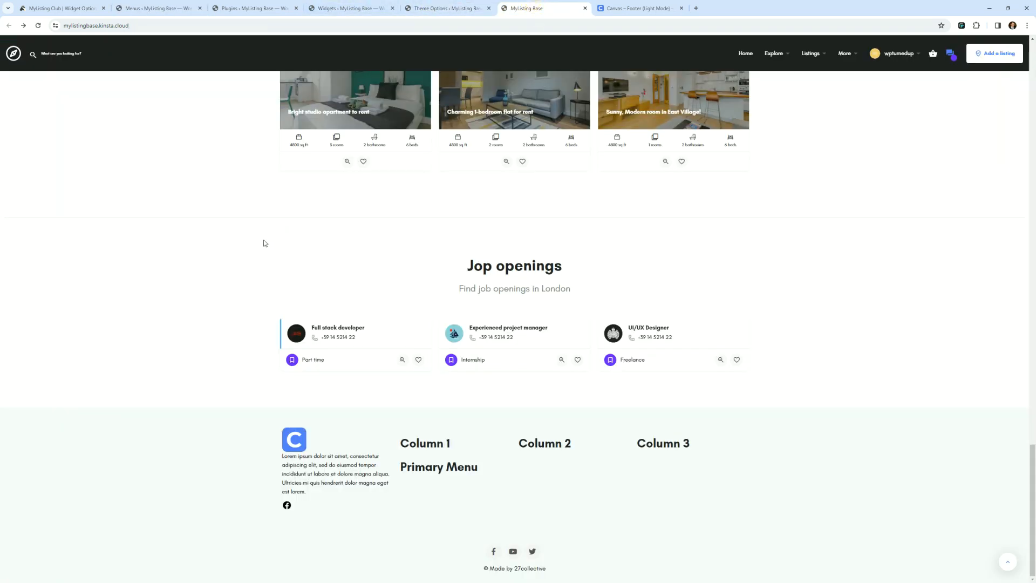
left_click(38, 25)
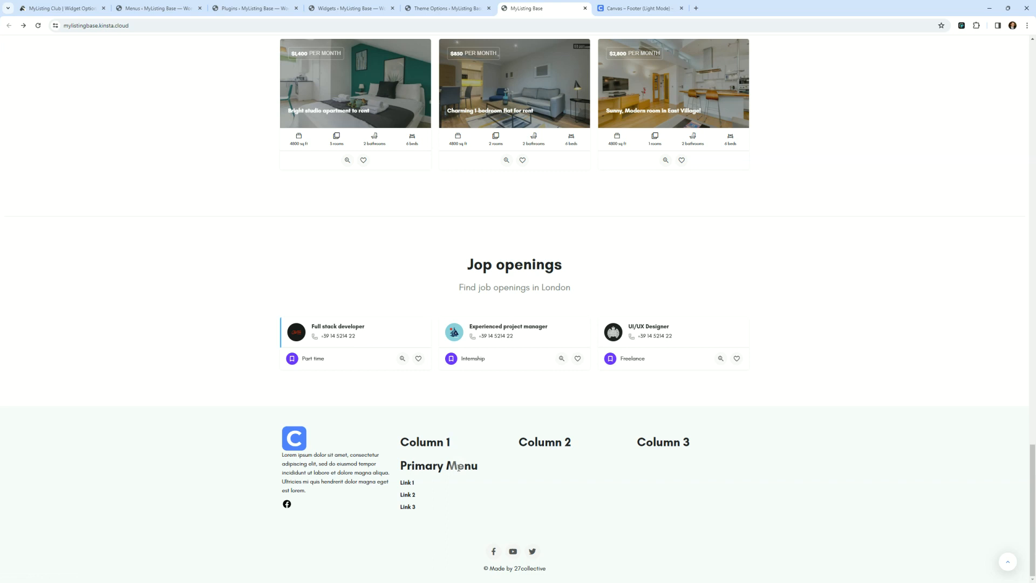
left_click_drag(484, 465, 403, 463)
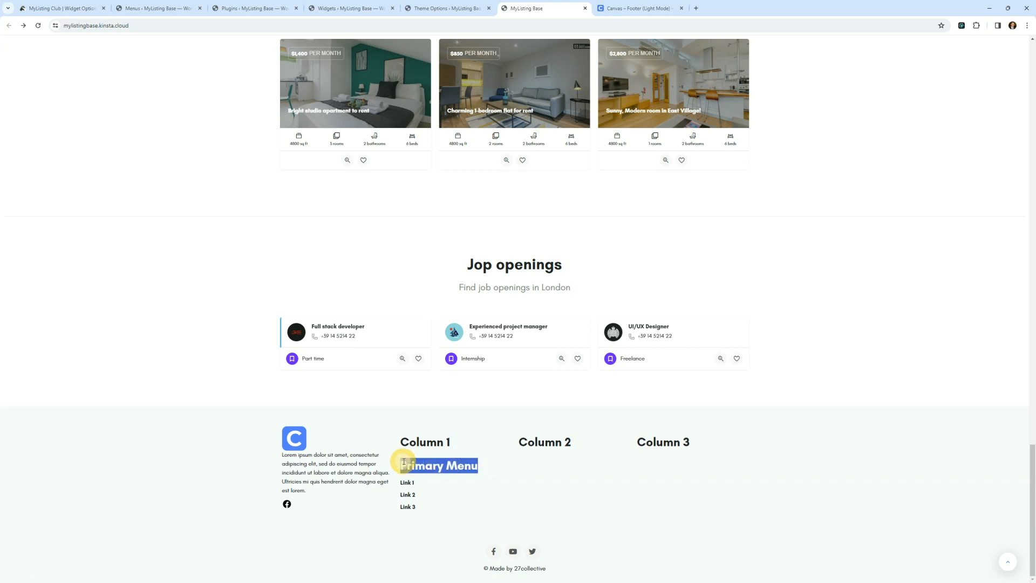
double_click(410, 465)
triple_click(432, 443)
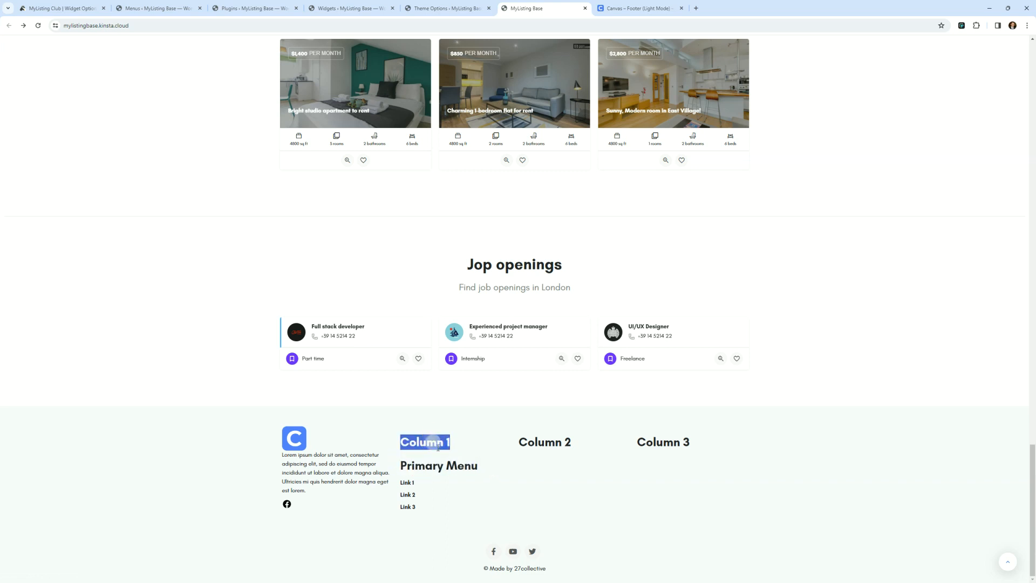
- Delete the Column 1 heading above the Primary Menu widget in the Footer widget area and save the widgets
left_click(431, 8)
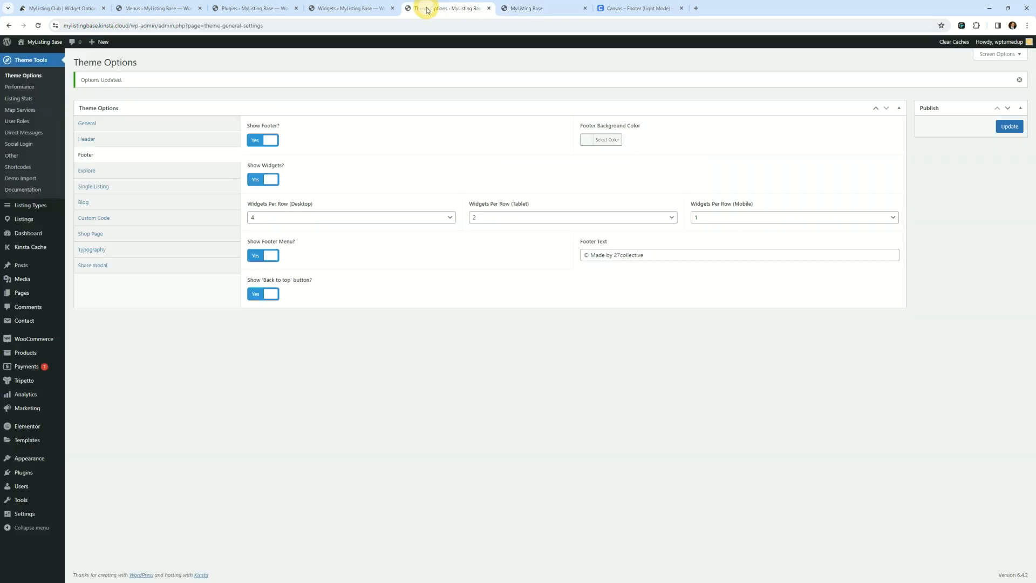
left_click(389, 6)
left_click(405, 239)
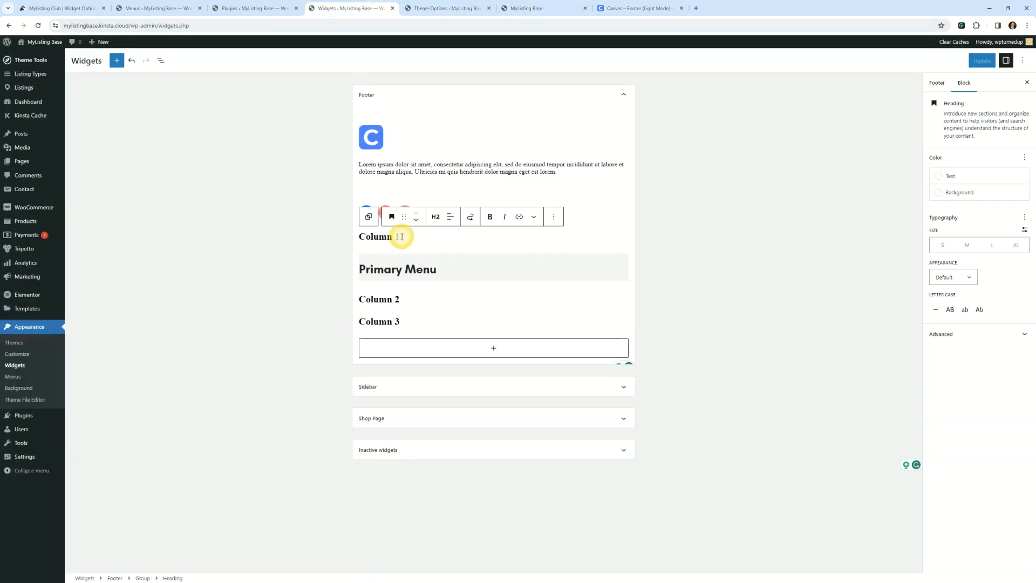
left_click(553, 217)
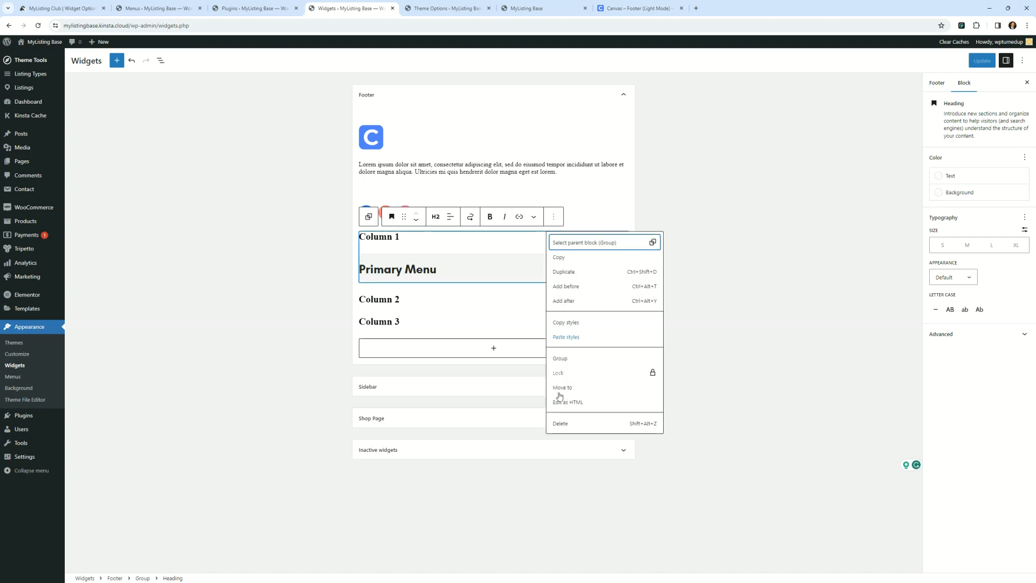
left_click(572, 427)
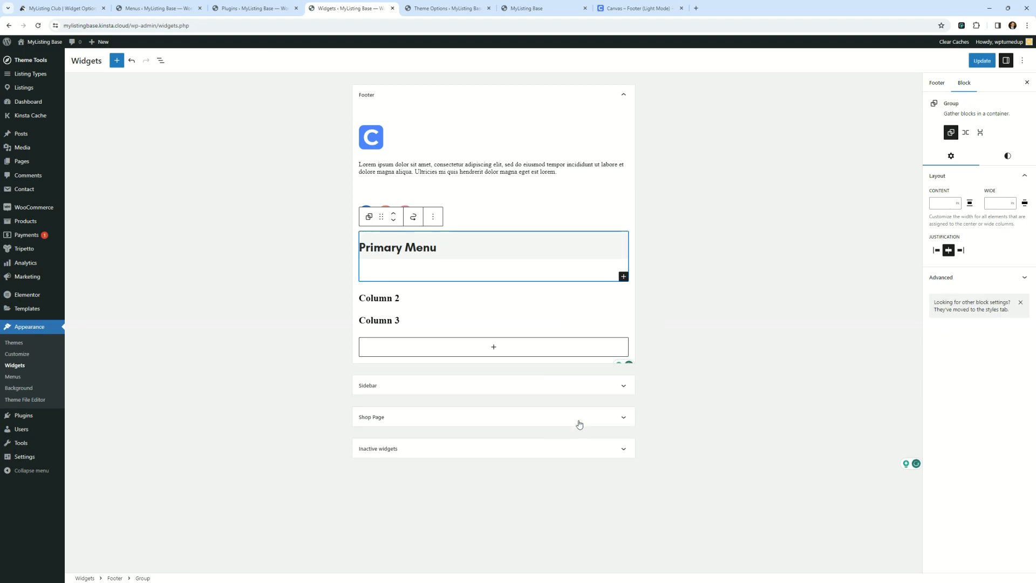
left_click(686, 309)
left_click(426, 237)
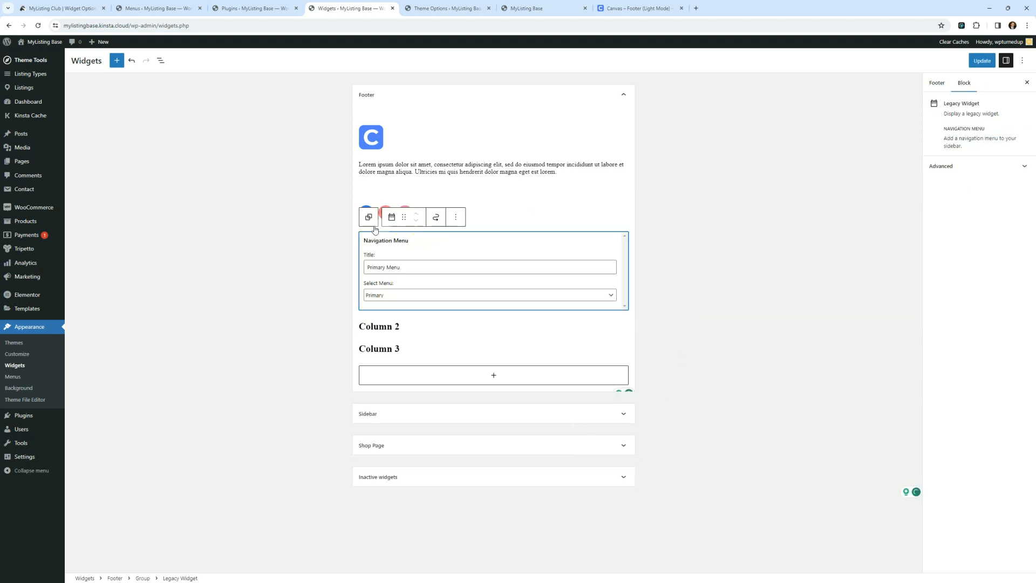
left_click(705, 231)
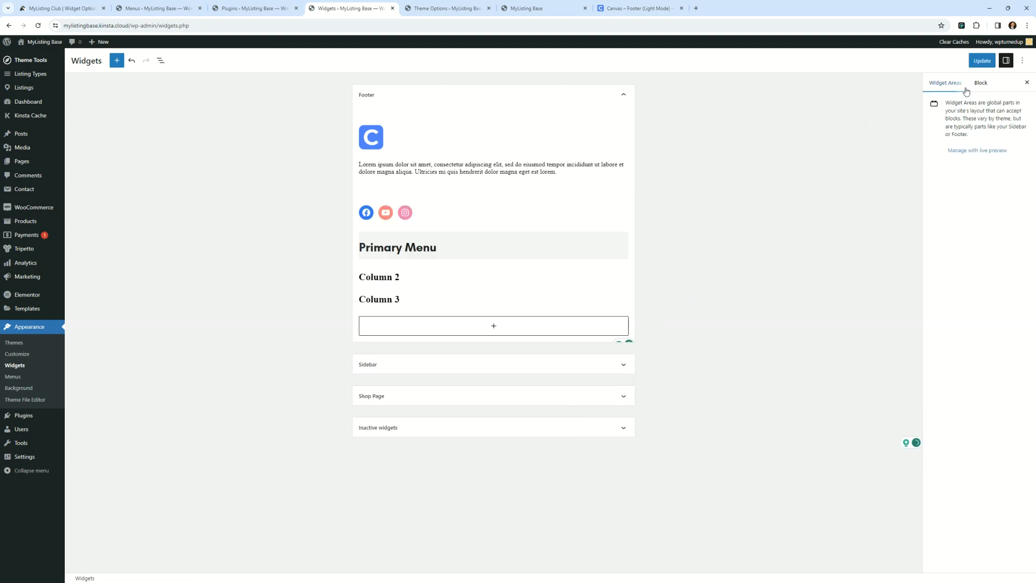
left_click(983, 61)
- Reload the MyListing Base site to check the footer without the Column 1 heading
key("ctrl+Tab")
key("ctrl+Tab")
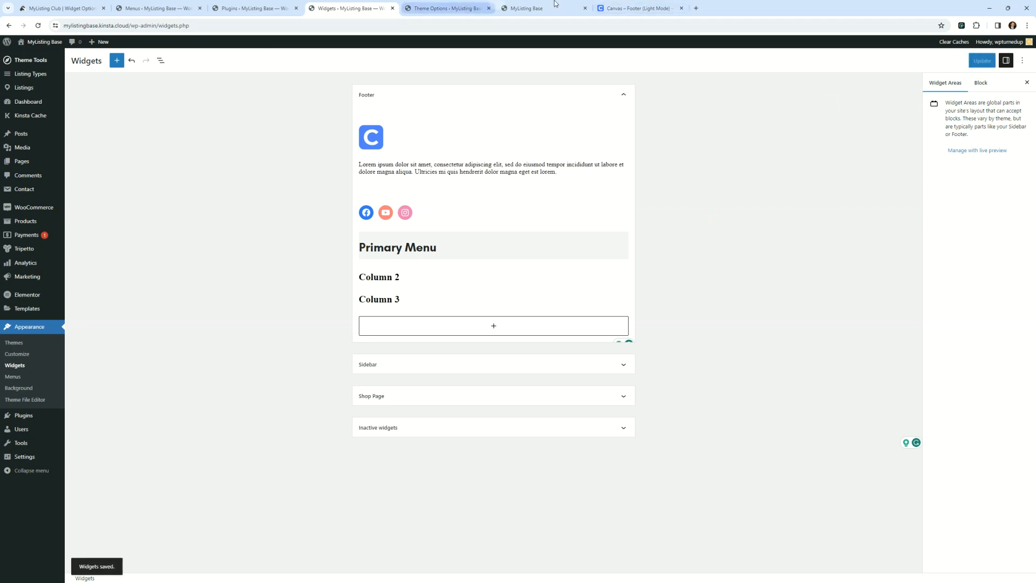
left_click(172, 443)
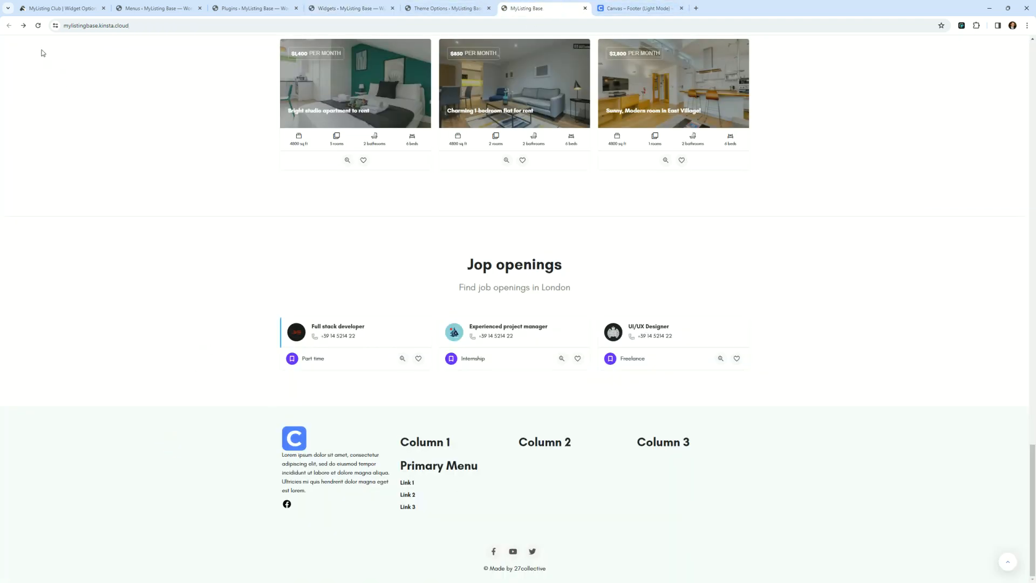
left_click(37, 25)
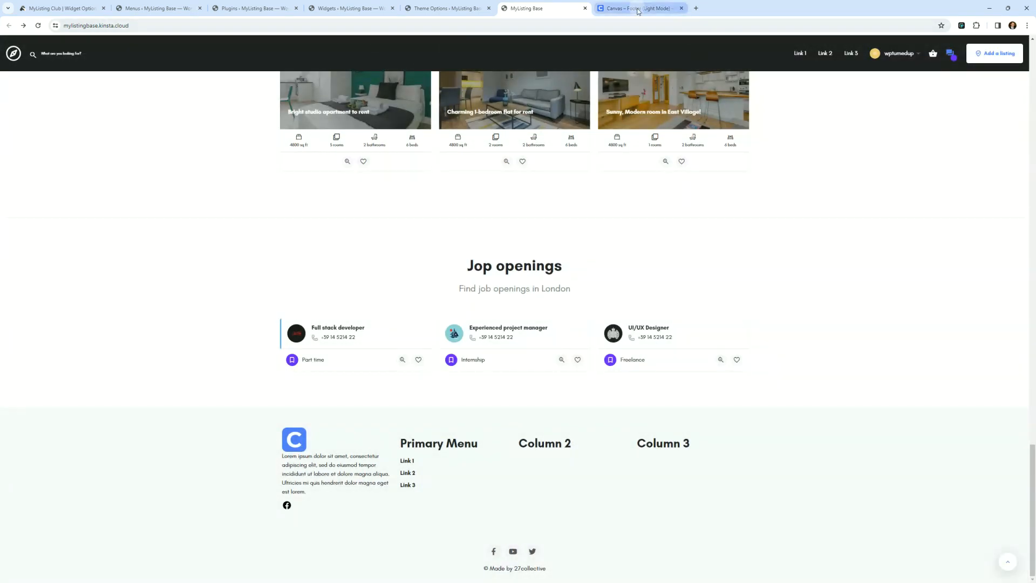
- Check the Canvas footer's column headings and retitle the Primary Menu navigation widget in the Footer area as "Platform"
left_click(638, 9)
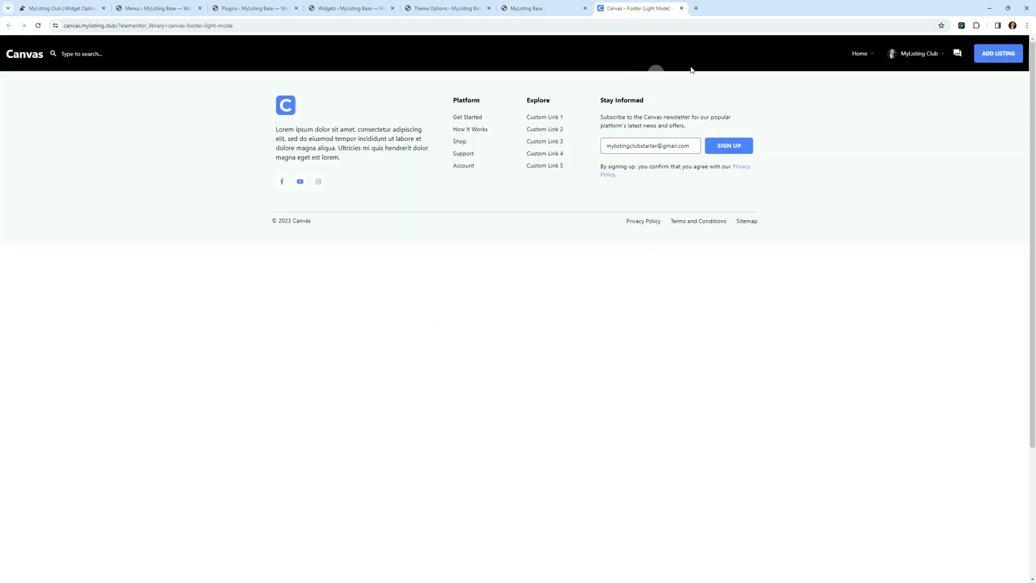
left_click(330, 8)
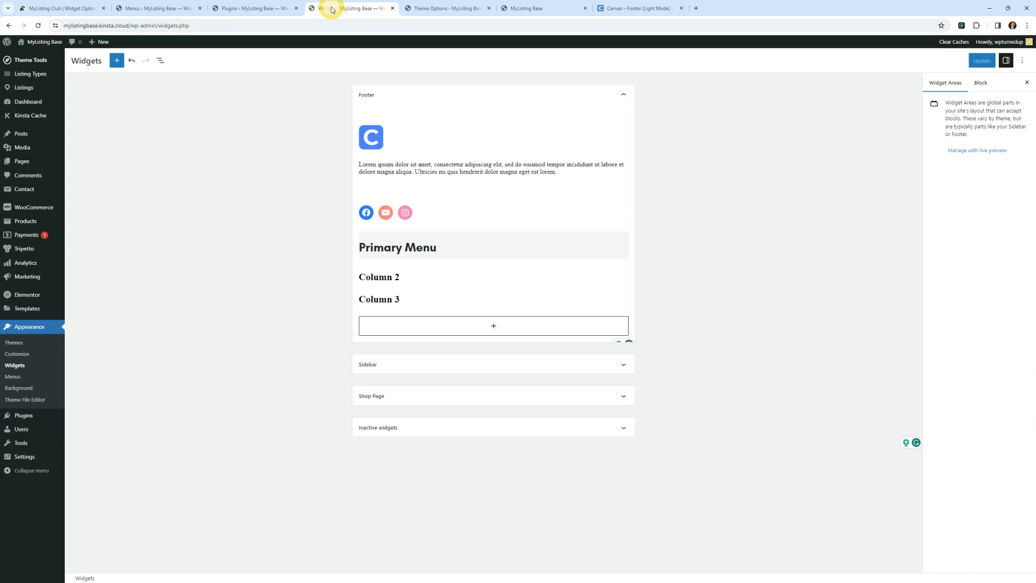
left_click(432, 9)
left_click(329, 8)
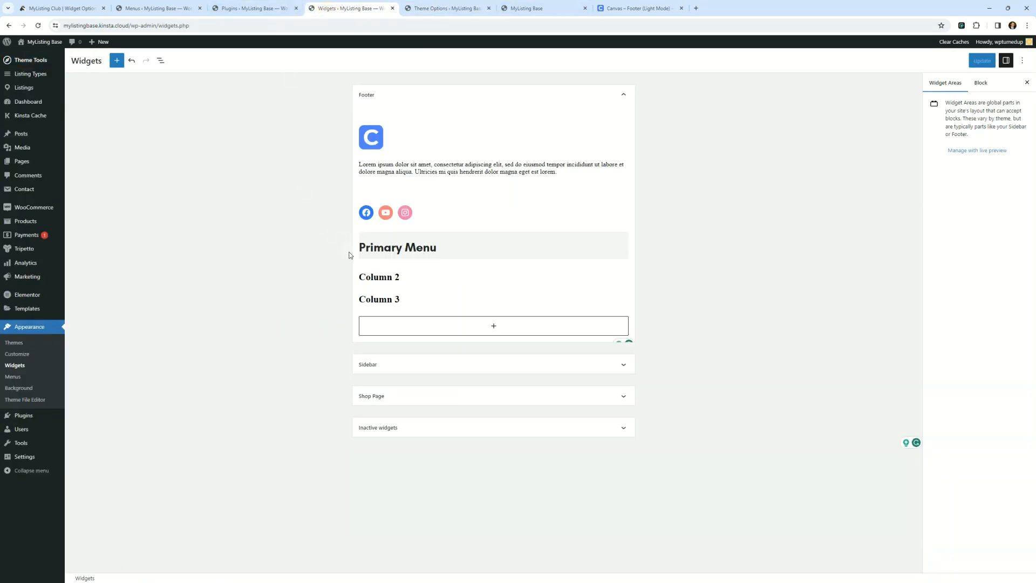
left_click(392, 252)
triple_click(391, 268)
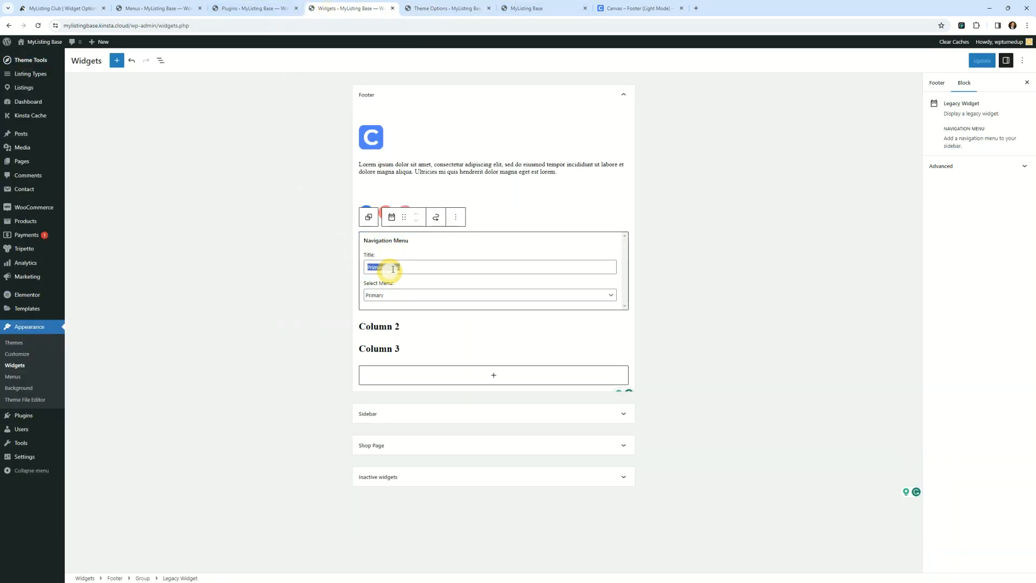
type("Platform")
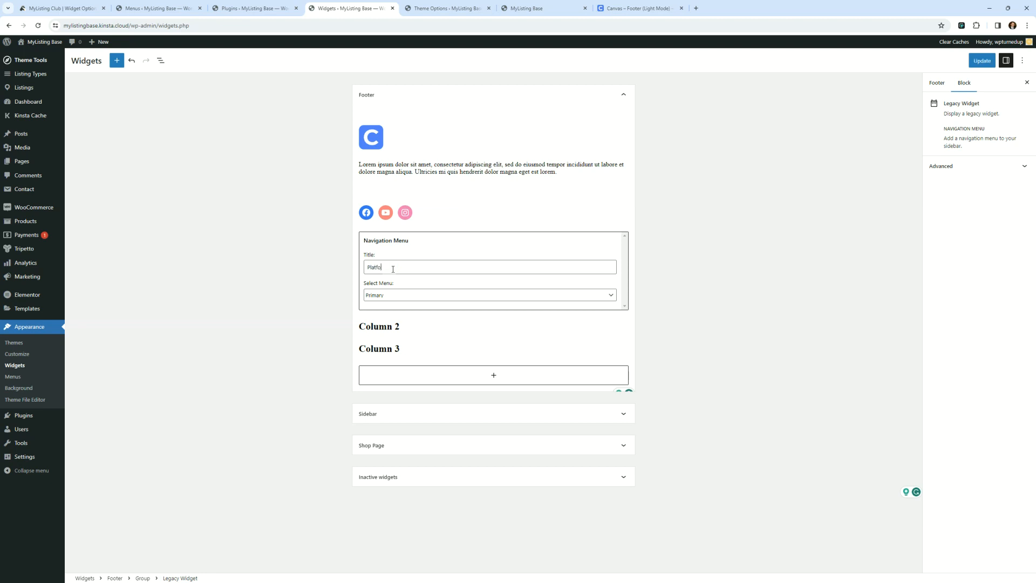
left_click(645, 268)
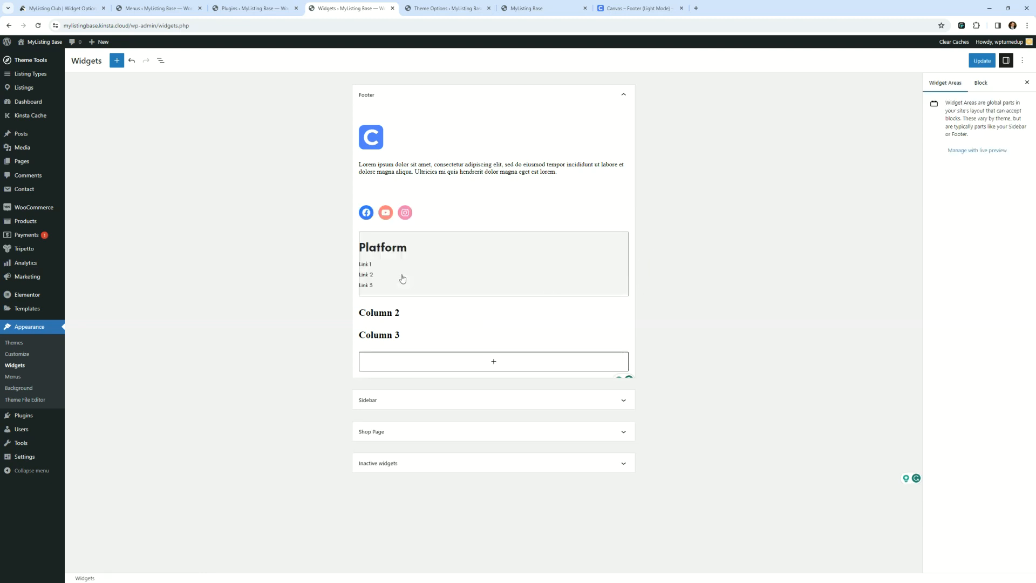
- Delete the Column 2 and Column 3 headings below the Platform menu in the Footer widget area
triple_click(407, 315)
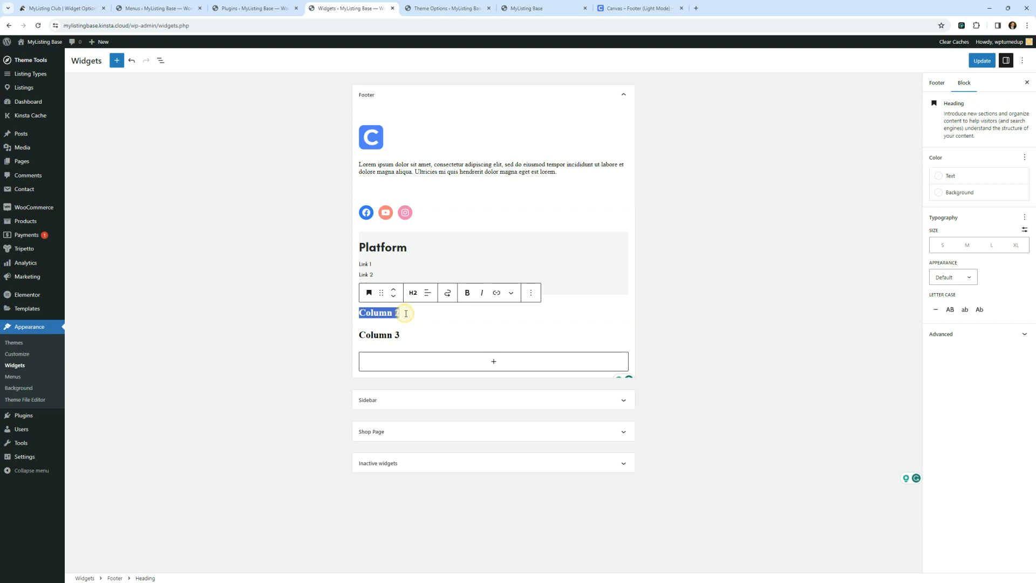
left_click(531, 292)
left_click(538, 499)
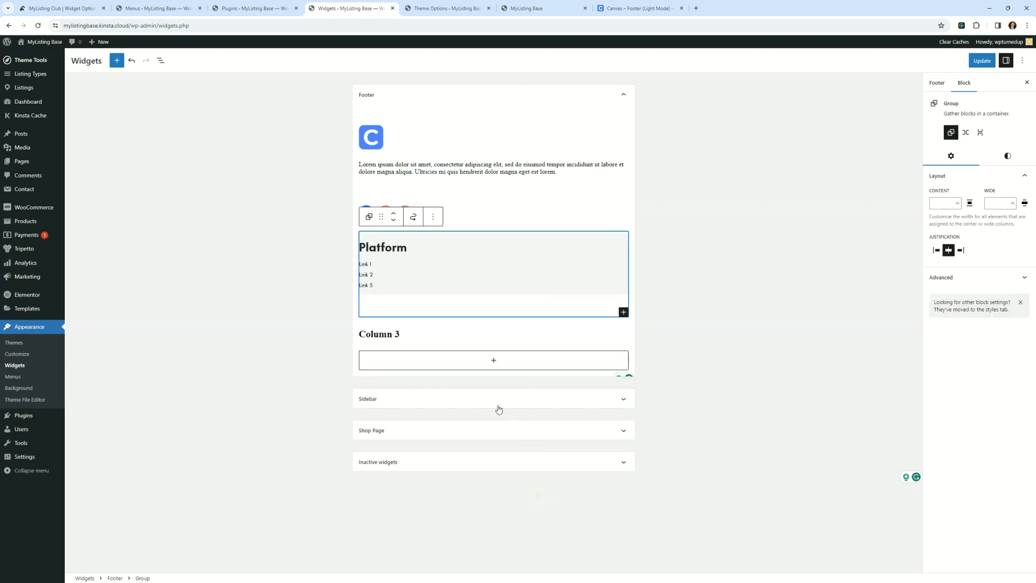
left_click(460, 333)
left_click(532, 293)
left_click(538, 501)
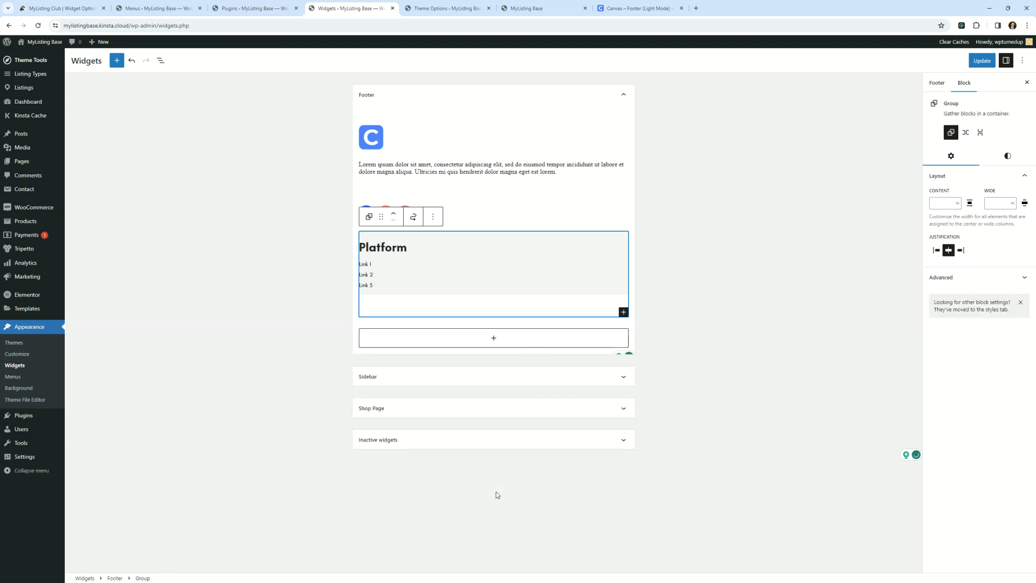
- Duplicate the Platform menu group in the Footer area and title the copy's navigation menu "Explore"
left_click(434, 224)
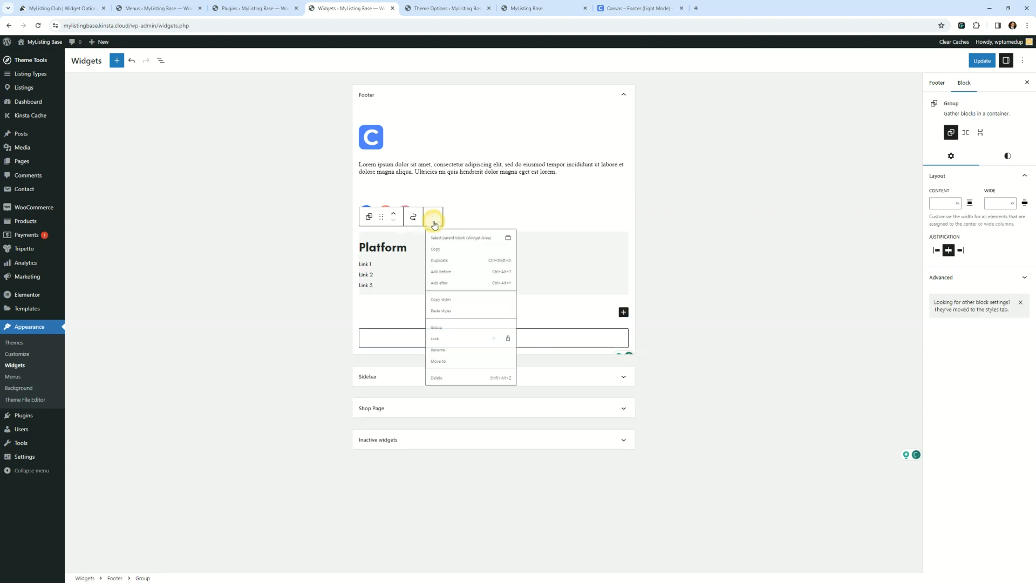
left_click(447, 274)
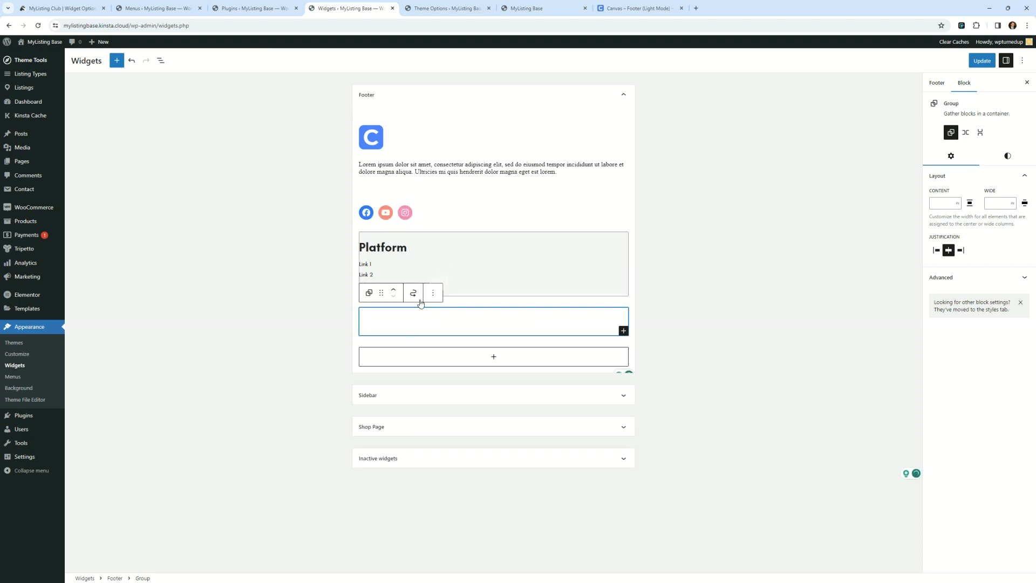
left_click(393, 327)
double_click(395, 342)
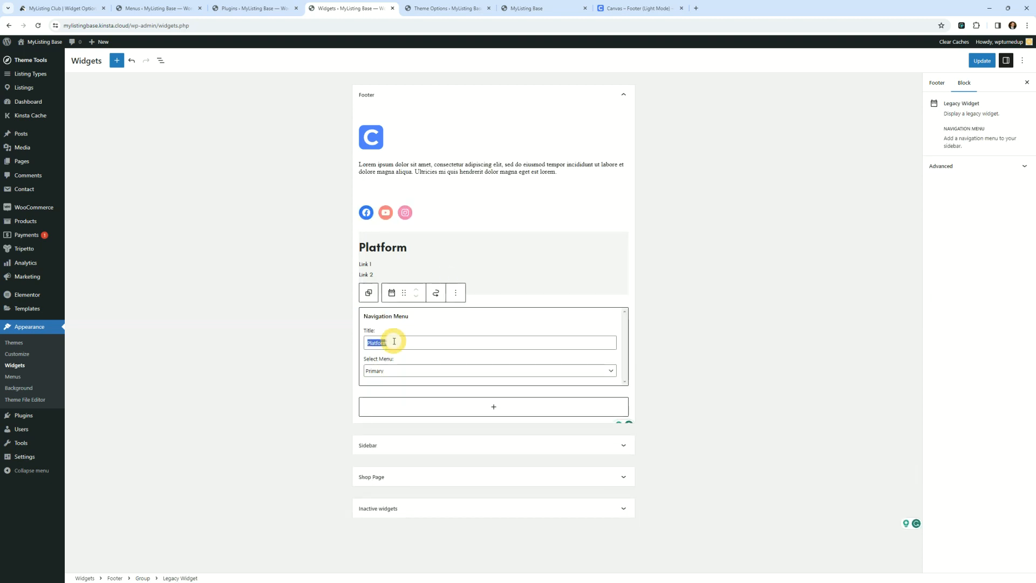
type("Explore")
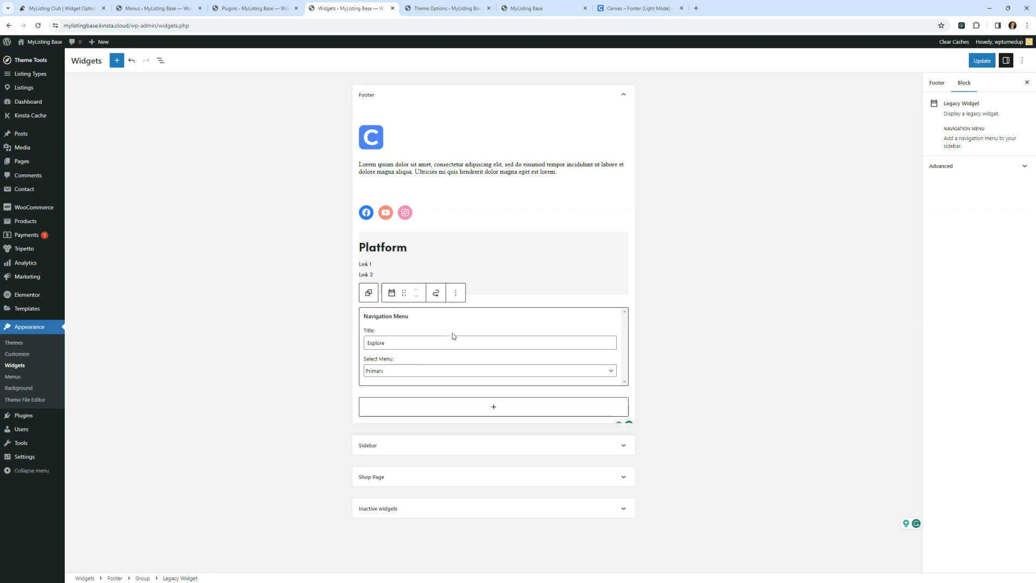
left_click(712, 285)
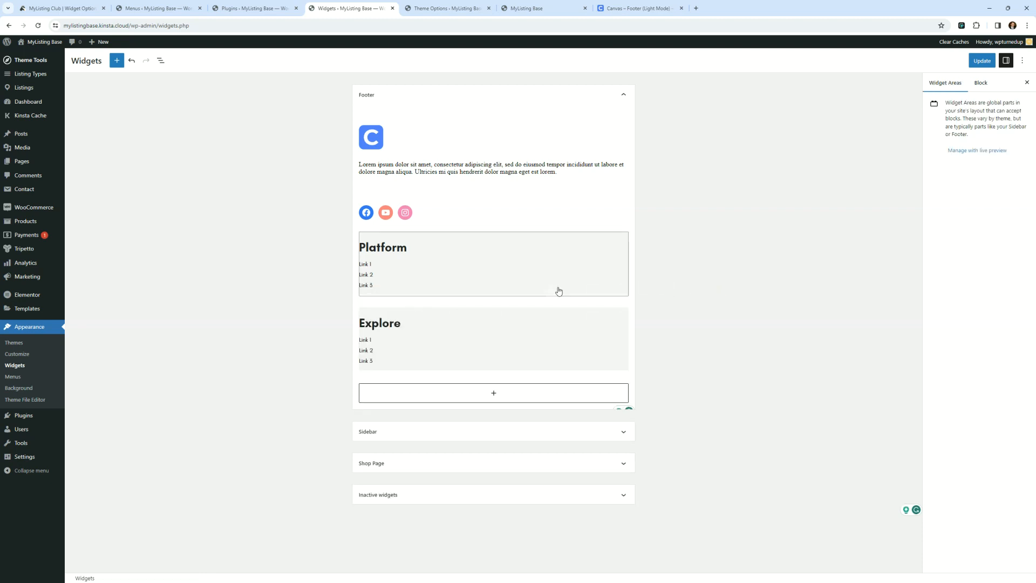
left_click(602, 324)
left_click(456, 293)
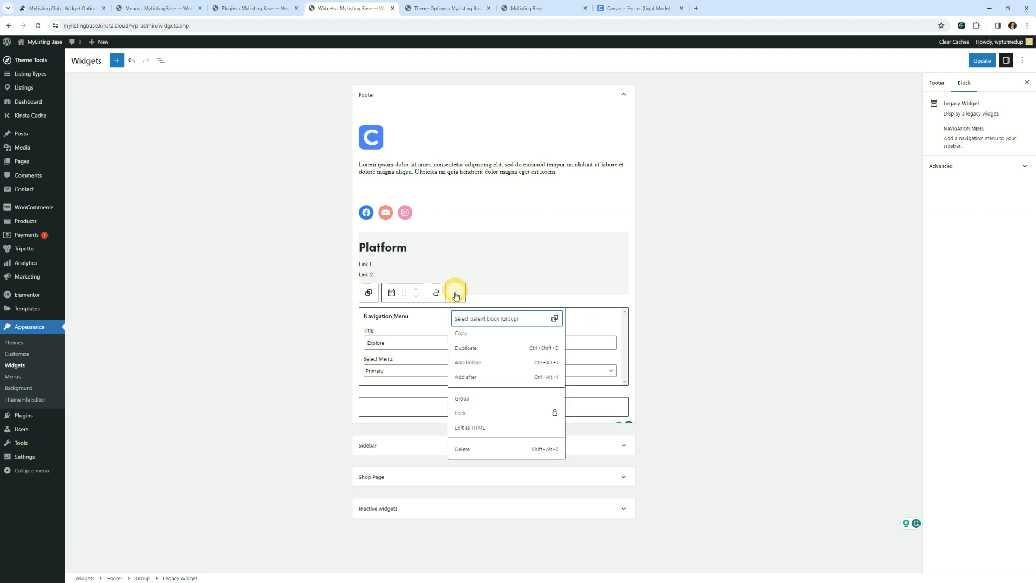
left_click(466, 348)
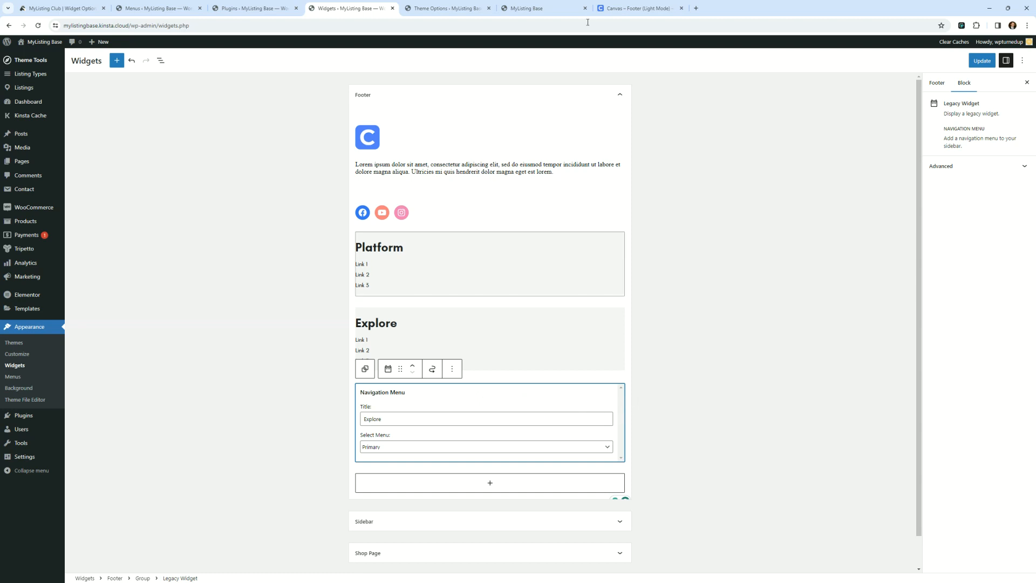
left_click(637, 8)
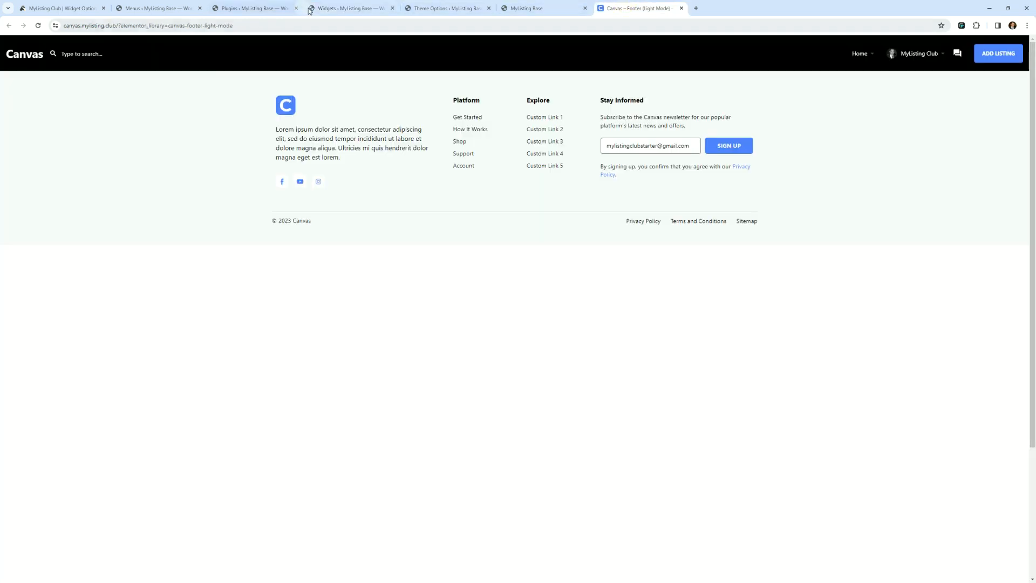
left_click(348, 8)
left_click(642, 246)
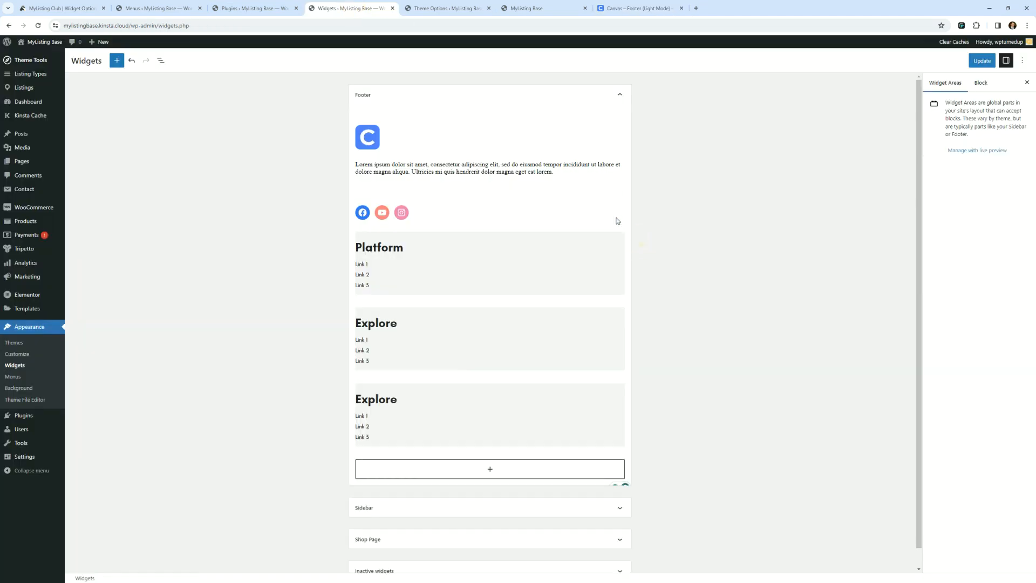
left_click(602, 406)
left_click(455, 373)
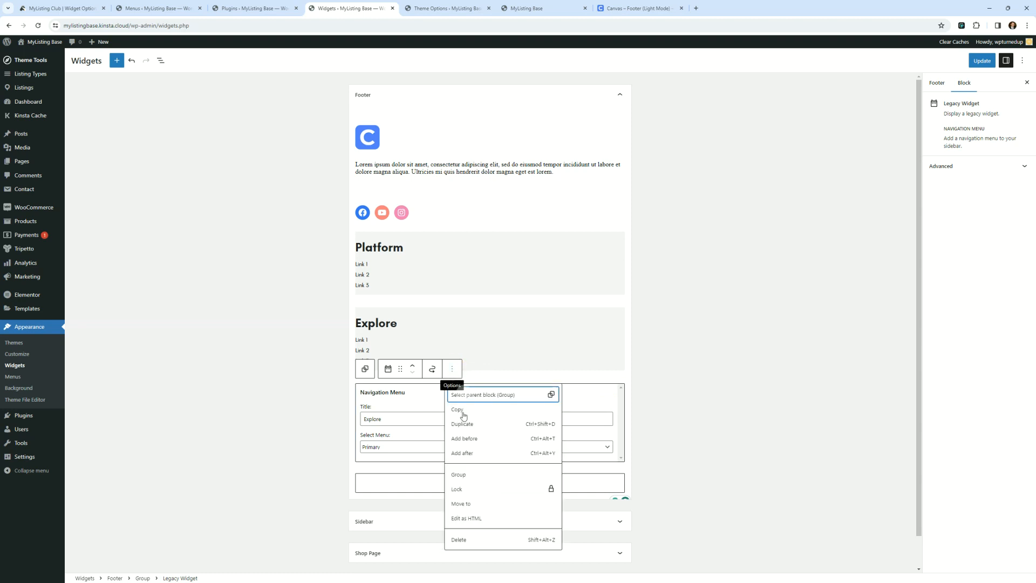
left_click(464, 537)
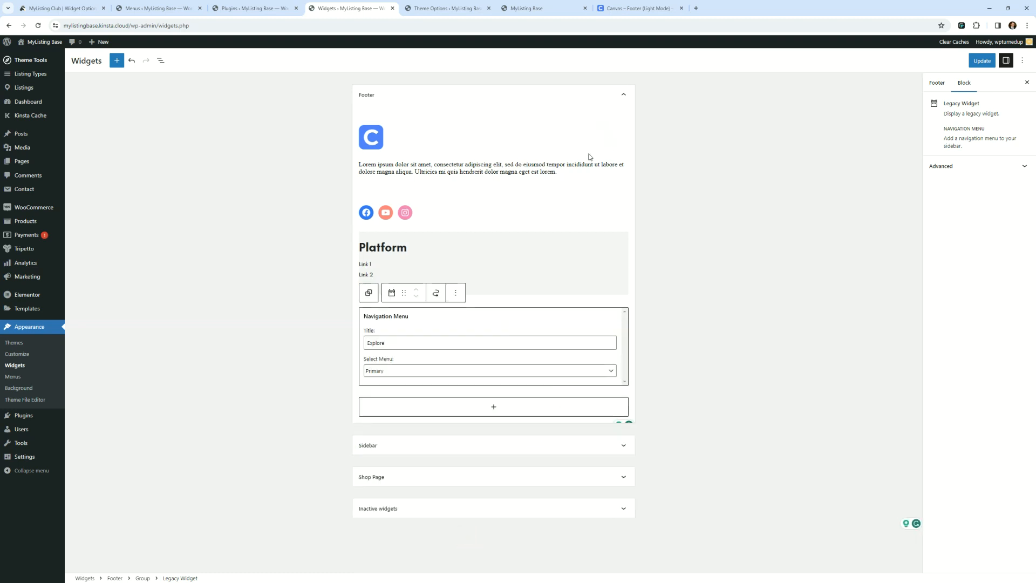
- Duplicate the logo image in the footer's first group and move the copy below the lorem ipsum paragraph
left_click(573, 170)
left_click(367, 147)
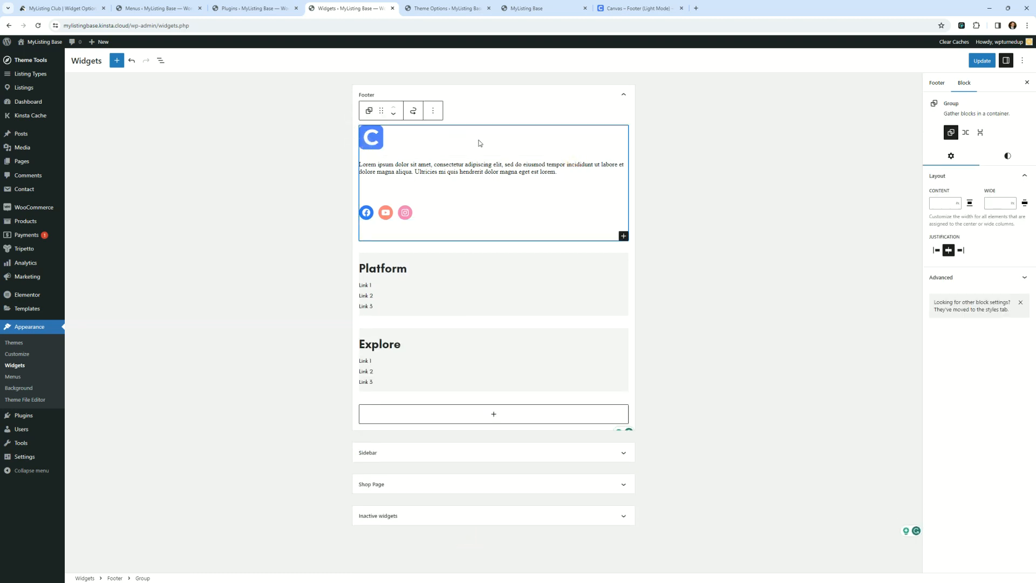
left_click(544, 145)
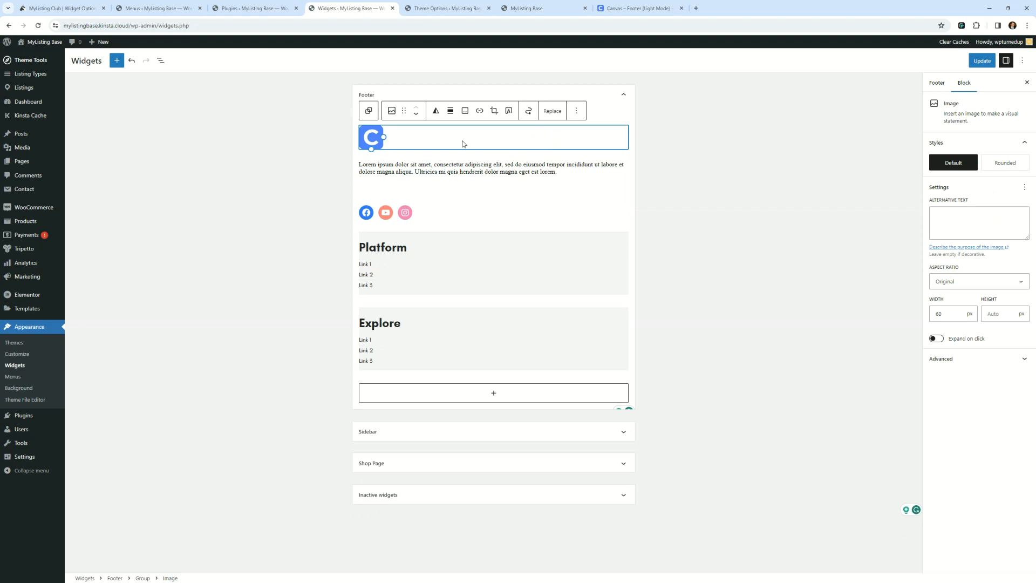
left_click(580, 112)
left_click(600, 166)
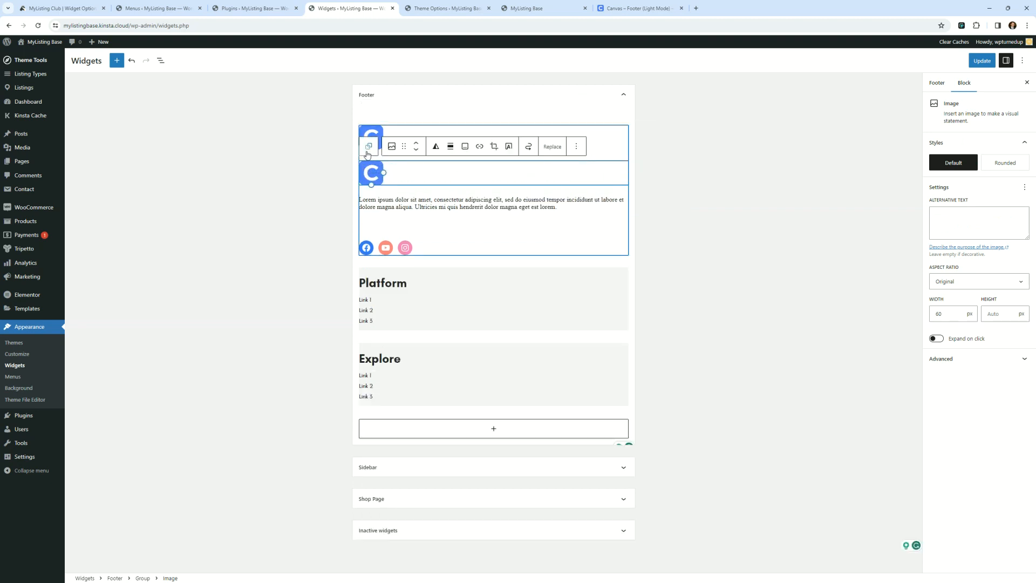
left_click(416, 150)
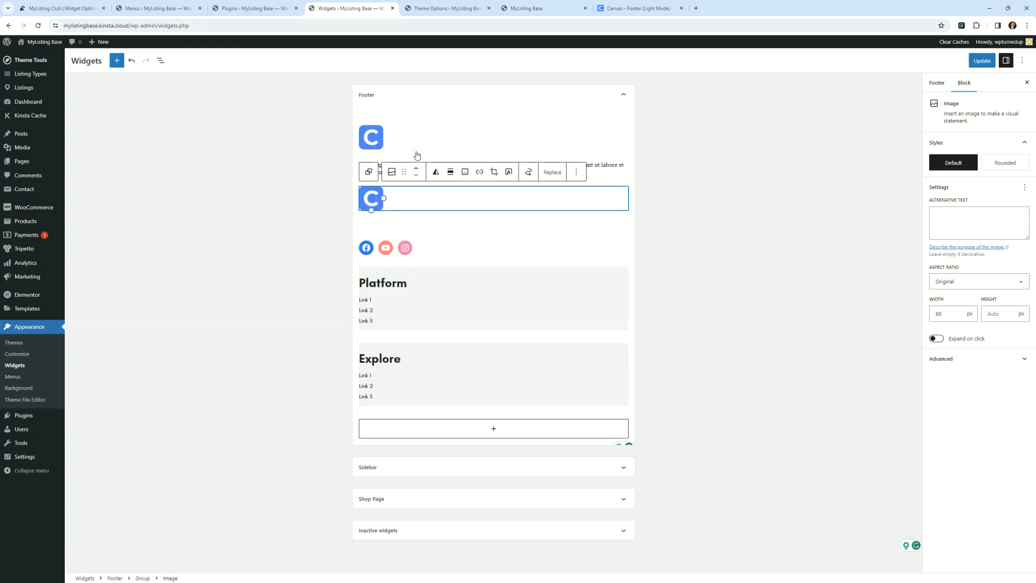
- Delete the social icons, the duplicate logo and the empty paragraph beneath the lorem ipsum text in the footer's first group
left_click(619, 164)
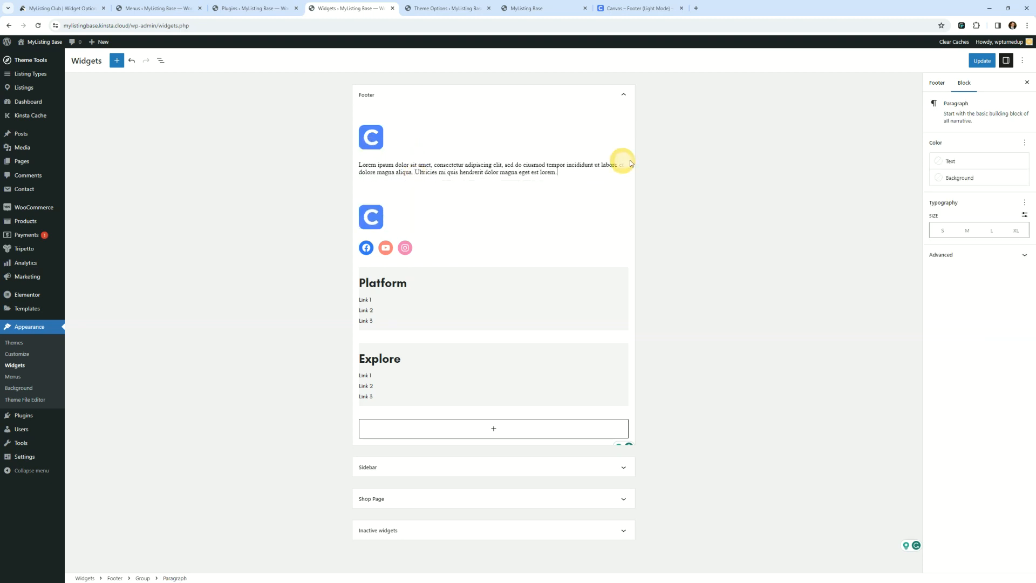
left_click(412, 221)
key("Down")
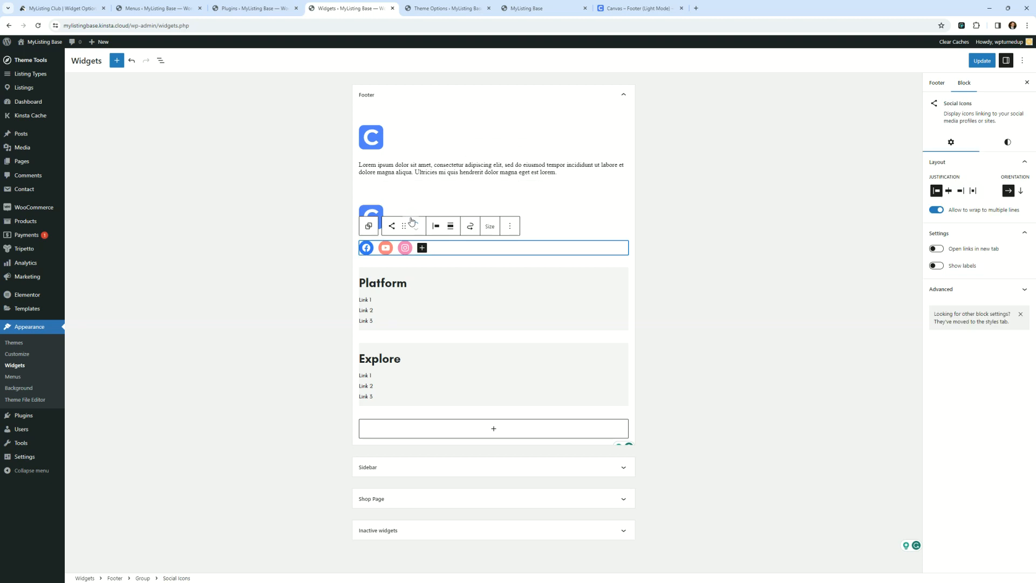
key("Delete")
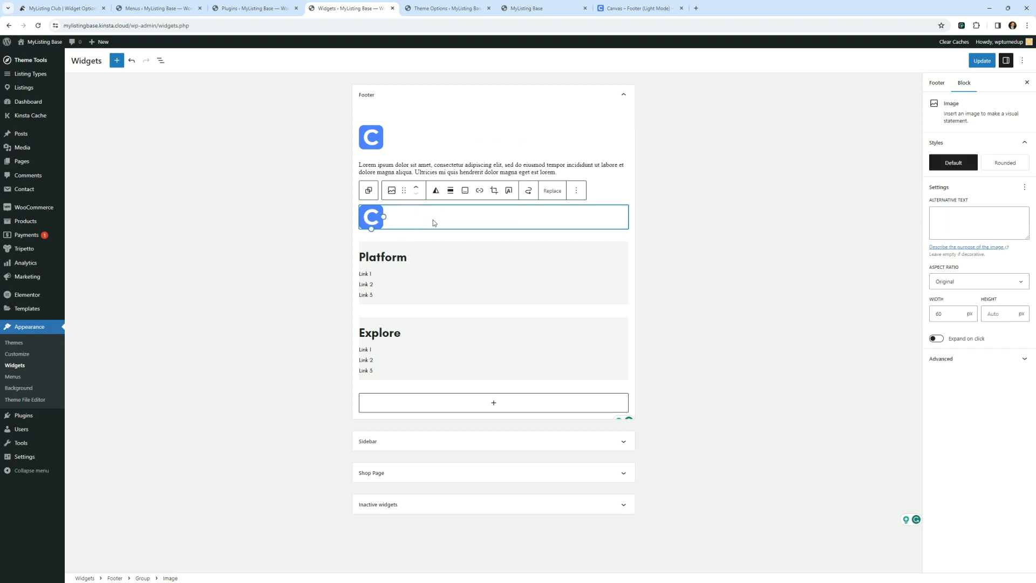
key("Delete")
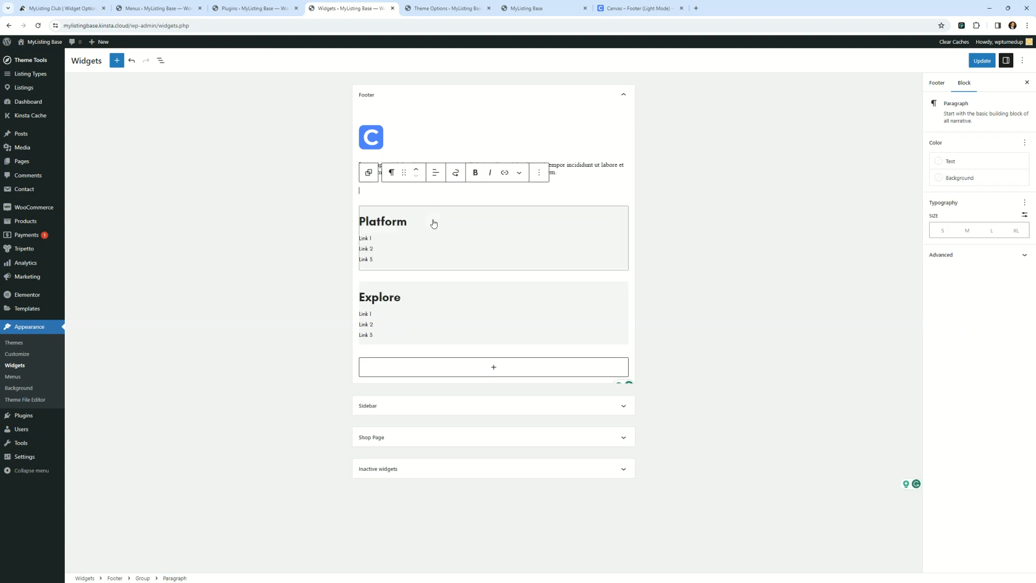
key("BackSpace")
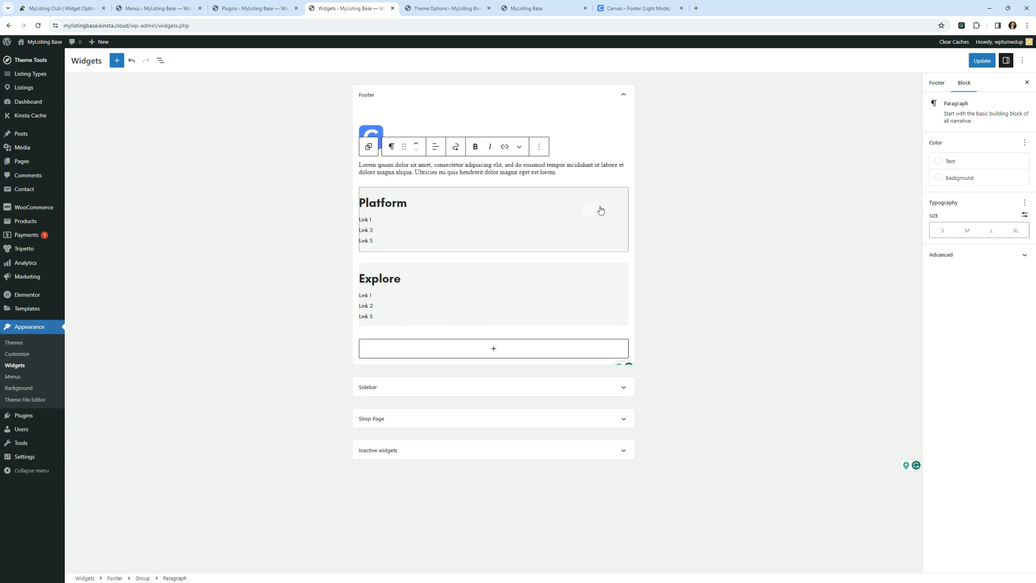
- Add a "Stay Informed" heading below the Explore menu in the Footer area and wrap it in a group
left_click(674, 174)
left_click(478, 348)
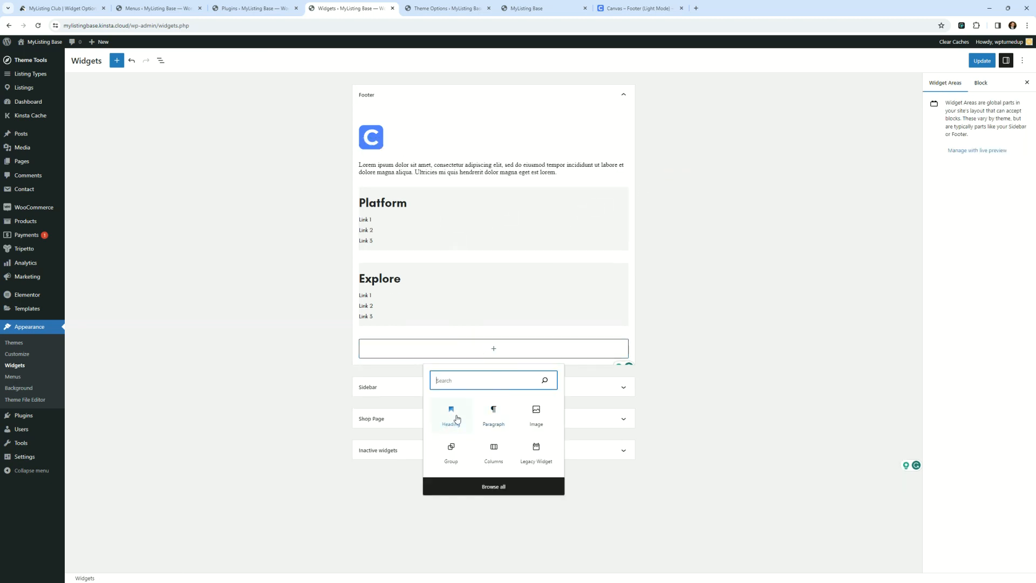
left_click(456, 418)
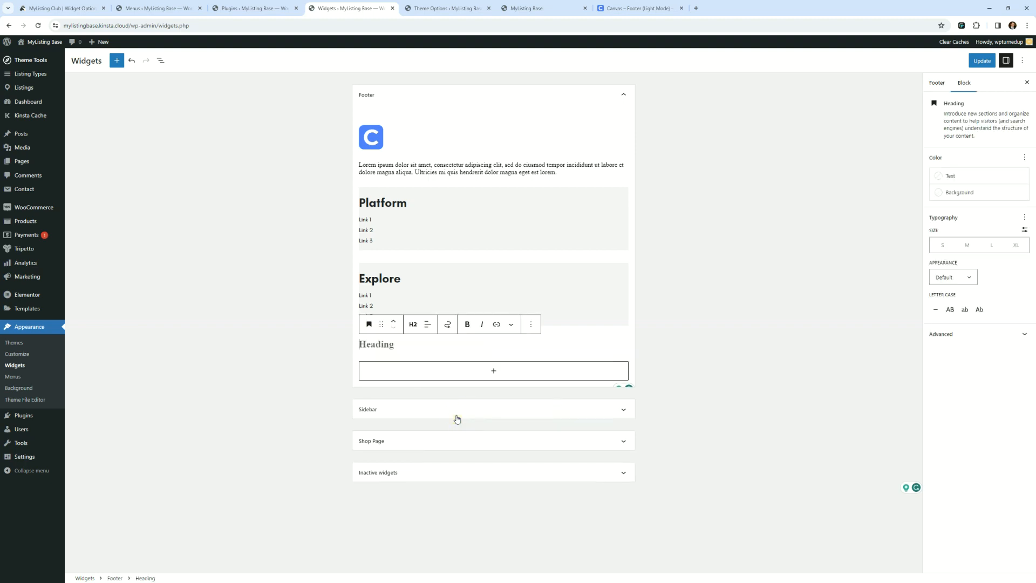
type("Stay Informed")
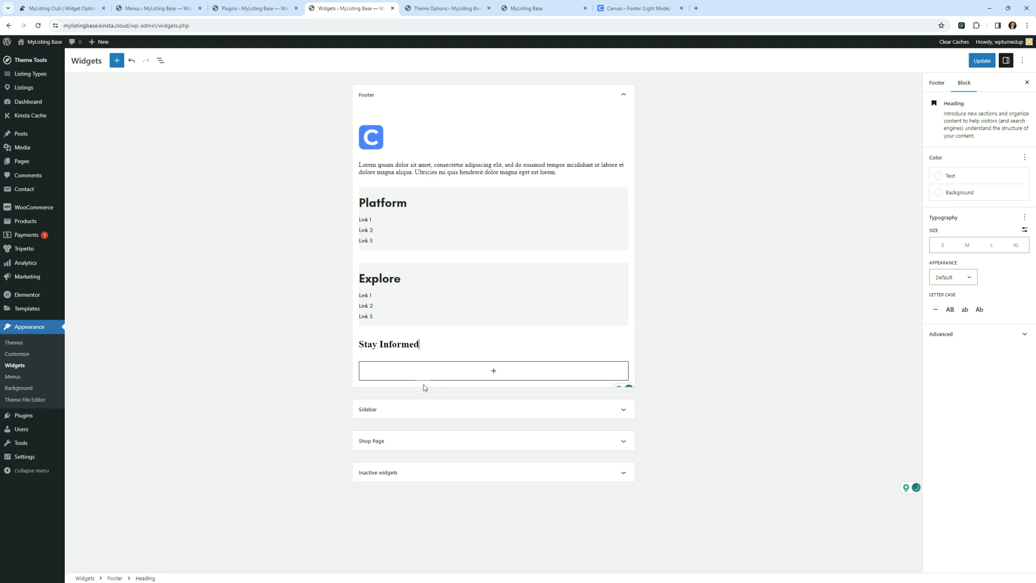
left_click(679, 311)
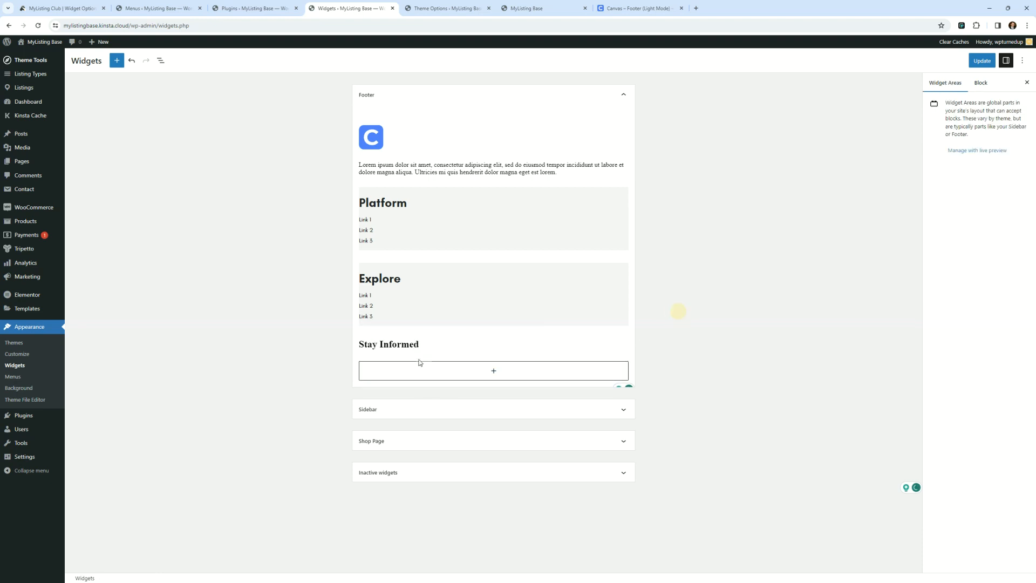
left_click(381, 346)
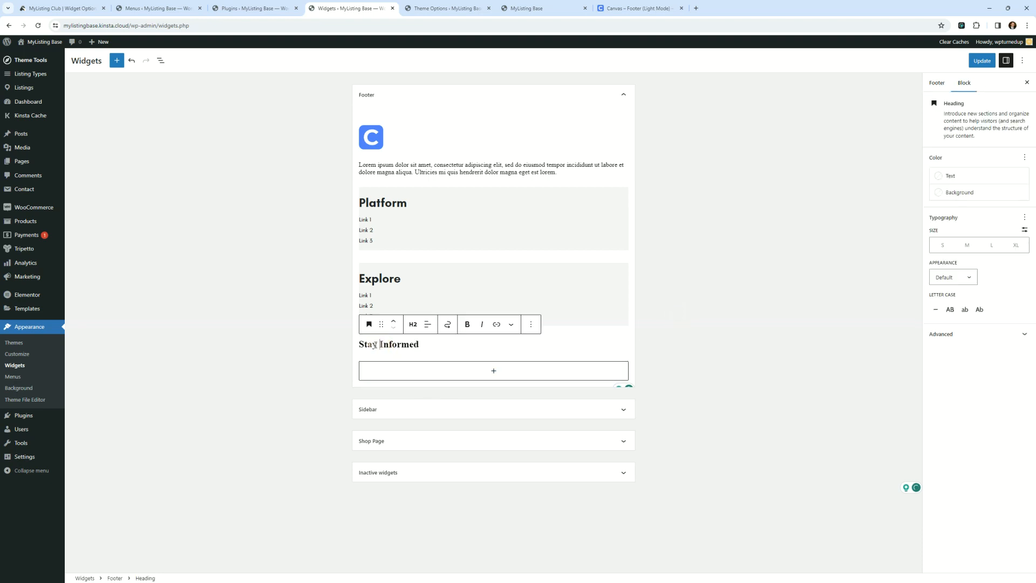
left_click(533, 324)
left_click(537, 466)
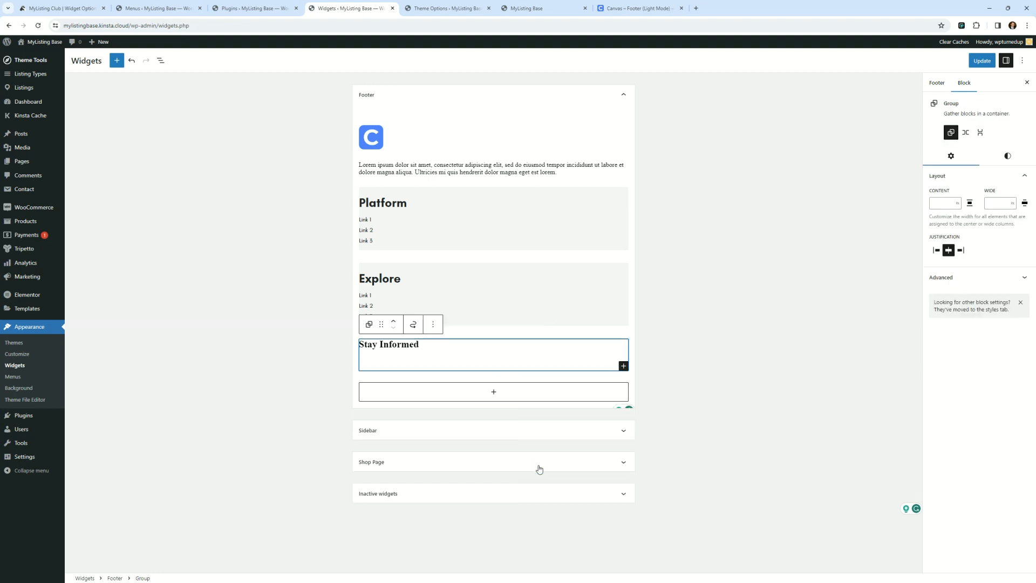
- Add an empty paragraph below the "Stay Informed" heading inside its group and save the widgets
left_click(624, 368)
left_click(689, 424)
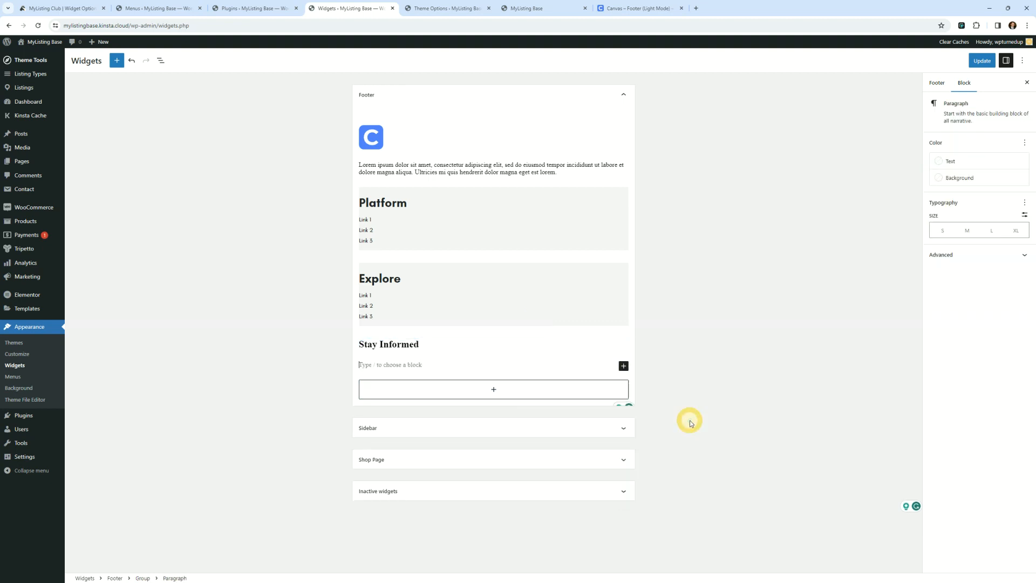
left_click(709, 337)
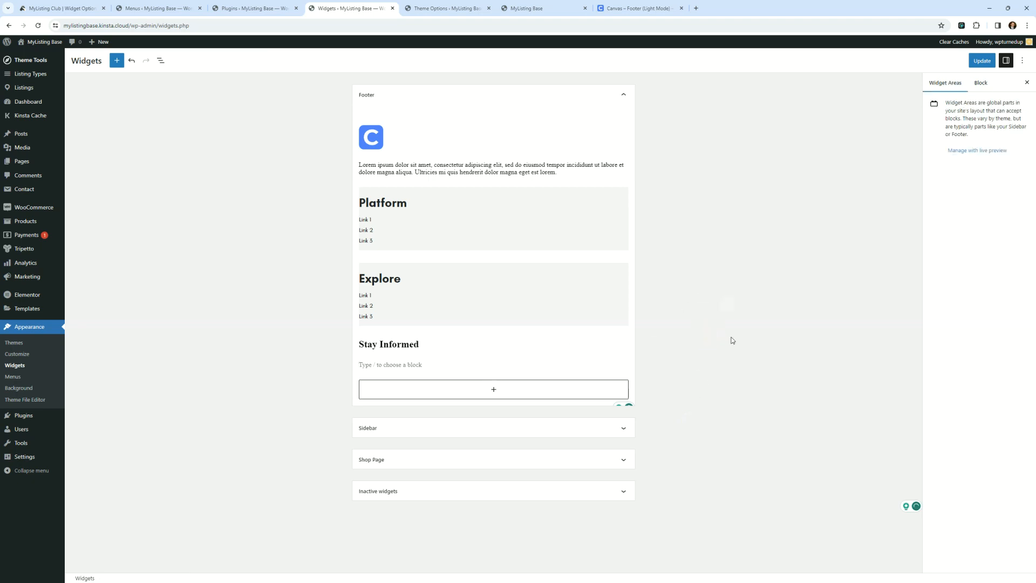
left_click(983, 60)
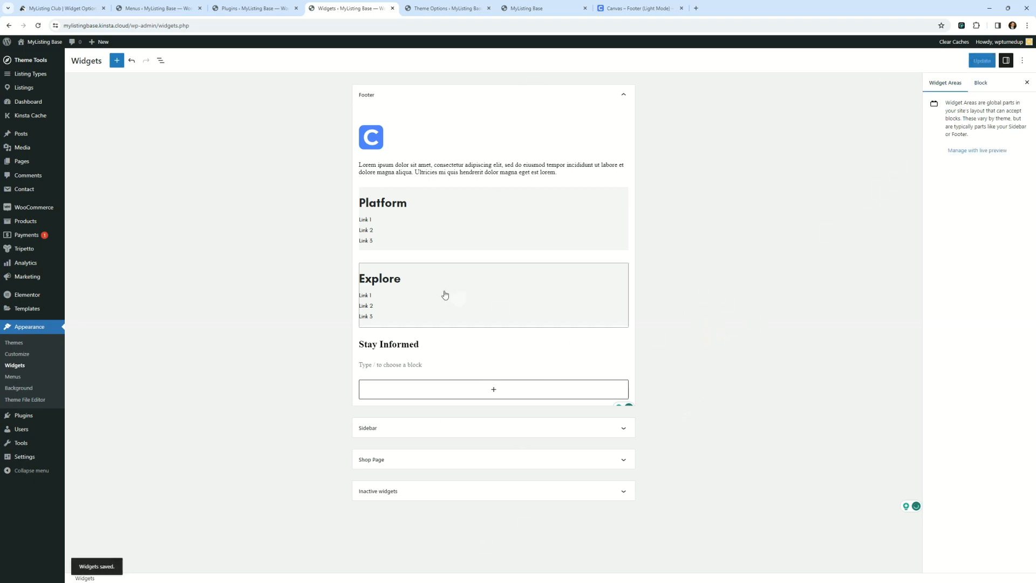
- Create a new WordPress menu named "Explore" without assigning it a display location
left_click(155, 8)
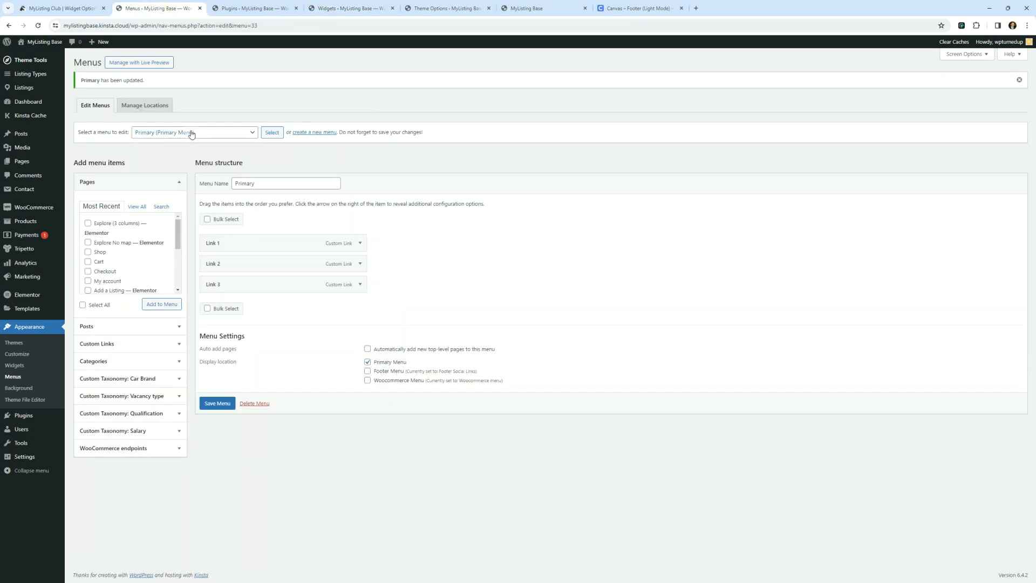
left_click(314, 132)
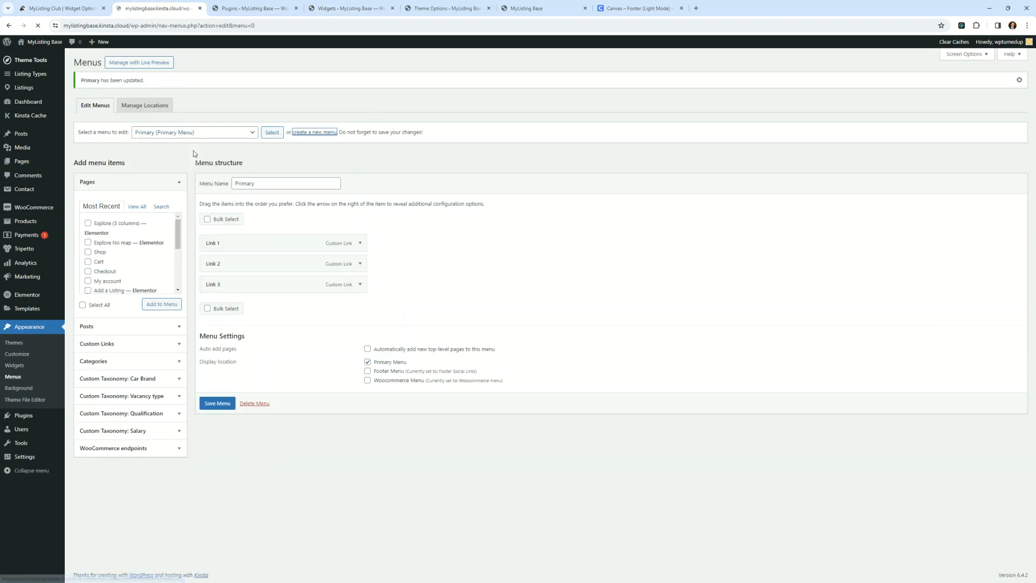
left_click(183, 111)
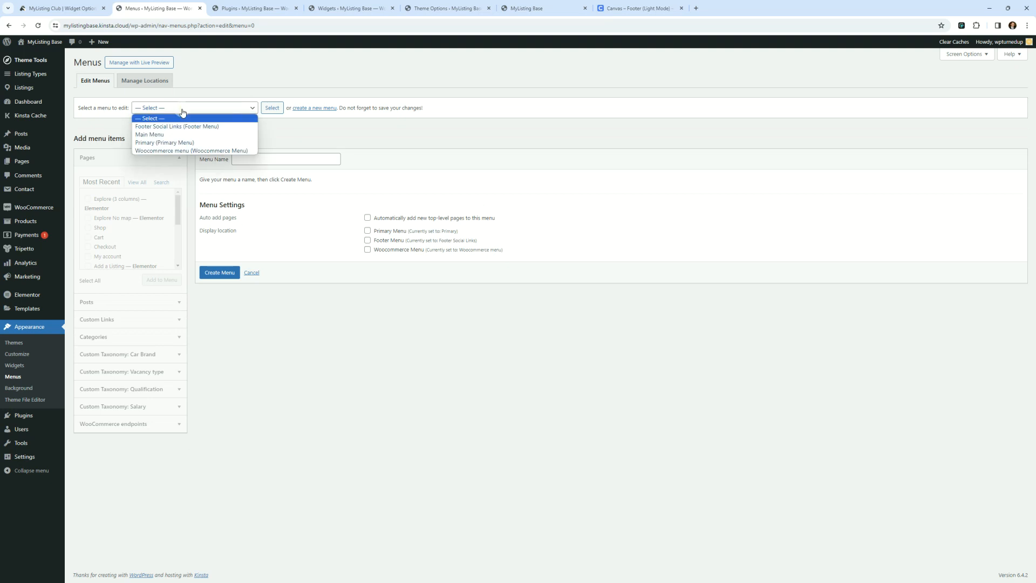
left_click(302, 156)
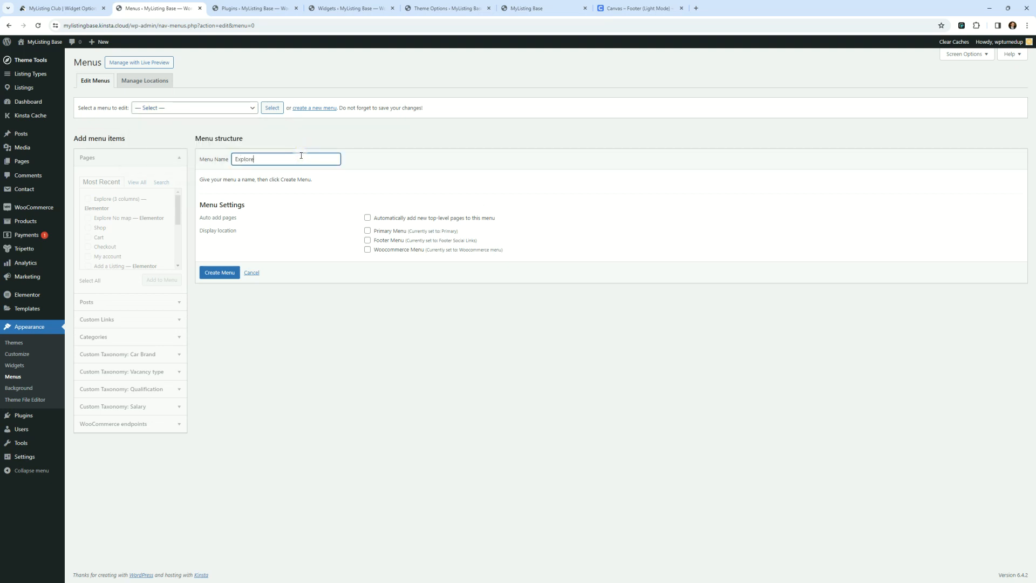
left_click(219, 272)
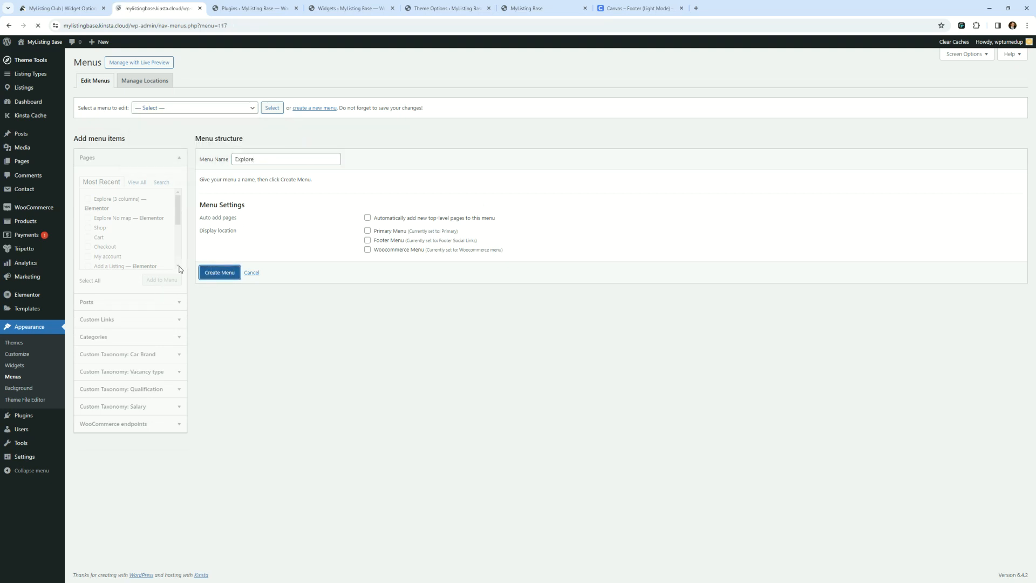
- Add a custom link with URL "#" and text "Link 1" to the Explore menu
left_click(113, 319)
left_click(127, 219)
type("#")
key("Tab")
type("Link 1")
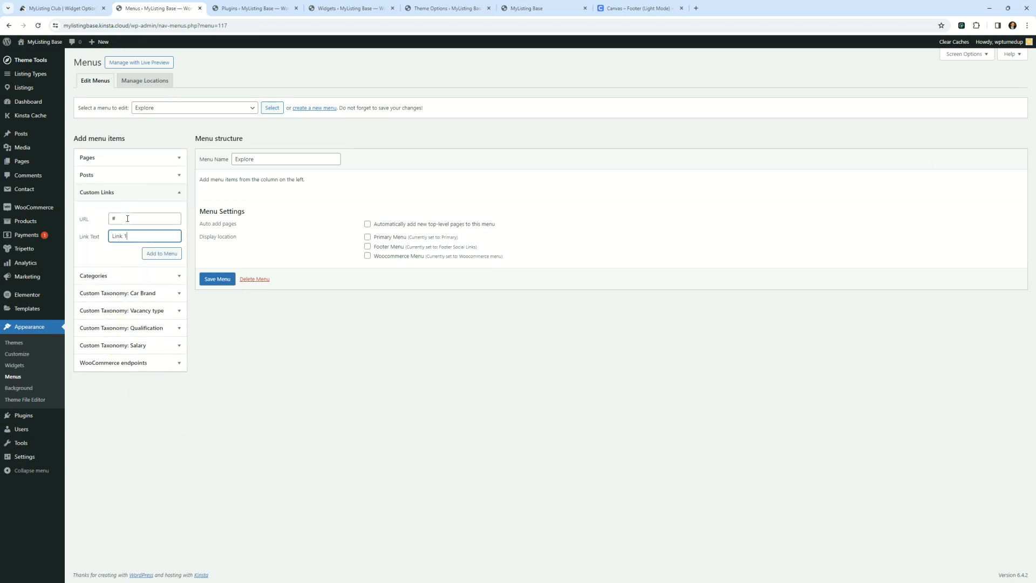
key("Return")
- Add custom links "Link 2" and "Link 3", both with URL "#", to the Explore menu and save it
left_click(129, 219)
type("#")
key("Tab")
type("Link 2")
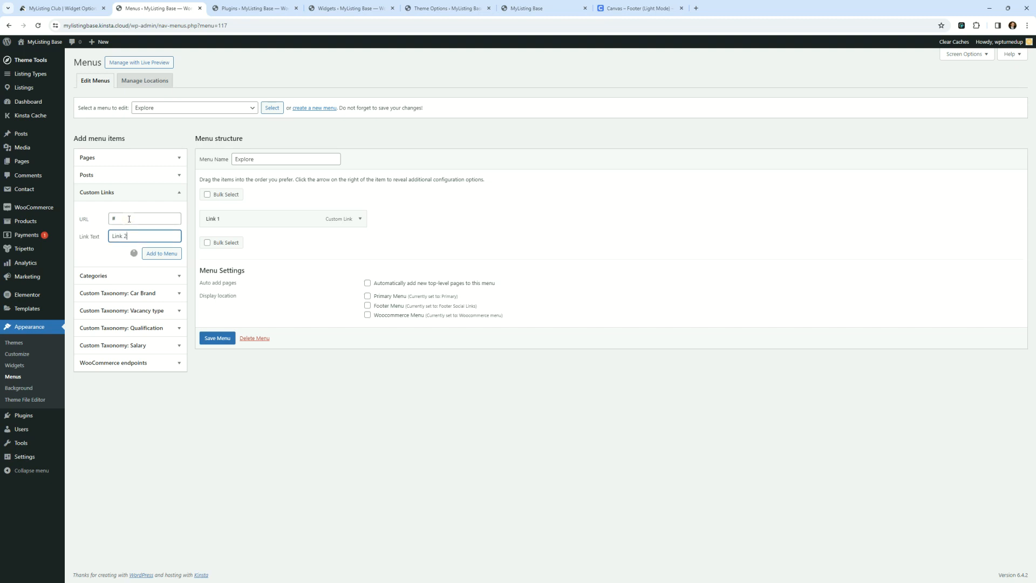
left_click(129, 218)
type("#")
key("Tab")
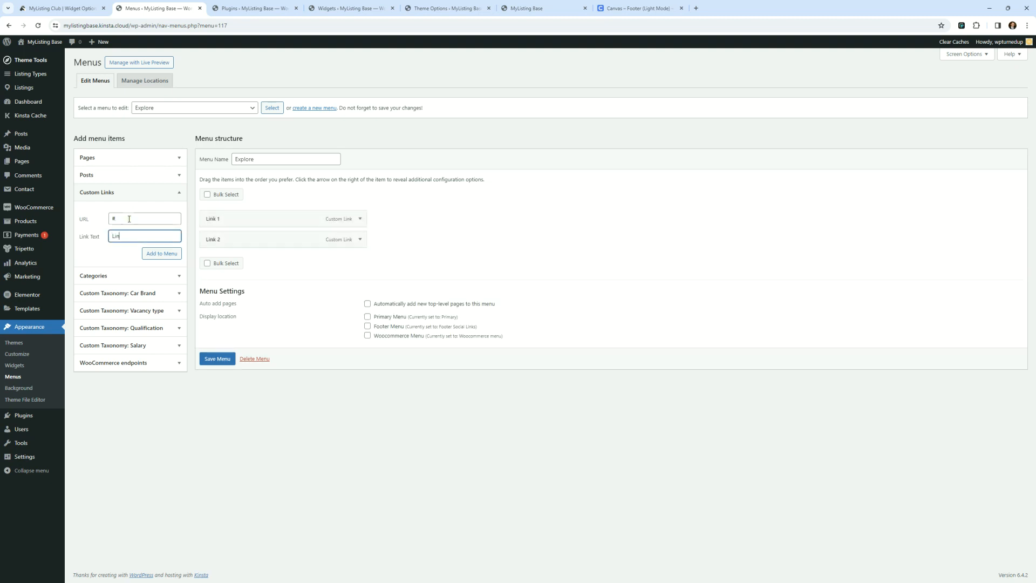
key("Return")
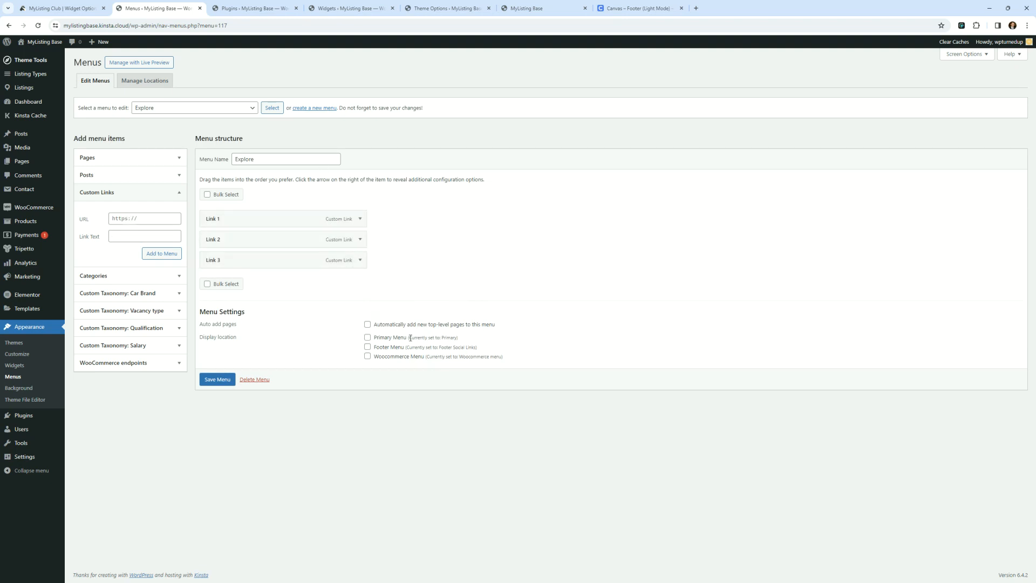
left_click(217, 380)
- Reload the Widgets page, assign the Explore menu to the footer's Explore navigation widget, and save the widgets
left_click(458, 3)
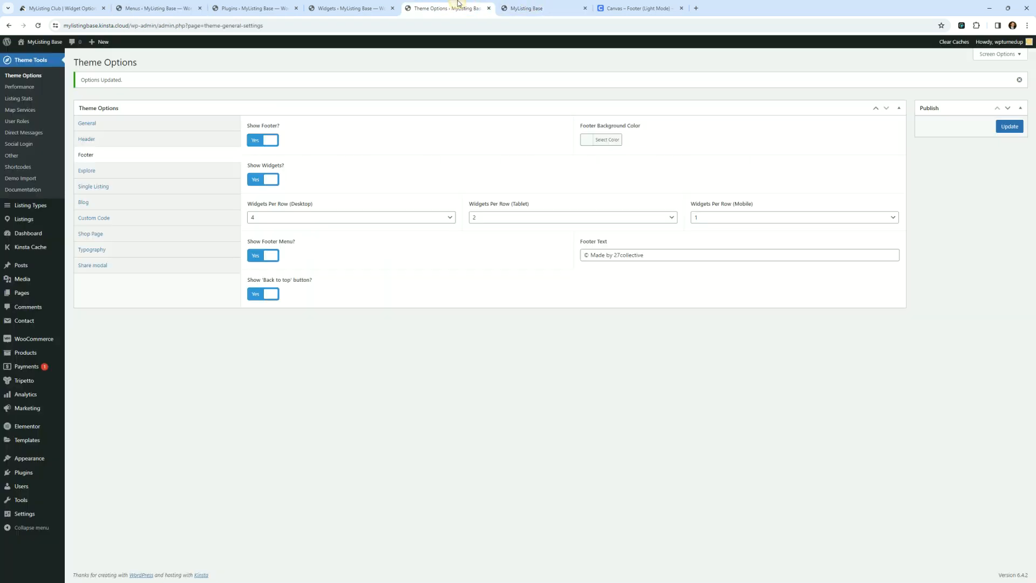
left_click(346, 8)
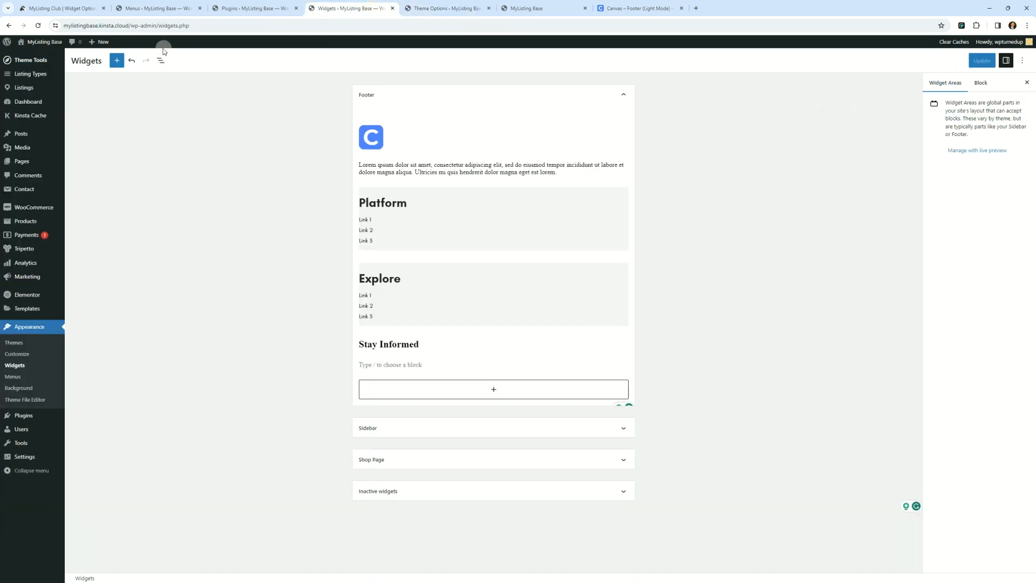
left_click(38, 25)
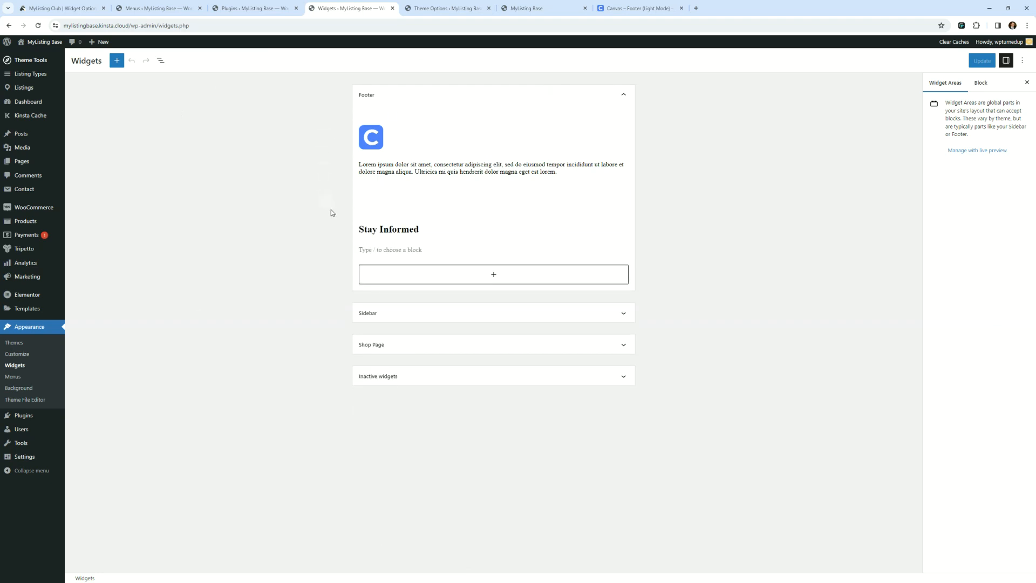
left_click(499, 301)
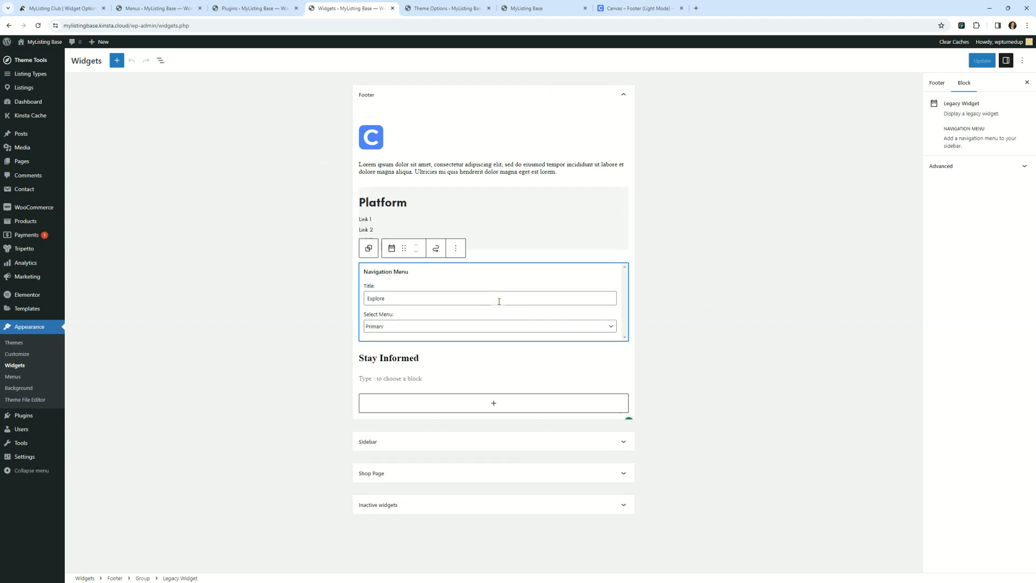
left_click(391, 327)
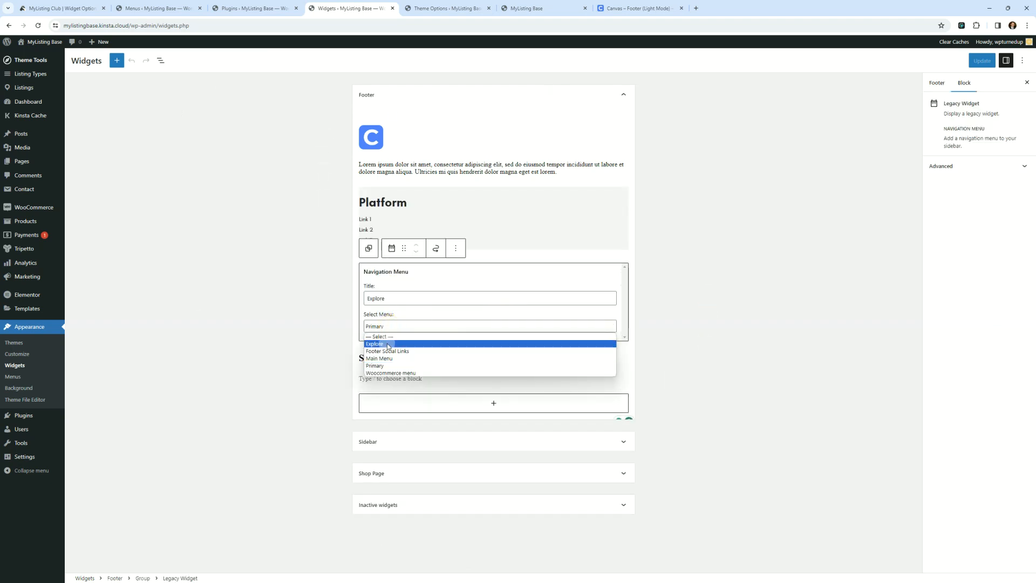
left_click(387, 343)
left_click(672, 319)
left_click(982, 61)
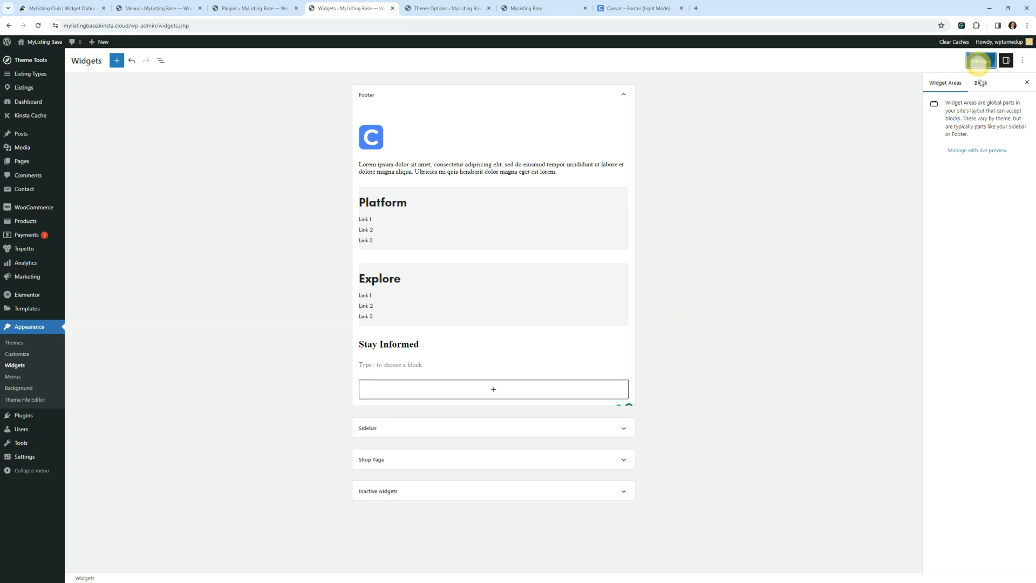
- Reload the MyListing Base front page and compare its four footer columns with the Canvas footer design
left_click(639, 8)
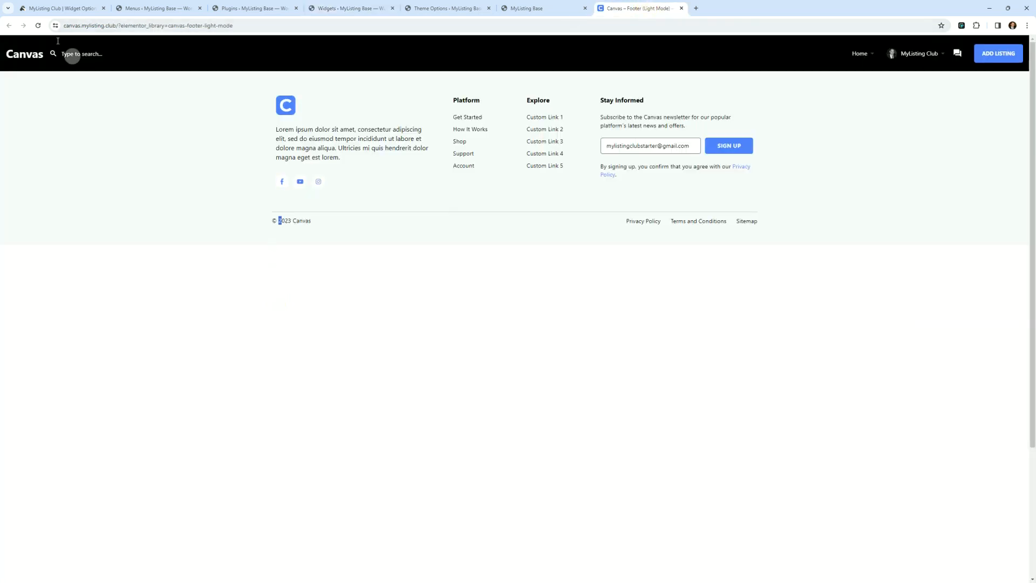
left_click(523, 8)
left_click(38, 25)
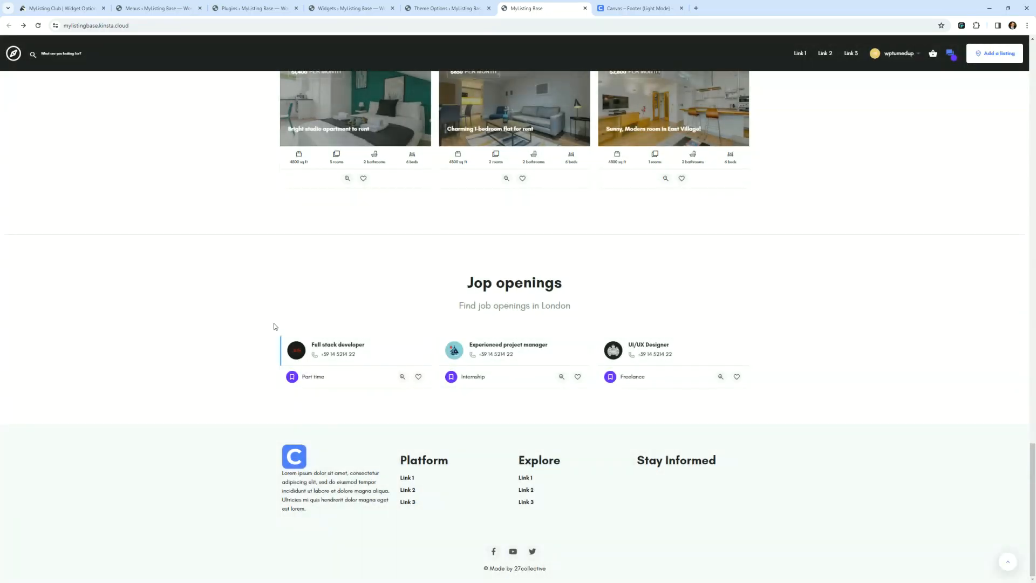
left_click(637, 8)
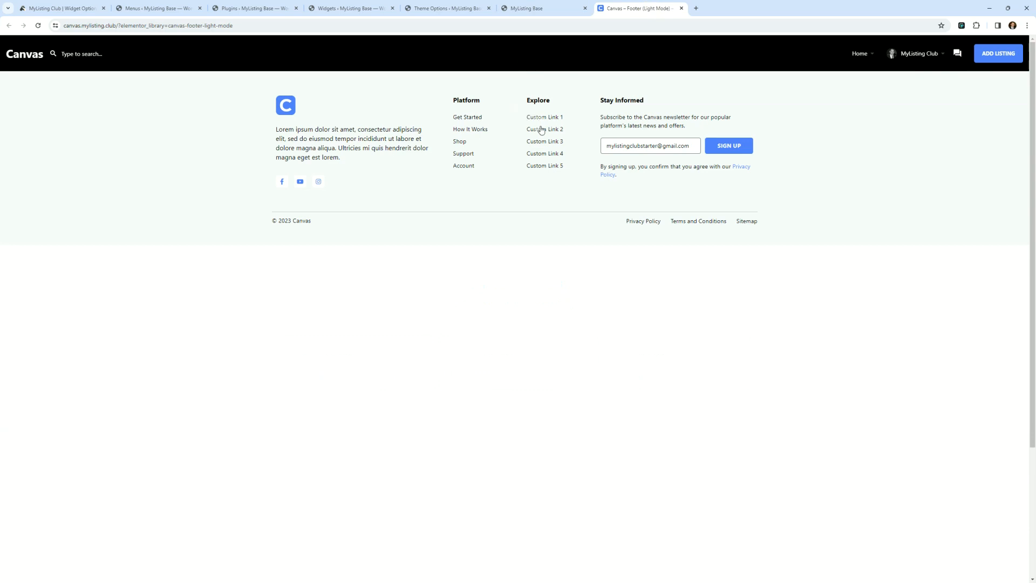
left_click(543, 8)
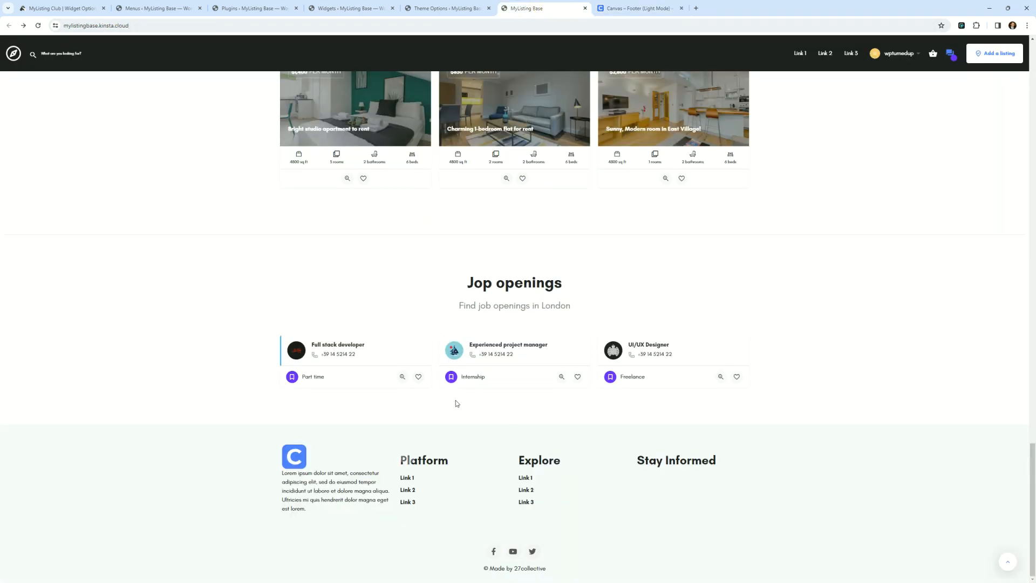
left_click(607, 11)
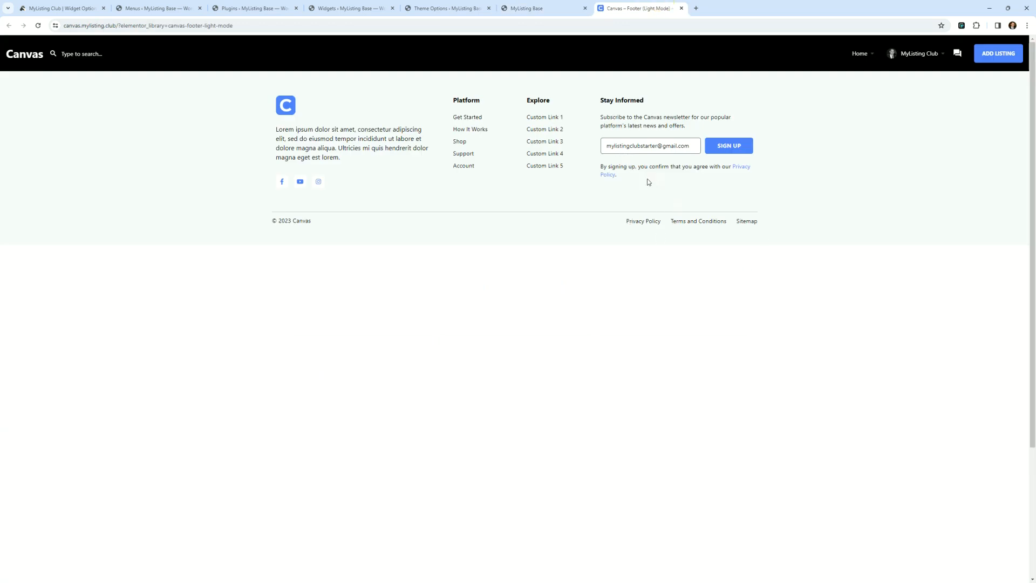
left_click(533, 8)
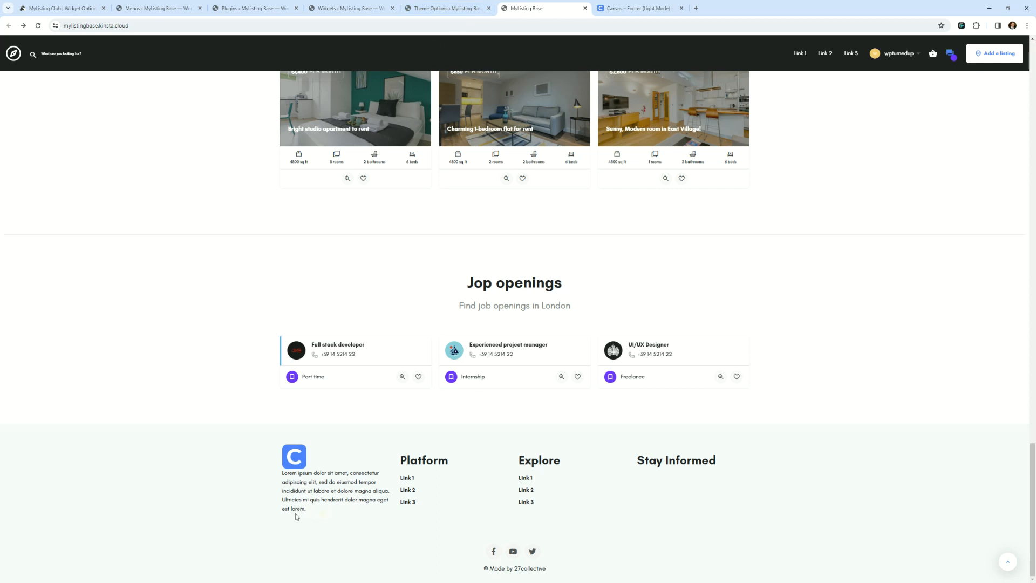
- Back in the Widgets editor, add a Social Icons block below the lorem ipsum paragraph in the footer's first group
left_click(439, 8)
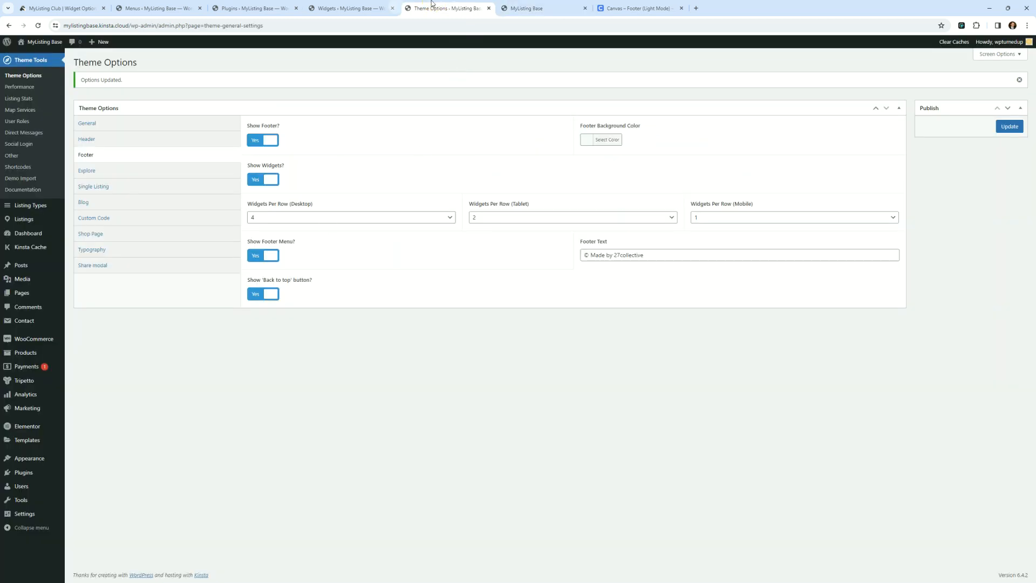
left_click(351, 9)
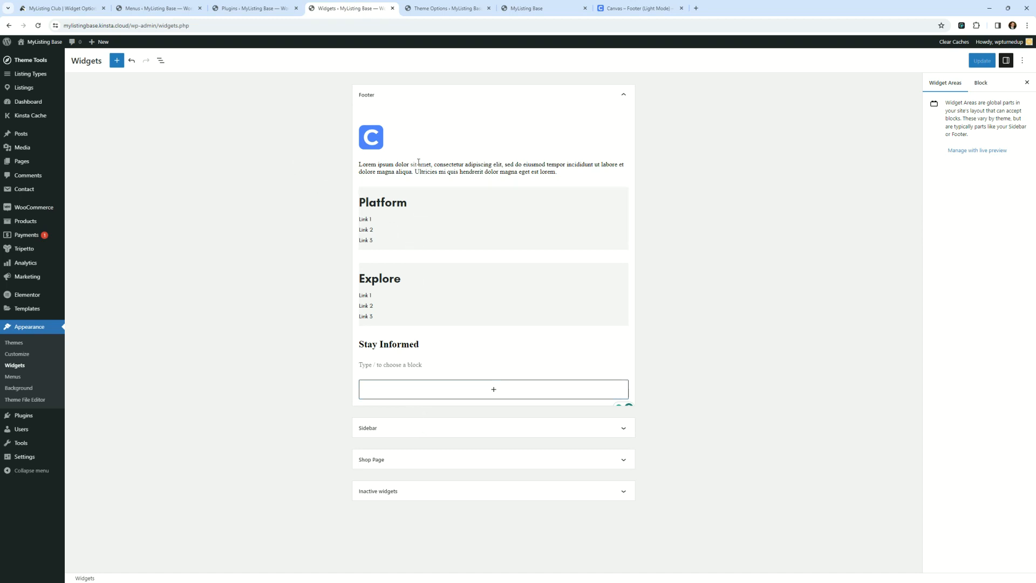
left_click(442, 223)
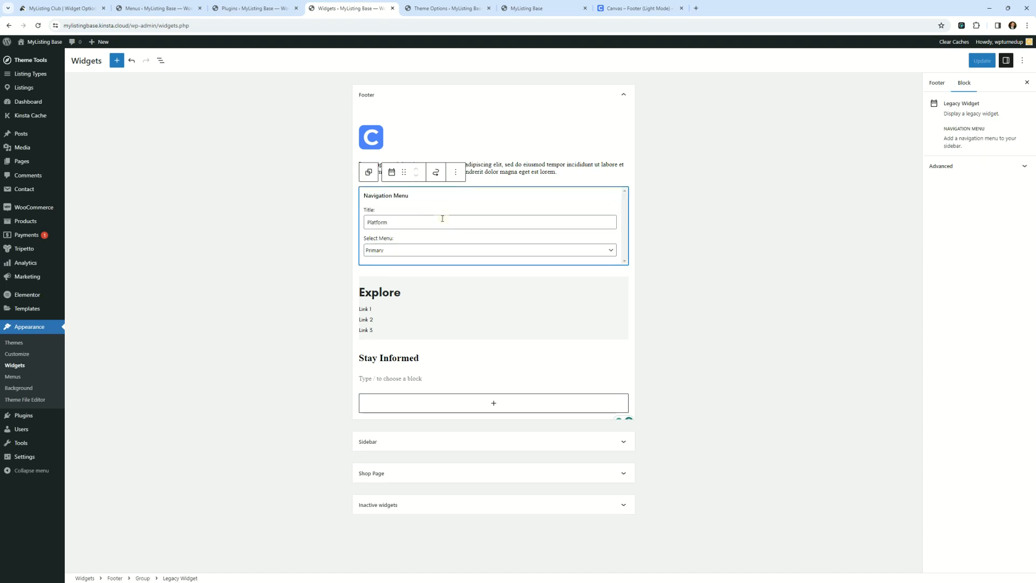
left_click(671, 185)
left_click(426, 170)
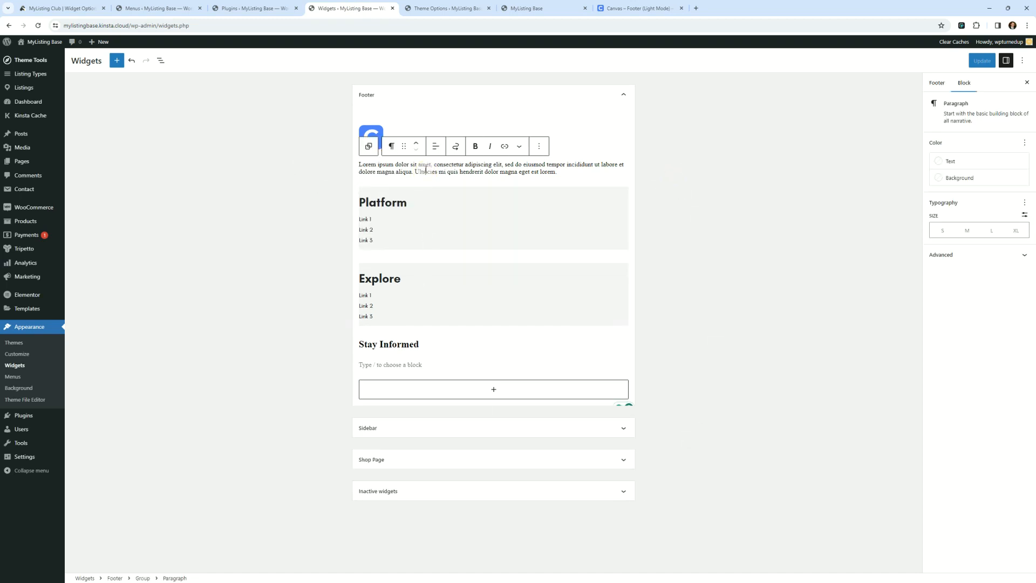
left_click(426, 169)
left_click(617, 162)
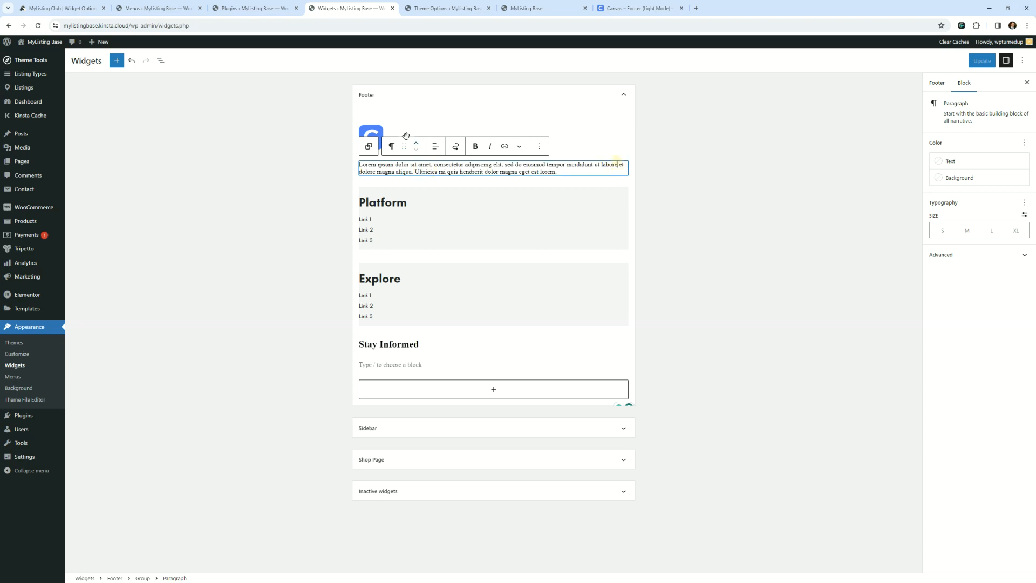
left_click(380, 130)
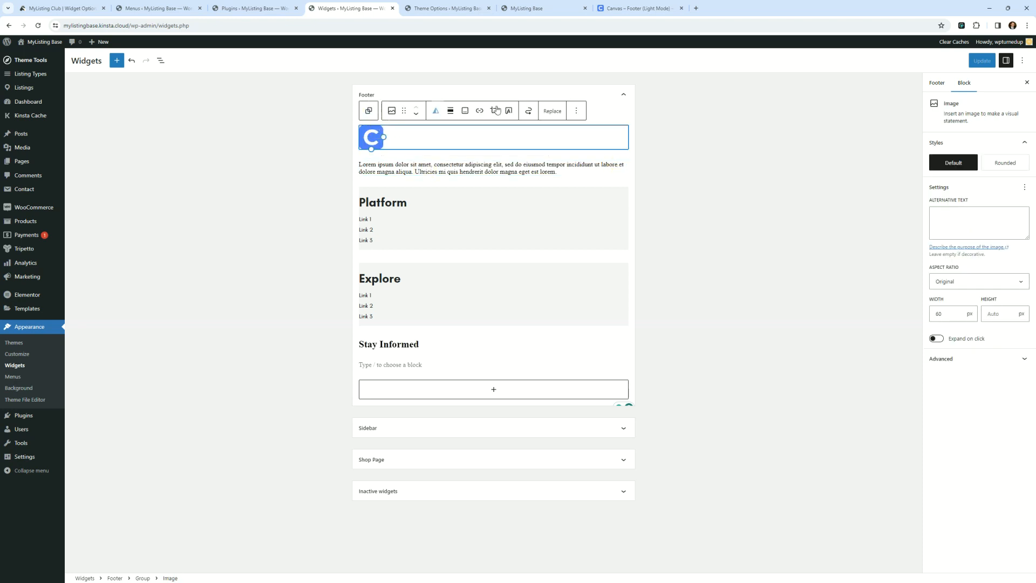
left_click(369, 111)
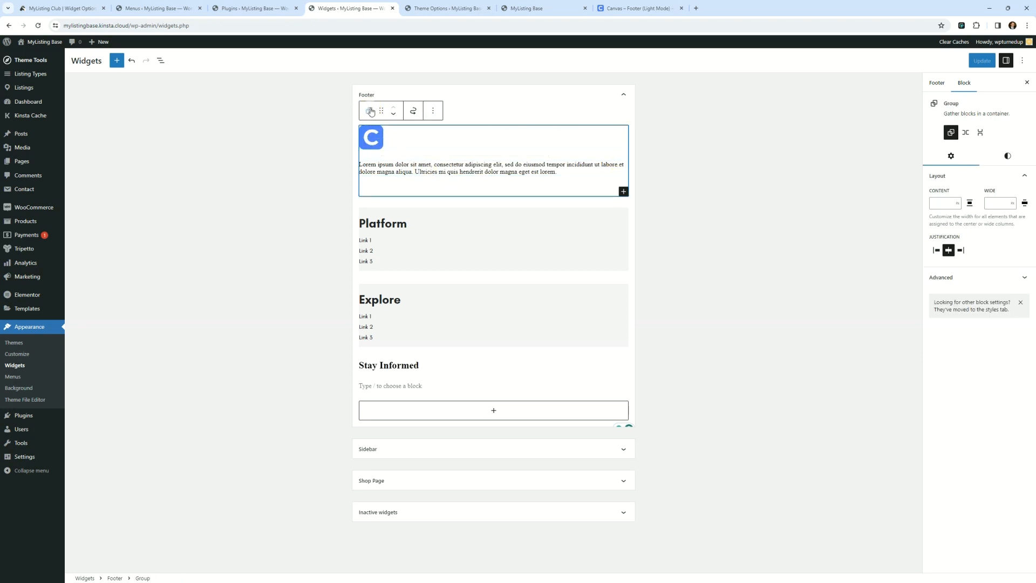
left_click(623, 191)
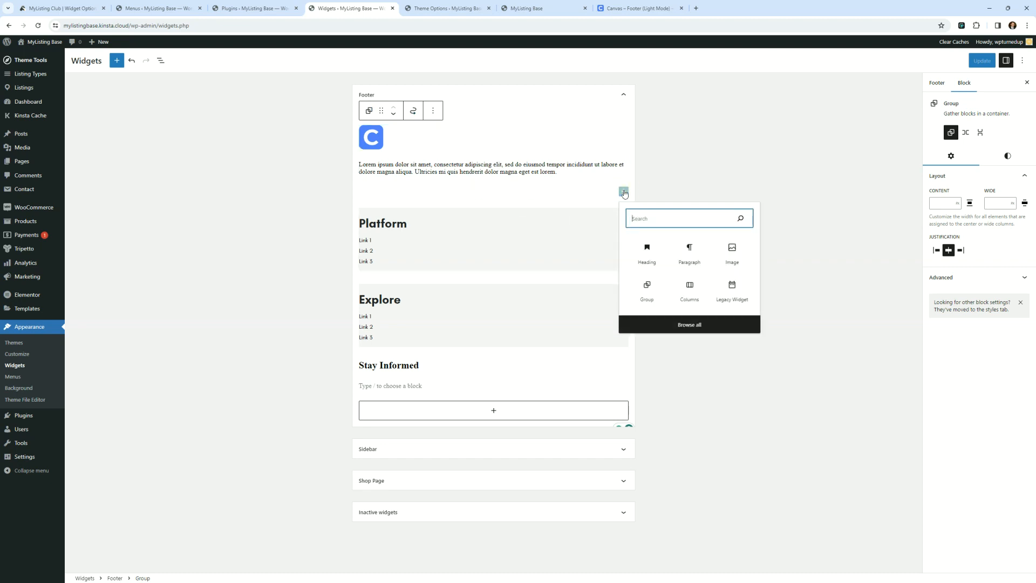
type("social")
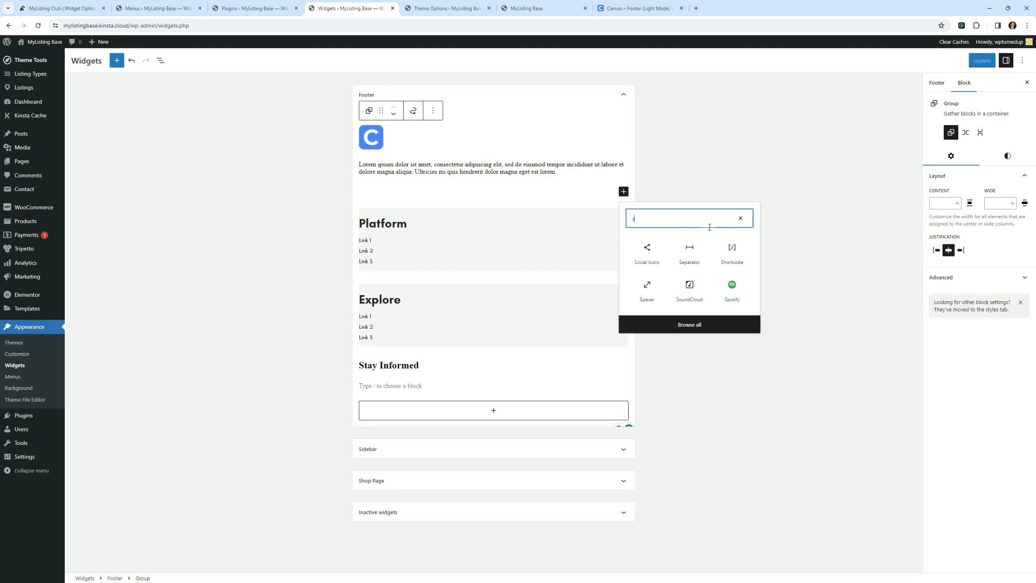
left_click(648, 251)
- Add a Facebook icon to the Social Icons block in the footer's first group
left_click(364, 192)
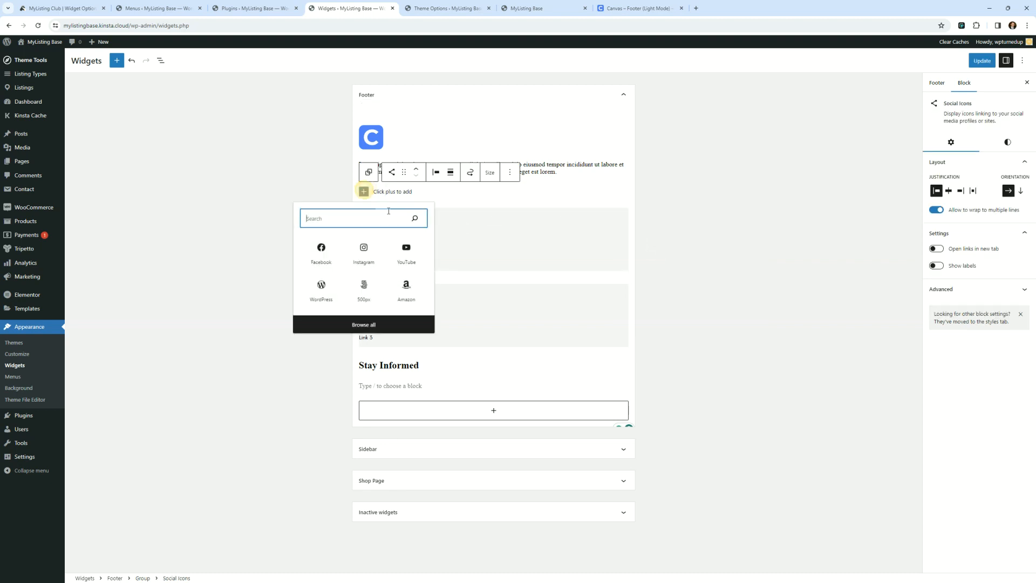
left_click(329, 260)
left_click(675, 248)
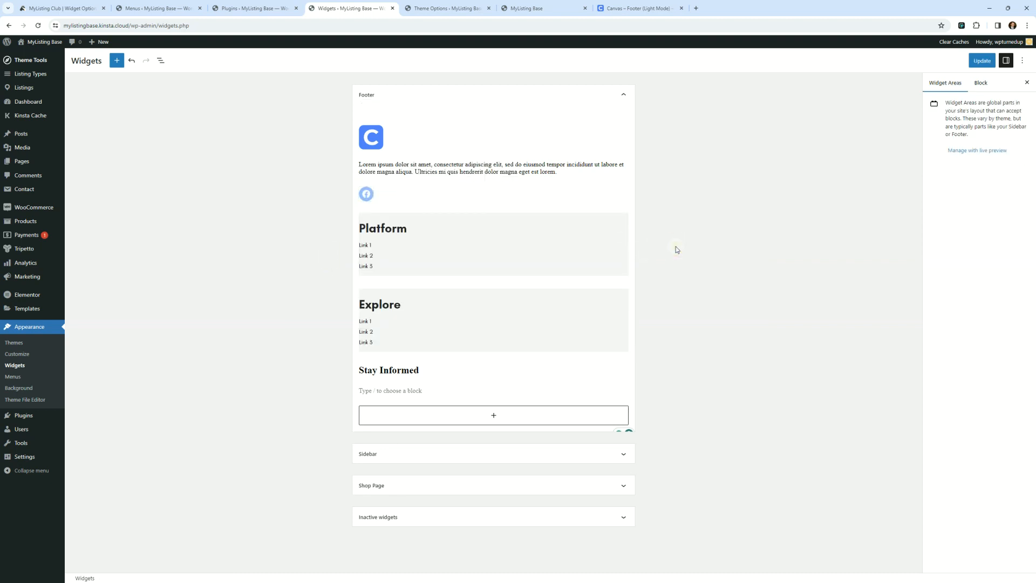
- Save the widgets and reload the MyListing Base front page to check the footer's first column for the social icon
left_click(983, 61)
left_click(659, 10)
left_click(527, 8)
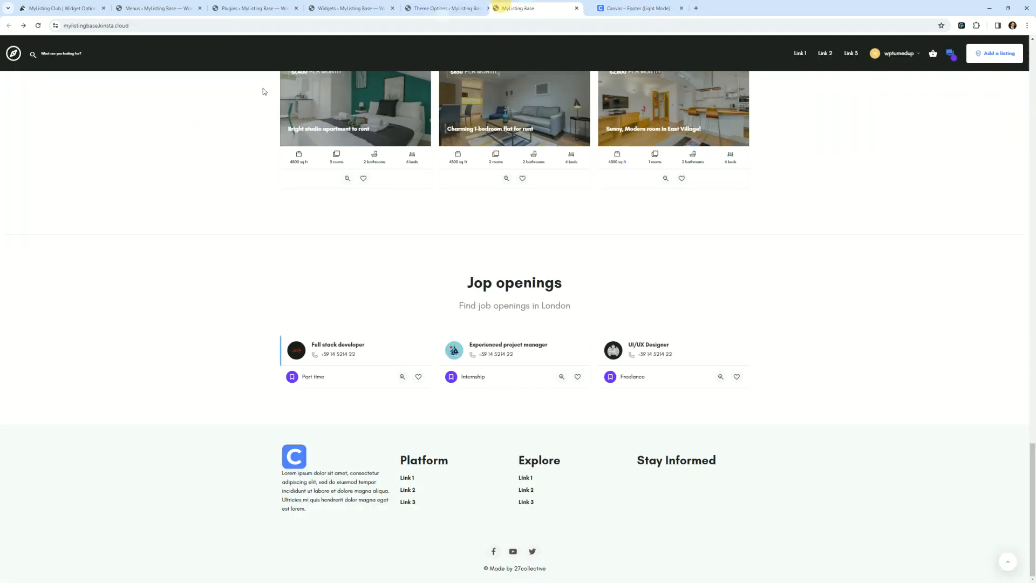
left_click(38, 26)
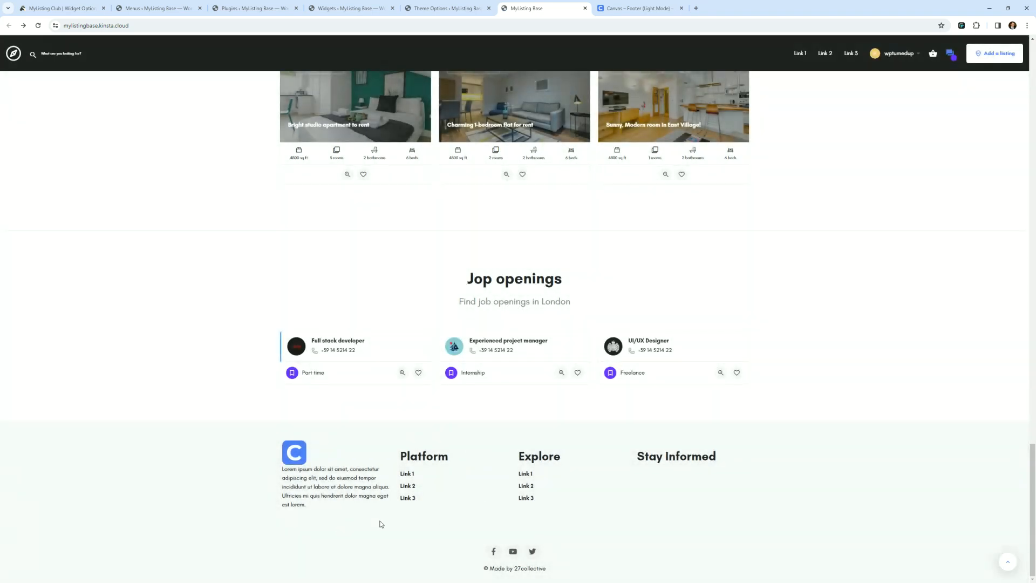
left_click_drag(381, 523, 241, 513)
left_click(201, 322)
- Review the Footer settings in Theme Options, including the footer text, against the front page's footer
left_click(155, 9)
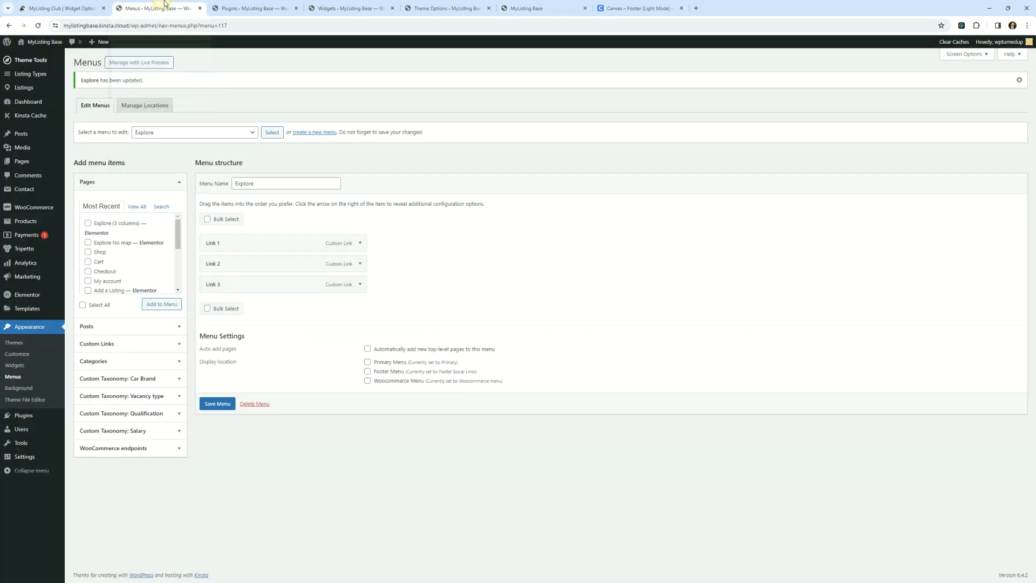
left_click(445, 8)
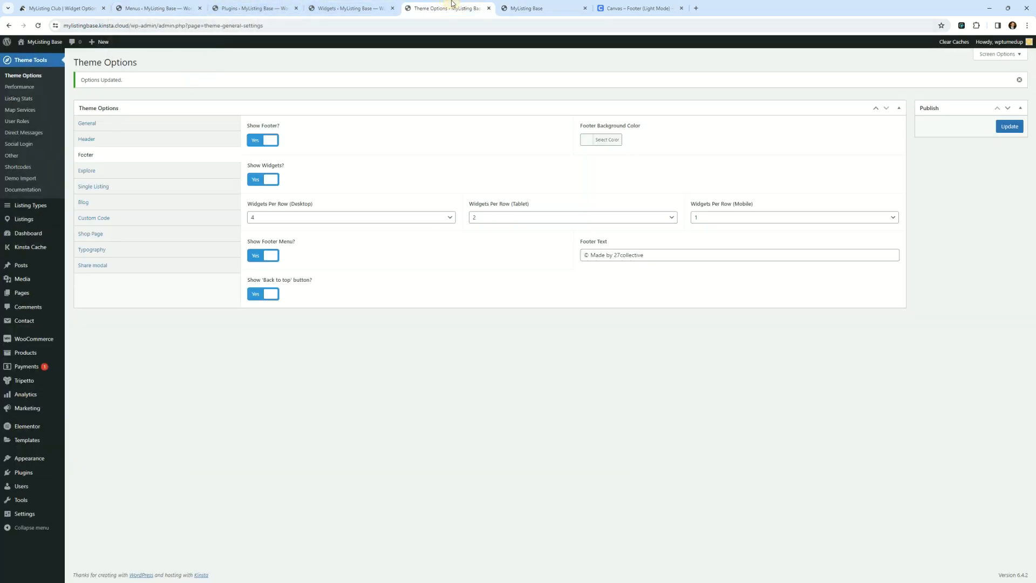
left_click(345, 354)
left_click_drag(647, 255, 442, 257)
left_click(486, 370)
left_click(540, 8)
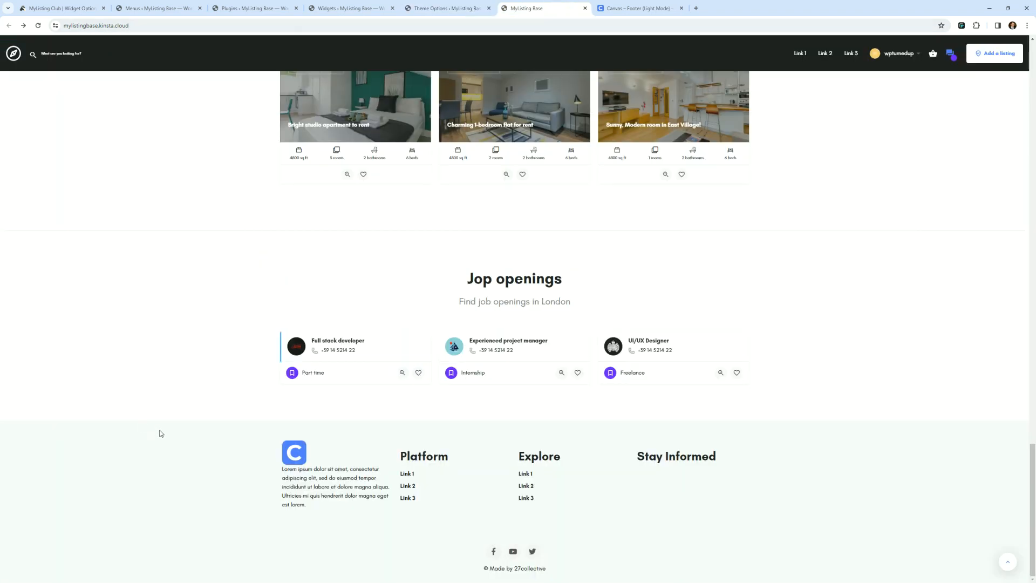
- Back in the Widgets editor, set the link address of the Facebook icon in the footer's first group to "#"
left_click(348, 8)
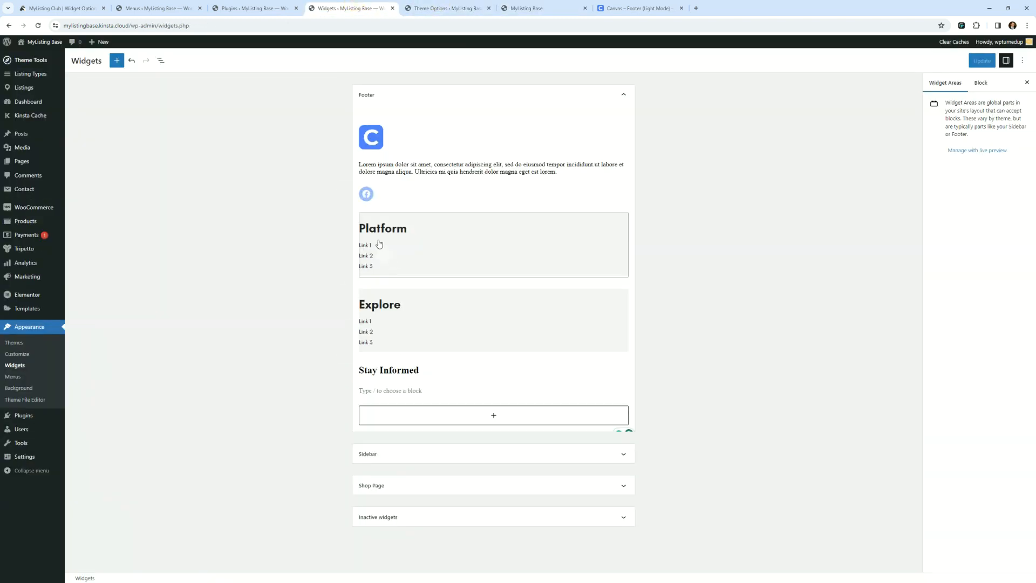
left_click(376, 194)
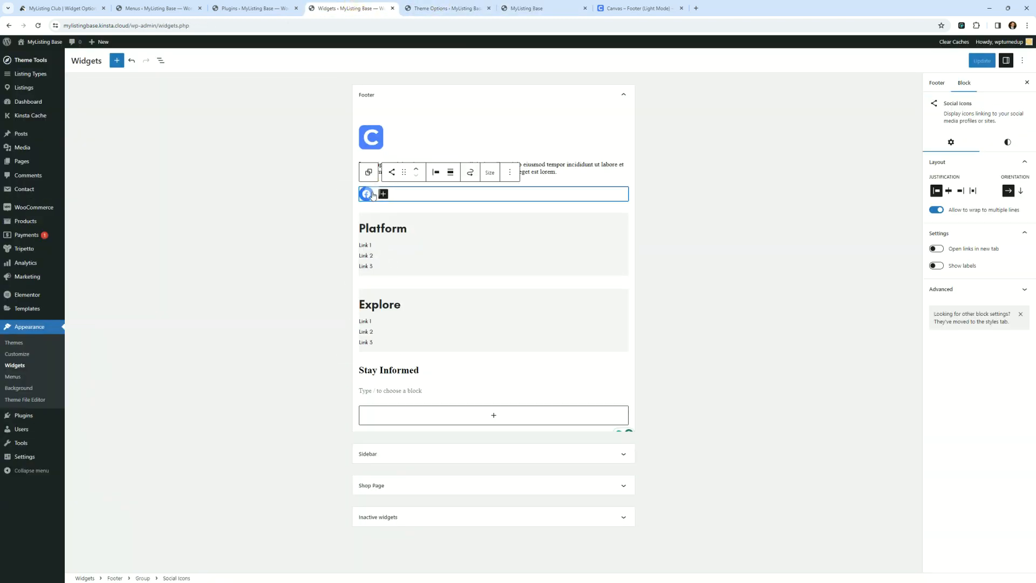
left_click(369, 195)
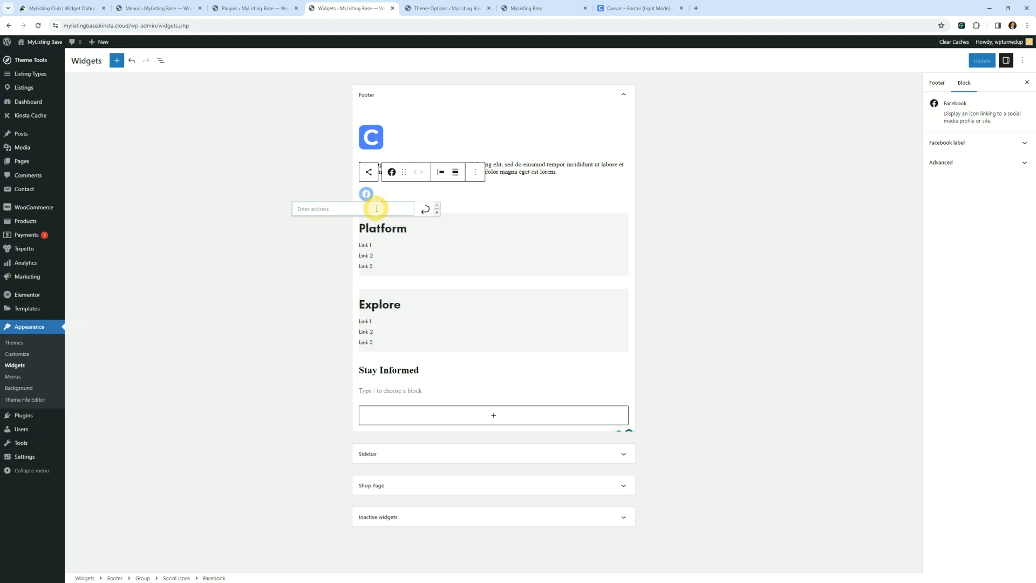
type("#")
left_click(423, 212)
left_click(665, 239)
- Save the widgets, reload the front page to compare its footer with the Canvas design, and return to the Widgets editor
left_click(977, 61)
left_click(526, 8)
left_click(38, 25)
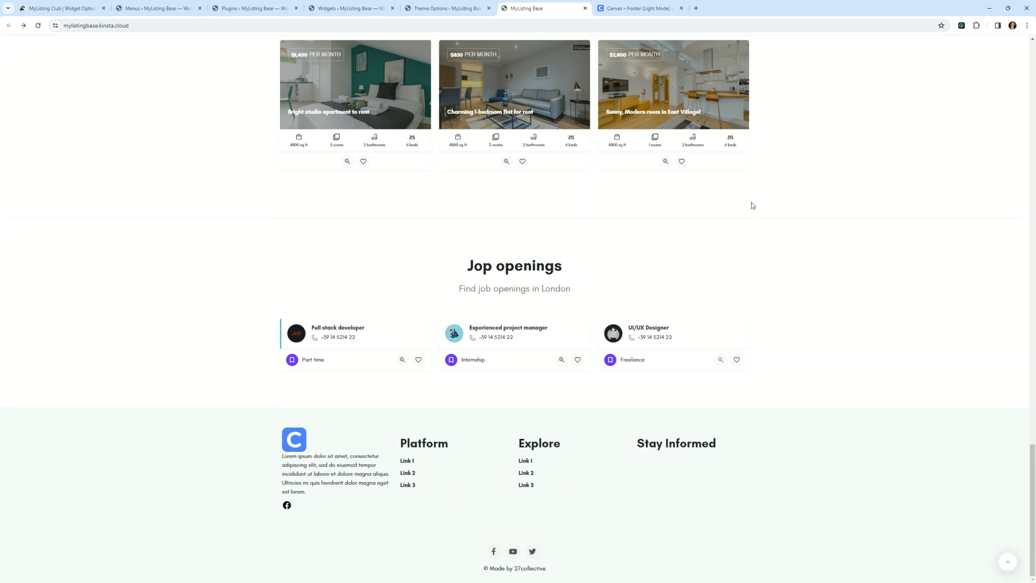
left_click(659, 6)
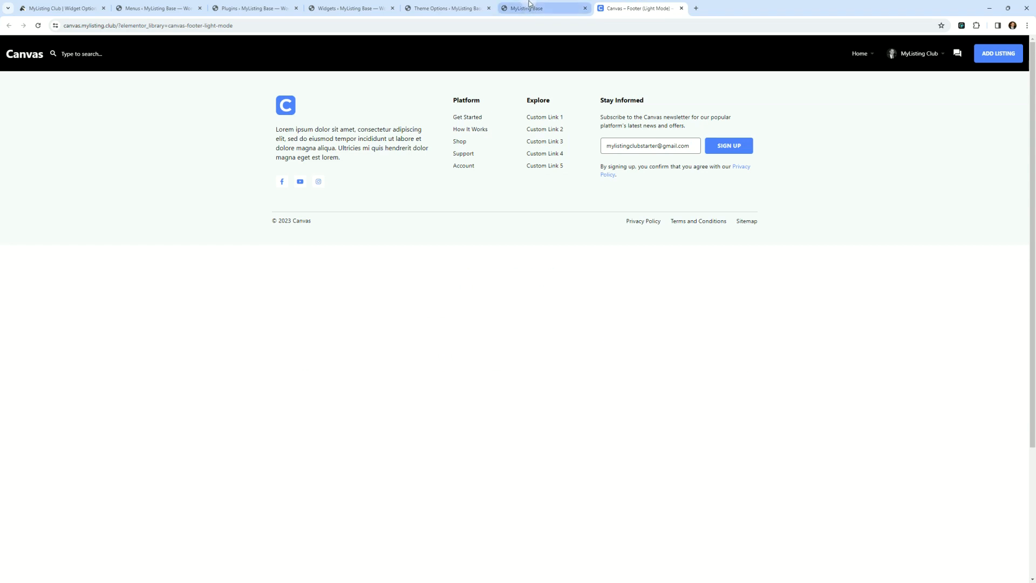
left_click(561, 8)
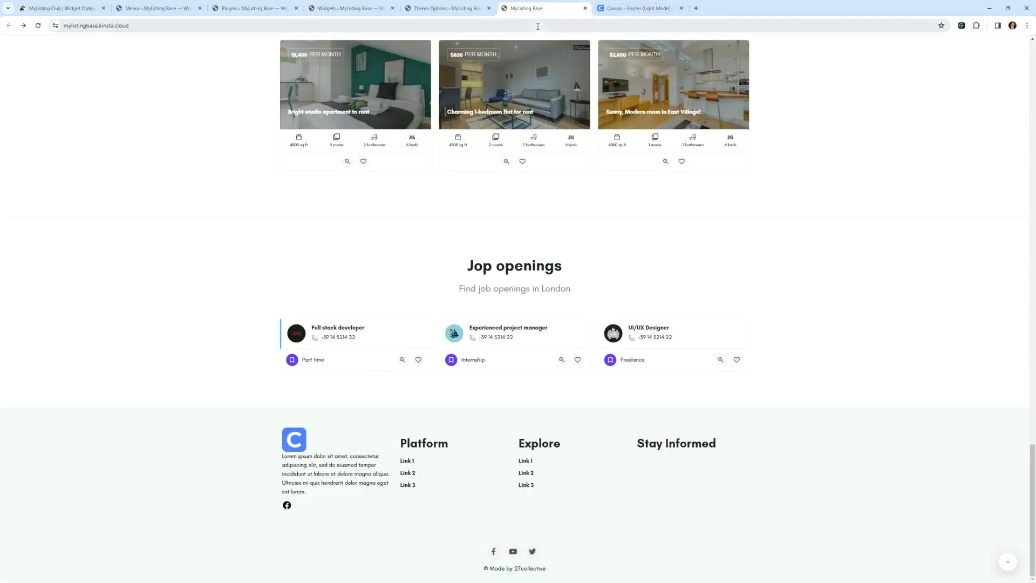
left_click(626, 8)
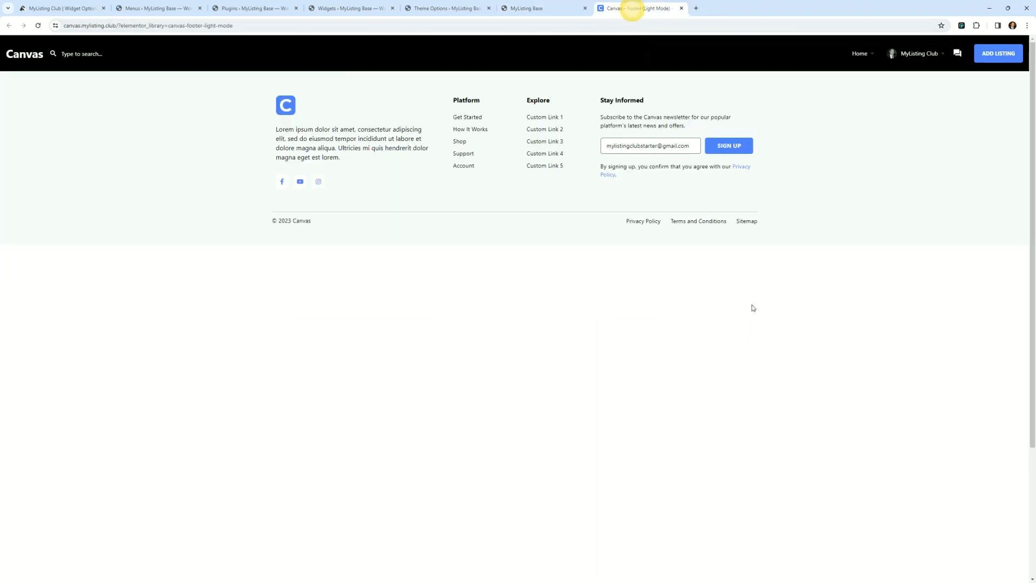
left_click(520, 9)
left_click(469, 9)
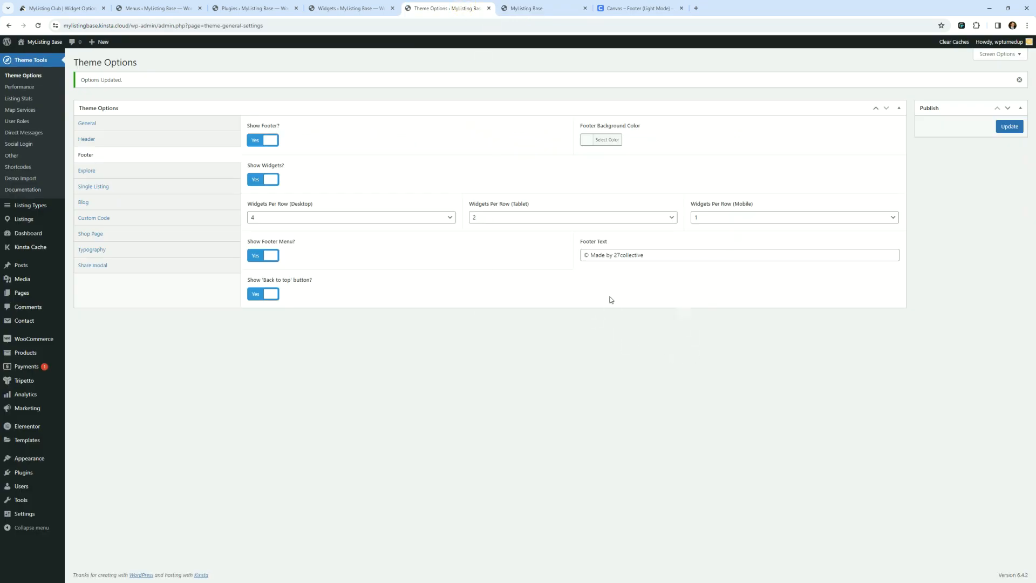
left_click(348, 8)
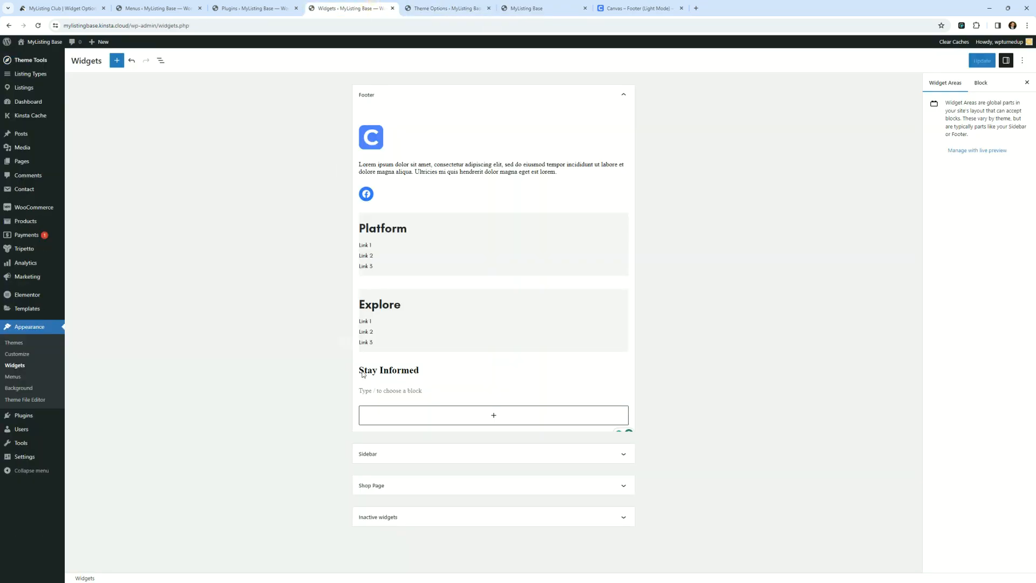
left_click(394, 391)
type("pa")
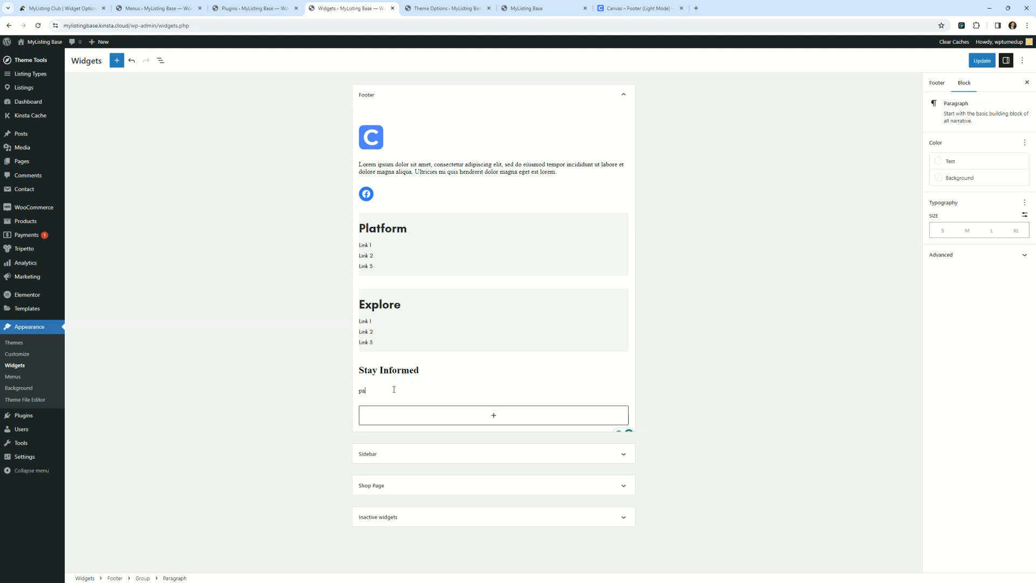
key("ctrl+z")
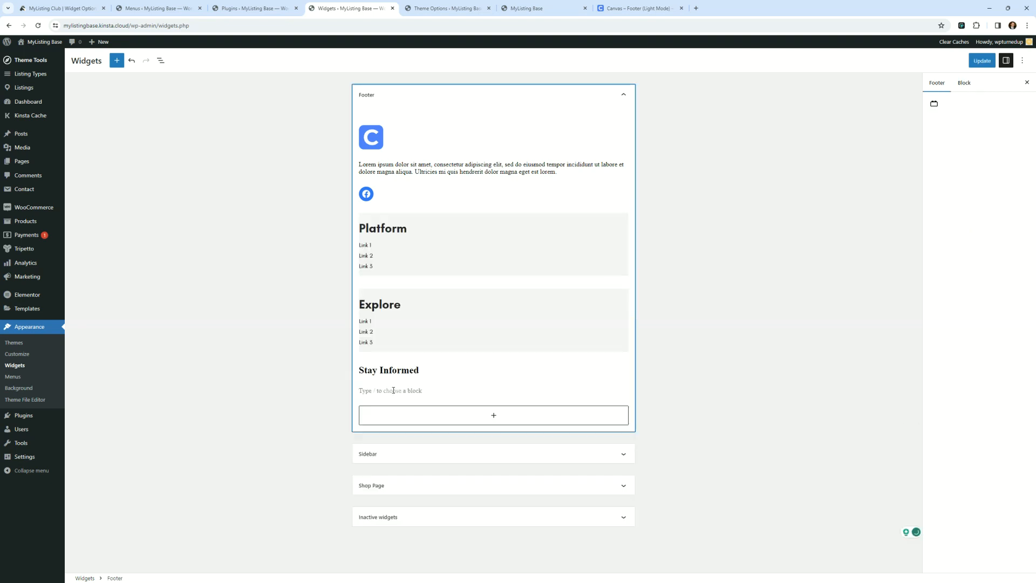
left_click(389, 392)
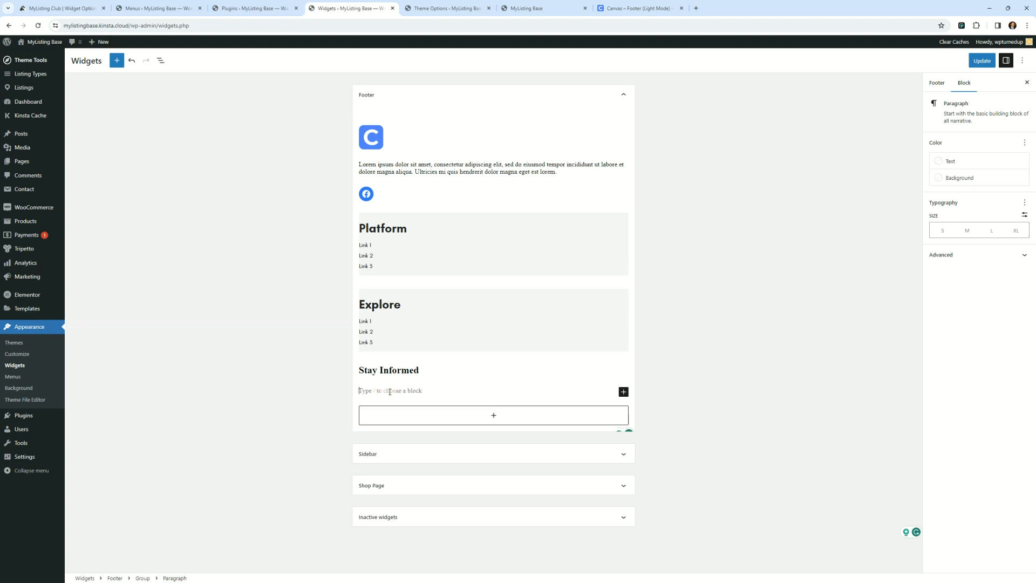
type("/")
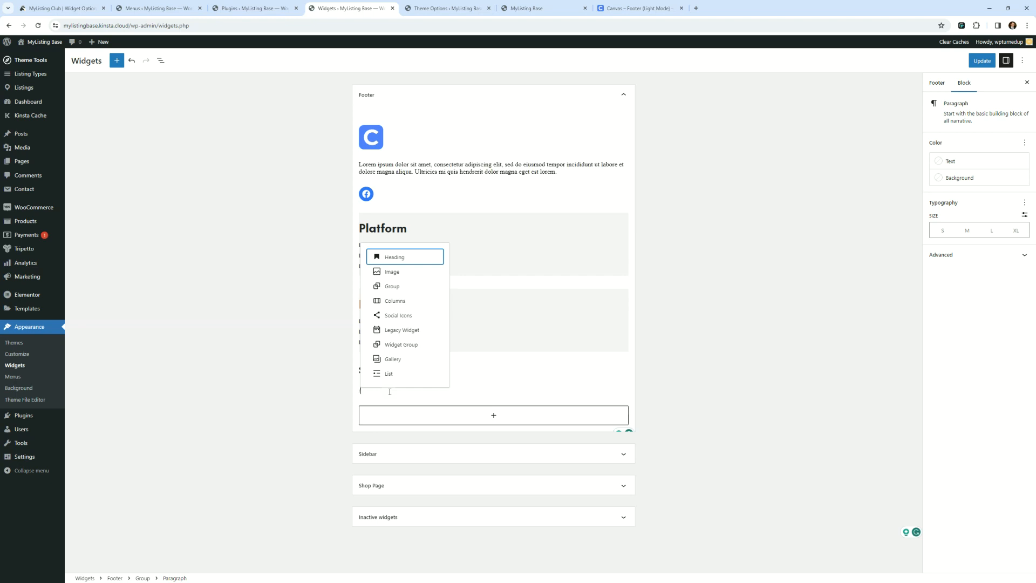
type("pa")
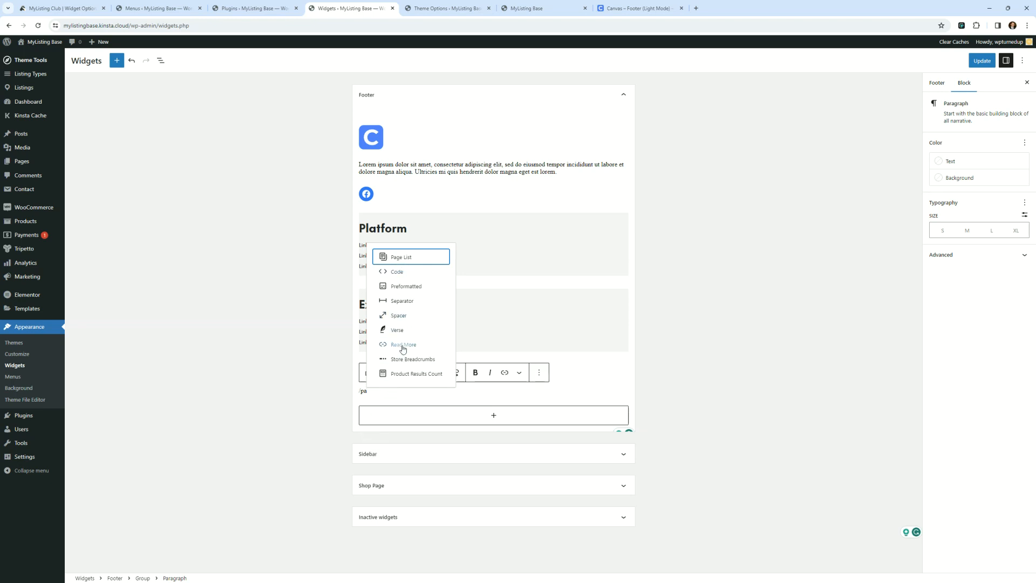
key("BackSpace")
key("BackSpace")
type("p")
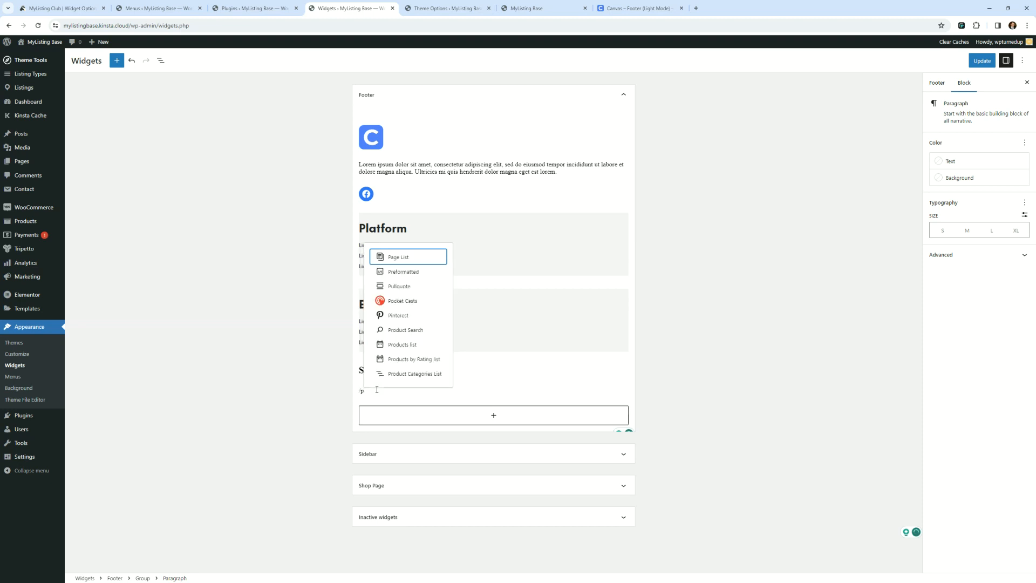
key("BackSpace")
type("te")
key("BackSpace")
key("BackSpace")
key("BackSpace")
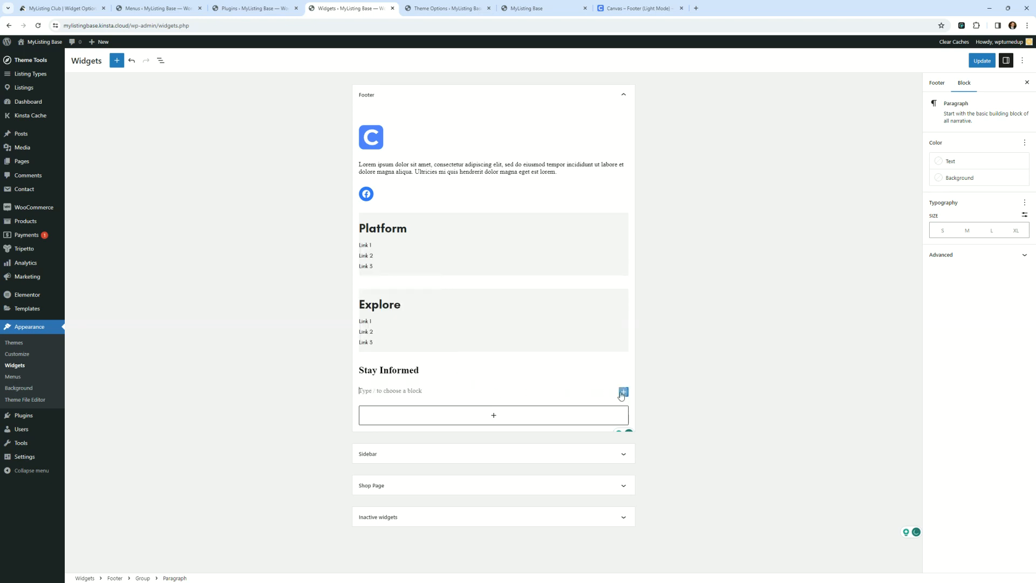
- Insert a Paragraph block below the Stay Informed heading in the footer's last group
left_click(623, 392)
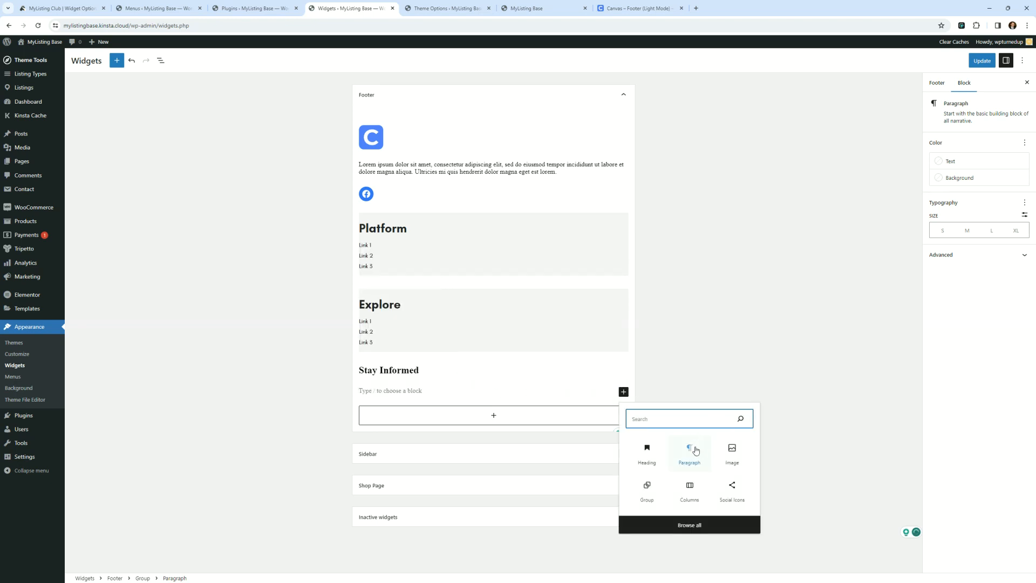
left_click(691, 456)
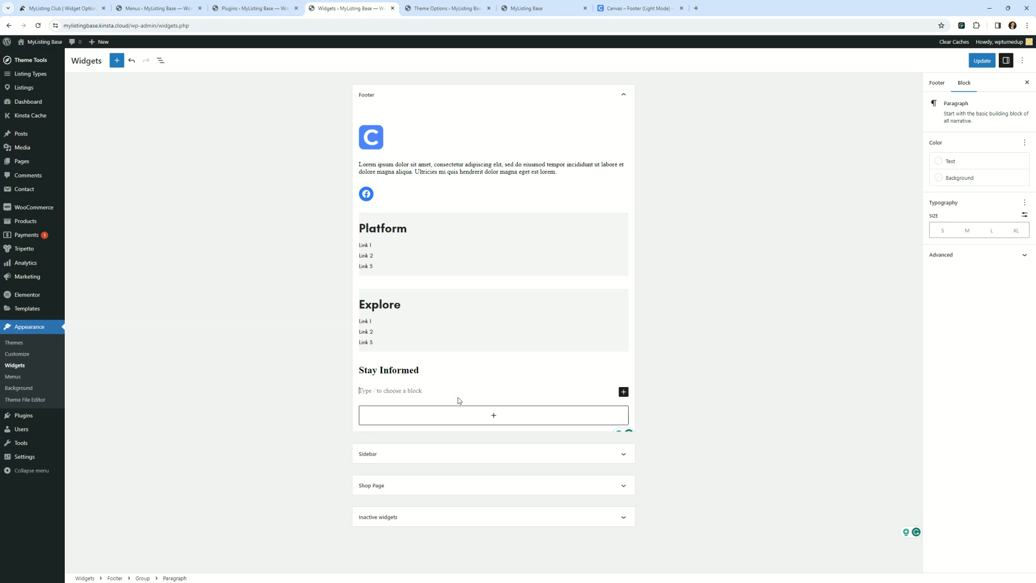
left_click(468, 170)
- Copy the Canvas footer's "Subscribe to the Canvas newsletter for our popular platform's latest news and offers." text into the empty paragraph under Stay Informed
left_click(637, 8)
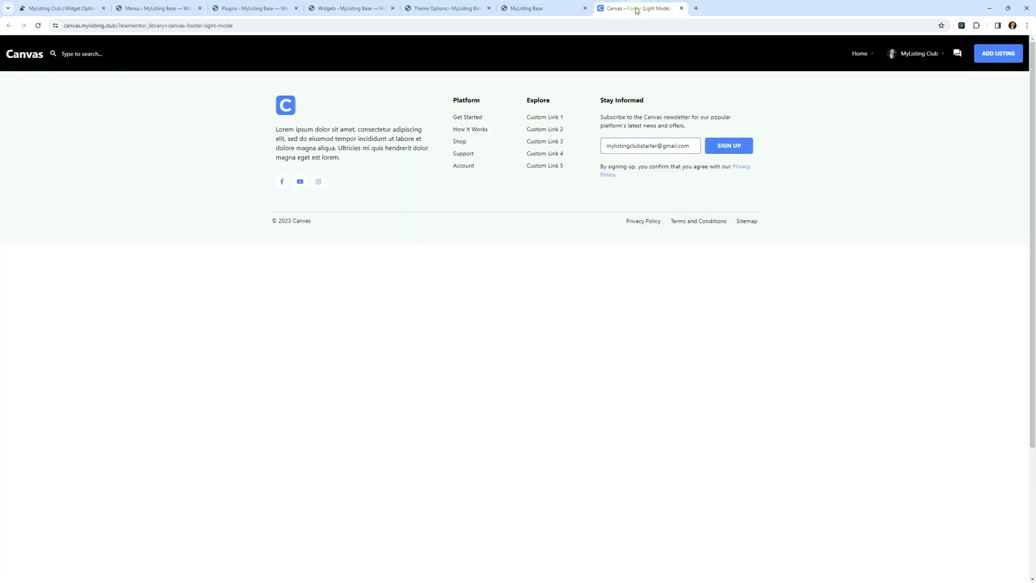
triple_click(674, 116)
right_click(675, 119)
left_click(696, 128)
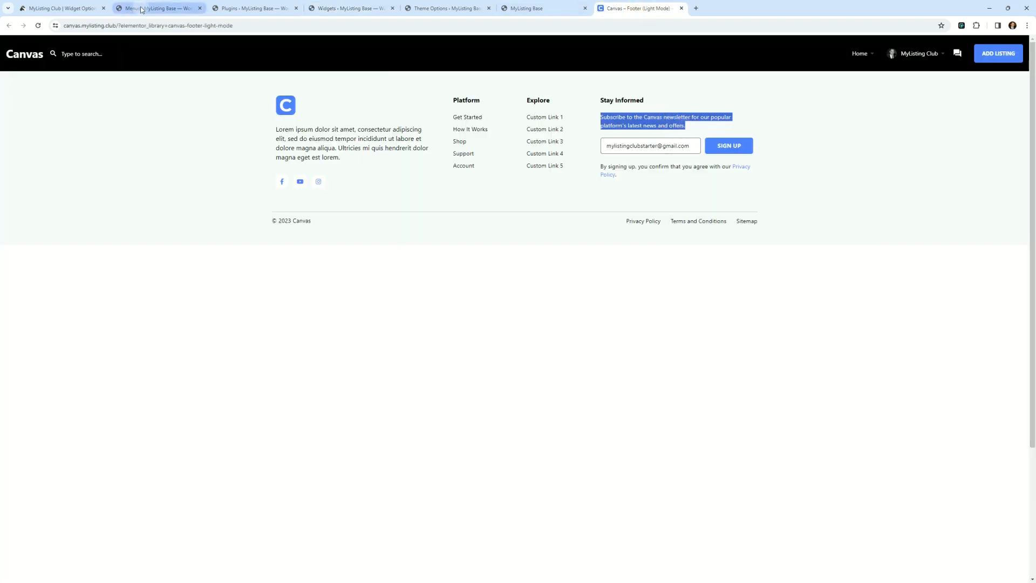
left_click(254, 8)
left_click(324, 6)
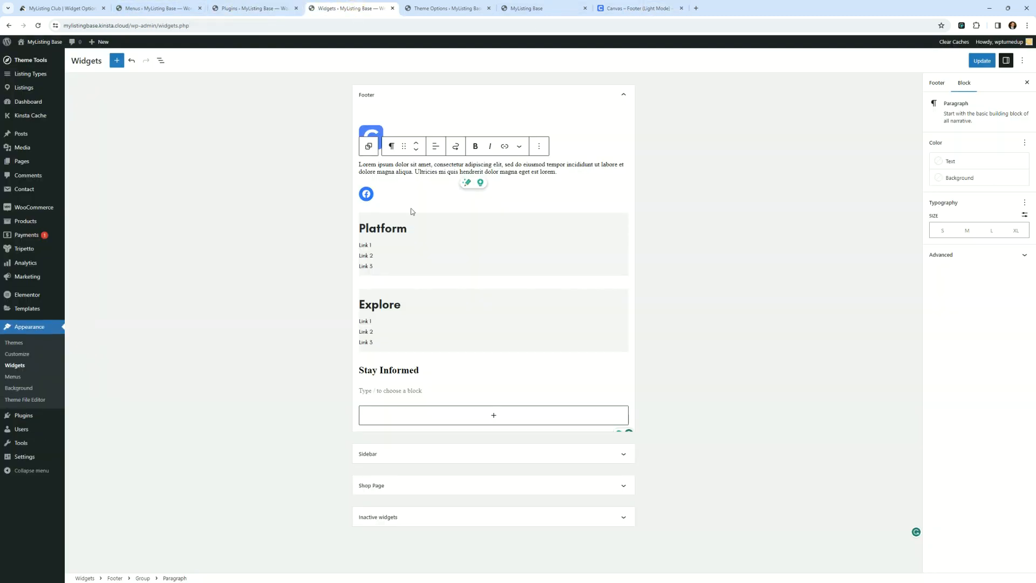
left_click(381, 389)
key("ctrl+v")
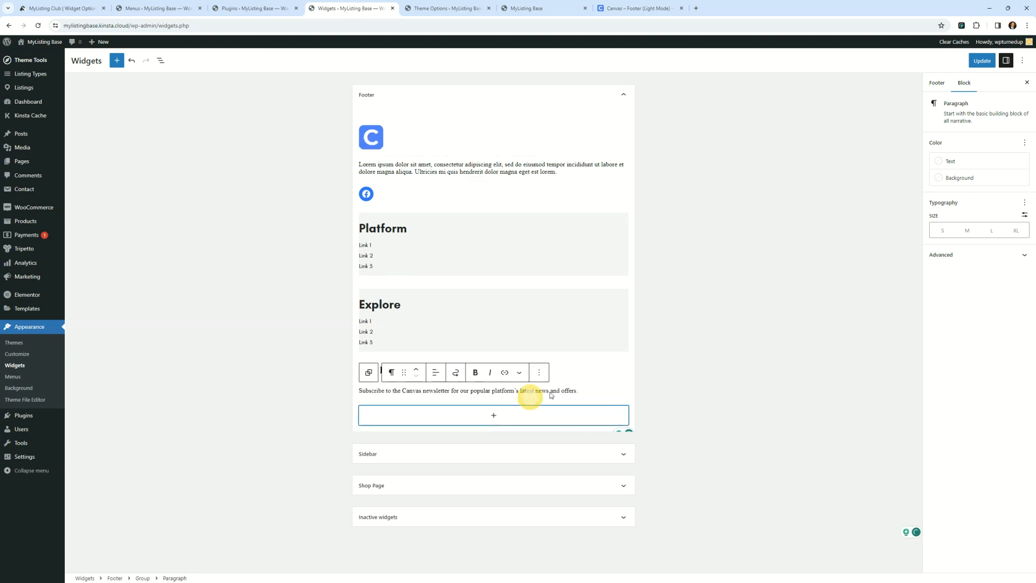
- Select the Stay Informed group and search the blocks that can be added to it for "form"
left_click(600, 386)
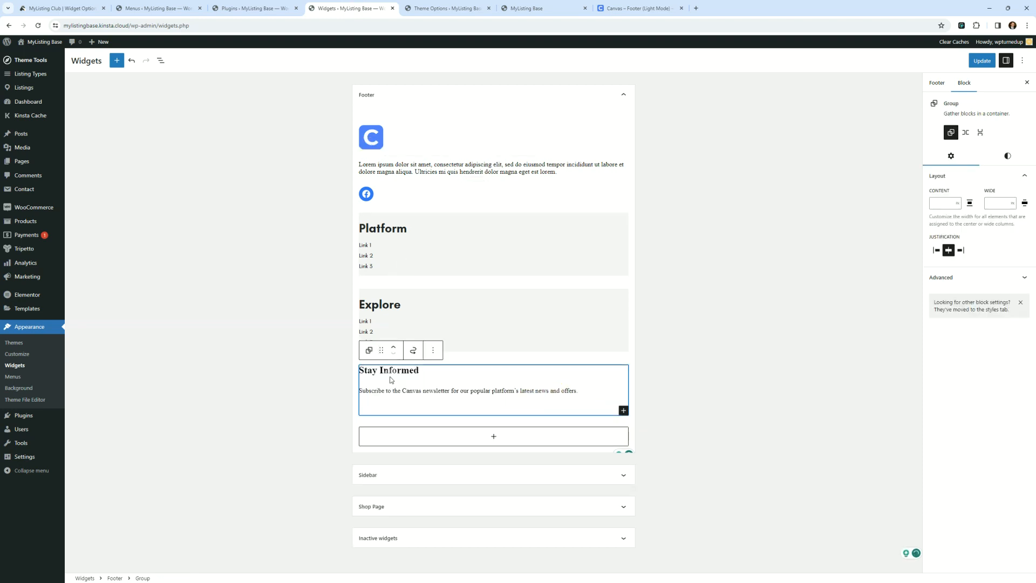
left_click(369, 350)
left_click(623, 410)
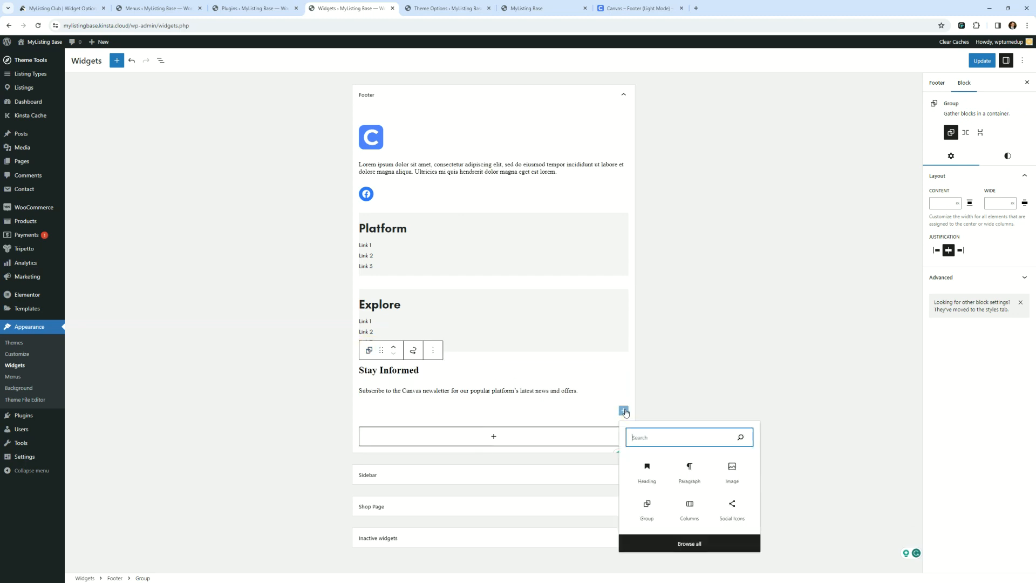
type("form")
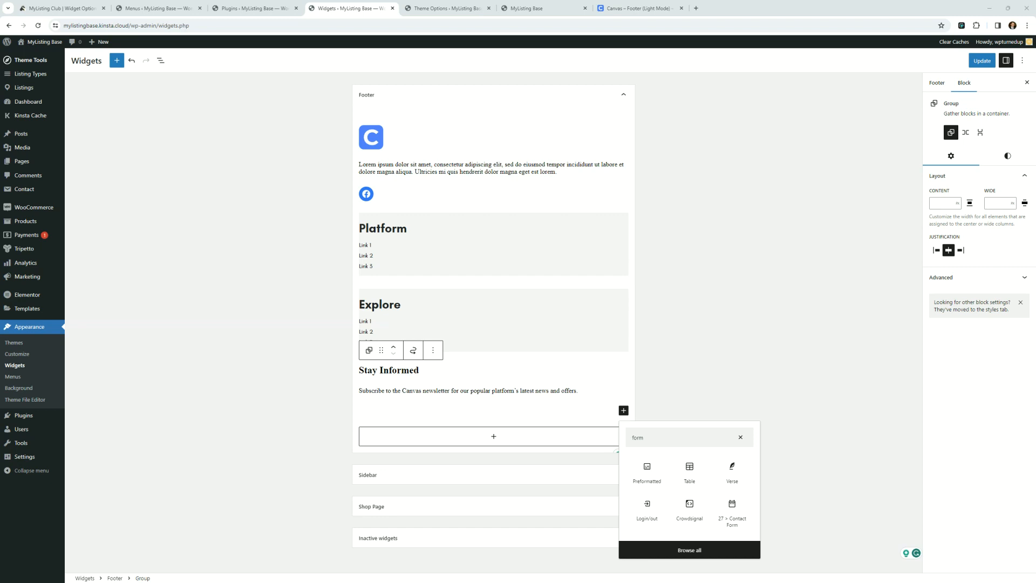
- From the Menus page, open the Add New Plugin page in a new browser tab and place it before the Menus tab
left_click(149, 9)
mouse_move(44, 416)
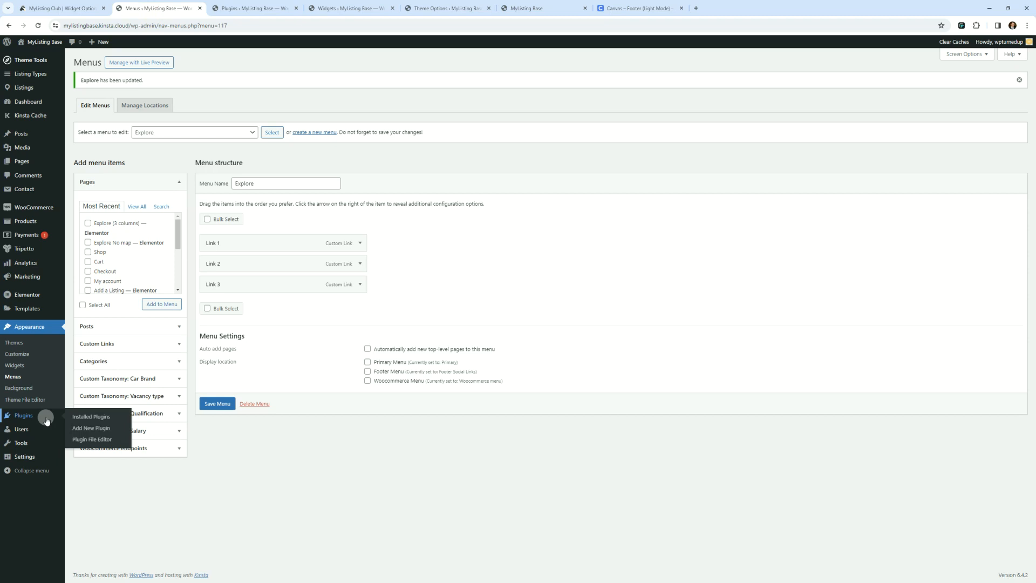
right_click(88, 428)
left_click(130, 436)
left_click_drag(253, 8, 152, 6)
- Upload and install elementor-pro-3.18.2.zip, replacing the current Elementor Pro plugin with the uploaded version
left_click(146, 62)
left_click(488, 135)
double_click(169, 75)
left_click(601, 135)
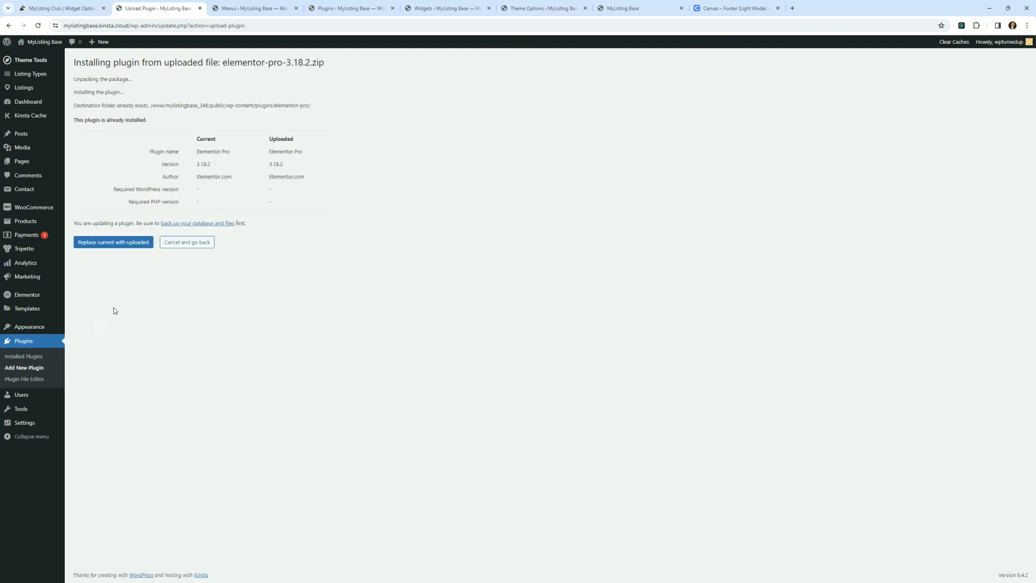
left_click(122, 243)
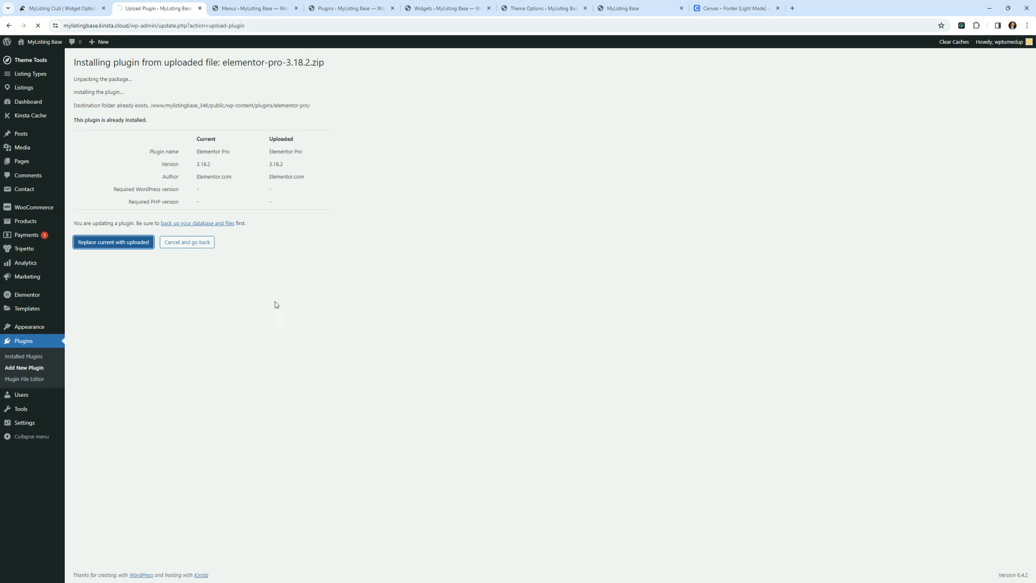
- Close the old Plugins browser tab, stay on the Widgets page when asked about leaving, and save the footer widget changes
left_click(393, 8)
left_click(372, 8)
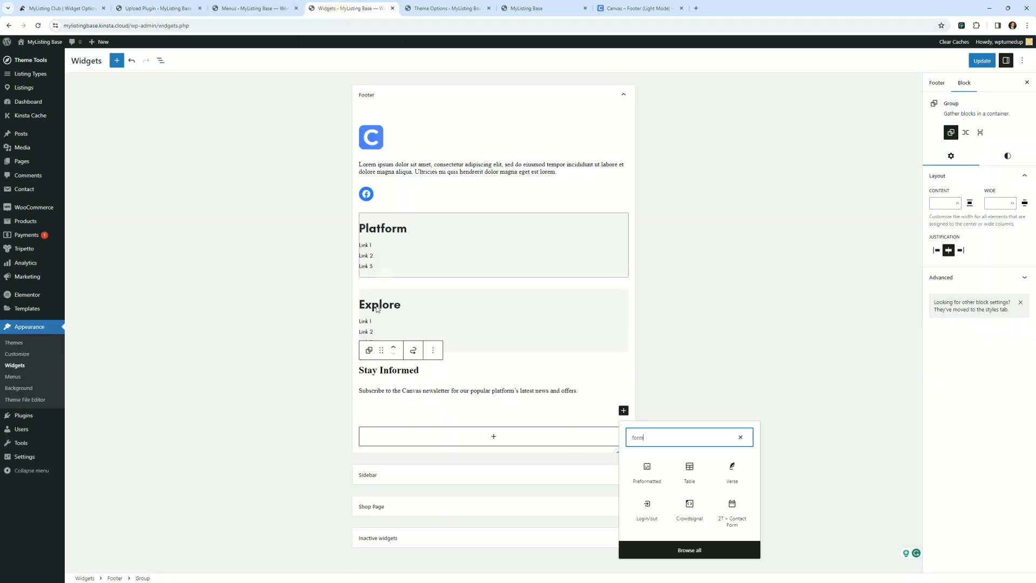
left_click(31, 417)
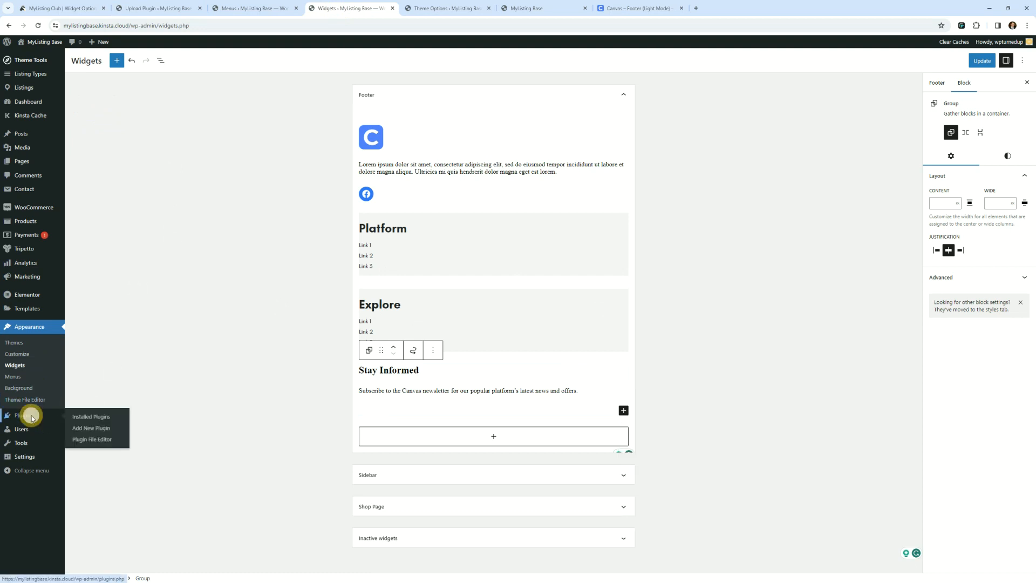
left_click(590, 77)
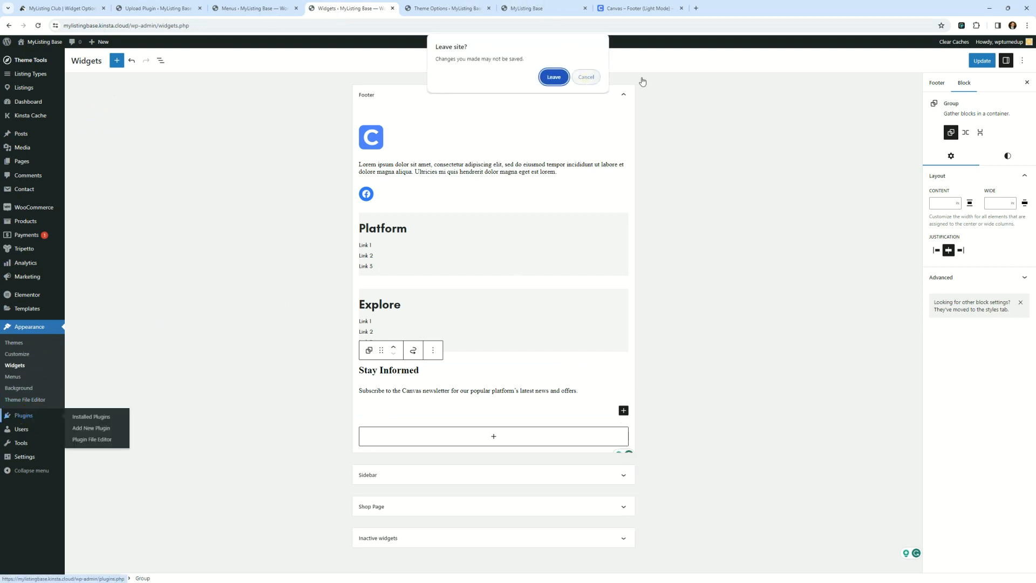
left_click(970, 66)
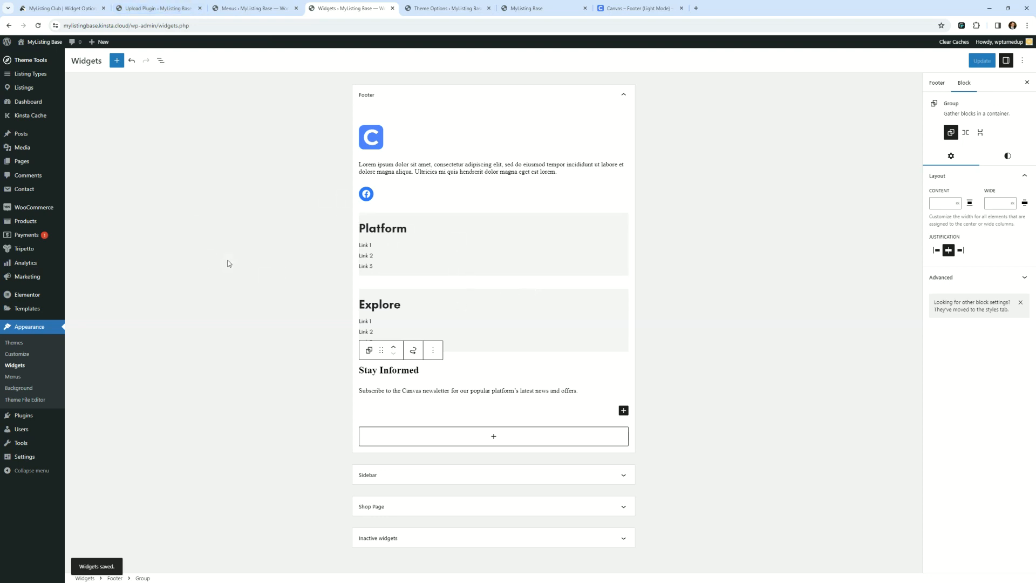
- From the finished plugin upload page, go to the installed plugins and activate Widget Options - Extended
left_click(153, 8)
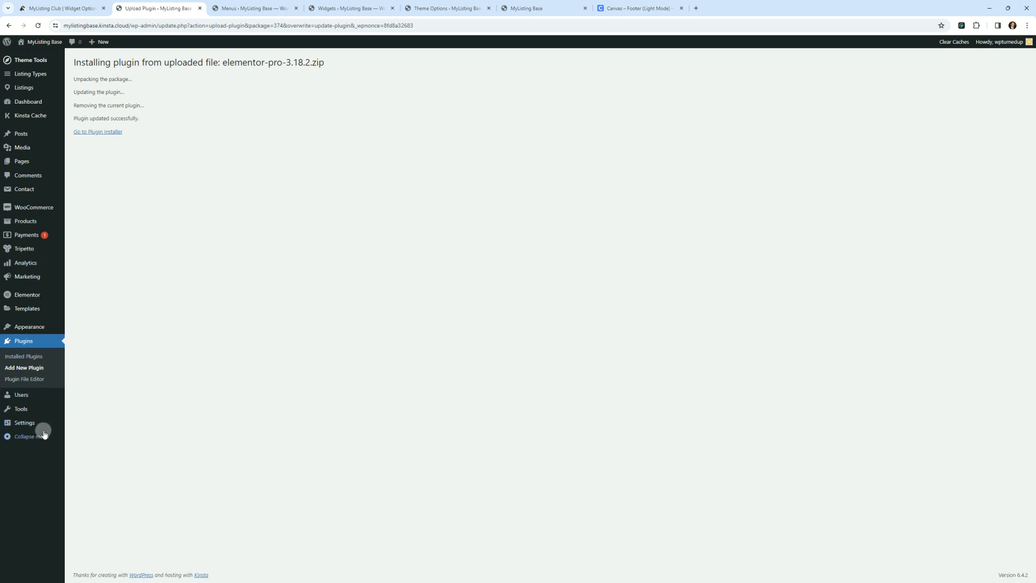
left_click(30, 357)
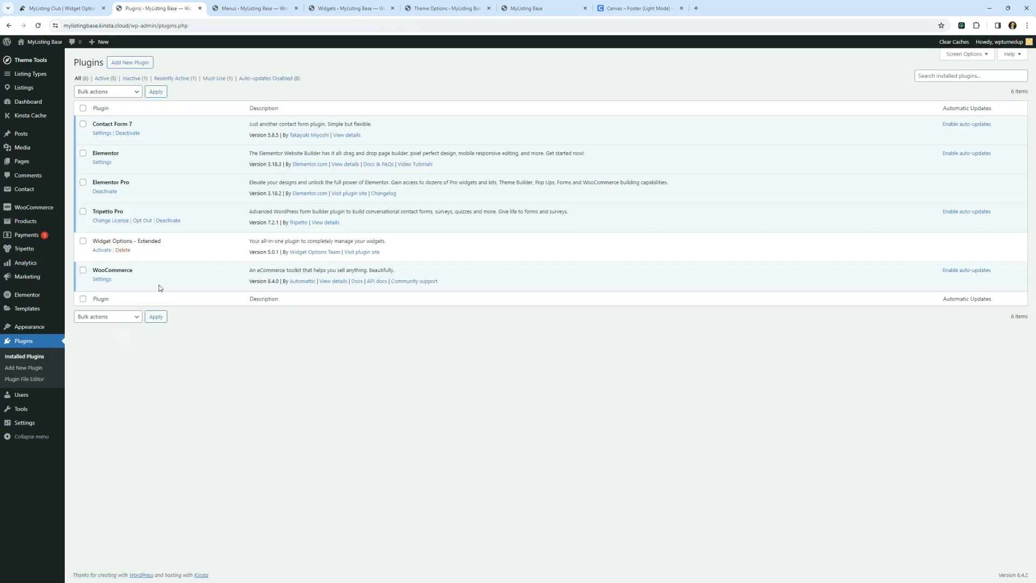
left_click(102, 250)
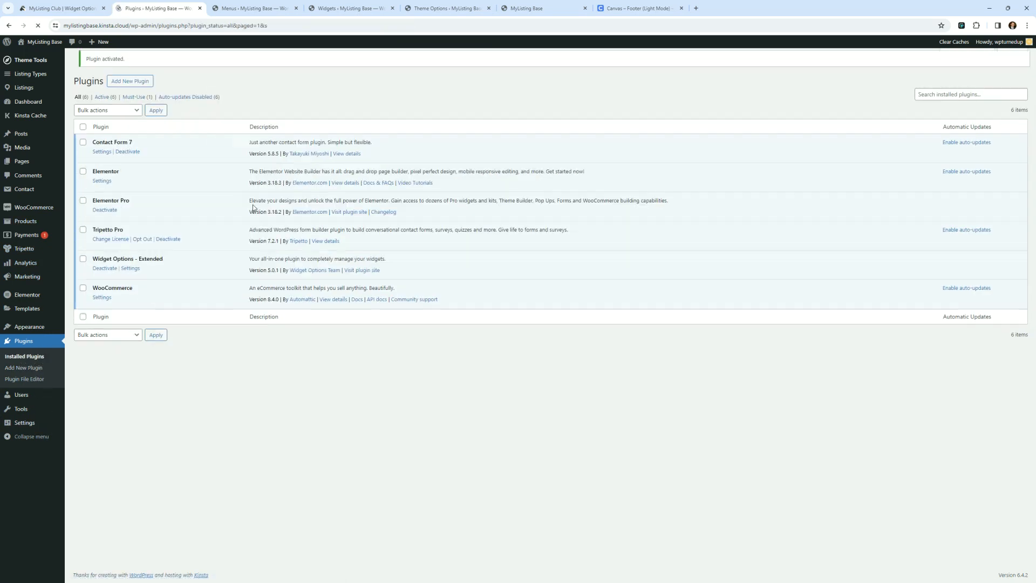
- Open the Widget Options - Extended settings in a new browser tab and enable Elementor Pagebuilder Support
right_click(129, 274)
left_click(162, 280)
left_click(237, 7)
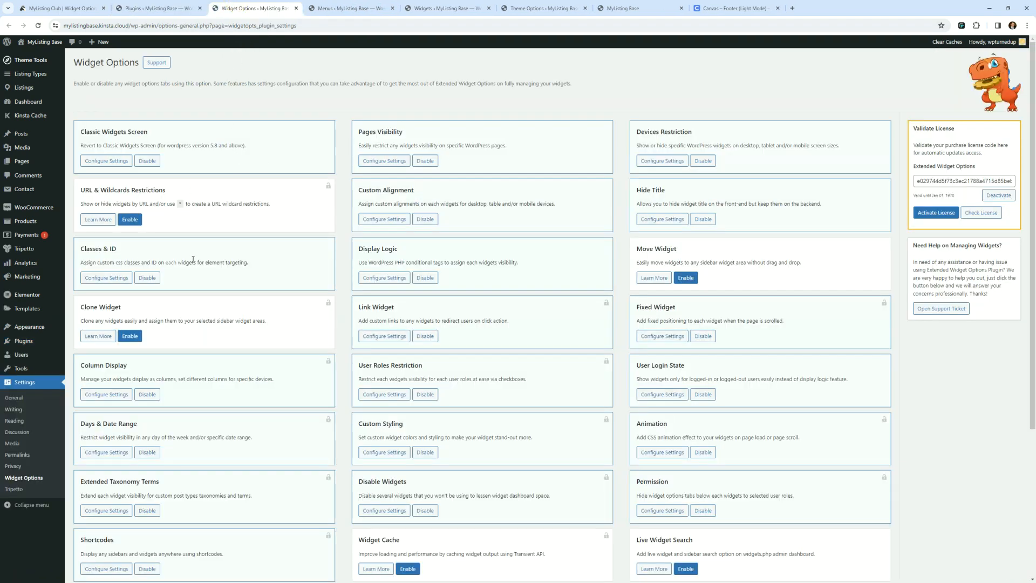
scroll(238, 264, "down", 1)
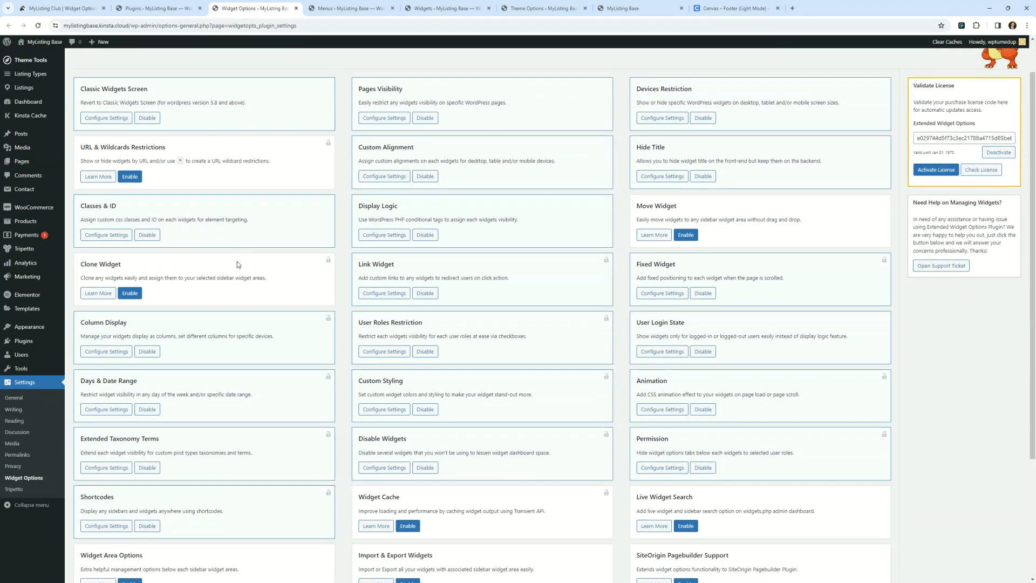
scroll(237, 265, "down", 3)
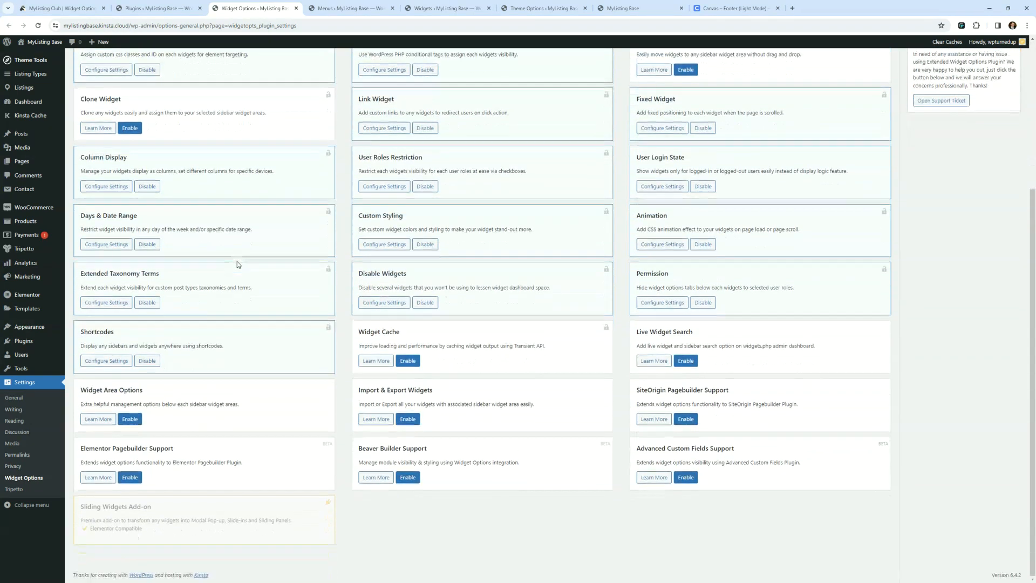
left_click(136, 480)
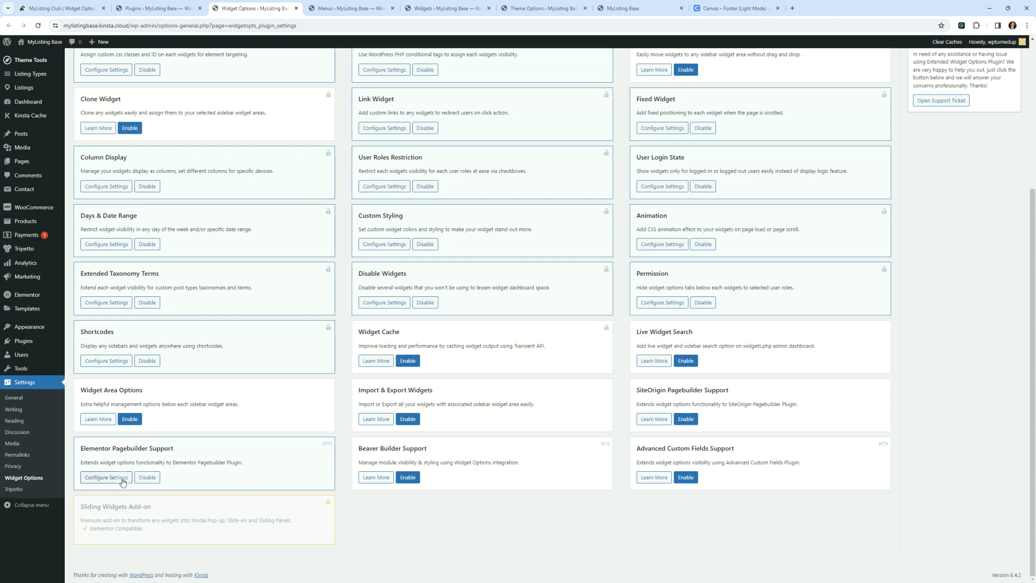
- Read the configuration information for Elementor Pagebuilder Support and close it
right_click(121, 479)
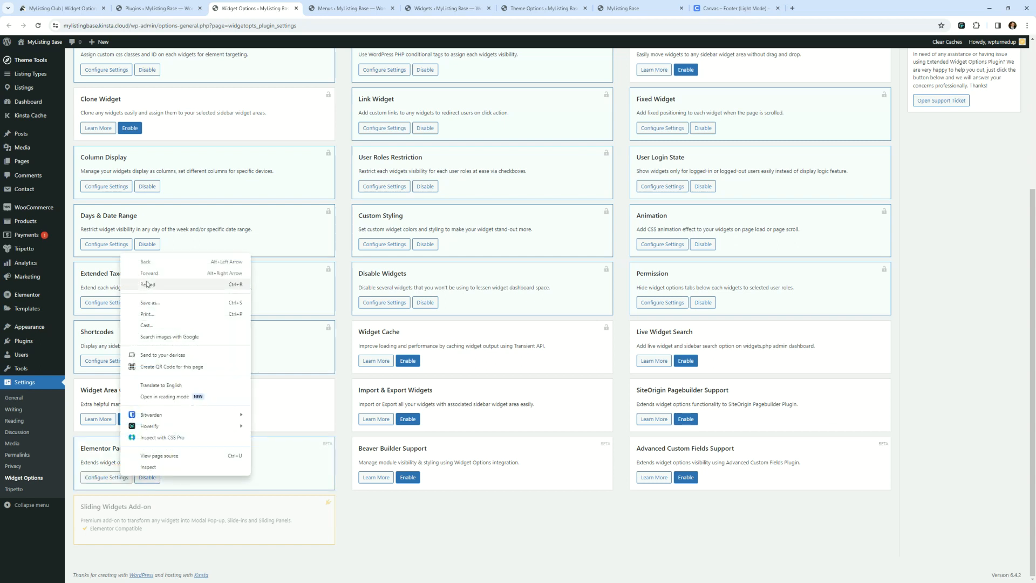
left_click(95, 482)
left_click(95, 482)
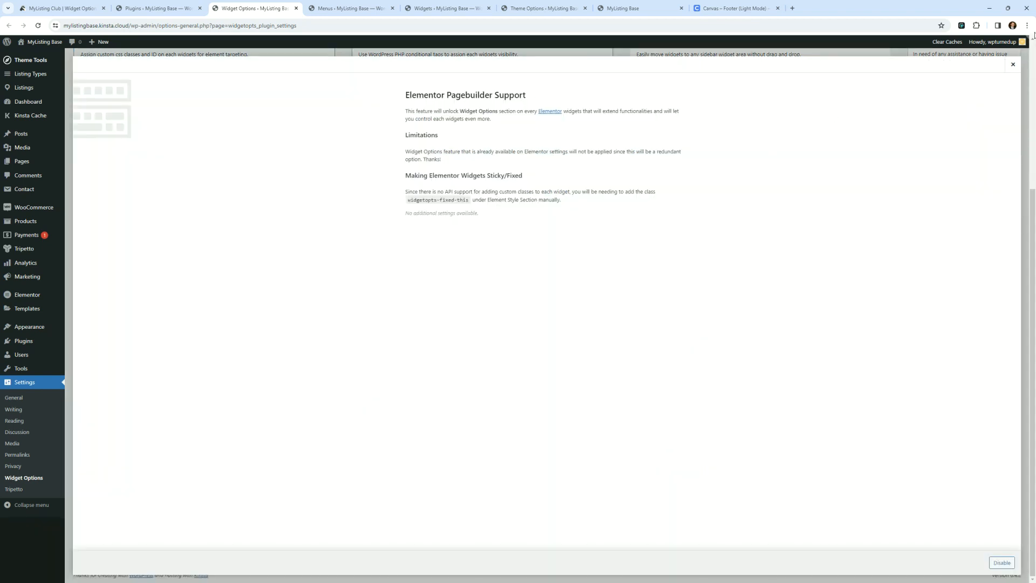
left_click(1013, 64)
- Reload the Widgets page and examine the options of the first block in the Footer area, then collapse it
left_click(545, 7)
left_click(450, 6)
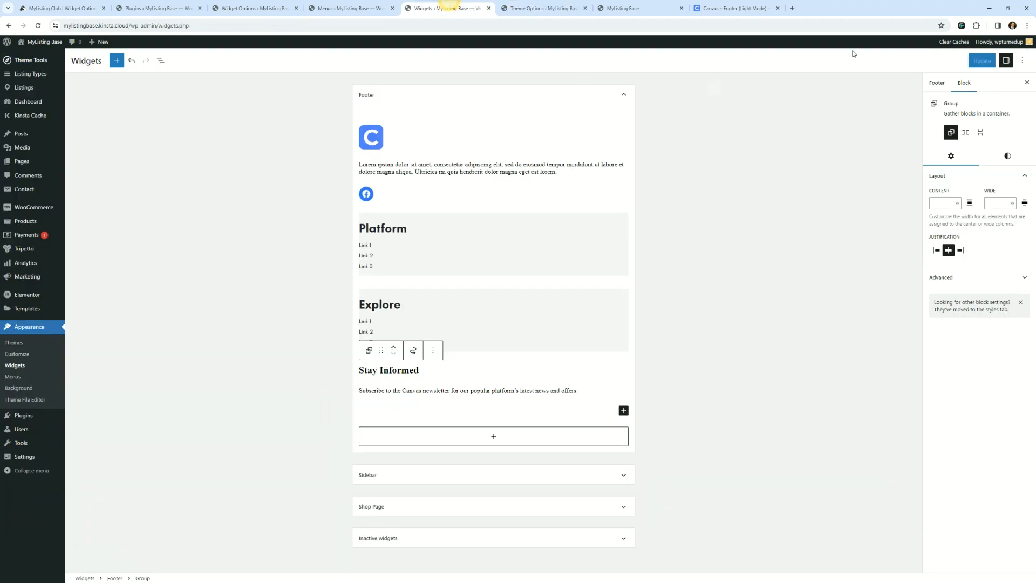
left_click(38, 25)
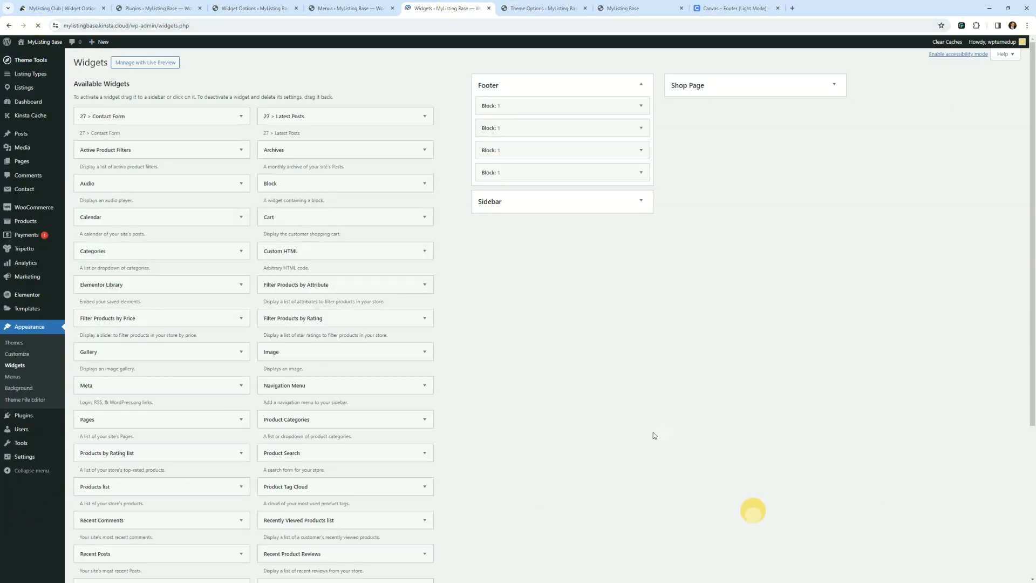
left_click(621, 106)
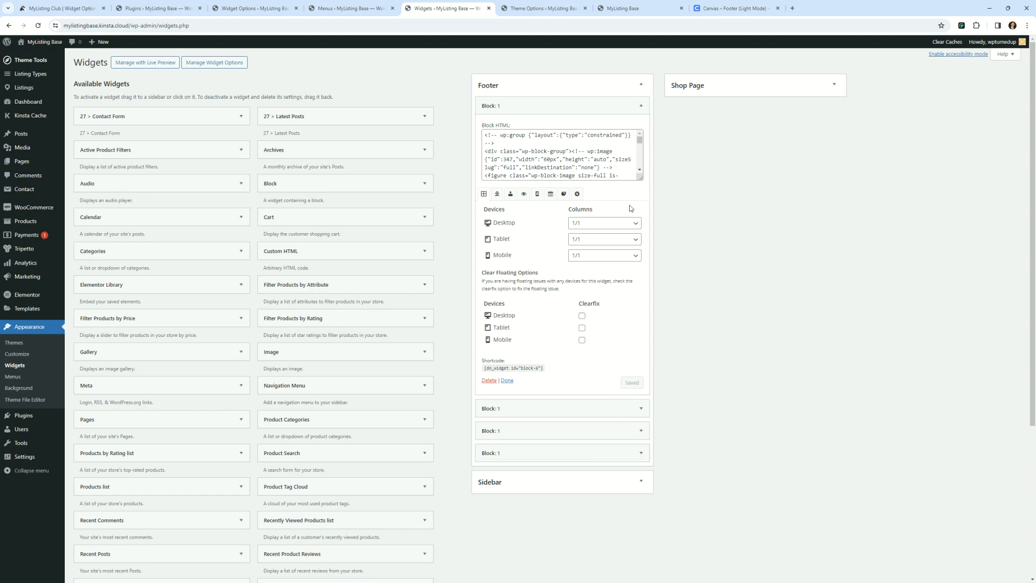
left_click(641, 106)
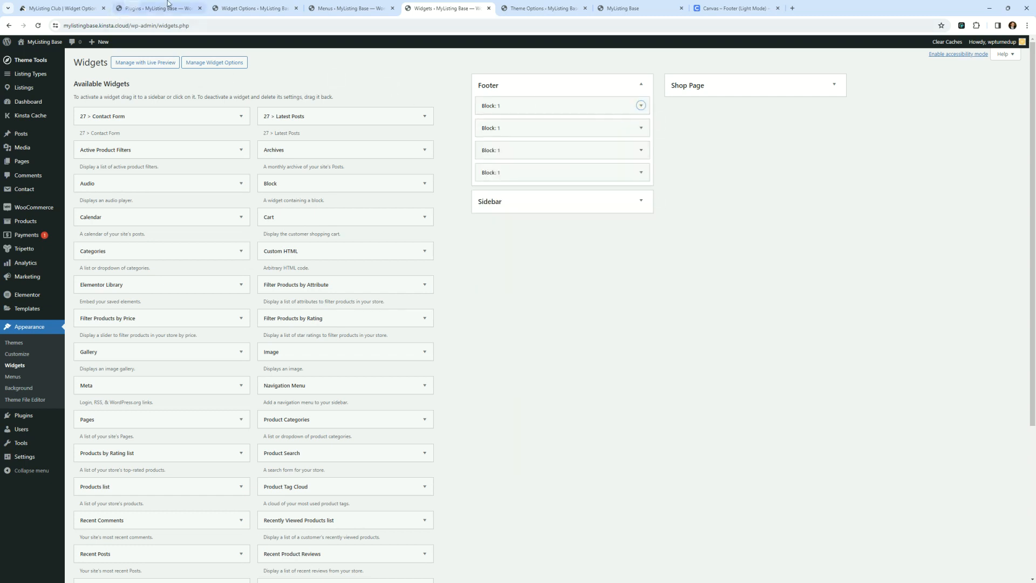
- Disable the Classic Widgets Screen feature in Widget Options and reload the Widgets page
left_click(230, 8)
scroll(182, 173, "up", 2)
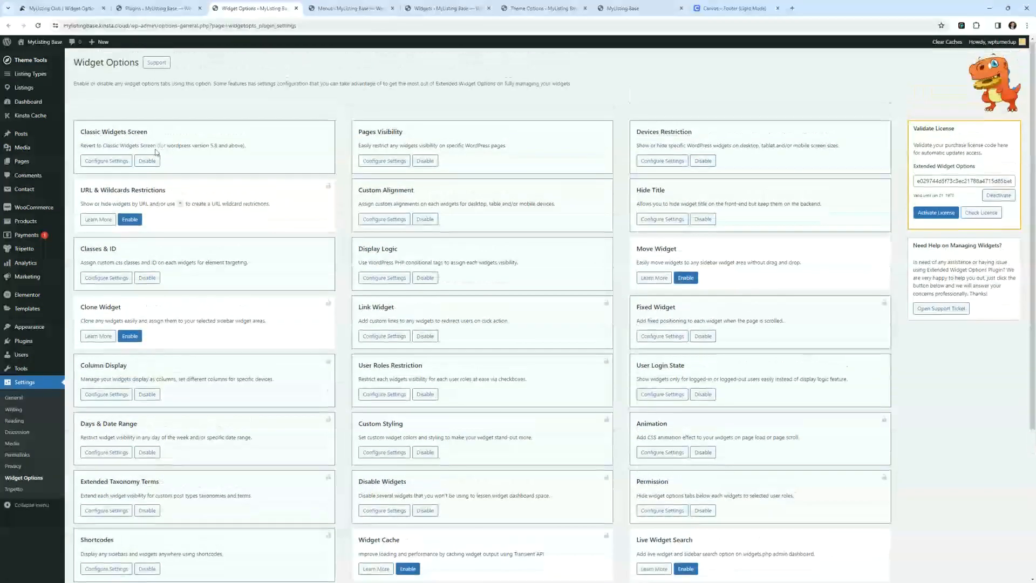
left_click(148, 162)
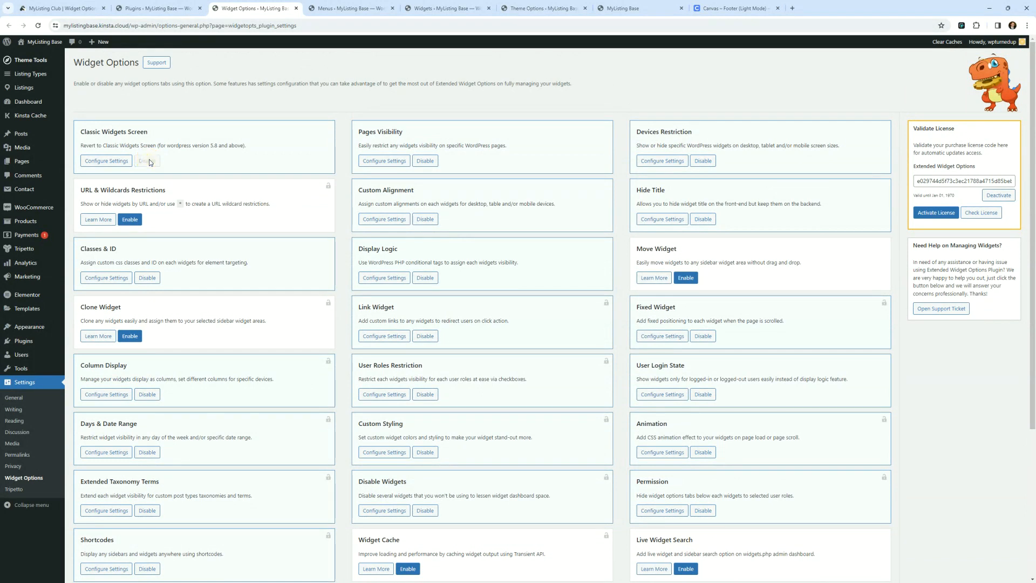
left_click(426, 10)
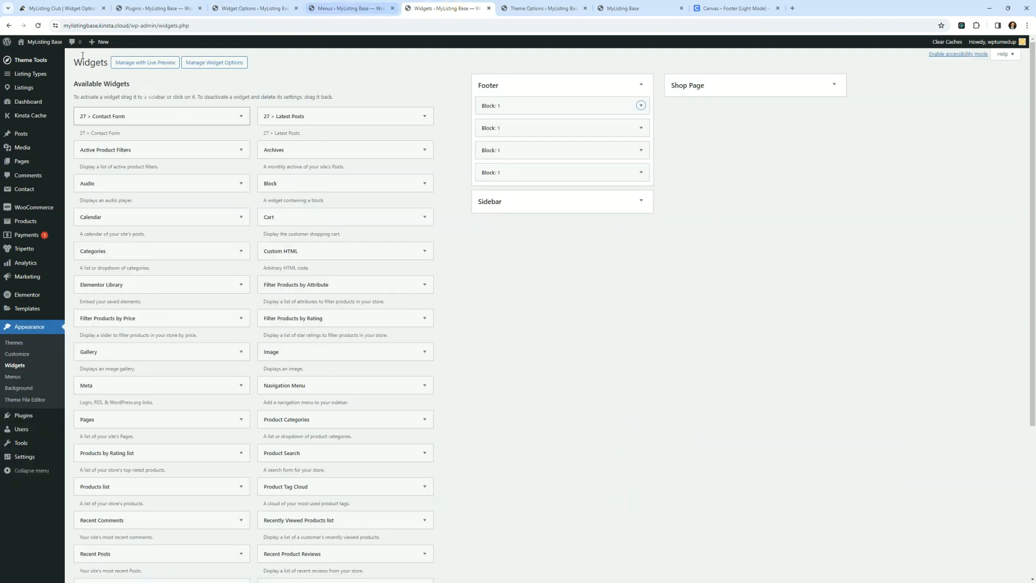
left_click(37, 26)
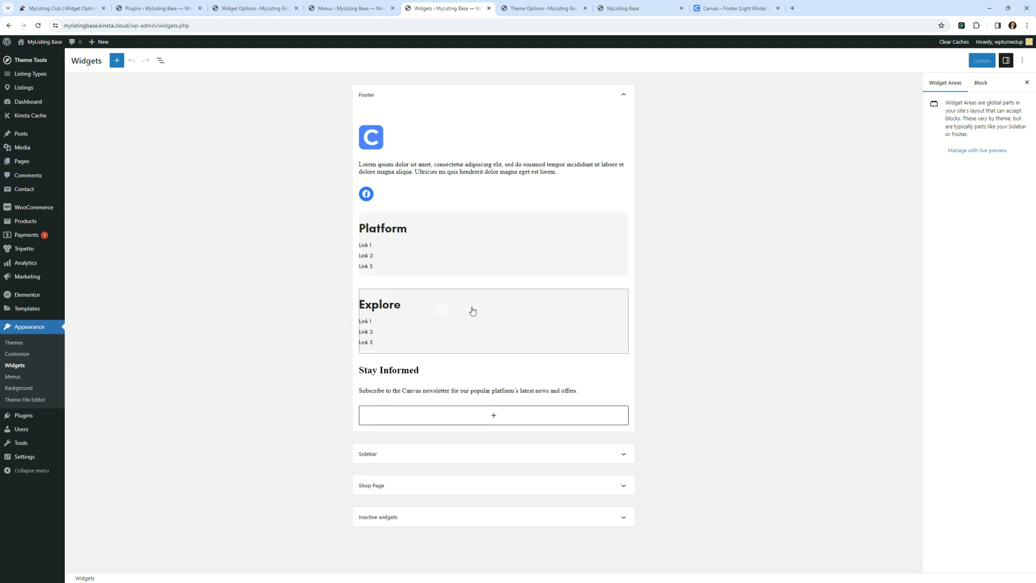
- Select the group around the Stay Informed heading and search the full block library for "form"
left_click(397, 370)
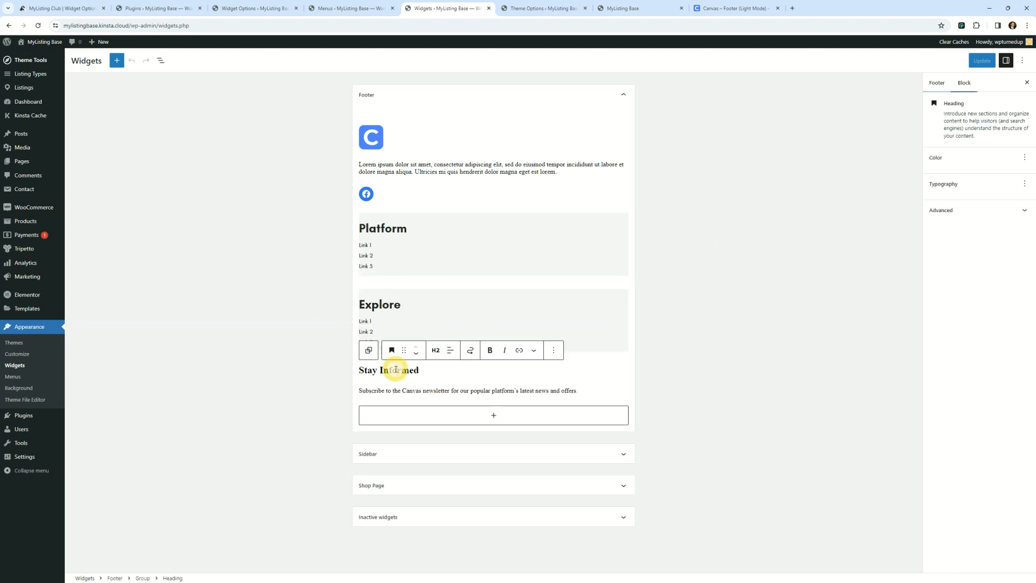
left_click(369, 350)
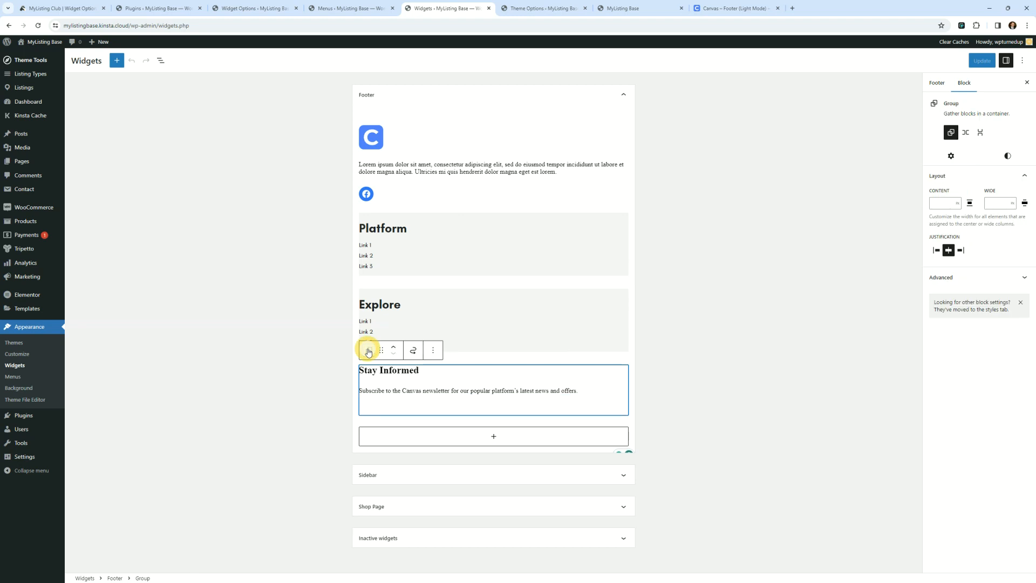
left_click(624, 411)
type("form")
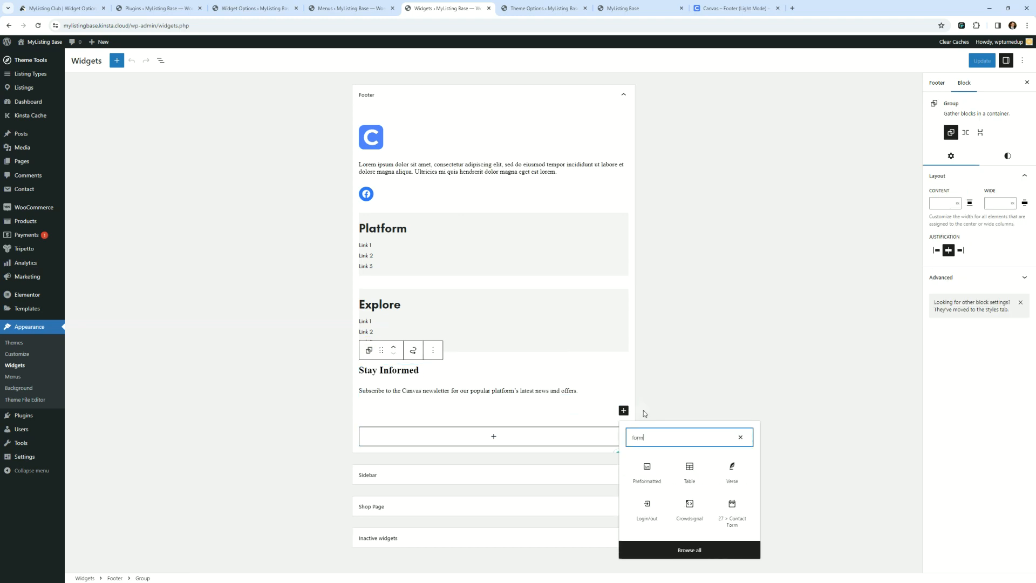
left_click(690, 548)
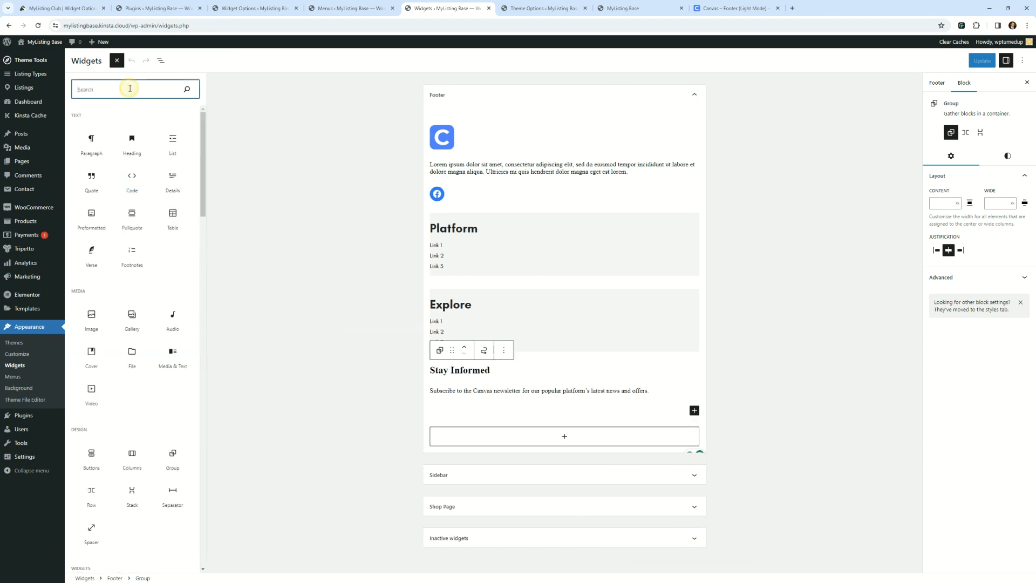
type("form")
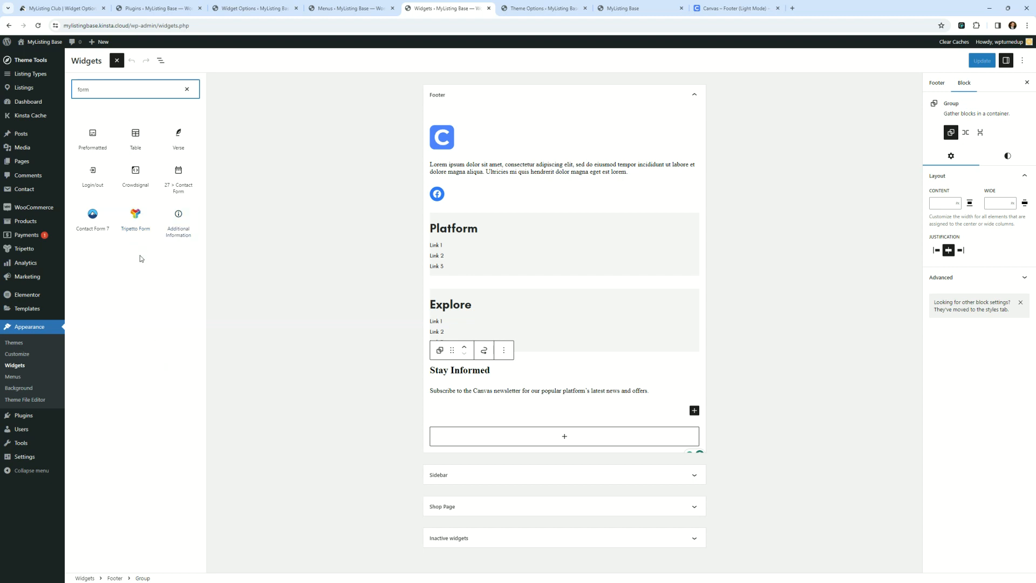
left_click(138, 296)
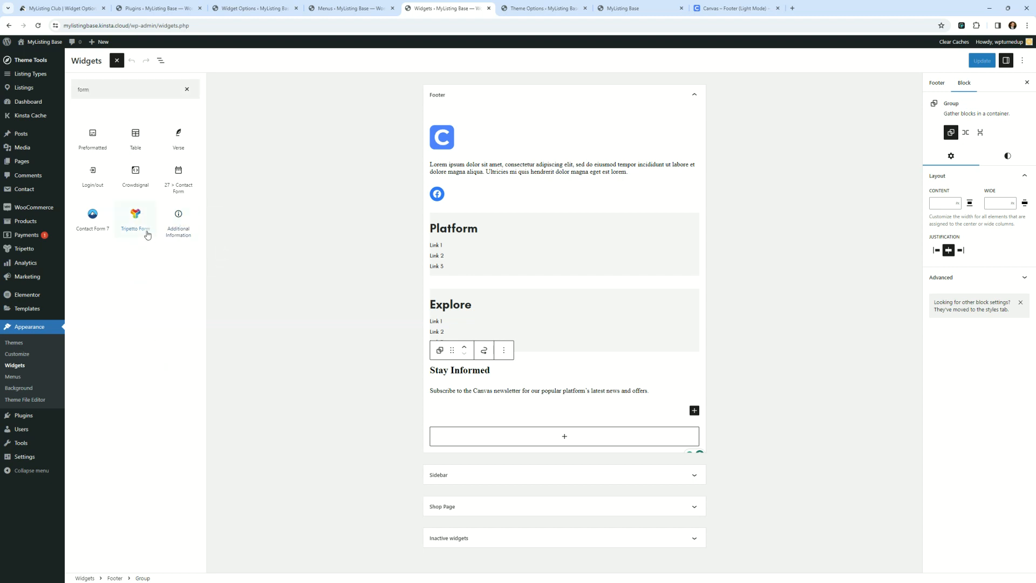
- From the Plugins page, open Elementor's Element Manager in a new browser tab, look through the element list, and close that tab
left_click(155, 9)
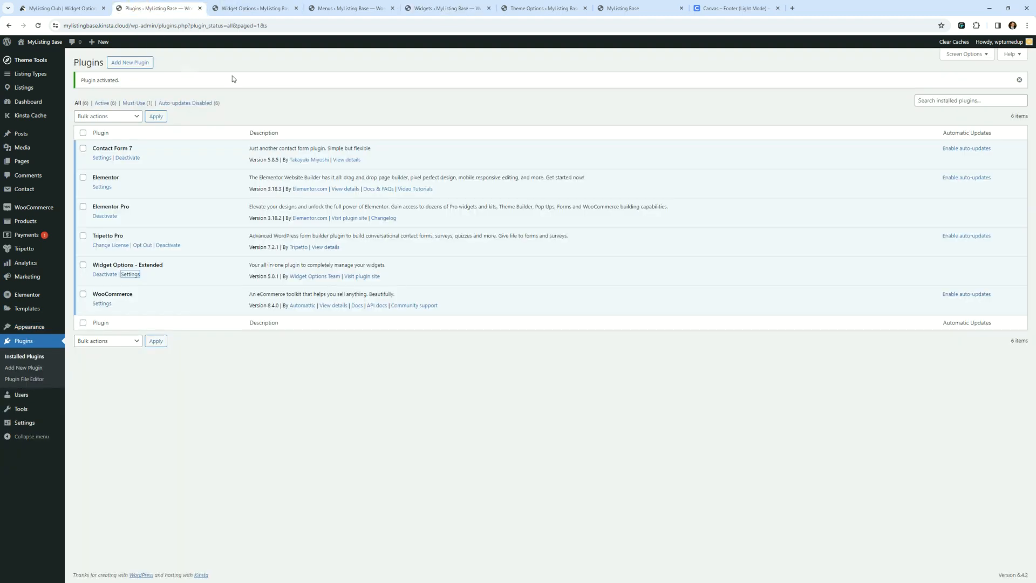
mouse_move(32, 295)
right_click(91, 365)
left_click(122, 372)
left_click(244, 6)
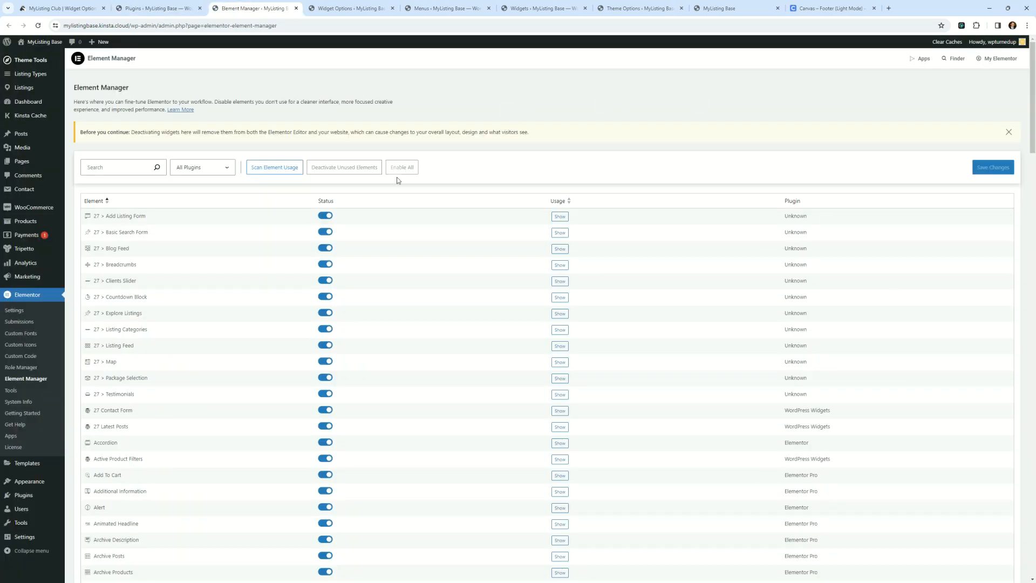
scroll(254, 289, "down", 20)
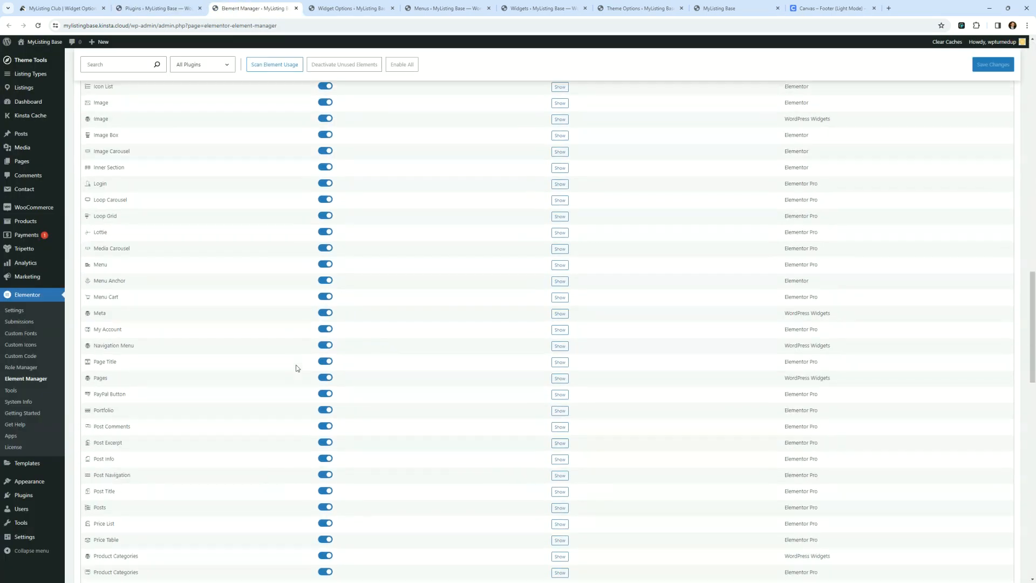
scroll(300, 363, "up", 8)
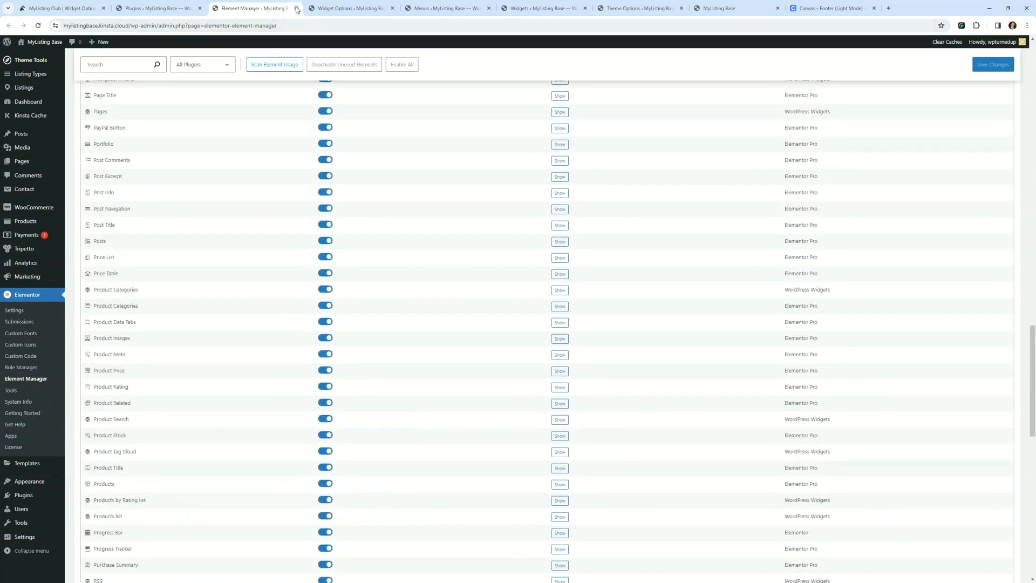
left_click(297, 8)
- Return to the Widget Options page and reopen the Elementor Pagebuilder Support configuration to check its limitations
left_click(268, 8)
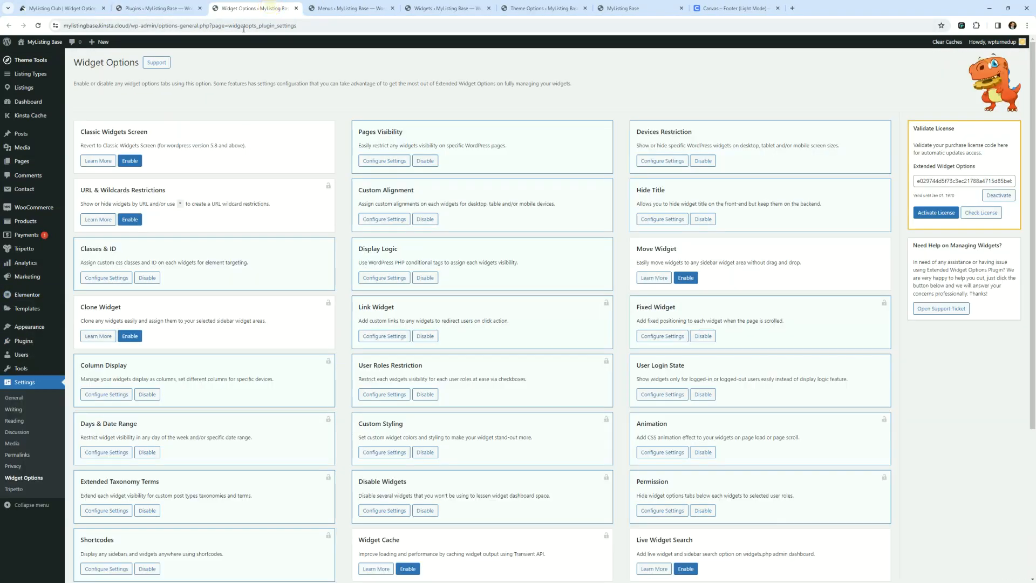
scroll(208, 237, "down", 4)
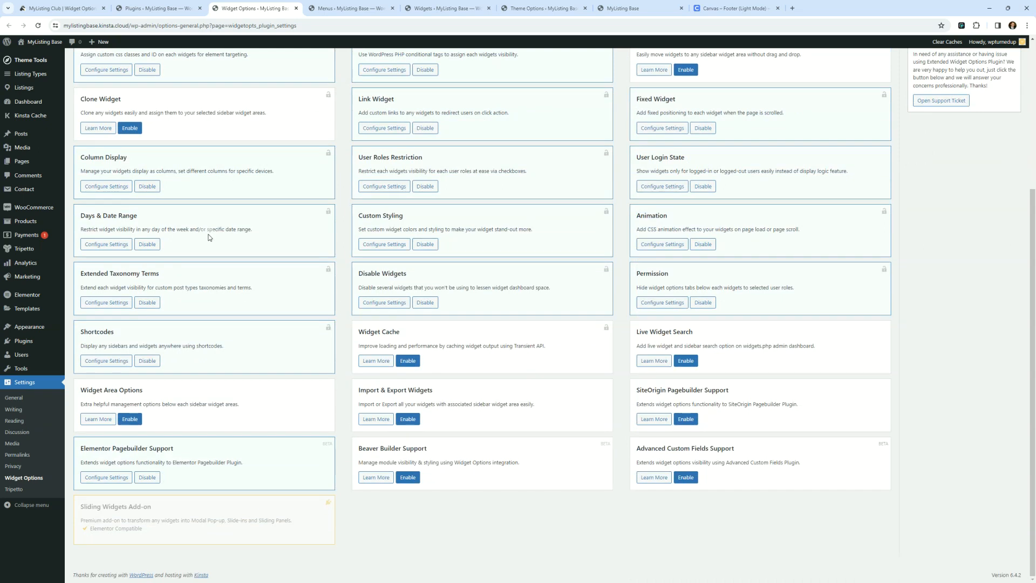
right_click(120, 475)
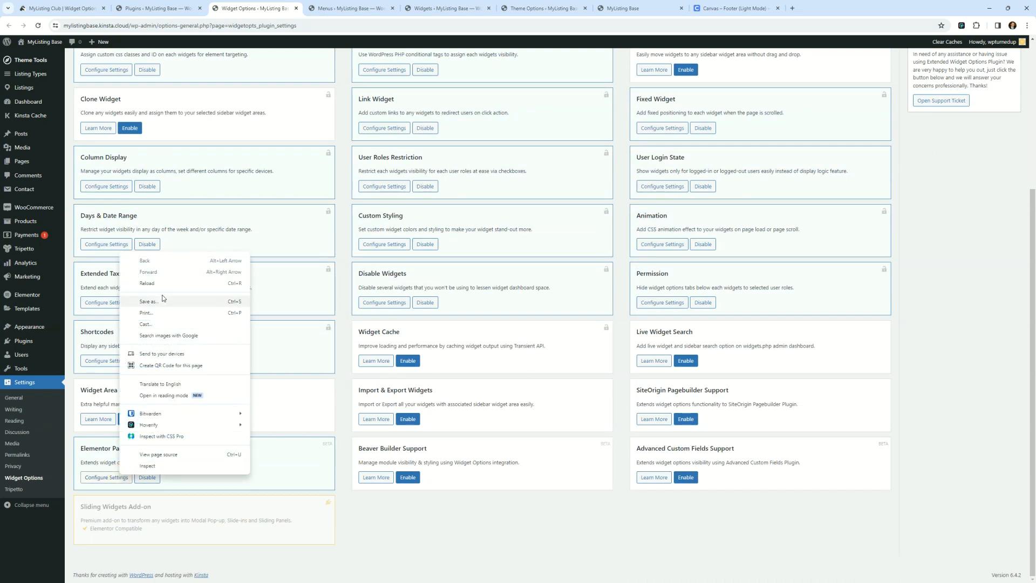
left_click(98, 479)
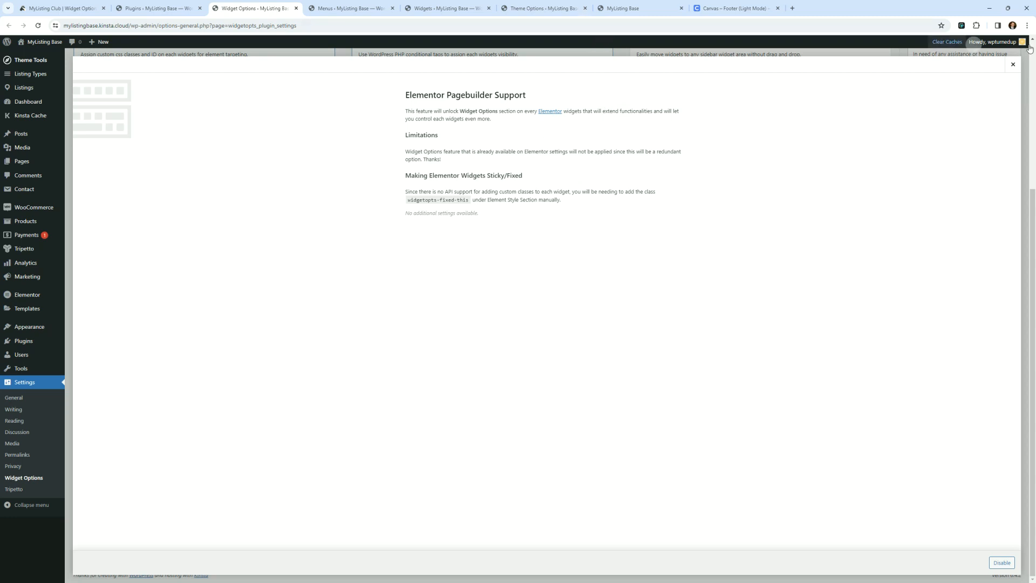
- Close the Elementor Pagebuilder Support configuration and look through the available features on the Widget Options page
left_click(1015, 63)
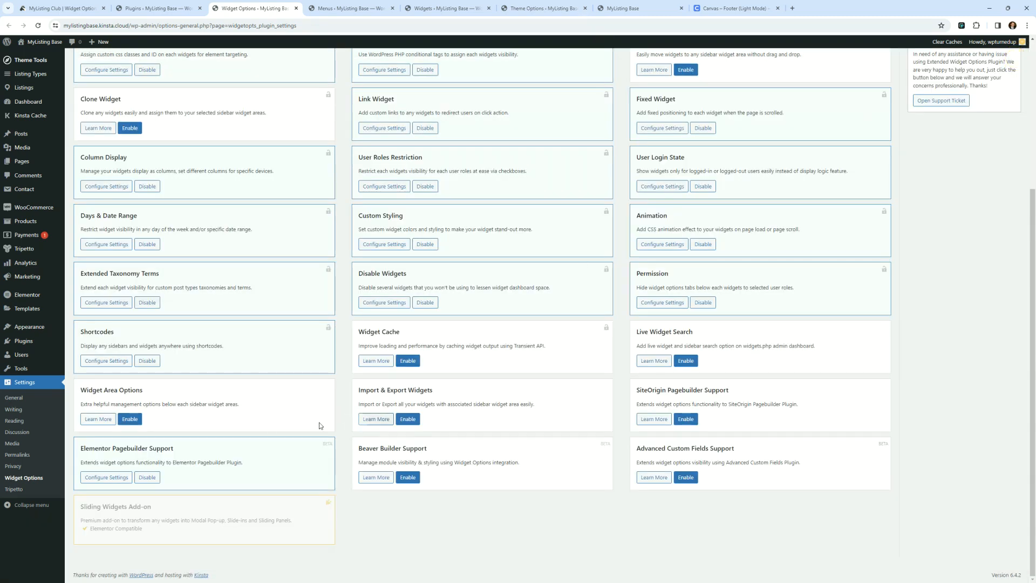
scroll(186, 432, "up", 1)
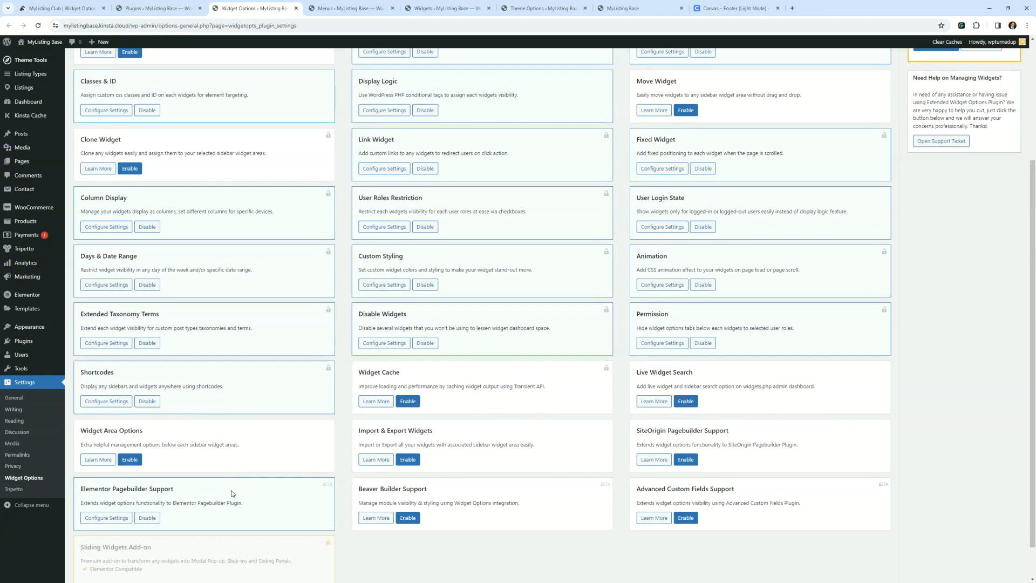
scroll(233, 484, "up", 1)
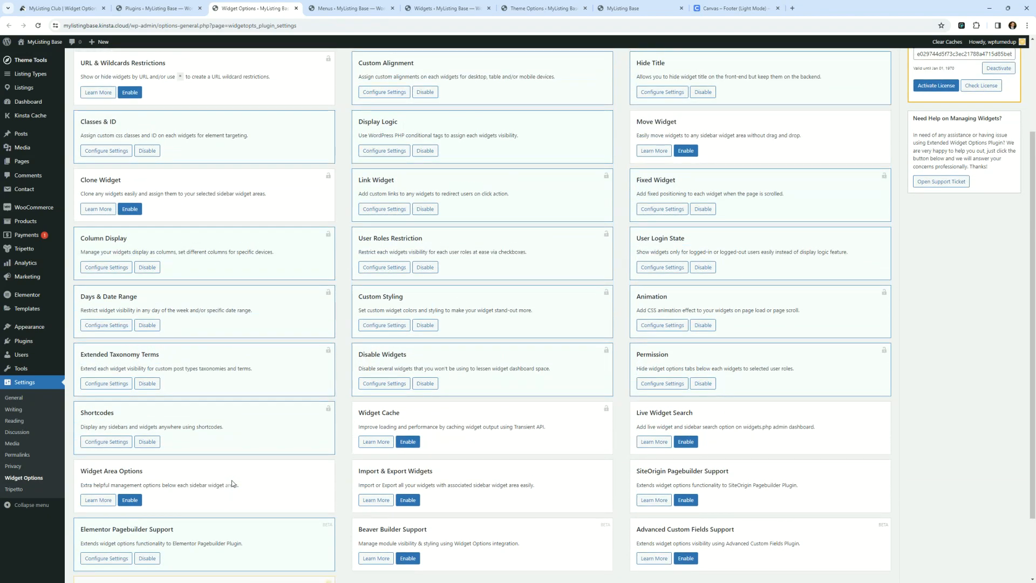
scroll(389, 453, "up", 3)
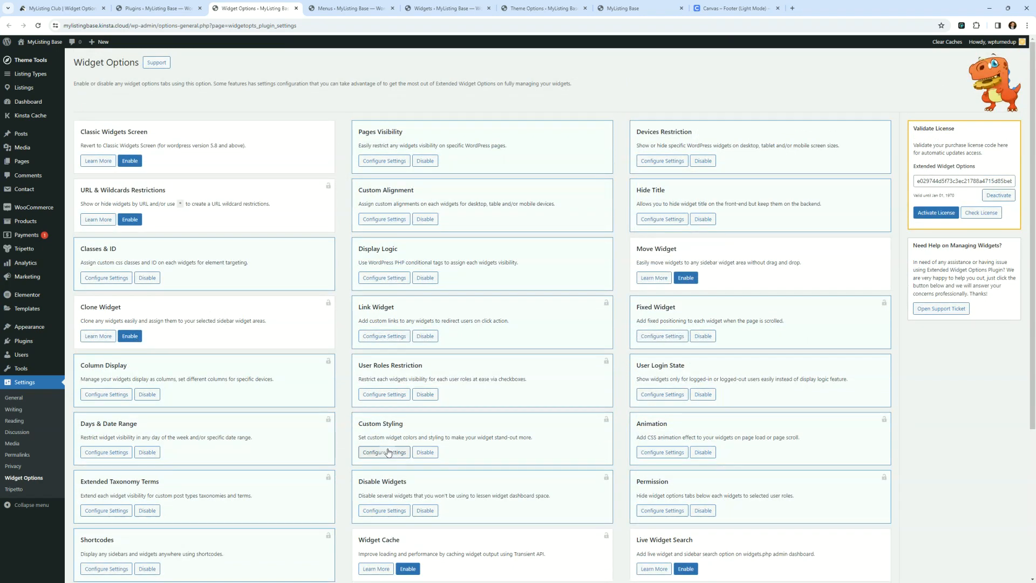
scroll(392, 445, "down", 5)
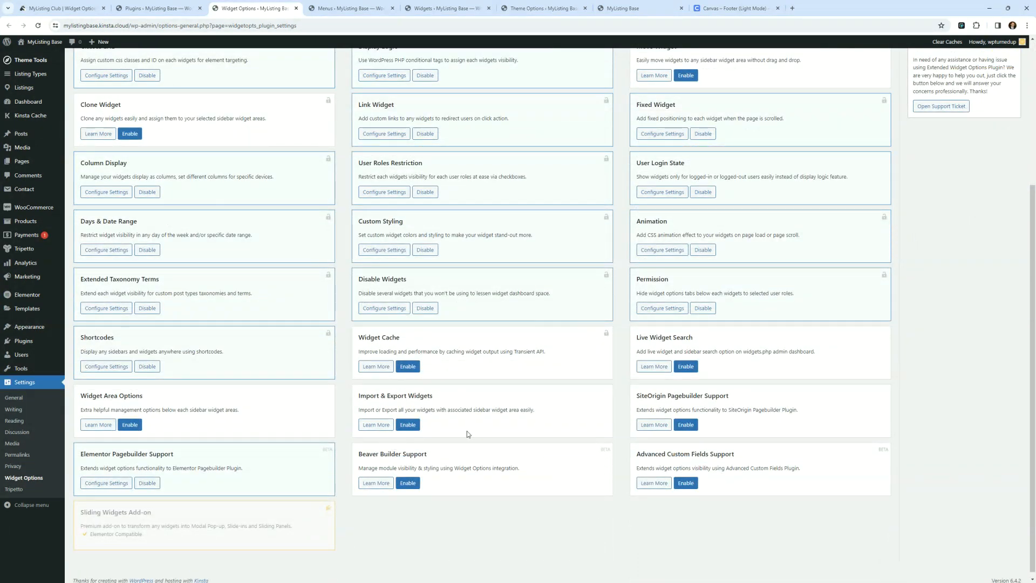
scroll(465, 447, "up", 5)
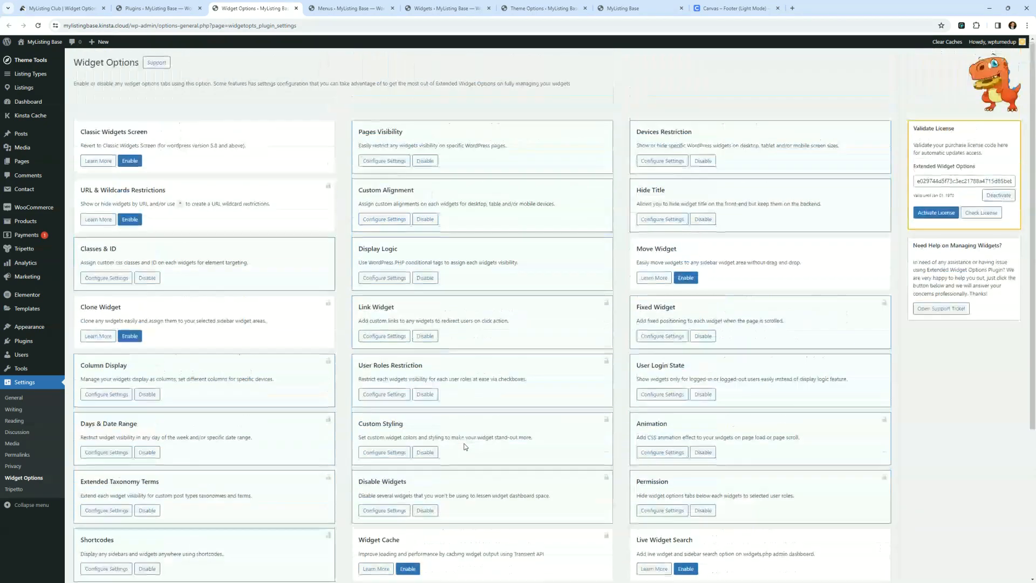
scroll(465, 447, "down", 3)
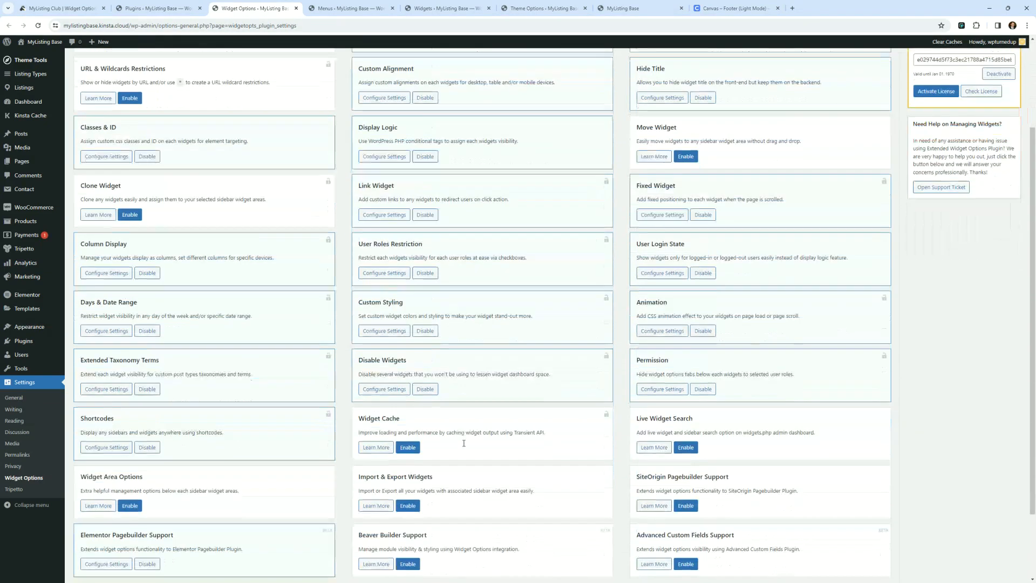
scroll(473, 426, "down", 2)
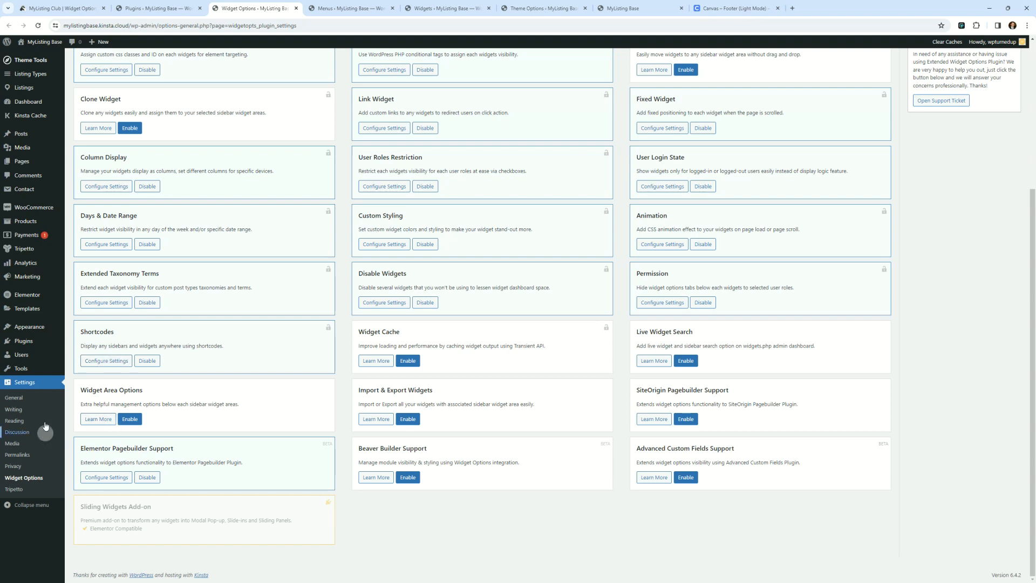
- Open Elementor's Saved Templates page in a new browser tab and switch to it
mouse_move(55, 315)
right_click(88, 312)
left_click(97, 317)
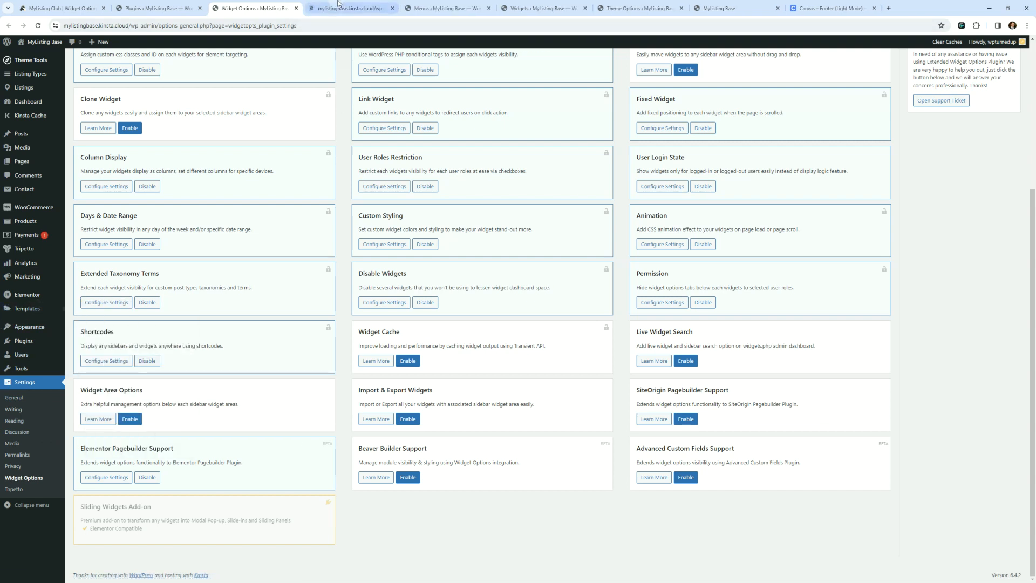
left_click(339, 6)
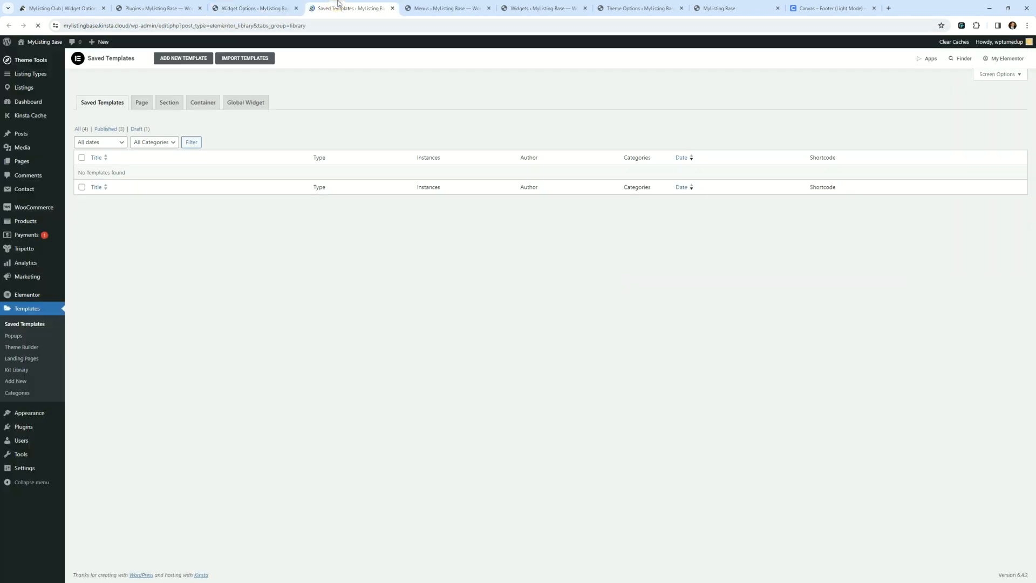
- Create a new Elementor template of type Container named "Form"
left_click(183, 59)
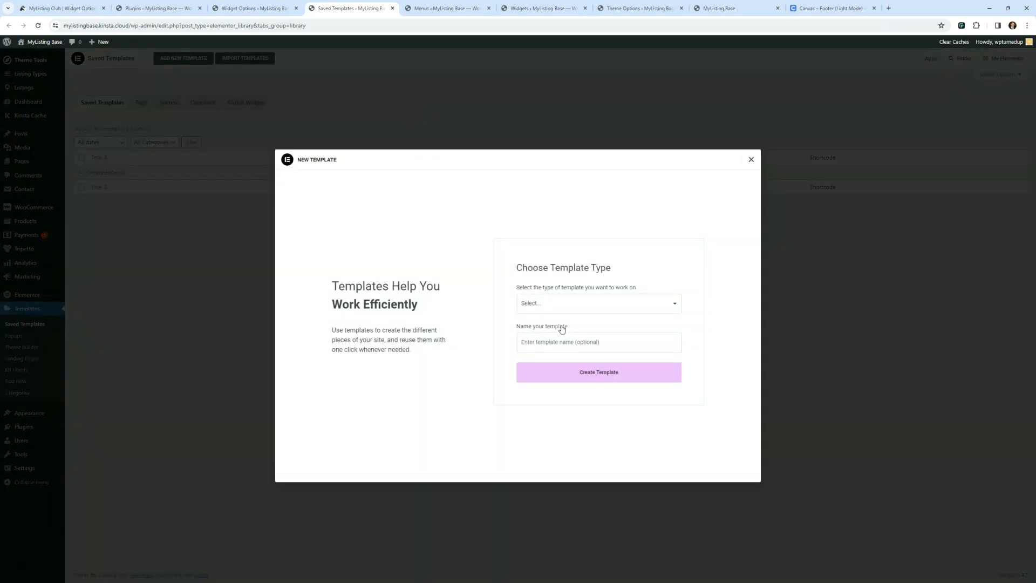
left_click(562, 302)
left_click(565, 332)
left_click(575, 348)
type("F")
left_click(616, 378)
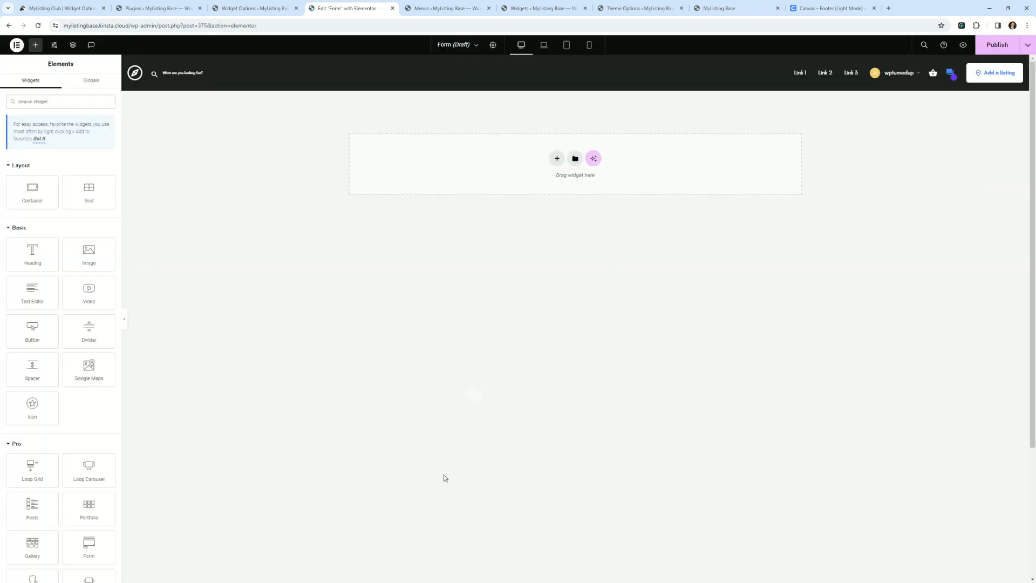
- Find the Form widget and add it to the empty container template
left_click(430, 173)
left_click(42, 105)
type("f")
left_click_drag(89, 327, 485, 177)
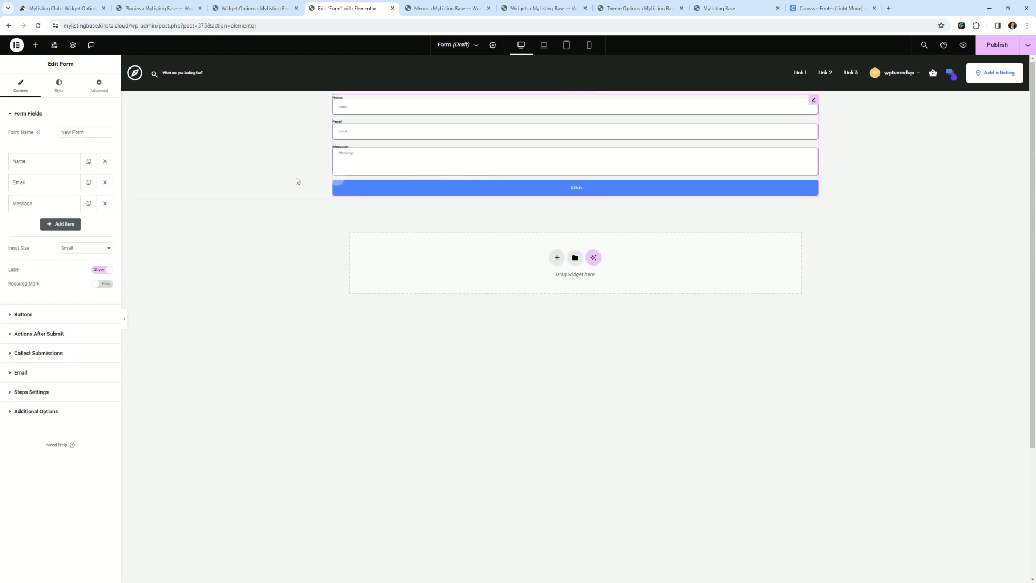
- Remove the Message and Email fields from the form so only Name is left, and publish the template
left_click(105, 204)
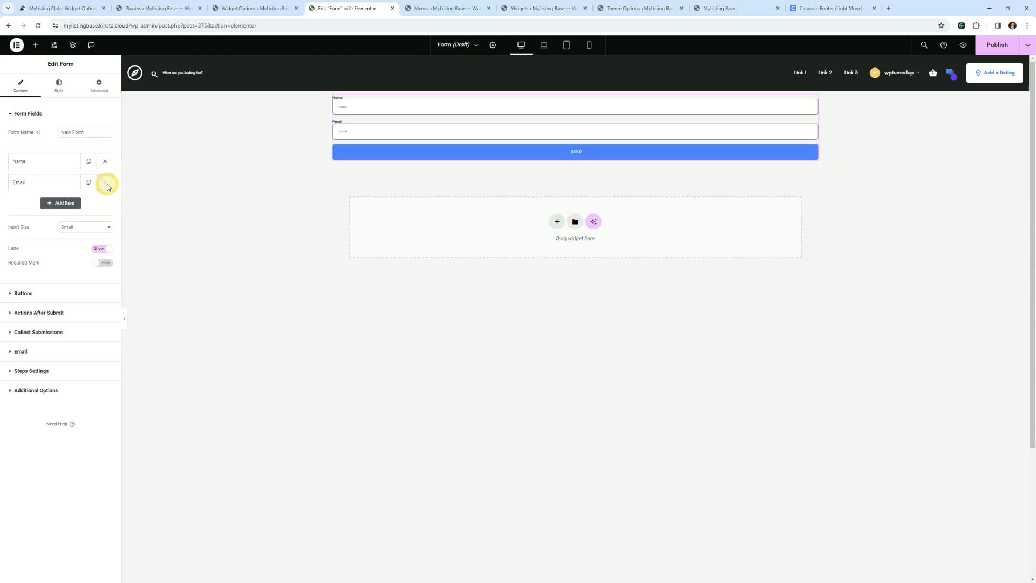
left_click(105, 183)
left_click(997, 45)
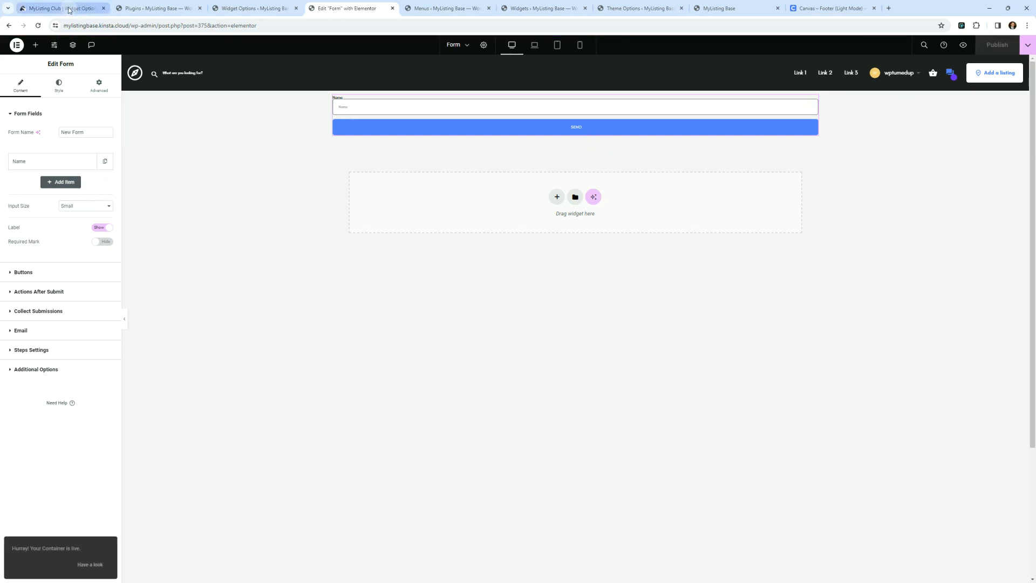
- Return to the browser tab with the Plugins page and open the Saved Templates list there to find the Form template's shortcode
left_click(162, 8)
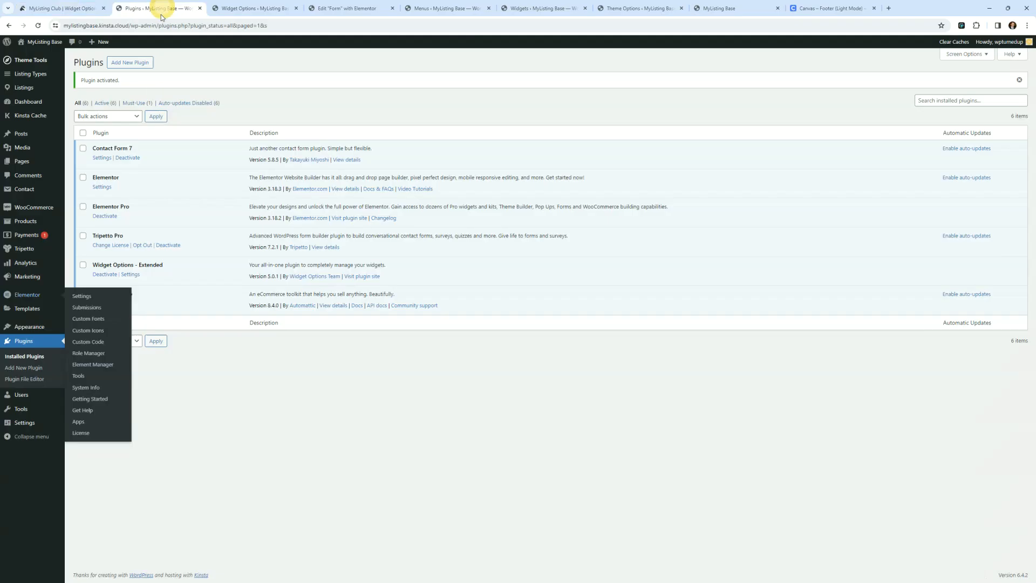
mouse_move(49, 310)
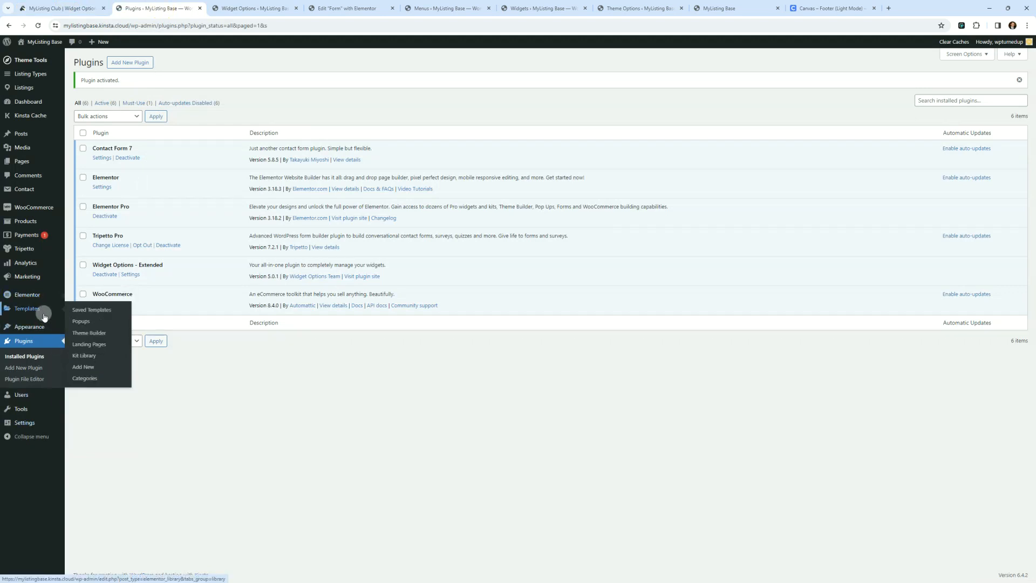
left_click(49, 312)
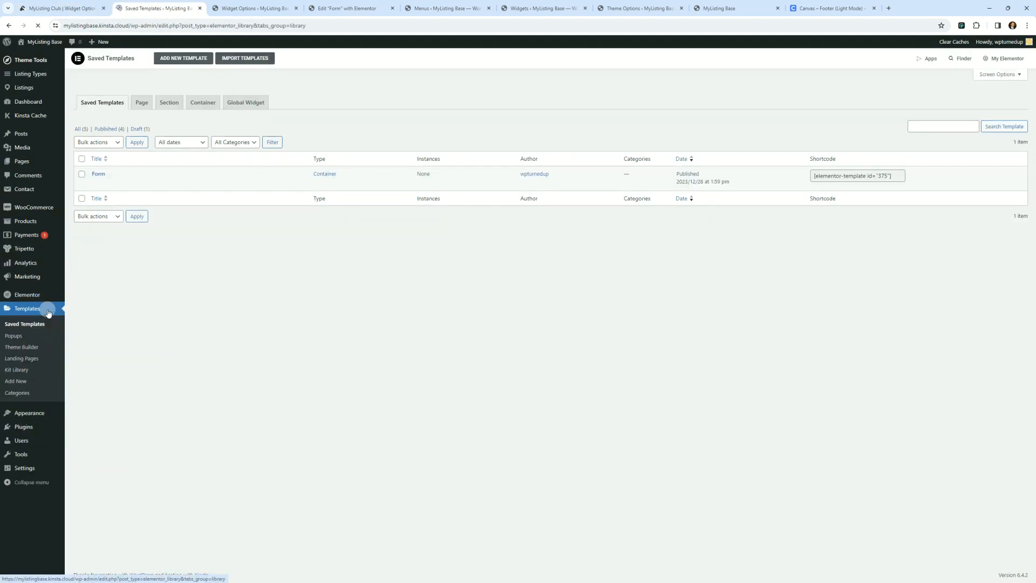
- Copy the shortcode of the saved "Form" template and switch to the Widgets editor with the block library closed
left_click(867, 177)
right_click(867, 177)
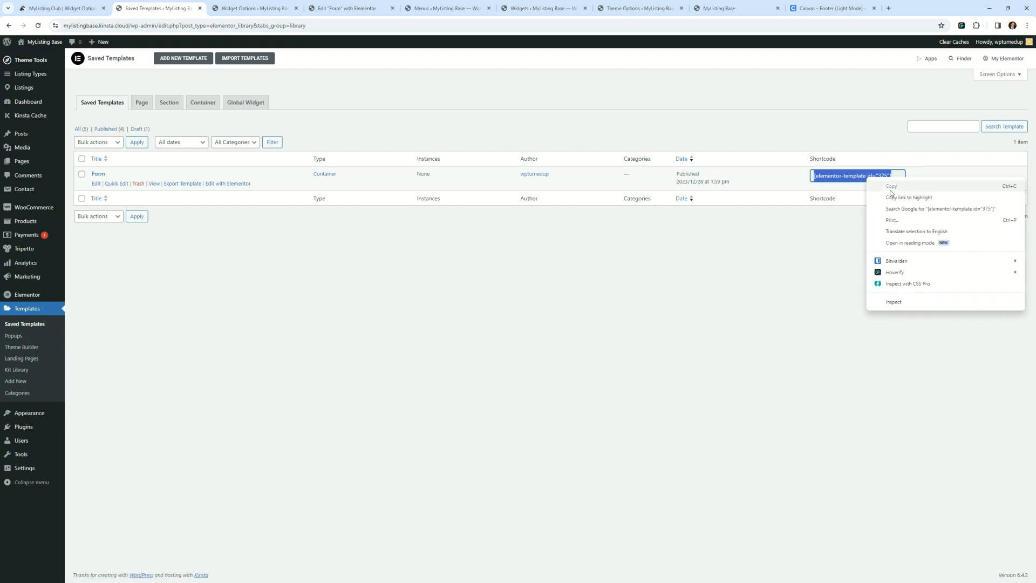
left_click(890, 187)
left_click(225, 9)
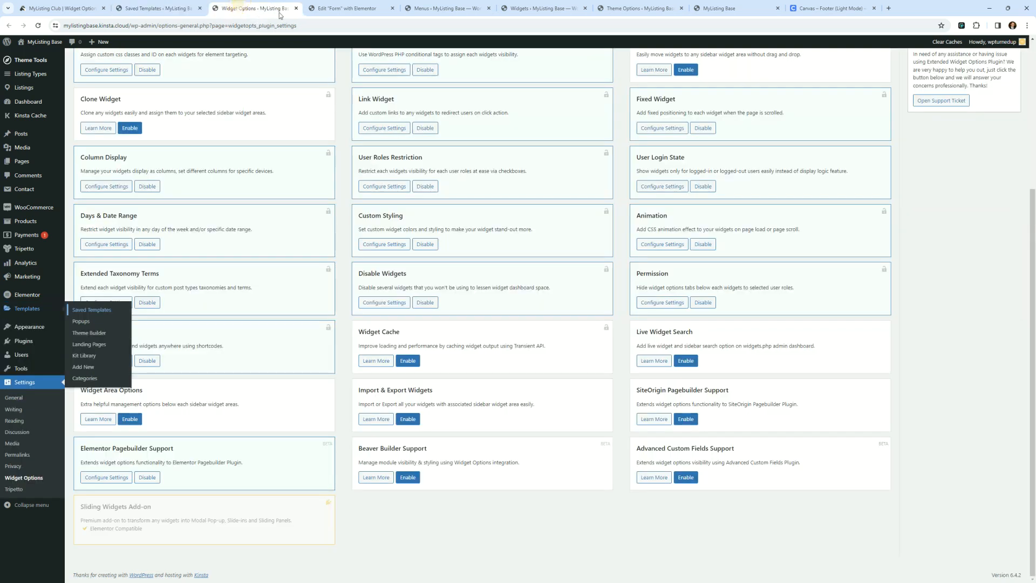
left_click(318, 8)
left_click(445, 7)
left_click(526, 8)
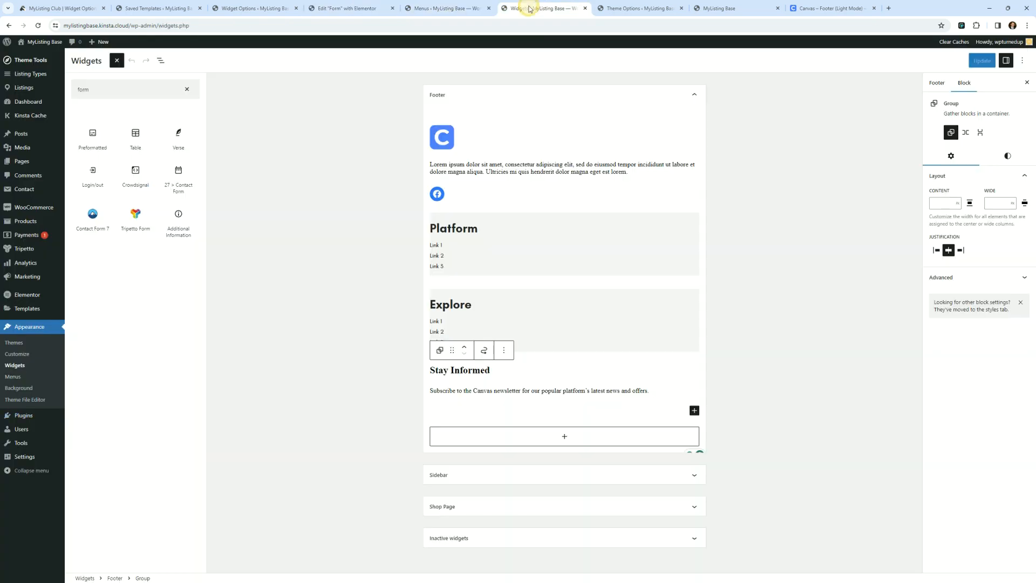
key("Escape")
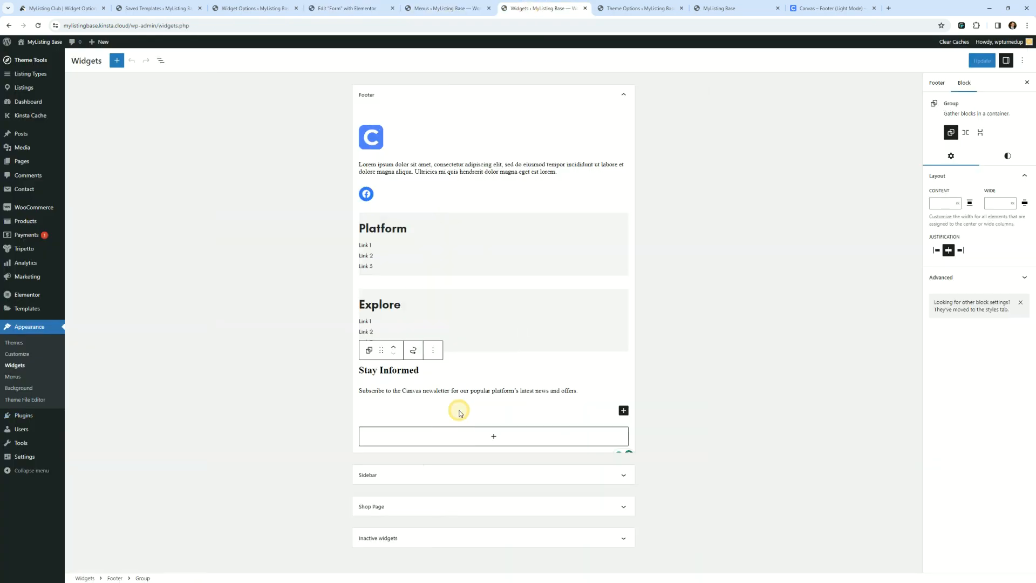
- Add a Shortcode block containing [elementor-template id="375"] to the footer's Stay Informed group and update the widgets
left_click(365, 356)
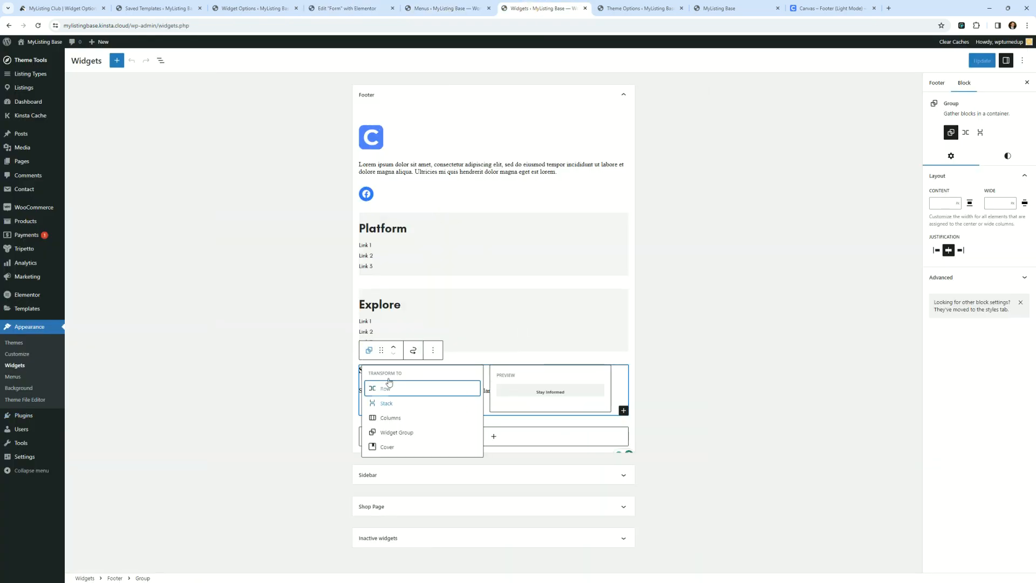
left_click(655, 375)
left_click(387, 371)
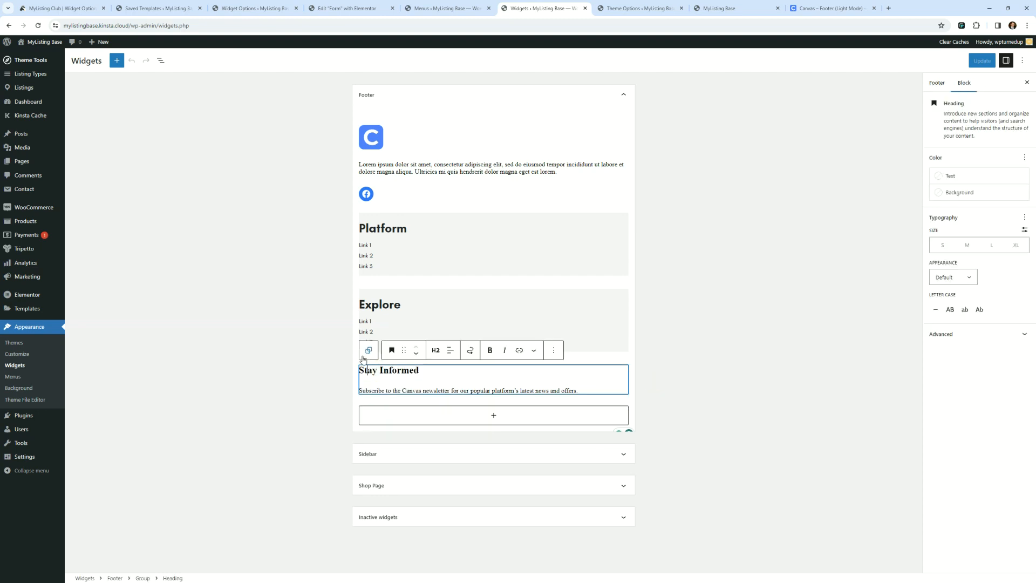
left_click(369, 351)
left_click(624, 410)
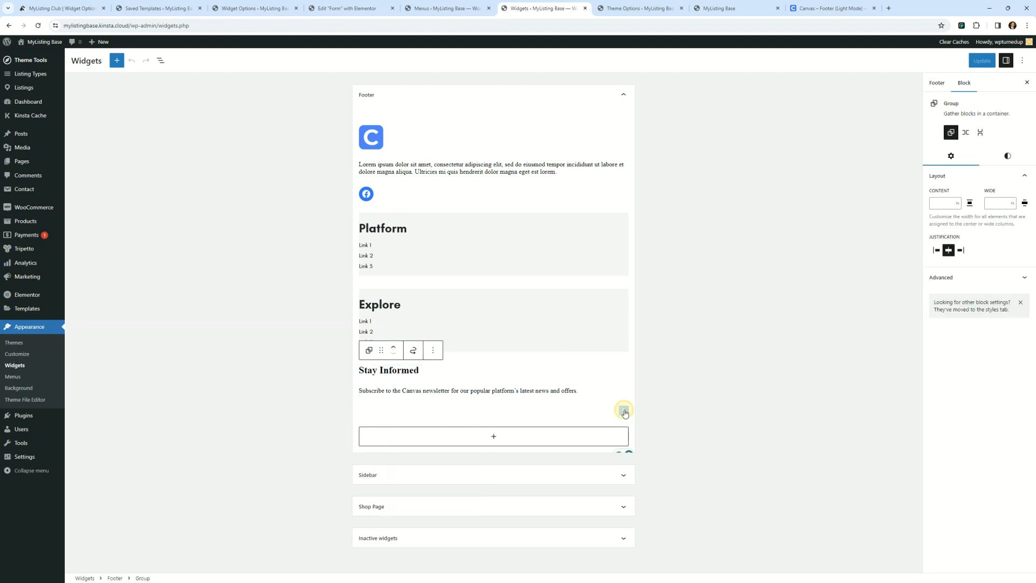
type("shor")
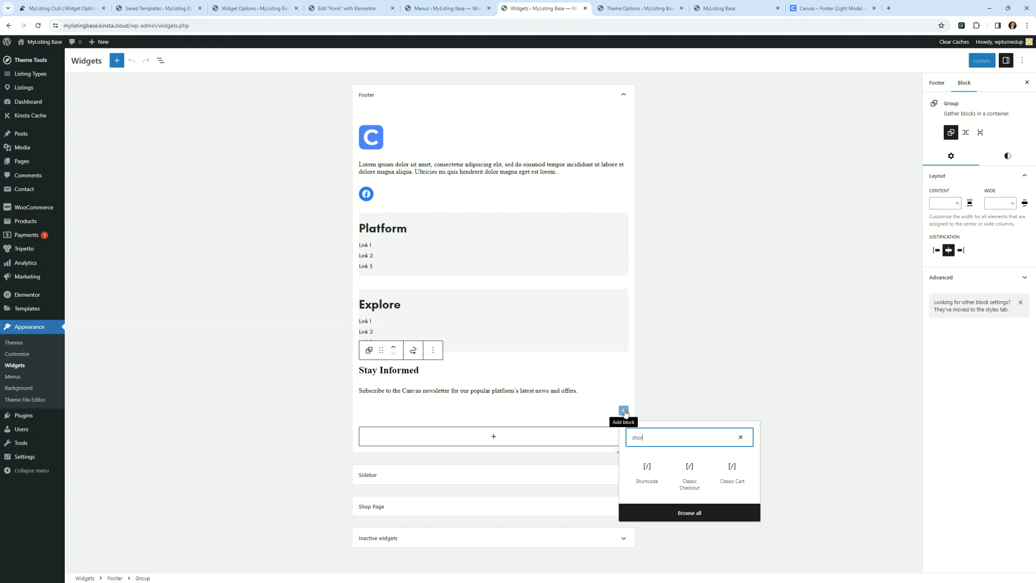
left_click(650, 470)
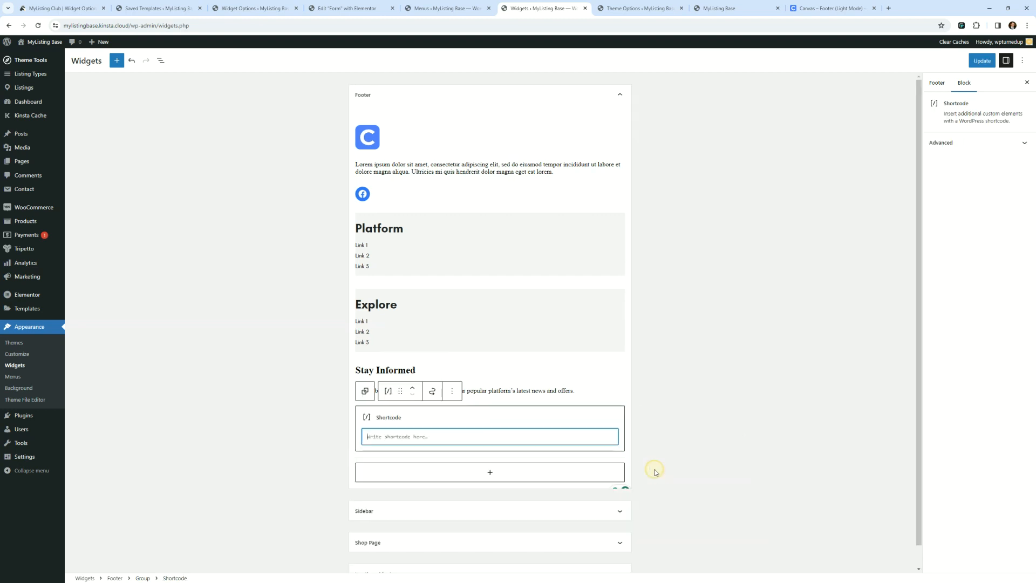
key("ctrl+v")
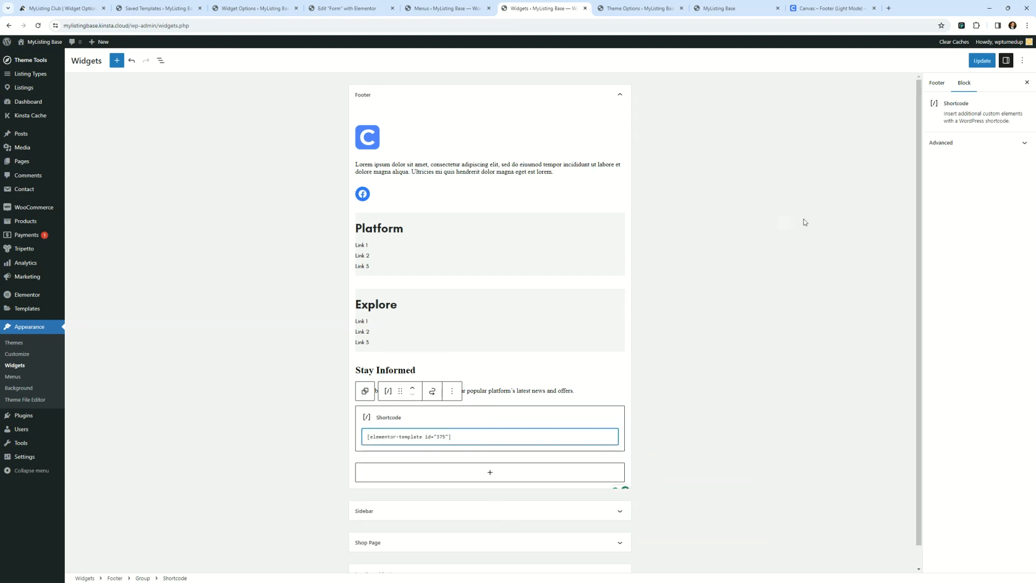
left_click(981, 61)
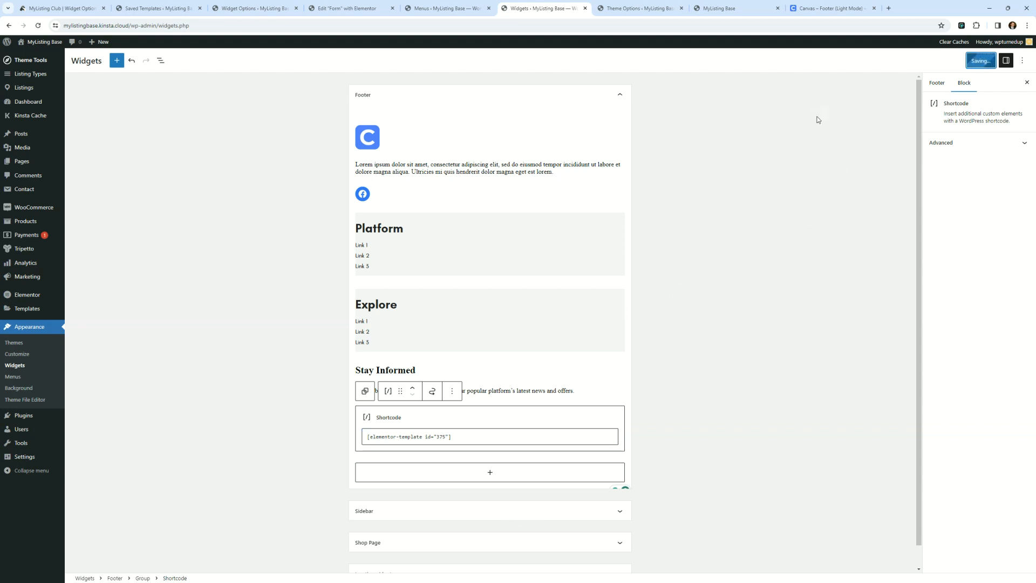
- Reload the site's home page and compare its footer newsletter form with the Canvas Footer (Light Mode) reference page
left_click(723, 8)
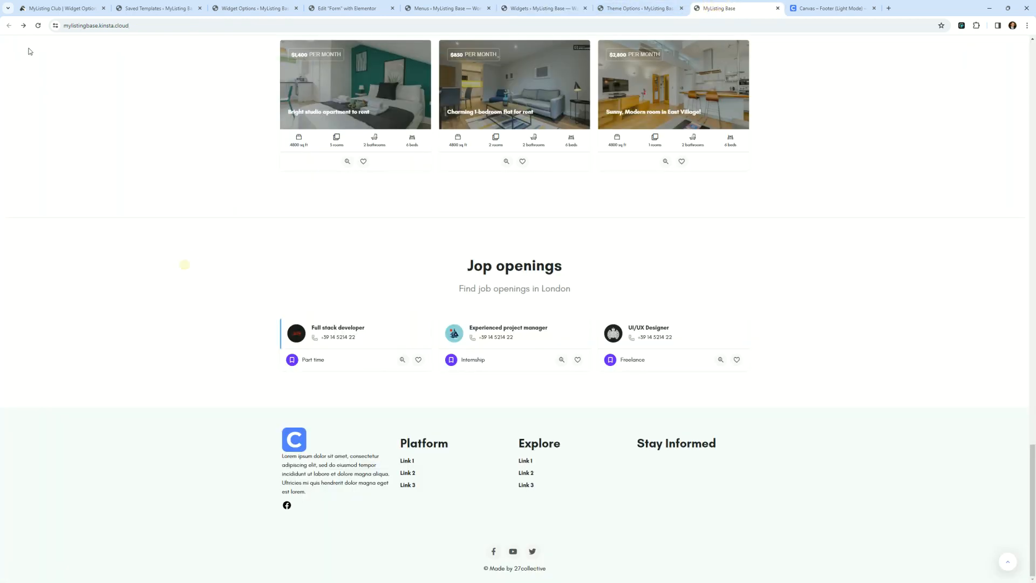
left_click(38, 26)
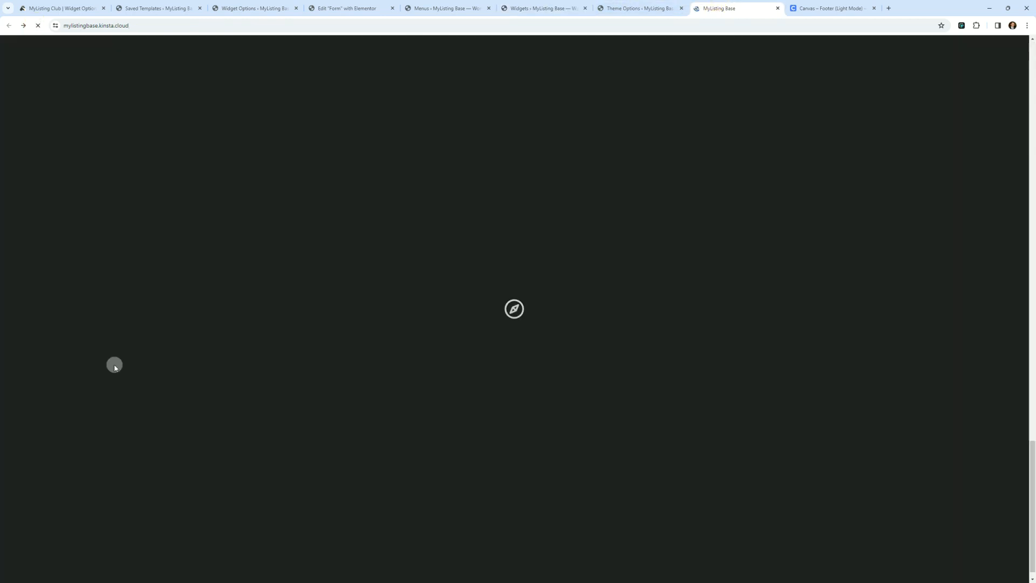
scroll(847, 488, "down", 1)
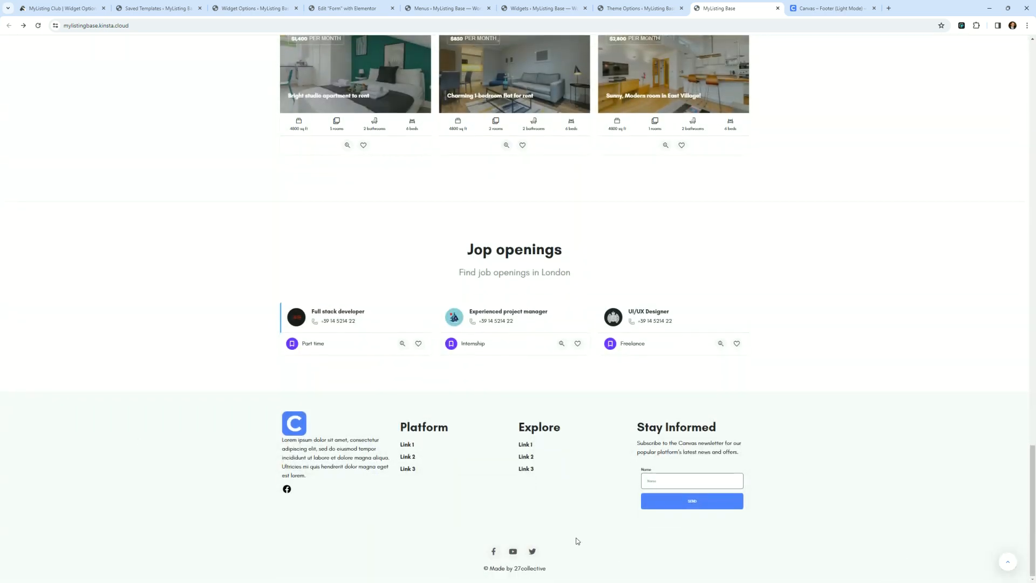
left_click(706, 482)
left_click(831, 9)
left_click(882, 338)
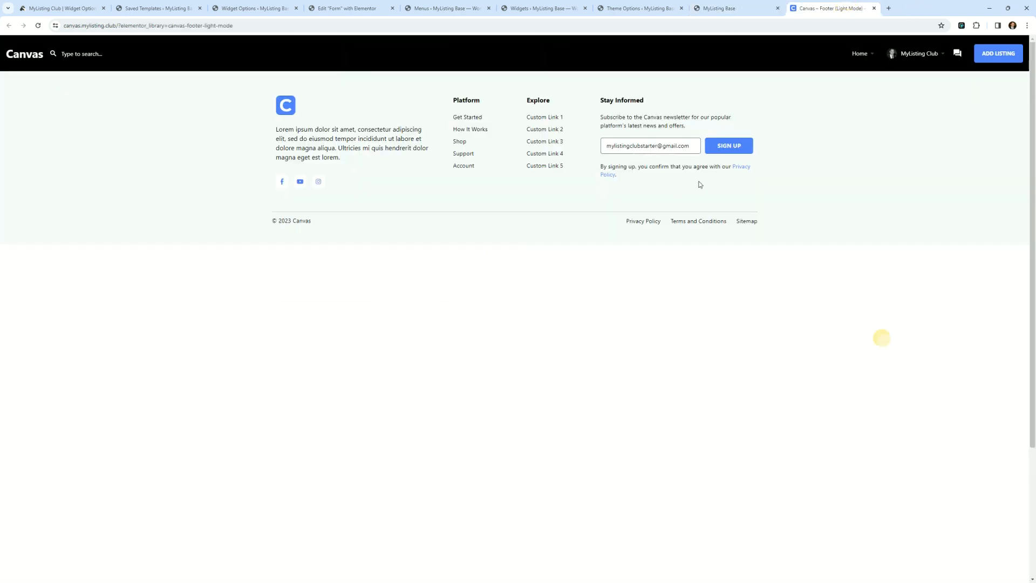
left_click(669, 149)
- Review the features offered on the Widget Options plugin settings page
left_click(274, 7)
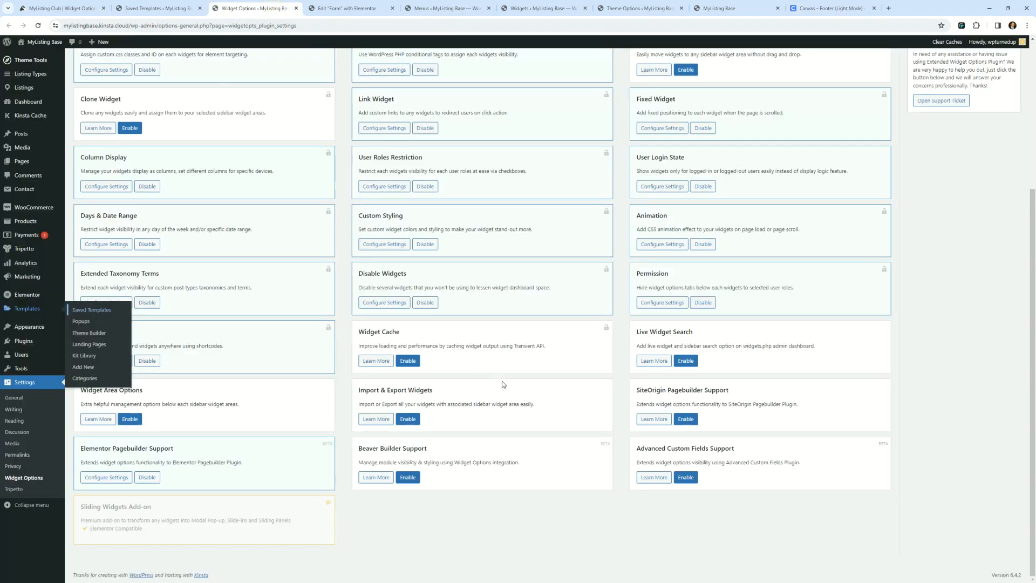
scroll(392, 394, "up", 3)
scroll(728, 372, "down", 1)
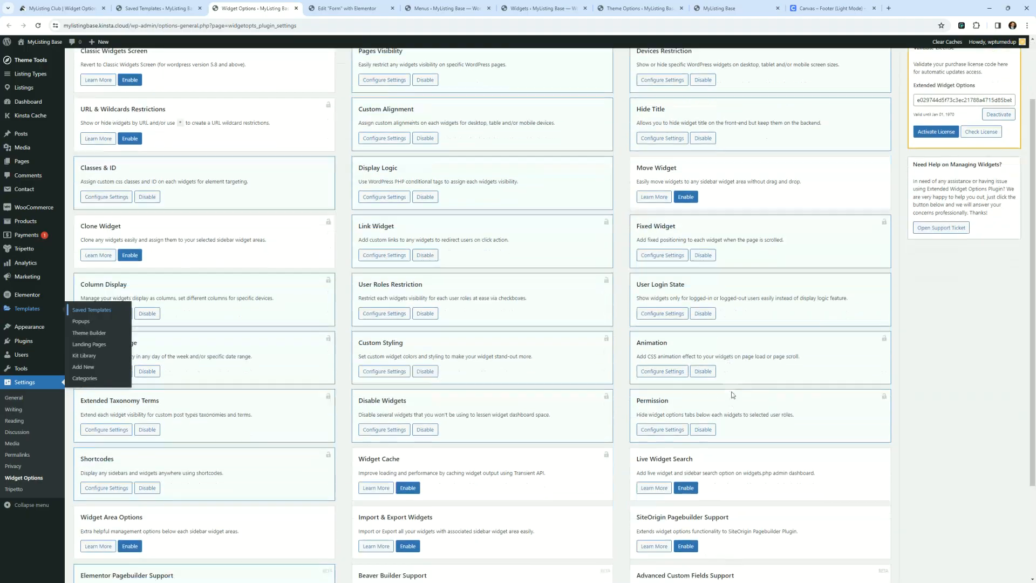
scroll(726, 386, "down", 3)
scroll(726, 385, "up", 5)
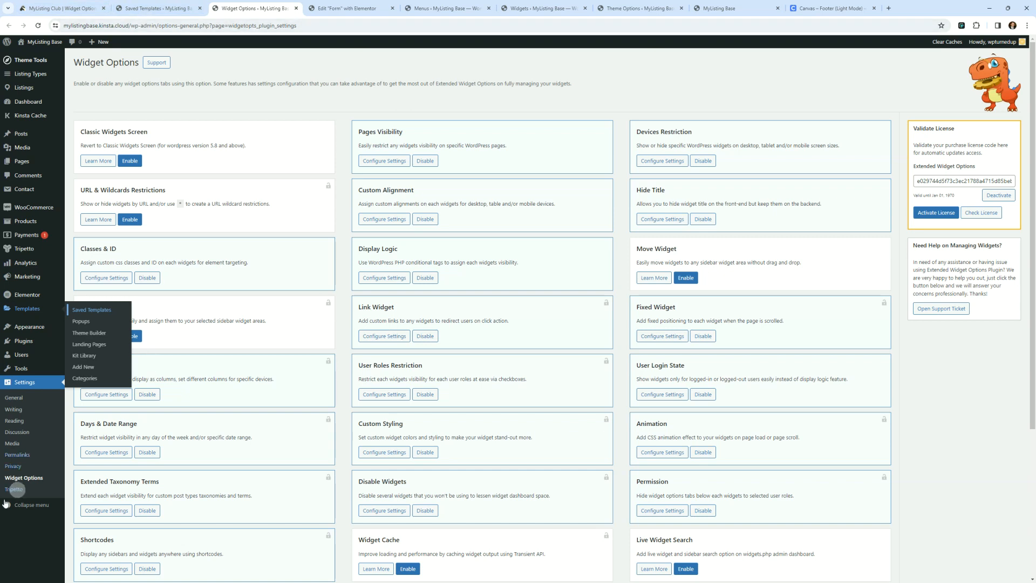
- Deactivate the Widget Options - Extended and Tripetto Pro plugins
left_click(38, 342)
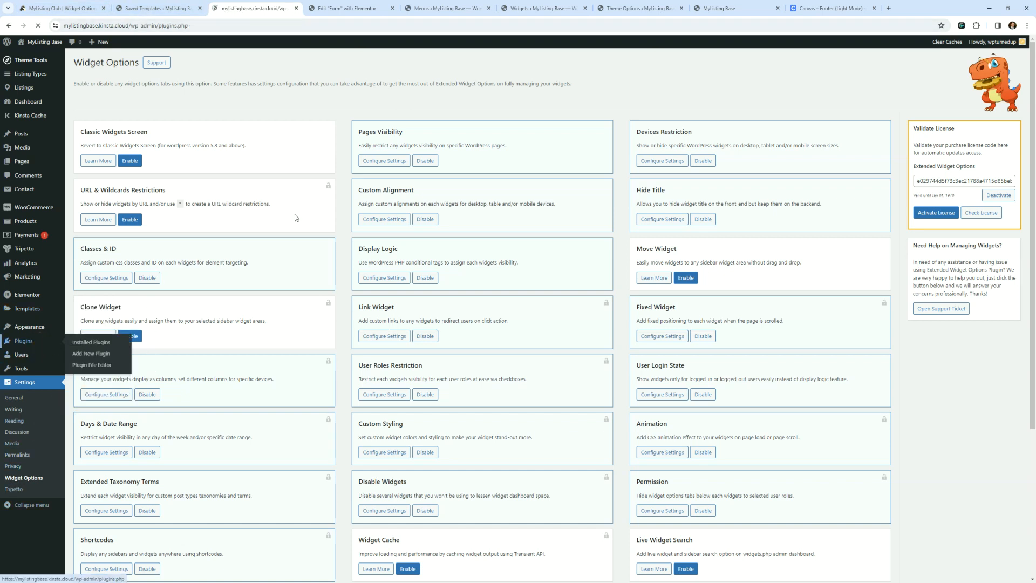
left_click(103, 251)
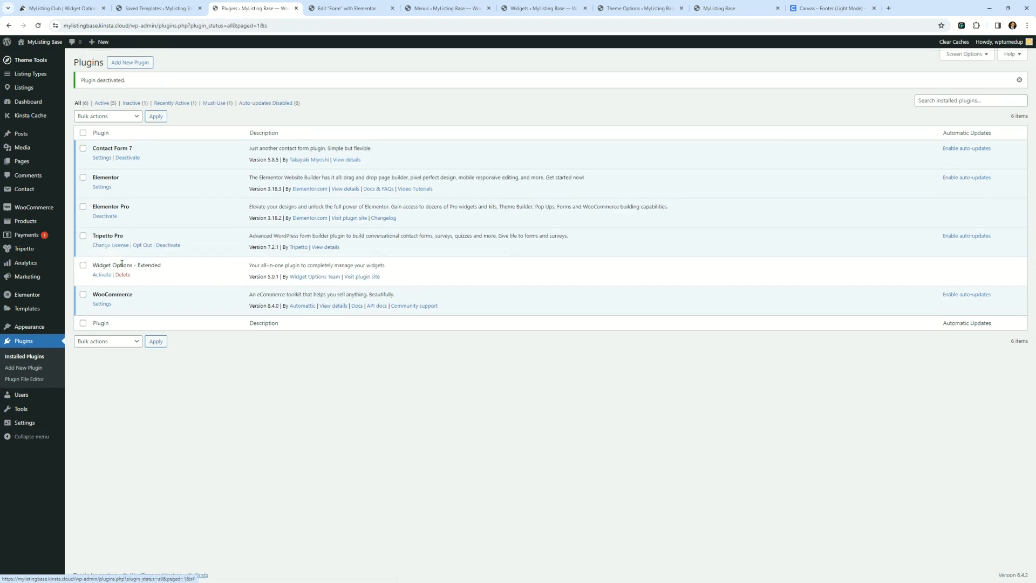
left_click(160, 245)
left_click(610, 238)
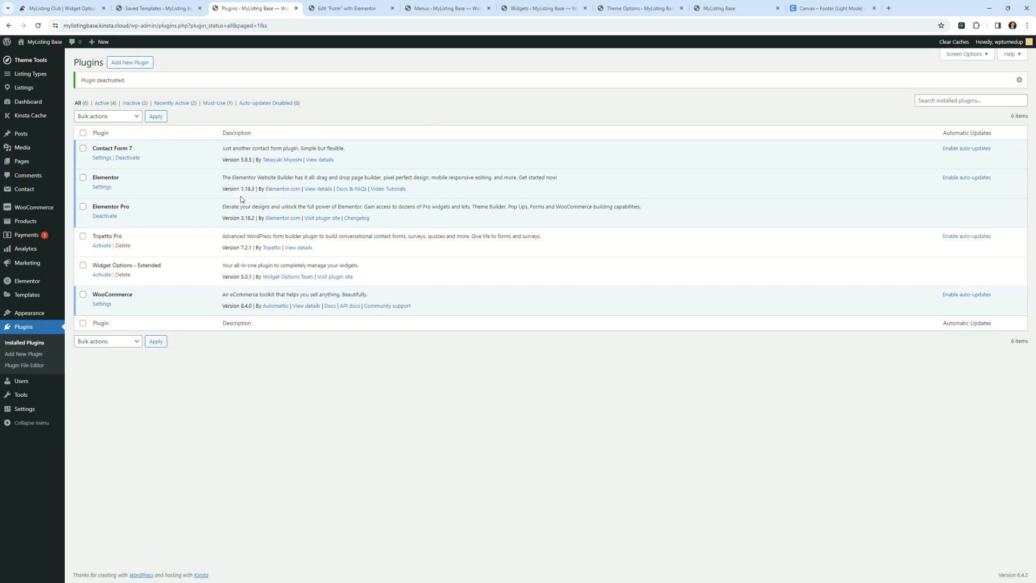
- Reload the Widgets editor and delete the Shortcode block from the footer's Stay Informed group
left_click(467, 10)
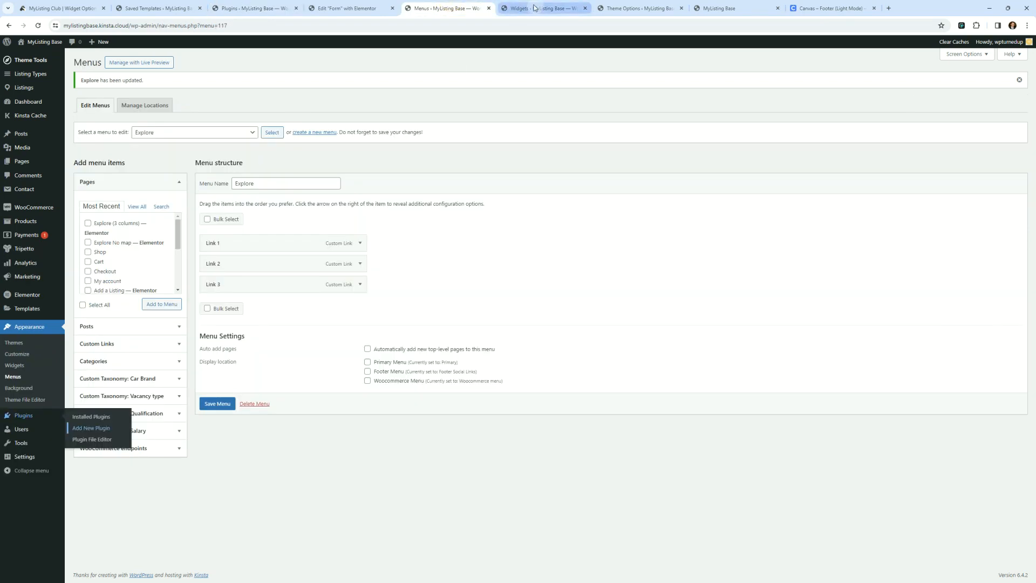
left_click(489, 9)
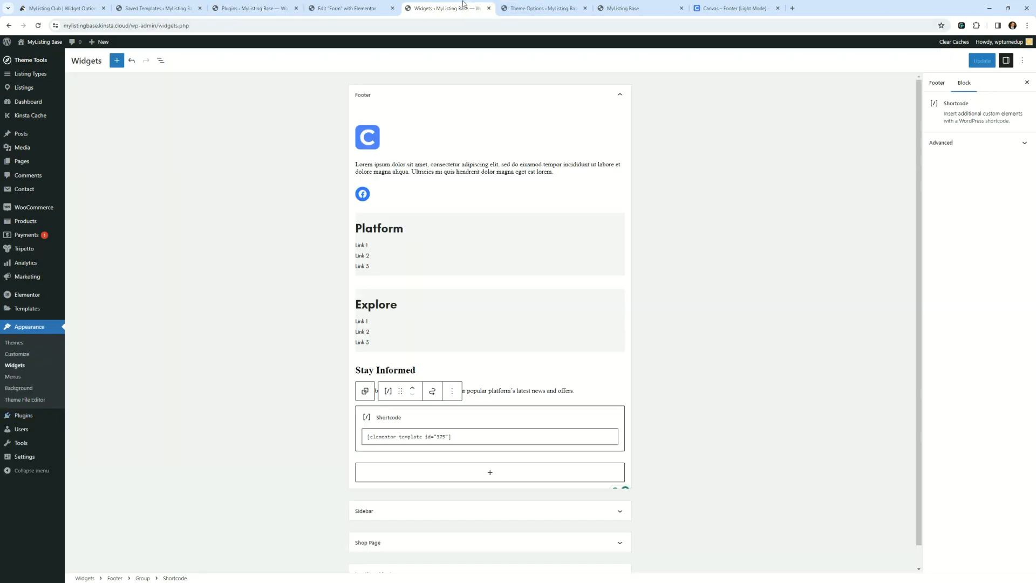
left_click(37, 25)
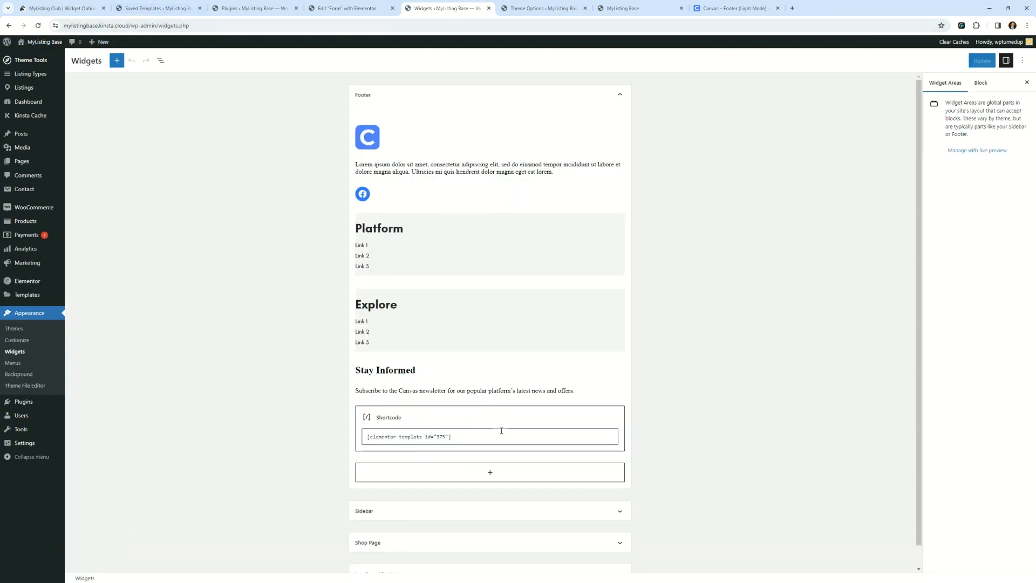
left_click(502, 431)
left_click(453, 392)
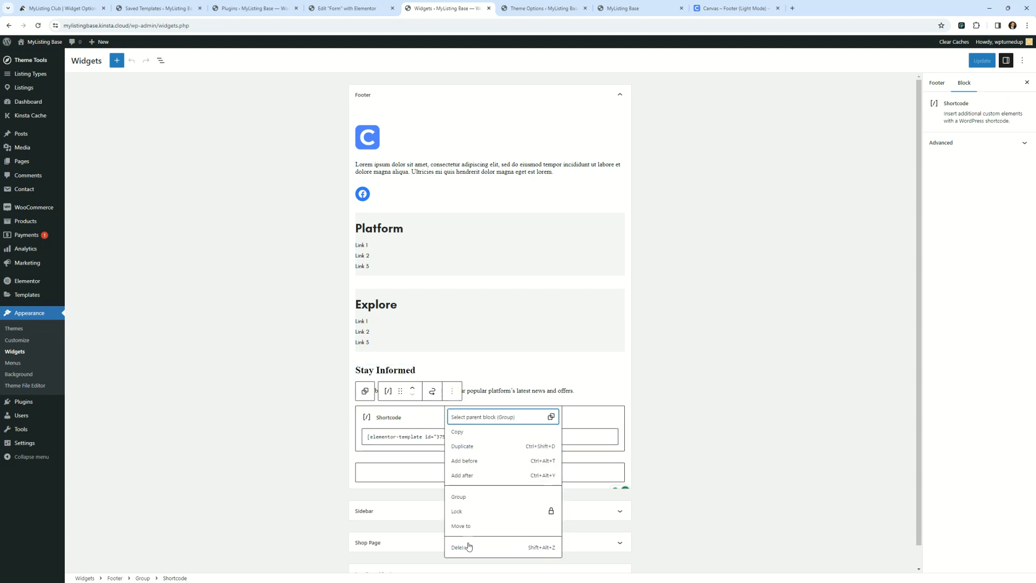
left_click(464, 546)
- Insert a Contact Form 7 block below the Stay Informed paragraph and set it to Contact form 1
left_click(474, 414)
type("form")
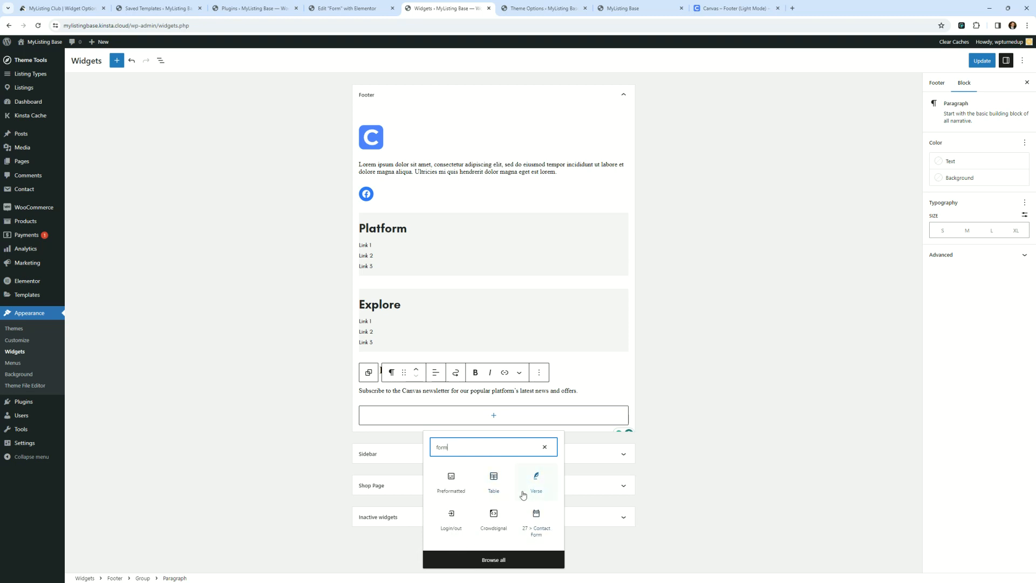
left_click(509, 560)
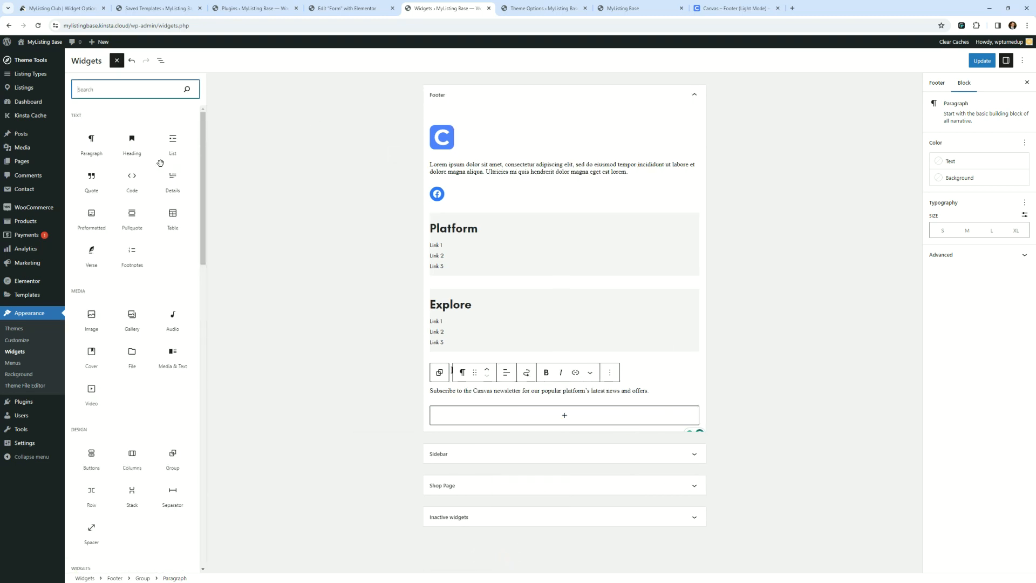
left_click(124, 91)
type("form")
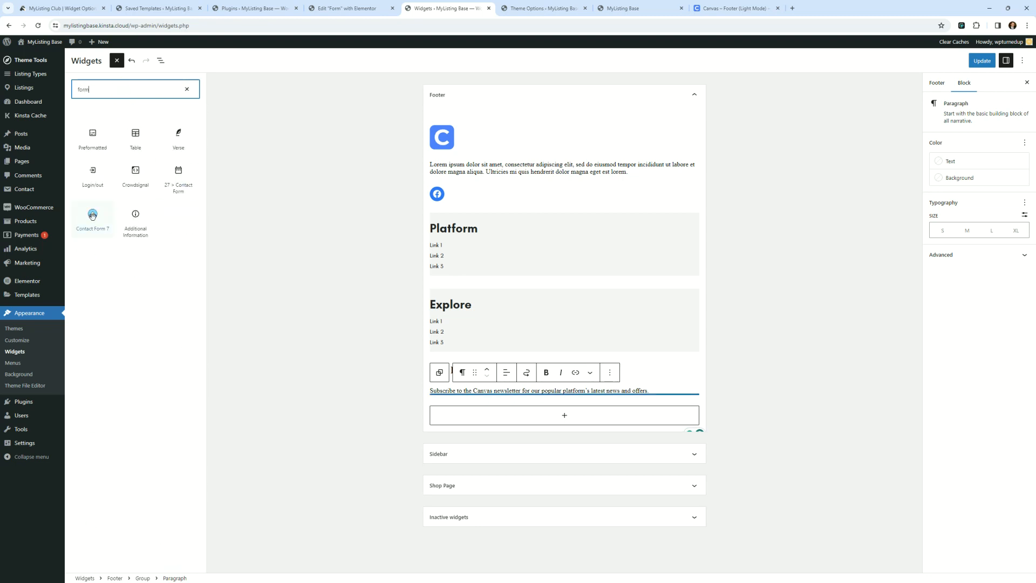
left_click_drag(93, 216, 494, 393)
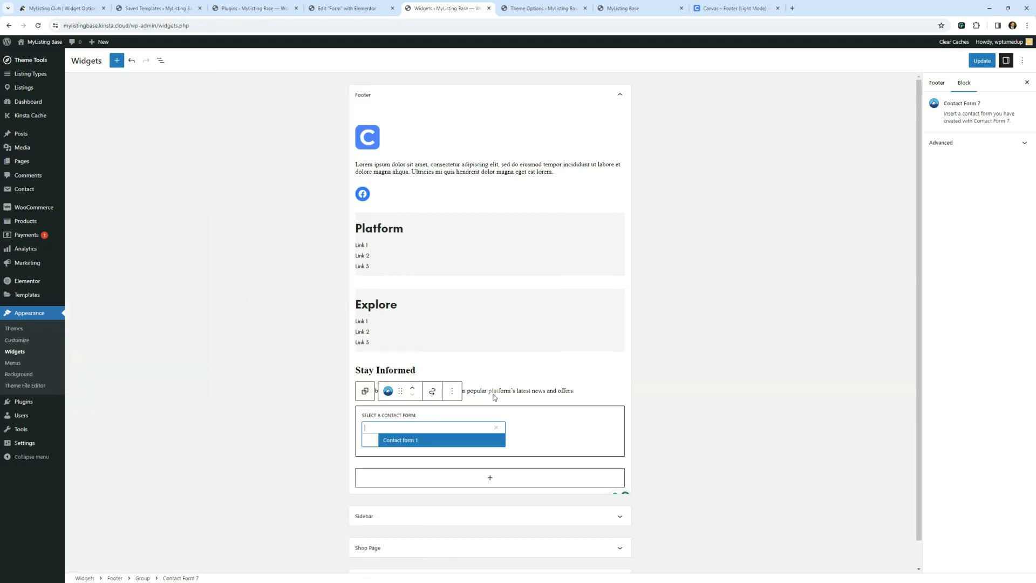
left_click(390, 439)
- Open the Contact Forms list in a new browser tab, and from it open Contact form 1 in another tab
left_click(229, 7)
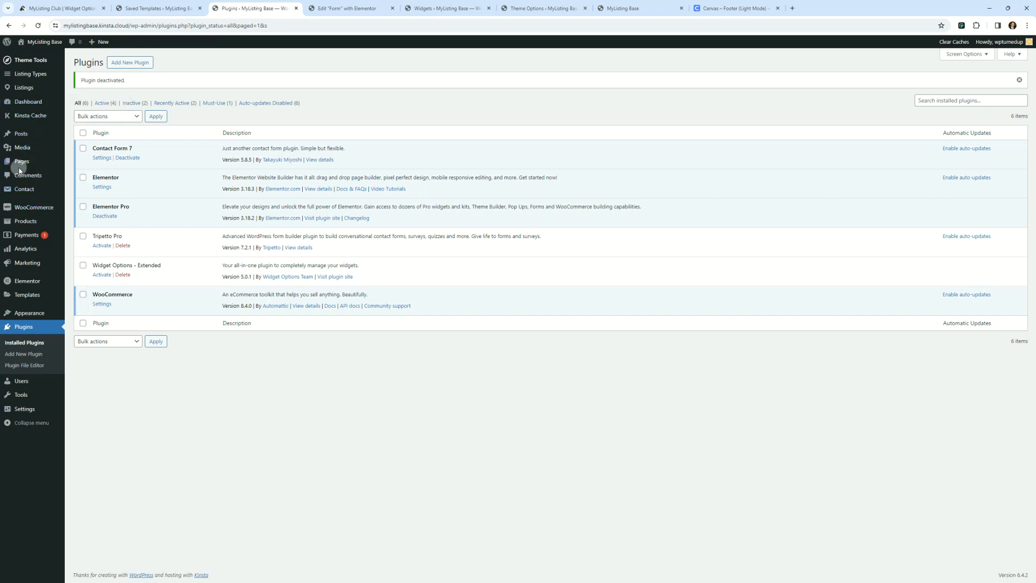
left_click_drag(20, 166, 21, 169)
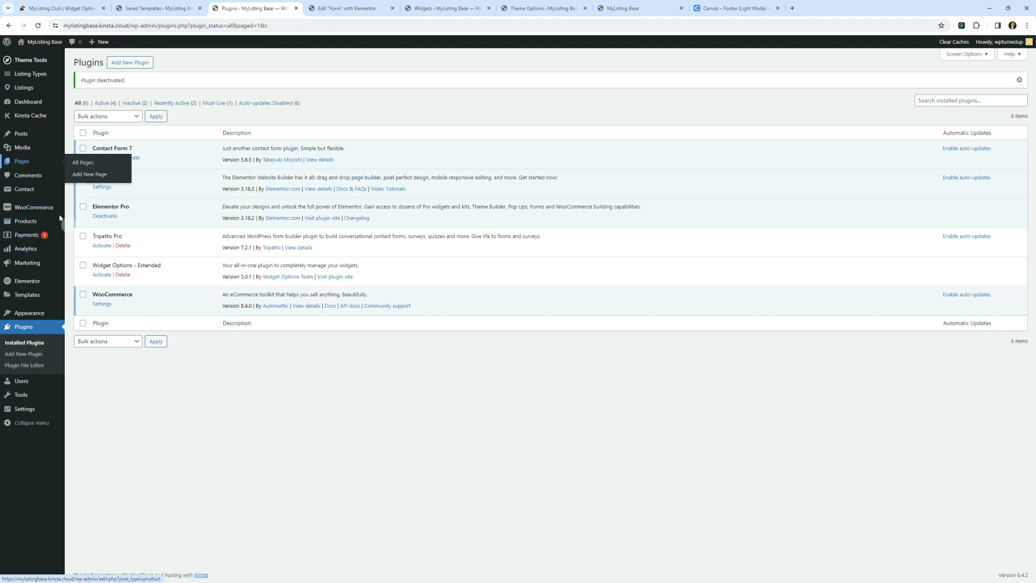
left_click(229, 375)
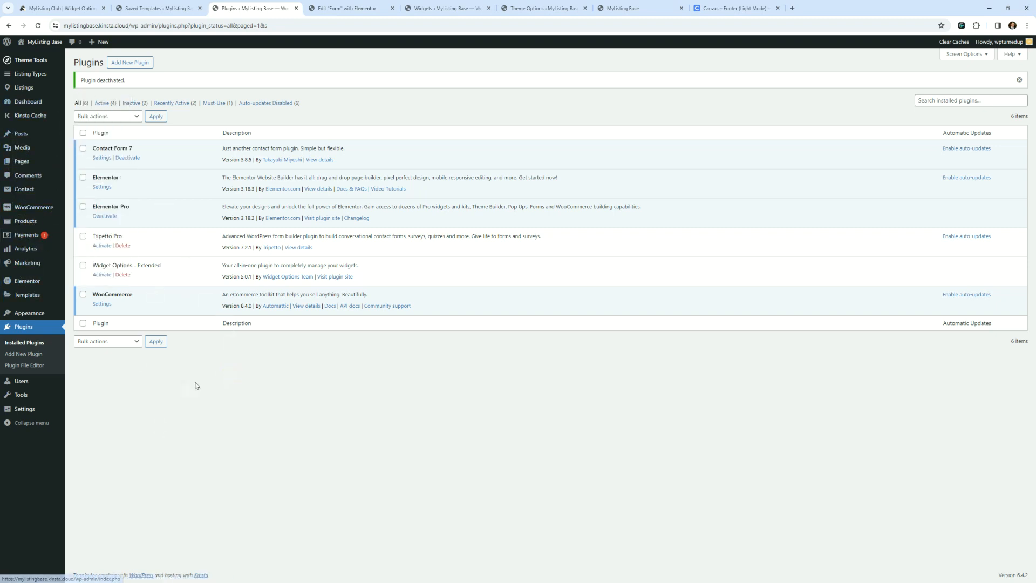
mouse_move(25, 189)
left_click(94, 198)
right_click(94, 198)
left_click(110, 204)
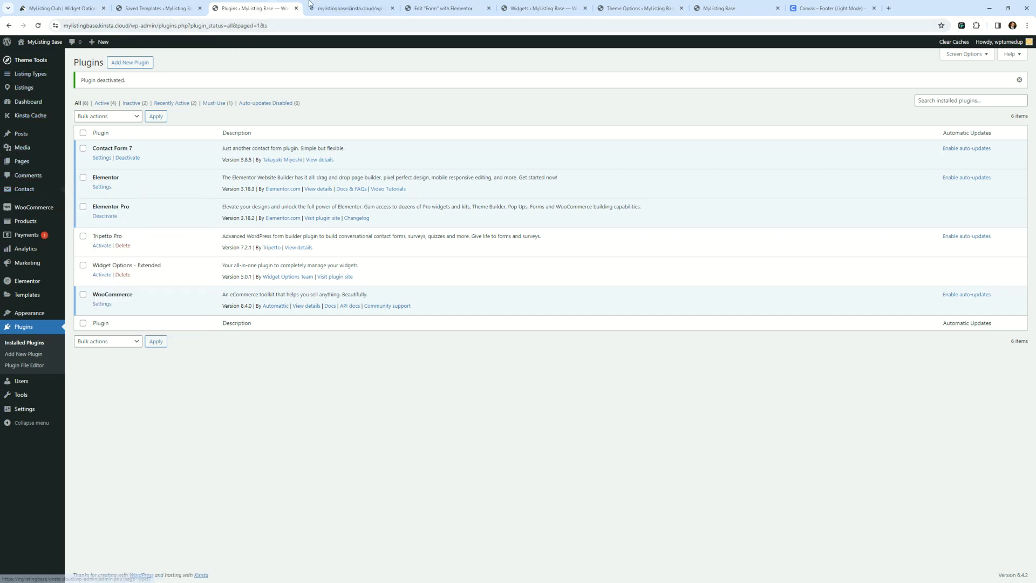
left_click(333, 4)
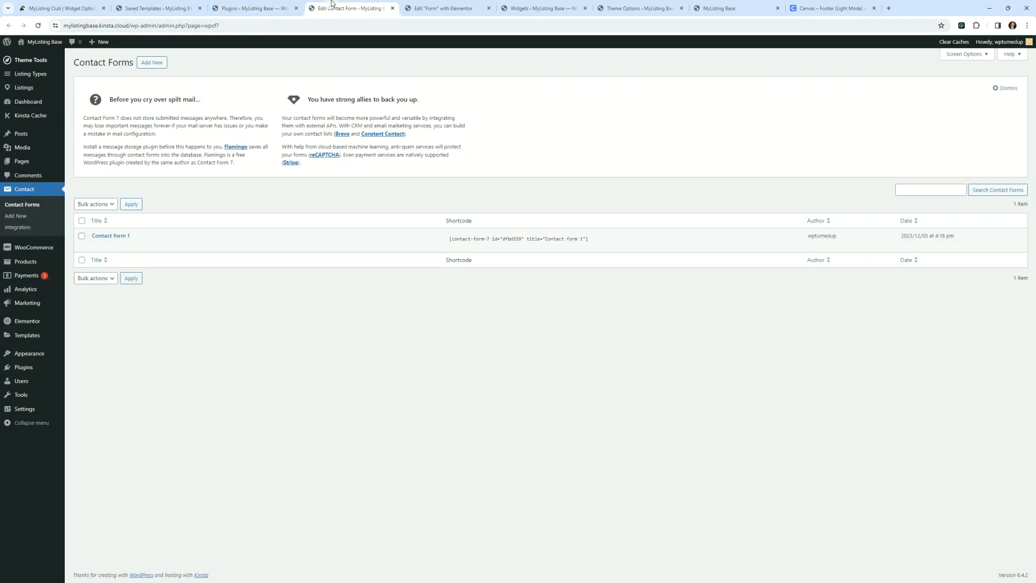
right_click(122, 236)
left_click(138, 242)
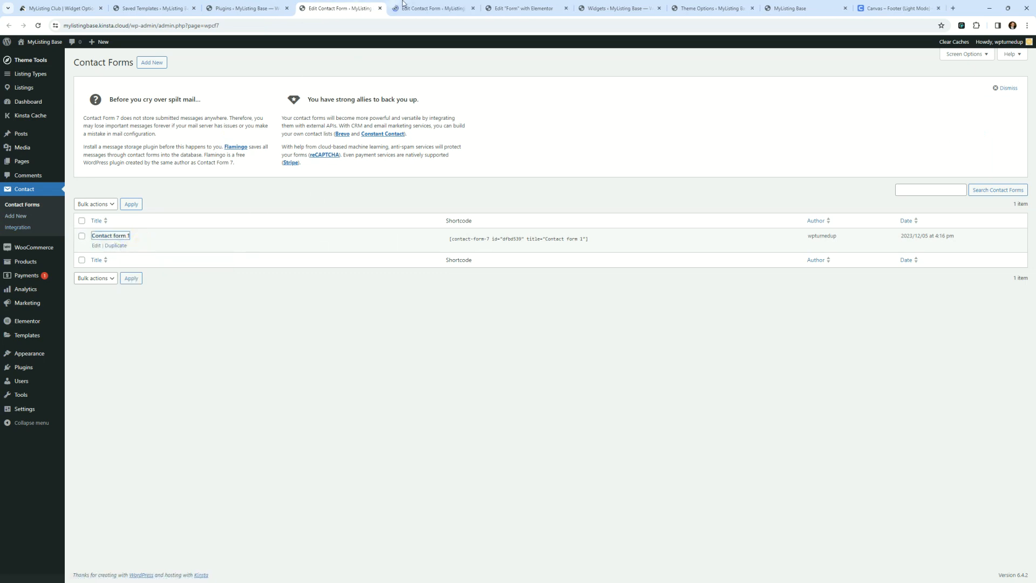
- Review Contact form 1's Form, Mail, Messages and Additional Settings sections
left_click(403, 7)
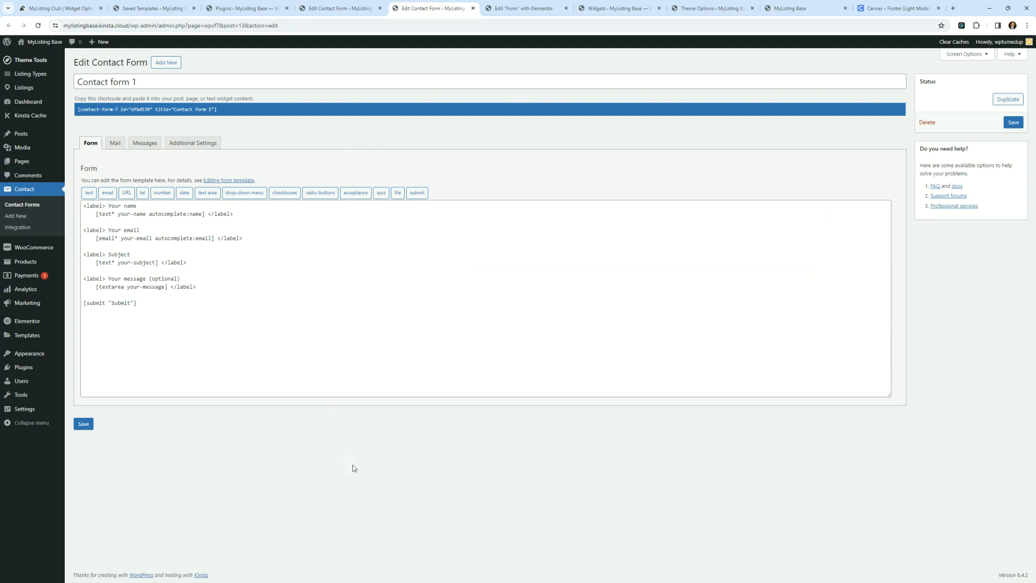
left_click(193, 143)
left_click(144, 142)
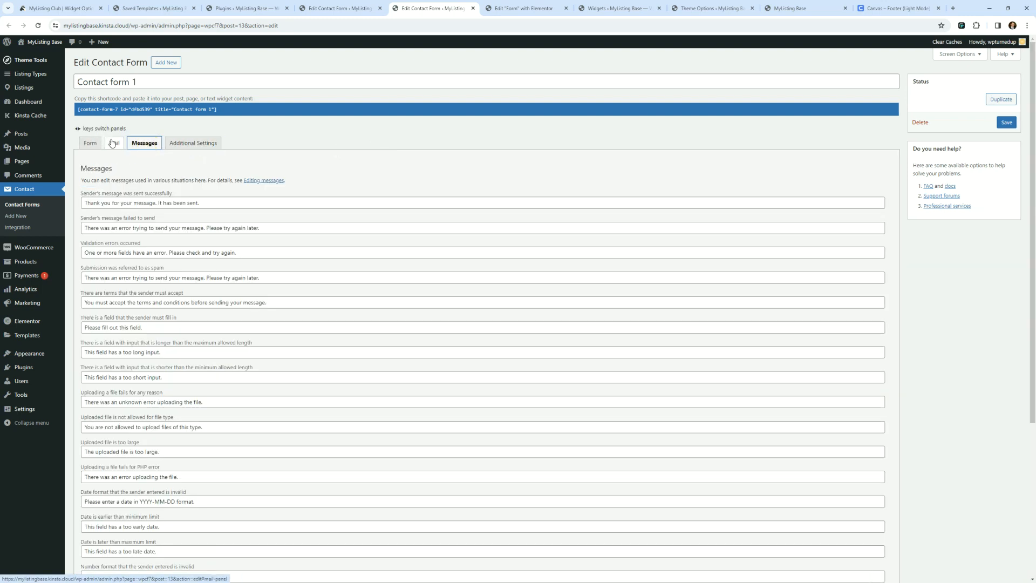
left_click(112, 143)
left_click(89, 144)
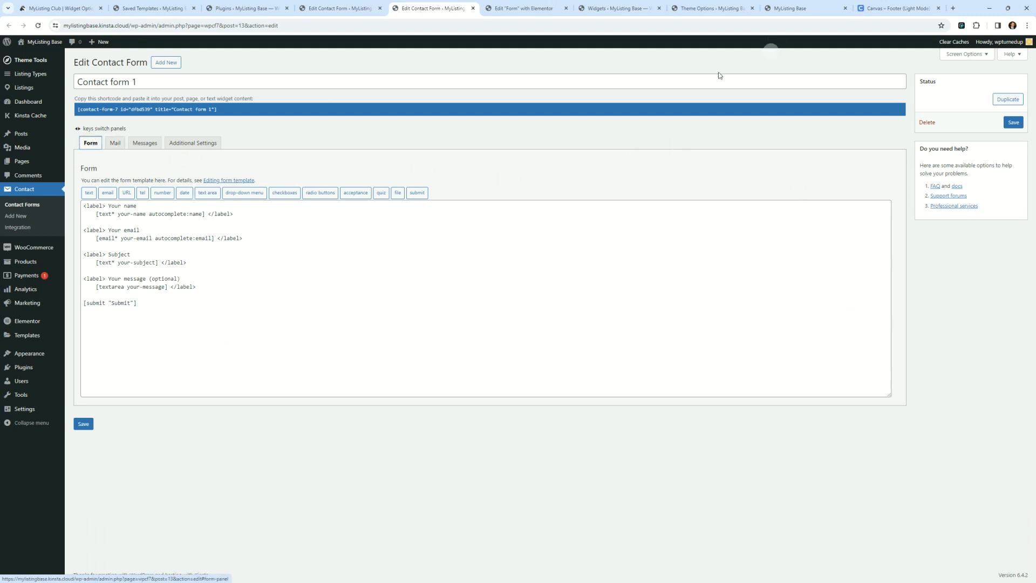
left_click(195, 145)
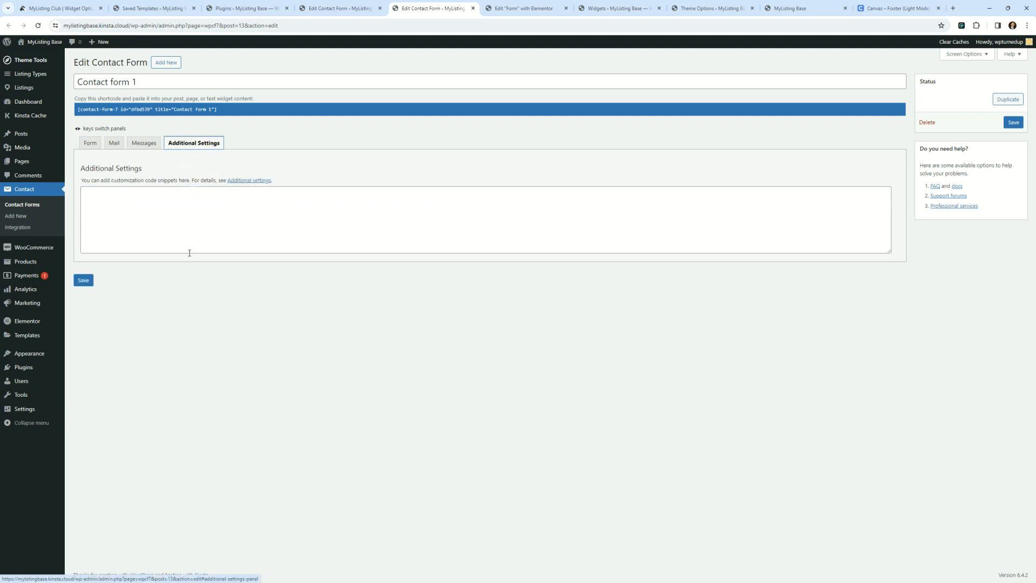
left_click(135, 146)
left_click(99, 148)
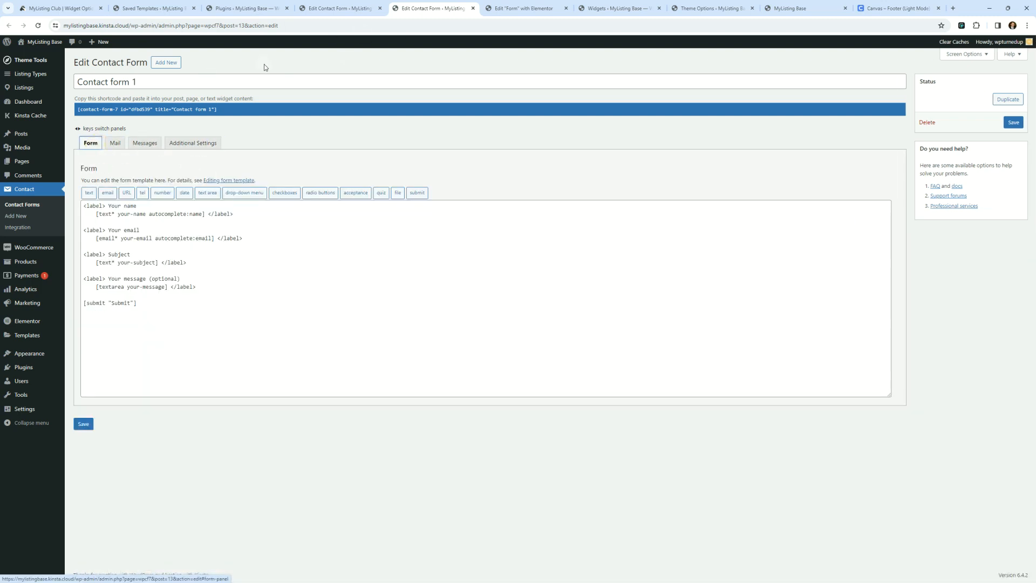
- Copy Contact form 1's shortcode from its edit page
left_click(229, 108)
right_click(277, 108)
left_click(301, 115)
- Set the Contact Form 7 block in the footer's Stay Informed group to Contact form 1 and update the widgets
left_click(603, 10)
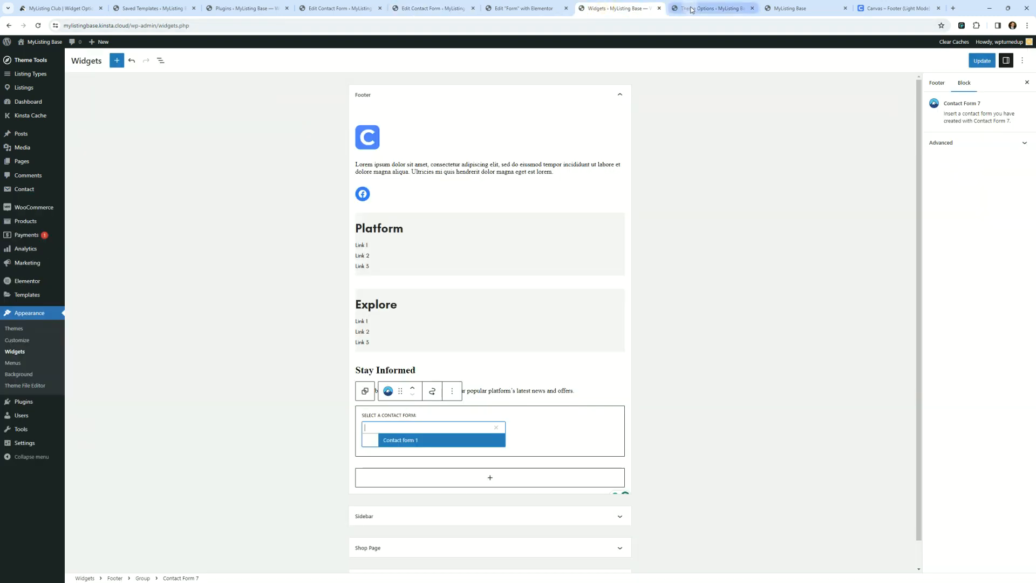
left_click(436, 444)
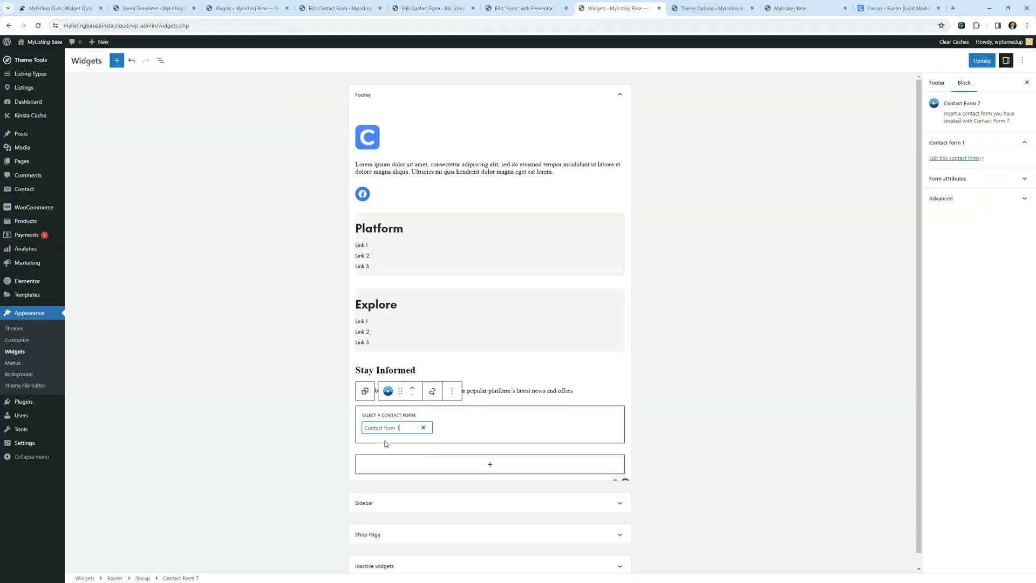
left_click(982, 61)
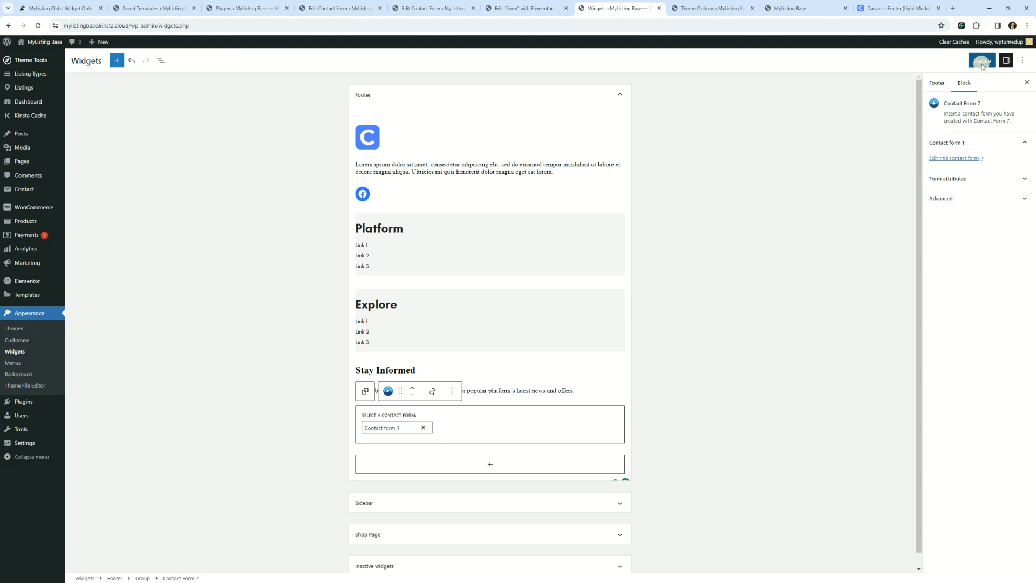
- Reload the MyListing Base home page and inspect the contact form under Stay Informed in the footer
left_click(786, 3)
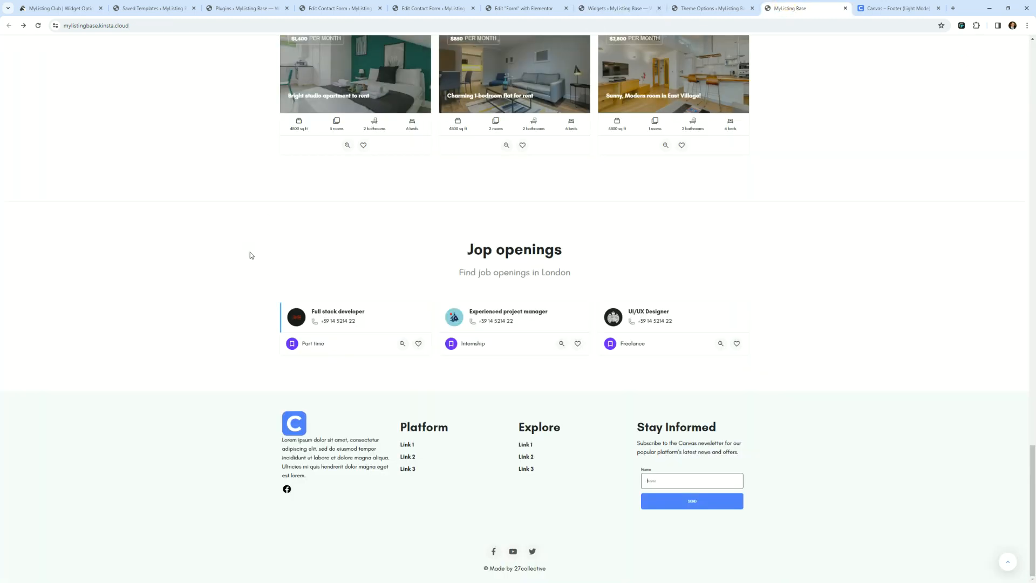
left_click(38, 25)
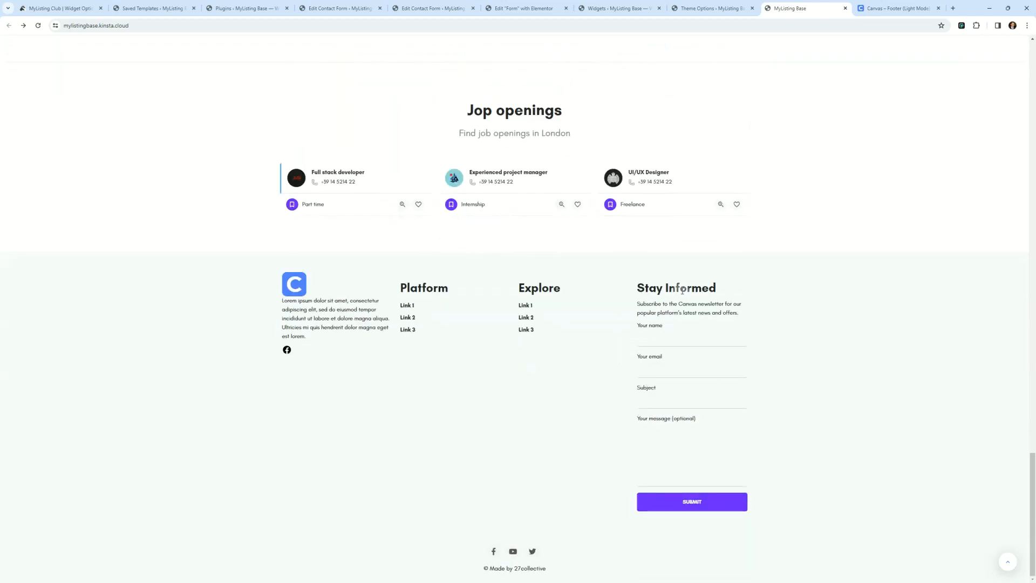
left_click(729, 510)
left_click(816, 372)
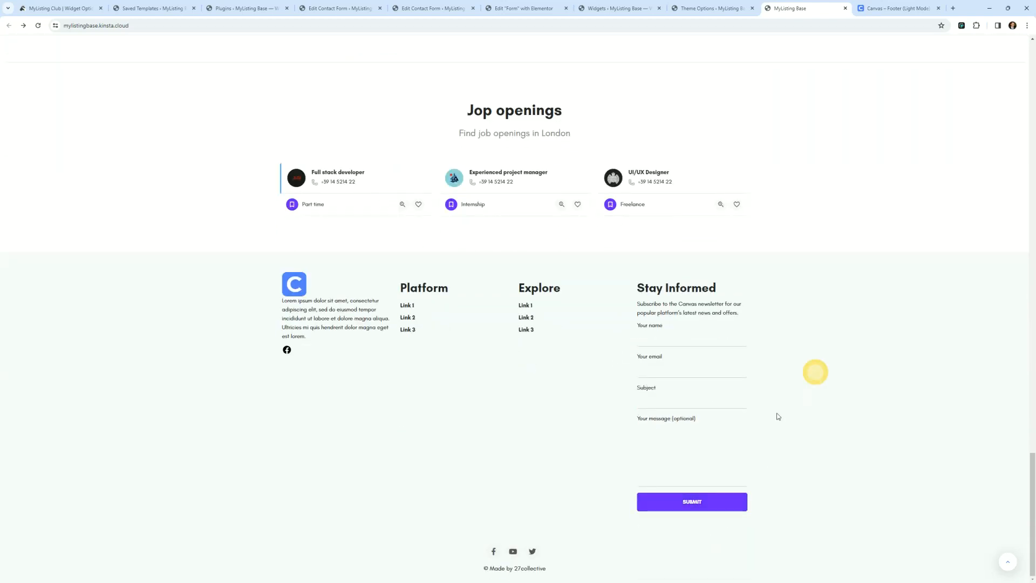
scroll(761, 376, "up", 3)
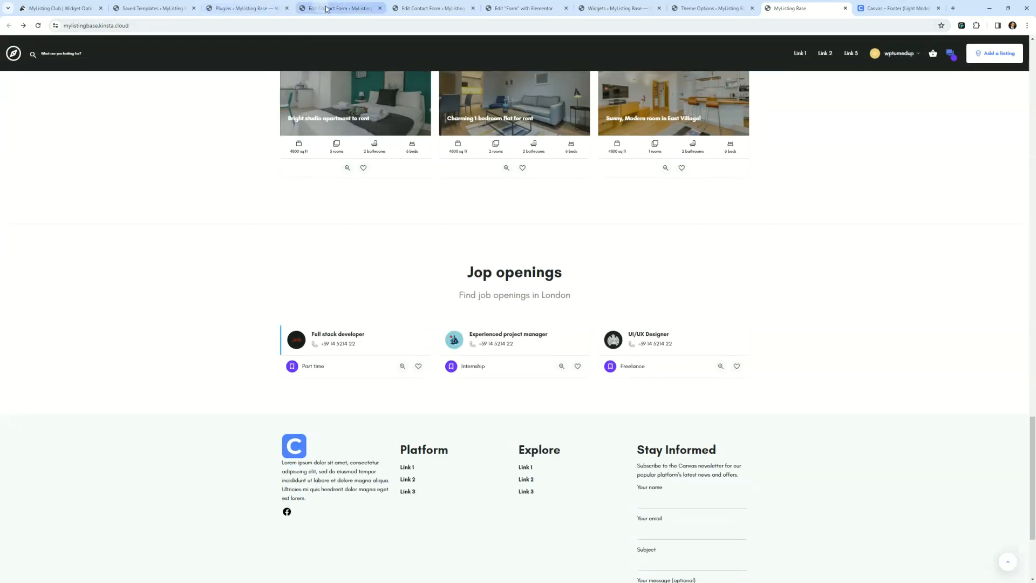
- Open Contact form 1 from the Contact Forms list for editing and highlight its Your name field code
left_click(324, 9)
left_click(120, 236)
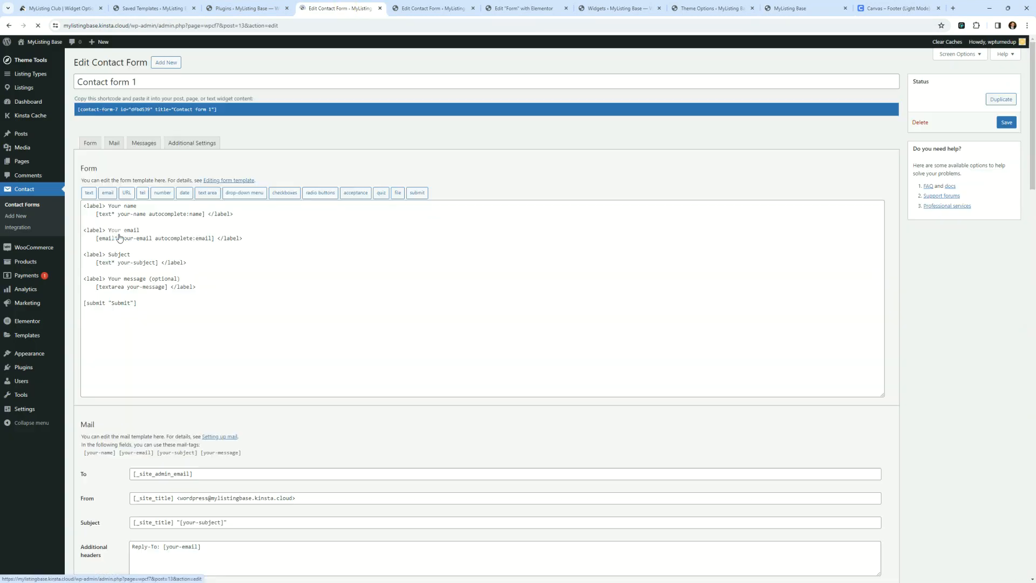
left_click_drag(212, 291, 70, 234)
left_click_drag(238, 214, 87, 202)
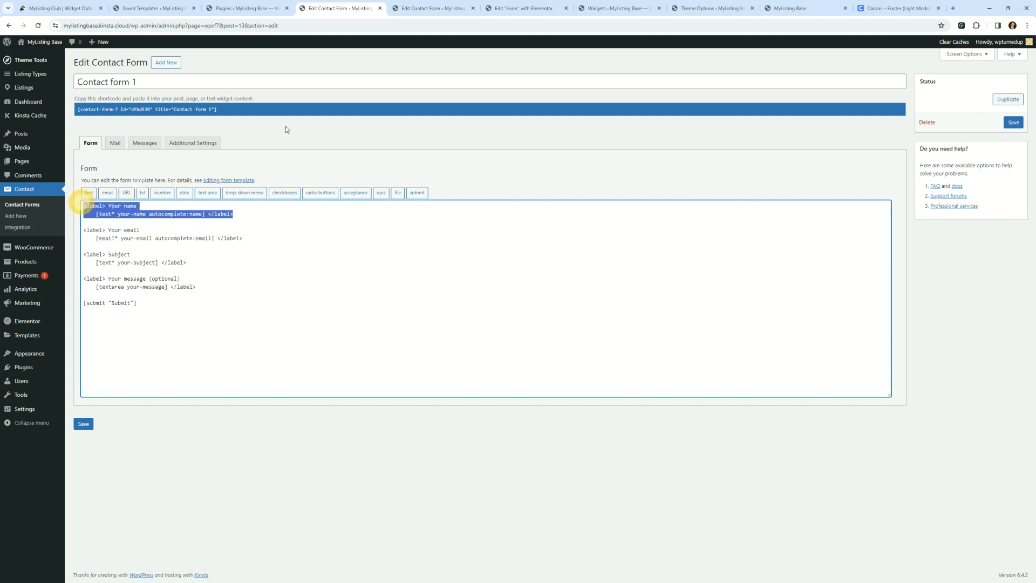
- Check which fields the Stay Informed form has in the Canvas demo footer, and return to the Contact form 1 editor
left_click(772, 8)
left_click(713, 8)
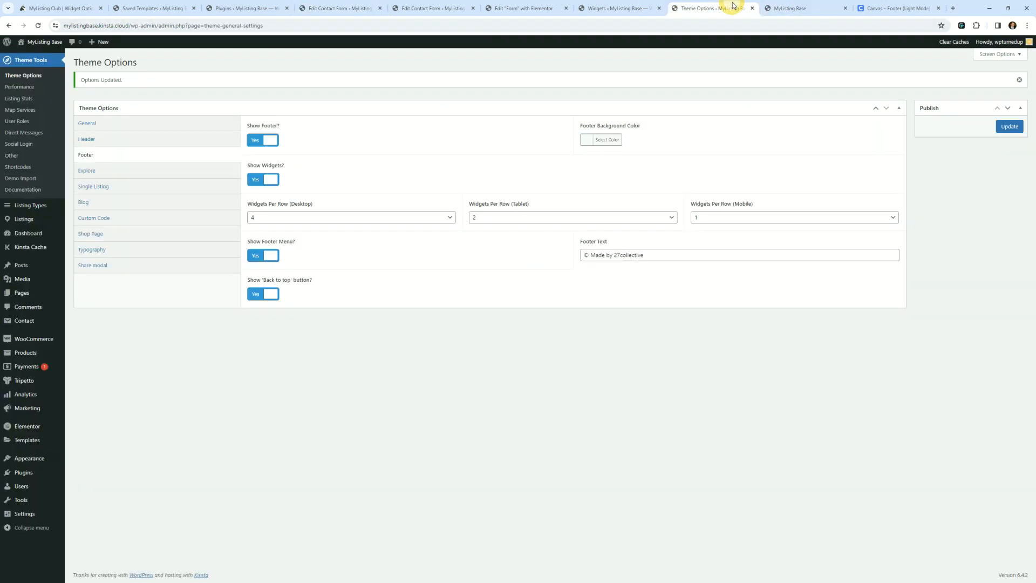
left_click(896, 8)
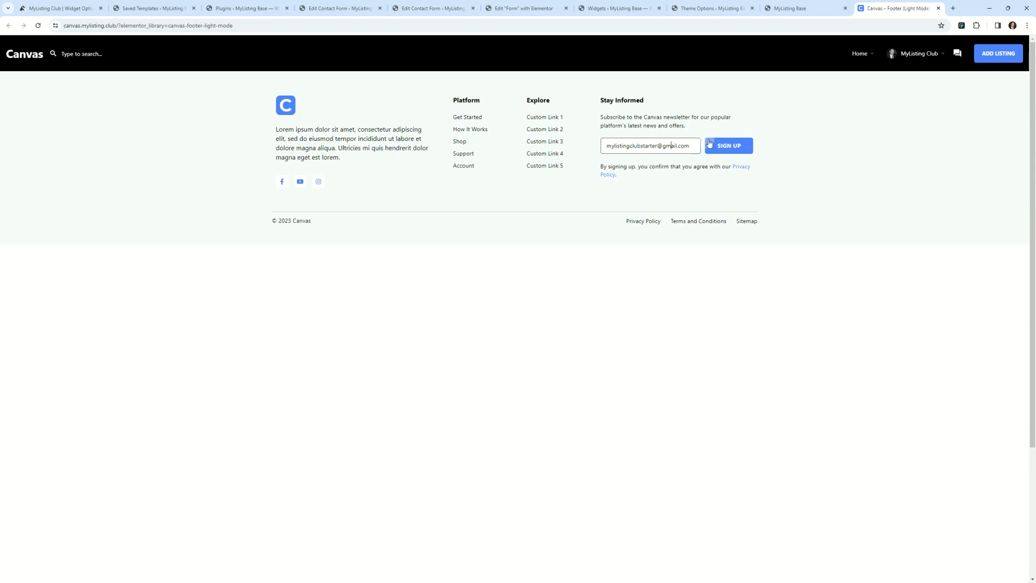
left_click(334, 8)
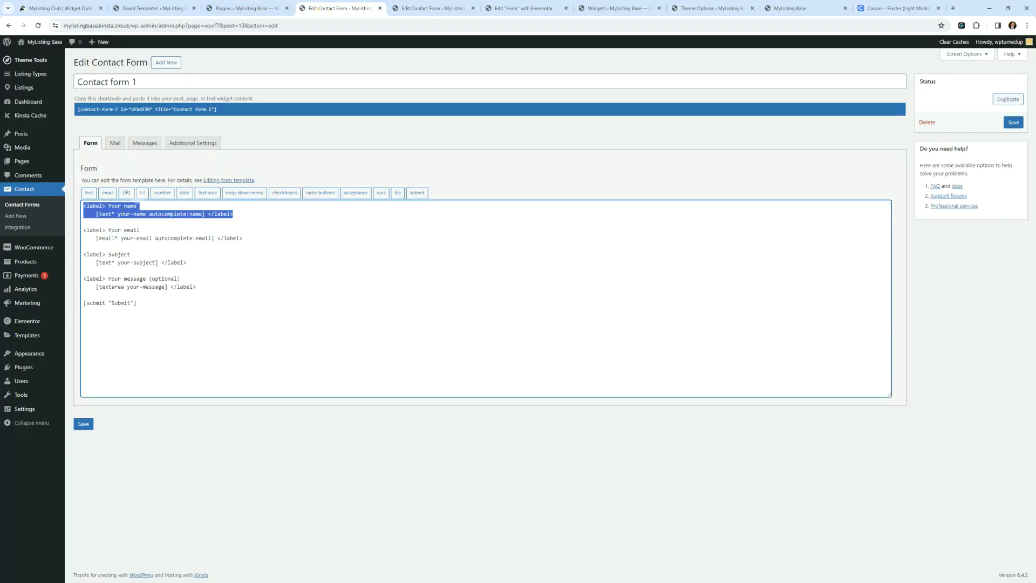
- Delete the Your name, Subject and Your message fields from Contact form 1's template, keeping only the Your email field and submit tag
left_click(140, 245)
left_click_drag(205, 218, 67, 206)
key("BackSpace")
key("Delete")
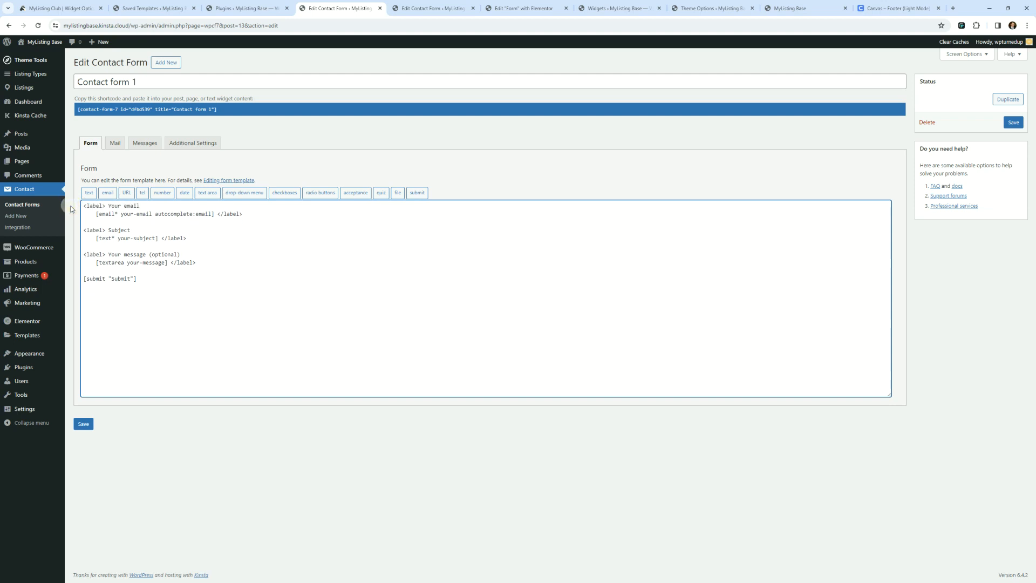
left_click_drag(209, 262, 68, 234)
key("BackSpace")
key("Delete")
key("Delete")
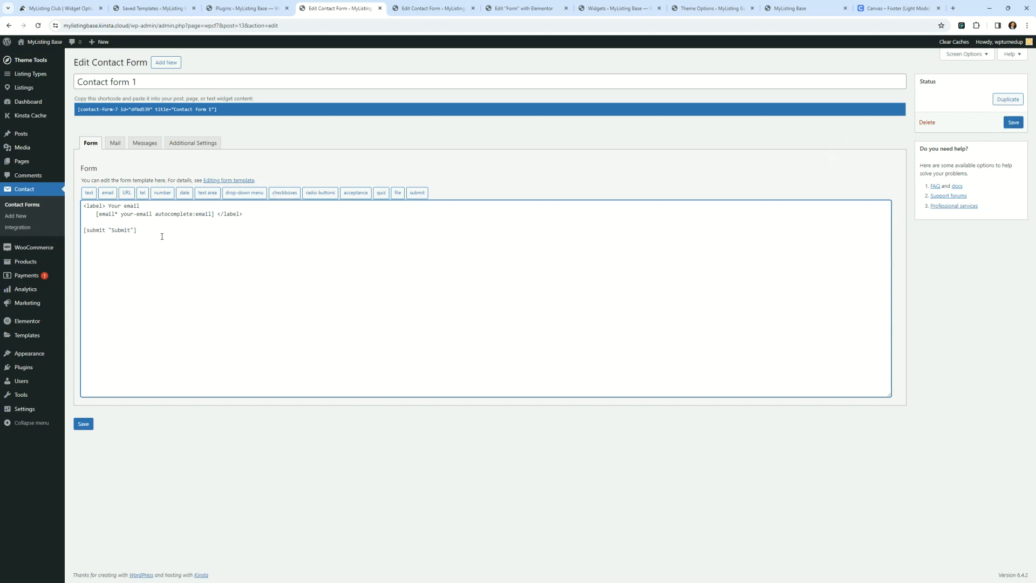
- Change the submit tag's label to "Sign Up" and save Contact form 1
double_click(119, 231)
type("S")
left_click(84, 424)
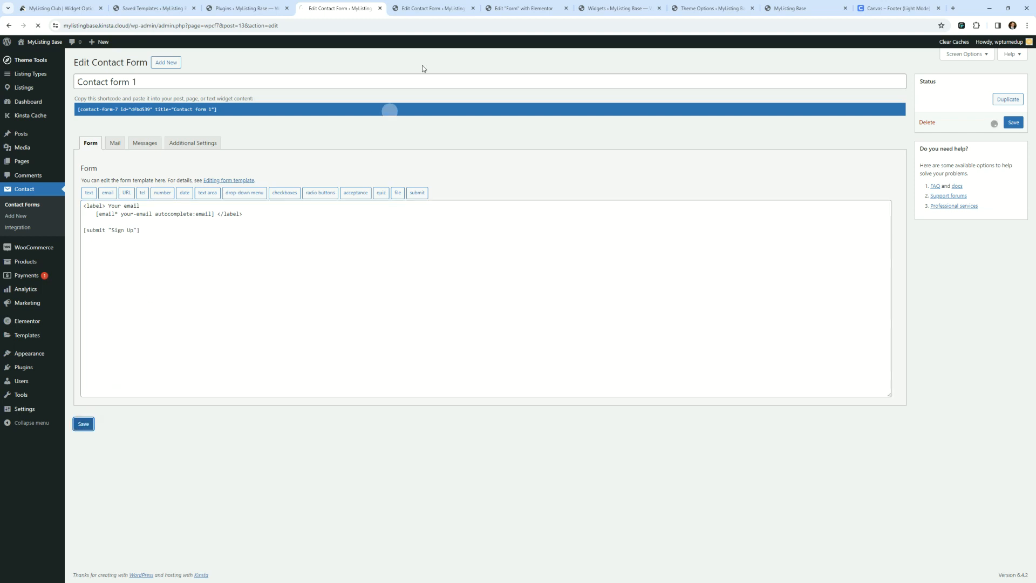
- Reload the MyListing Base home page and check the email sign-up form in the footer
left_click(716, 7)
left_click(781, 6)
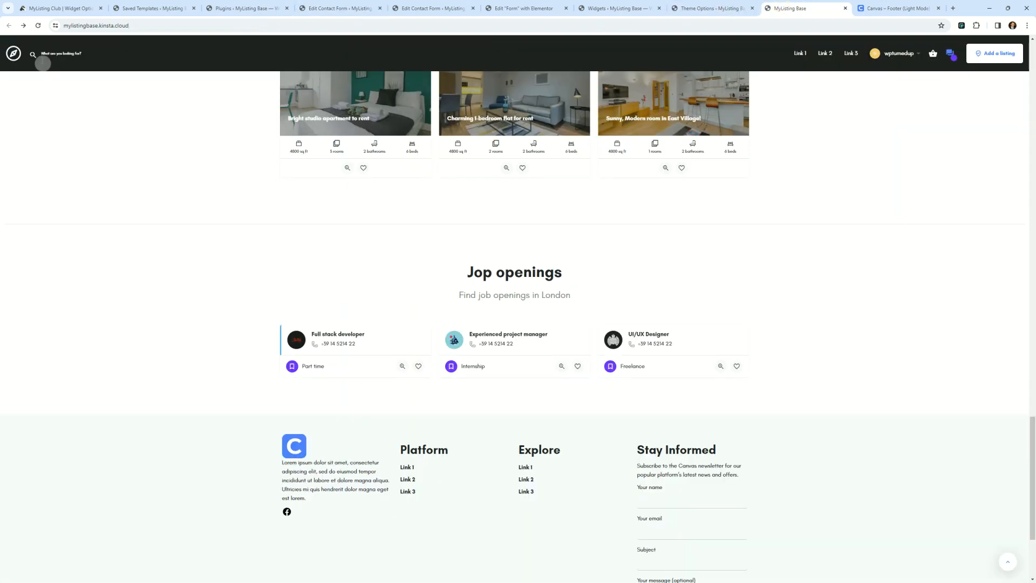
left_click(36, 13)
left_click(790, 8)
left_click(38, 26)
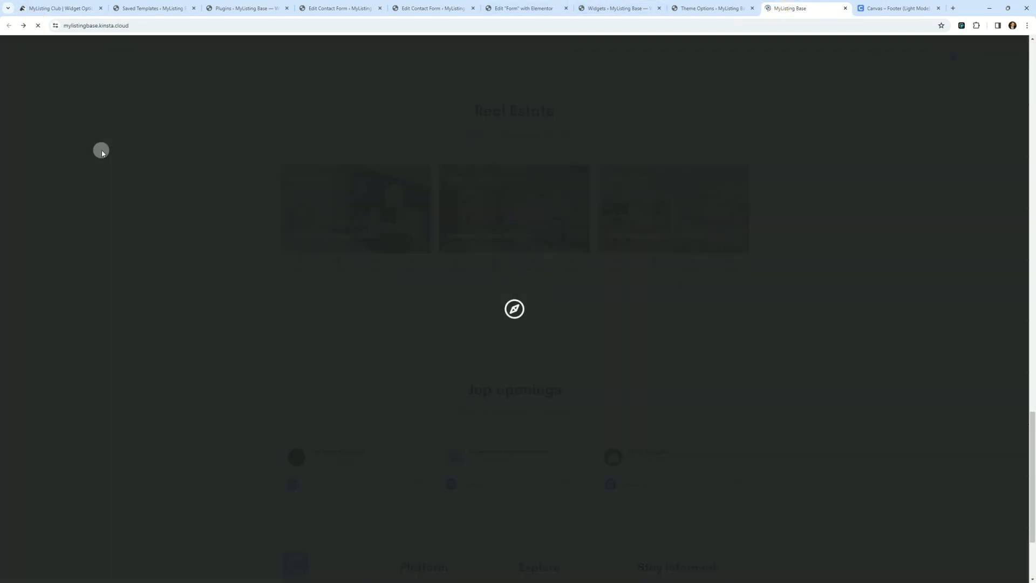
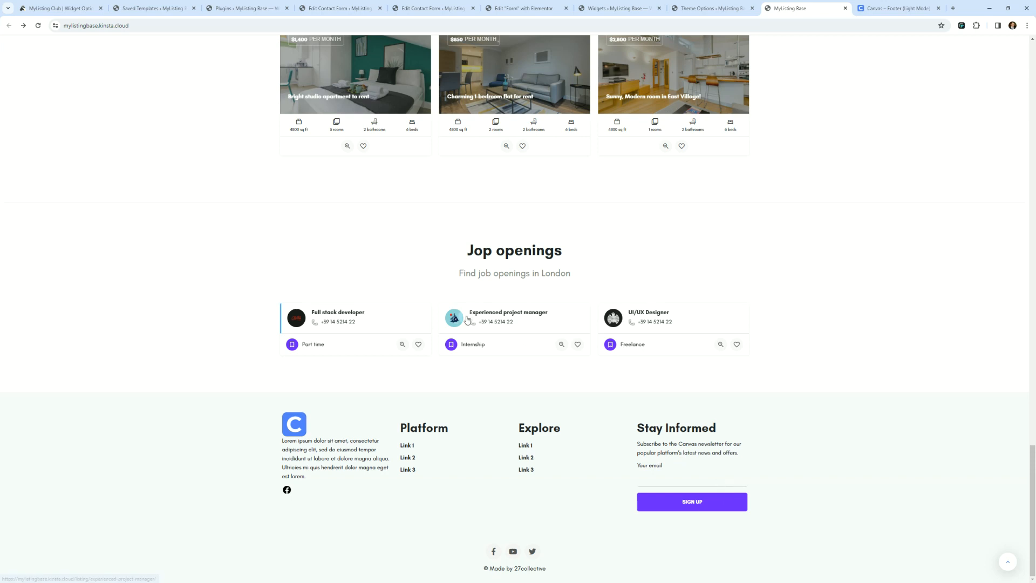
- Close the outdated duplicate Contact form 1 tab, and put the email tag on the same line as its Your email label in the other
left_click(424, 6)
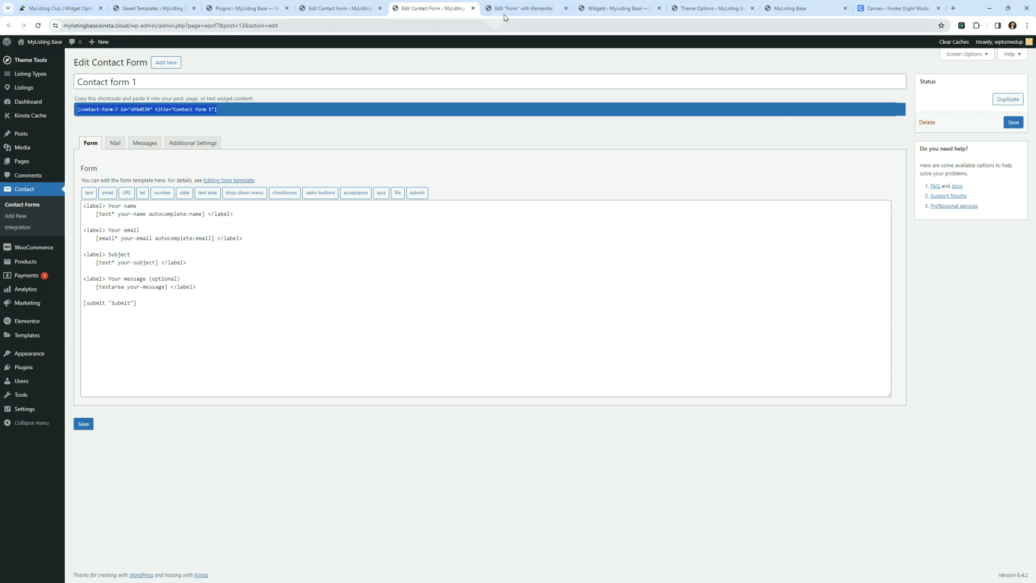
left_click(473, 8)
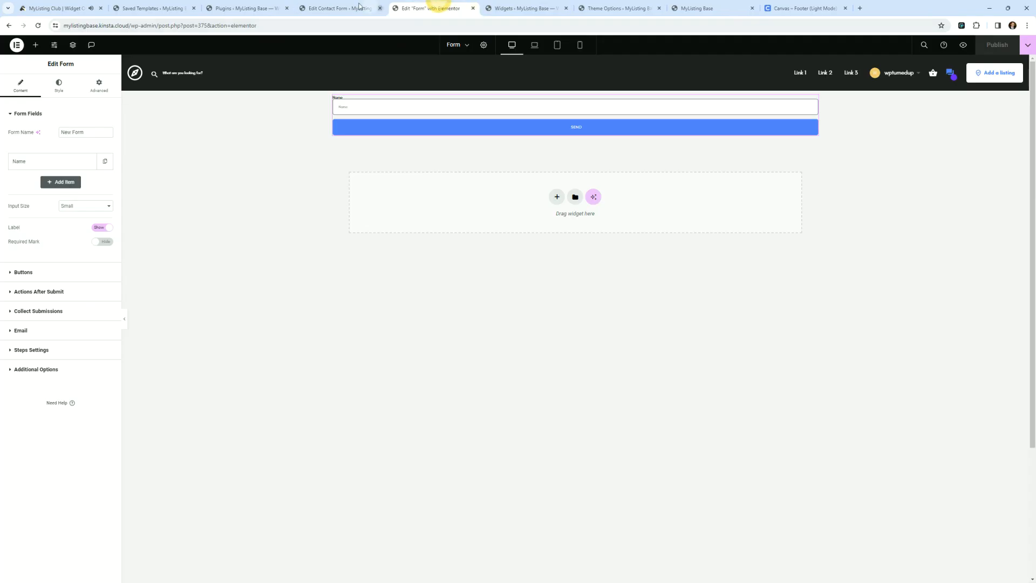
left_click(337, 8)
left_click(243, 238)
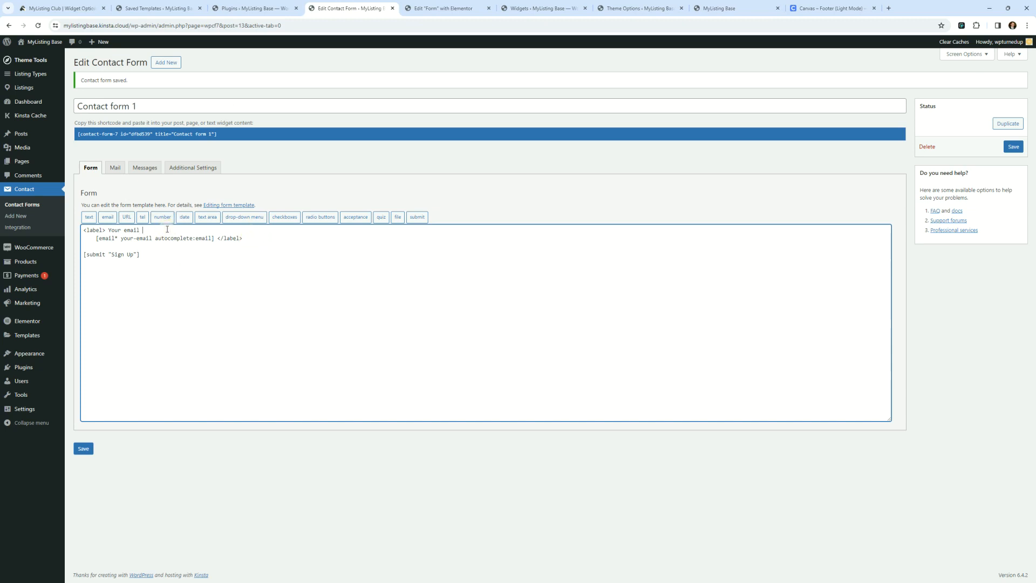
key("Delete")
key("Delete")
key("Delete")
key("Delete")
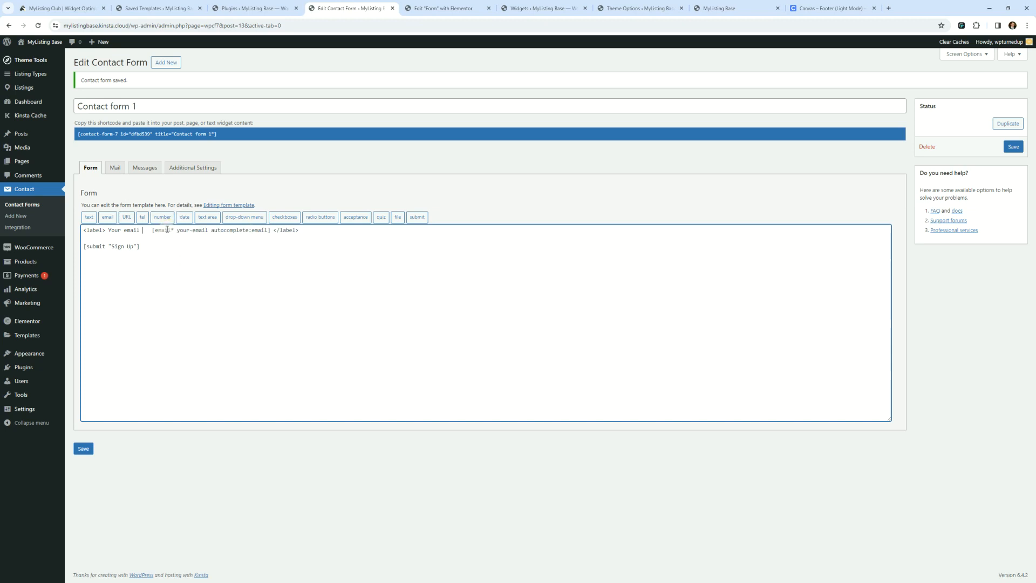
key("Delete")
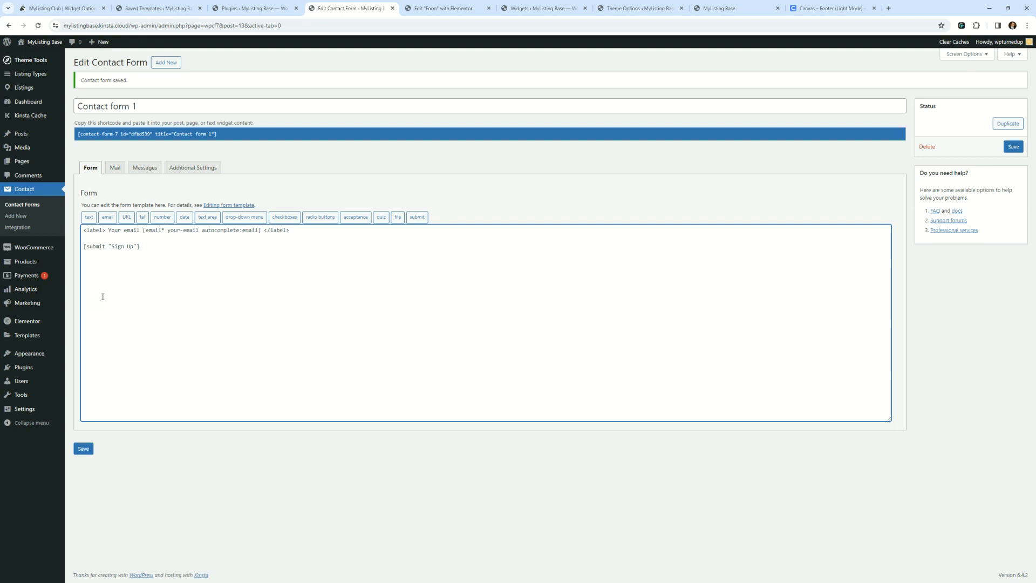
- Move the [submit "Sign Up"] tag directly below the email label line without a blank line between them, and save the form
left_click_drag(147, 257, 75, 244)
key("ctrl+c")
key("Delete")
left_click(342, 228)
key("ctrl+v")
left_click(89, 452)
key("ctrl+v")
left_click_drag(139, 257, 67, 248)
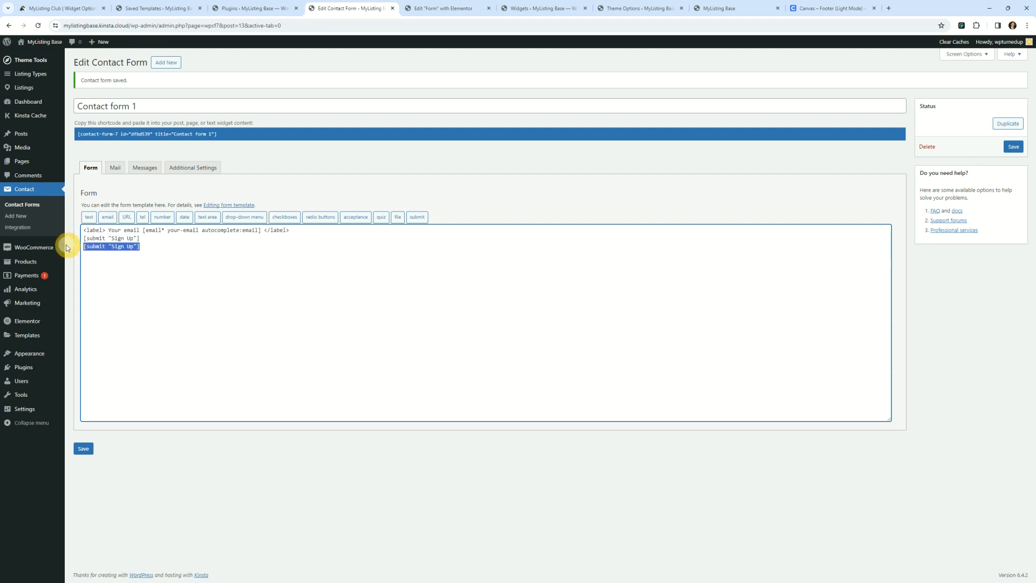
key("BackSpace")
left_click(1008, 147)
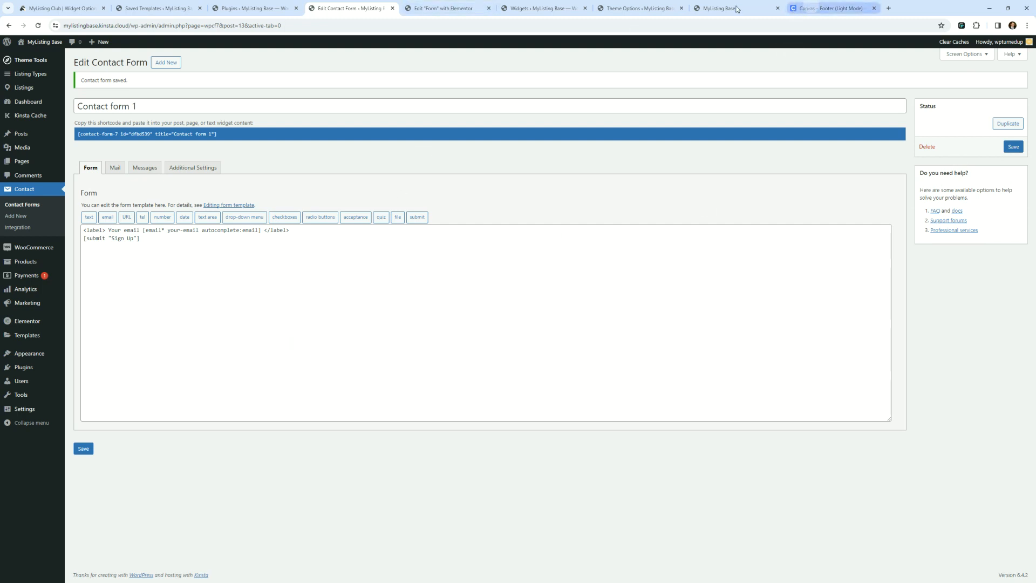
left_click(85, 449)
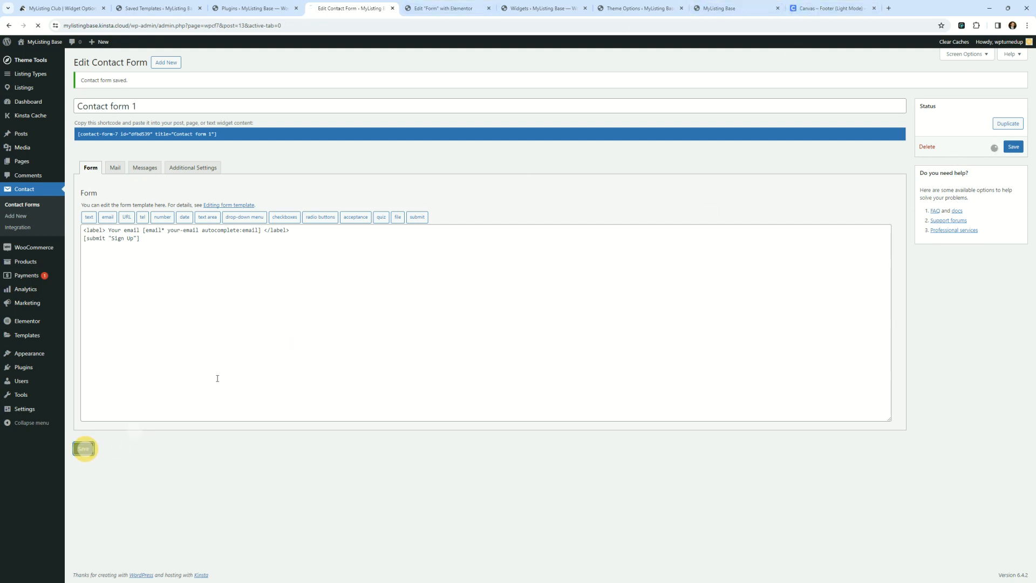
- Reload the home page and compare its Stay Informed form with the one in the Canvas demo footer
left_click(814, 5)
key("ctrl+Page_Up")
left_click(38, 26)
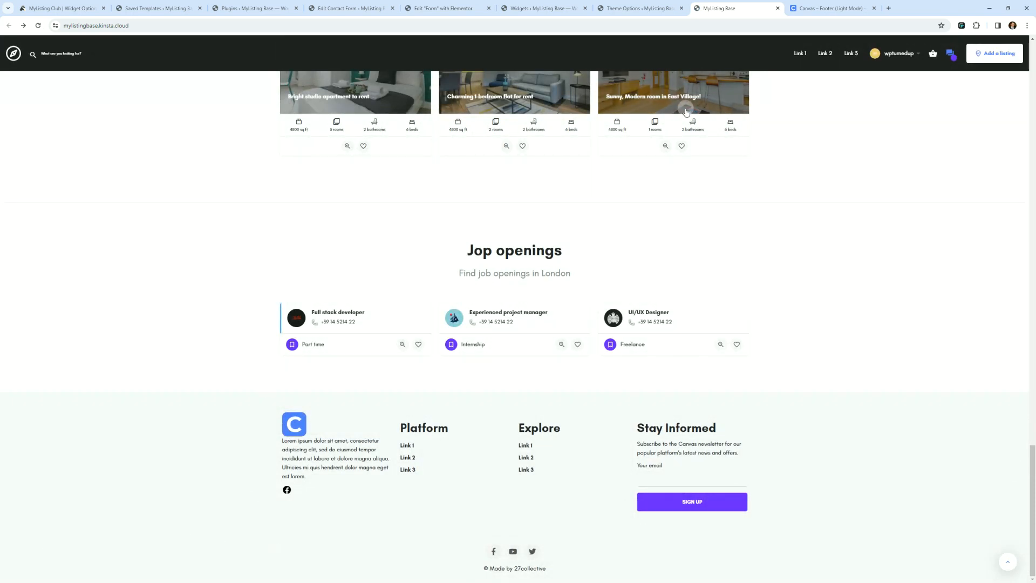
left_click(821, 8)
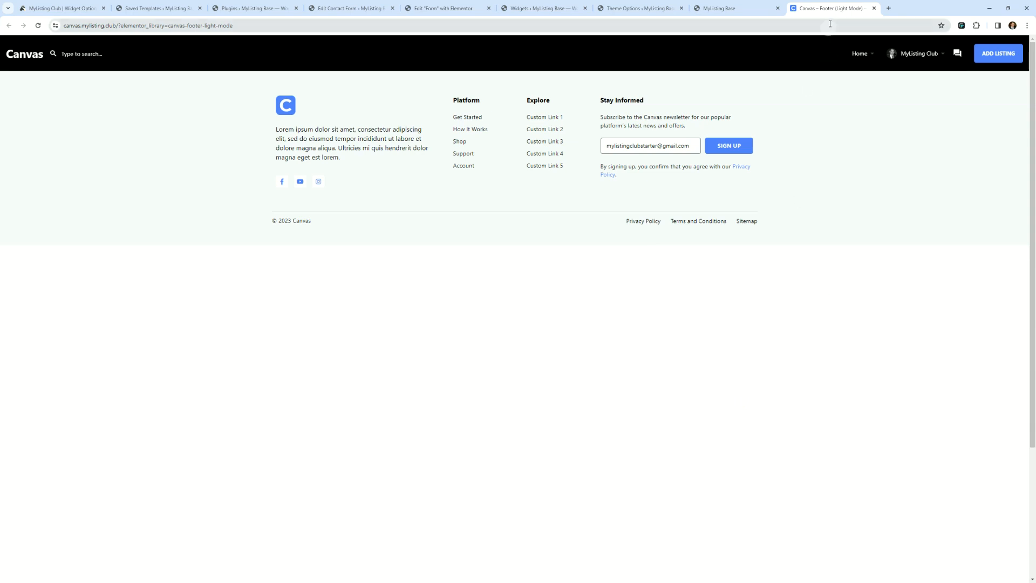
left_click(778, 447)
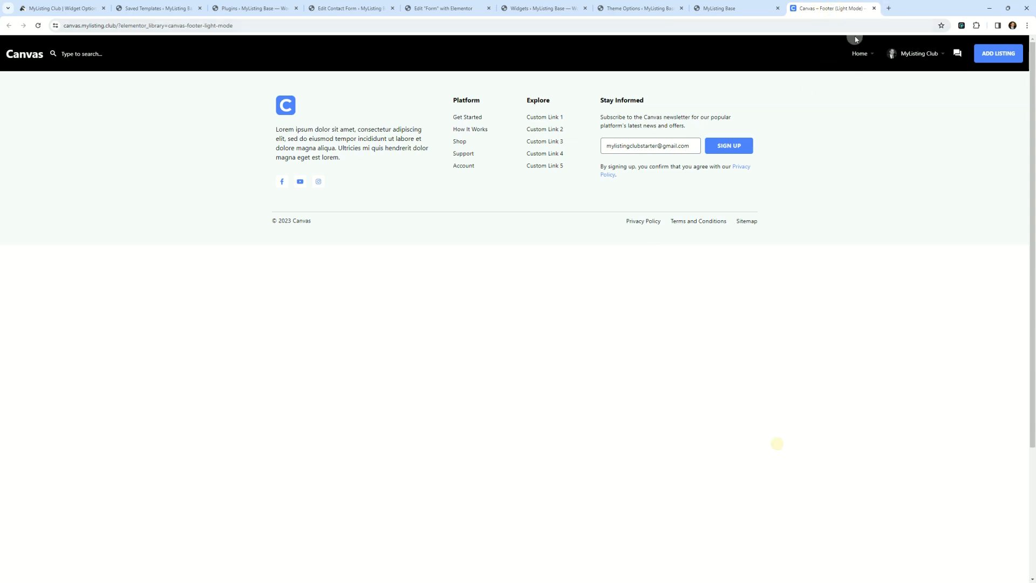
left_click(728, 10)
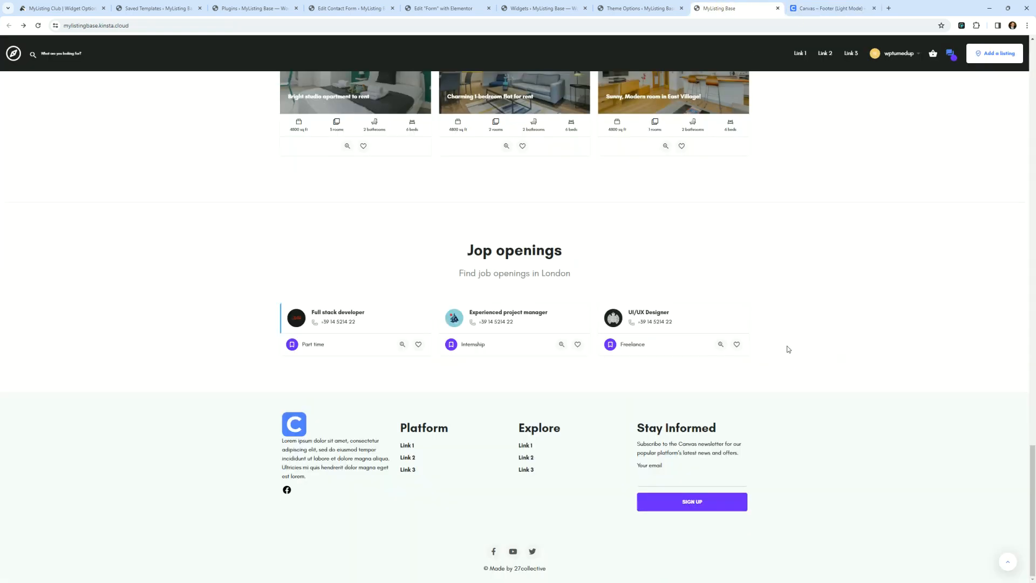
- Add an empty paragraph block below the contact form inside the Stay Informed group of the Footer widget area
scroll(849, 366, "up", 4)
left_click(637, 9)
left_click(545, 8)
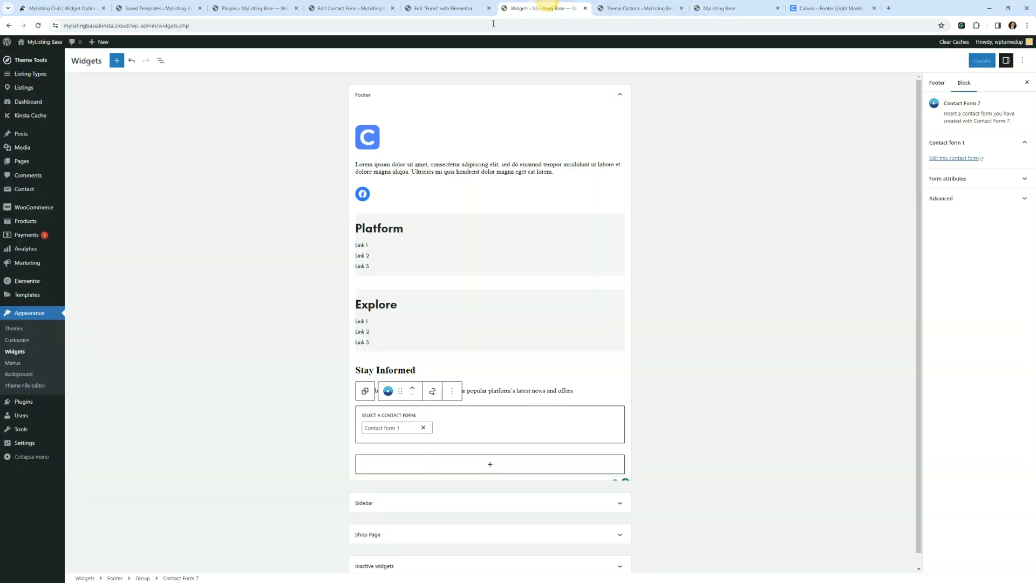
left_click(696, 342)
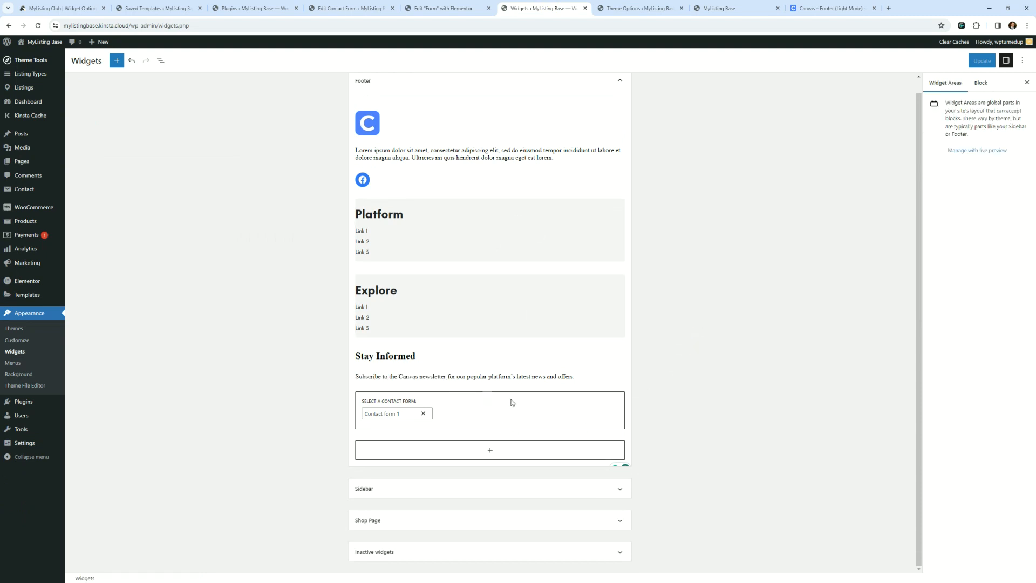
left_click(362, 354)
left_click(364, 335)
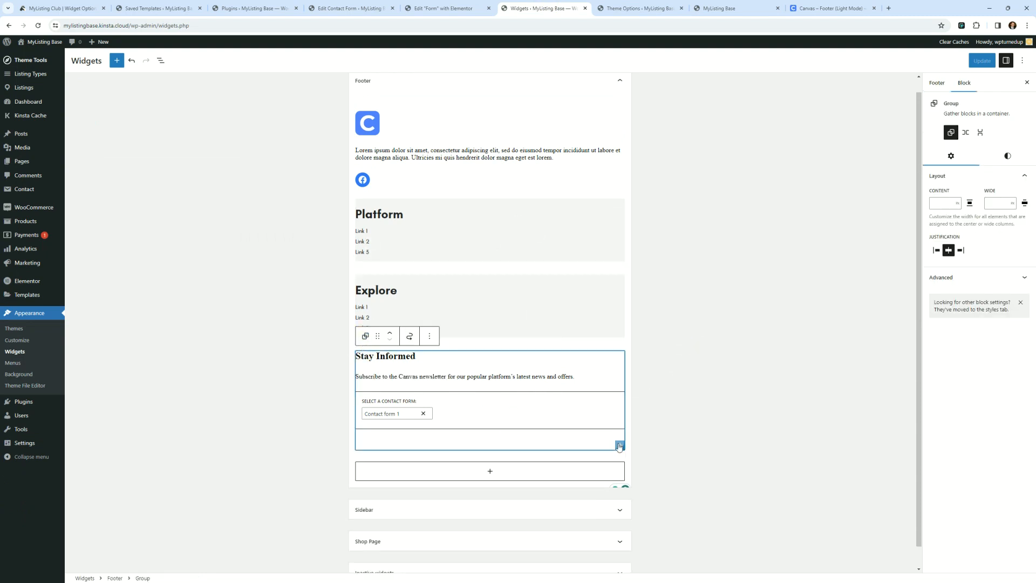
left_click(620, 445)
left_click(686, 507)
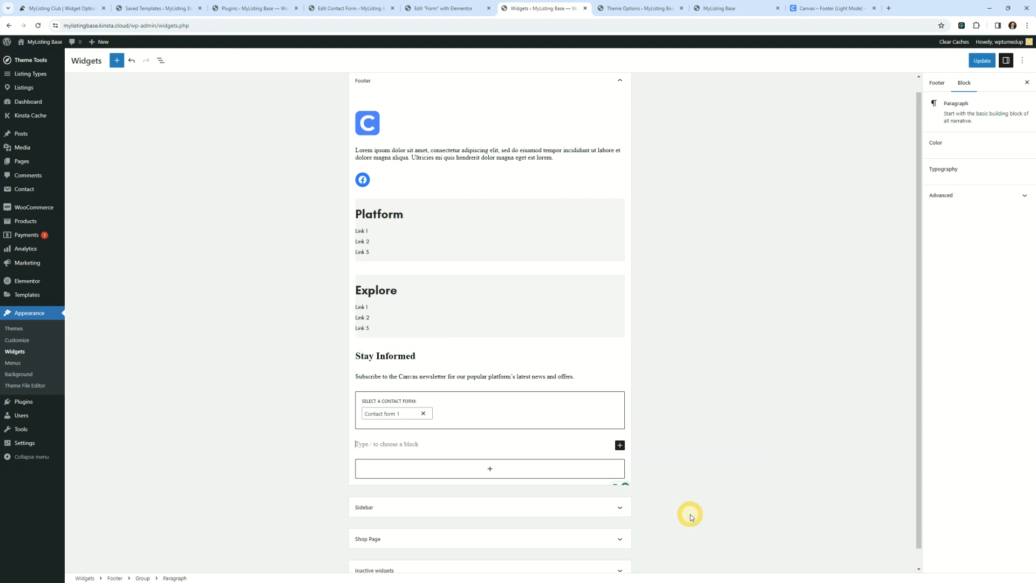
- Paste the Canvas demo's sentence "By signing up, you confirm that you agree with our Privacy Policy." into the new paragraph, closing the Elementor form tab
left_click(826, 8)
triple_click(660, 167)
right_click(657, 166)
left_click(674, 176)
left_click(454, 6)
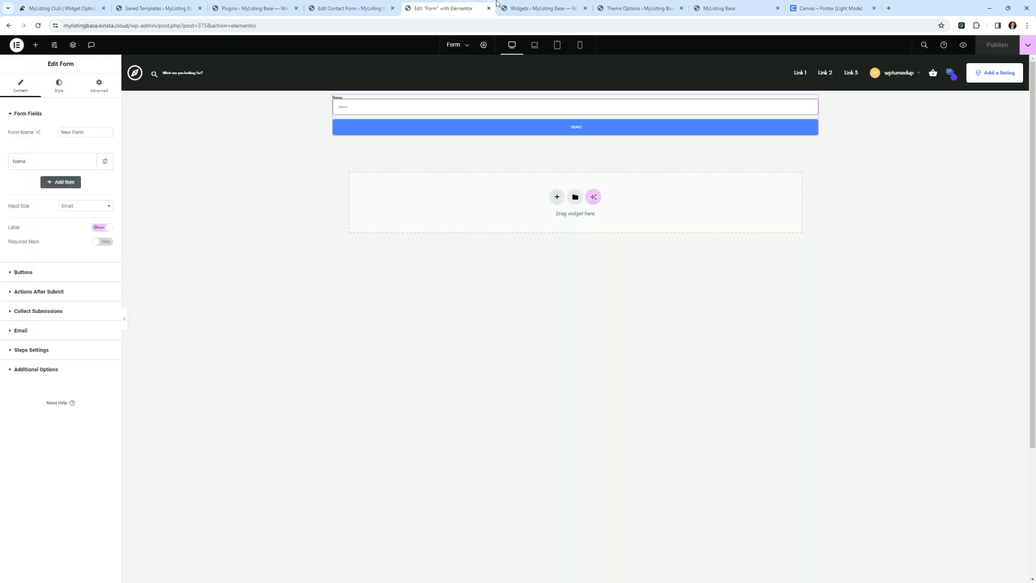
left_click(490, 9)
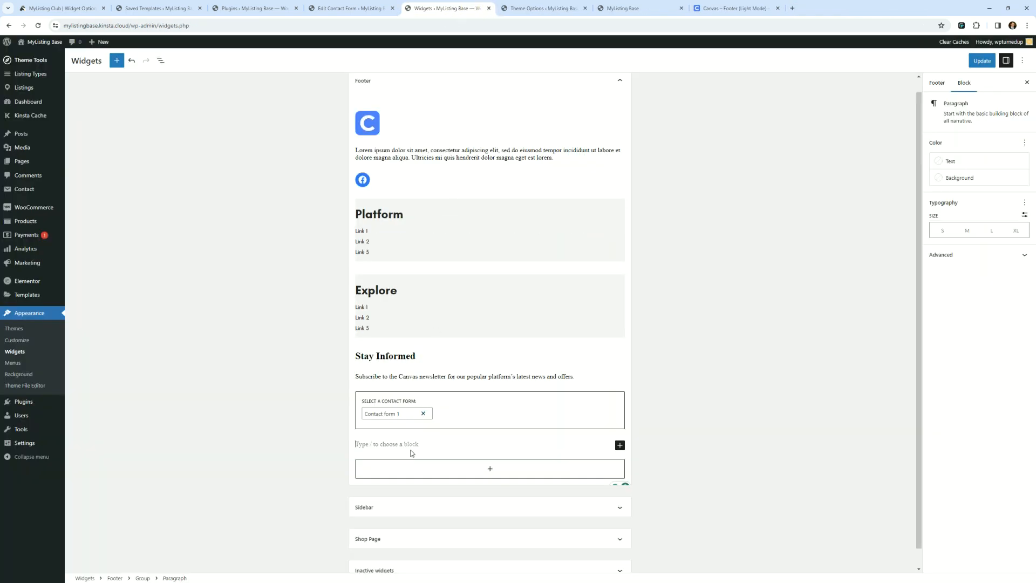
key("ctrl+v")
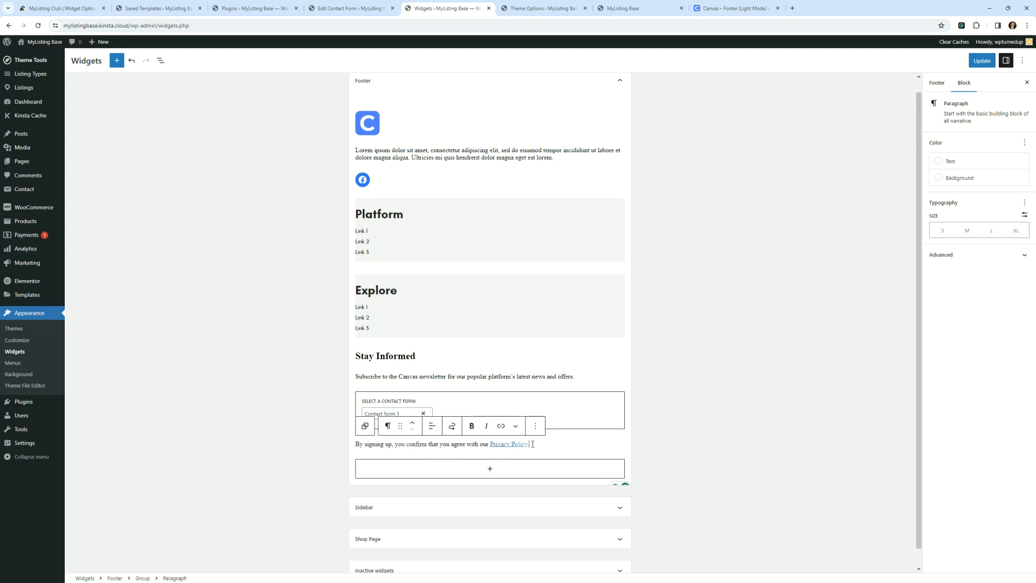
left_click(509, 444)
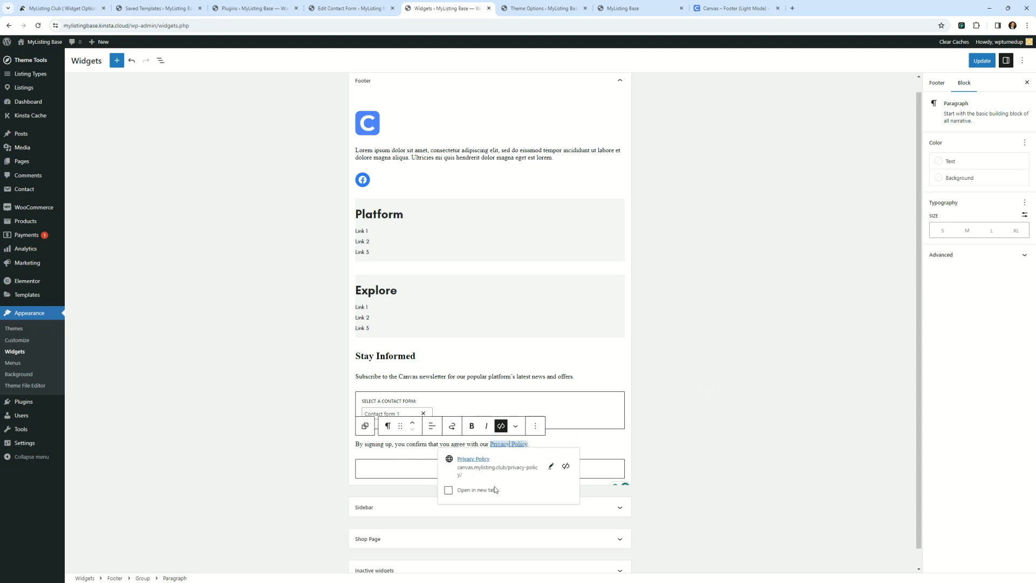
left_click(685, 406)
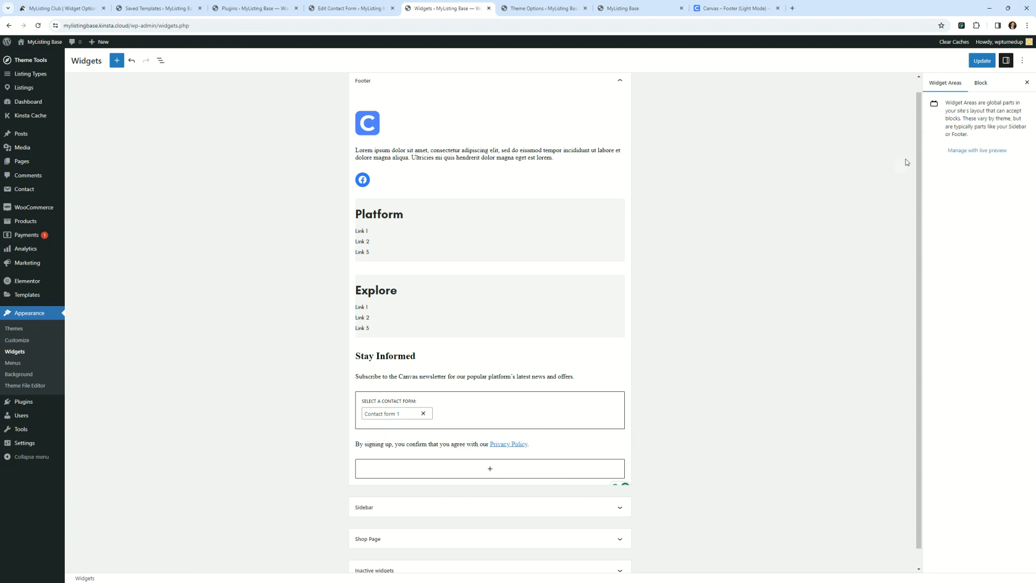
- Reload the MyListing Base home page and compare the privacy text under its sign-up form with the Canvas demo footer
left_click(643, 7)
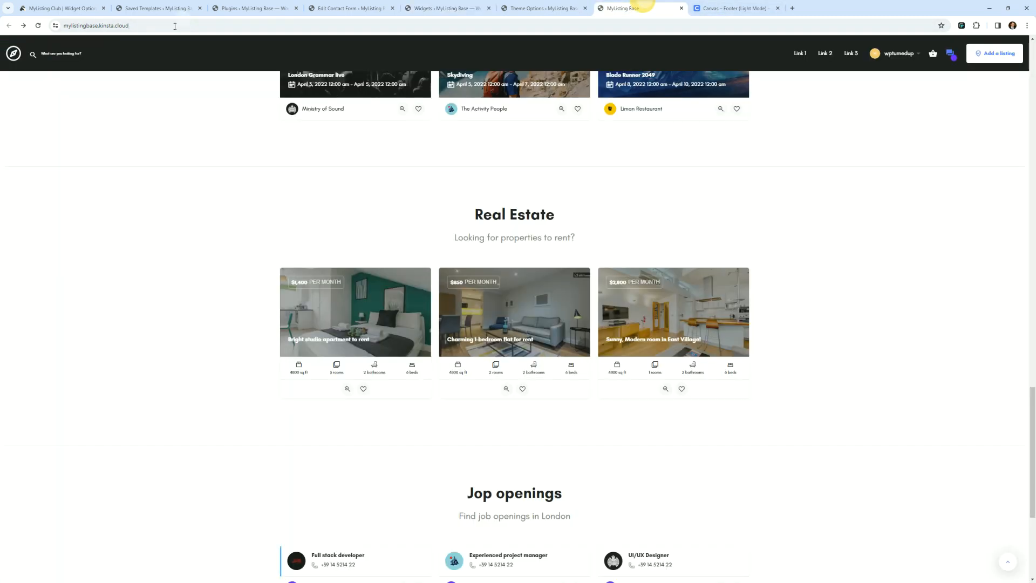
left_click(39, 26)
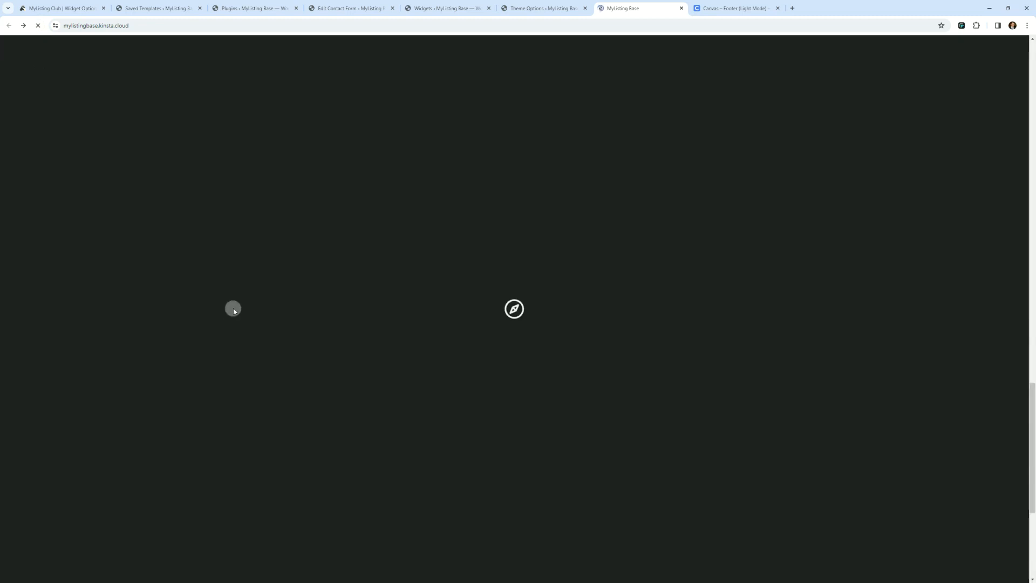
scroll(206, 275, "down", 5)
left_click(661, 467)
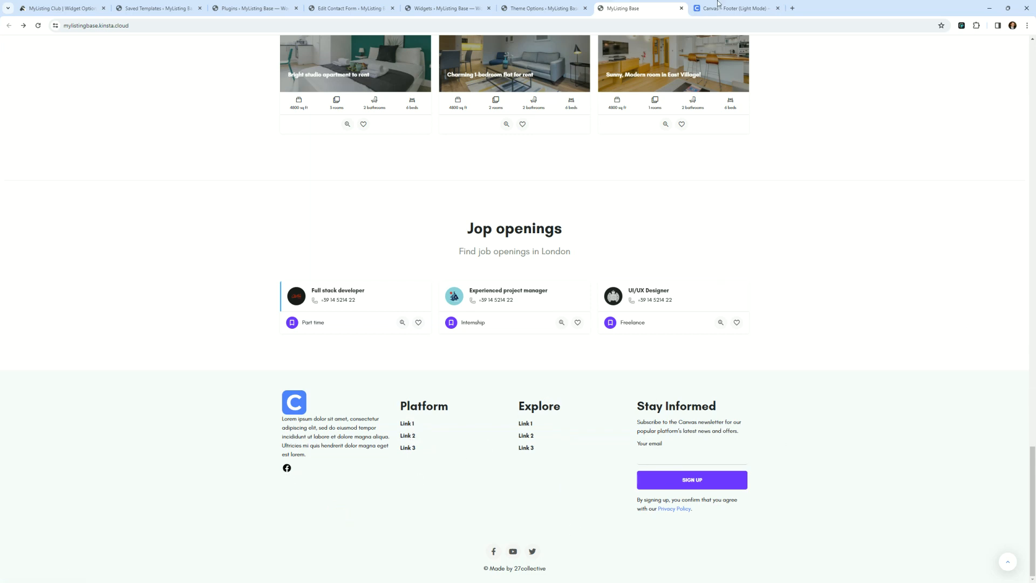
left_click(751, 9)
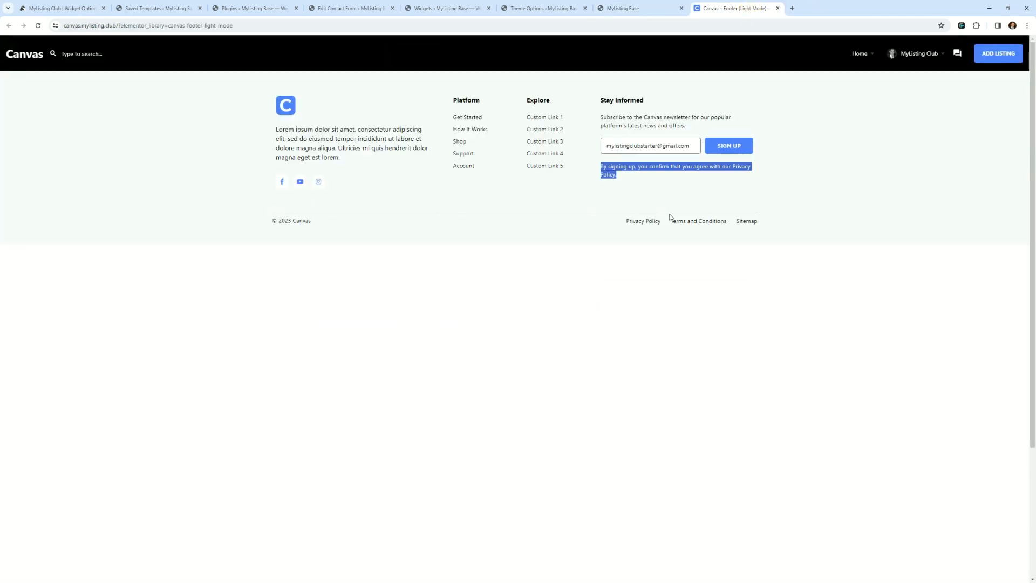
left_click(595, 364)
- Insert a Separator block after the Stay Informed group at the end of the Footer widget area
left_click(429, 8)
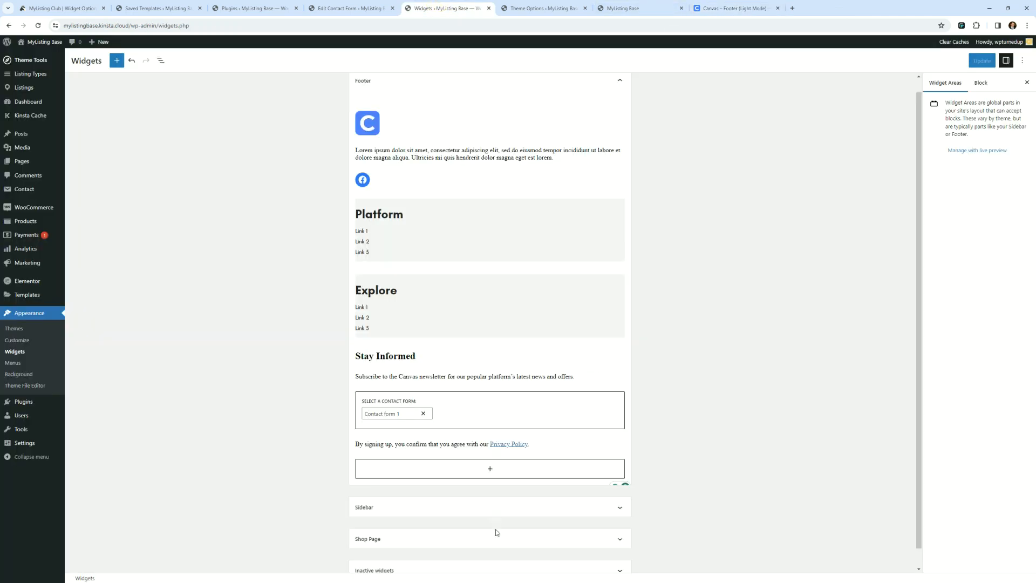
scroll(488, 386, "down", 1)
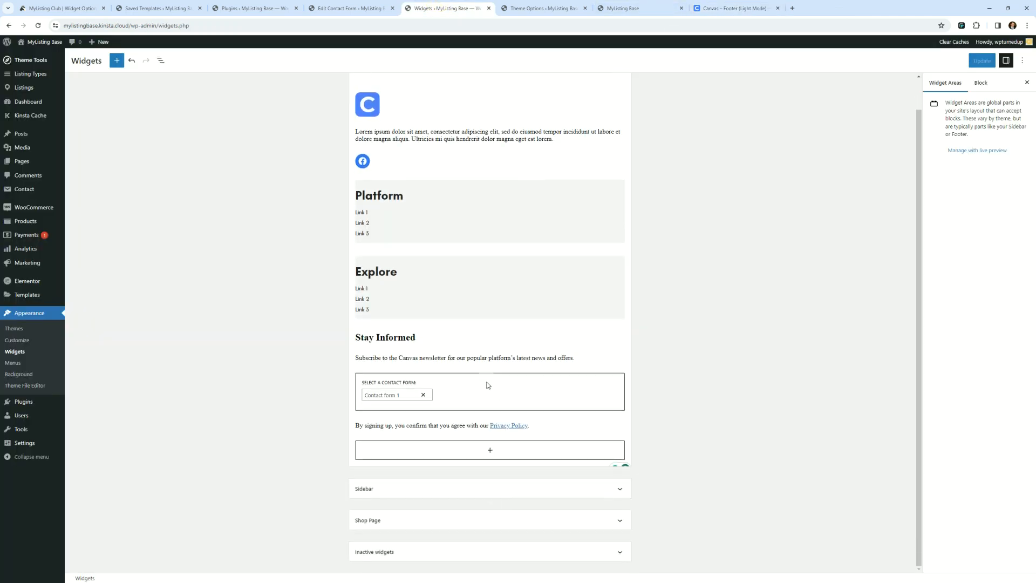
left_click(497, 458)
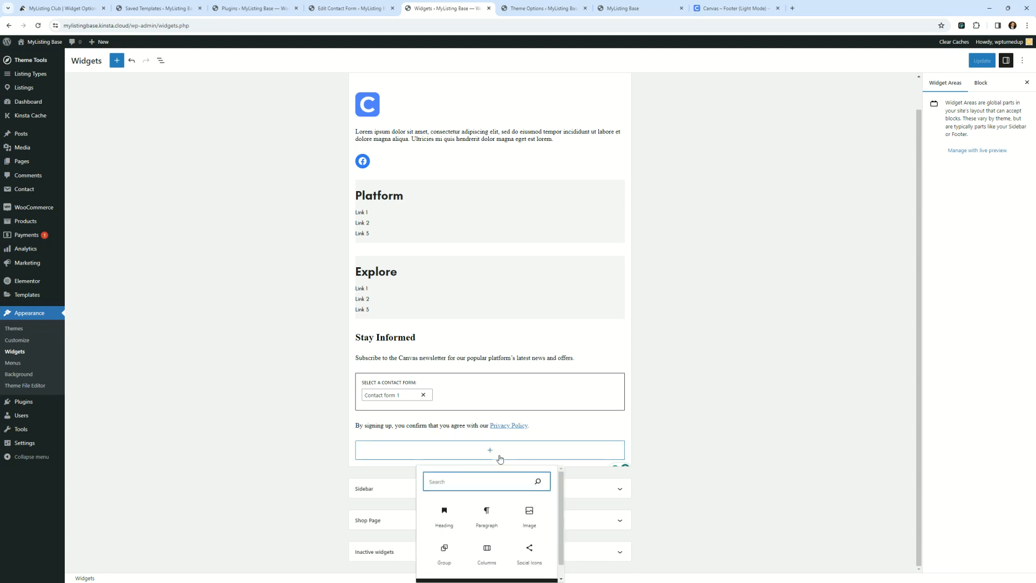
type("div")
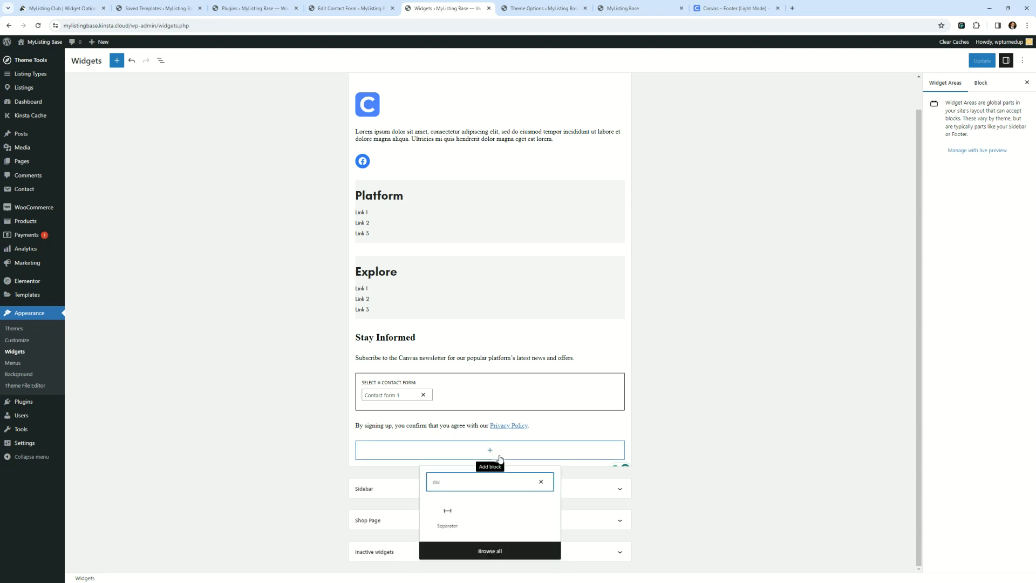
left_click(447, 515)
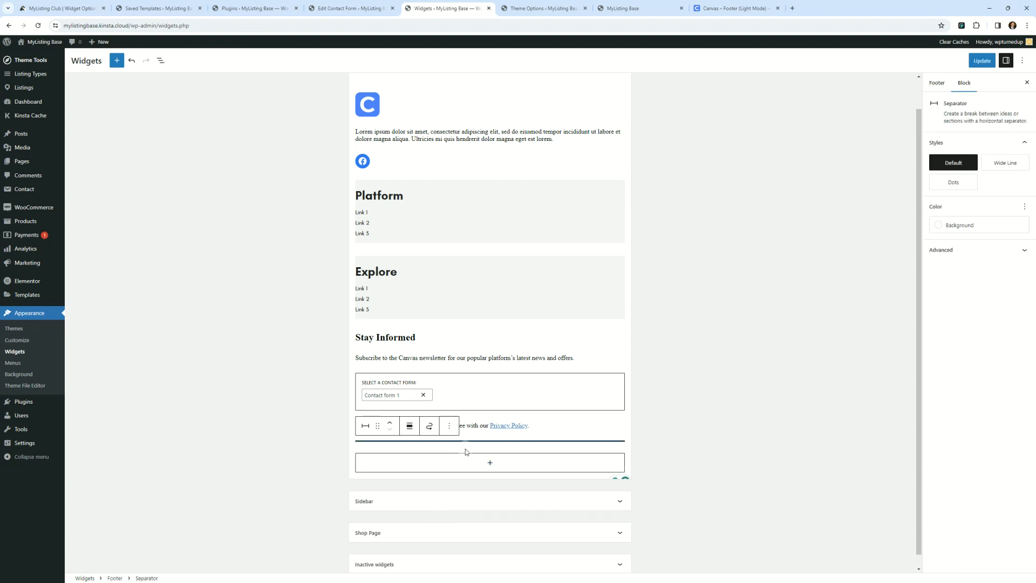
- Set the separator's background color to Cyan bluish gray and save the widgets
left_click(987, 225)
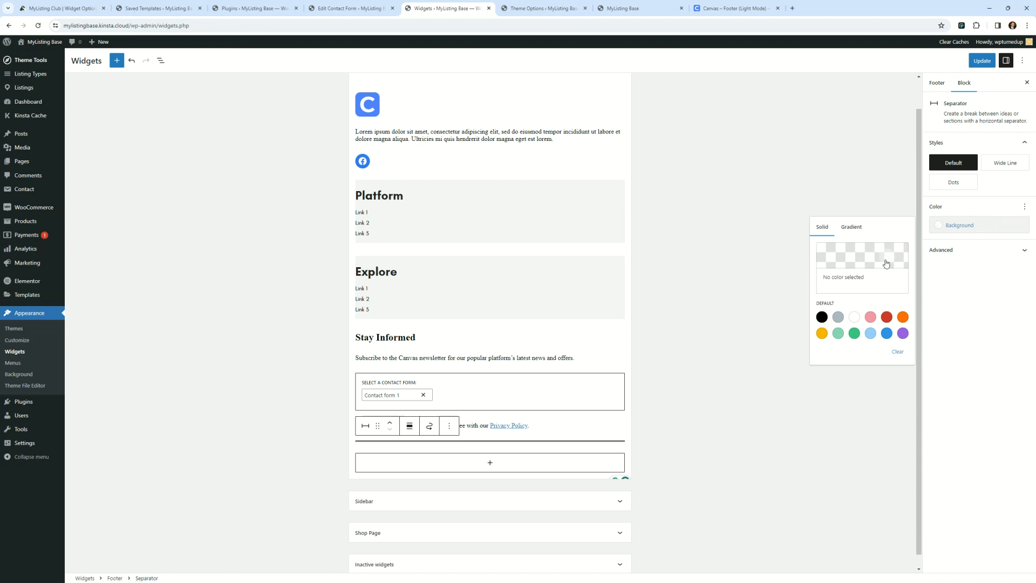
left_click(839, 319)
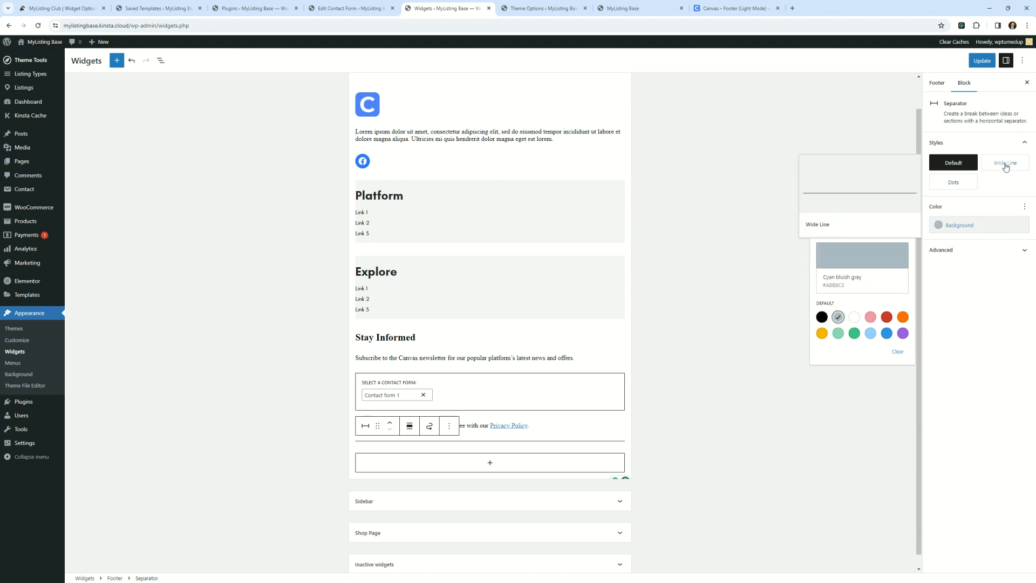
left_click(983, 61)
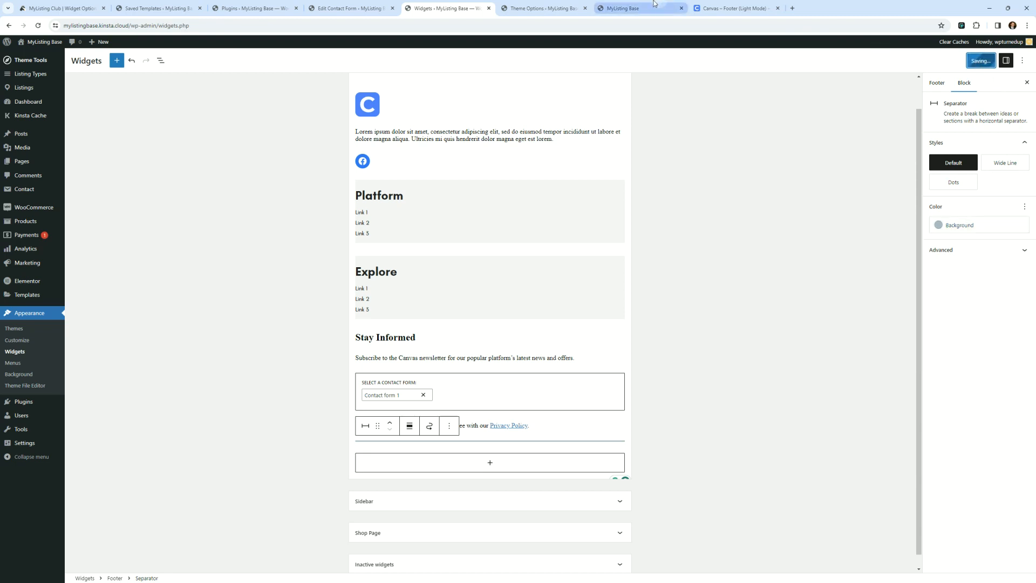
- Reload the home page and compare the footer's separator with the dividing line in the Canvas demo footer
left_click(626, 8)
left_click(39, 27)
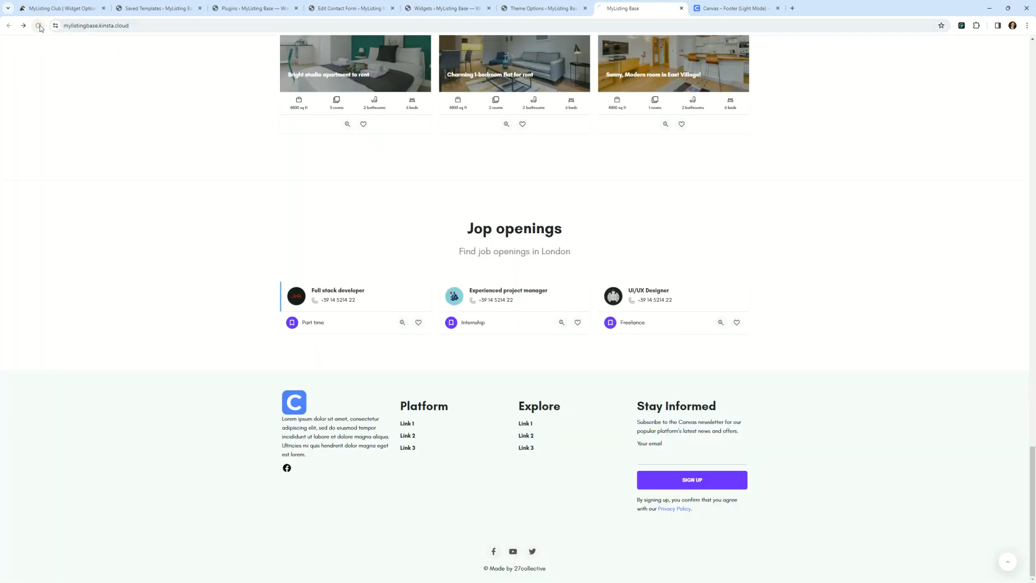
scroll(321, 310, "down", 1)
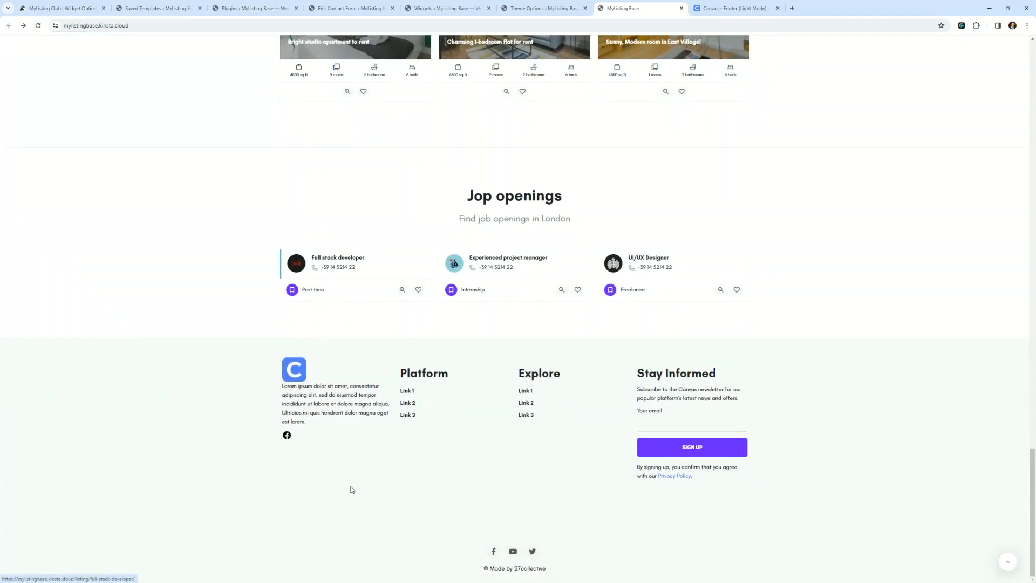
left_click(731, 8)
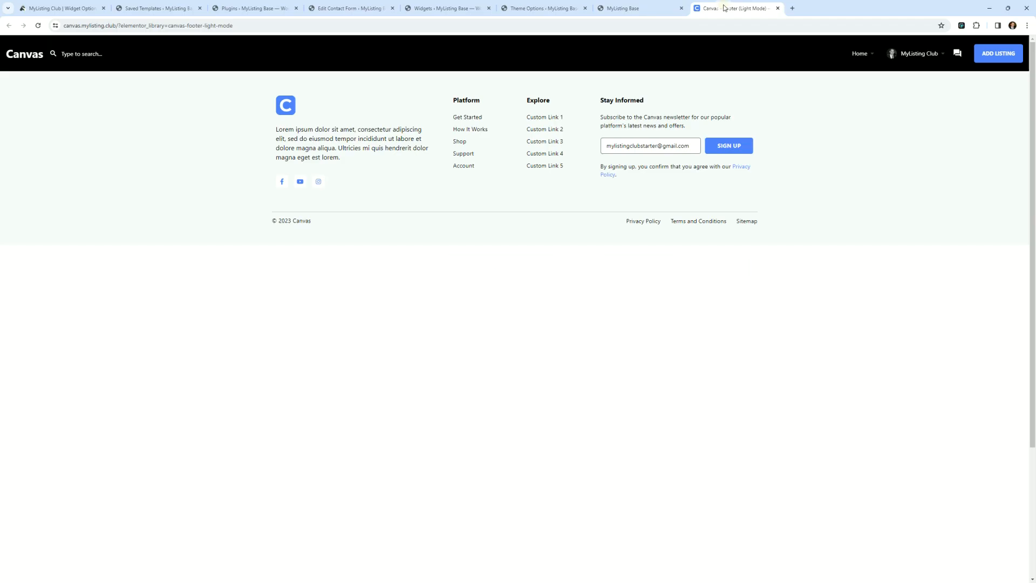
left_click(629, 9)
- Change the footer separator's background color to Black and save the widgets
left_click(539, 8)
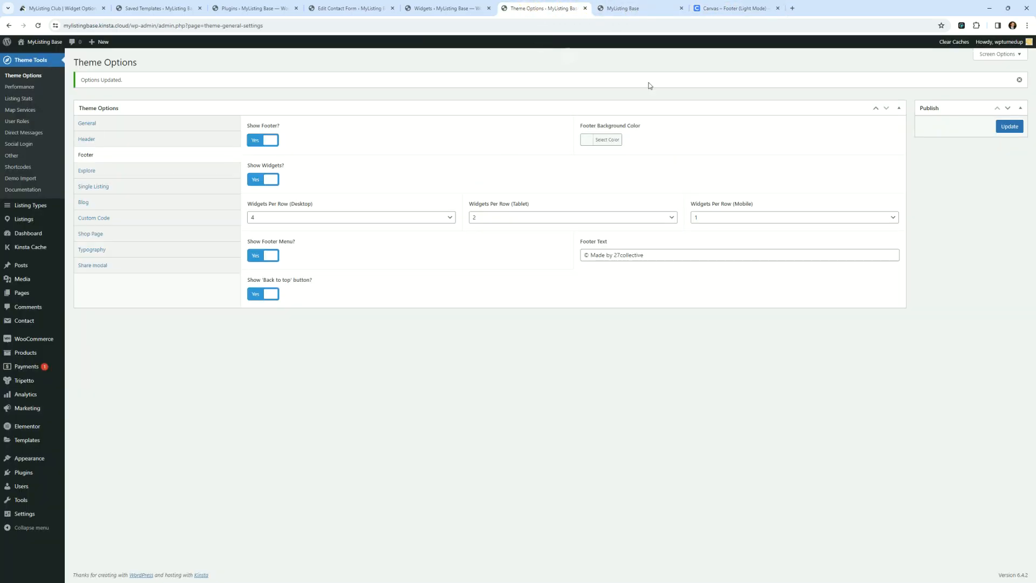
left_click(473, 6)
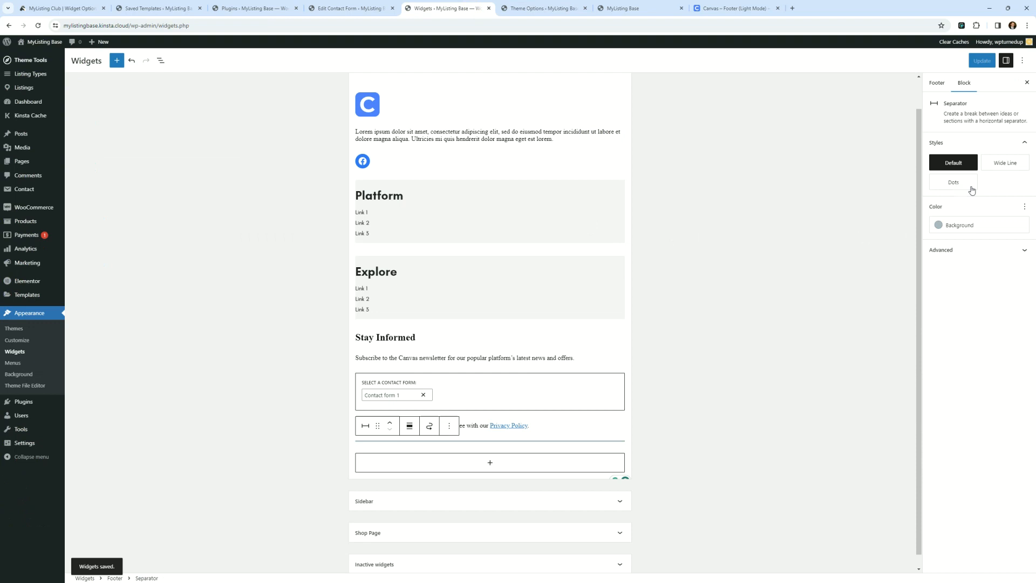
left_click(960, 223)
left_click(822, 317)
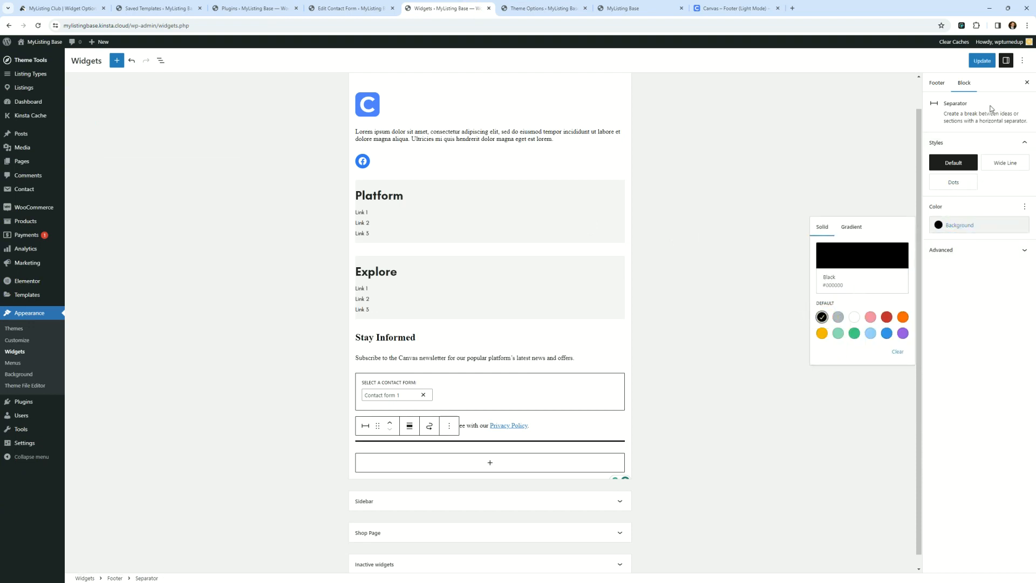
left_click(983, 60)
- Reload the home page and check how the black separator displays in the footer
left_click(630, 9)
left_click(38, 25)
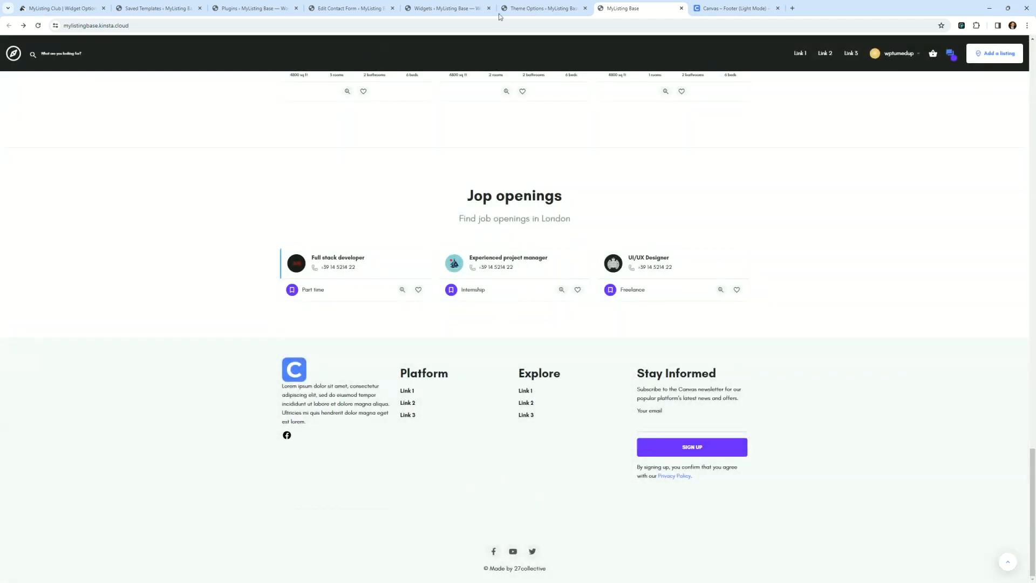
left_click(540, 8)
- Switch the footer separator to the Wide Line style and save the widgets
left_click(448, 8)
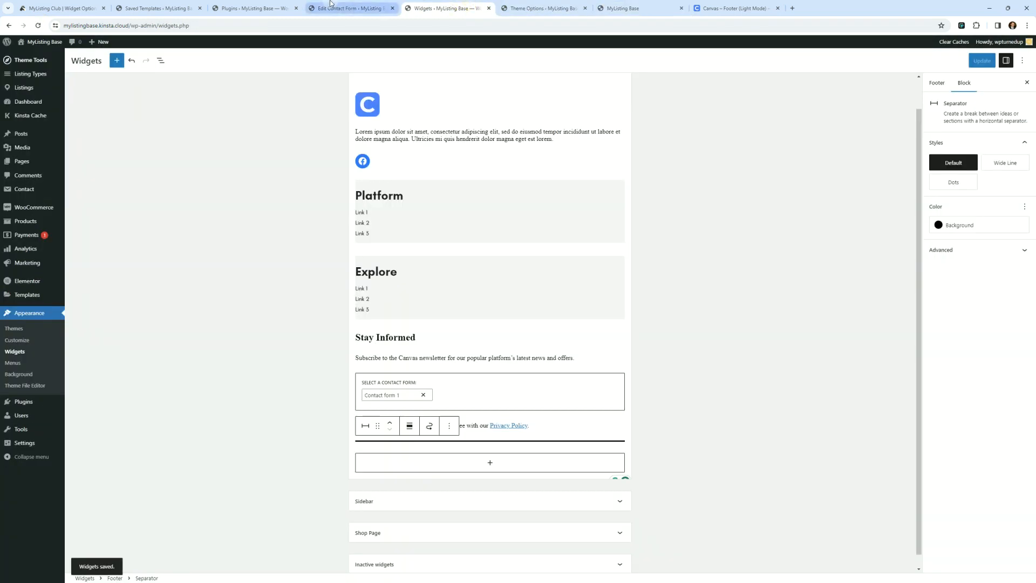
left_click(488, 447)
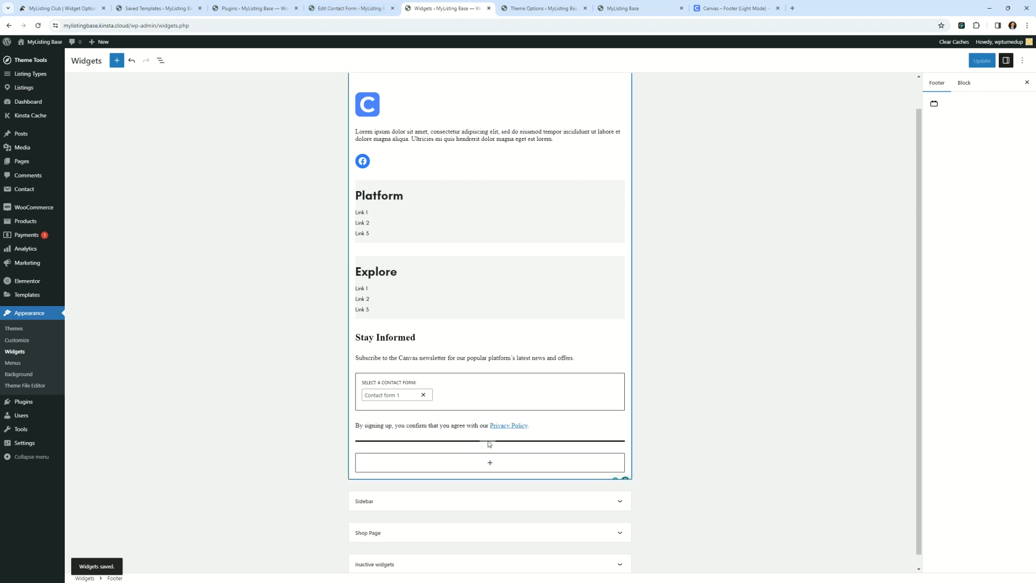
left_click(490, 442)
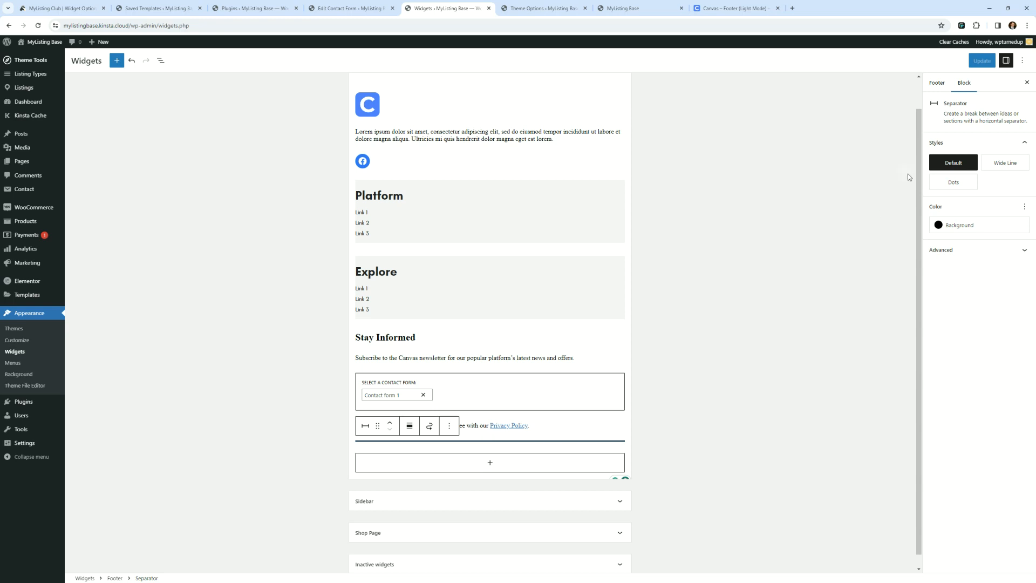
left_click(1005, 163)
left_click(982, 61)
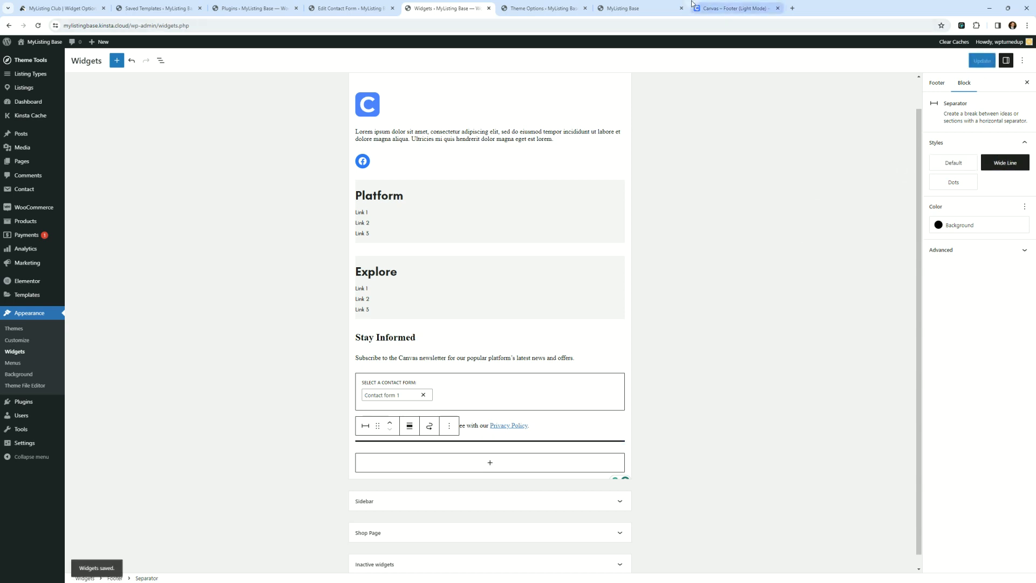
- Reload the home page and check how the Wide Line separator displays in the footer
left_click(648, 8)
left_click(38, 25)
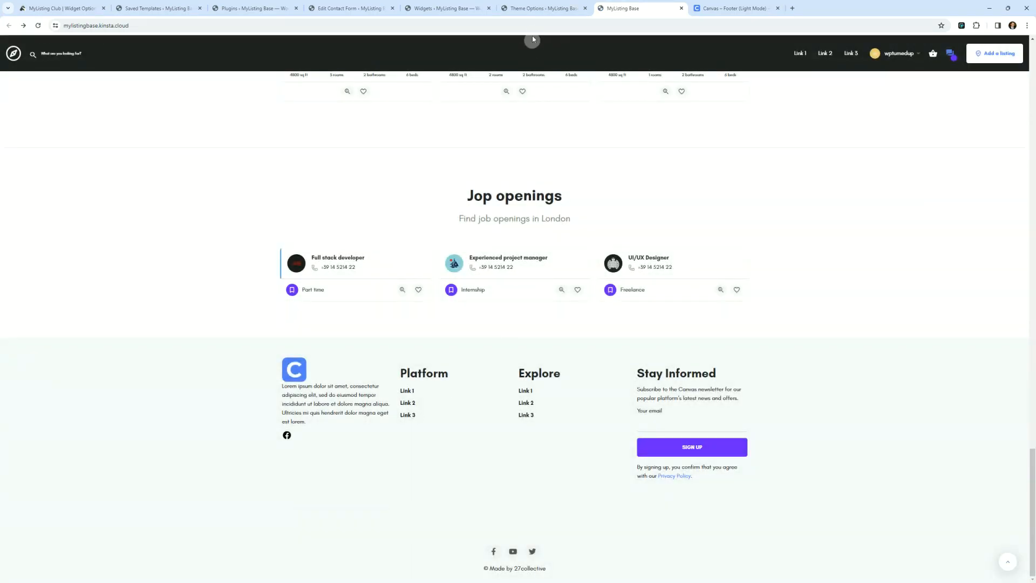
left_click(528, 8)
left_click(432, 7)
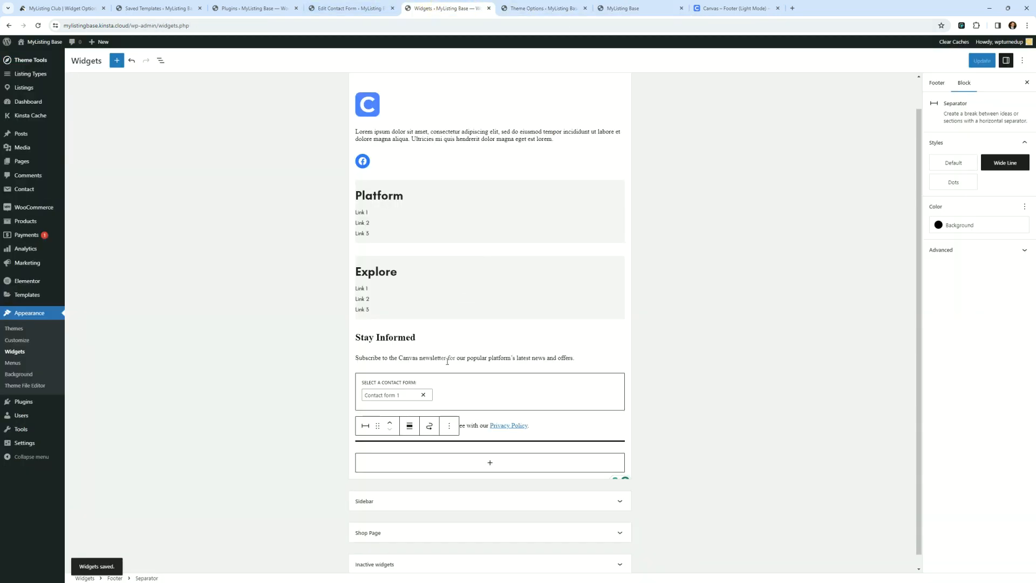
left_click(450, 426)
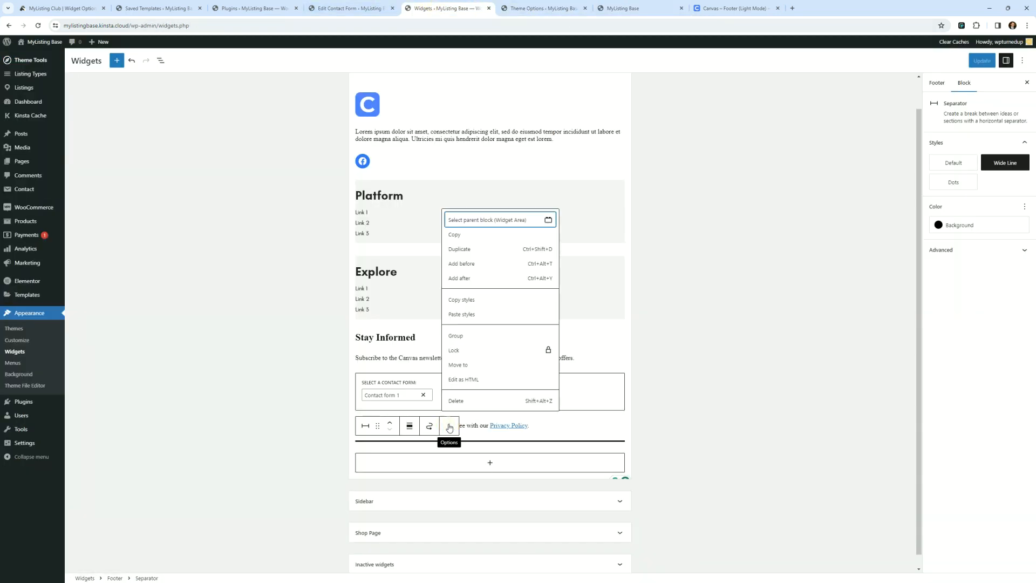
left_click(668, 286)
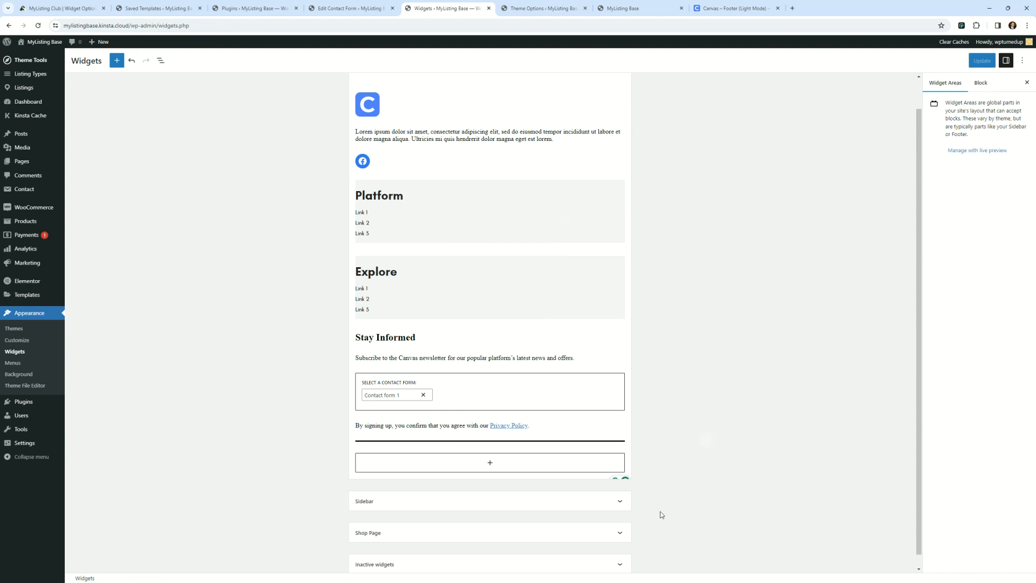
- Examine the copyright text and the legal links in the bottom row of the Canvas demo footer
left_click(723, 7)
left_click_drag(317, 222, 218, 225)
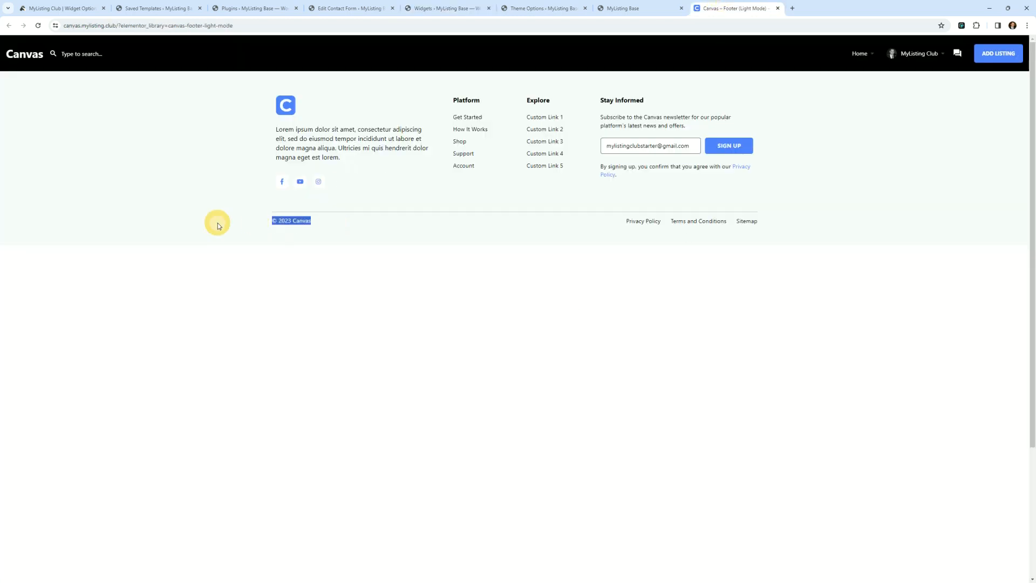
left_click_drag(758, 222, 590, 211)
left_click(595, 363)
- Add a Columns block with two equal columns below the separator in the Footer widget area
left_click(544, 7)
left_click(448, 8)
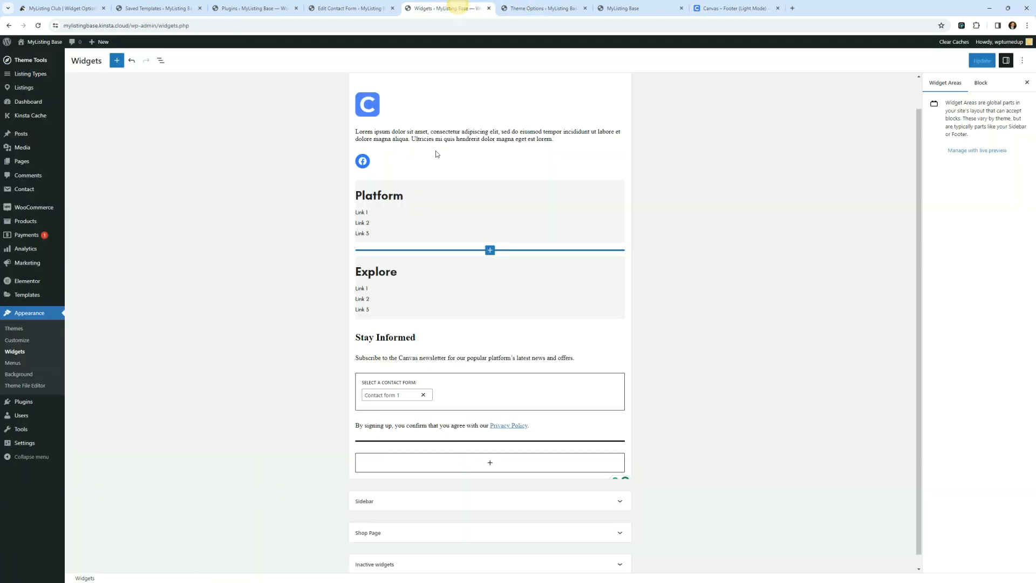
left_click(462, 464)
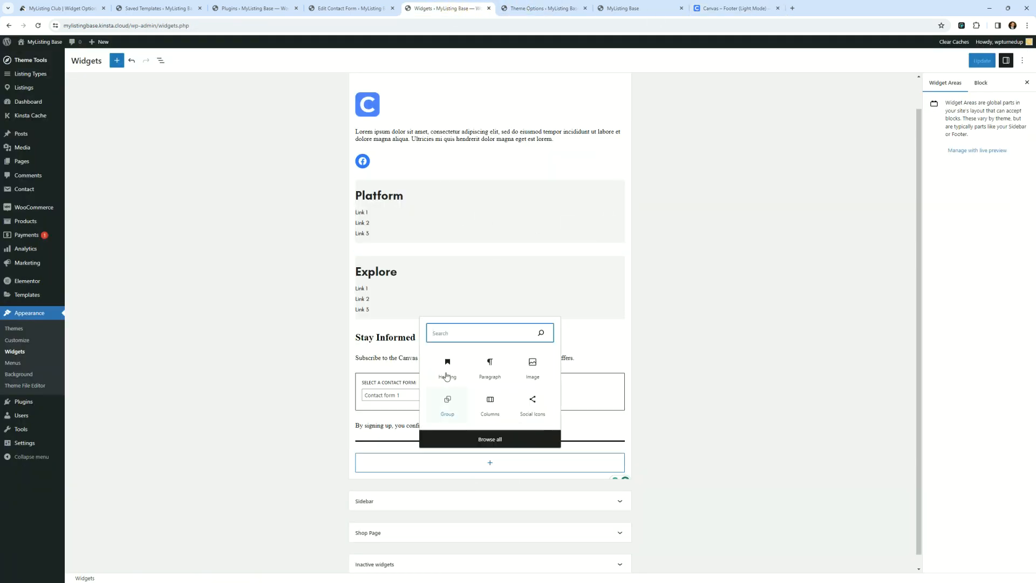
left_click(454, 336)
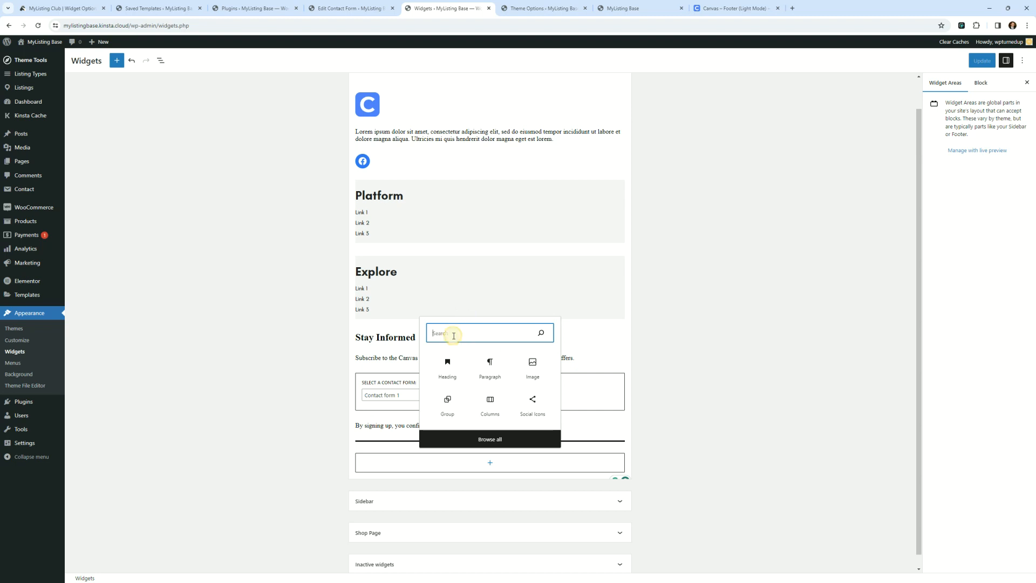
type("c")
left_click(448, 371)
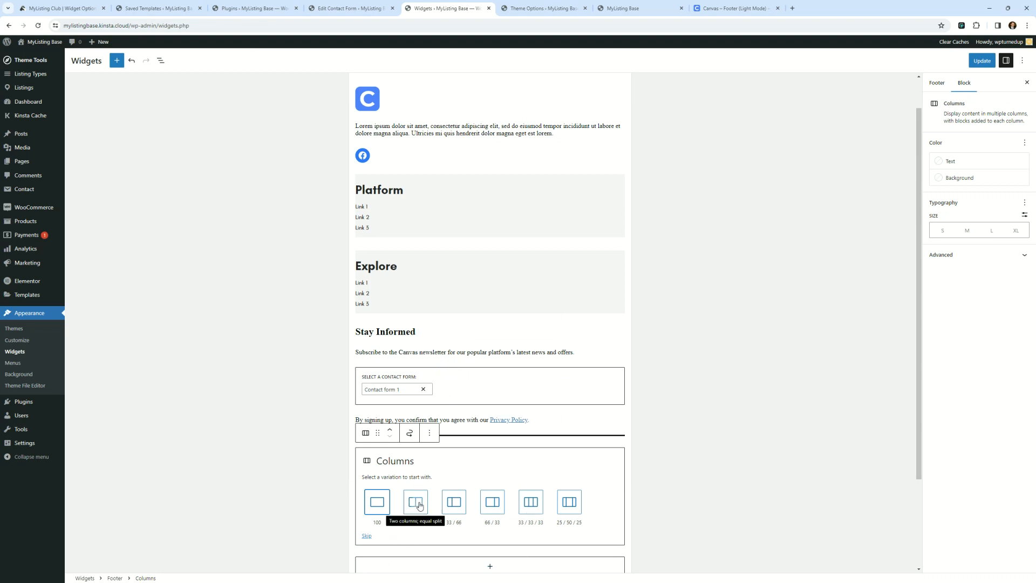
left_click(419, 504)
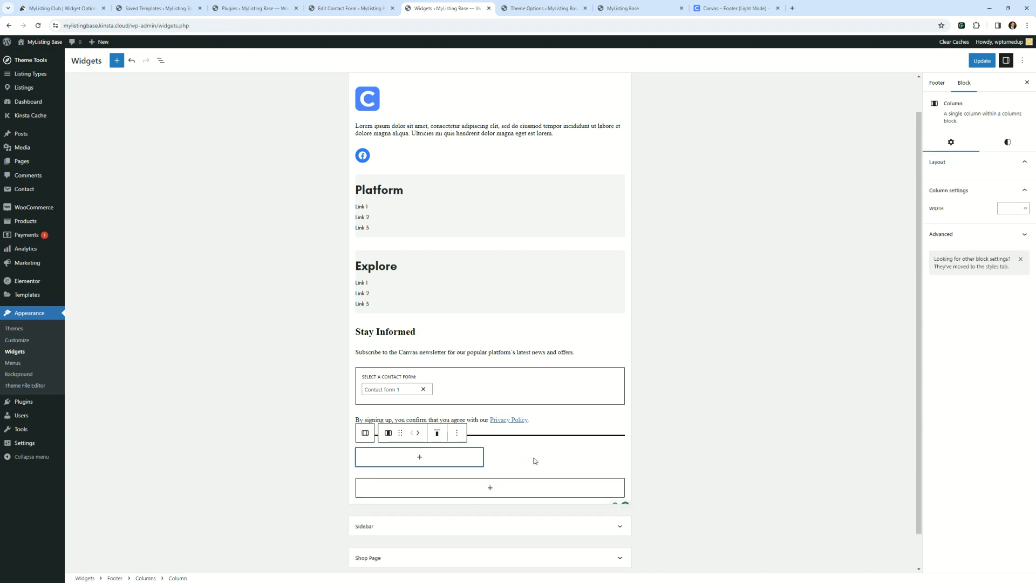
- Add a paragraph reading "© 2023 Canvas", copied from the Canvas demo footer, to the first column below the separator
left_click(419, 457)
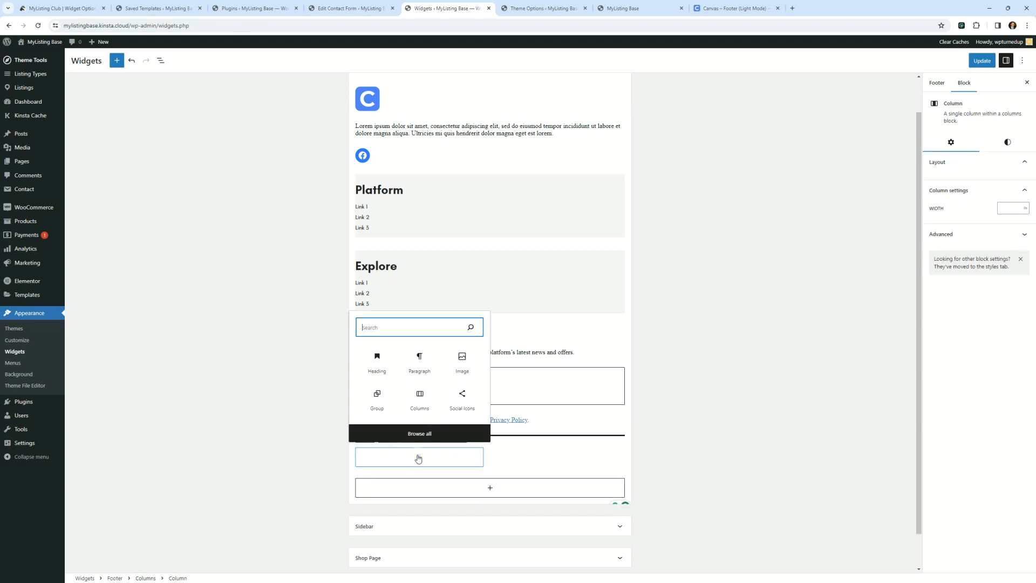
left_click(408, 331)
left_click(733, 9)
left_click_drag(321, 225, 274, 221)
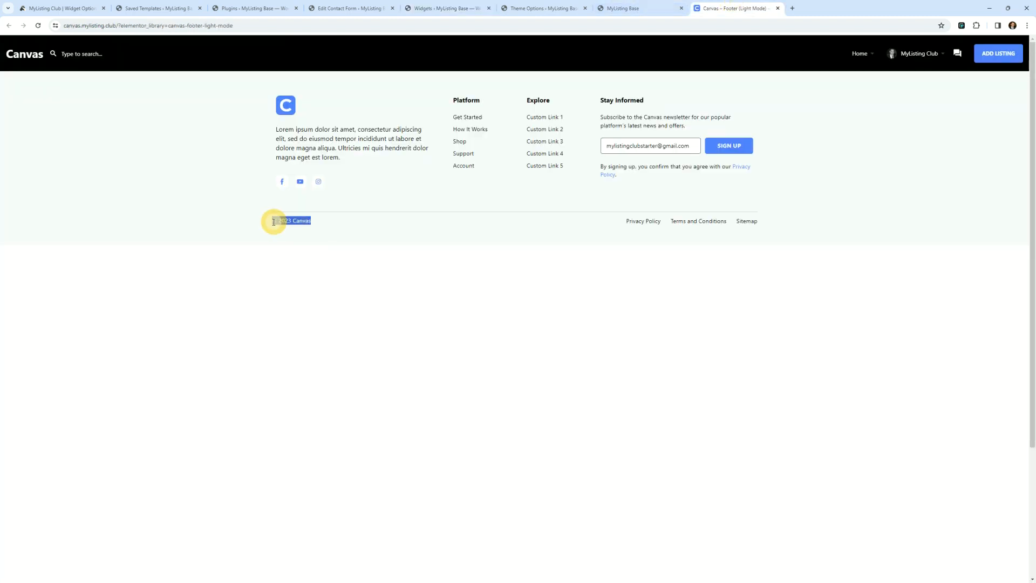
right_click(285, 224)
left_click(302, 230)
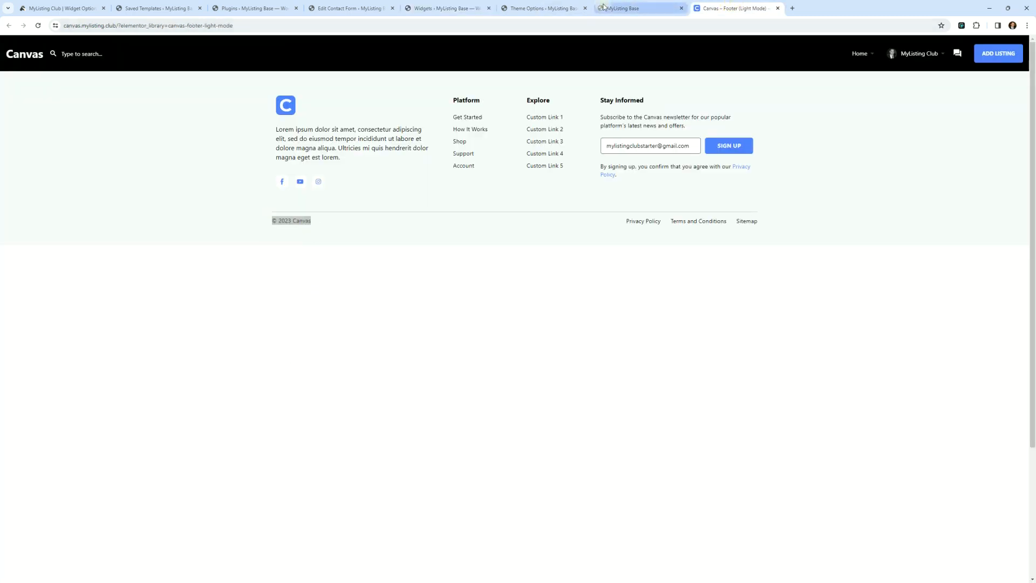
left_click(545, 9)
left_click(446, 8)
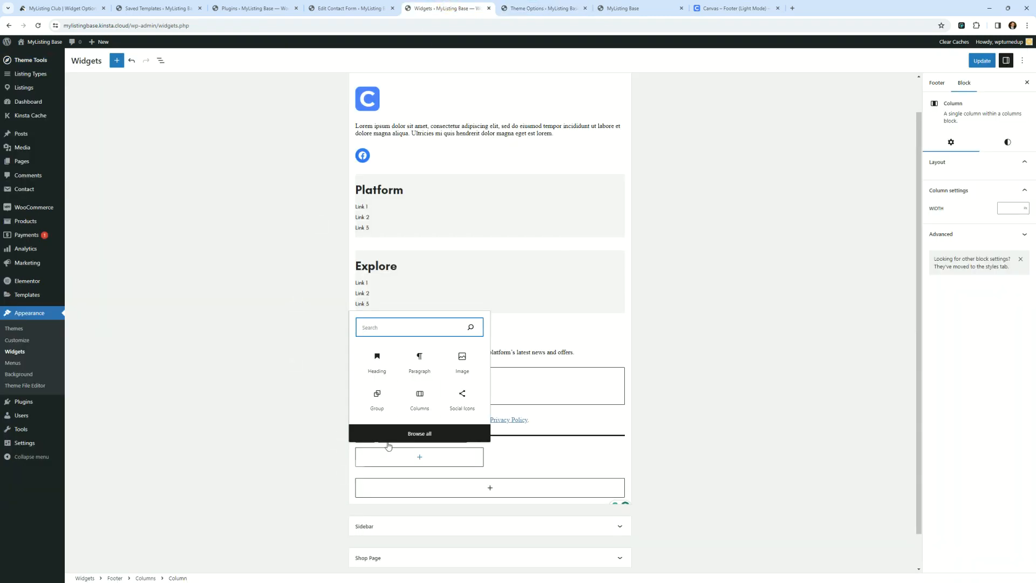
left_click(421, 360)
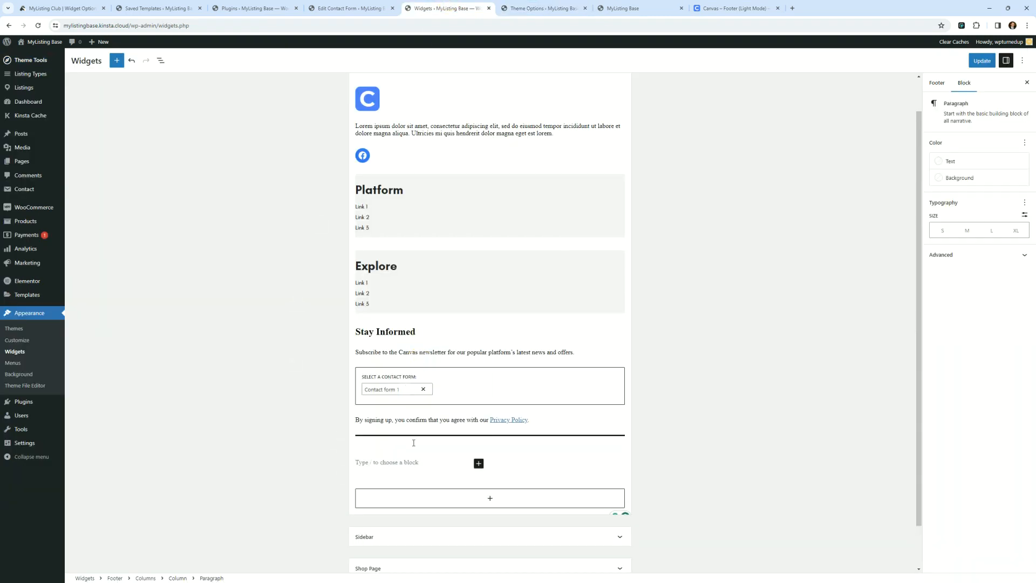
left_click(398, 464)
key("ctrl+v")
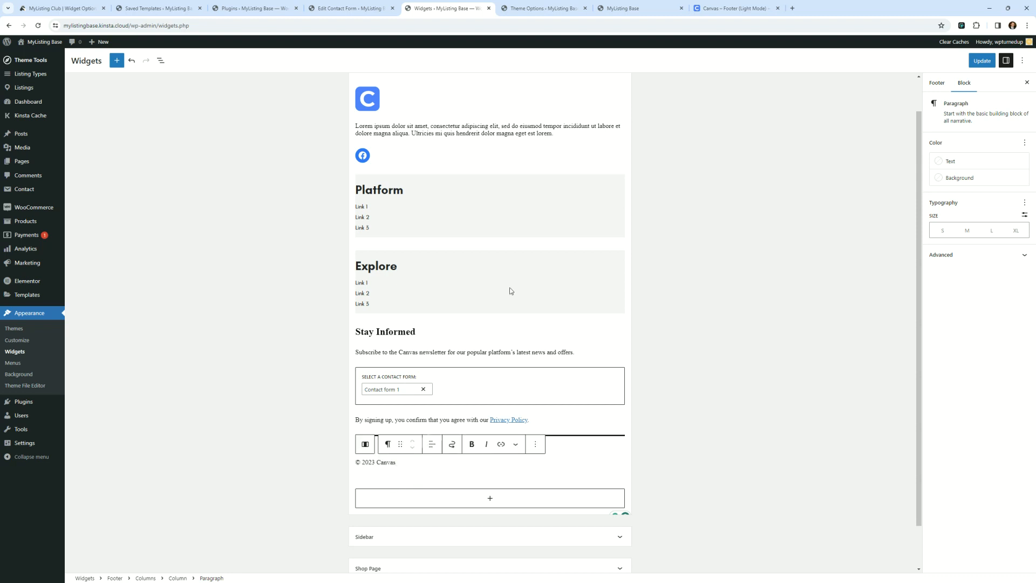
- Open the site's Menus admin page in a new browser tab
left_click(756, 7)
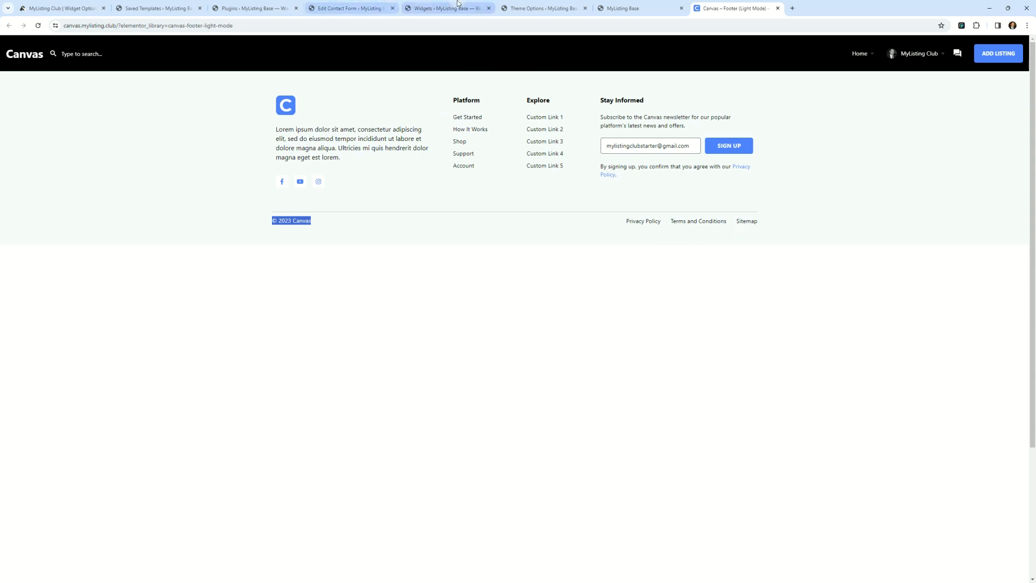
left_click(151, 7)
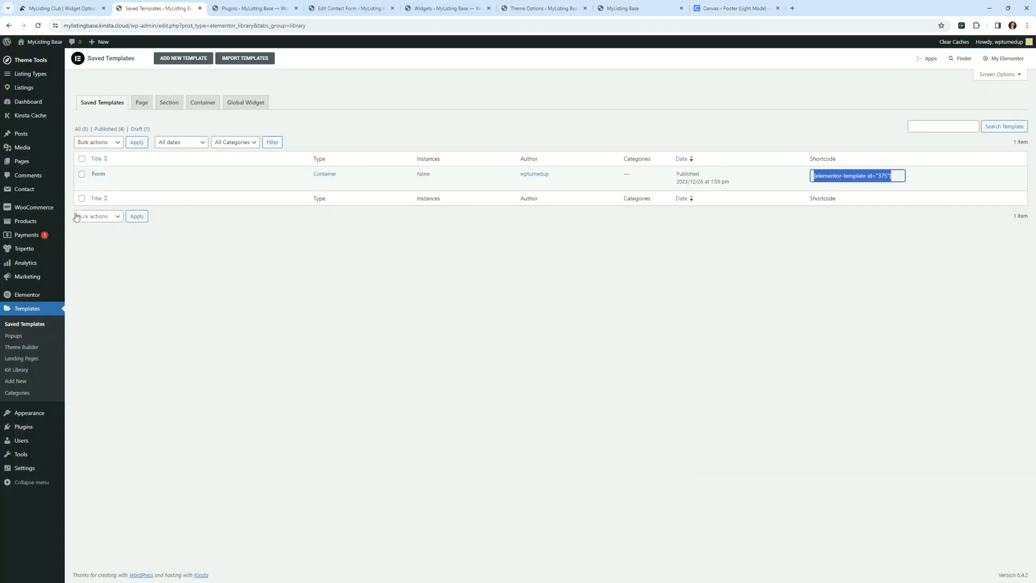
left_click(33, 295)
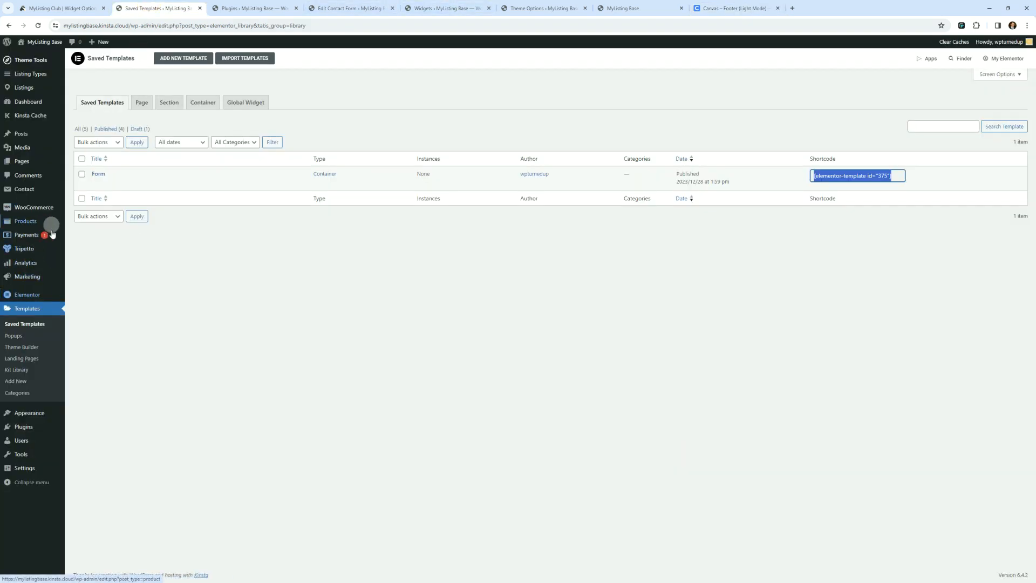
mouse_move(42, 414)
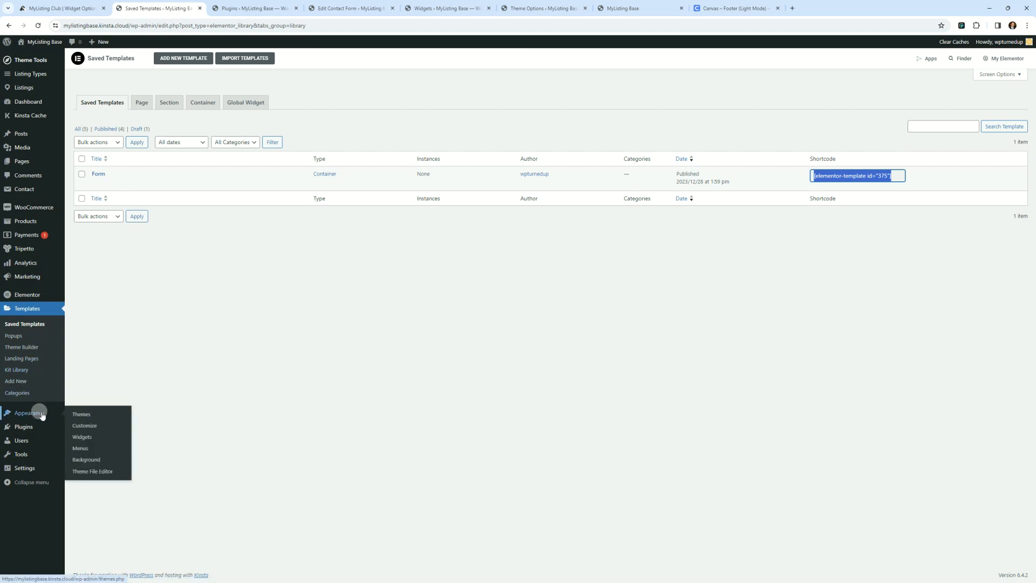
right_click(80, 448)
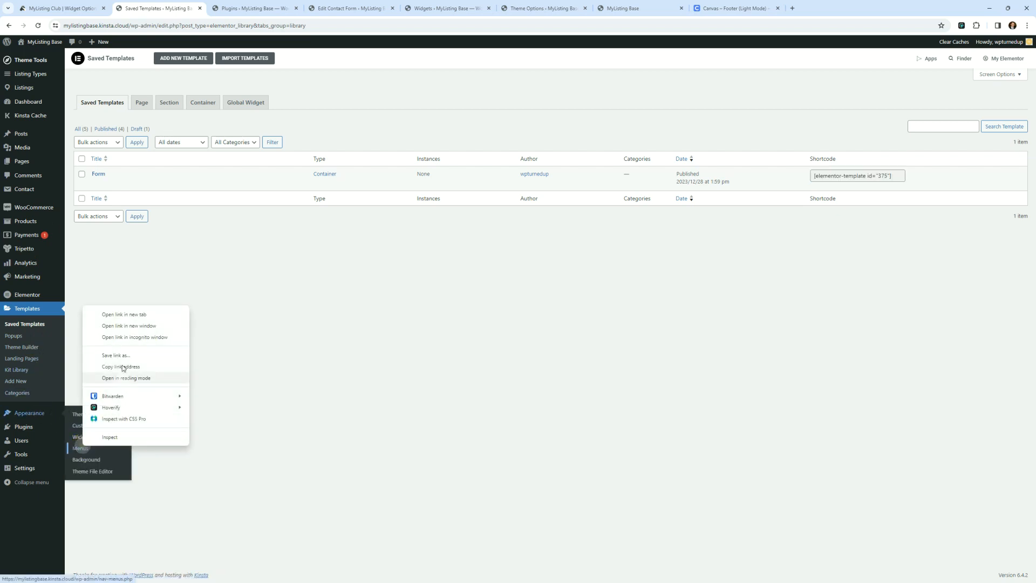
left_click(127, 314)
key("ctrl+Tab")
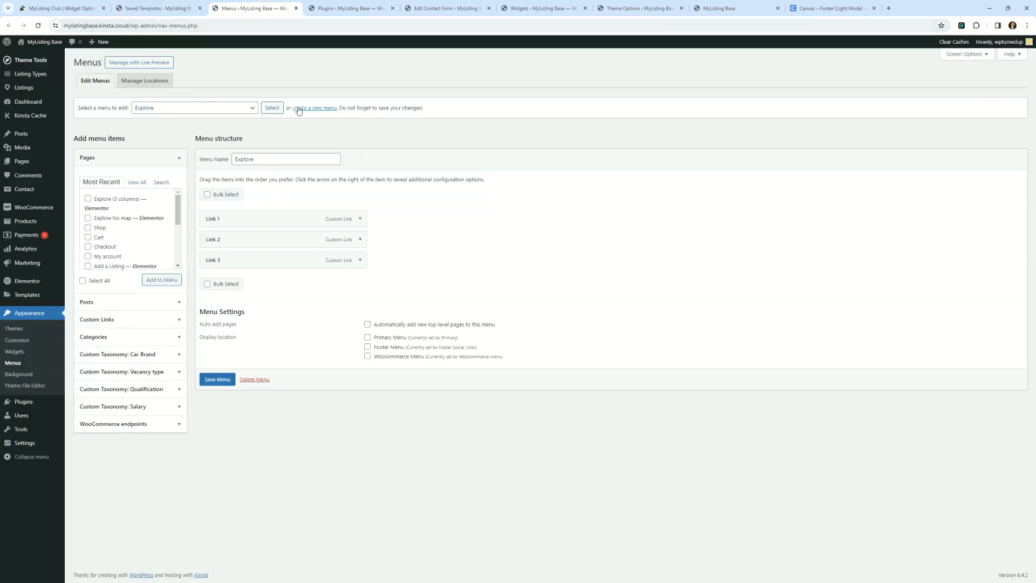
- Create a new menu named "Legal & Sitemap"
left_click(297, 108)
left_click(166, 112)
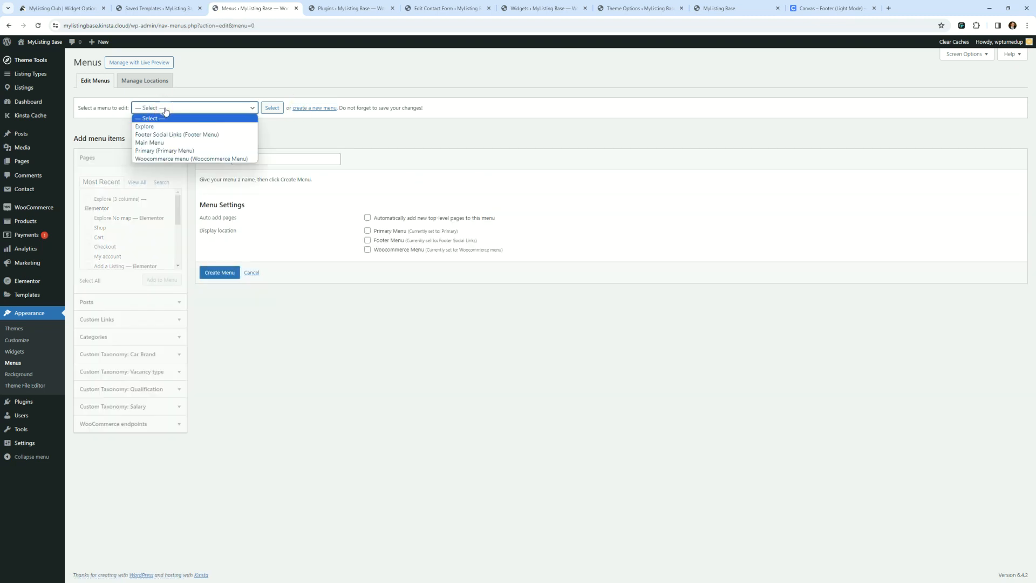
left_click(296, 159)
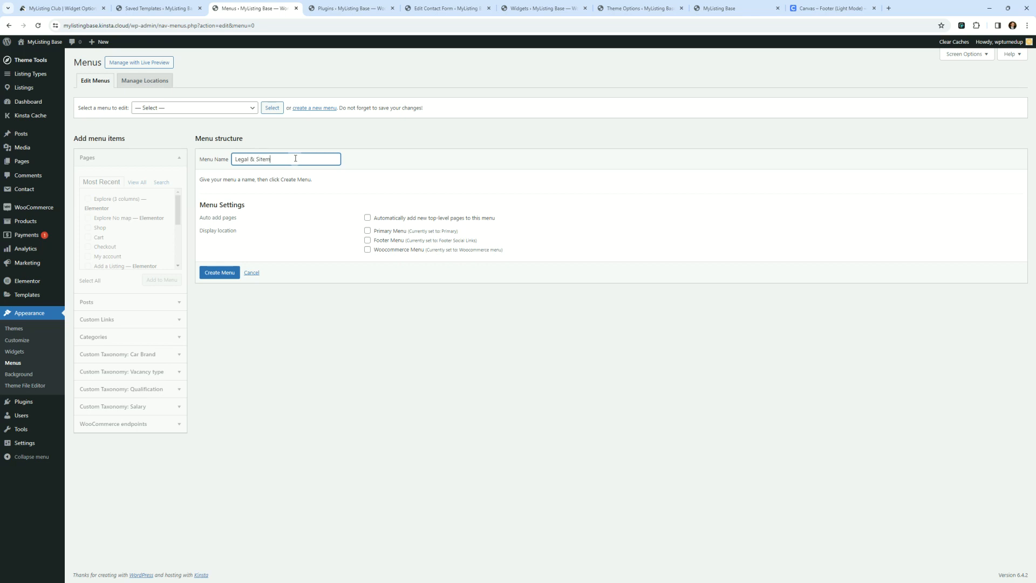
left_click(218, 273)
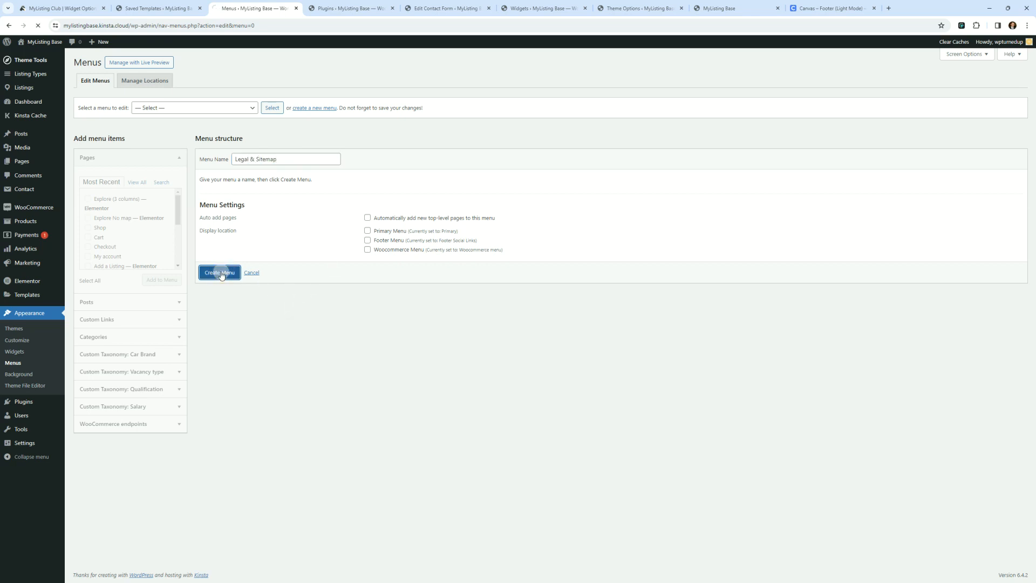
- Add the custom links Privacy, Terms and Conditions and Sitemap with the URL # to the Legal & Sitemap menu and save it
left_click(108, 319)
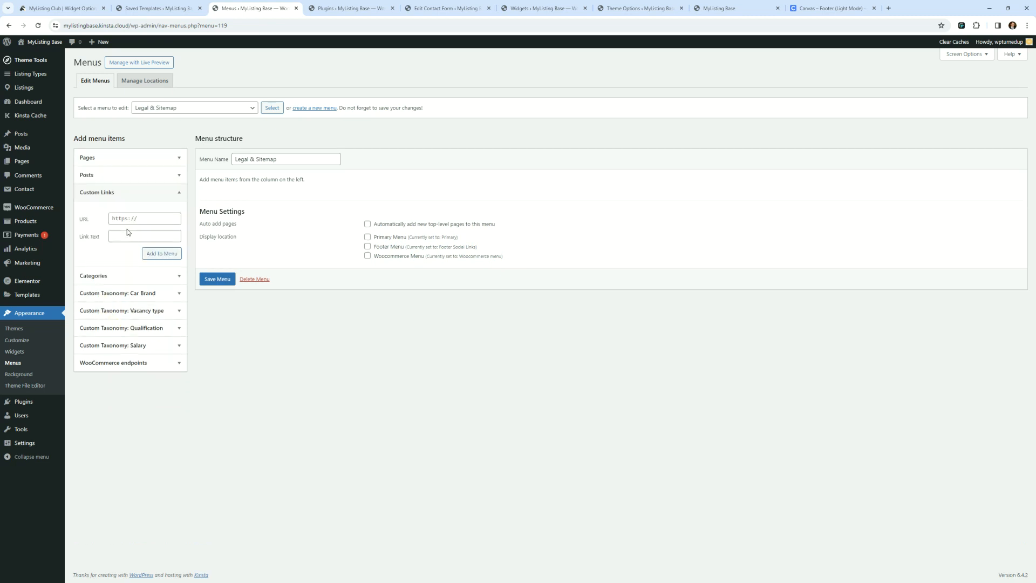
type("#")
key("Tab")
left_click(128, 217)
type("#")
key("Tab")
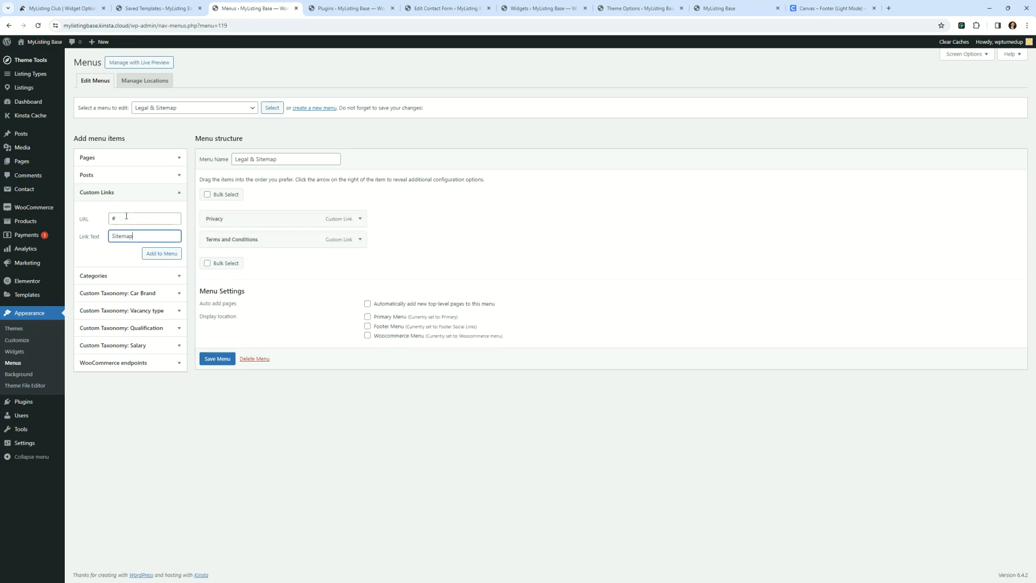
key("Return")
left_click(217, 379)
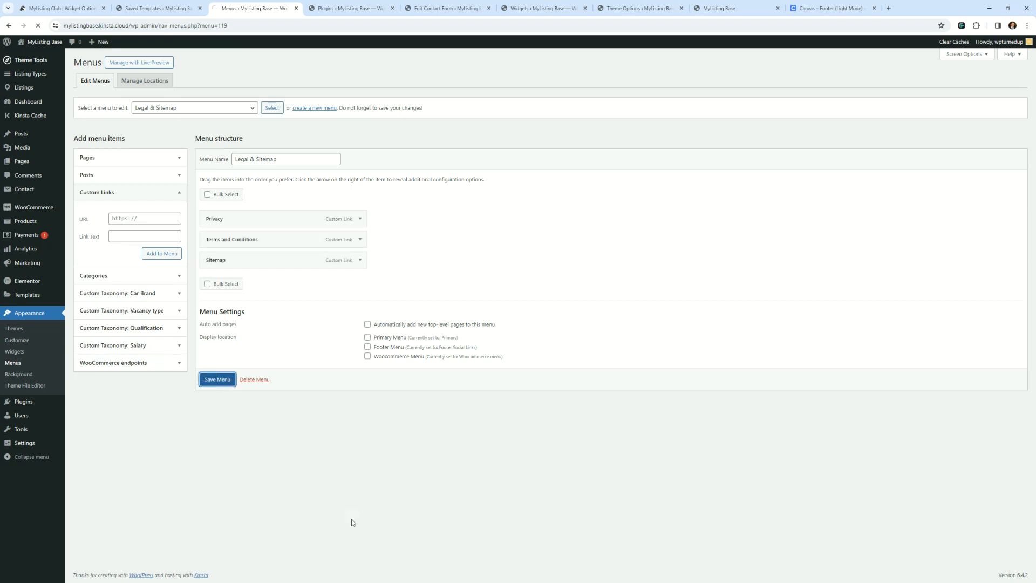
- Save the footer widgets with the two-column copyright row and deselect the paragraph
left_click(642, 12)
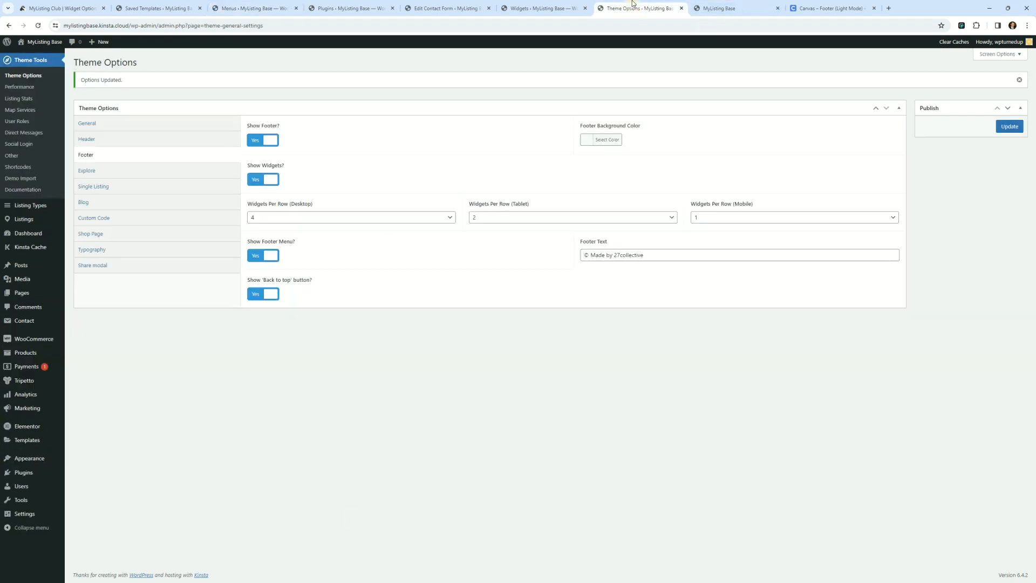
left_click(585, 15)
left_click(980, 62)
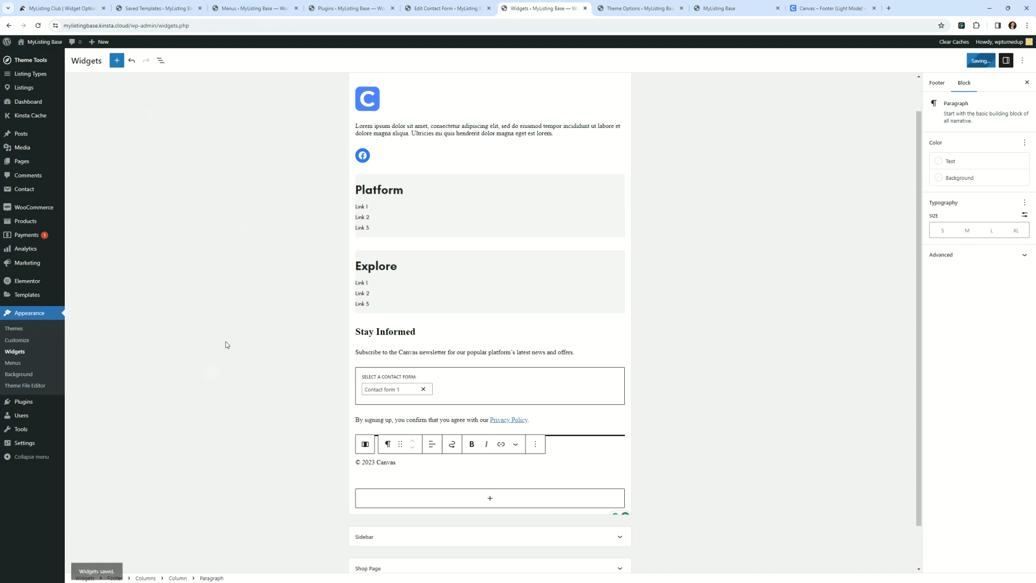
left_click(755, 271)
left_click(273, 305)
- Add a Navigation Menu widget to the empty column beside the copyright text and select the Legal & Sitemap menu
scroll(291, 326, "down", 1)
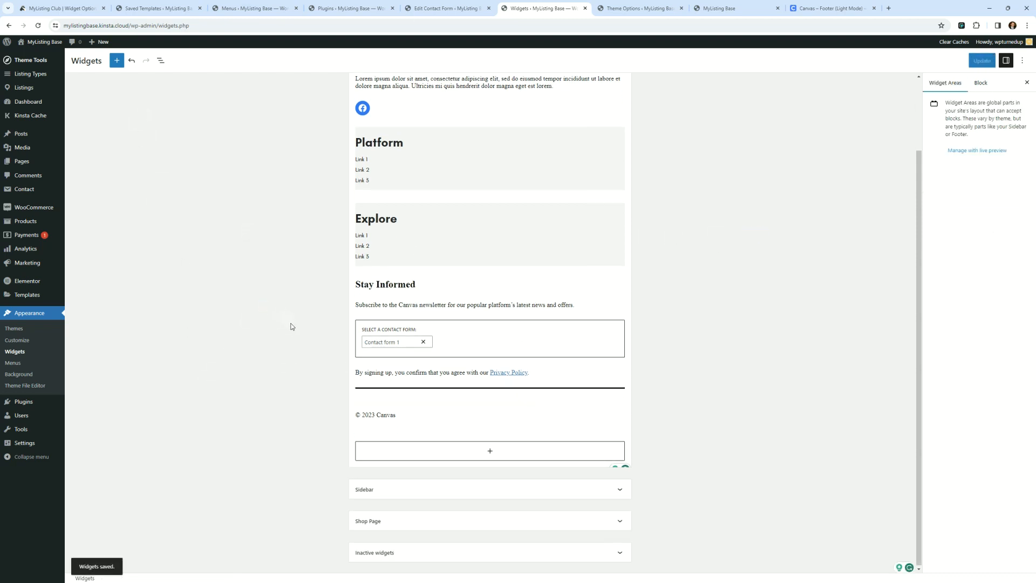
left_click(562, 412)
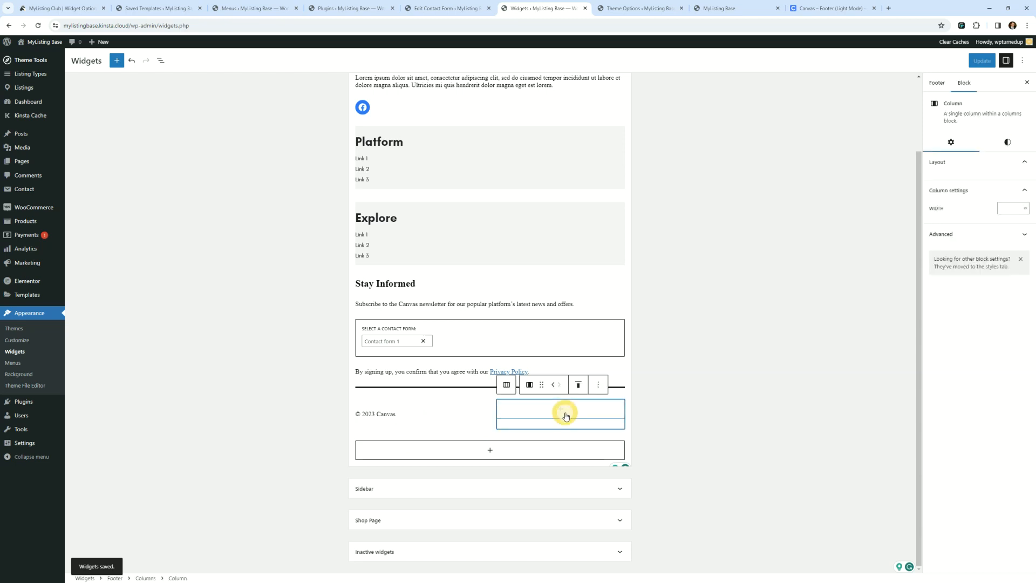
left_click(561, 409)
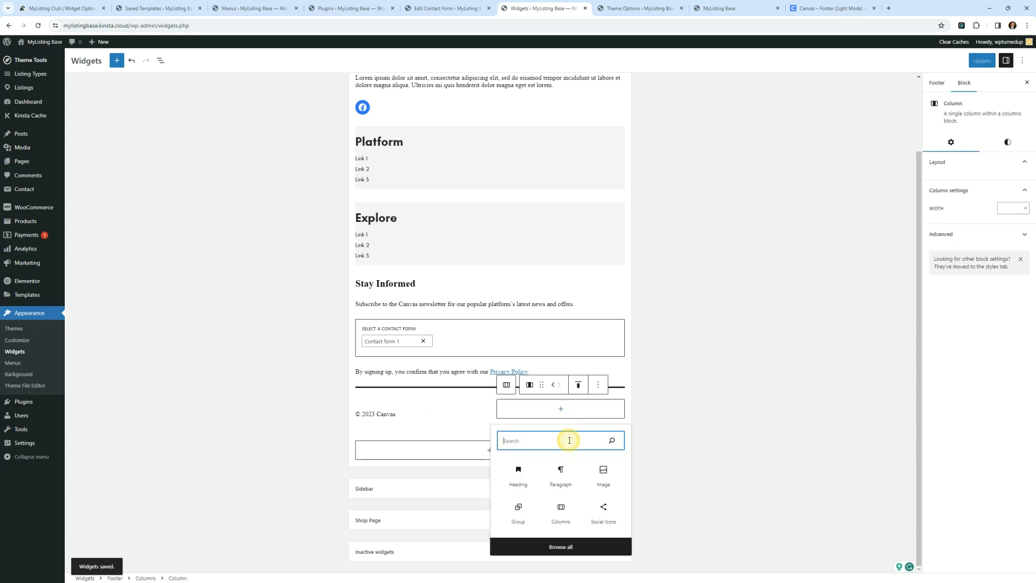
type("nav")
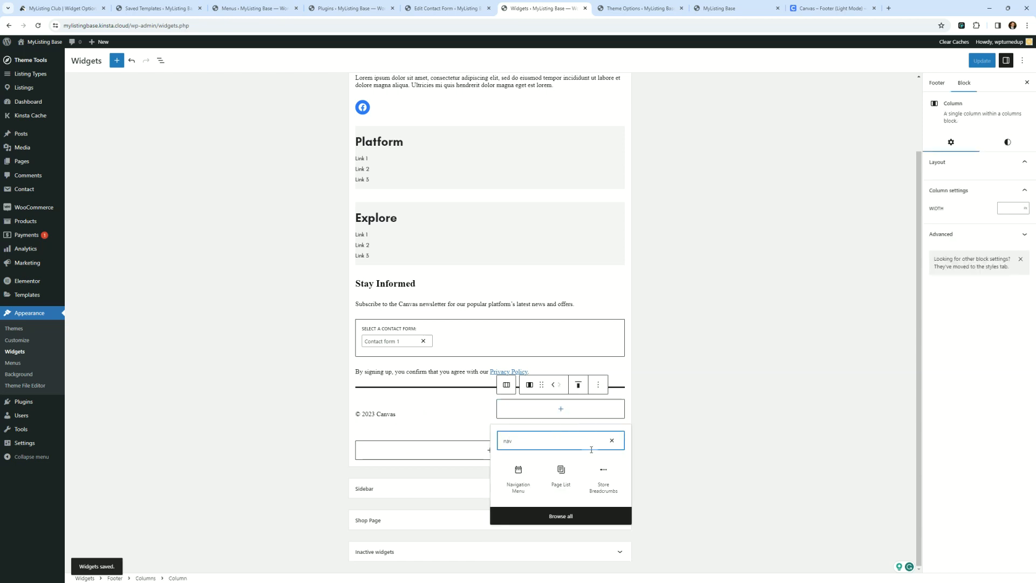
left_click(518, 472)
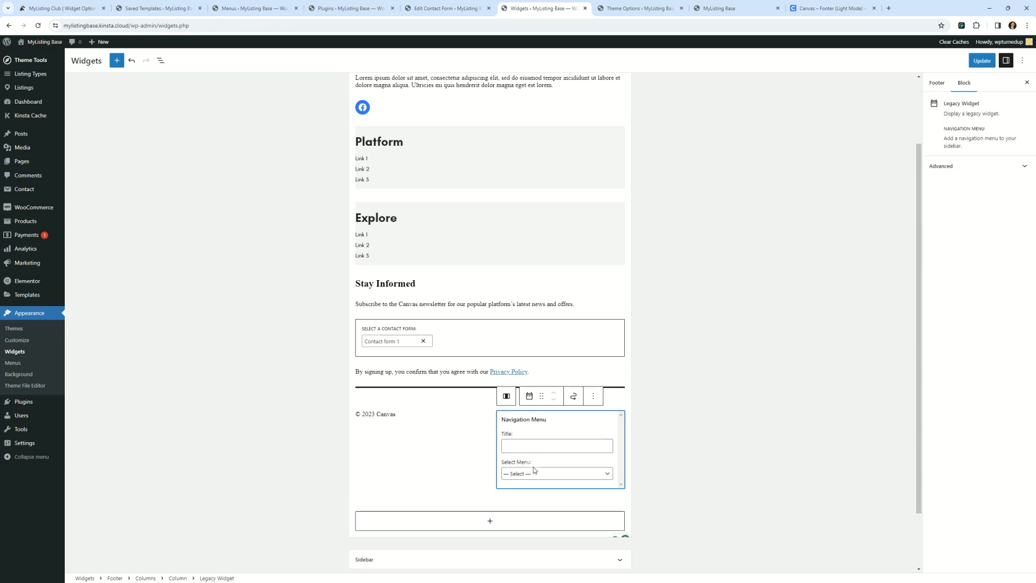
left_click(534, 473)
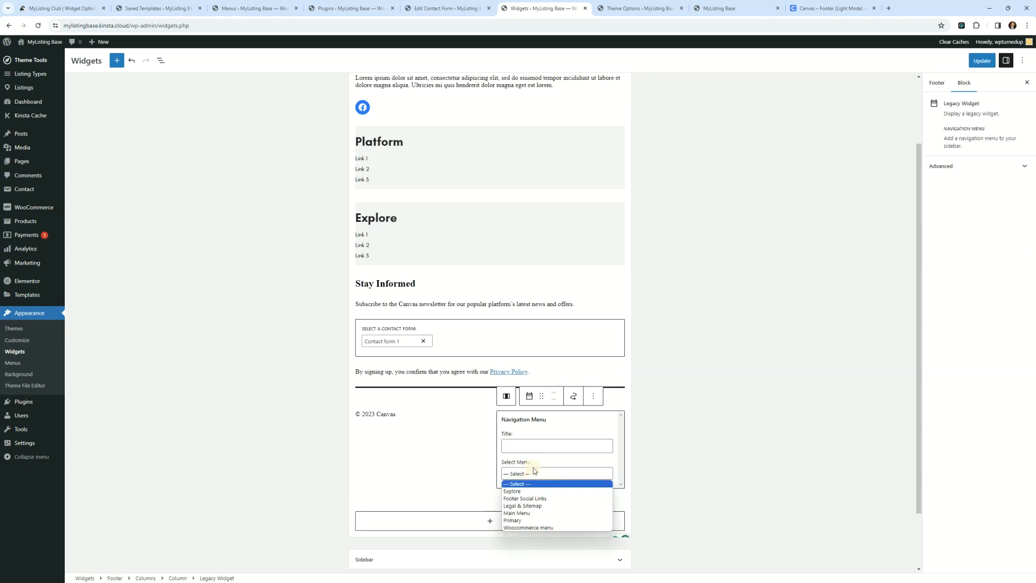
left_click(538, 506)
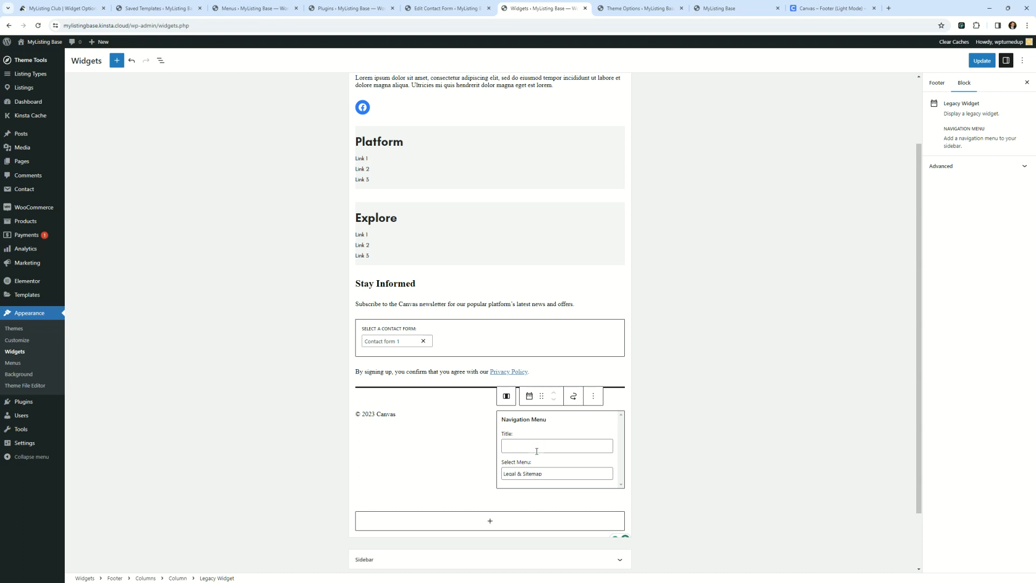
left_click(707, 391)
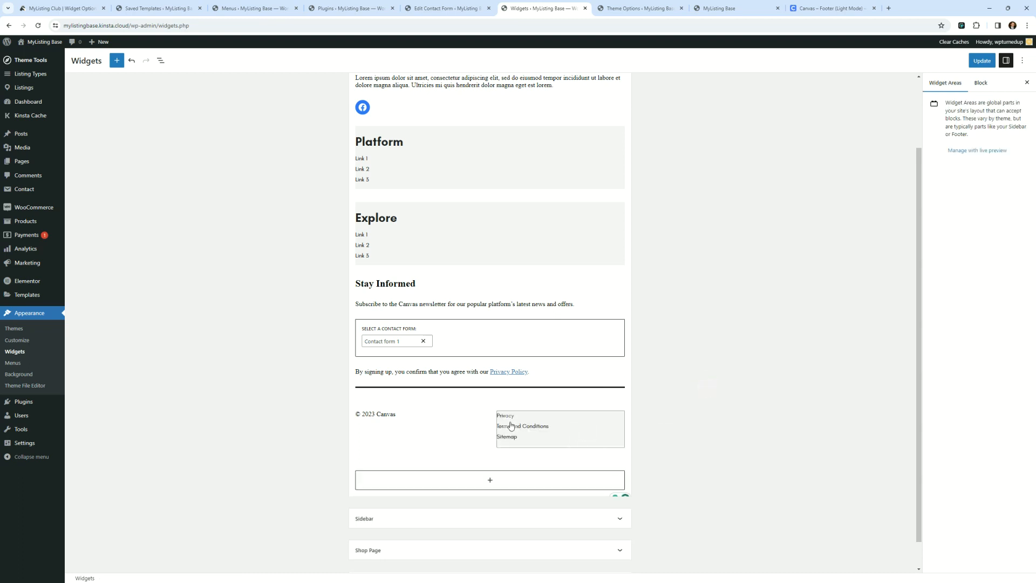
- Look through the Navigation Menu widget's advanced settings, block options and transform choices for a way to change its layout
left_click(565, 427)
left_click(755, 401)
left_click(587, 438)
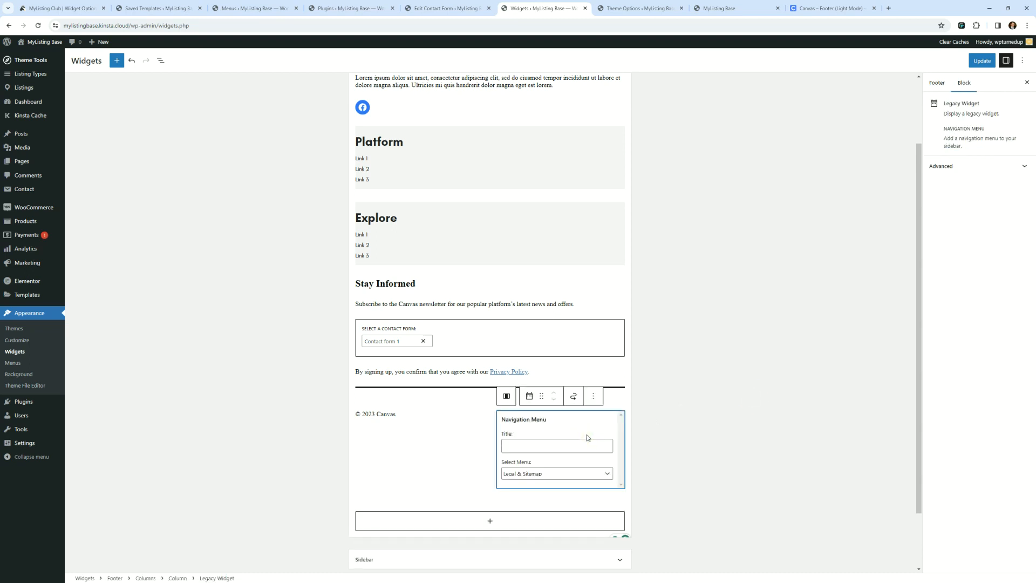
left_click(951, 165)
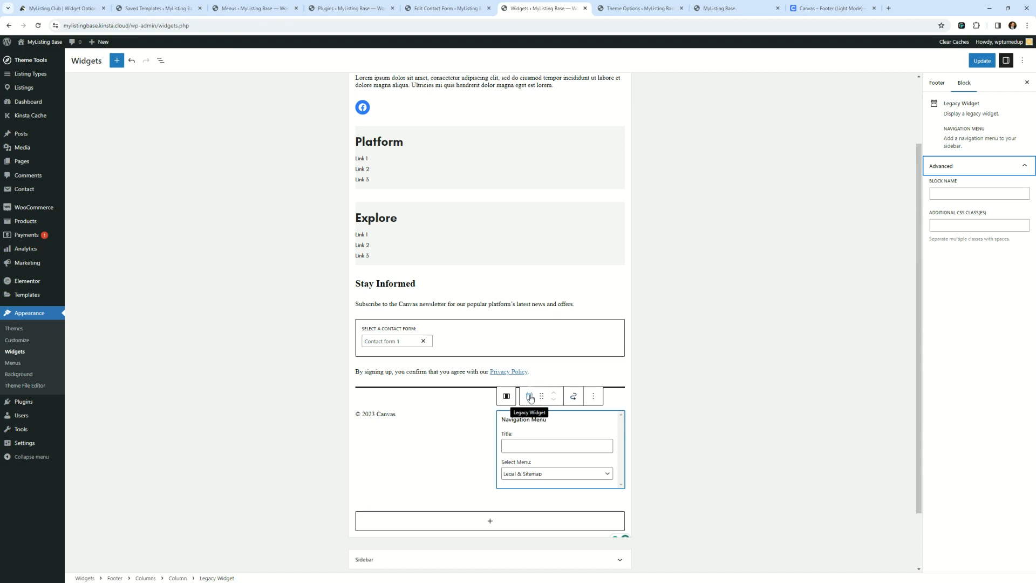
left_click(593, 398)
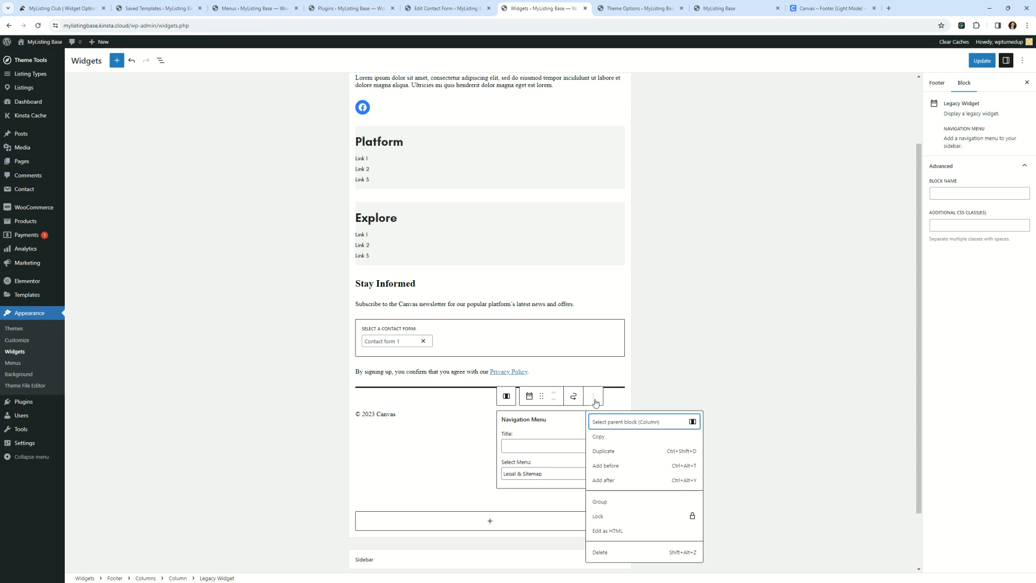
left_click(595, 400)
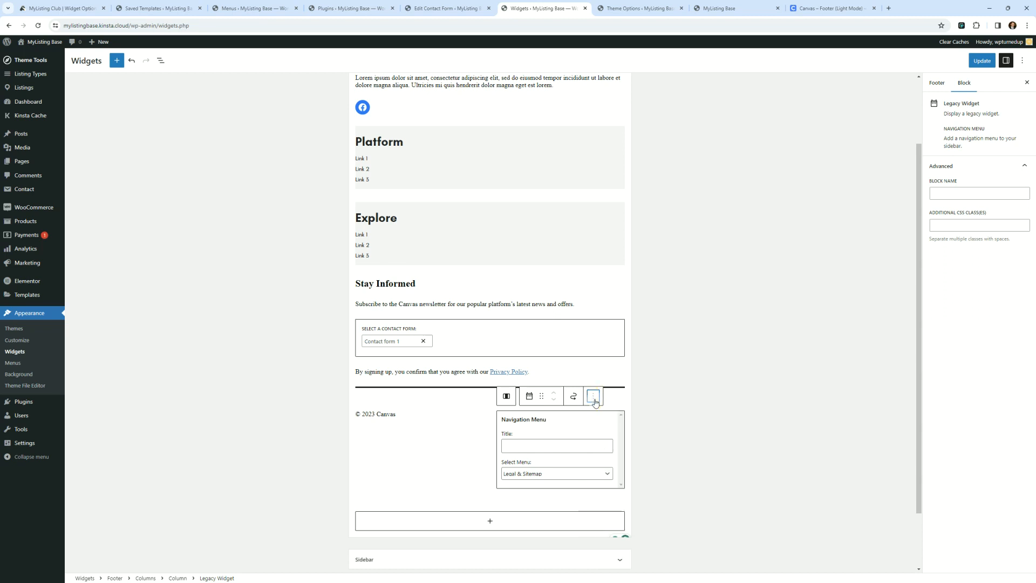
left_click(530, 398)
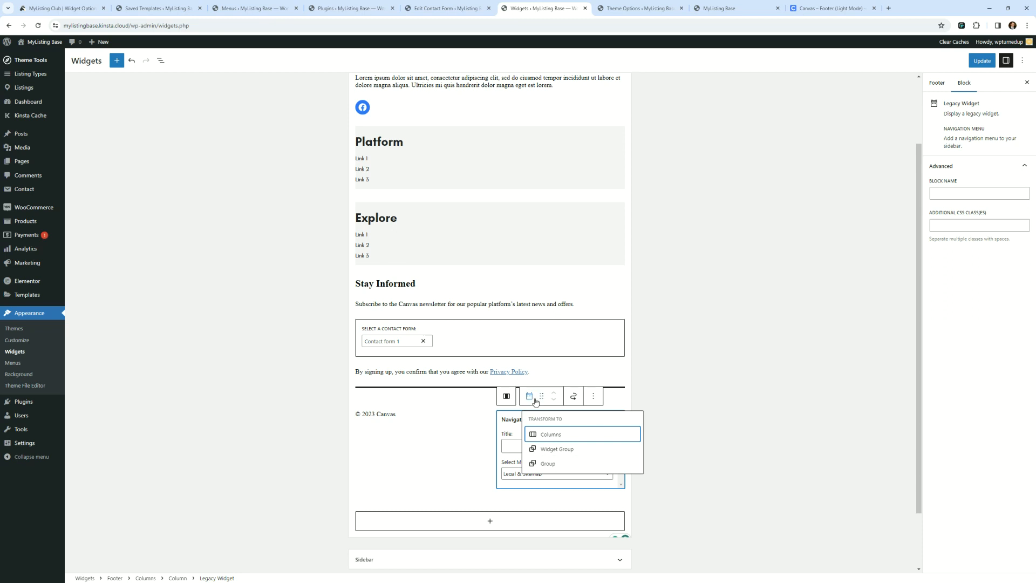
left_click(590, 400)
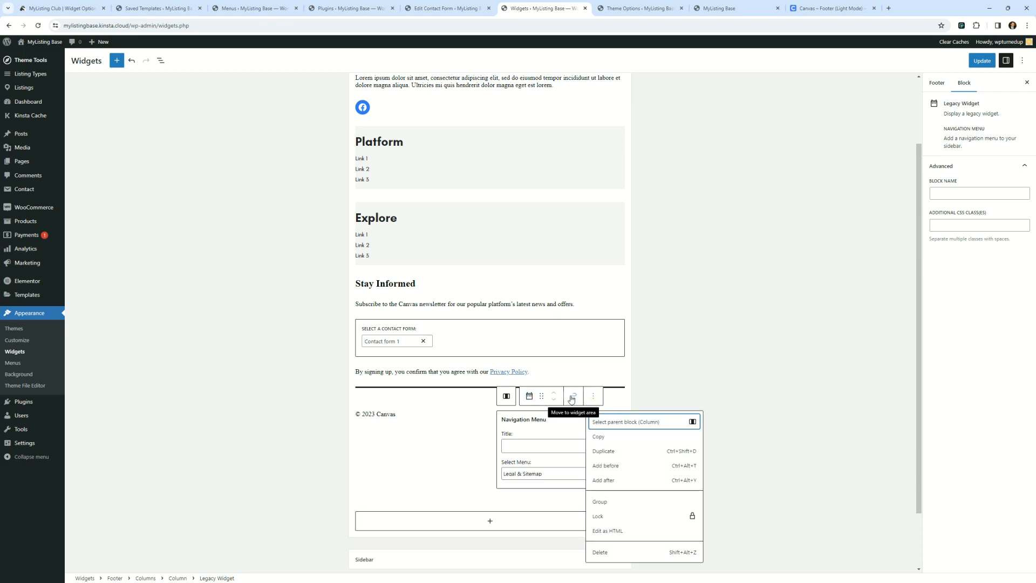
left_click(594, 397)
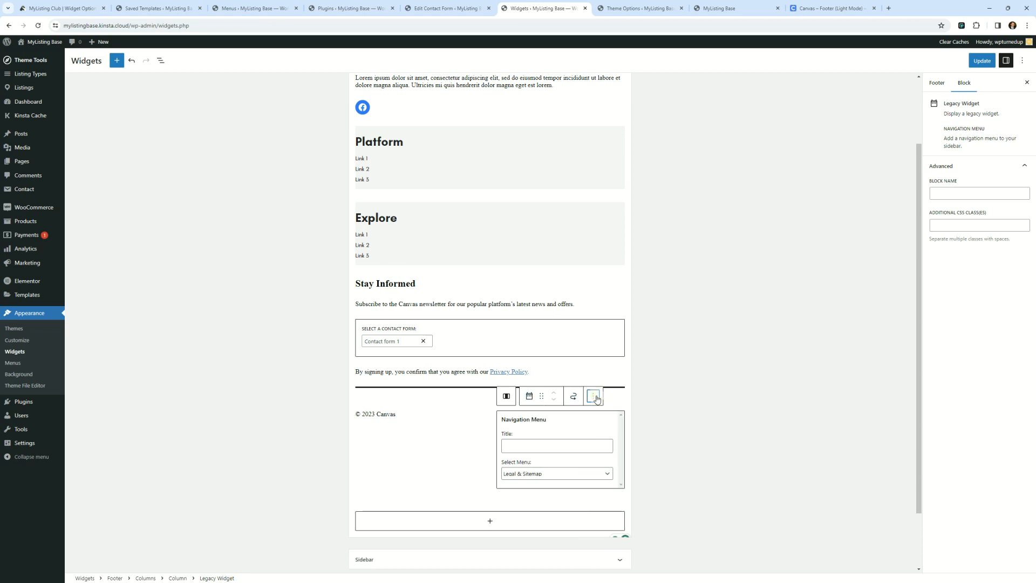
left_click(596, 398)
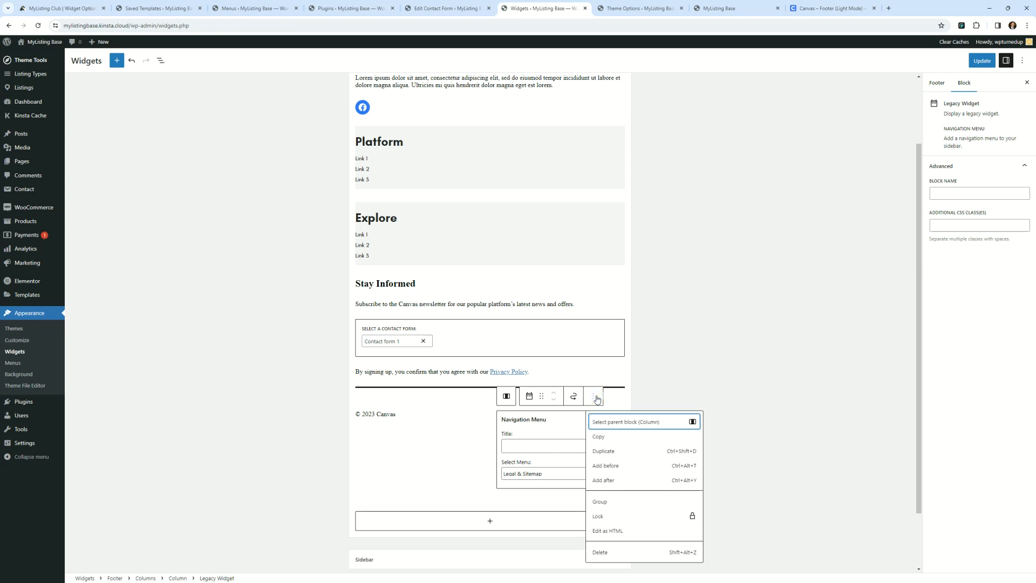
left_click(720, 352)
- Save the widgets and reload the site's homepage to check the footer's bottom row
scroll(829, 253, "up", 2)
left_click(982, 60)
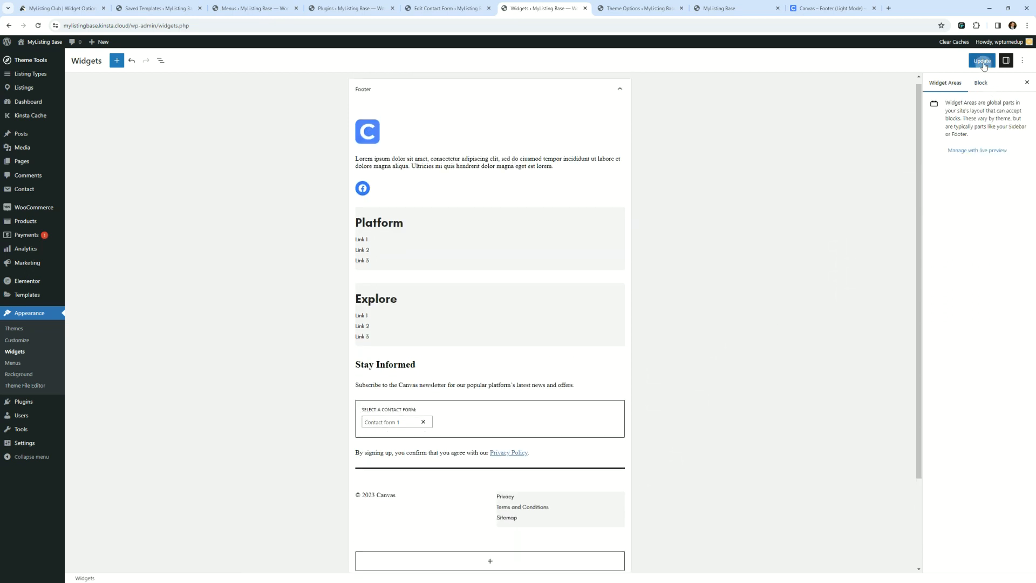
left_click(724, 8)
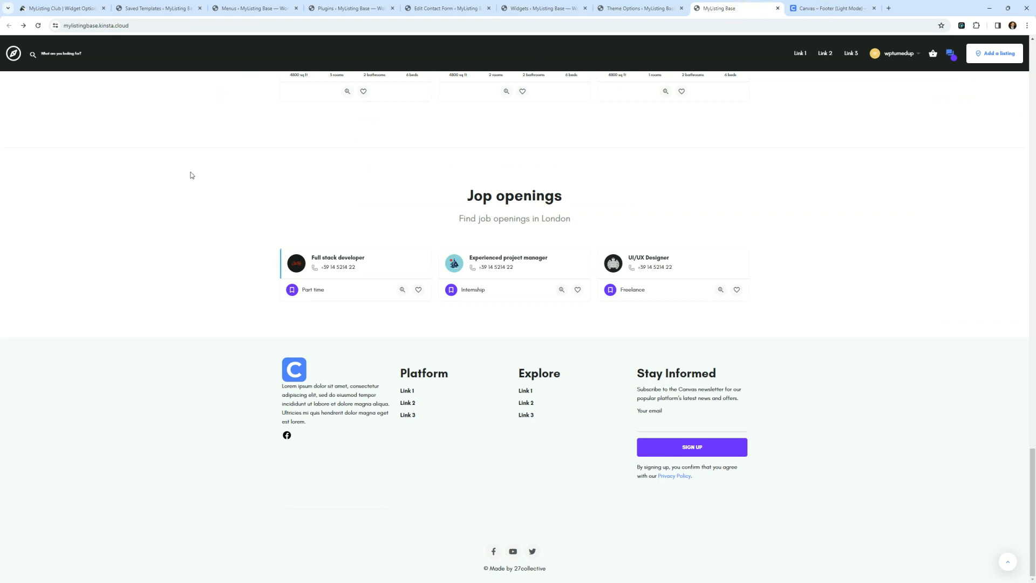
left_click(38, 26)
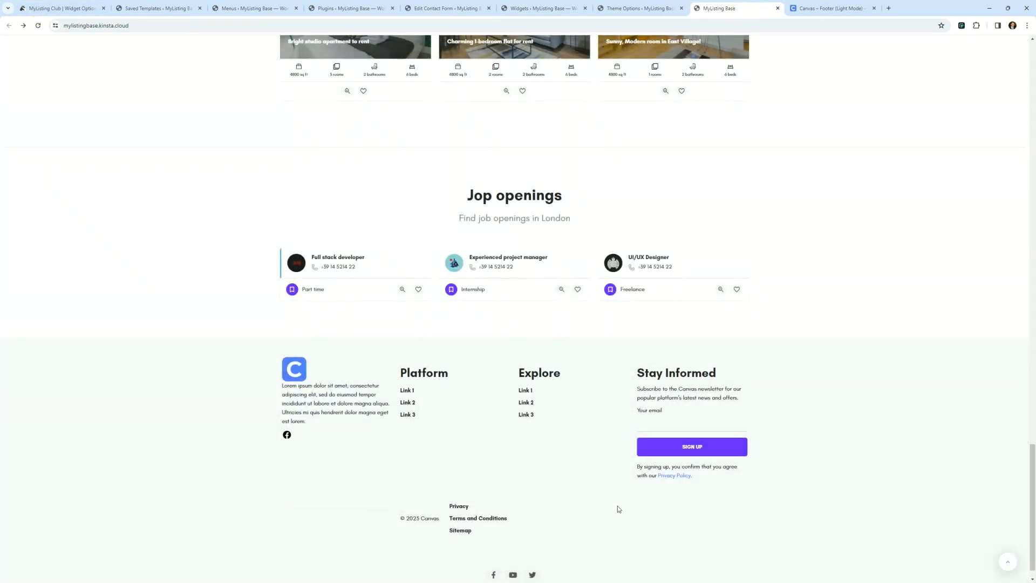
scroll(619, 510, "down", 1)
- Transform the two-column block holding the copyright text and legal links menu into a Group
left_click(534, 8)
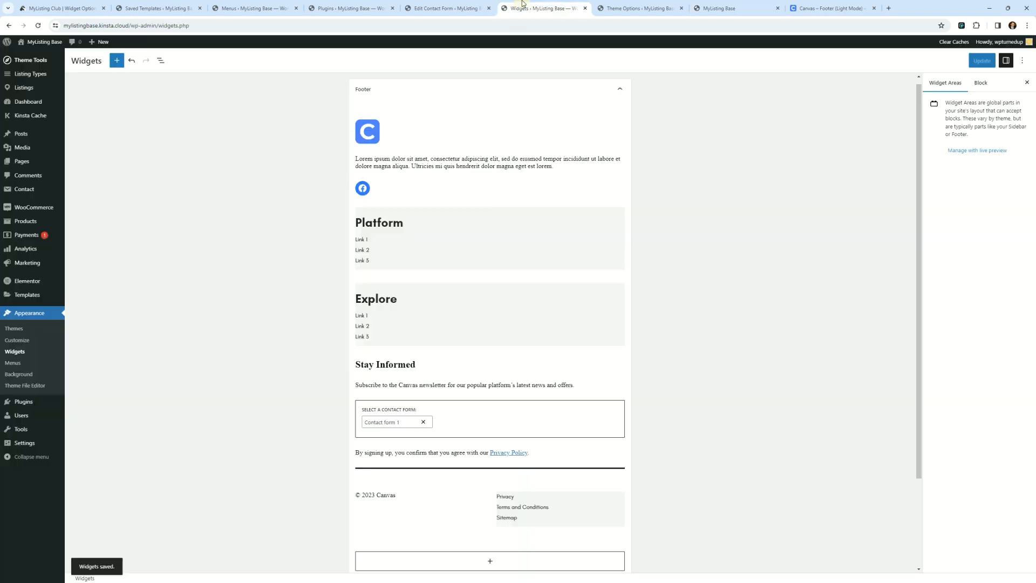
scroll(442, 534, "down", 2)
left_click(454, 397)
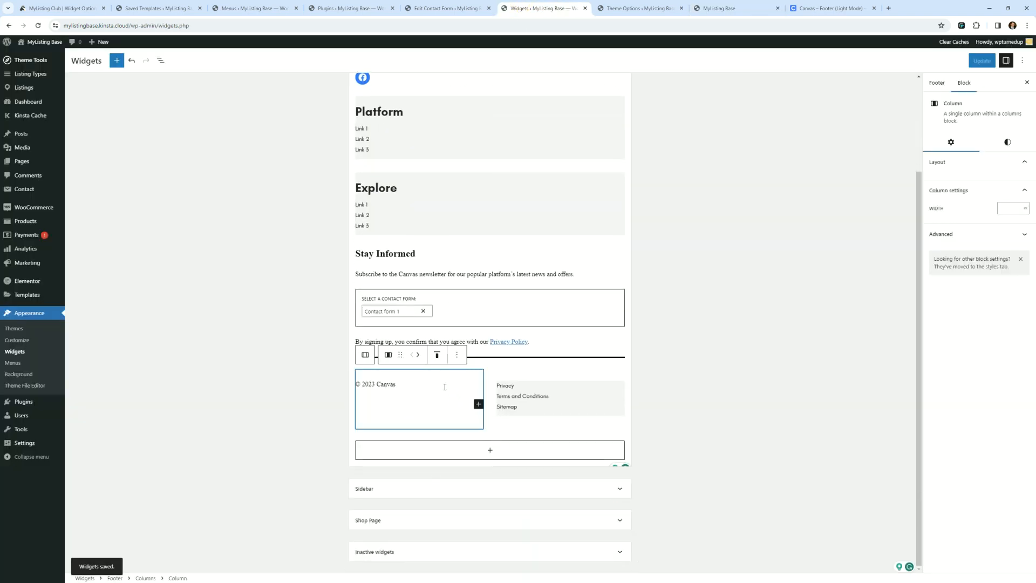
left_click(365, 354)
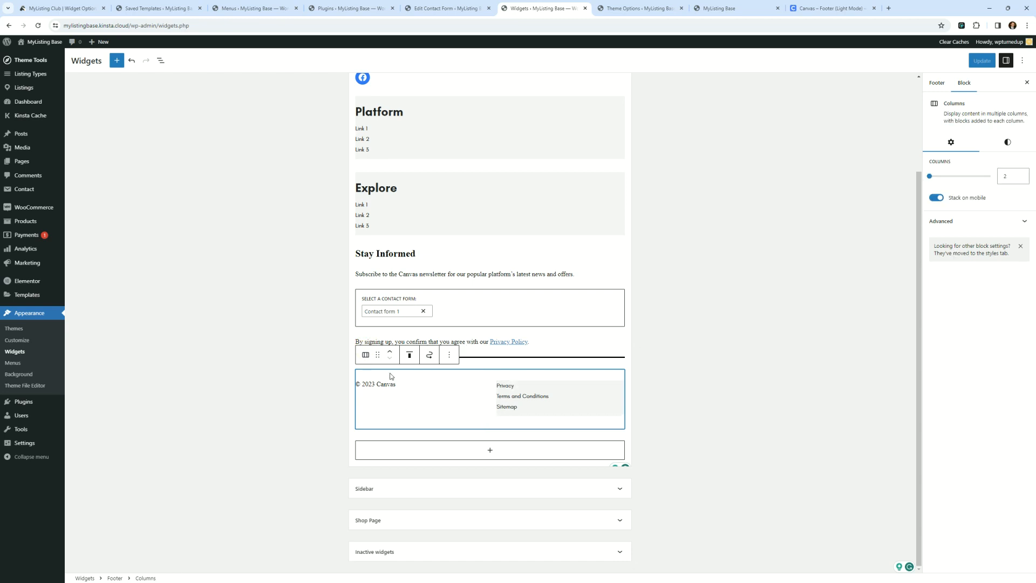
left_click(366, 355)
mouse_move(384, 412)
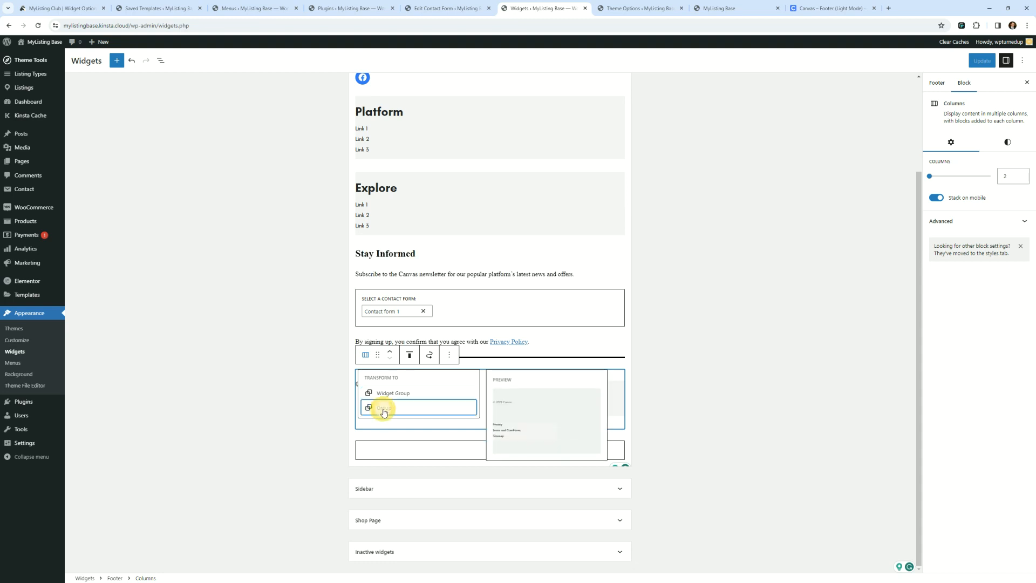
left_click(384, 409)
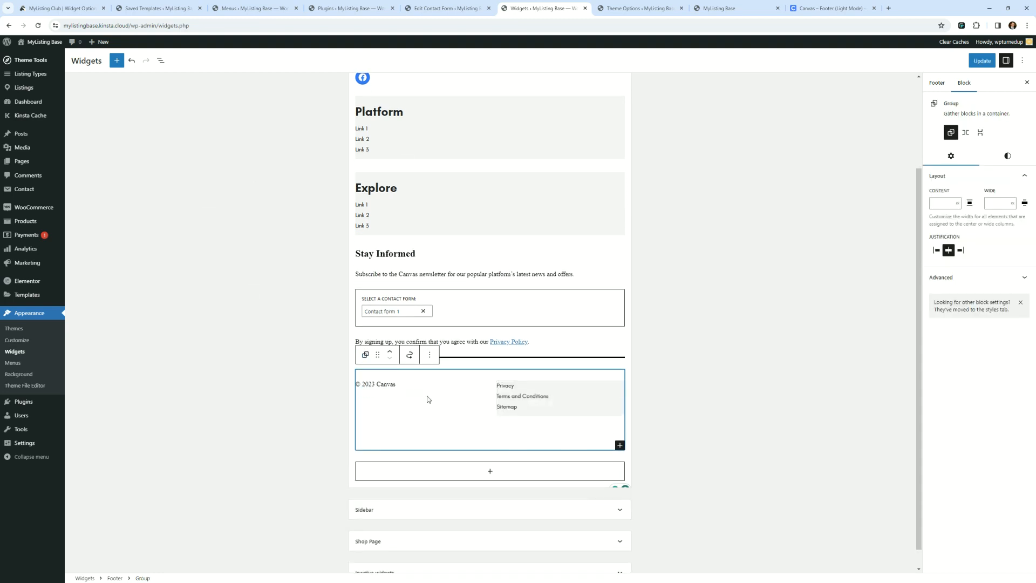
- Save the grouped bottom row with center justification and reload the homepage to check the footer
left_click(949, 251)
left_click(981, 61)
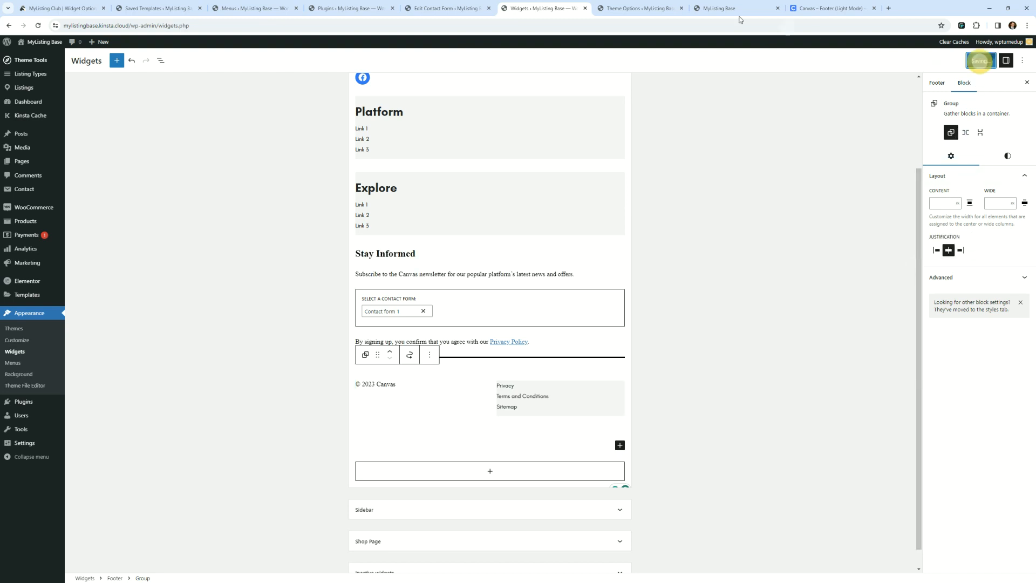
left_click(723, 6)
left_click(37, 25)
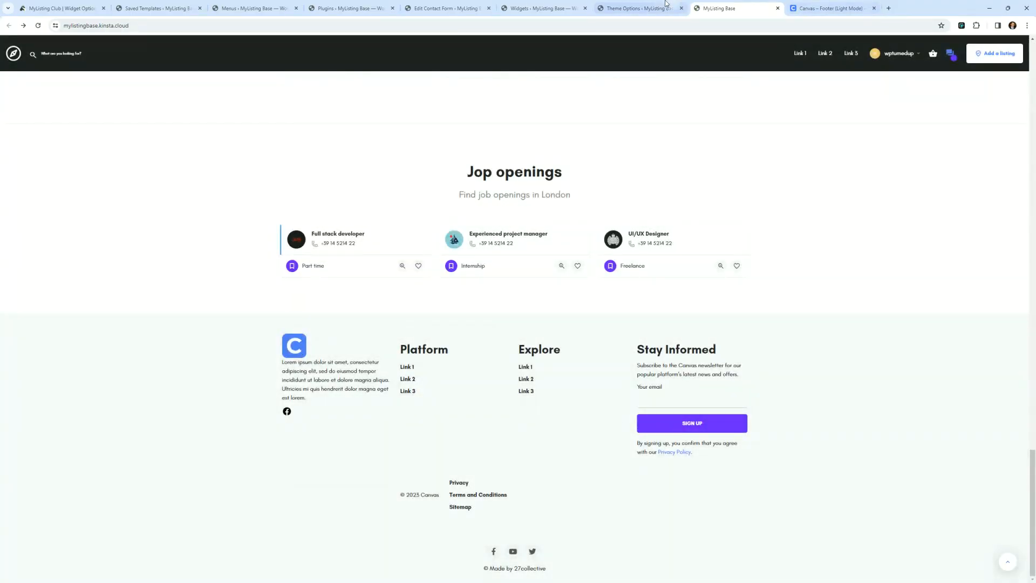
- Set the bottom row group's wide width to 100, save the widgets and check the footer on the reloaded homepage
left_click(643, 8)
left_click(545, 8)
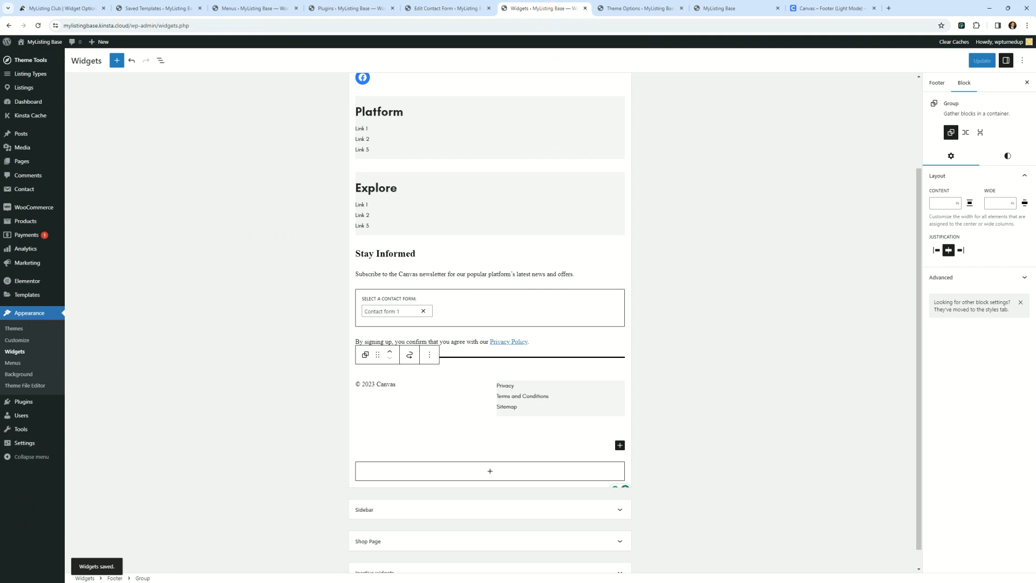
left_click(1012, 204)
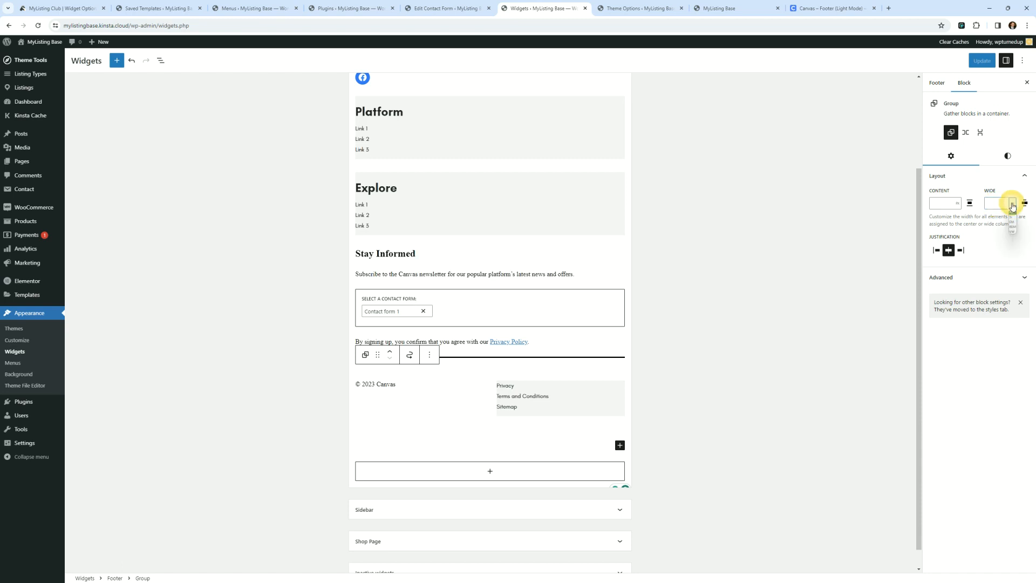
left_click(1012, 216)
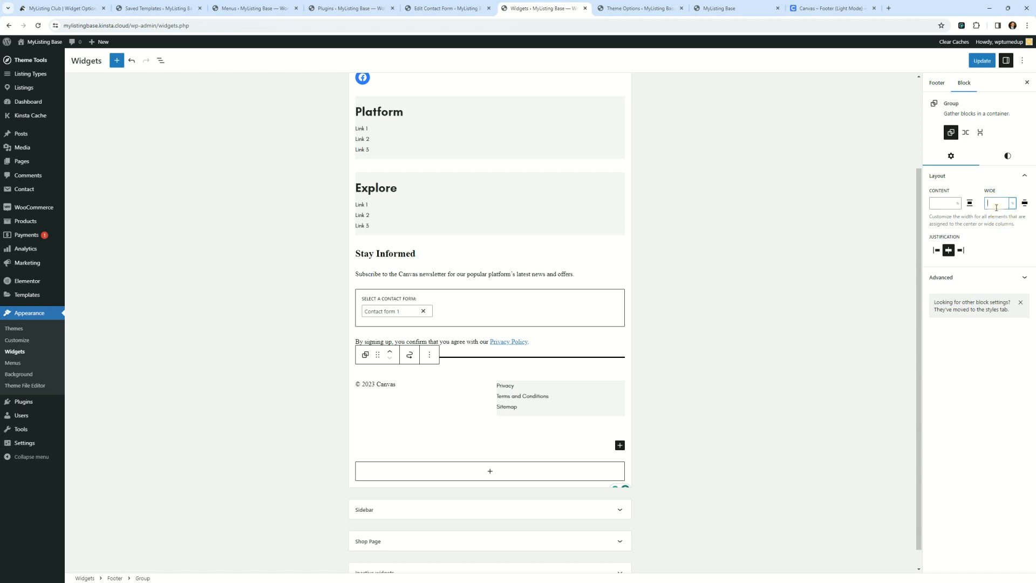
type("100")
left_click(983, 60)
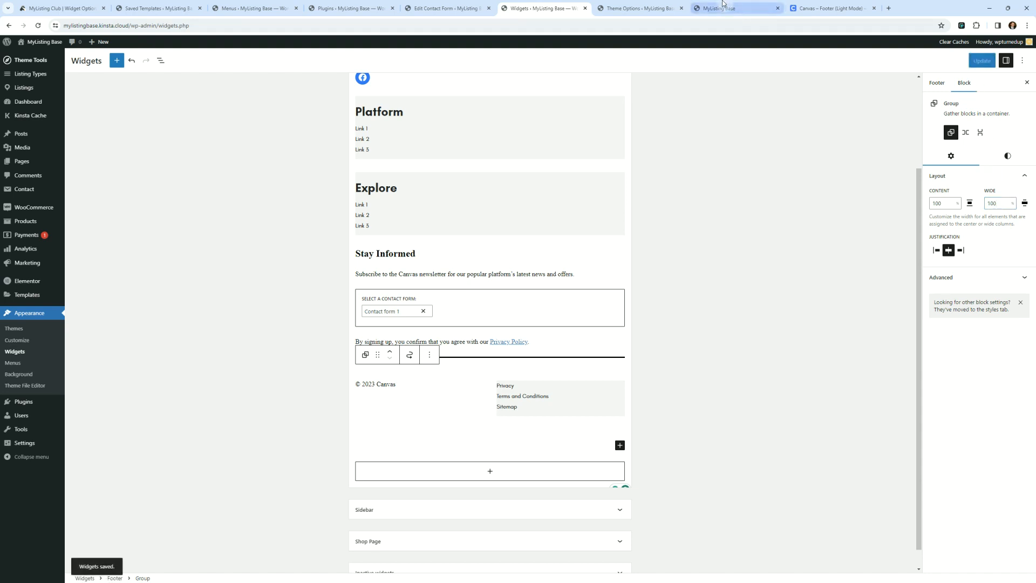
left_click(727, 8)
left_click(38, 25)
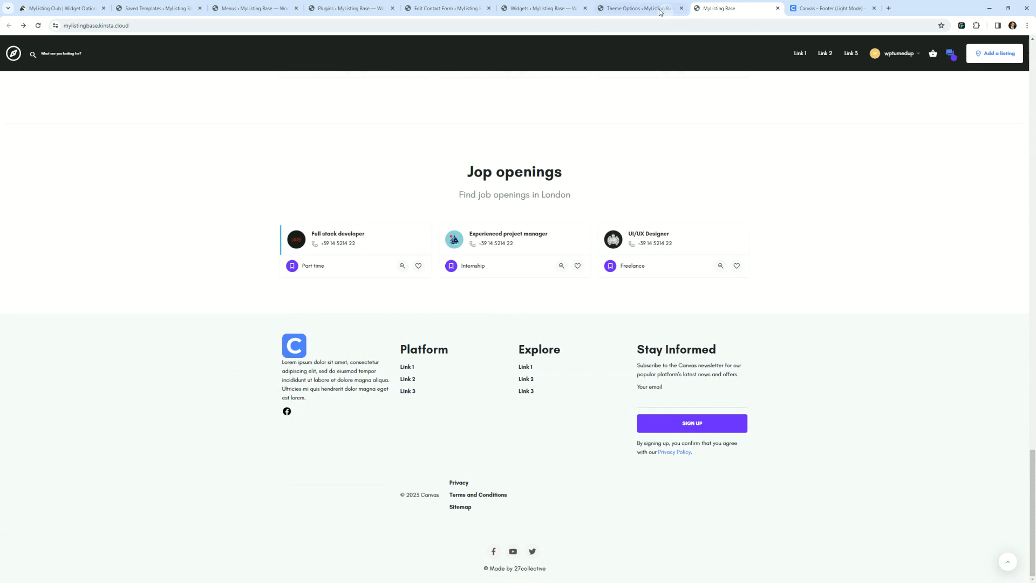
- Clear the bottom row group's wide width value in the footer widgets
left_click(659, 9)
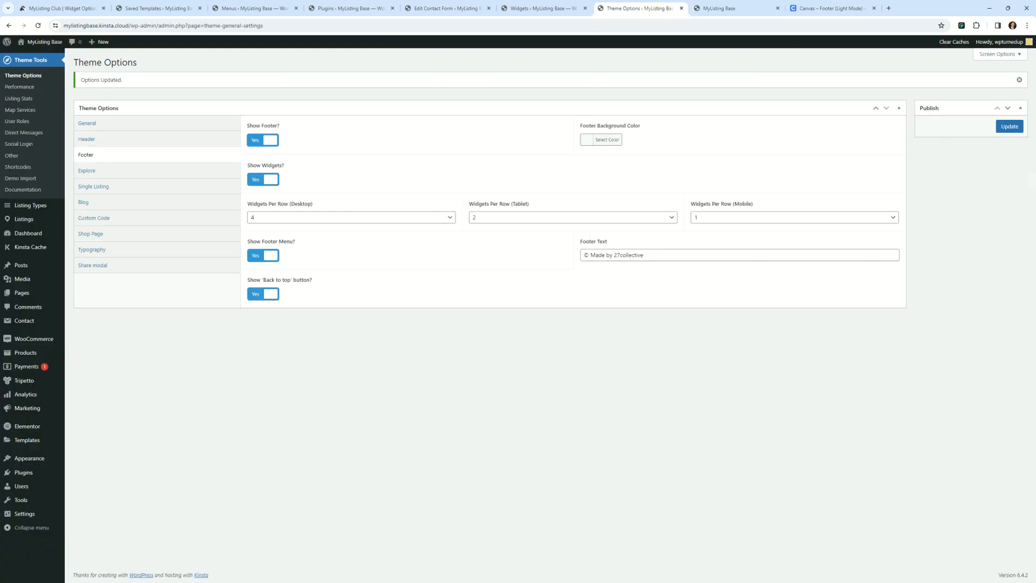
left_click(542, 8)
left_click(935, 204)
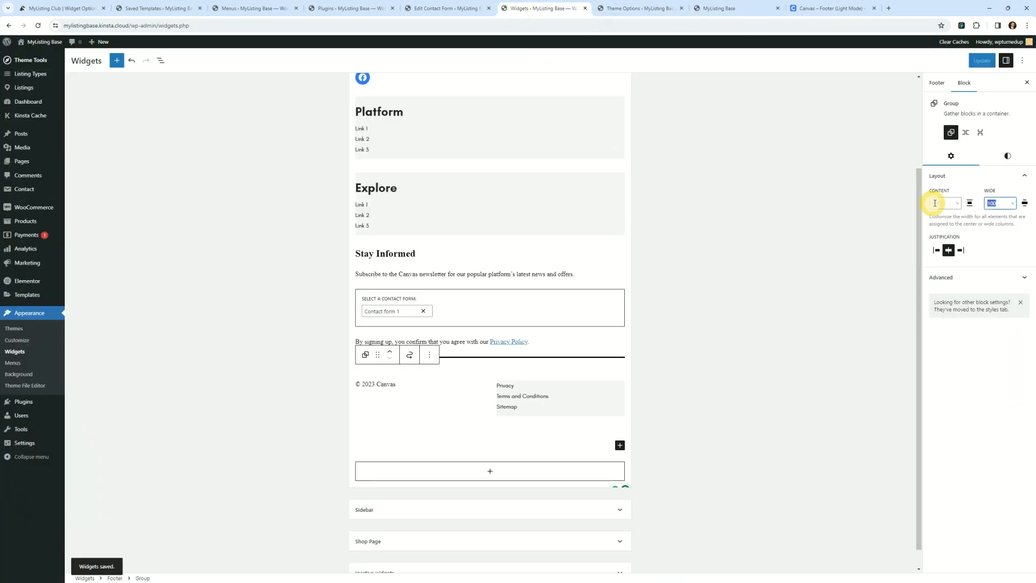
key("BackSpace")
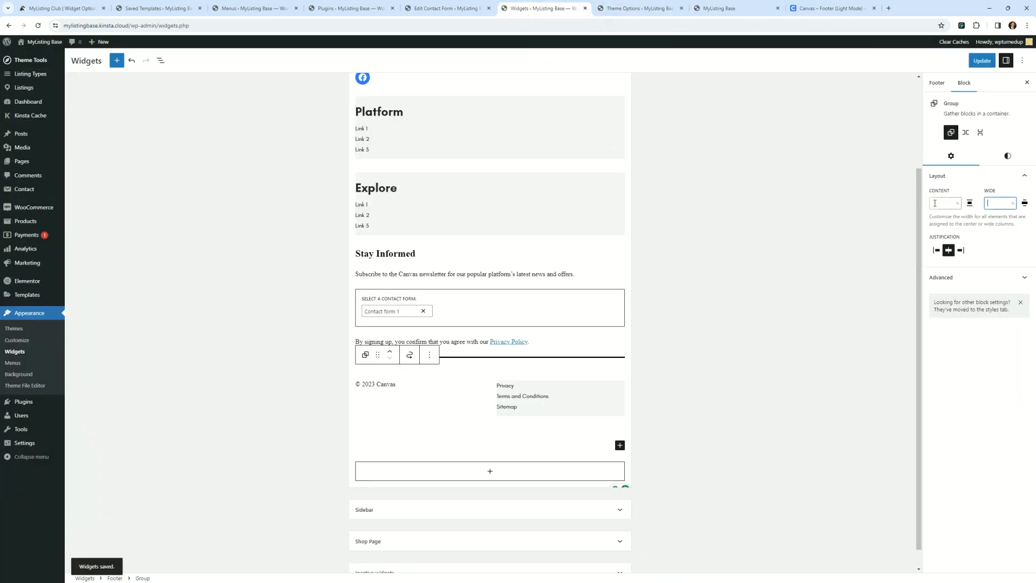
left_click(1008, 156)
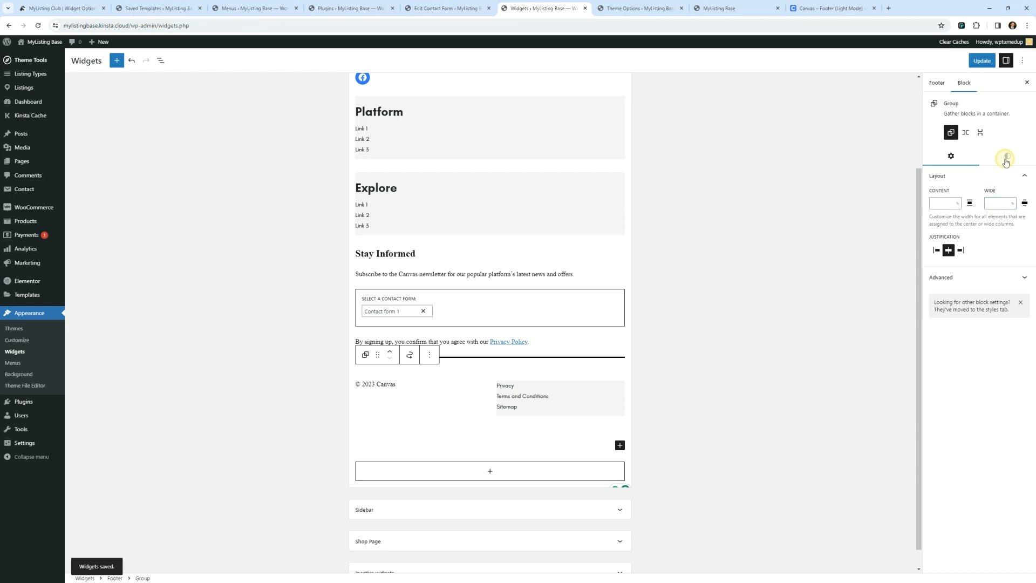
left_click(949, 156)
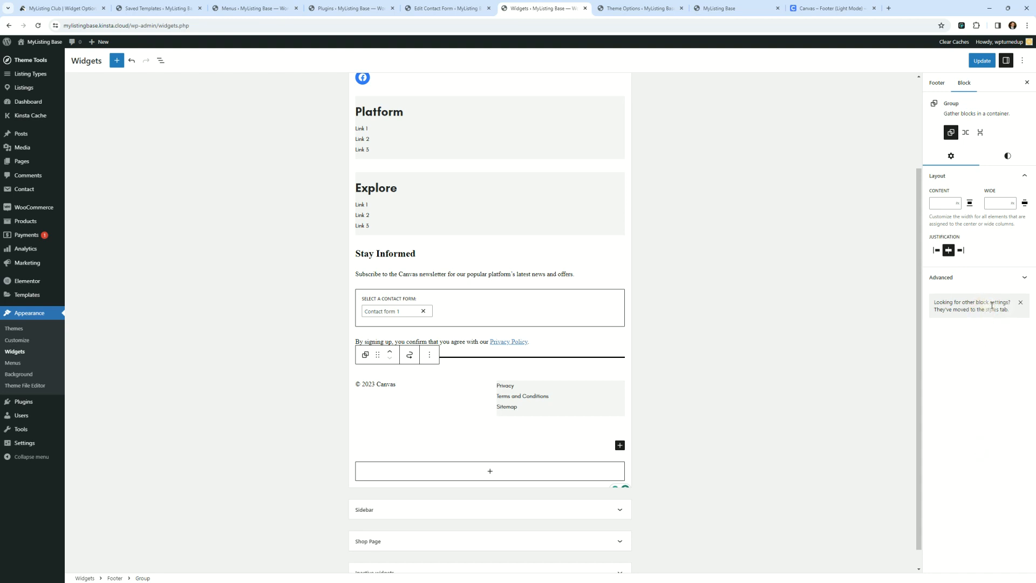
key("ctrl")
key("ctrl")
left_click(431, 355)
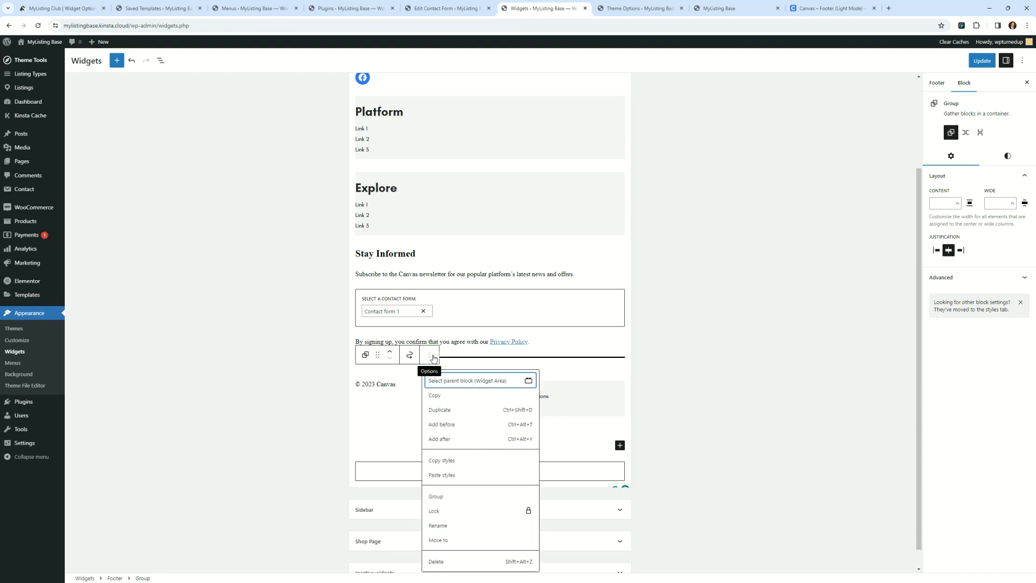
left_click(984, 382)
- Convert the bottom group holding the copyright text and legal links into a Row and center its items
left_click(967, 135)
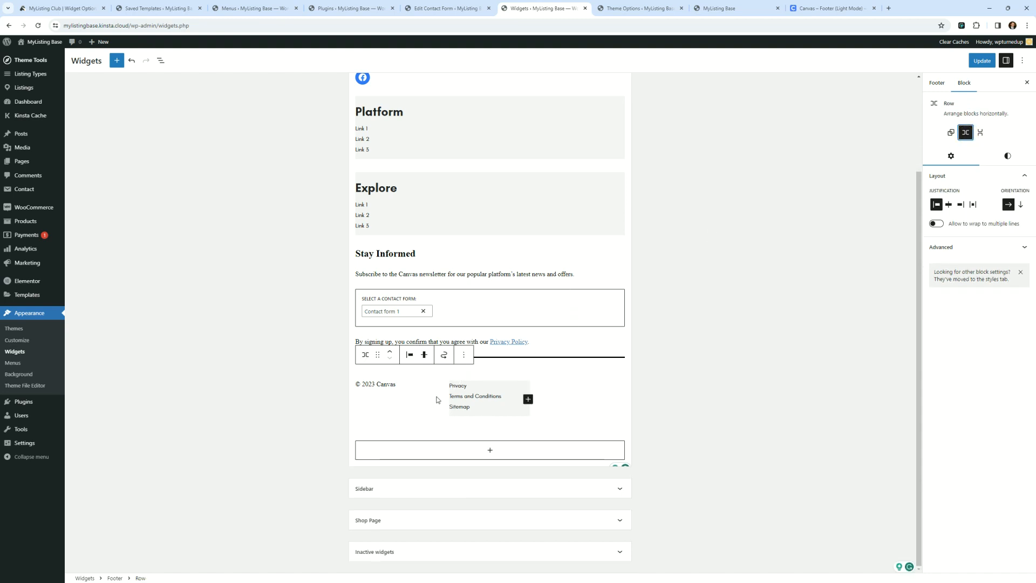
left_click(365, 355)
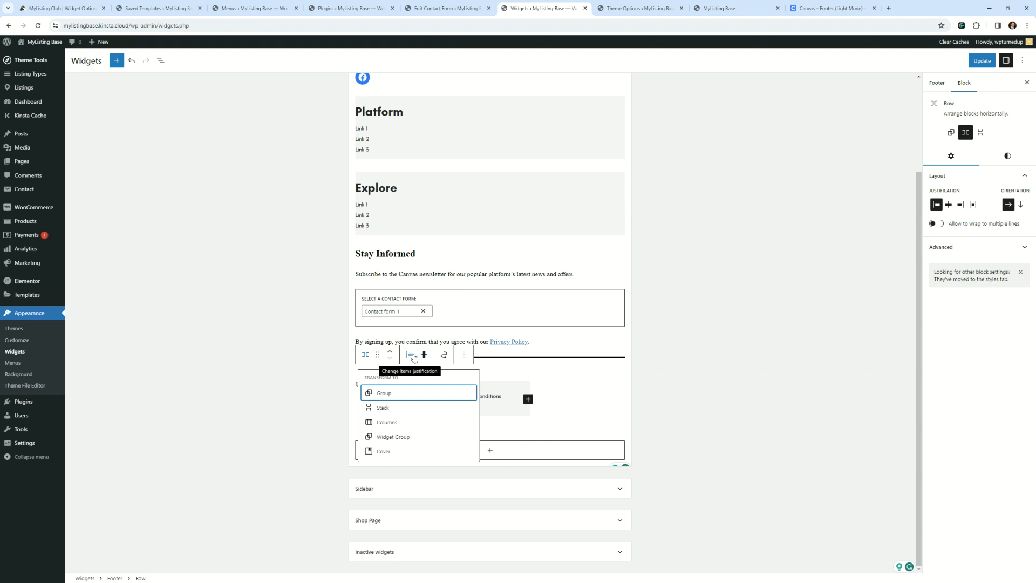
left_click(950, 205)
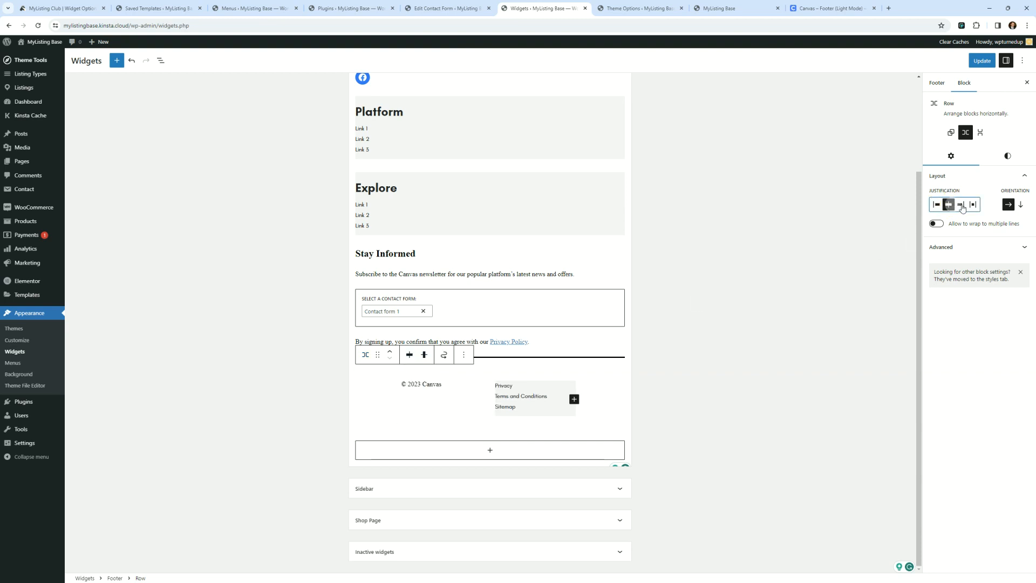
- Save the centered bottom row and reload the homepage to check the footer, returning to the widgets editor
left_click(983, 60)
left_click(754, 7)
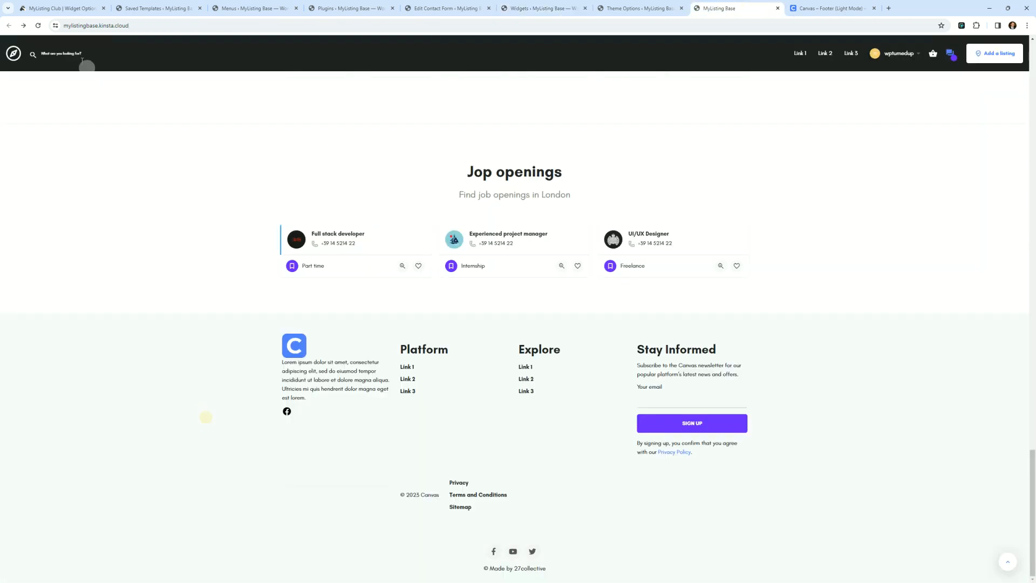
left_click(38, 25)
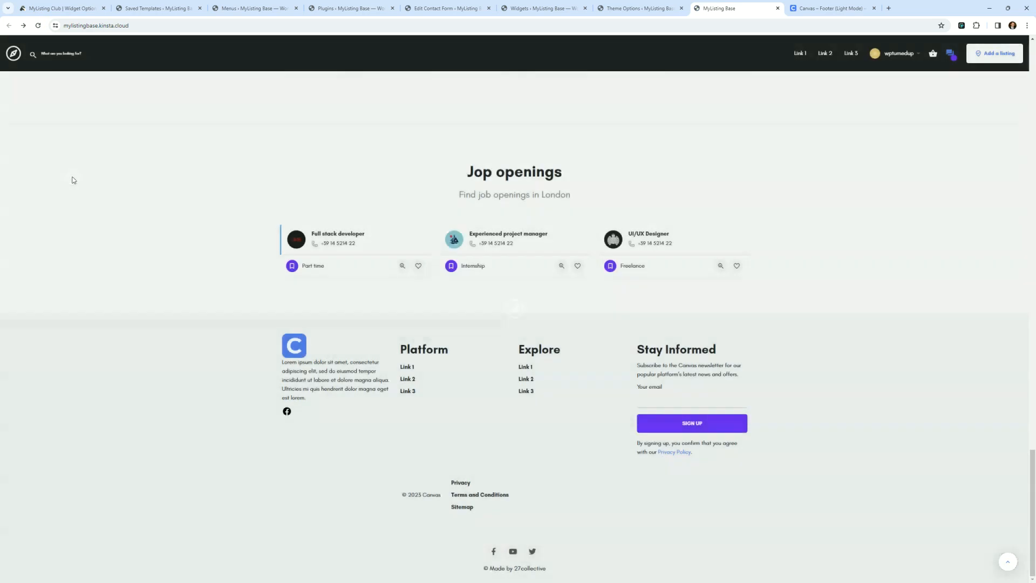
key("ctrl+shift+Tab")
key("ctrl+shift+Tab")
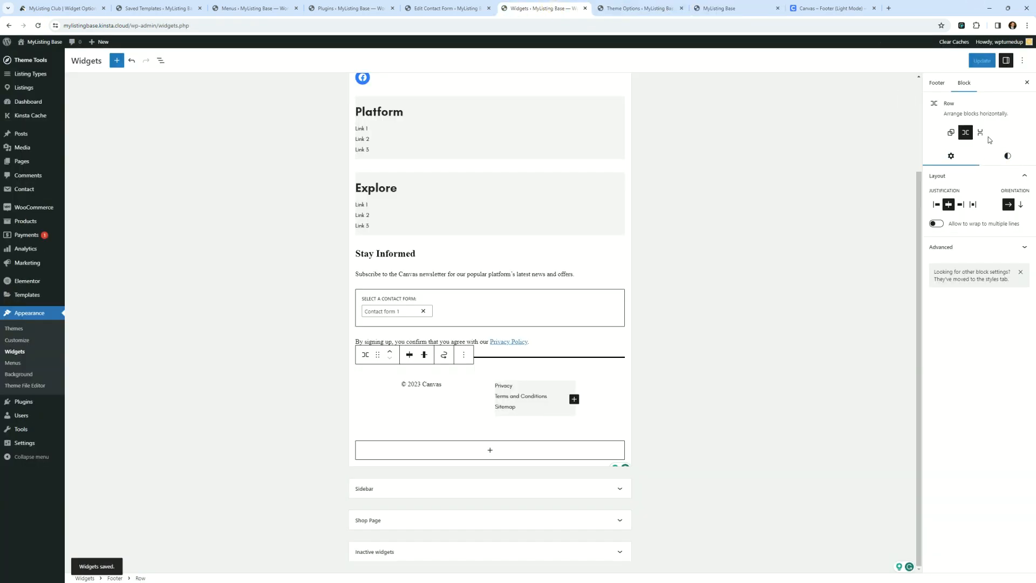
- Remove the center justification from the bottom row's items and deselect the block
left_click(980, 132)
left_click(970, 246)
left_click(970, 246)
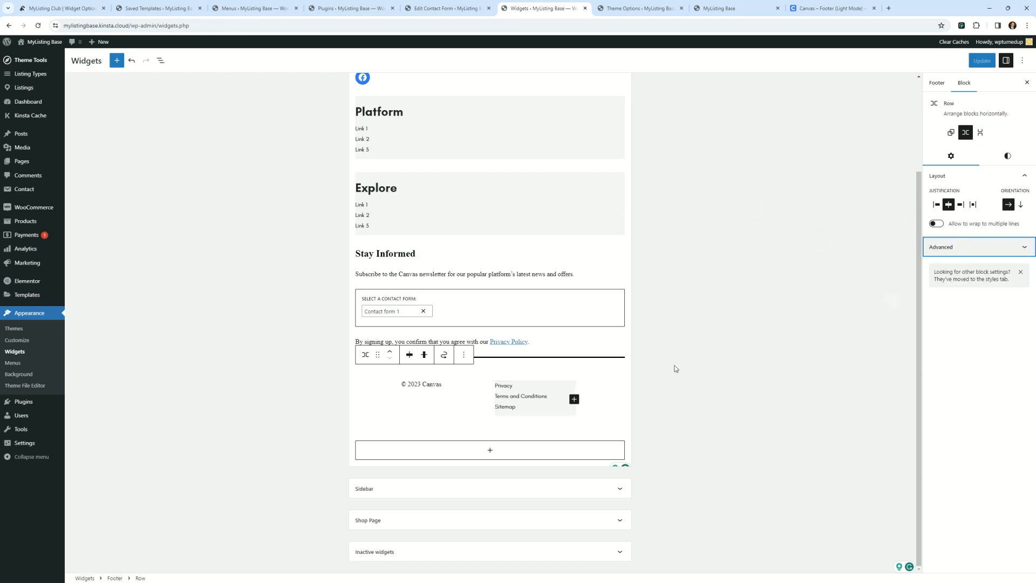
left_click(410, 355)
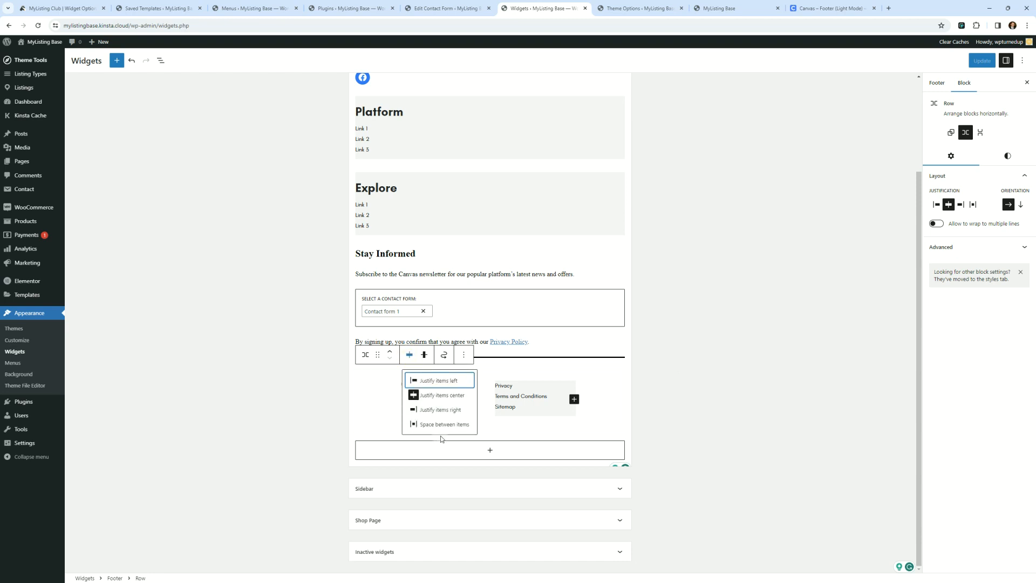
left_click(432, 400)
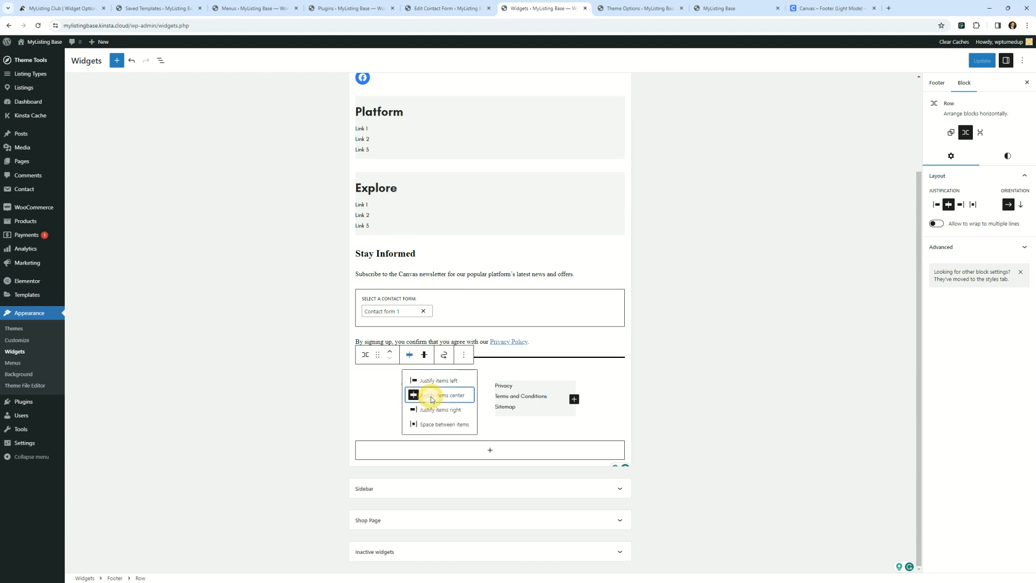
left_click(468, 409)
left_click(402, 403)
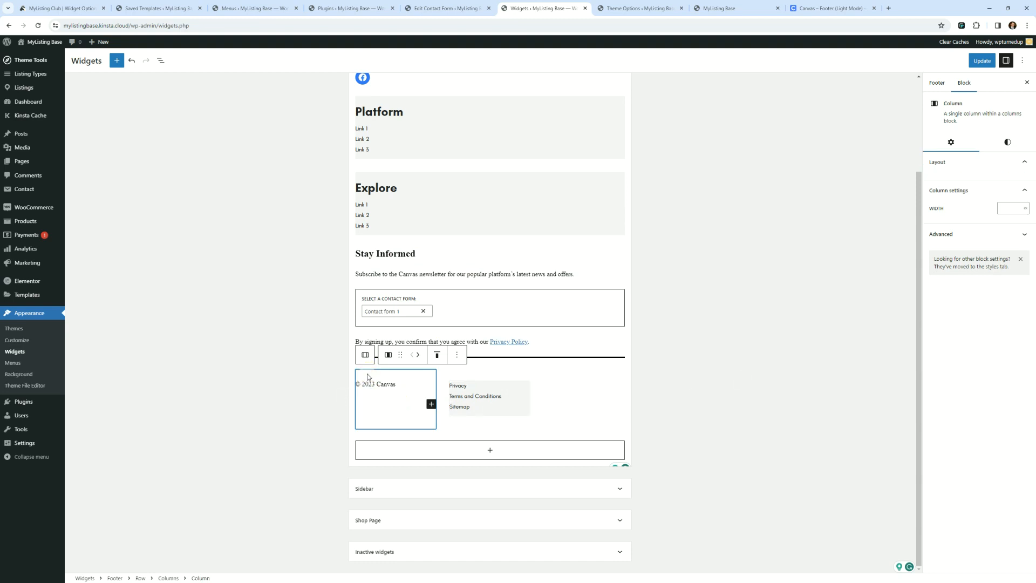
left_click(663, 313)
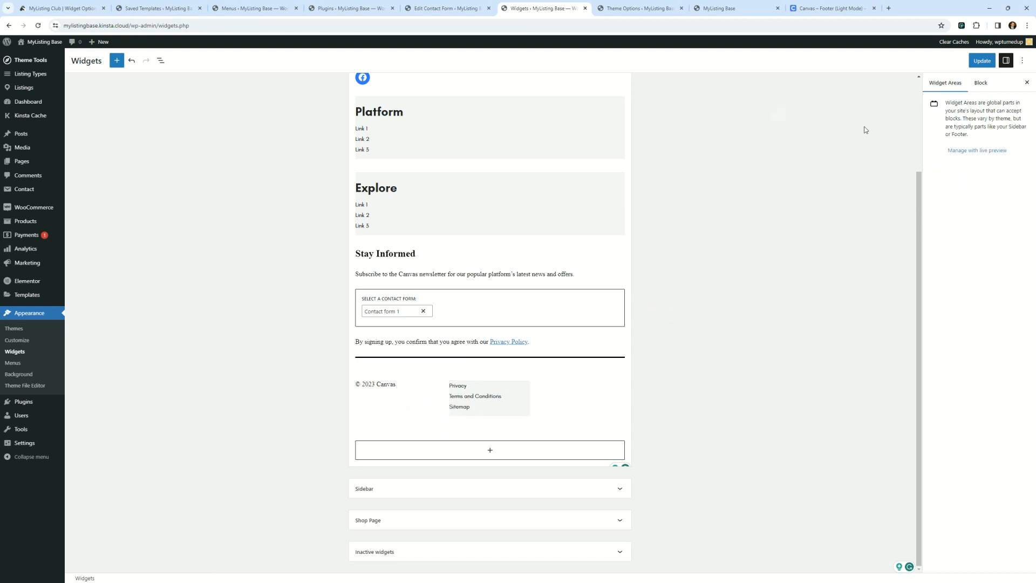
left_click(707, 8)
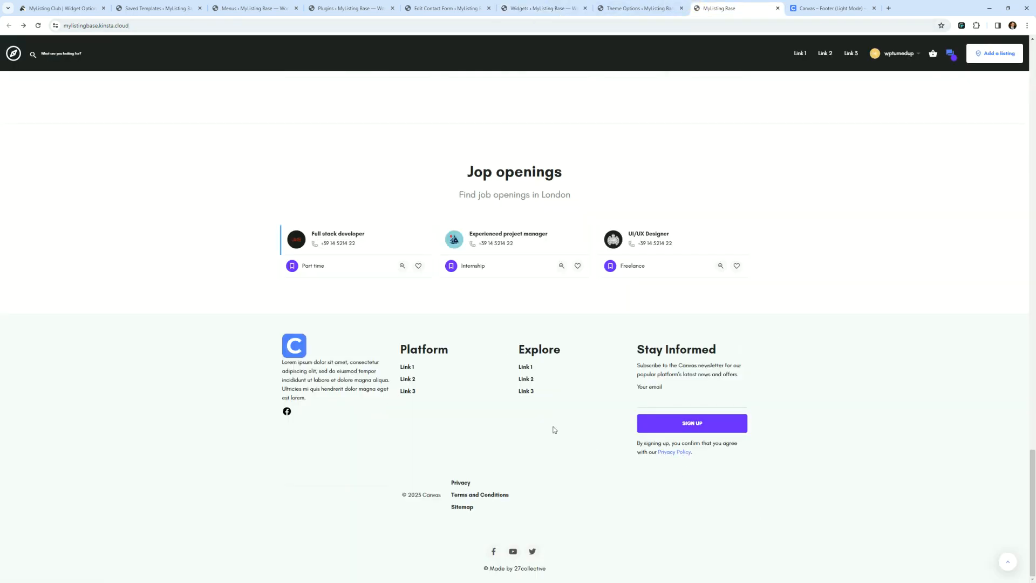
left_click(720, 424)
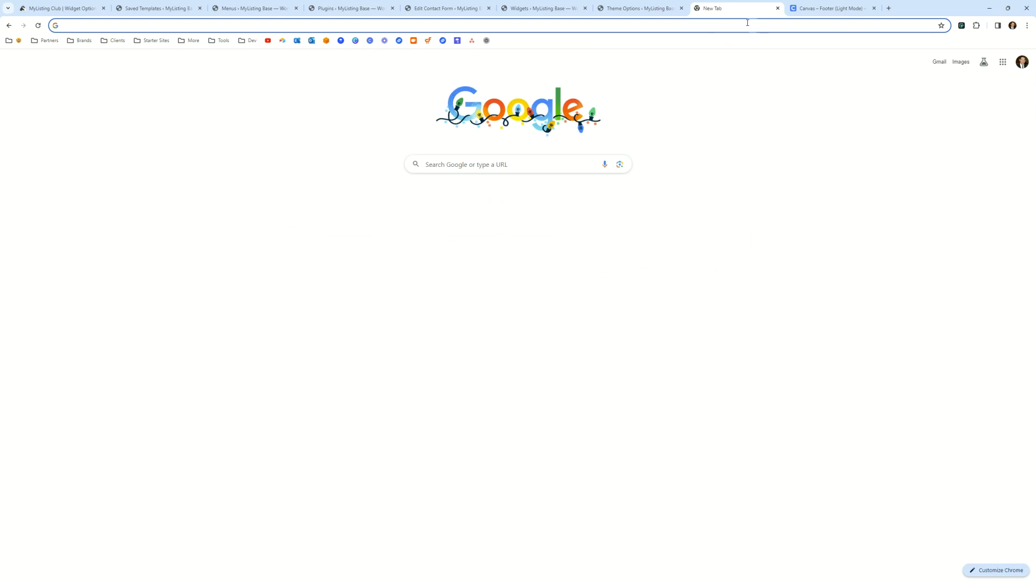
left_click(778, 8)
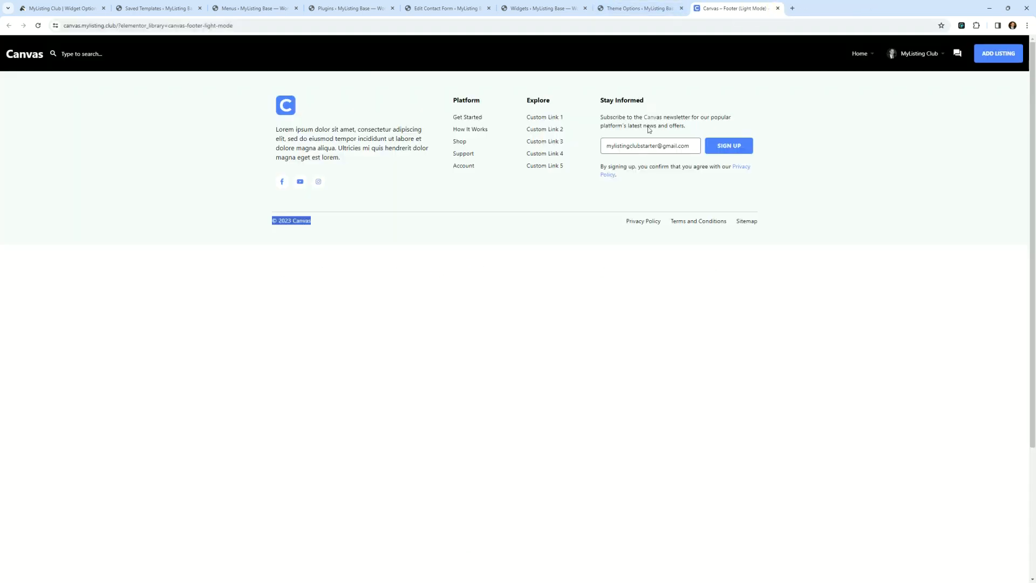
right_click(802, 8)
left_click(828, 70)
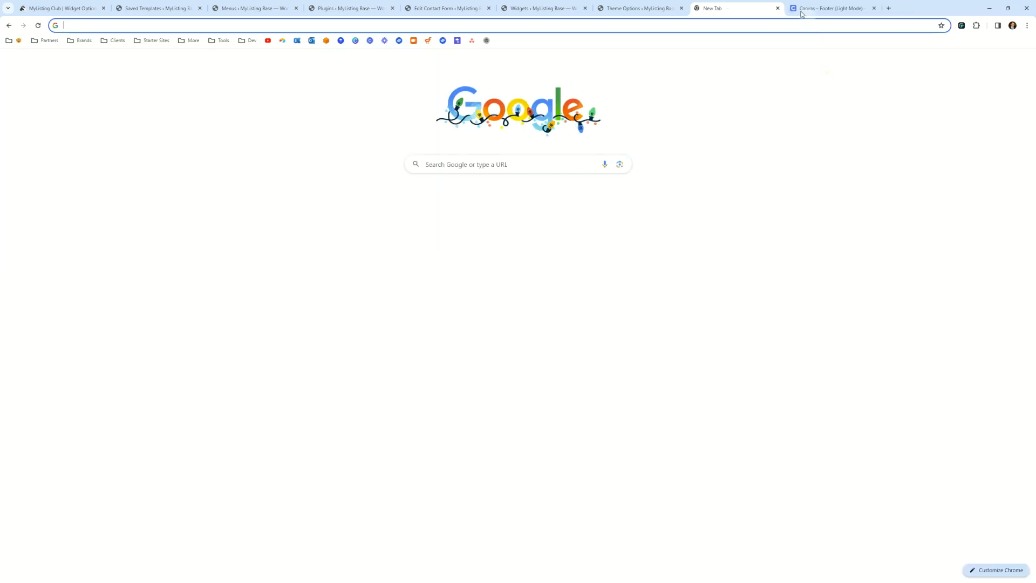
left_click(9, 25)
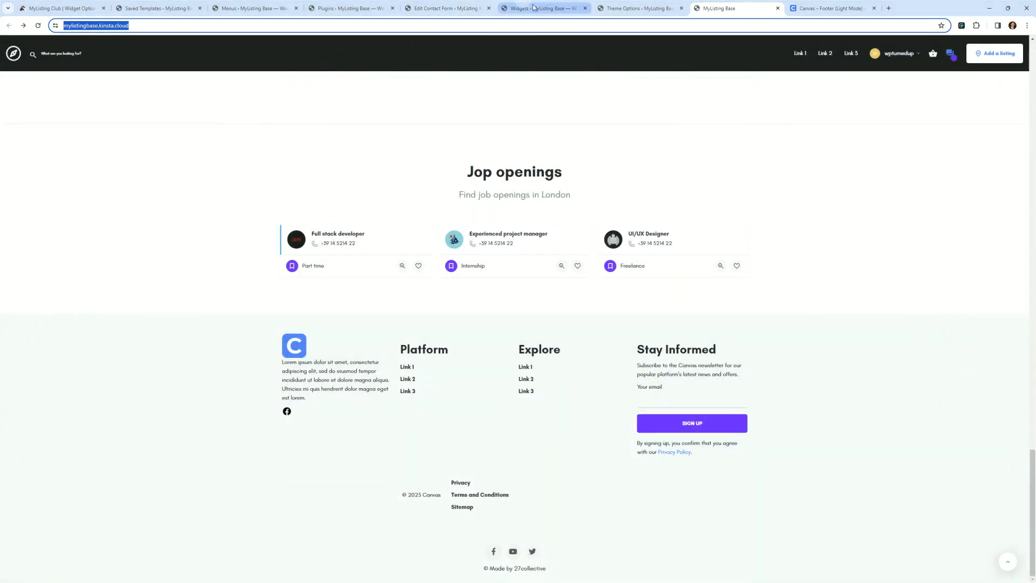
- Delete the columns holding the copyright text and legal links, and delete the emptied Row from the footer widgets
left_click(532, 8)
left_click(383, 374)
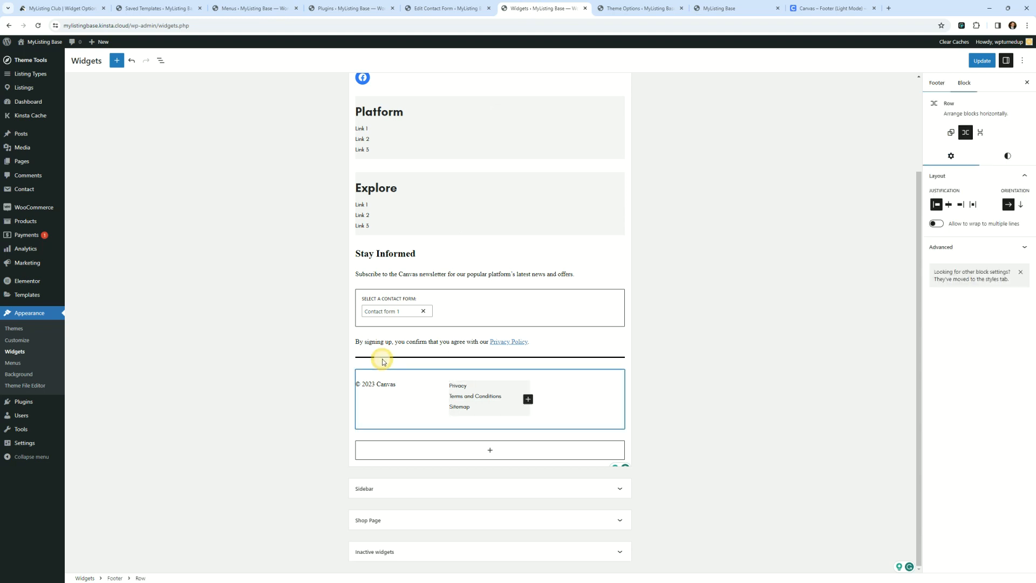
left_click(366, 371)
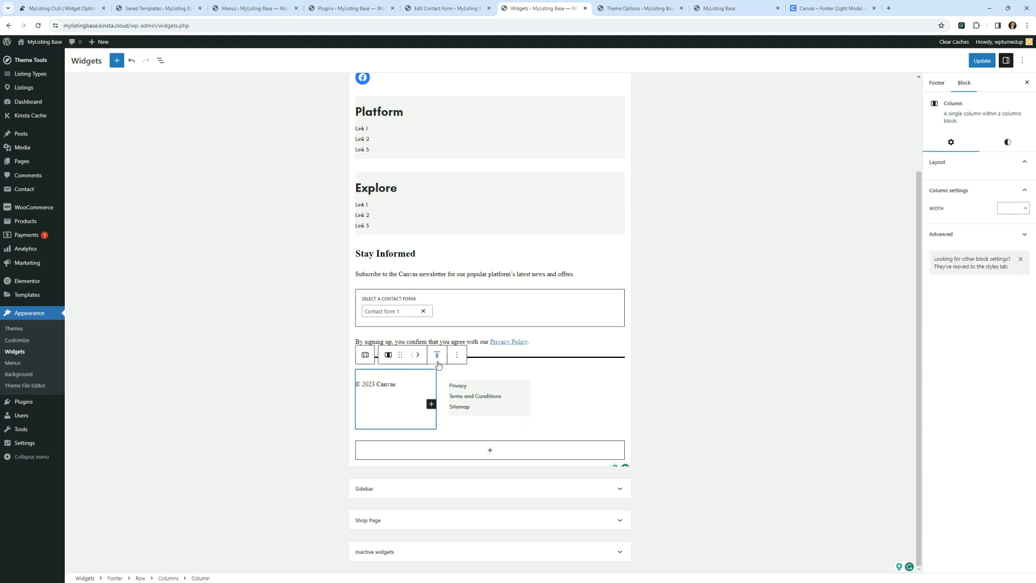
left_click(365, 354)
left_click(477, 356)
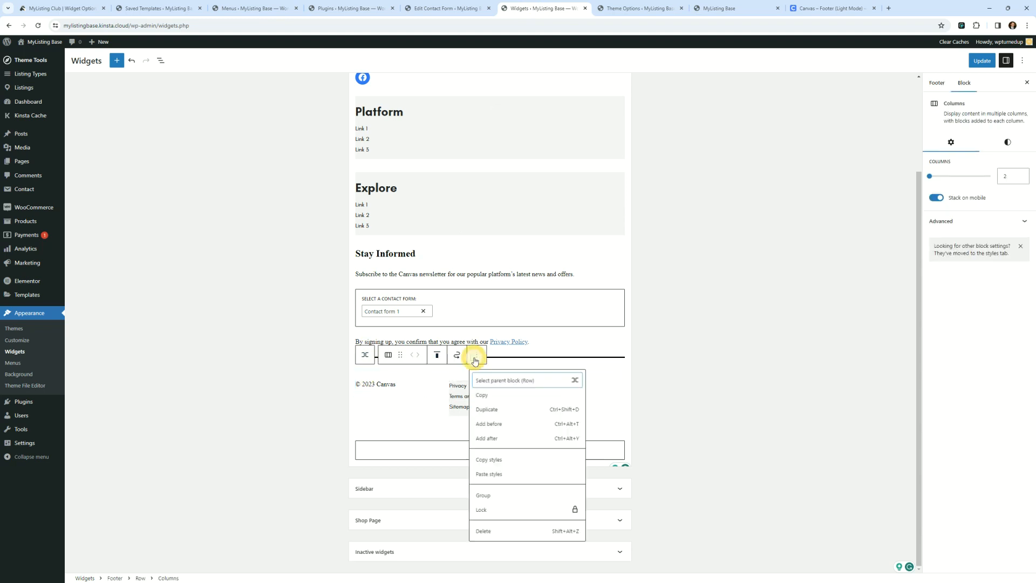
left_click(492, 529)
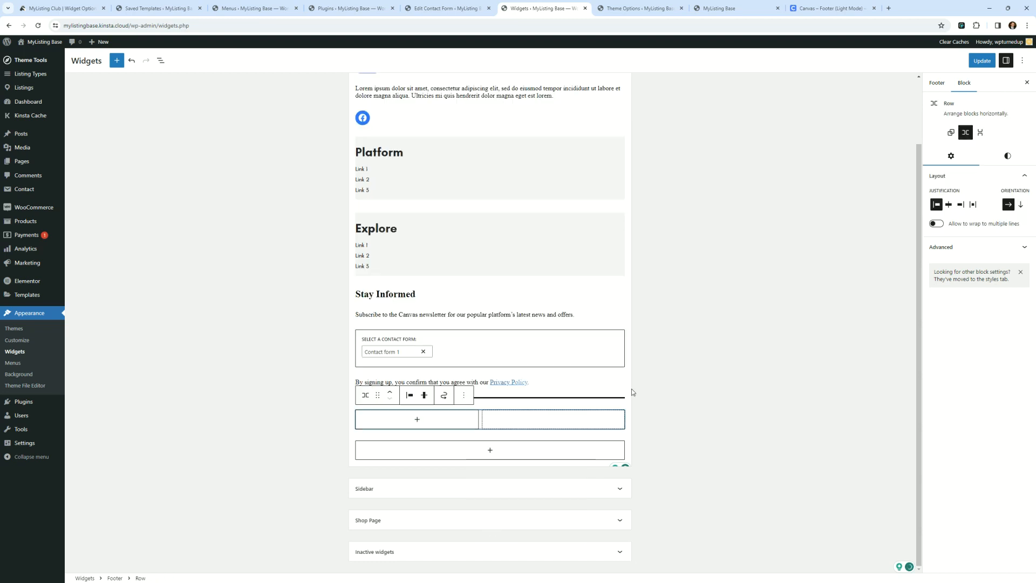
left_click(464, 395)
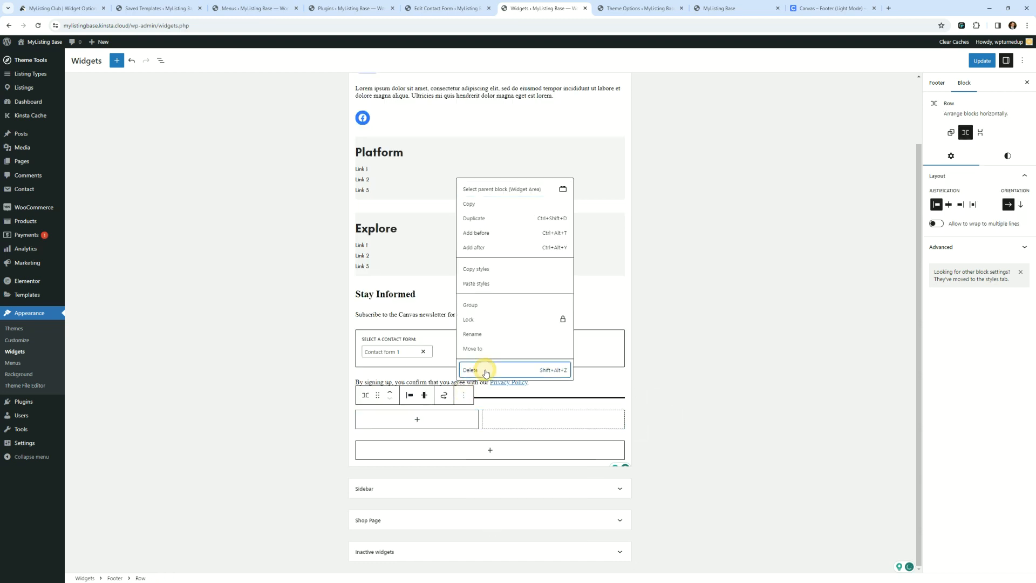
left_click(485, 372)
left_click(669, 392)
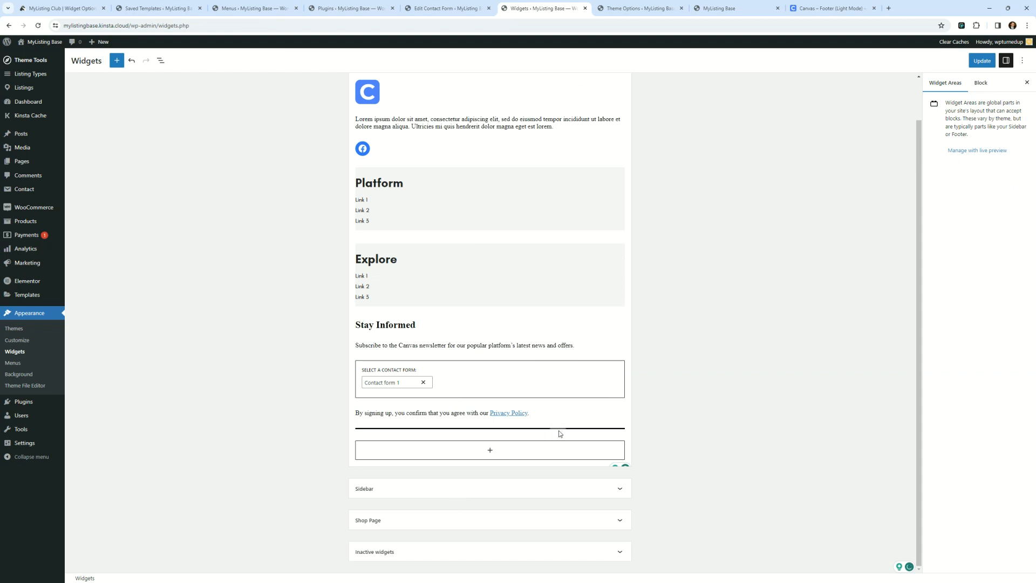
left_click(560, 430)
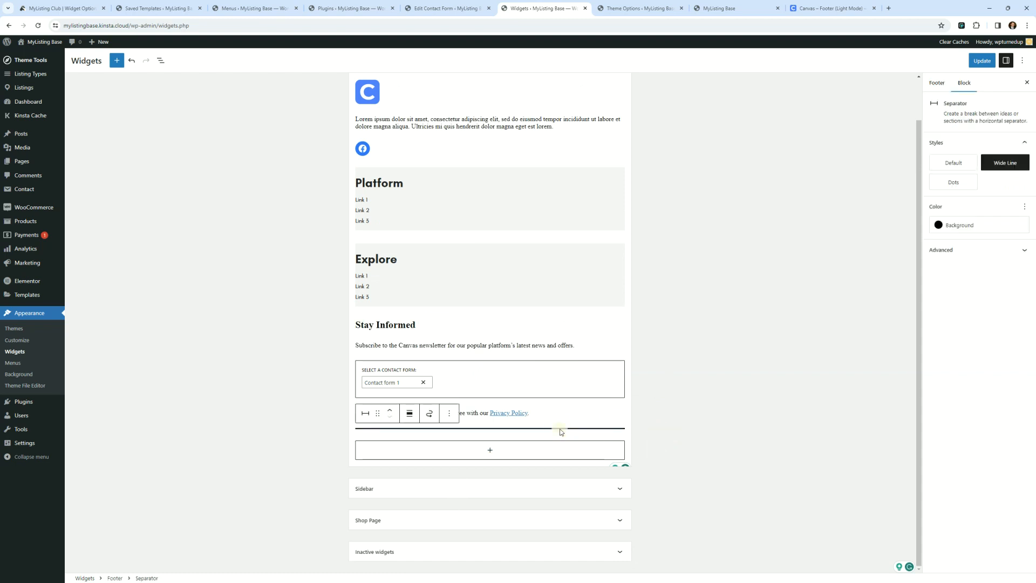
left_click(974, 250)
left_click(1025, 207)
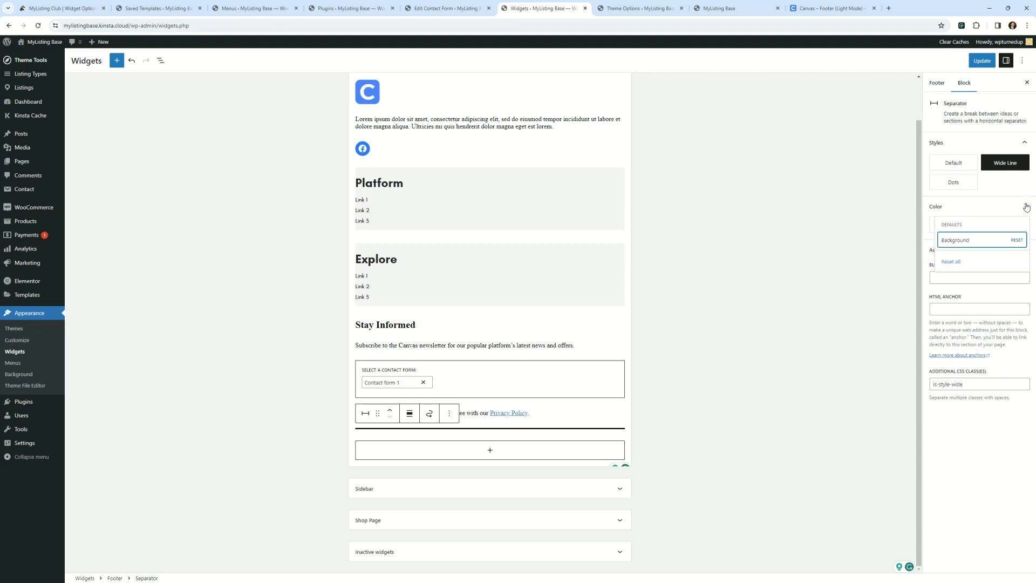
left_click(1026, 207)
left_click(369, 414)
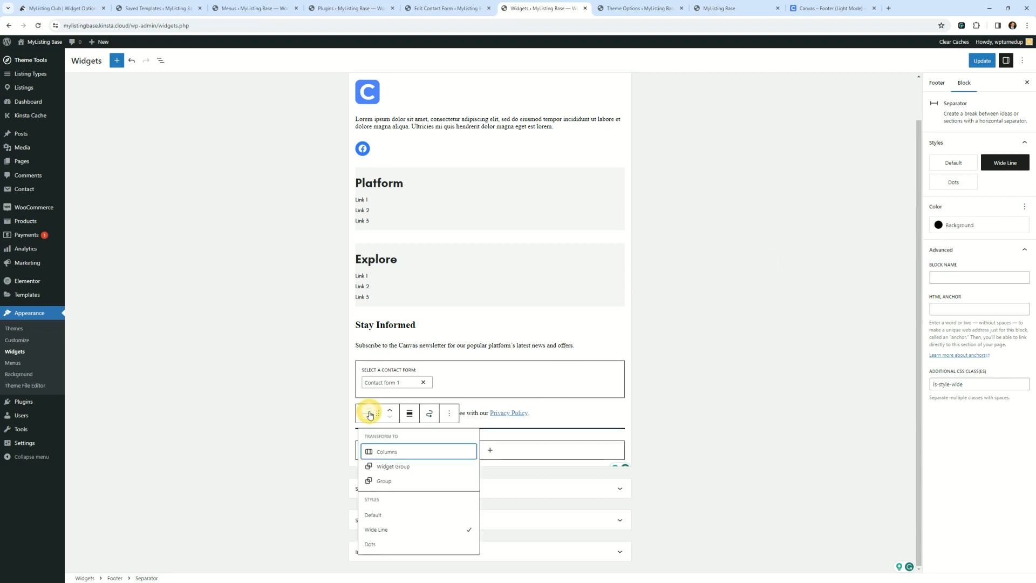
left_click(448, 414)
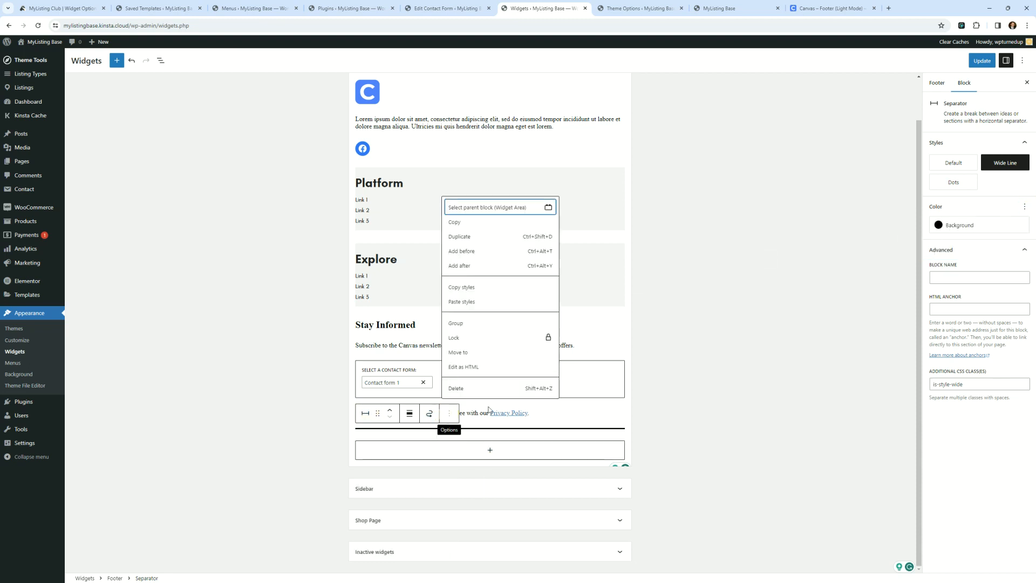
left_click(671, 268)
- Save the footer widgets and switch to the footer settings in Theme Options
left_click(983, 61)
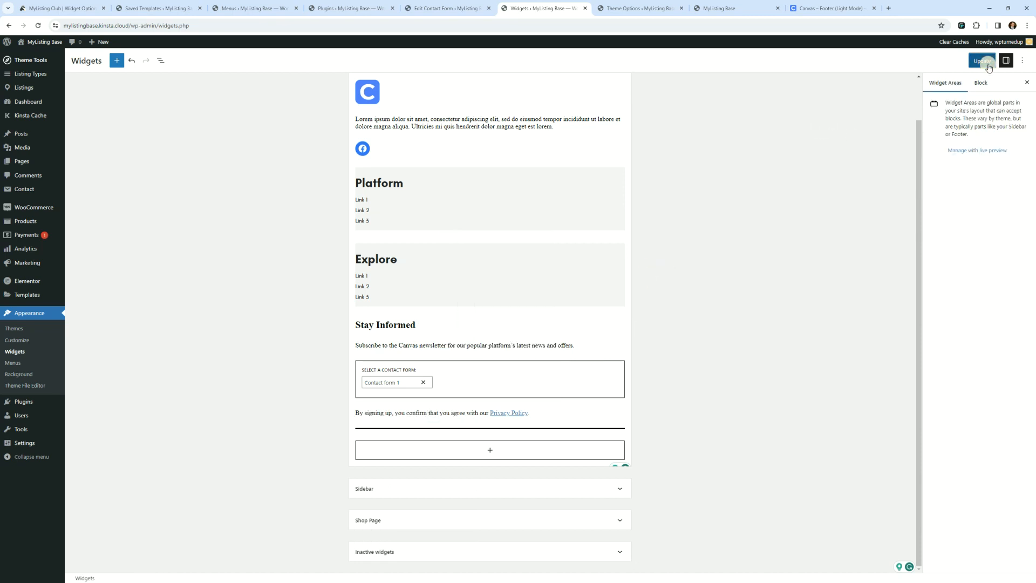
left_click(242, 4)
left_click(322, 5)
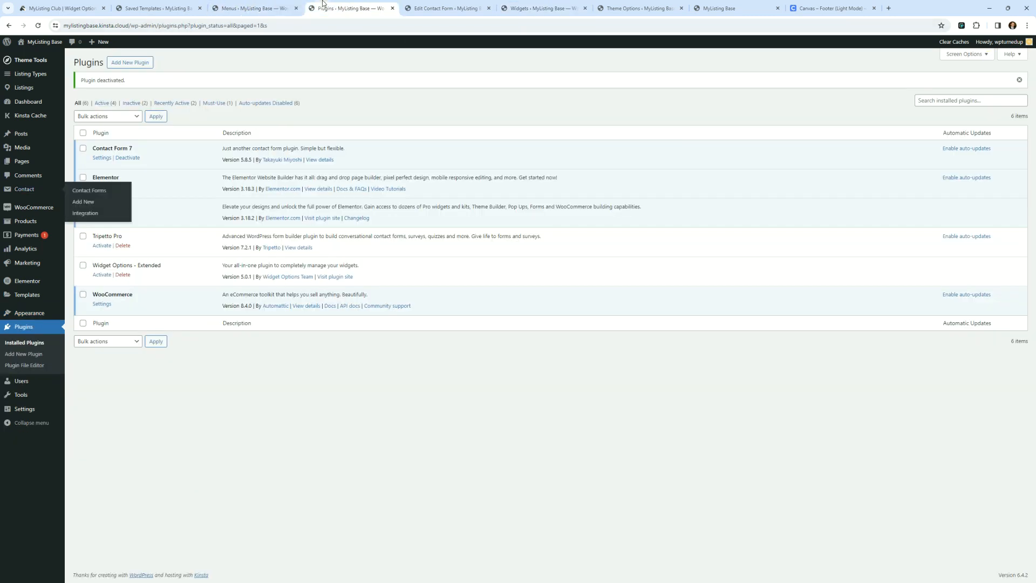
left_click(145, 7)
left_click_drag(605, 7, 162, 5)
left_click(295, 8)
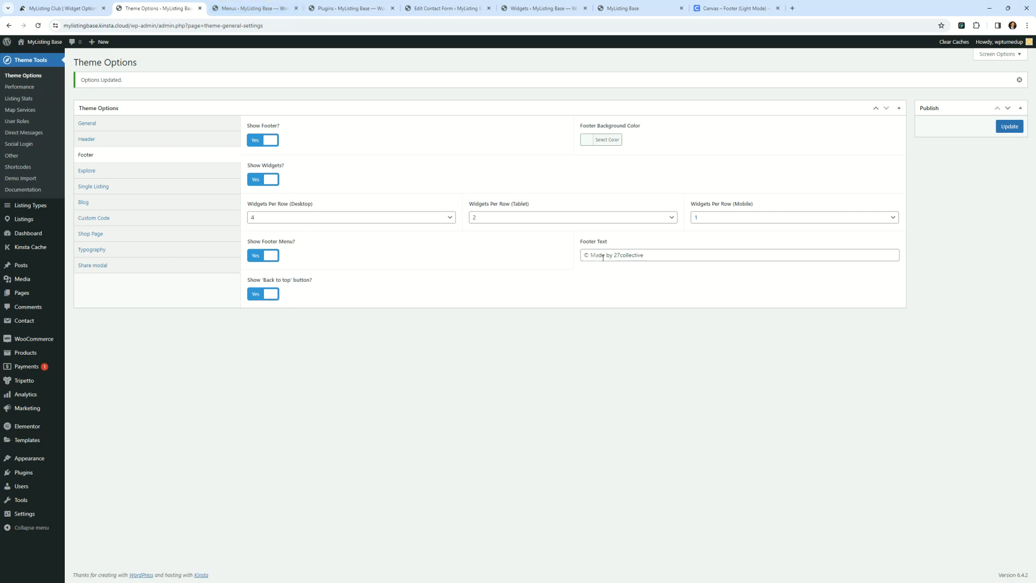
- Set the theme's footer text to "© 2023 Canvas", save the theme options and view the homepage
left_click_drag(663, 255, 493, 247)
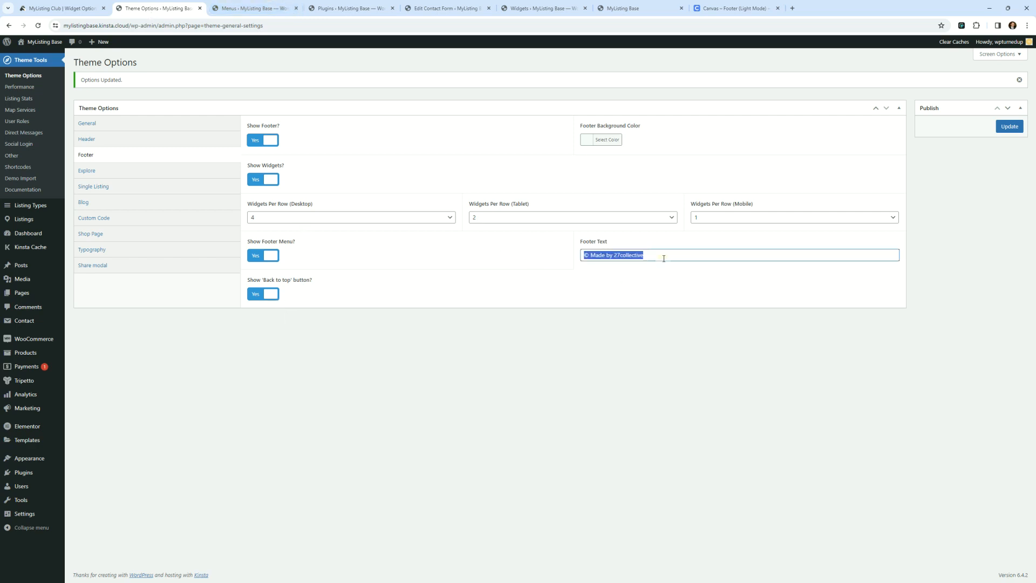
left_click(662, 259)
left_click_drag(653, 259, 555, 259)
left_click(641, 253)
left_click(592, 255)
type("2023")
left_click_drag(605, 255, 695, 250)
key("BackSpace")
type("MyList")
left_click_drag(605, 255, 897, 243)
type("C")
left_click(1008, 128)
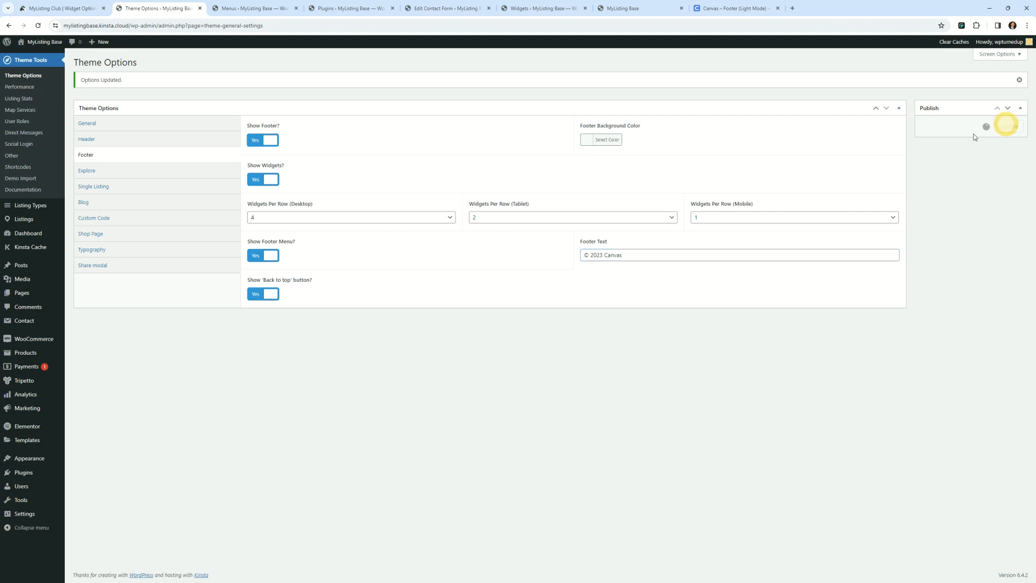
left_click(625, 8)
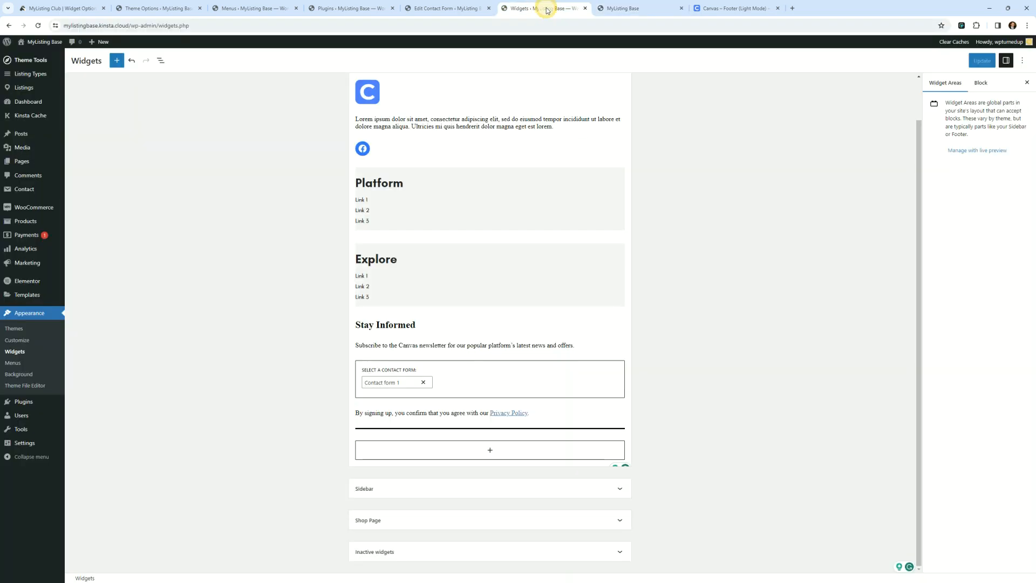
- Compare the footer widgets with the Canvas demo footer and the current site footer
left_click(546, 8)
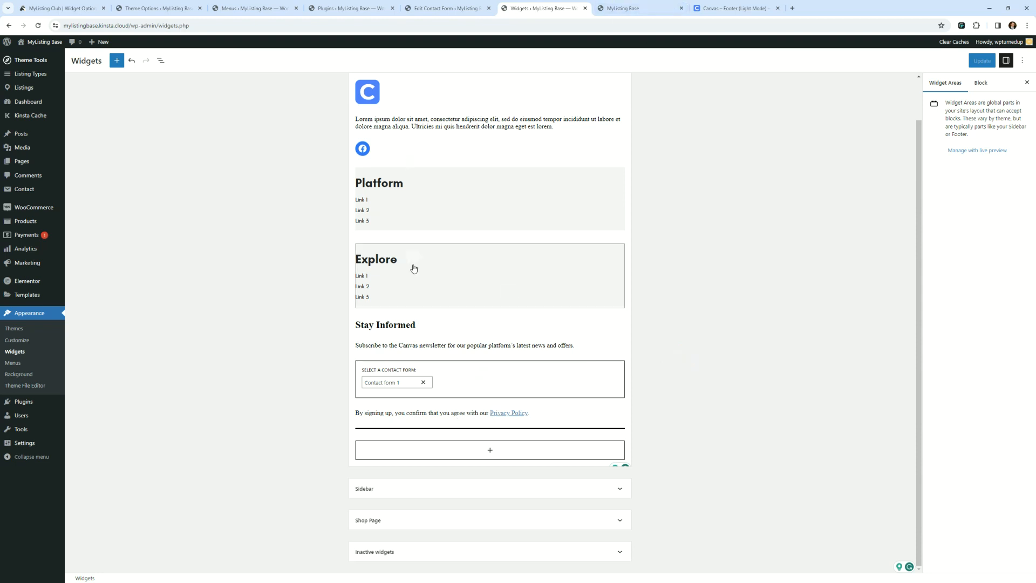
left_click(728, 12)
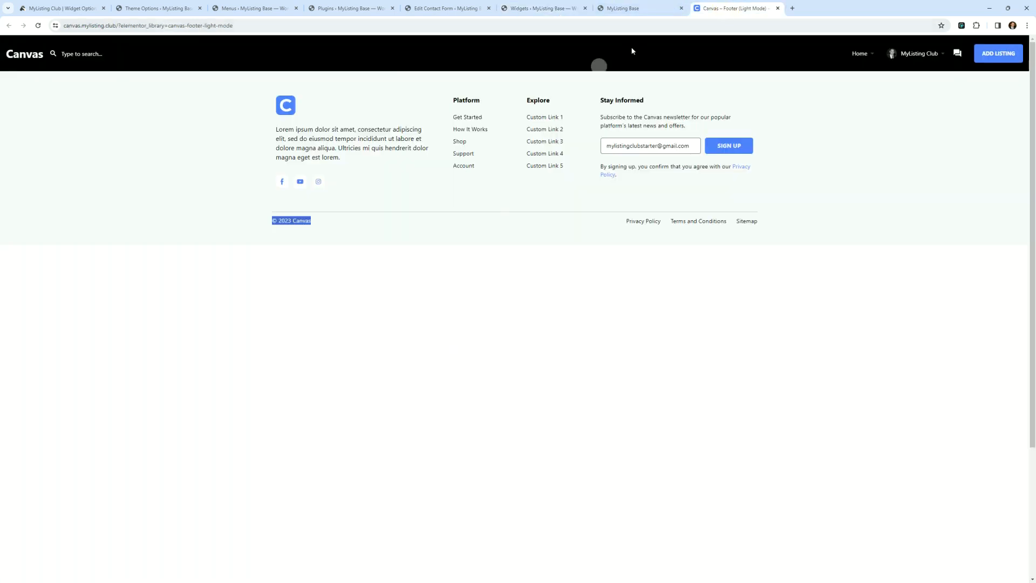
left_click(631, 7)
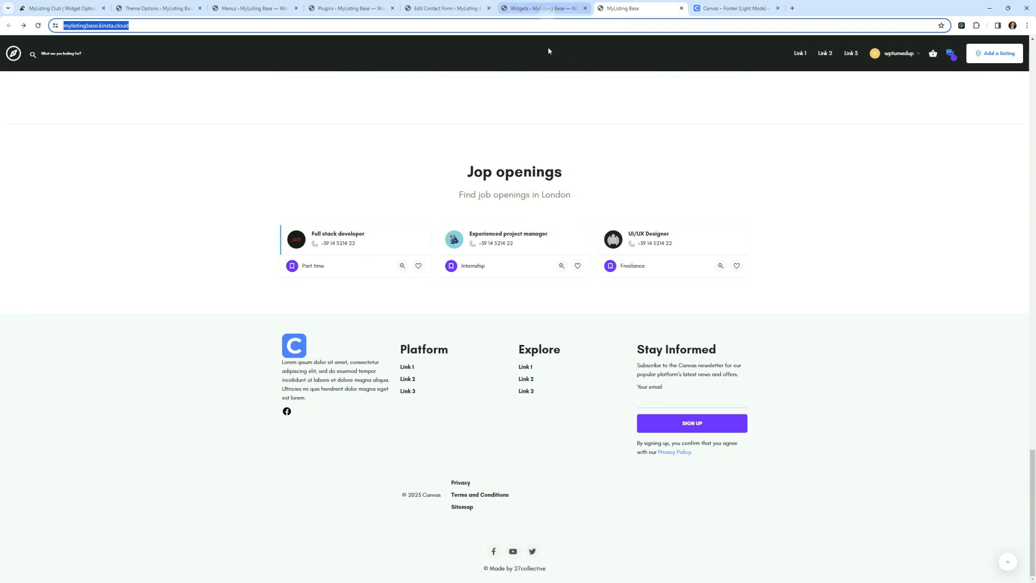
left_click(534, 8)
- Select the group holding the footer logo and add an empty Paragraph block below its social icons
left_click(404, 148)
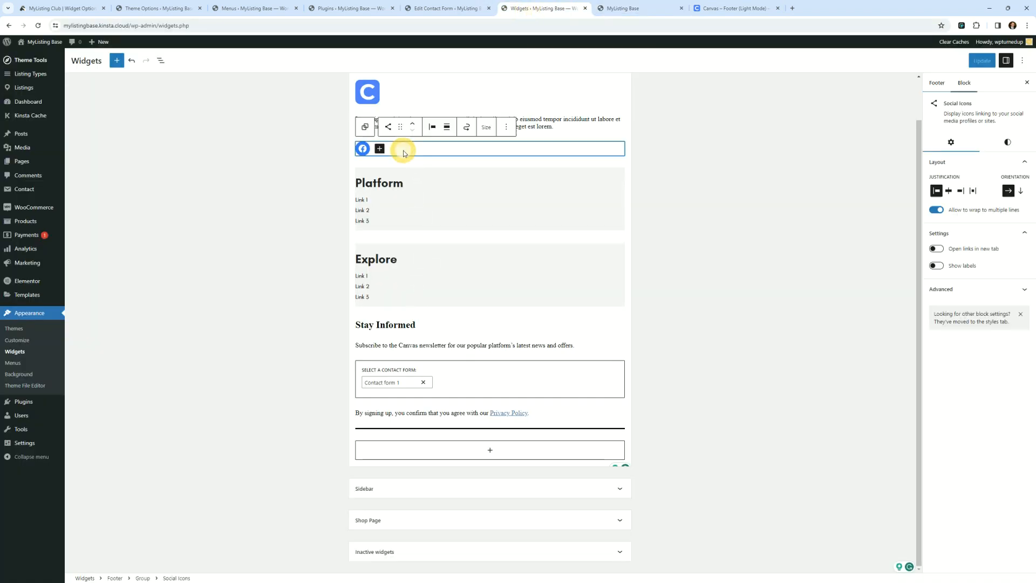
left_click(368, 96)
scroll(376, 118, "up", 1)
left_click(366, 109)
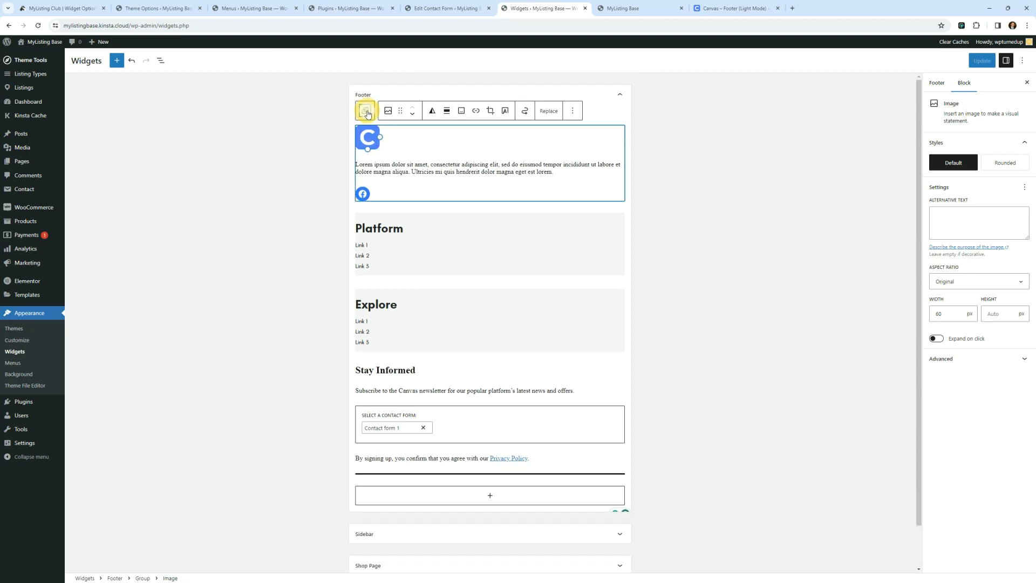
left_click(619, 217)
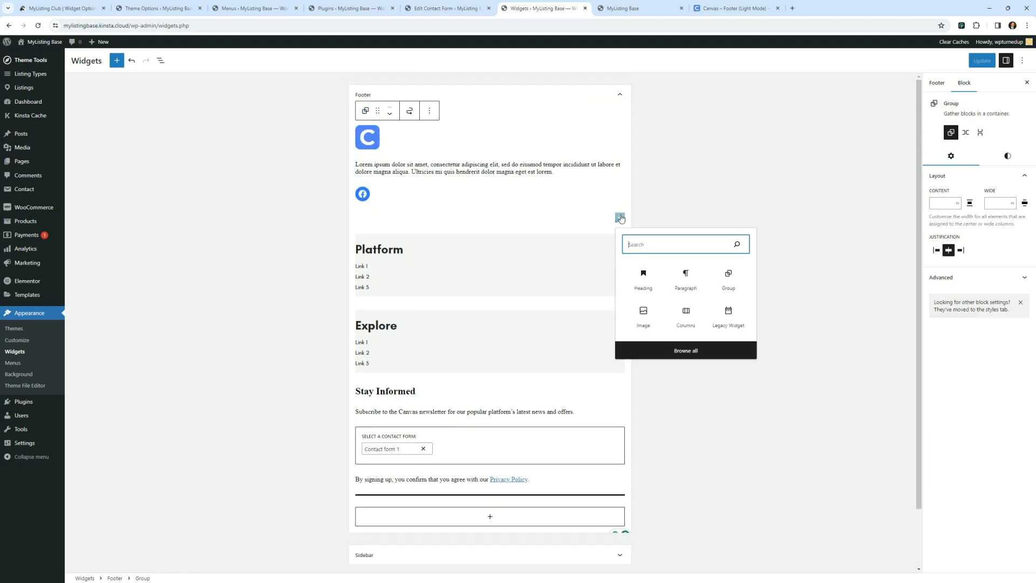
left_click(688, 278)
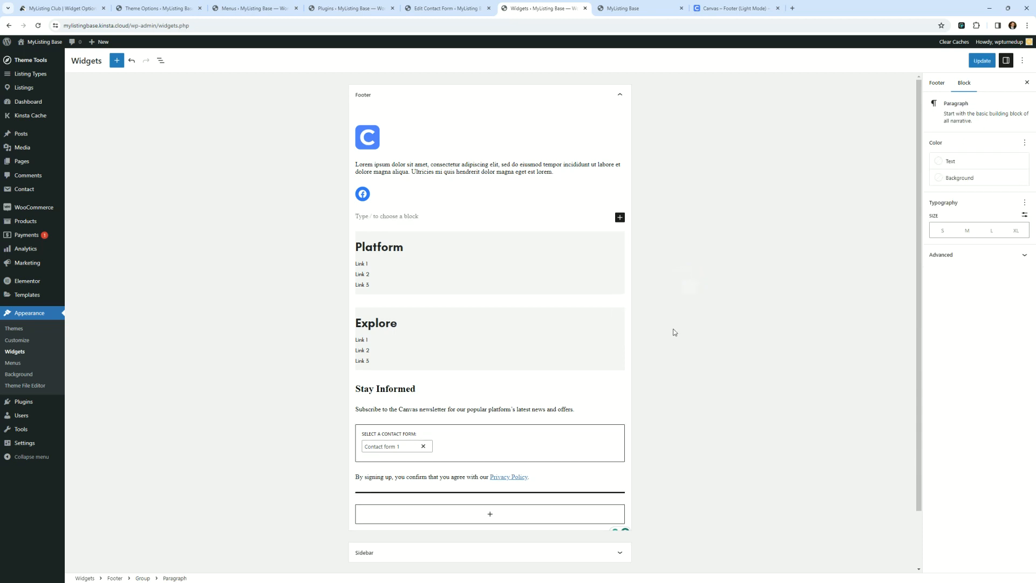
- Search the block inserter below the social icons for "dyn", "date" and "post" blocks
left_click(619, 218)
type("gou")
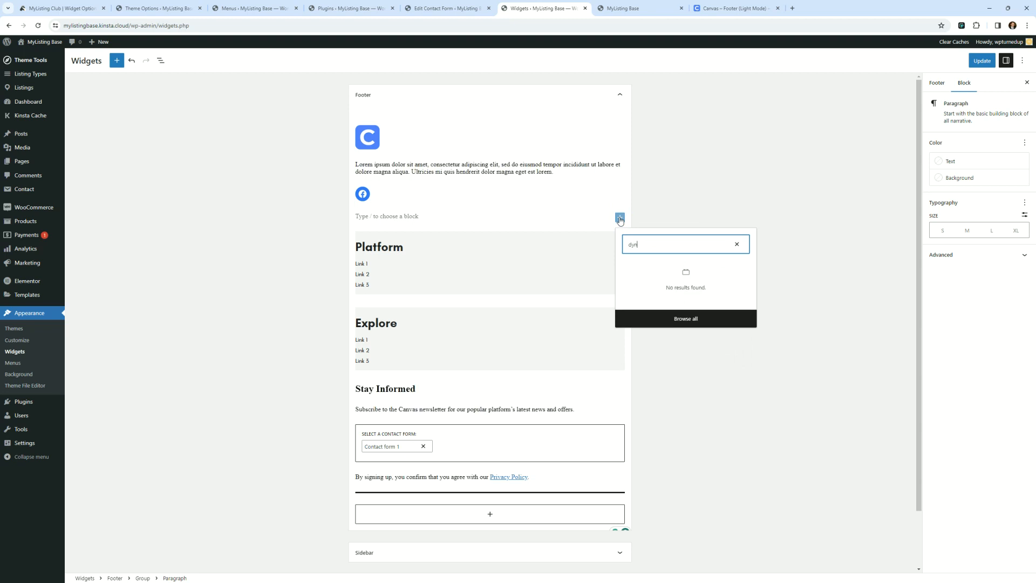
key("BackSpace")
key("BackSpace")
key("BackSpace")
type("d")
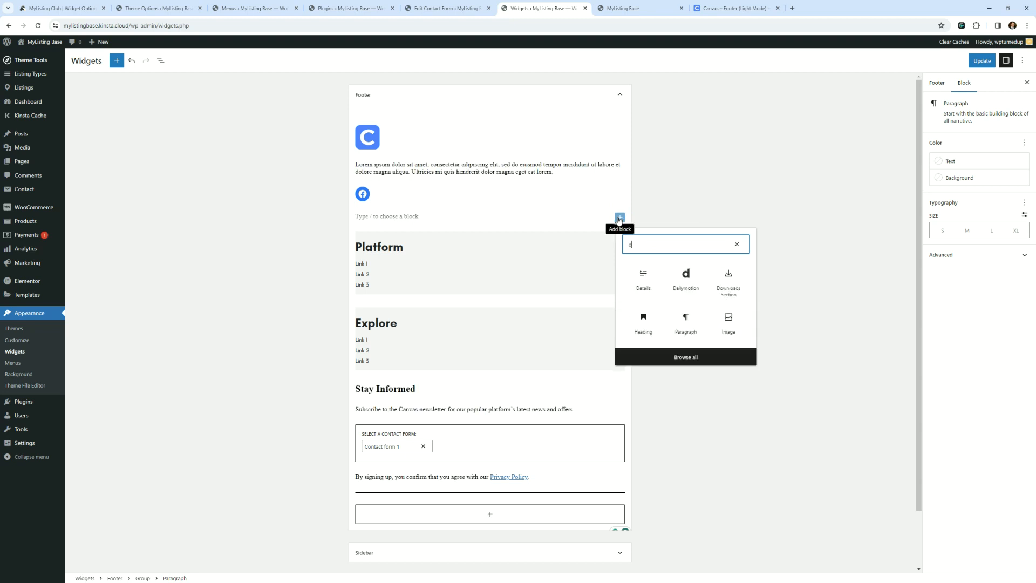
type("ate")
key("BackSpace")
key("BackSpace")
key("BackSpace")
key("BackSpace")
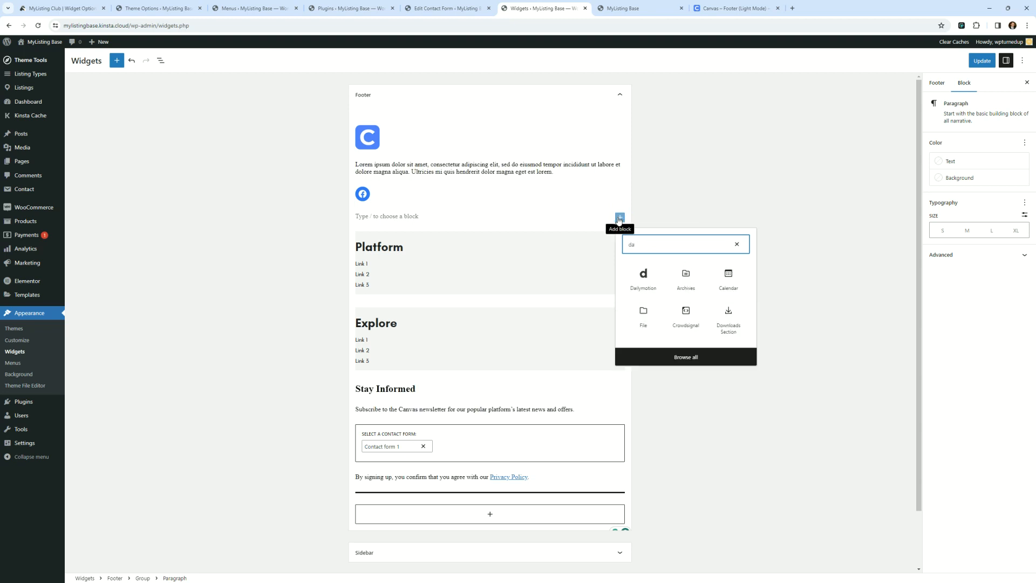
type("post")
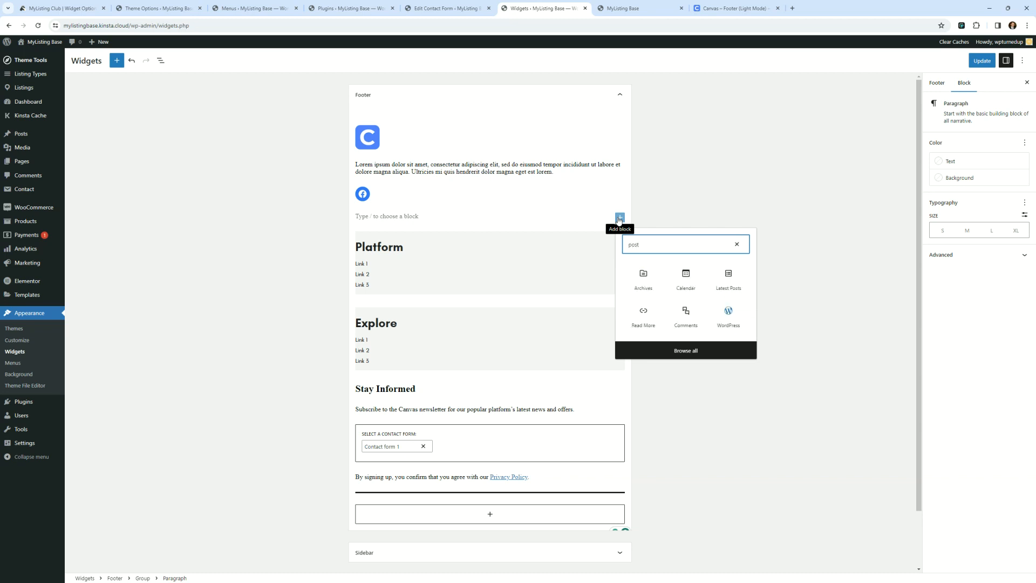
- Browse the full block library and search it for "date", "cal" and "post"
left_click(686, 351)
type("date")
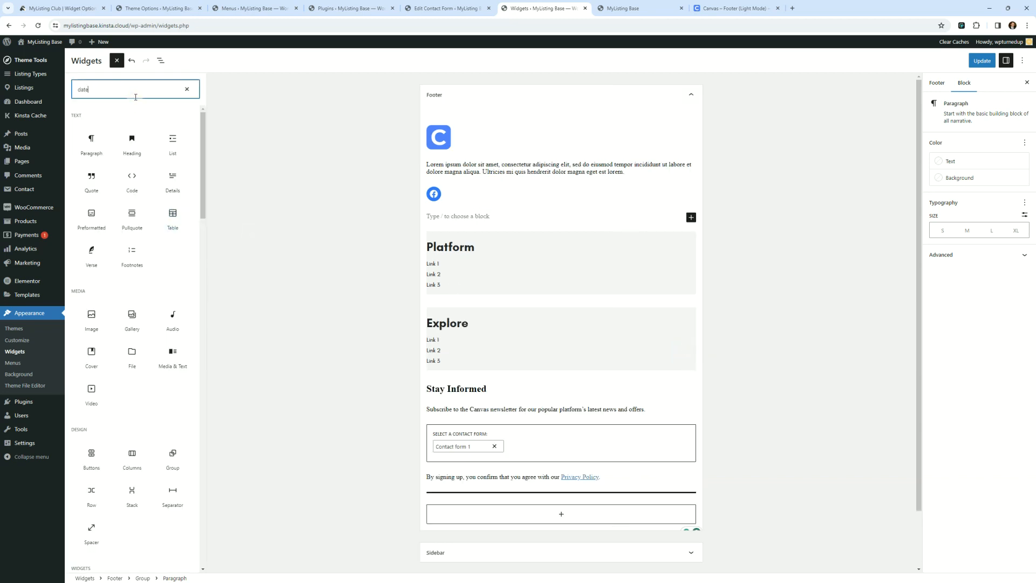
type("ca")
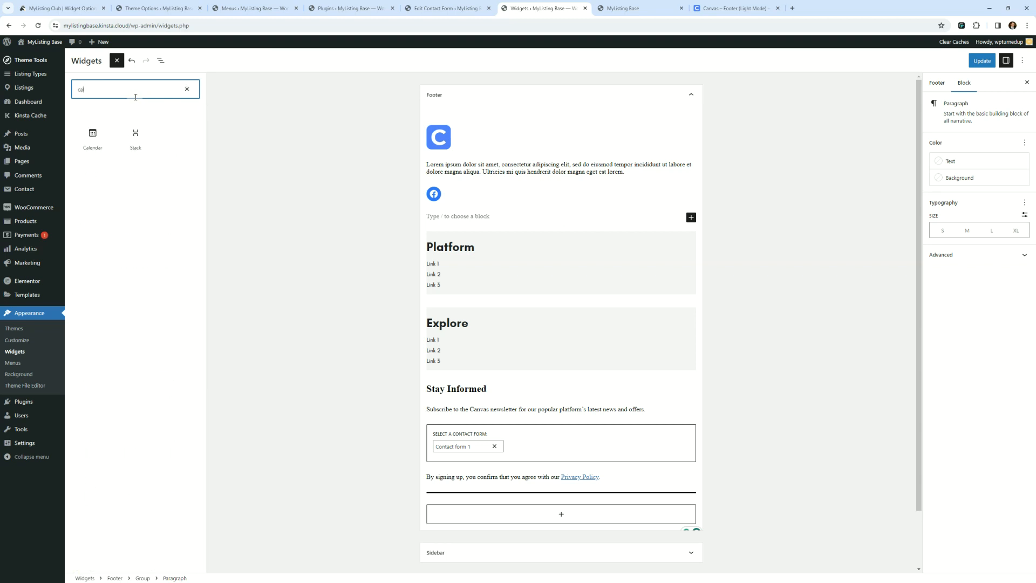
key("BackSpace")
key("BackSpace")
type("post")
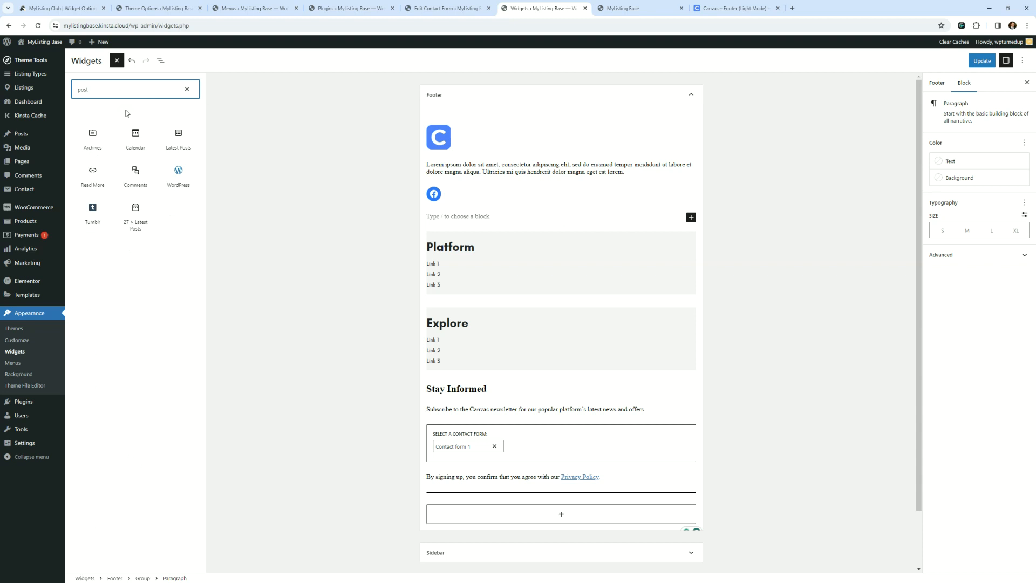
- Search the block library for "meta" and place the Meta widget below the social icons in the logo group
double_click(111, 91)
type("meta")
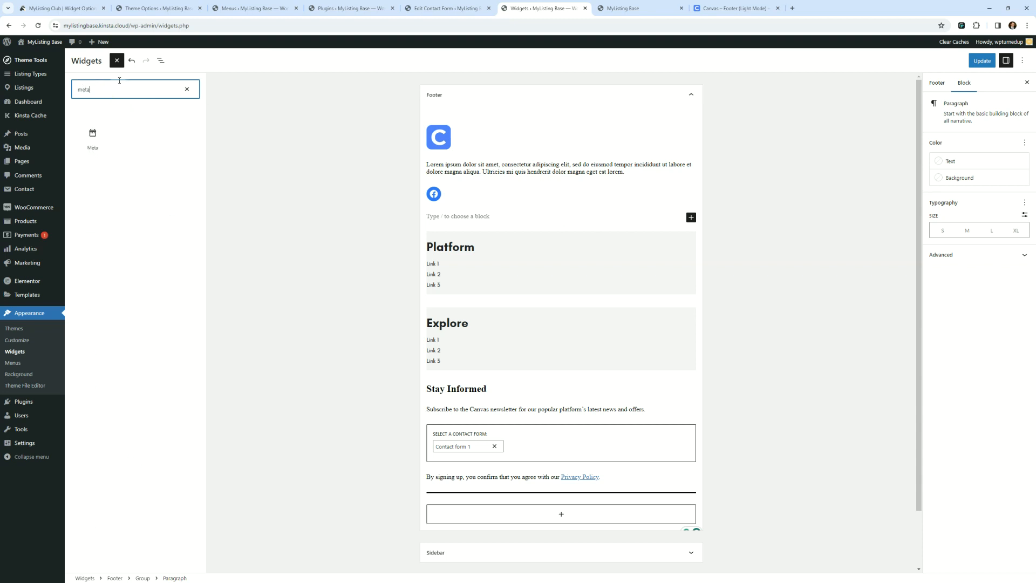
left_click_drag(92, 135, 458, 216)
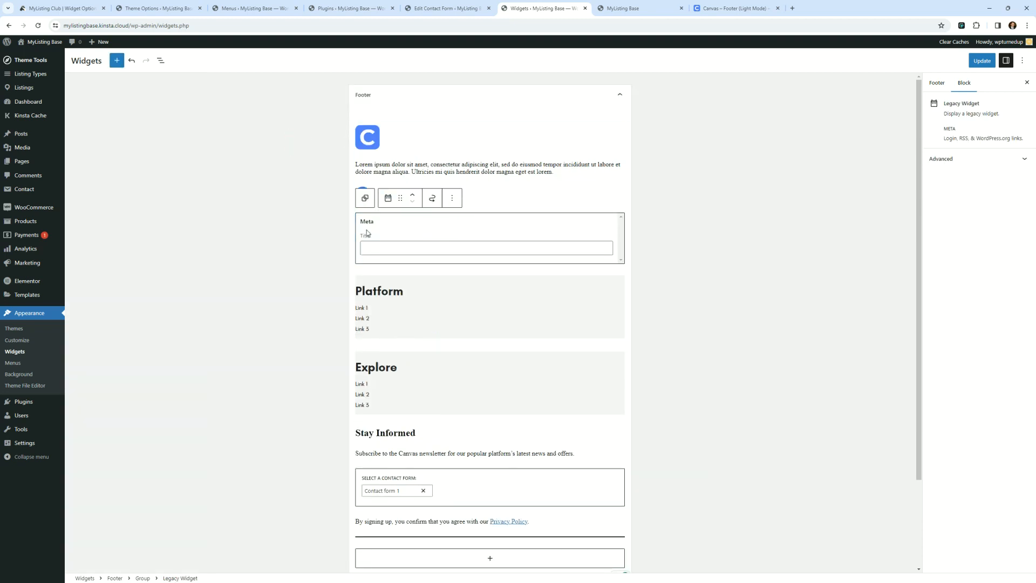
- Check the Meta widget's advanced settings and delete the widget from the footer
left_click(963, 162)
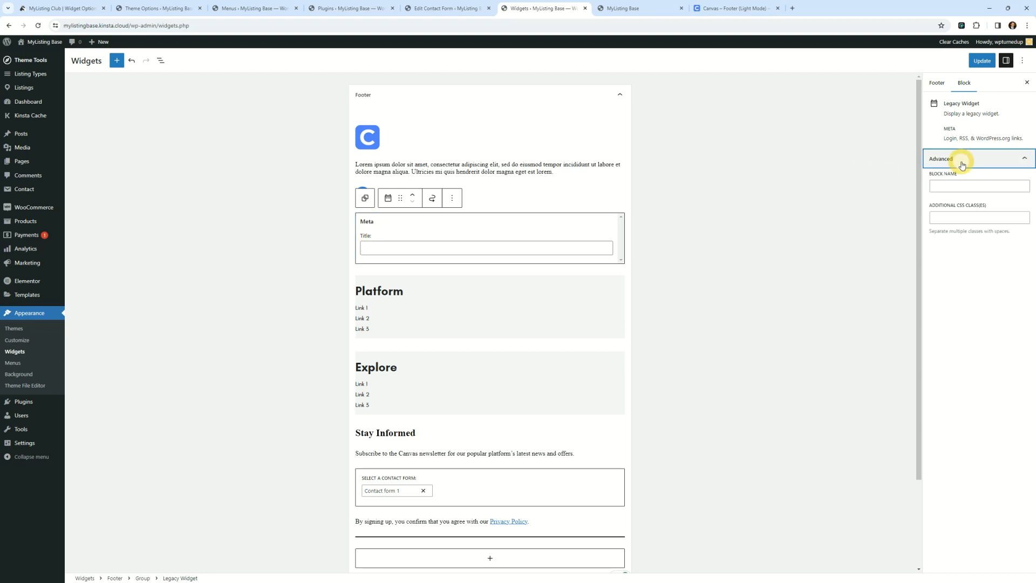
left_click(962, 162)
left_click(453, 198)
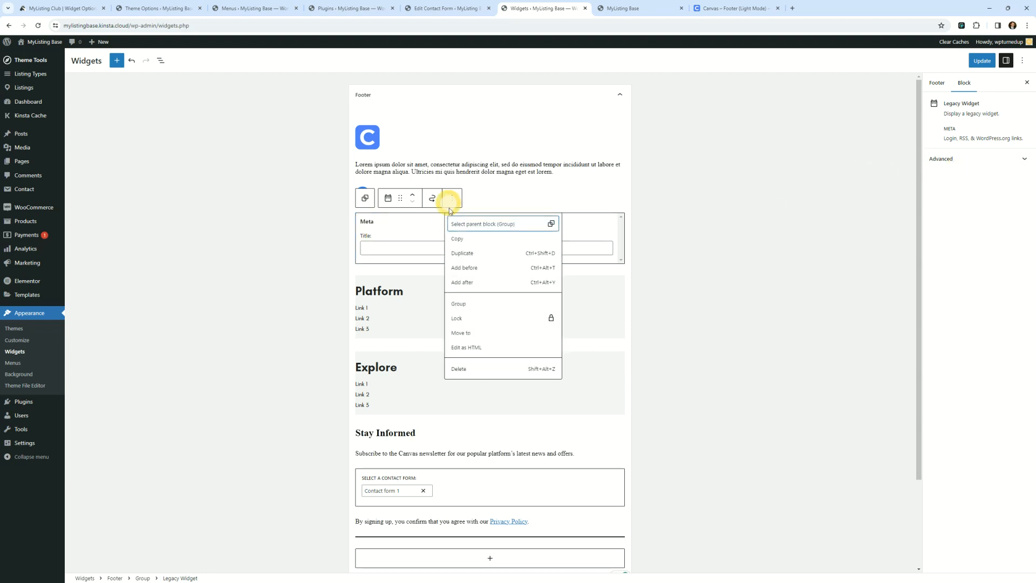
left_click(463, 363)
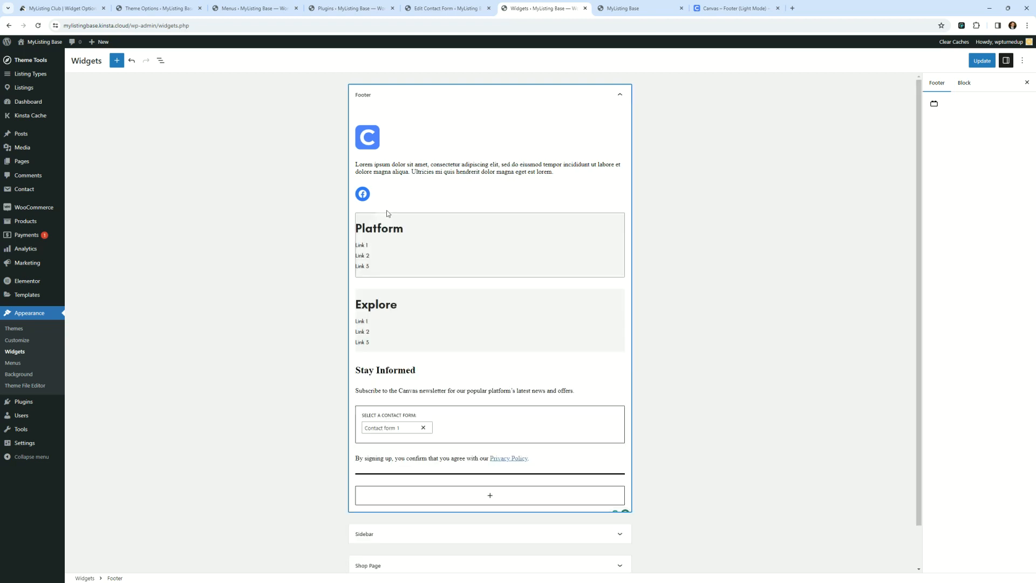
- Insert a new empty paragraph at the end of the footer's logo group
left_click(367, 138)
left_click(364, 111)
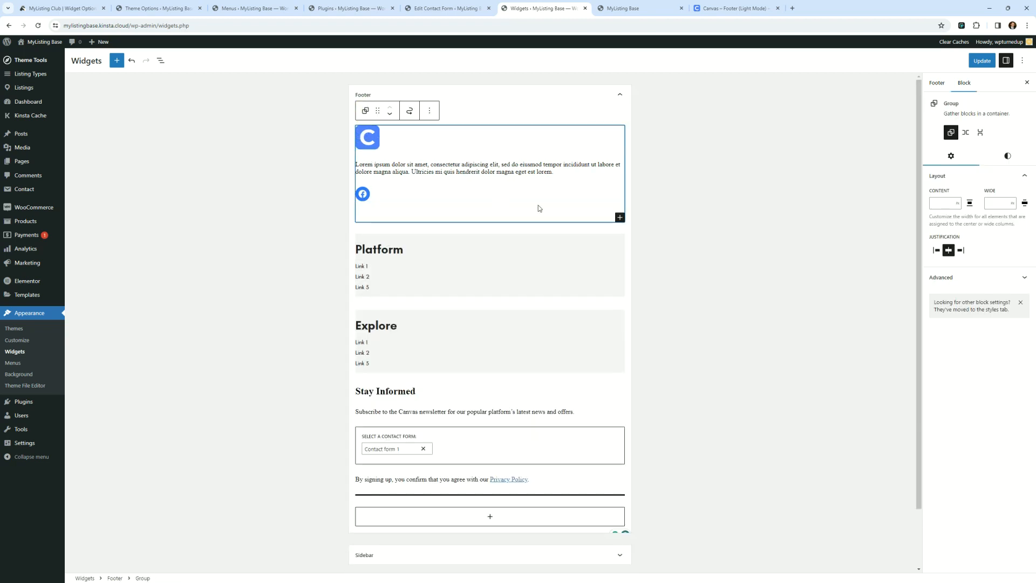
left_click(620, 217)
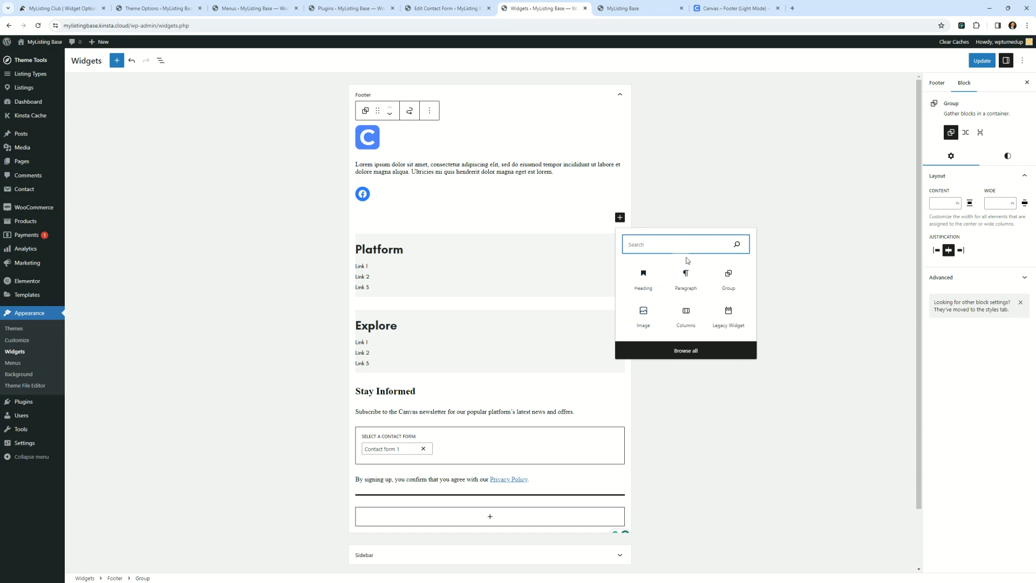
left_click(685, 274)
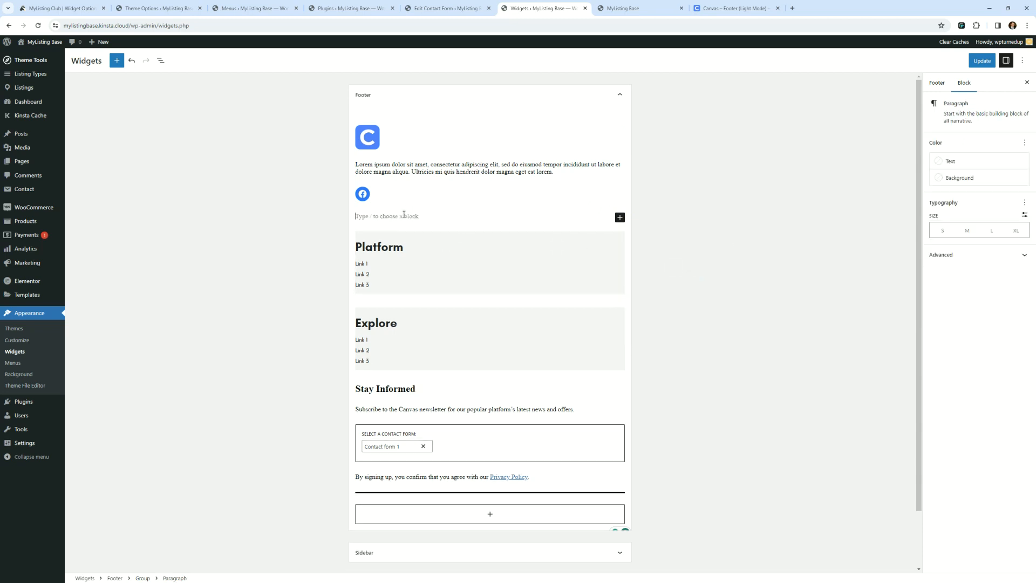
- Copy the copyright text "© 2023 Canvas" from the demo footer into the empty paragraph below the social icons
left_click(728, 8)
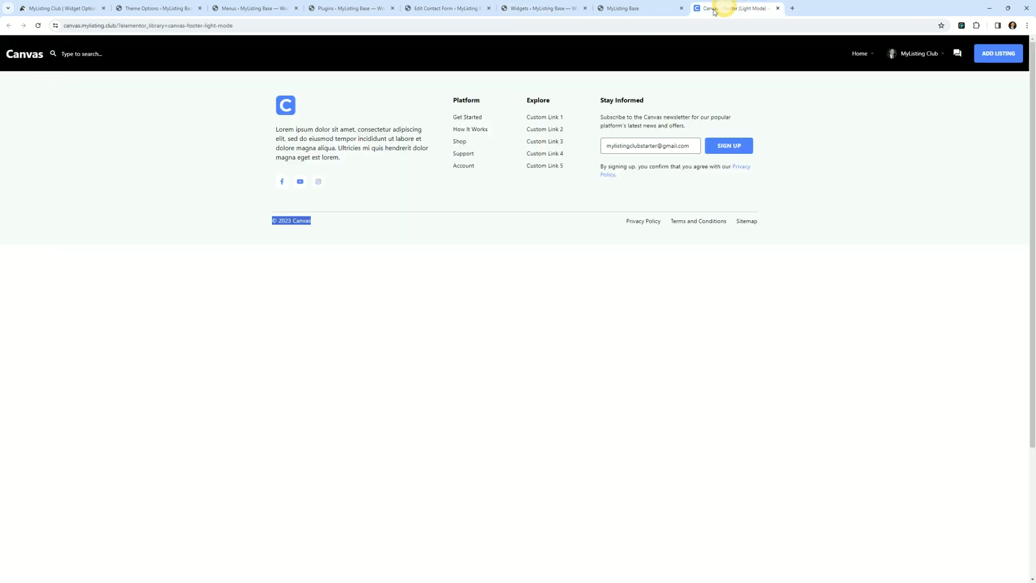
right_click(298, 218)
left_click(311, 227)
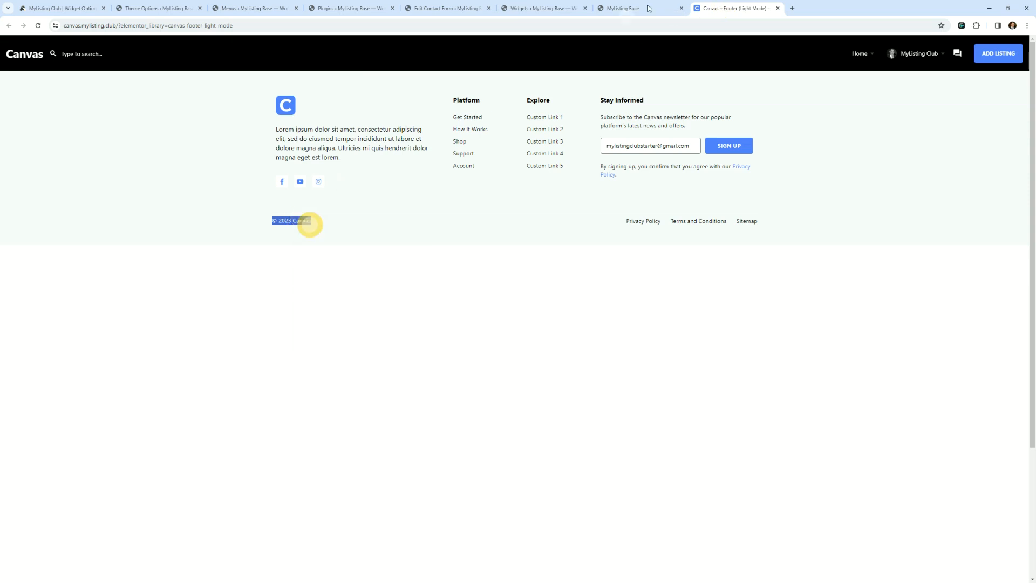
left_click(626, 8)
left_click(542, 8)
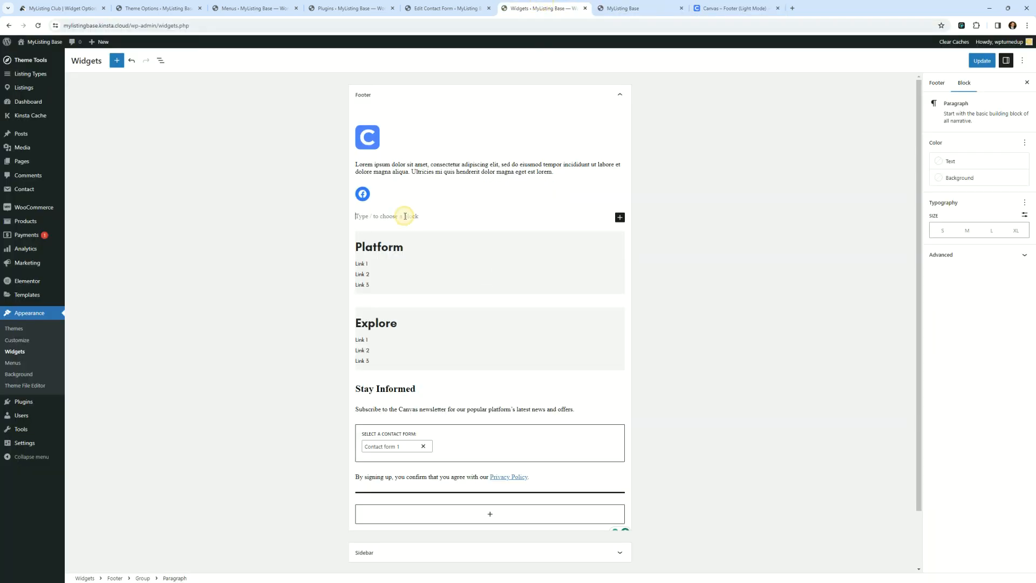
type("© 2023 Canvas")
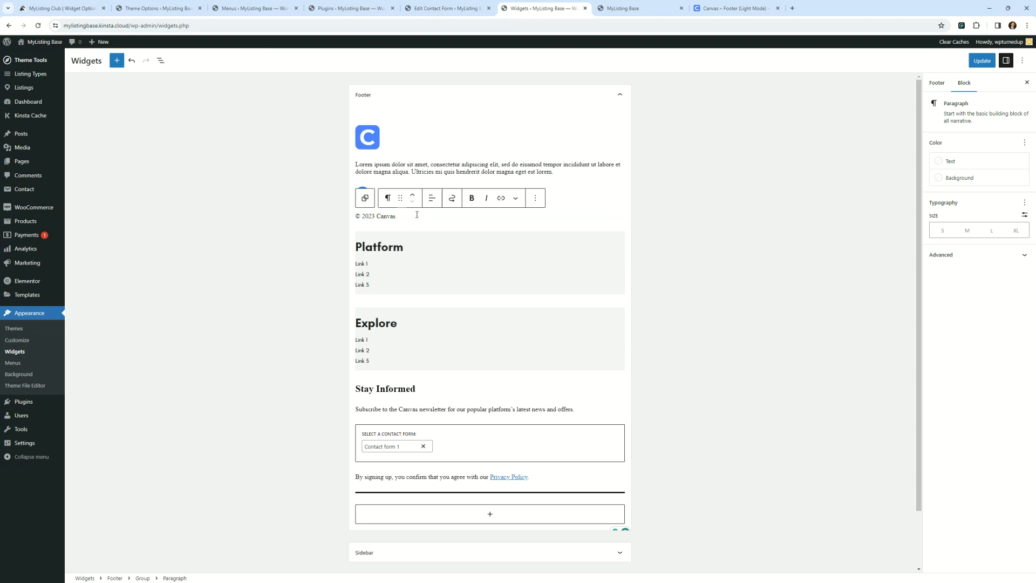
- Delete the "© 2023 Canvas" paragraph from the logo group and deselect the remaining blocks
left_click(533, 204)
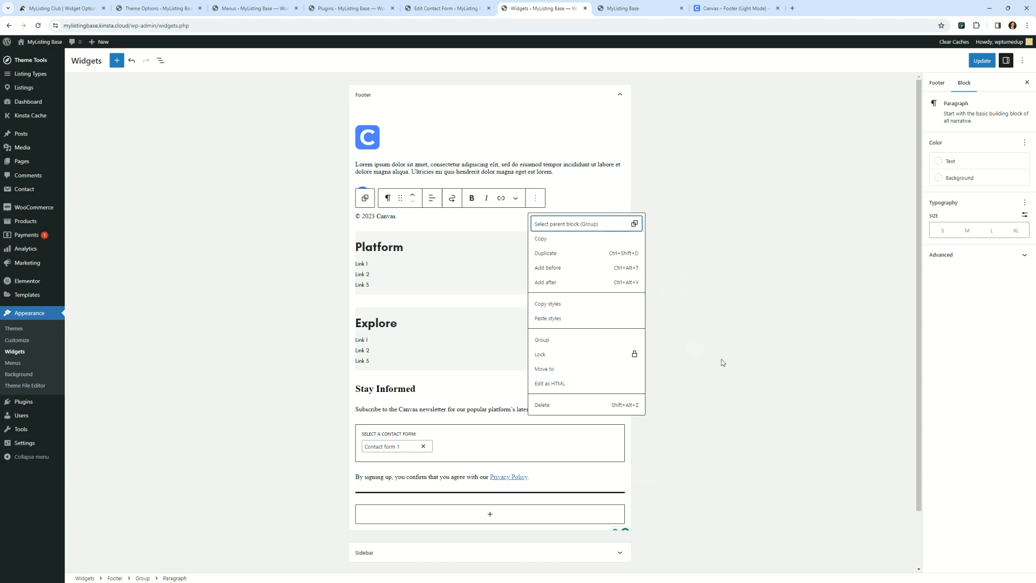
left_click(734, 206)
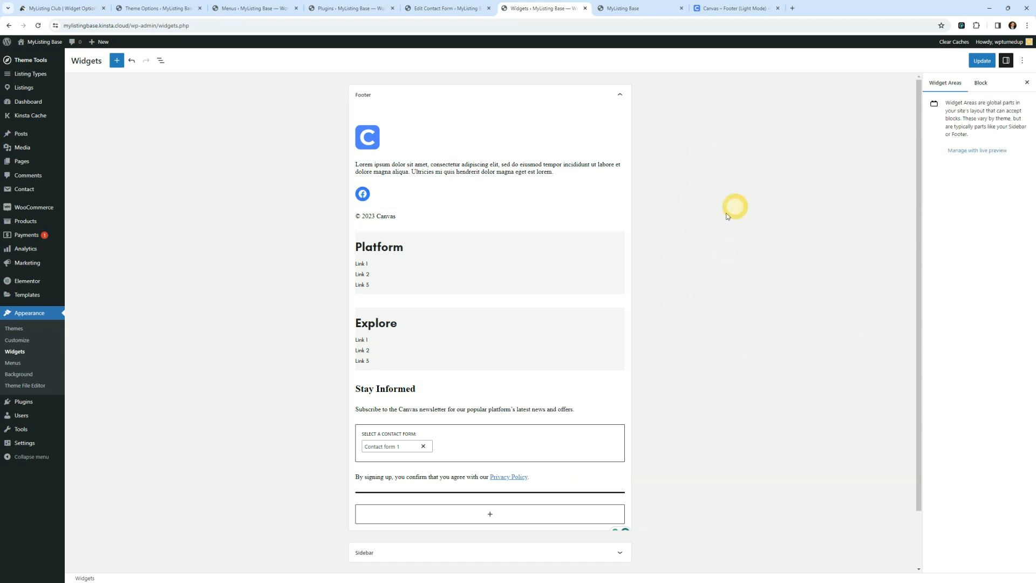
triple_click(388, 217)
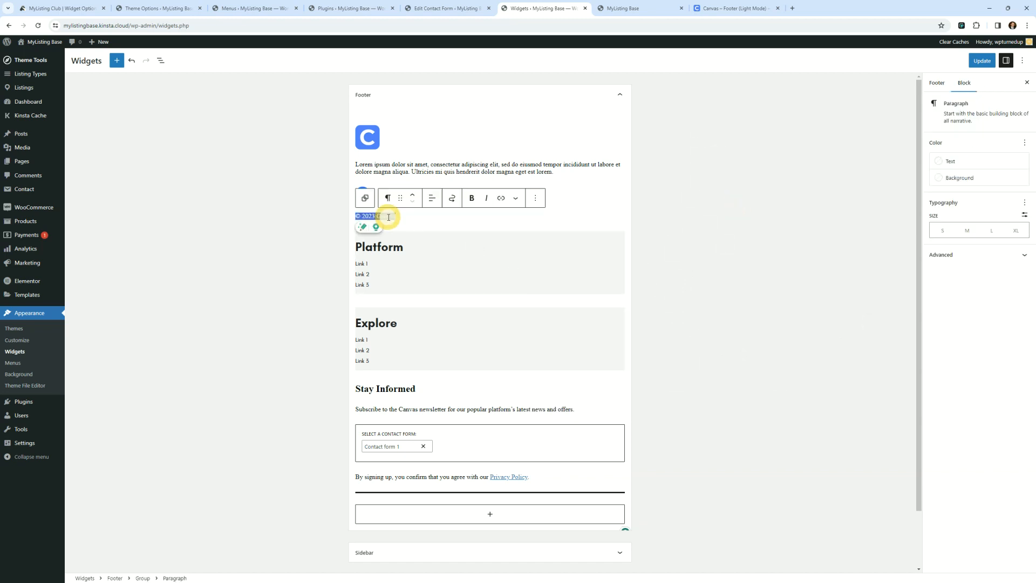
left_click(541, 202)
left_click(571, 408)
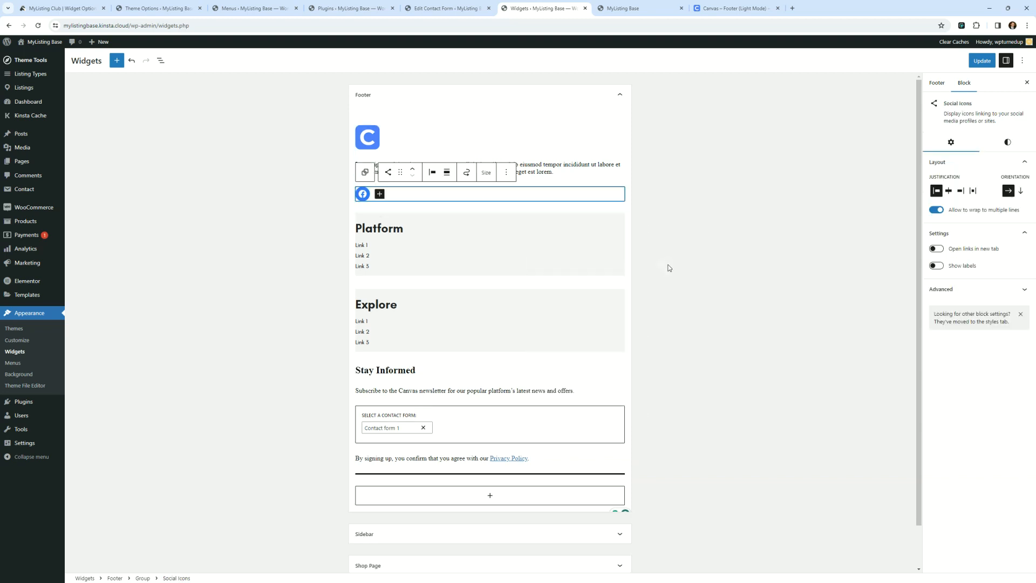
left_click(669, 267)
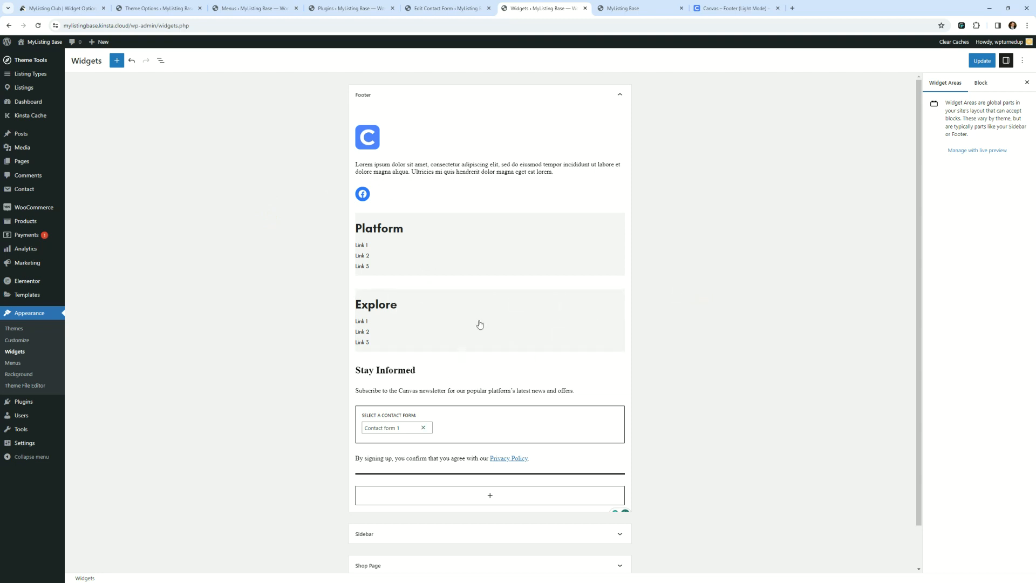
- Review the footer text in the theme's footer options and the display locations of the Legal & Sitemap menu
scroll(486, 378, "down", 1)
scroll(491, 446, "up", 1)
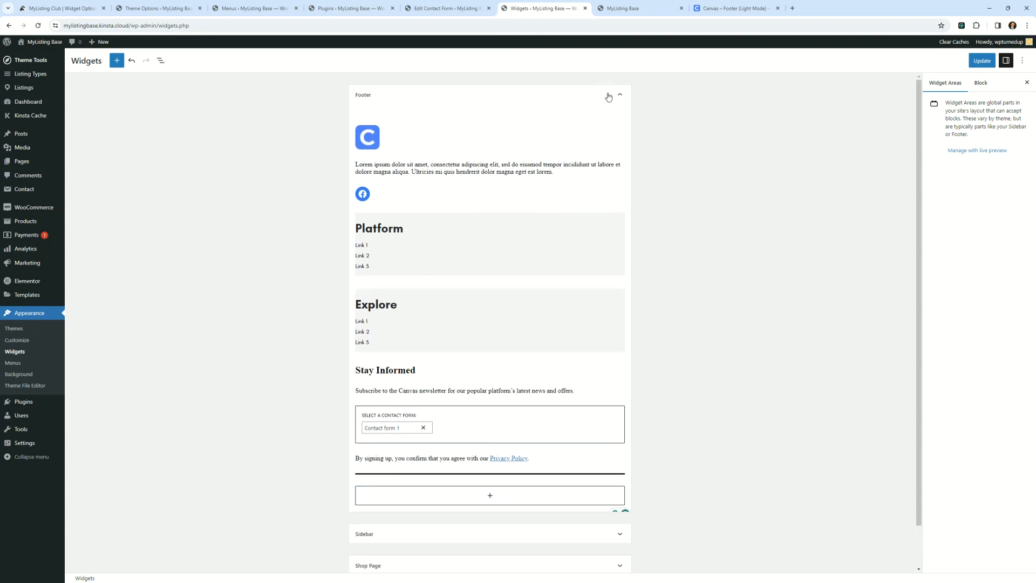
left_click(626, 6)
left_click(250, 8)
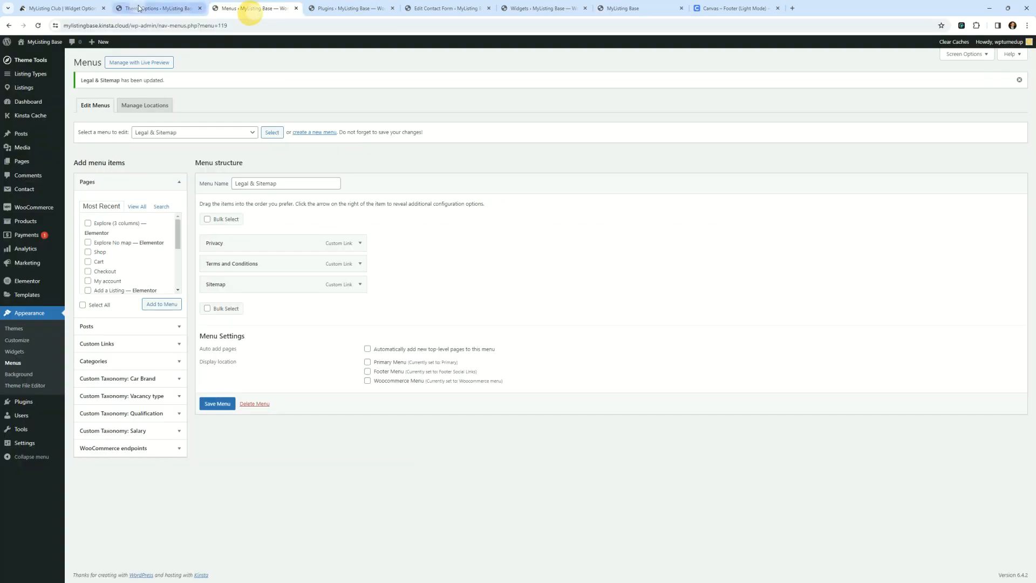
left_click(138, 8)
triple_click(626, 255)
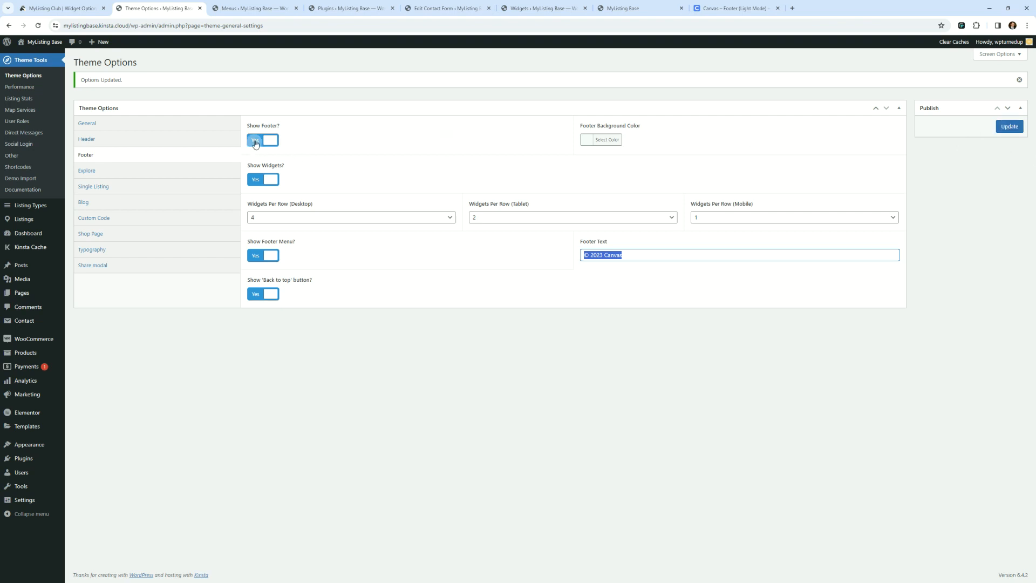
left_click(251, 8)
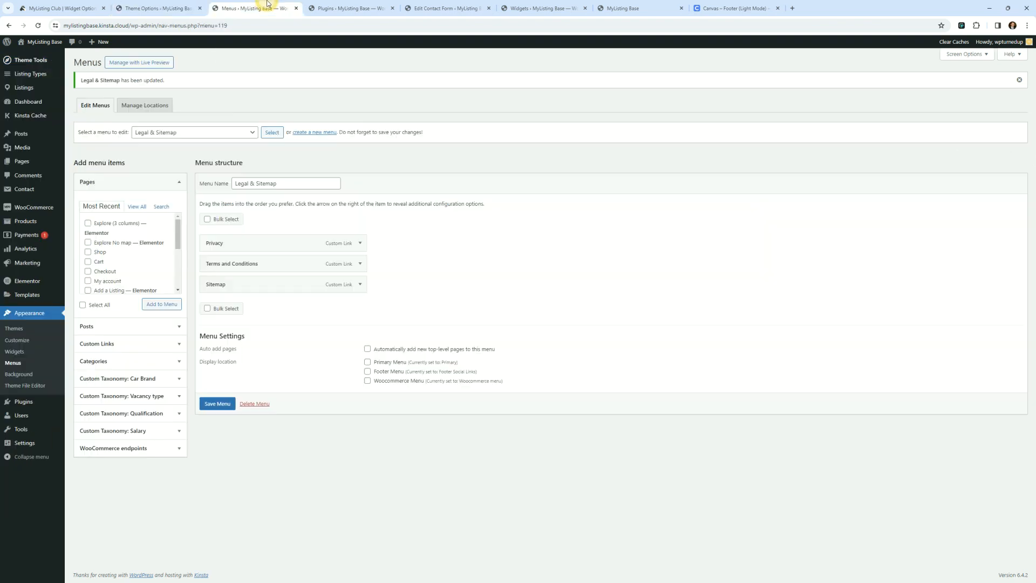
- Delete the Footer Social Links menu
left_click(184, 132)
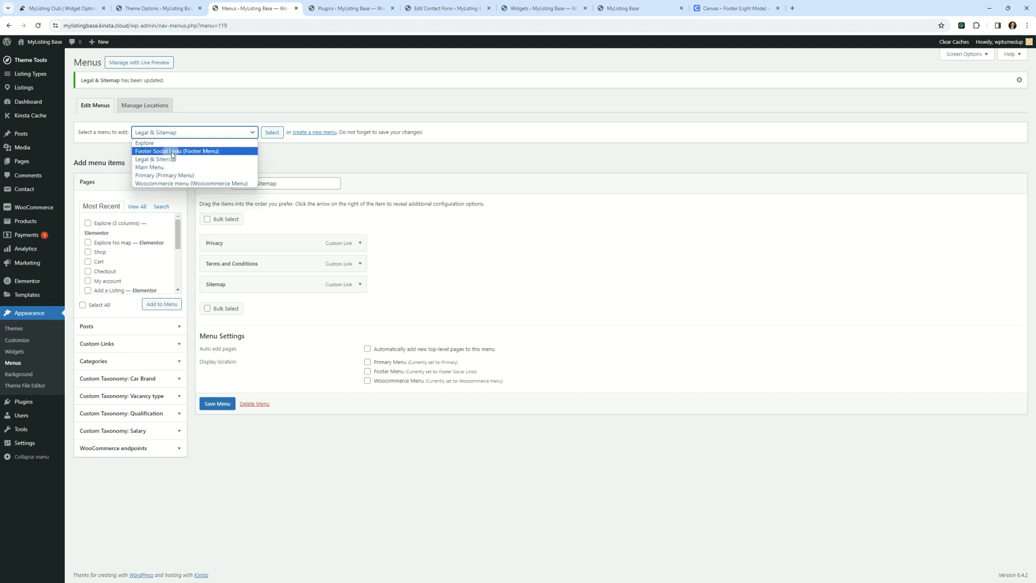
left_click(173, 152)
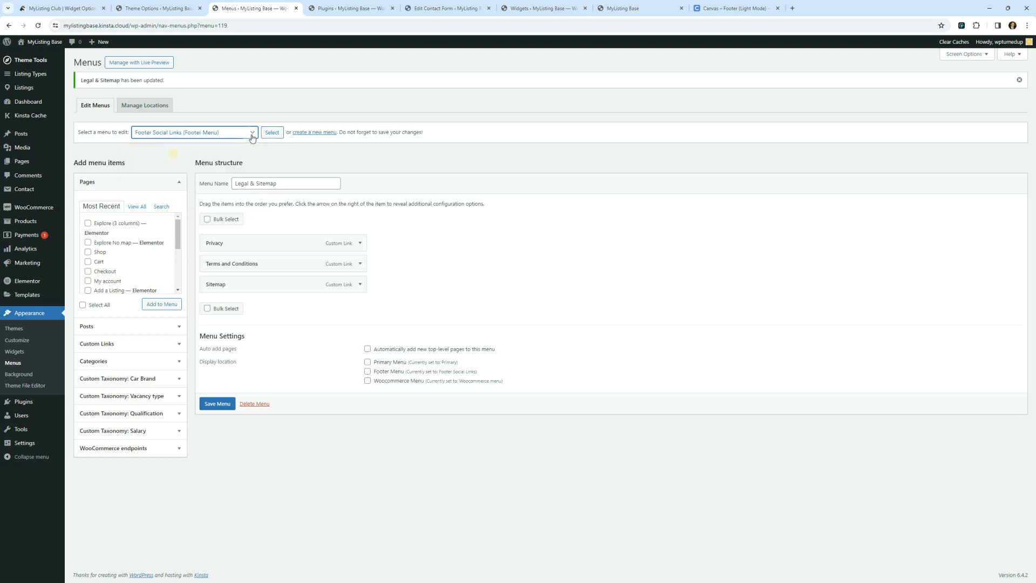
left_click(272, 132)
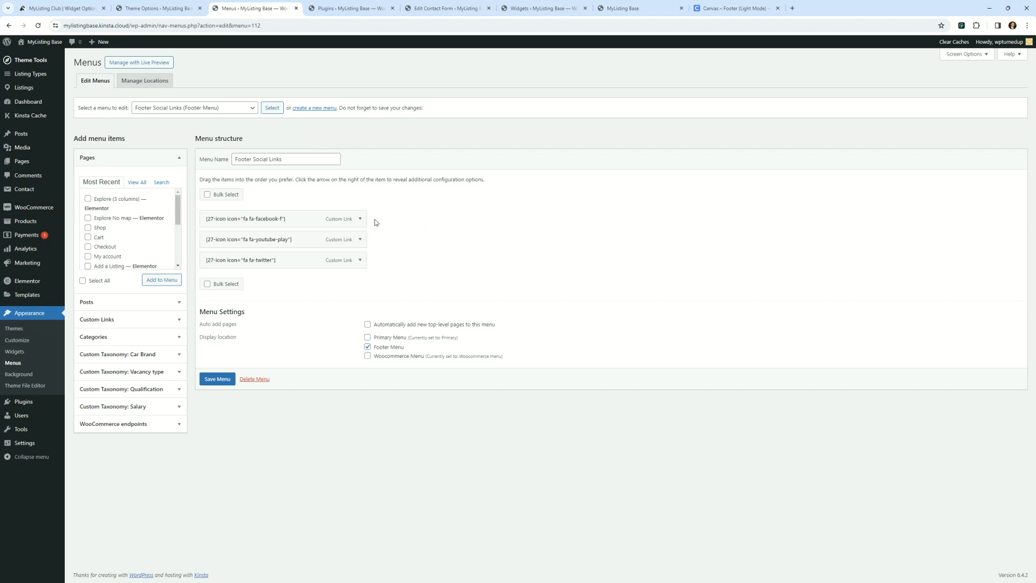
left_click(261, 380)
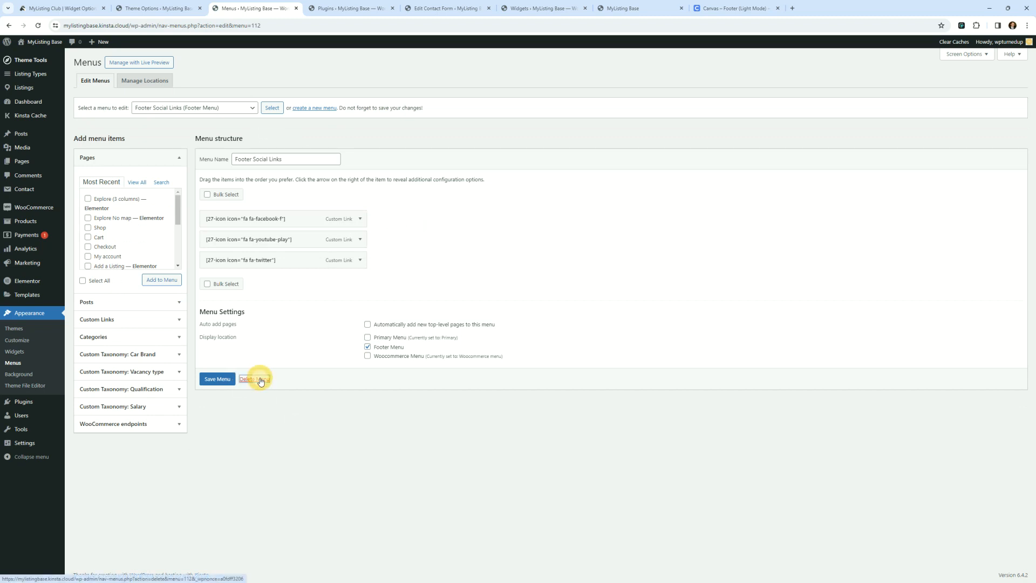
left_click(555, 86)
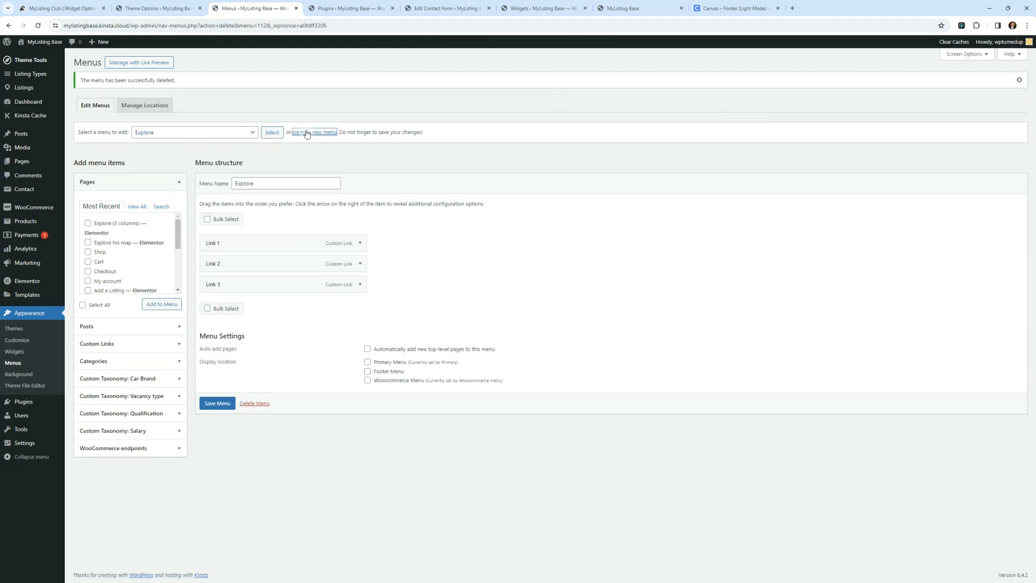
- Create a new menu named "Footer" and assign it to the Footer Menu display location
left_click(306, 133)
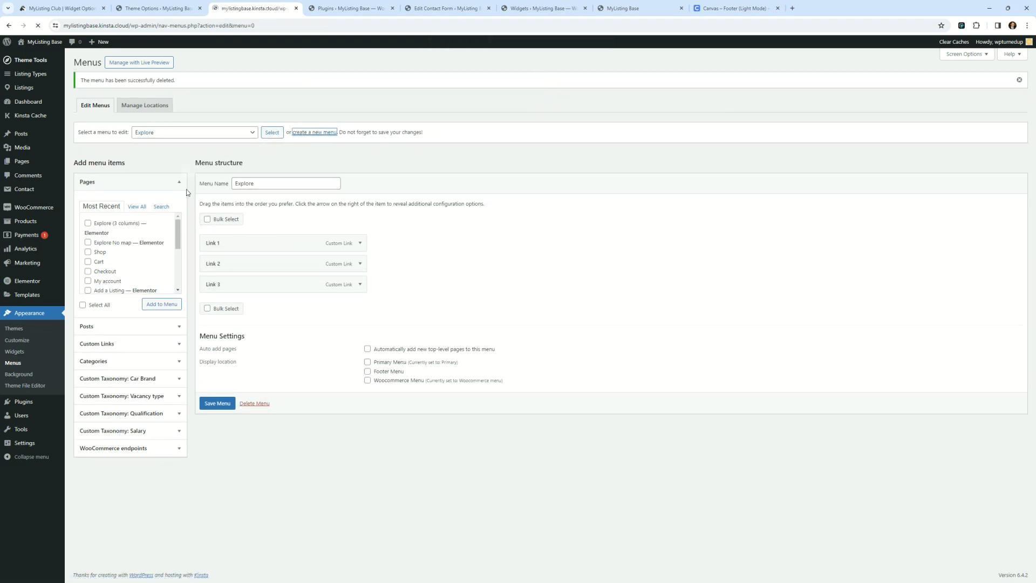
left_click(283, 162)
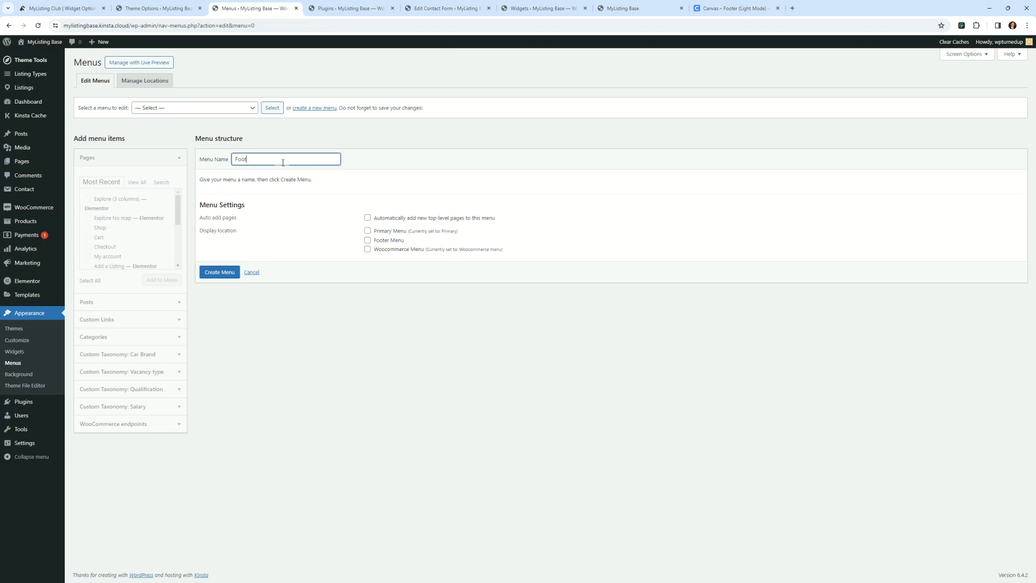
type("Footer")
left_click(367, 240)
left_click(230, 271)
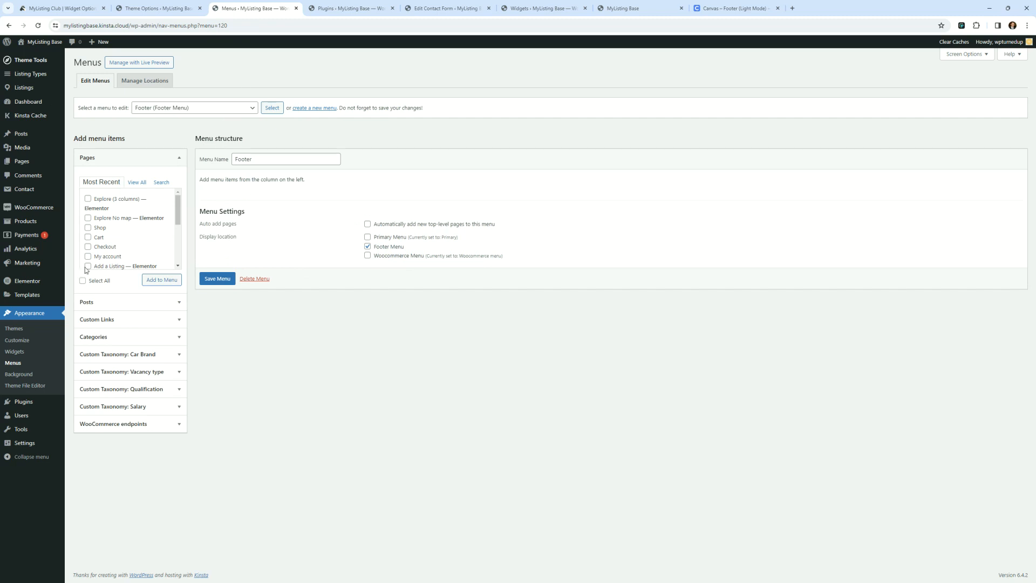
left_click(116, 320)
left_click(138, 219)
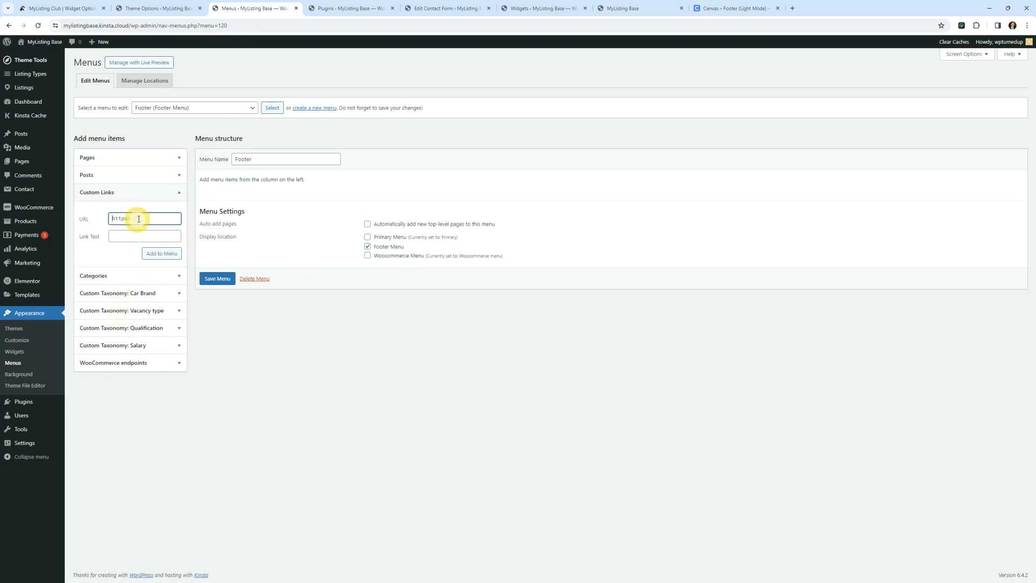
key("Tab")
- Assign the Legal & Sitemap menu to the Footer Menu display location and save the menu
left_click(177, 108)
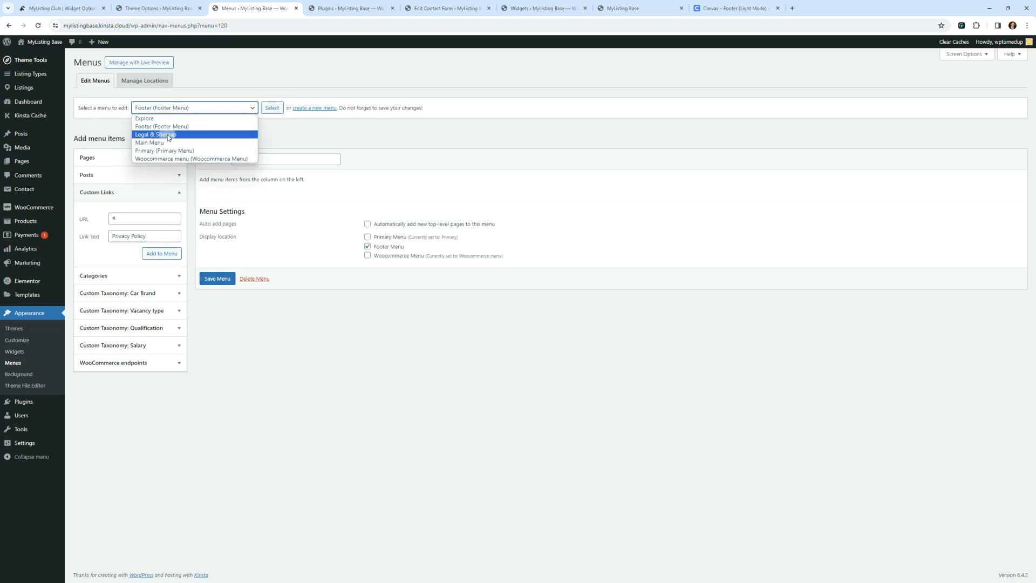
left_click(167, 136)
left_click(273, 109)
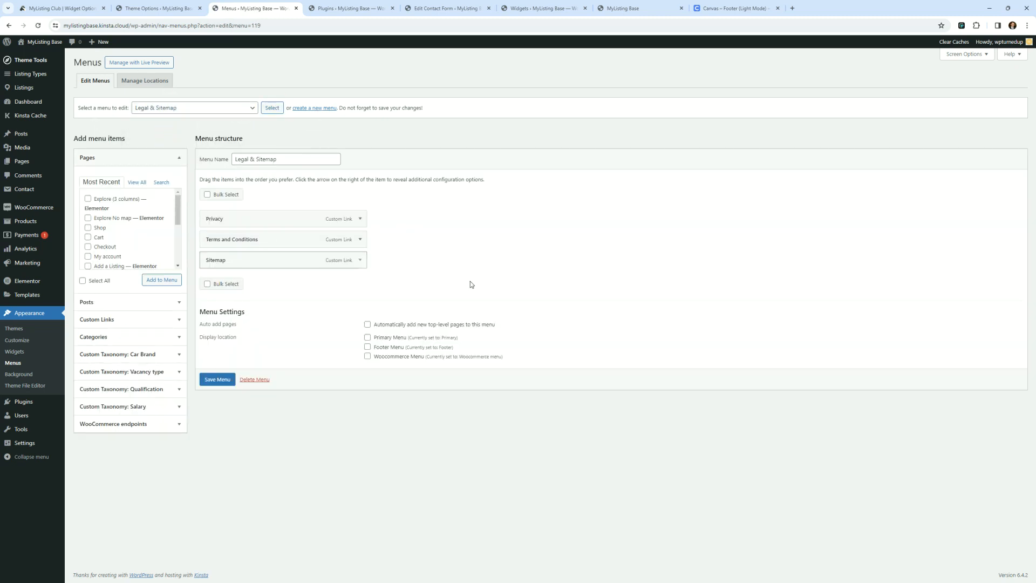
left_click(382, 349)
left_click(218, 381)
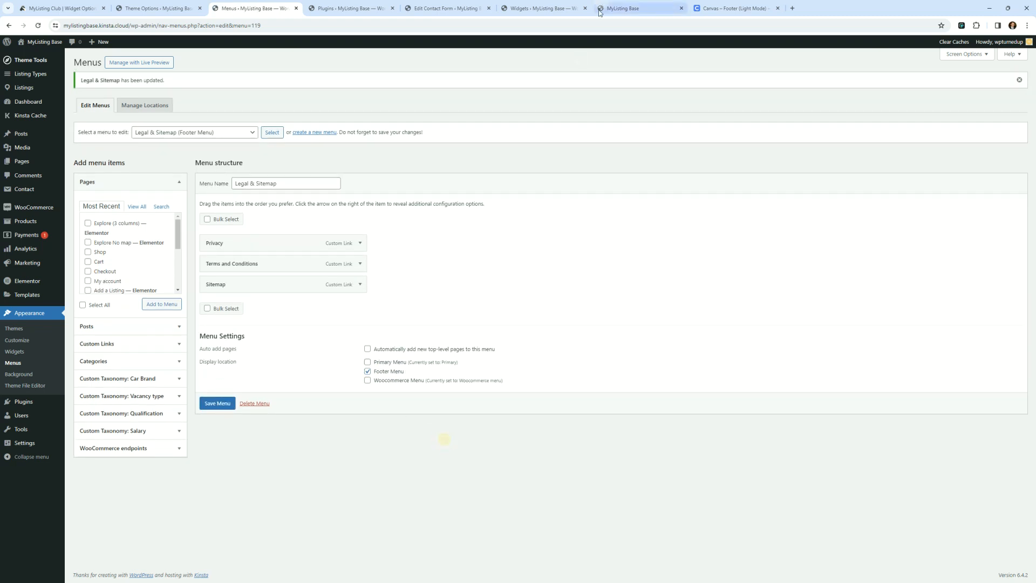
- Reload the MyListing Base front page and inspect the legal links and copyright text at the bottom of the footer
left_click(630, 6)
left_click(262, 454)
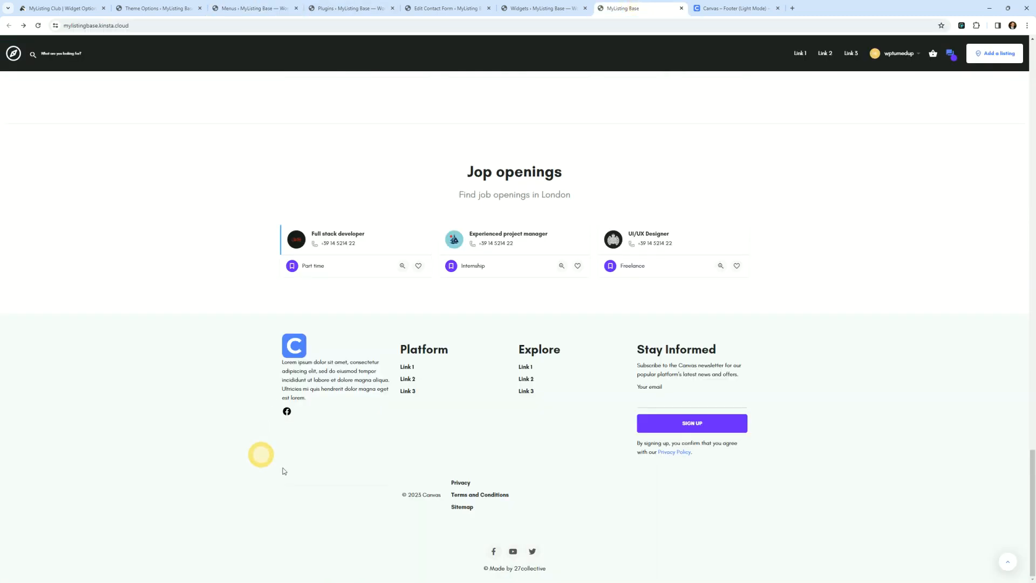
left_click(38, 26)
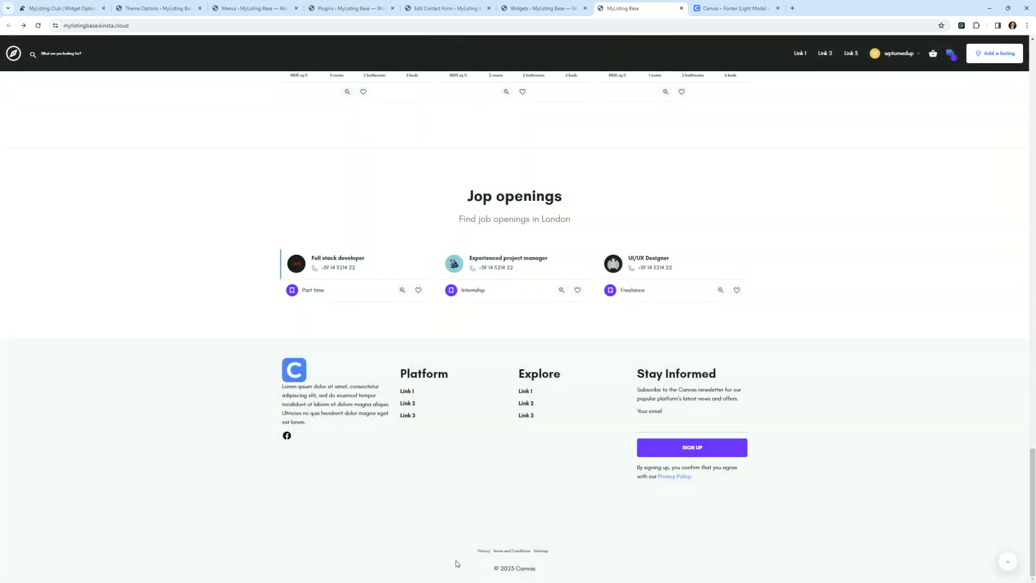
left_click_drag(563, 576, 456, 543)
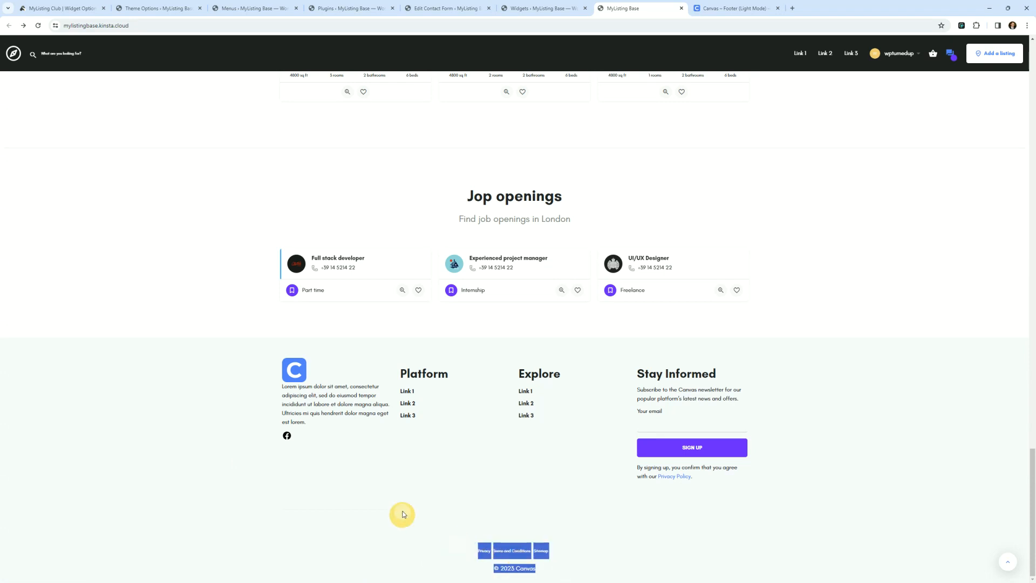
left_click(401, 511)
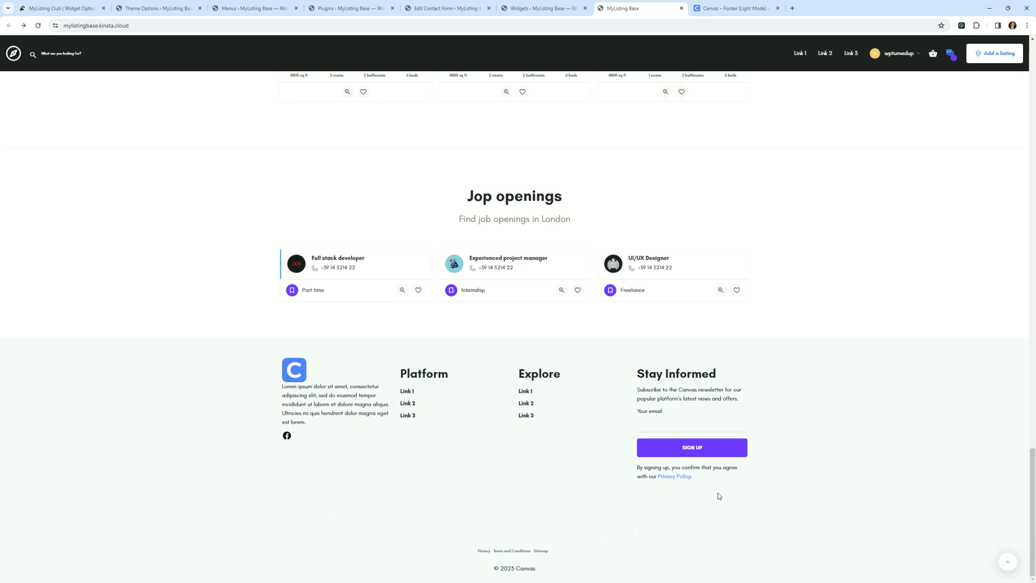
- Delete the wide-line separator at the end of the Footer widget area and save the widget changes
left_click(528, 8)
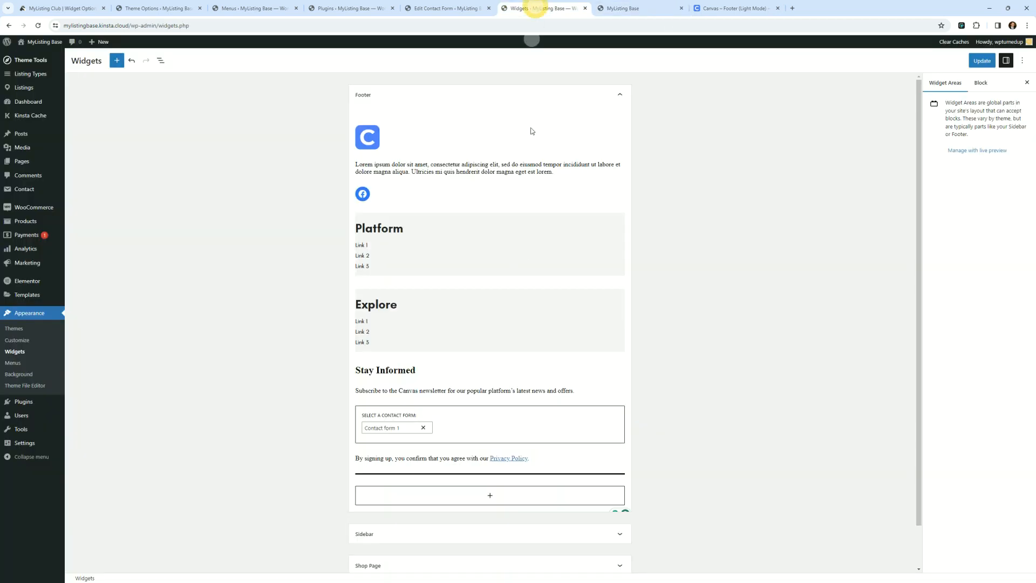
scroll(567, 492, "down", 1)
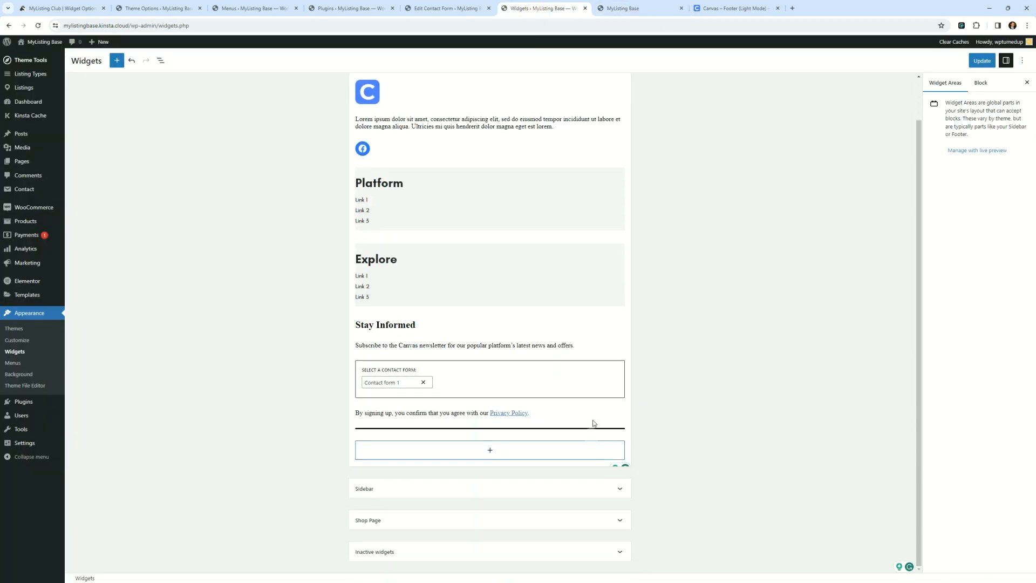
left_click(597, 429)
left_click(594, 430)
left_click(594, 430)
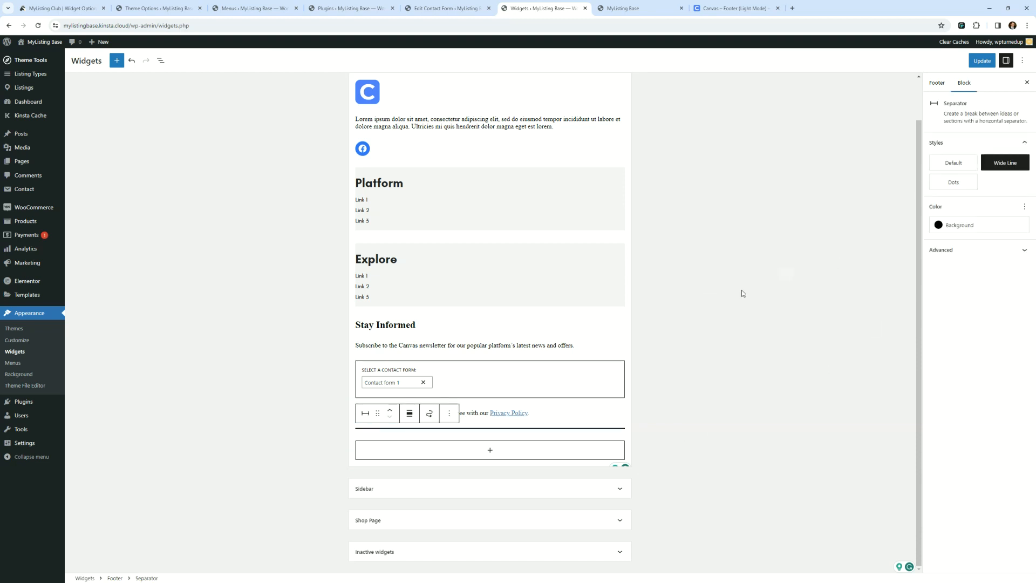
left_click(449, 413)
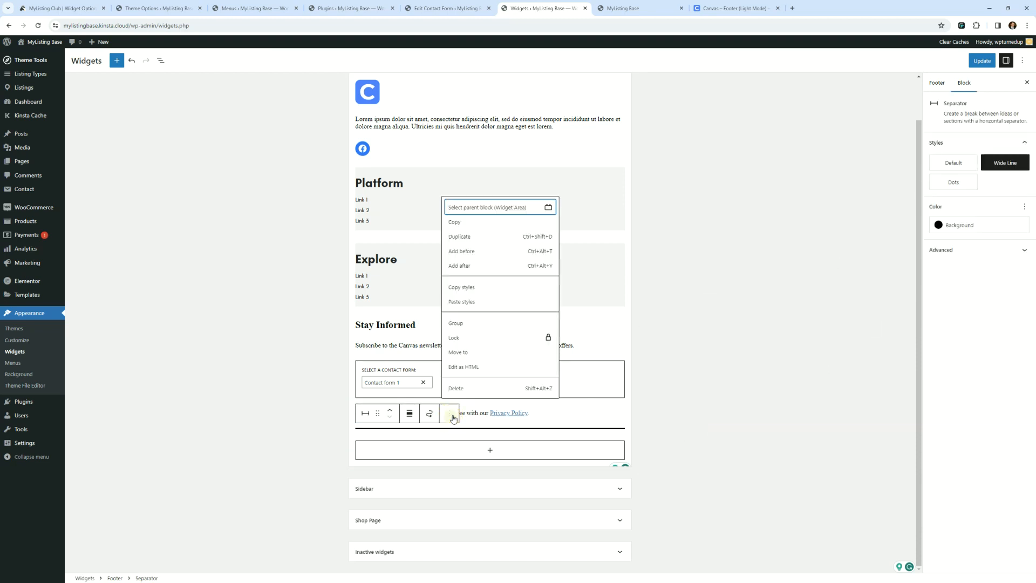
left_click(482, 386)
right_click(592, 452)
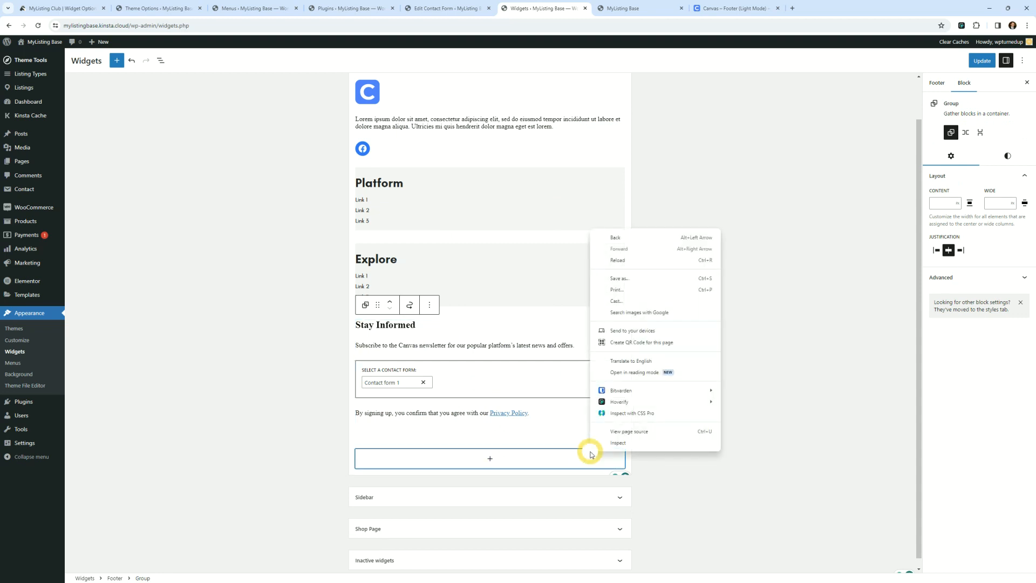
left_click(556, 445)
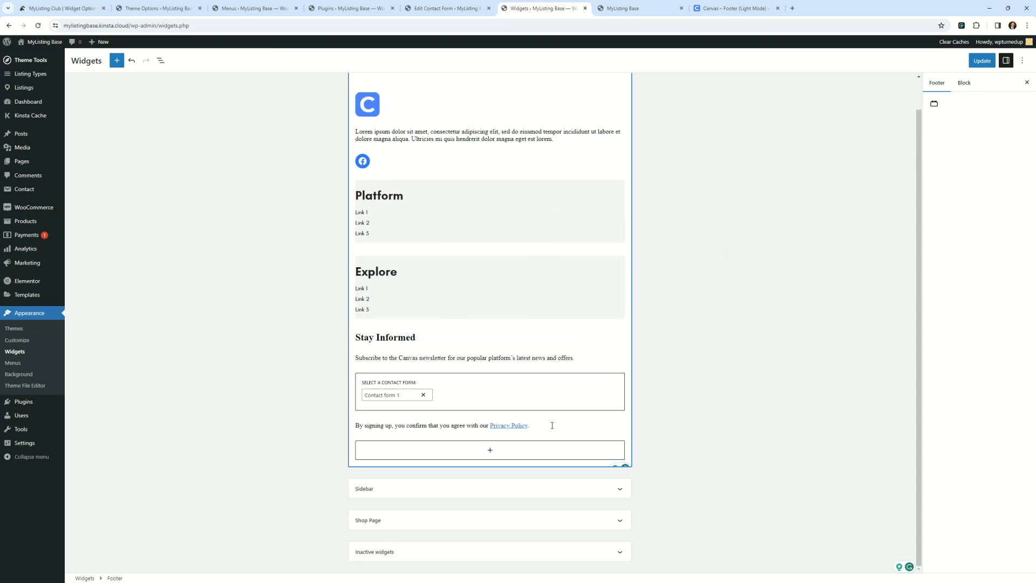
left_click(981, 62)
- Reload the MyListing Base front page and check the footer after the separator's removal
left_click(638, 5)
left_click_drag(172, 410, 172, 398)
left_click(38, 26)
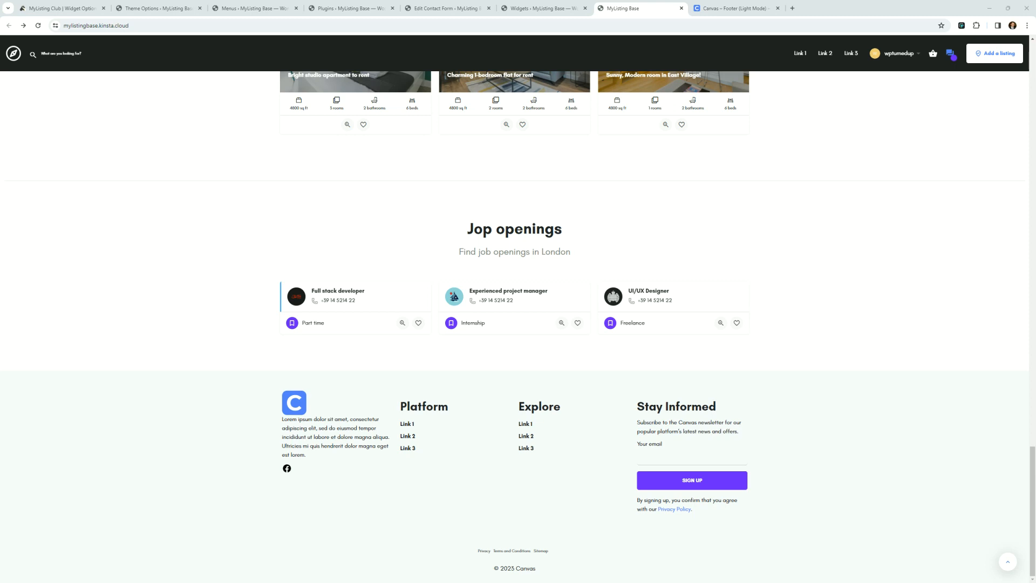
- Compare the site's footer with the footers of the MyListing main demo and the Canvas demo, and close the main demo
left_click_drag(671, 538, 715, 3)
scroll(620, 394, "down", 20)
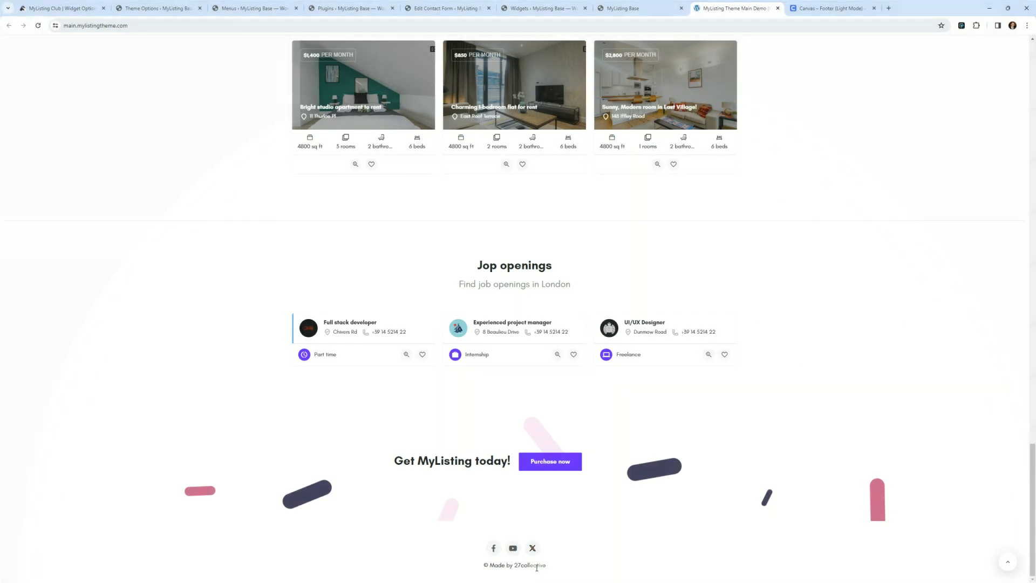
left_click(651, 7)
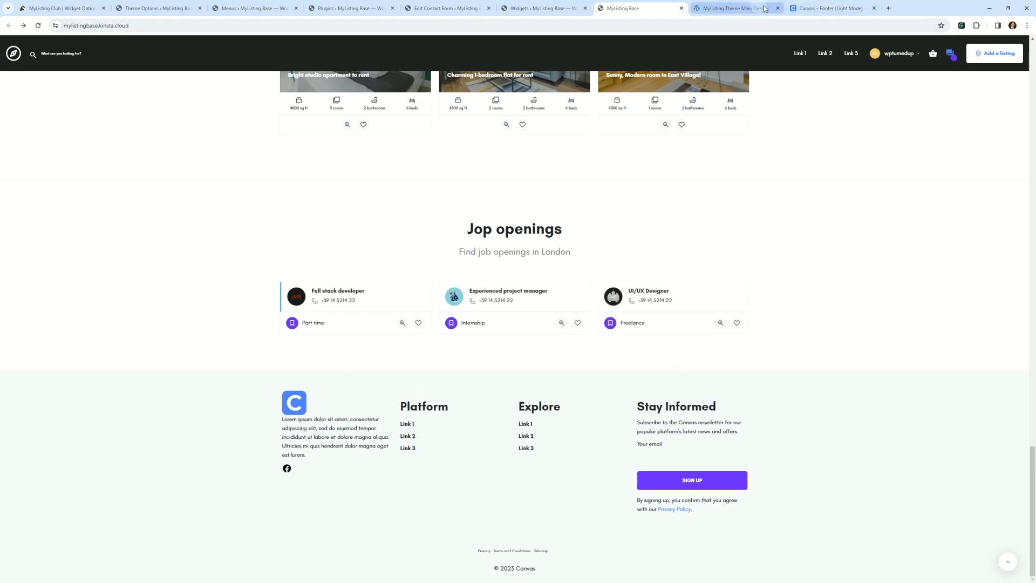
left_click(808, 8)
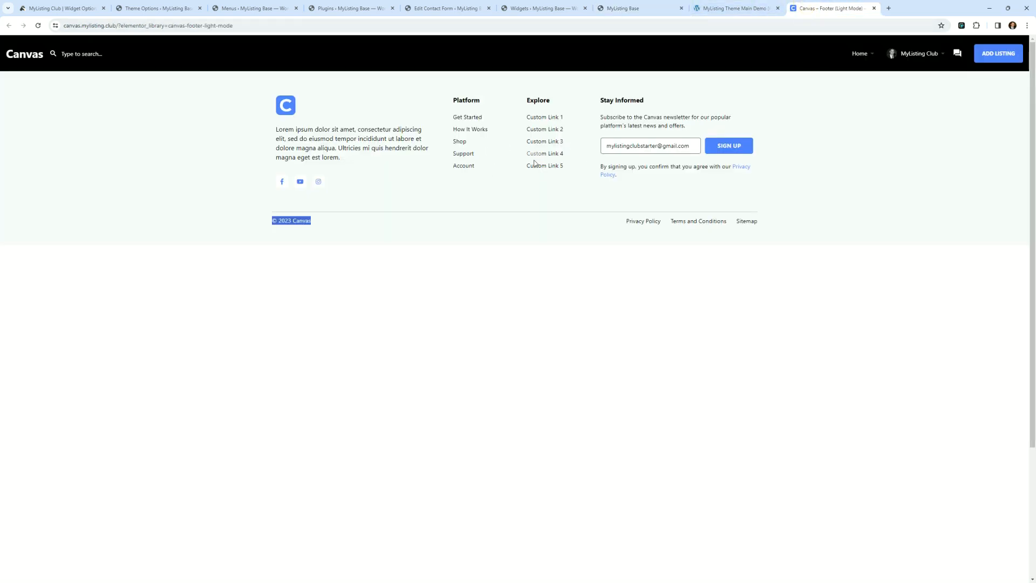
left_click(750, 4)
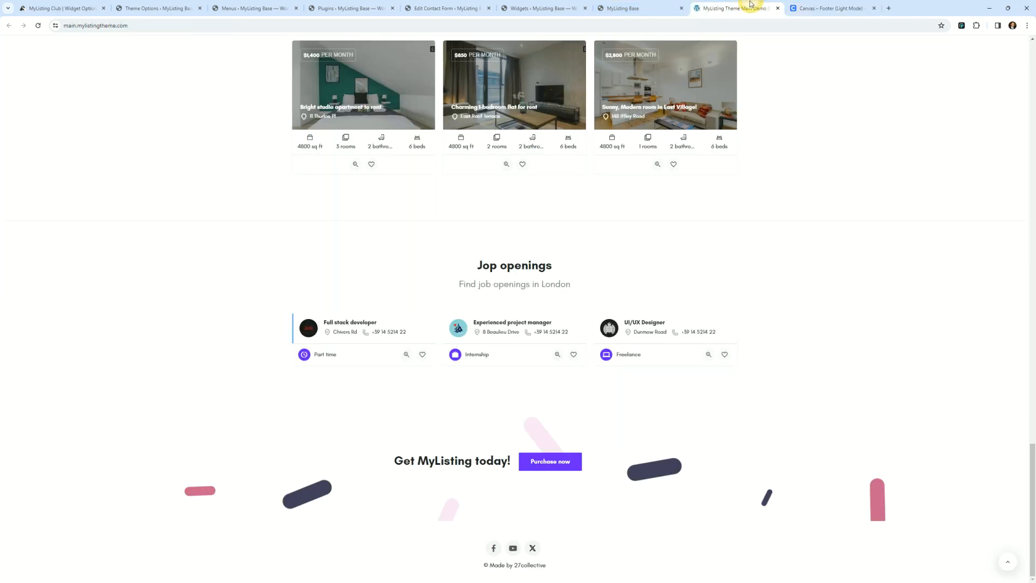
left_click(778, 9)
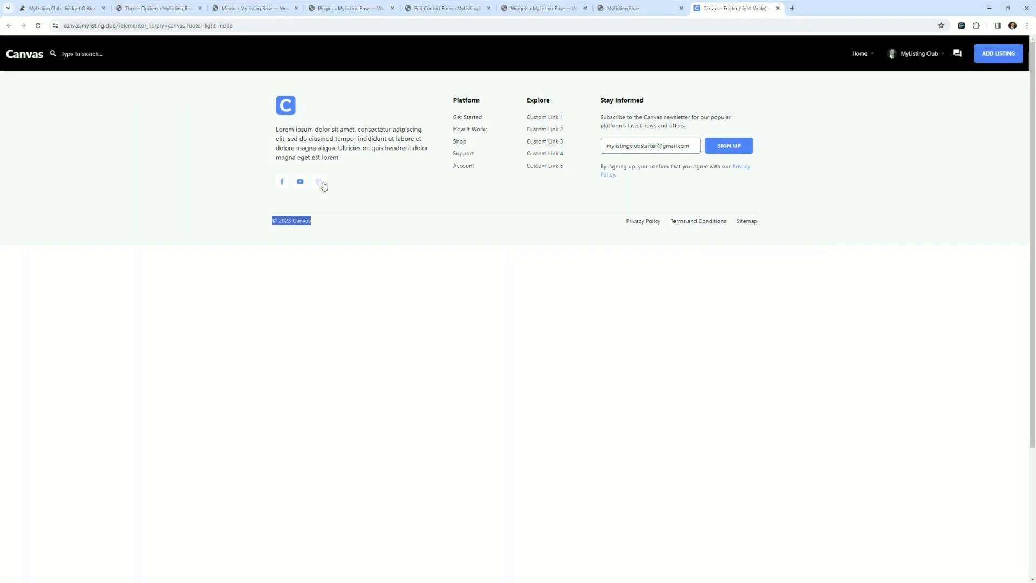
- Compare the columns and bottom row of the site's footer with the Canvas footer template
left_click(623, 8)
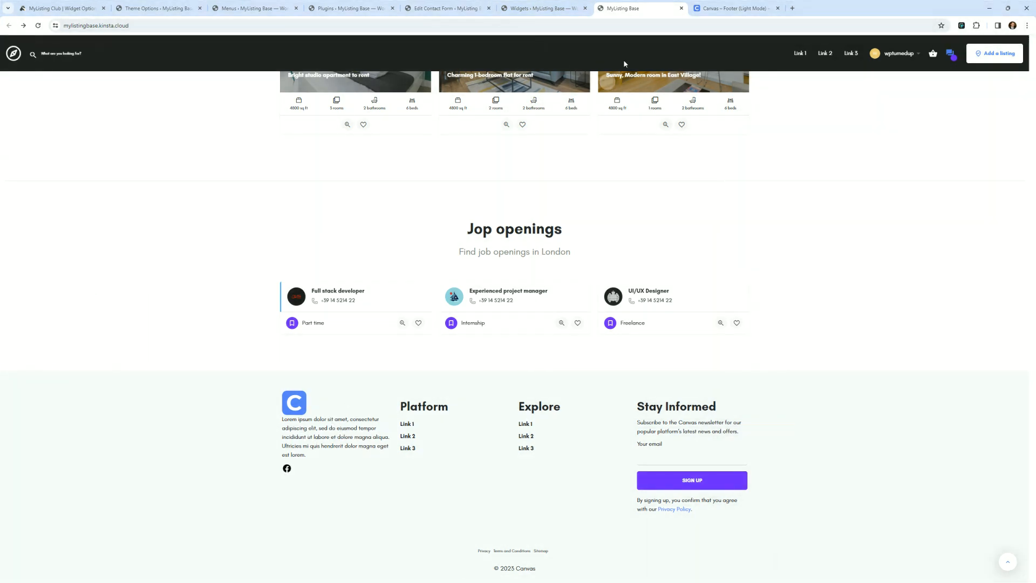
left_click(719, 7)
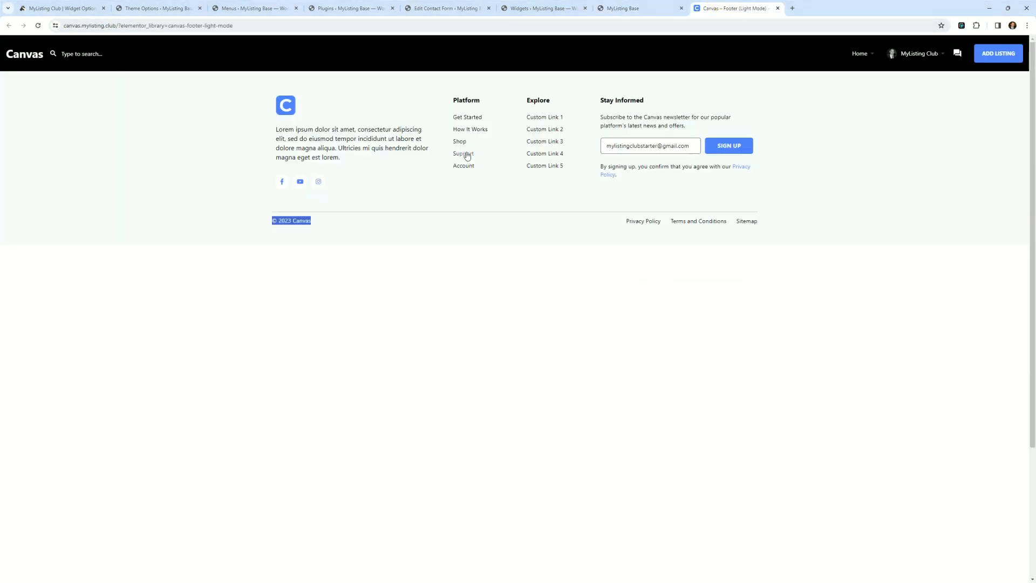
left_click(490, 266)
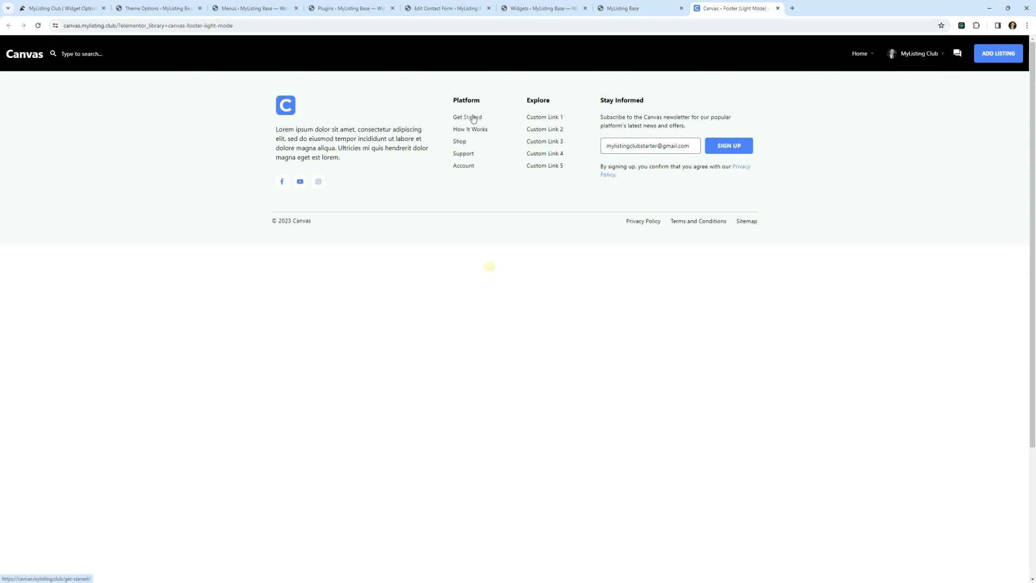
left_click(574, 340)
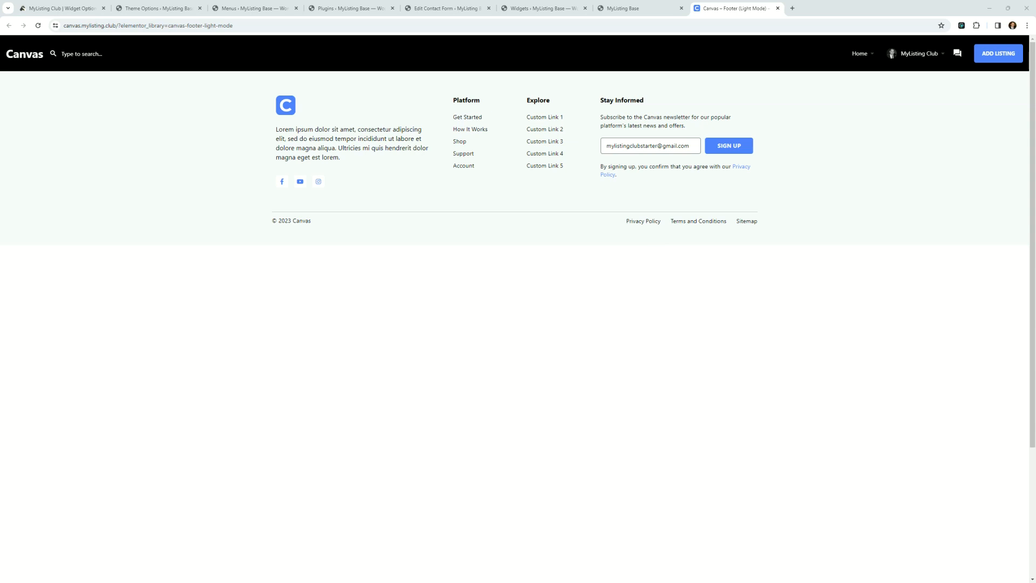
- Open the Canvas demo's home page and compare its footer with the MyListing Base footer
left_click_drag(1035, 7, 850, 7)
left_click(778, 8)
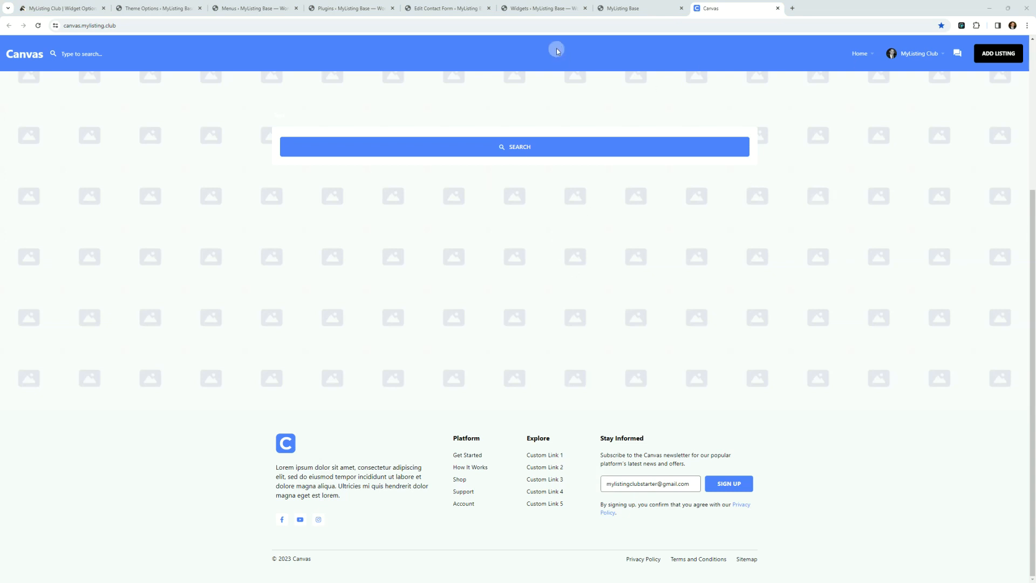
left_click(623, 8)
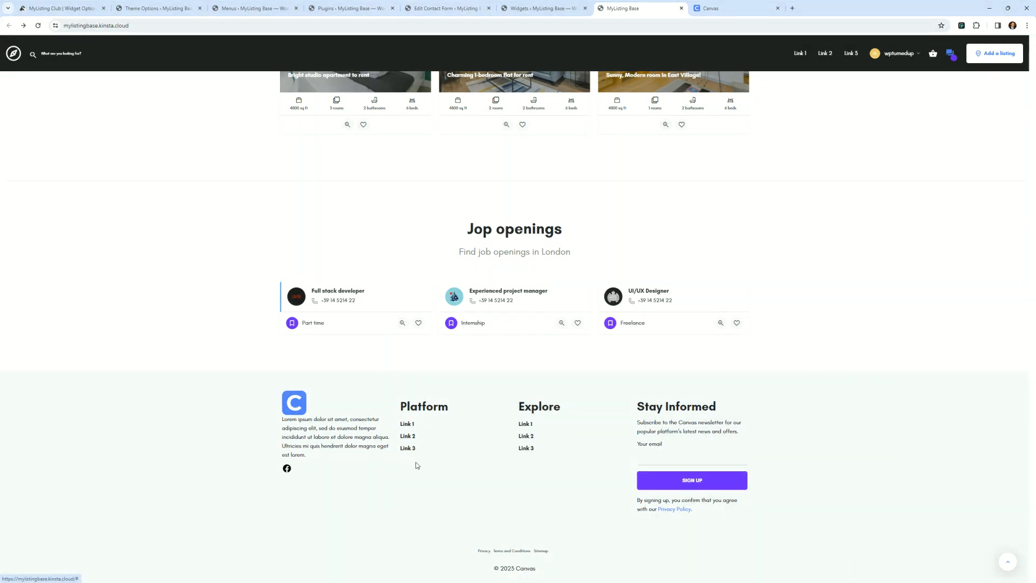
left_click(732, 5)
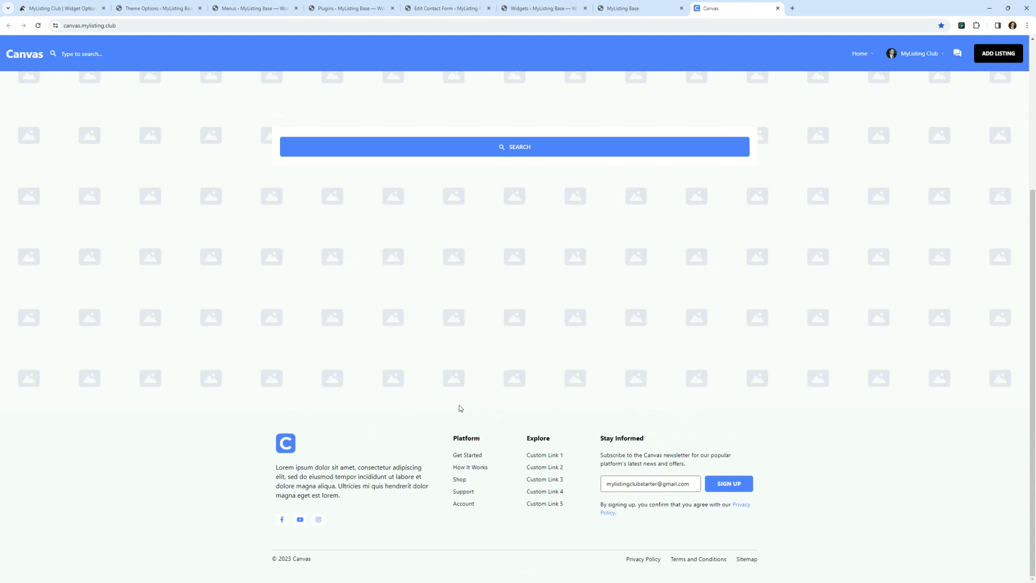
- Compare the newsletter email field in the Canvas demo's footer with the one in the MyListing Base footer
left_click(646, 483)
left_click(653, 8)
left_click(693, 450)
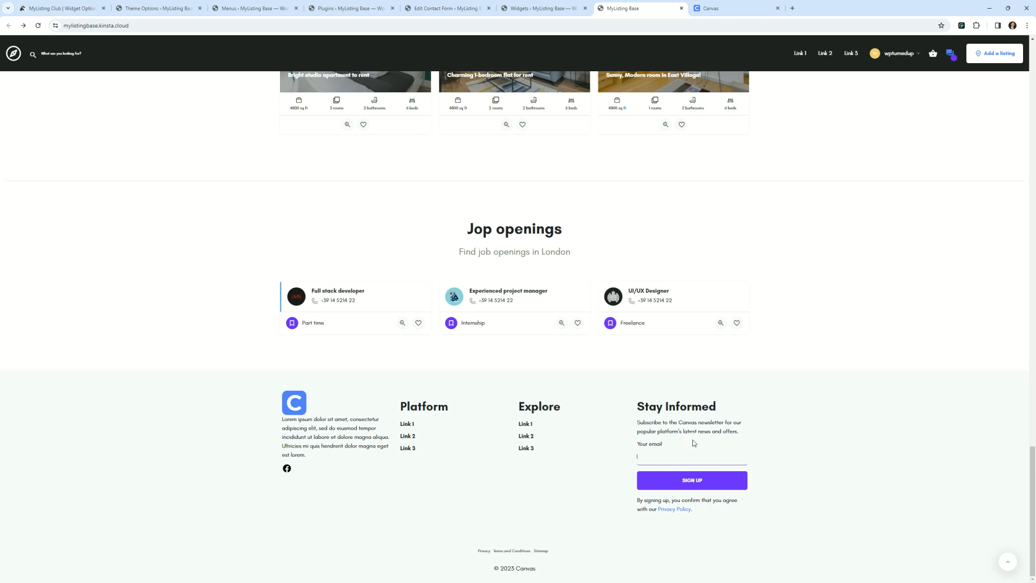
left_click(700, 449)
left_click(717, 9)
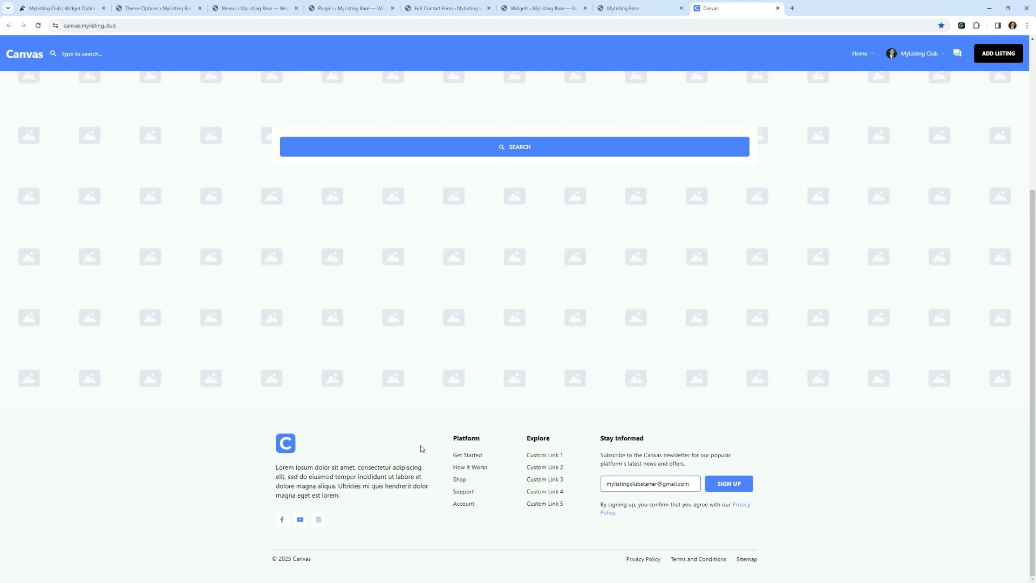
left_click(608, 11)
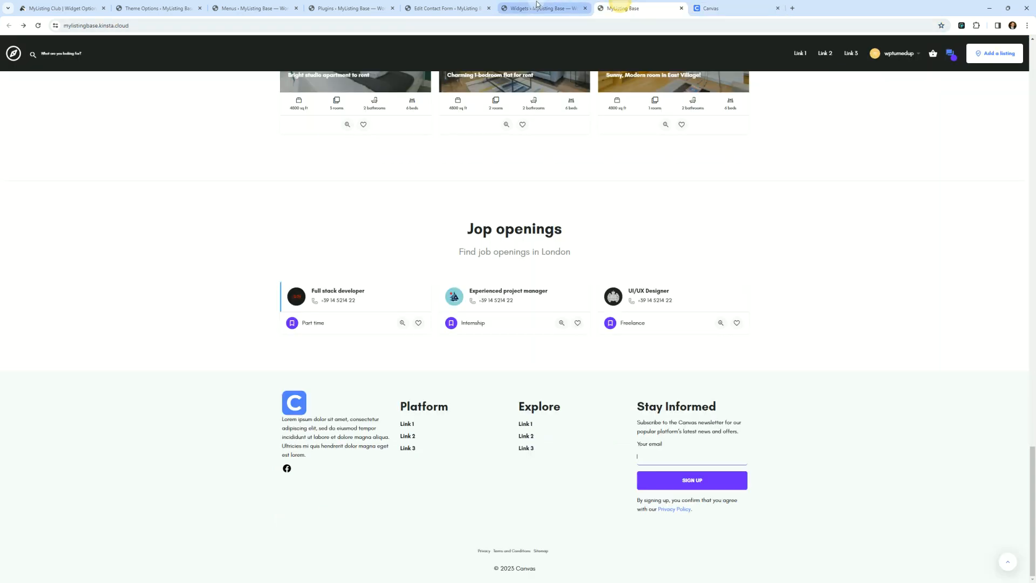
- Compare the footer widget area with the front page footer, focusing on the Platform heading
left_click(535, 8)
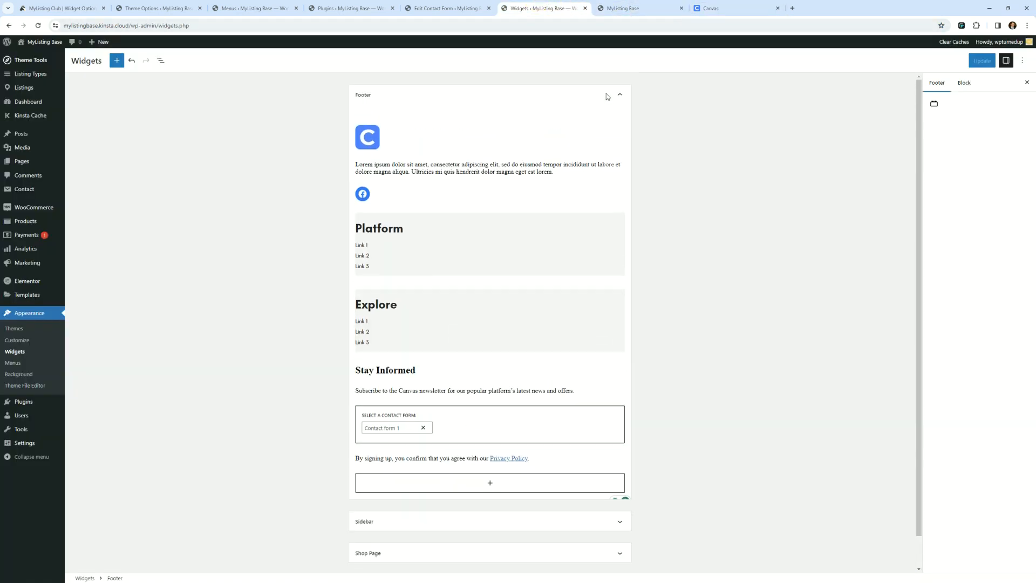
left_click(626, 8)
left_click_drag(461, 406, 401, 403)
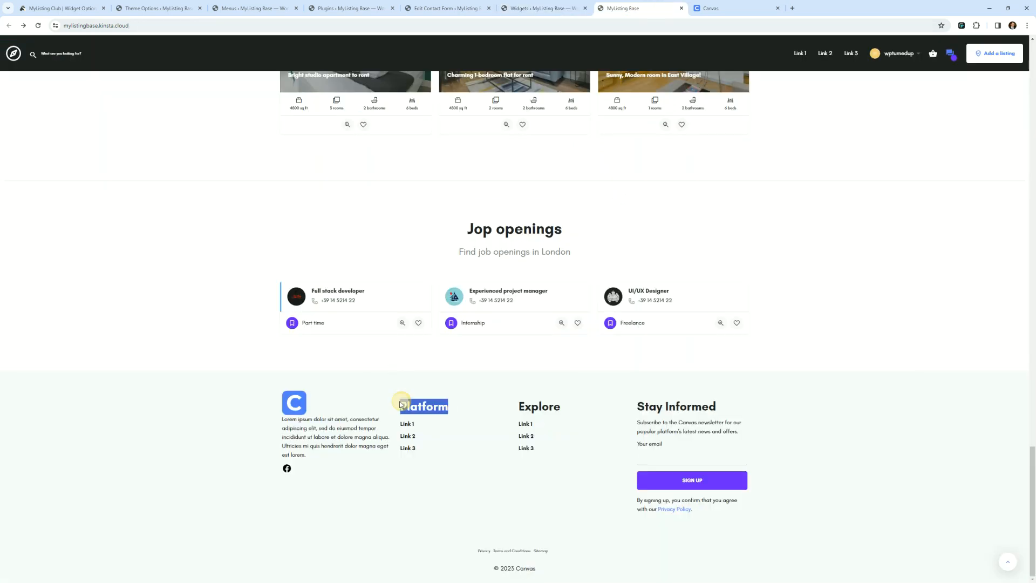
left_click(784, 405)
left_click_drag(465, 410, 387, 406)
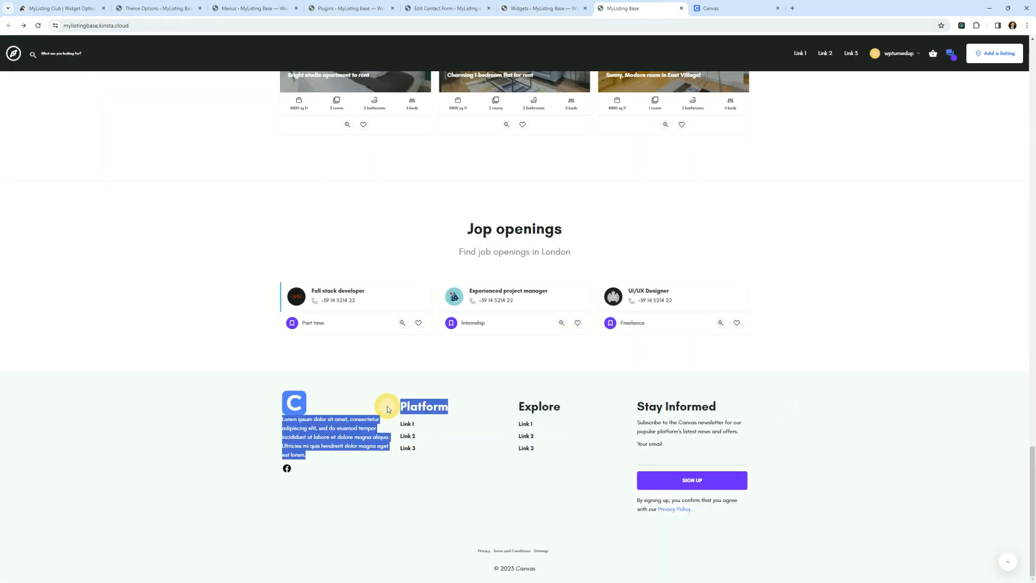
left_click(456, 467)
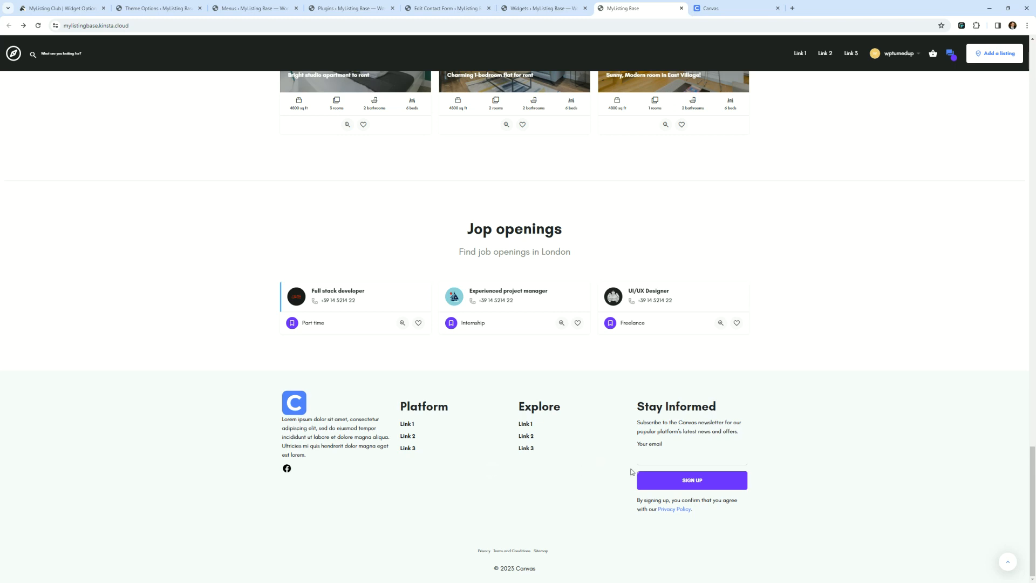
- Examine the MyListing Base front page from the event listings down to the footer
scroll(565, 508, "up", 1)
scroll(708, 474, "down", 1)
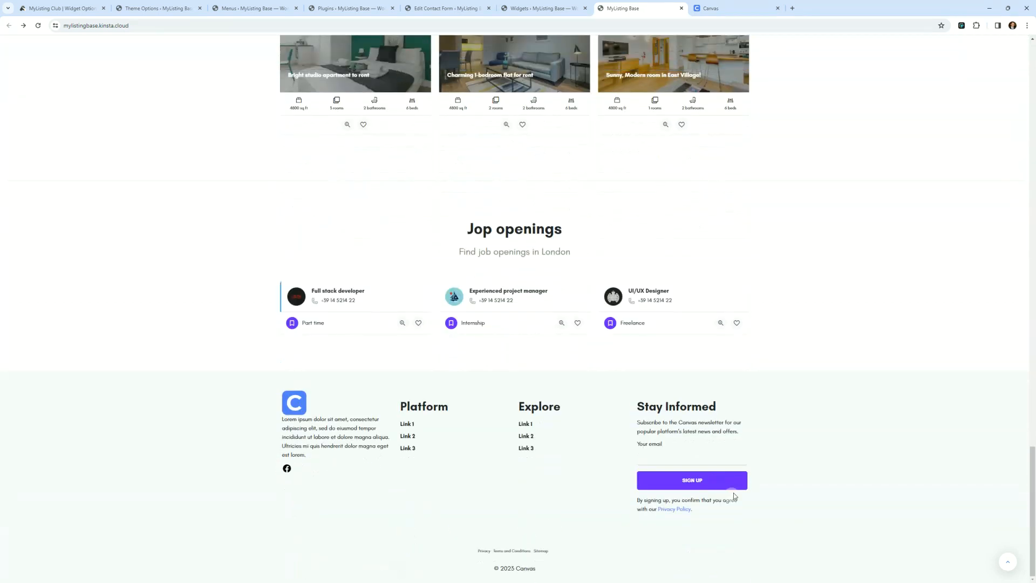
left_click(822, 475)
scroll(834, 443, "up", 1)
scroll(827, 453, "down", 1)
scroll(818, 465, "up", 3)
scroll(819, 465, "down", 3)
left_click(845, 487)
scroll(463, 468, "up", 10)
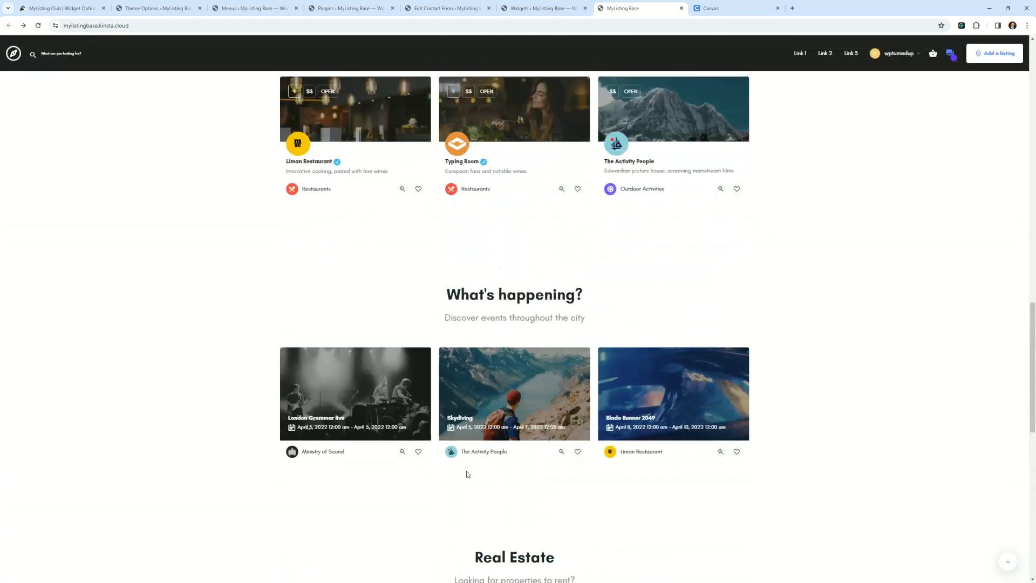
scroll(465, 473, "down", 5)
scroll(544, 447, "down", 5)
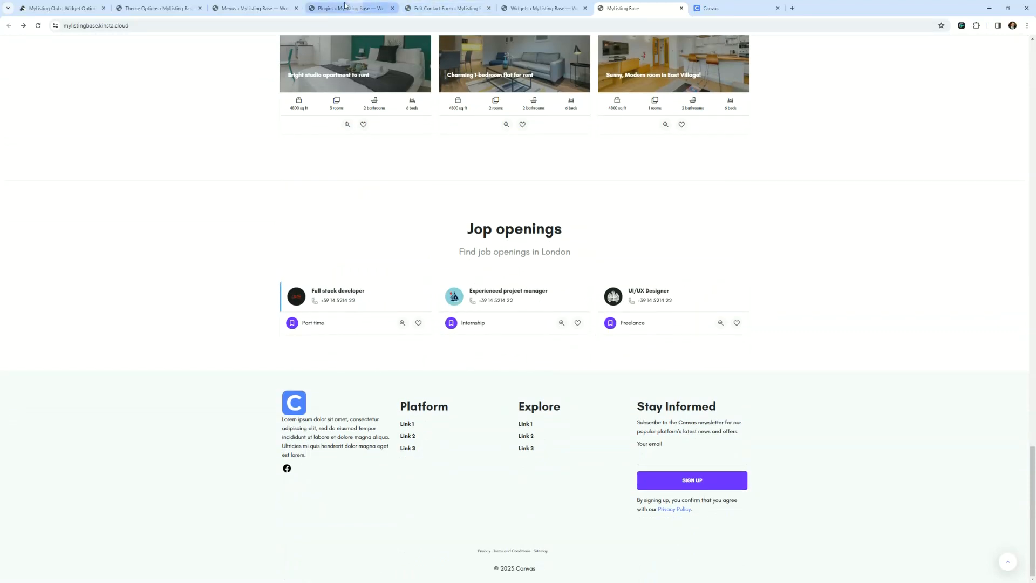
- Bring up the Contact form 1 editing page and close it
left_click(345, 8)
left_click(415, 9)
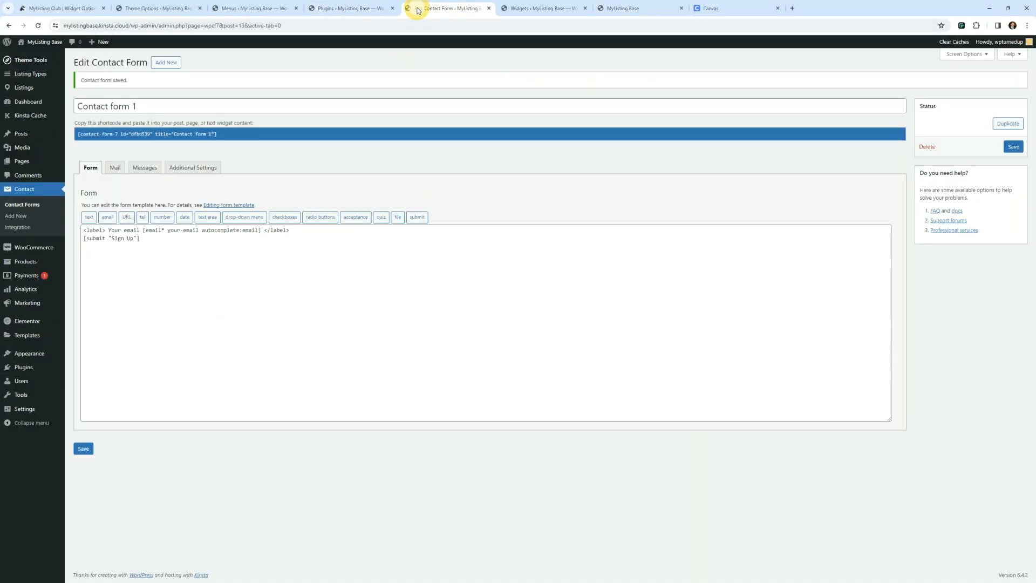
left_click(489, 8)
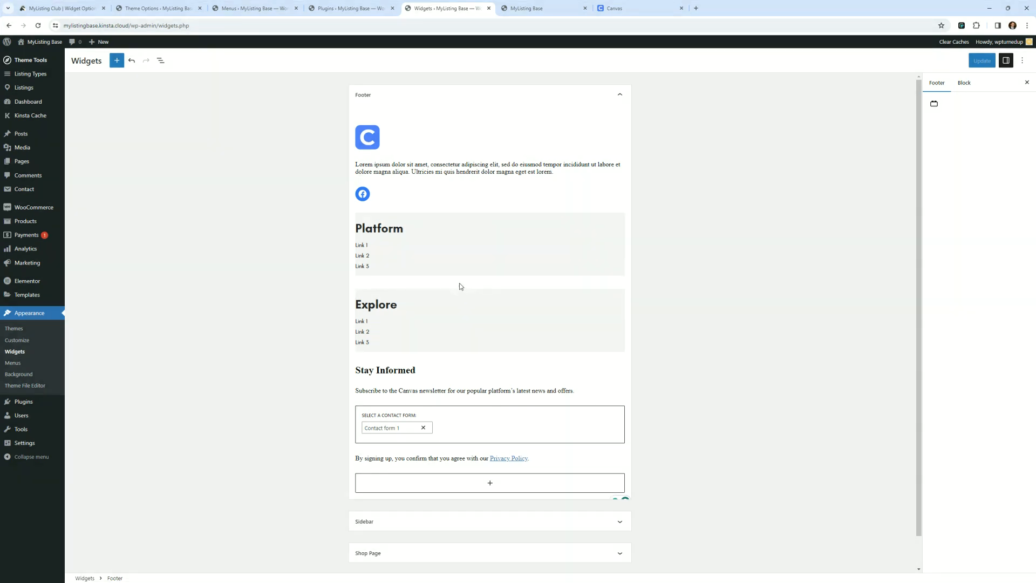
- Review the footer widget area and compare the Canvas demo's footer with the MyListing Base footer
scroll(456, 269, "down", 2)
scroll(530, 350, "up", 1)
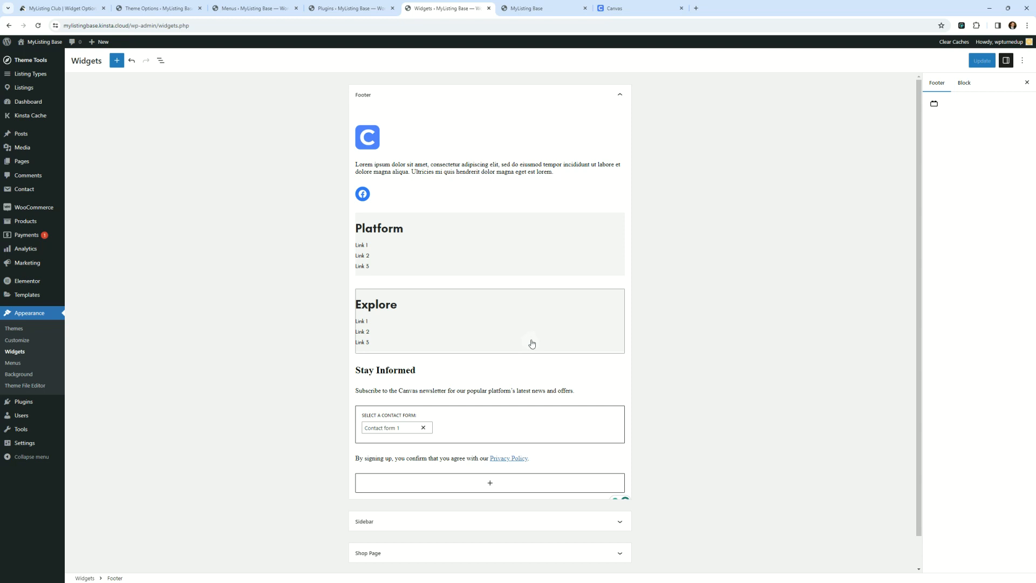
left_click(688, 322)
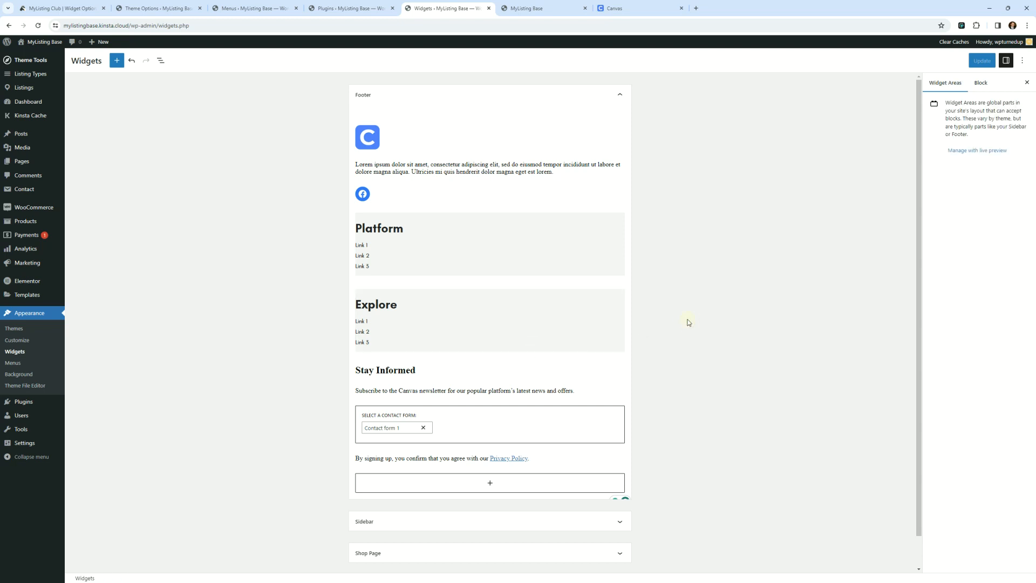
scroll(627, 392, "down", 1)
scroll(567, 373, "up", 1)
left_click(616, 8)
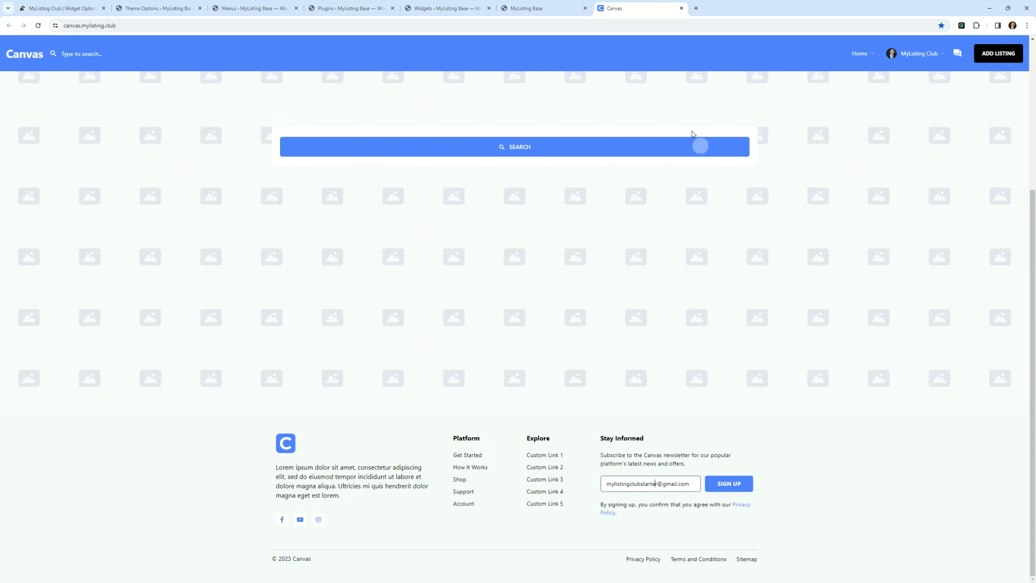
left_click(523, 8)
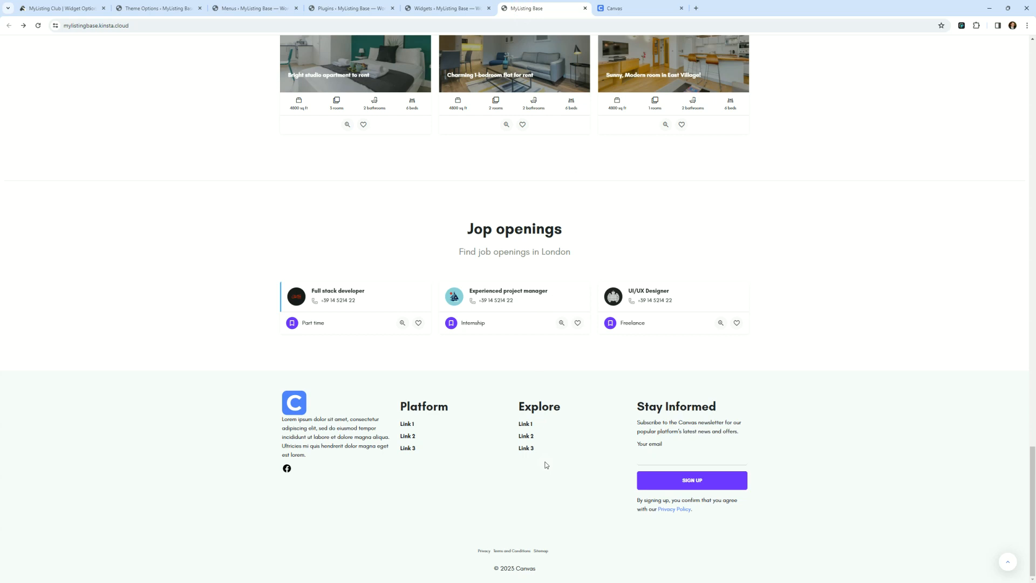
left_click(445, 8)
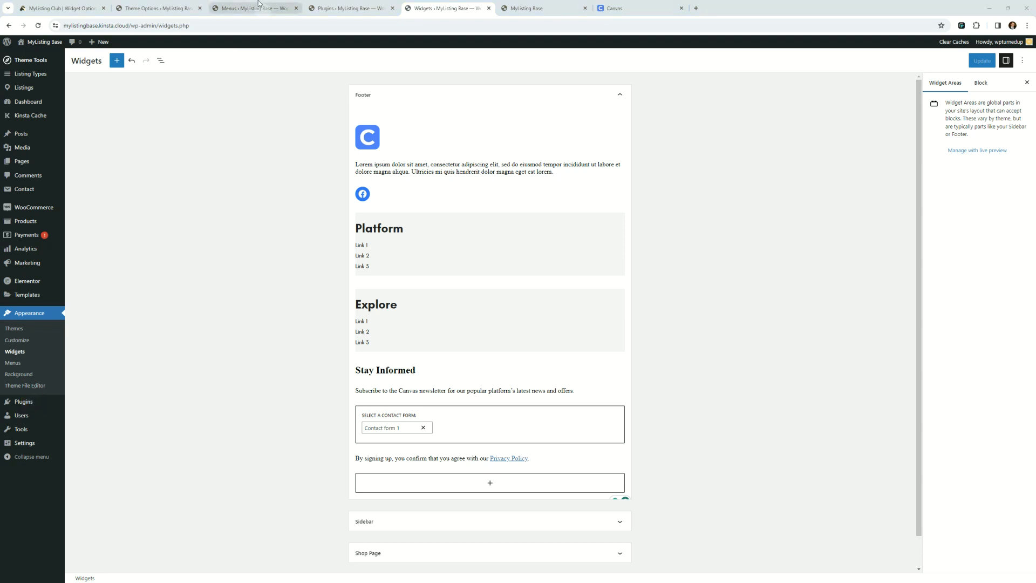
- Activate the Widget Options - Extended plugin and open its settings
left_click(324, 8)
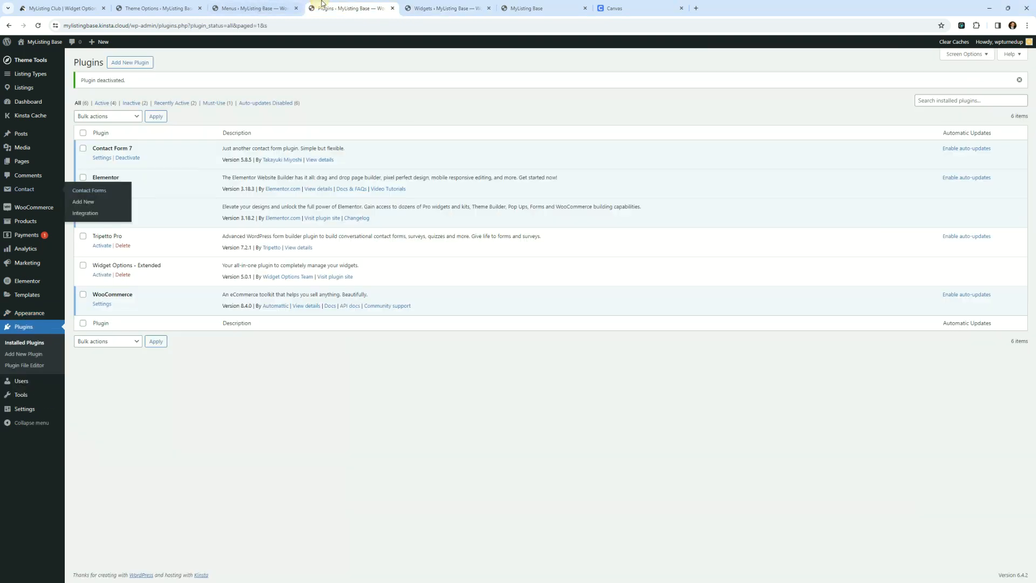
left_click(102, 275)
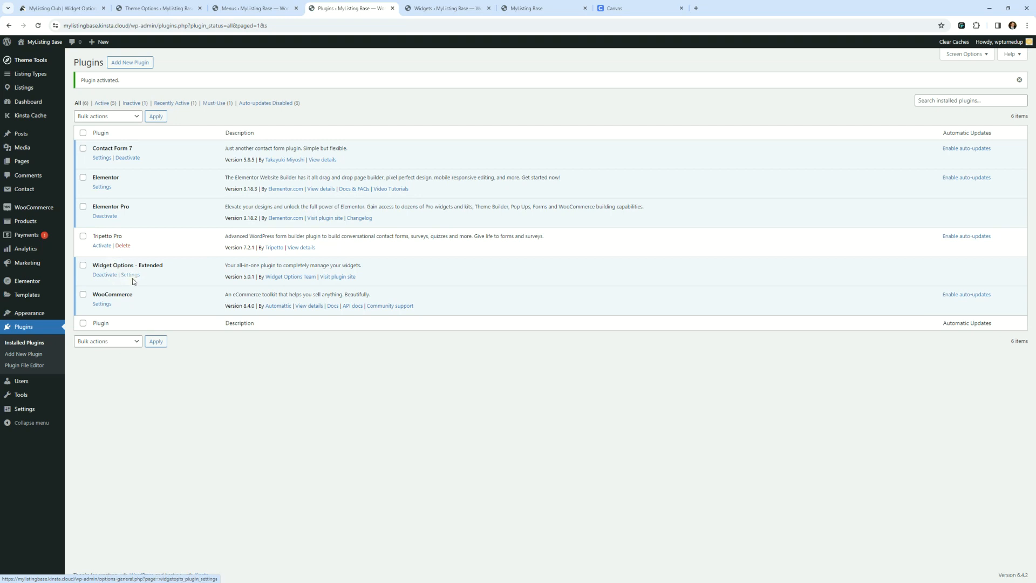
left_click(130, 275)
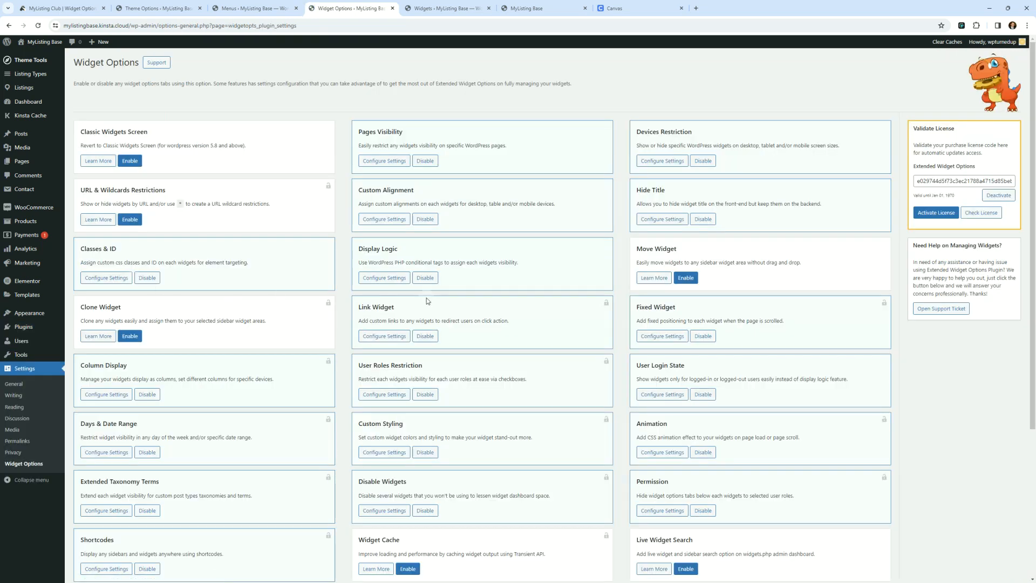
- Review the available Widget Options modules, including User Roles Restriction, Display Logic and Pages Visibility
scroll(135, 277, "down", 4)
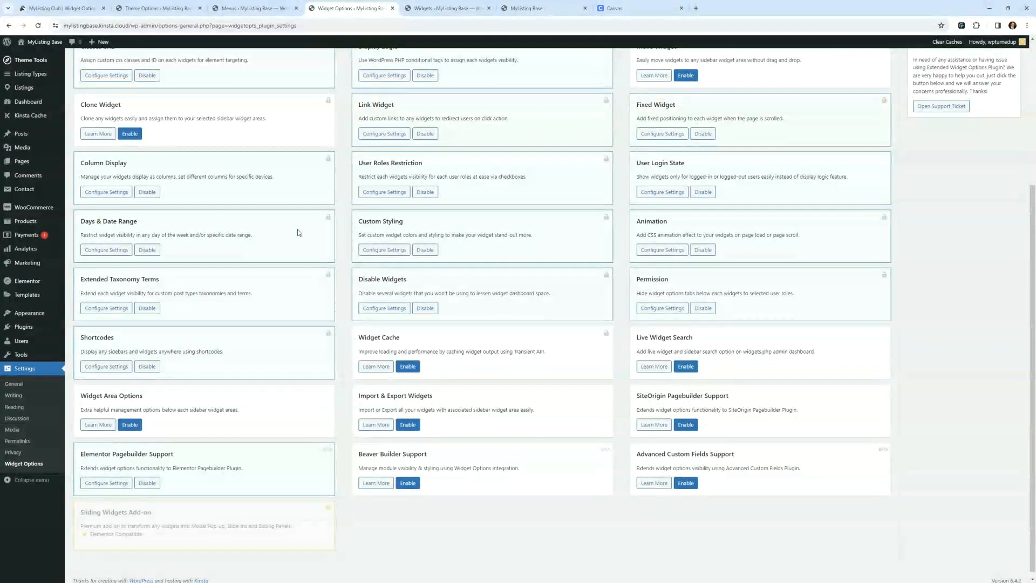
scroll(180, 406, "down", 1)
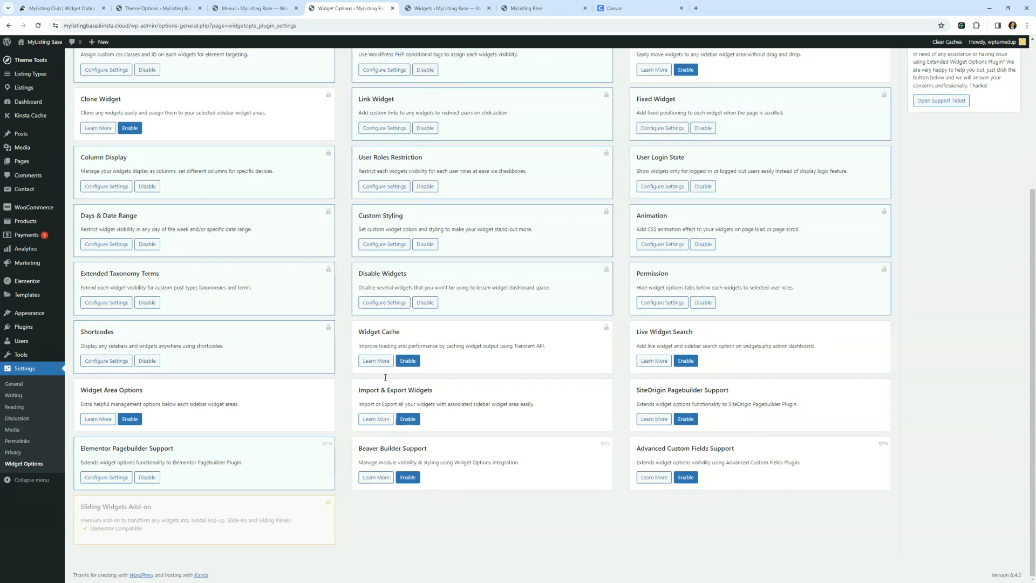
scroll(399, 357, "up", 2)
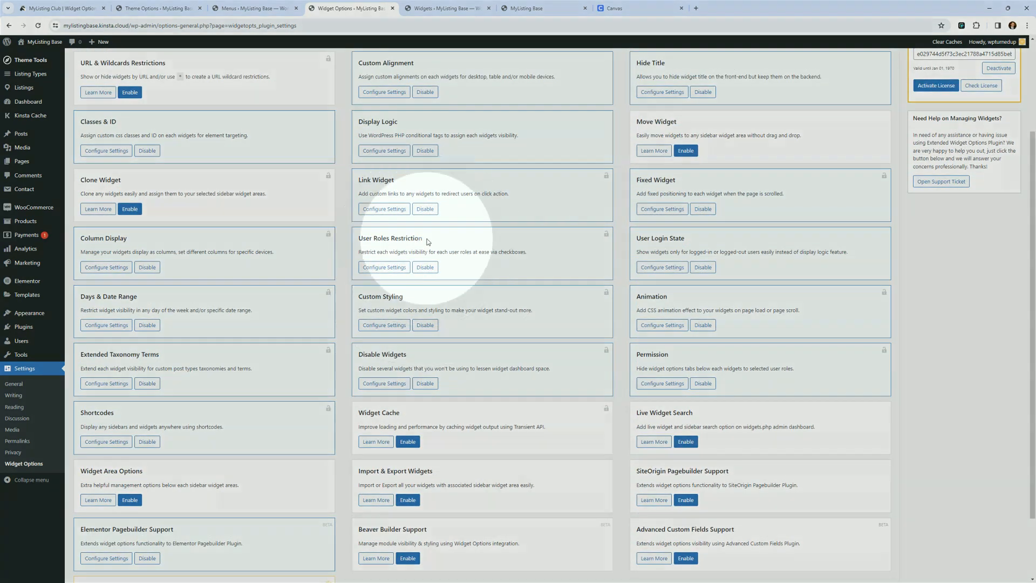
left_click_drag(424, 238, 358, 248)
scroll(446, 307, "up", 2)
scroll(446, 306, "up", 1)
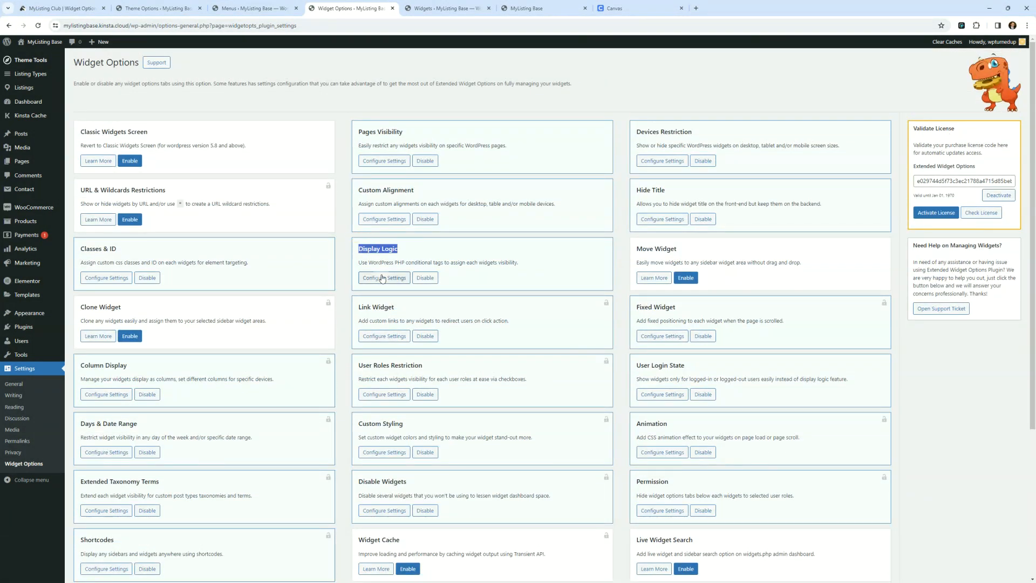
left_click_drag(405, 132, 350, 132)
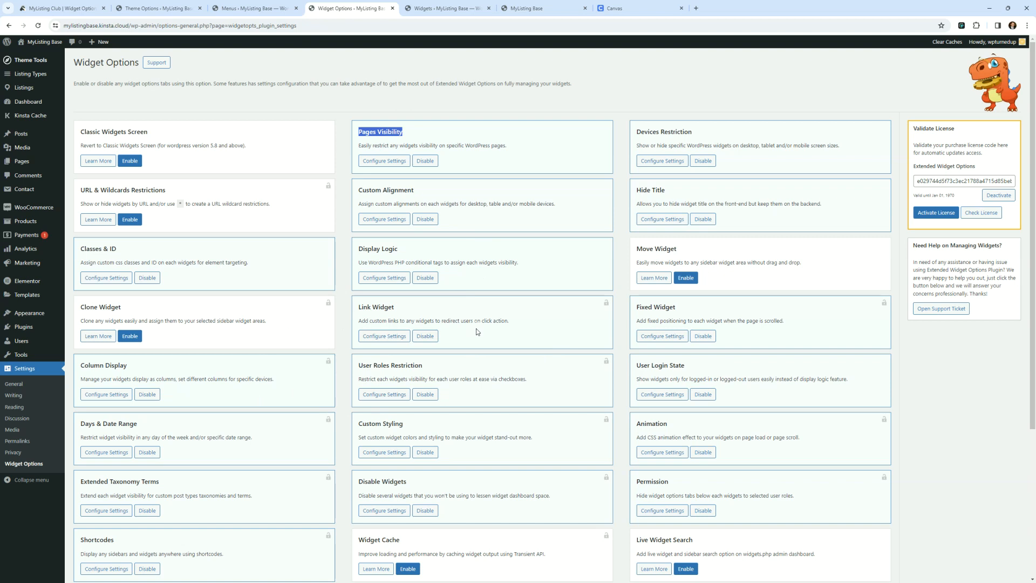
left_click(954, 404)
- Look through the footer widget area's blocks again and bring up the Canvas demo's footer for comparison
left_click(444, 7)
left_click(721, 303)
scroll(317, 360, "down", 2)
scroll(319, 391, "up", 2)
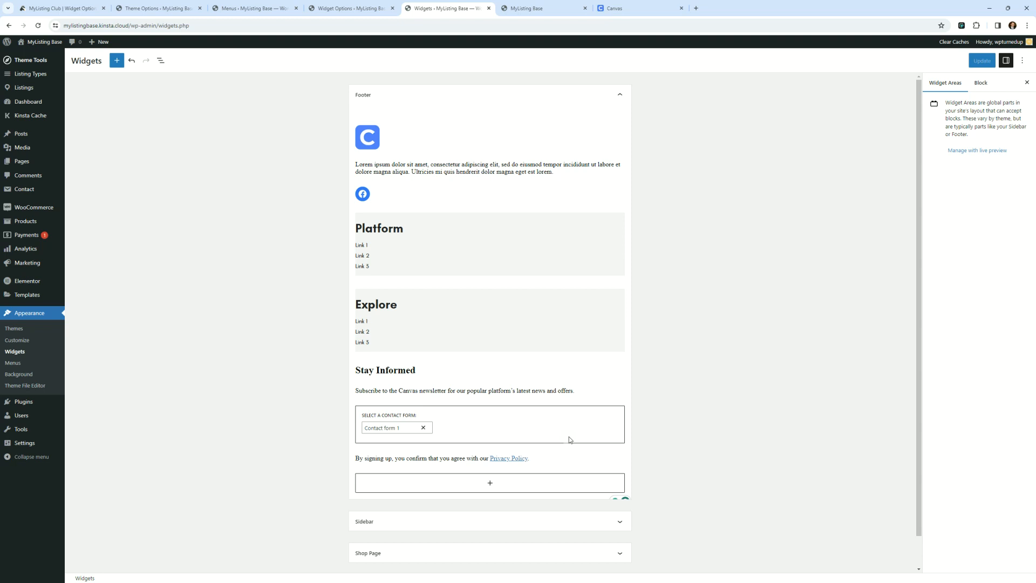
scroll(583, 486, "down", 2)
scroll(594, 481, "up", 2)
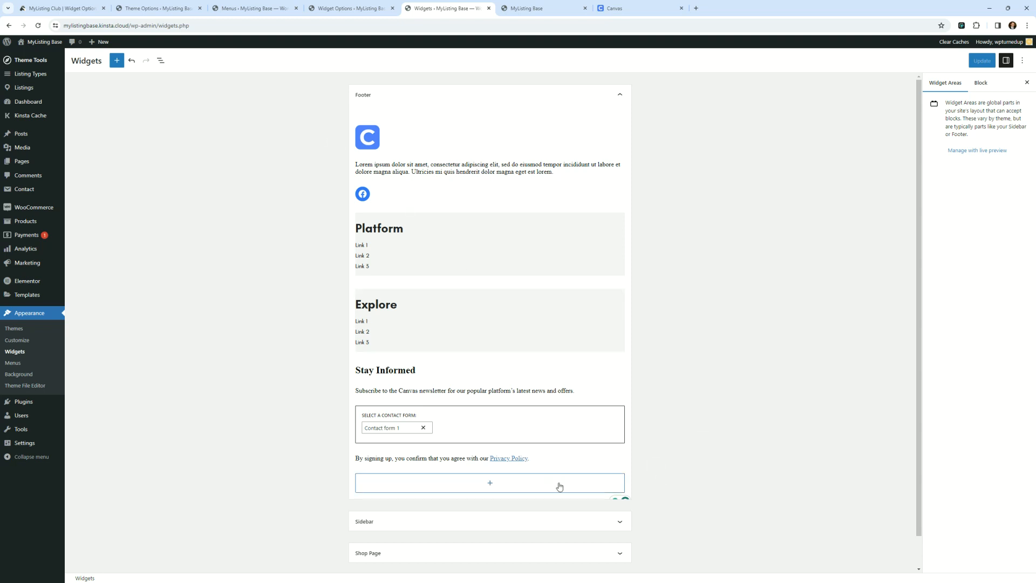
scroll(560, 487, "down", 1)
scroll(560, 486, "up", 1)
left_click(626, 8)
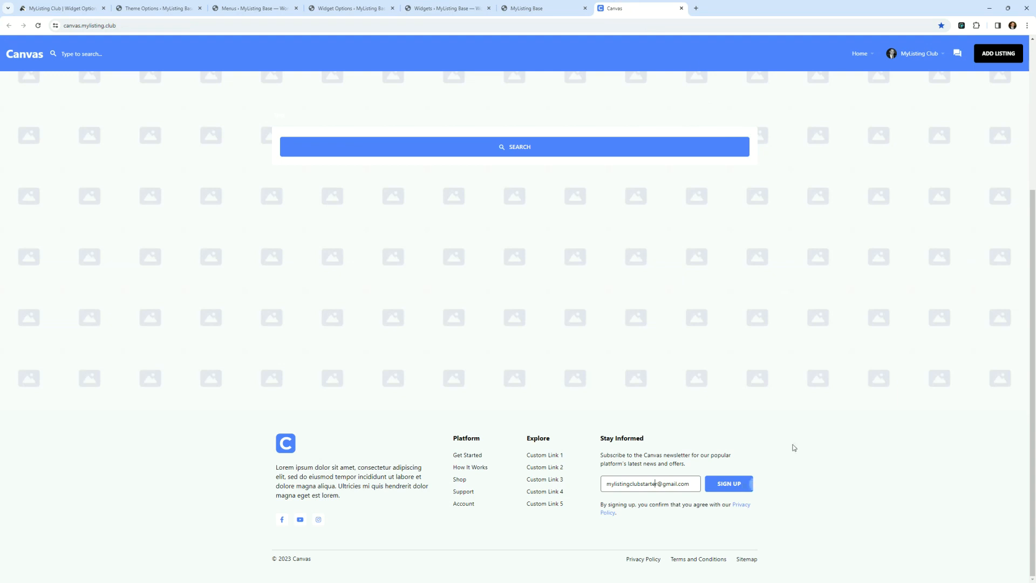
- Inspect the MyListing Base front page with the developer tools and preview it at the Laptop device size
left_click(534, 8)
right_click(89, 483)
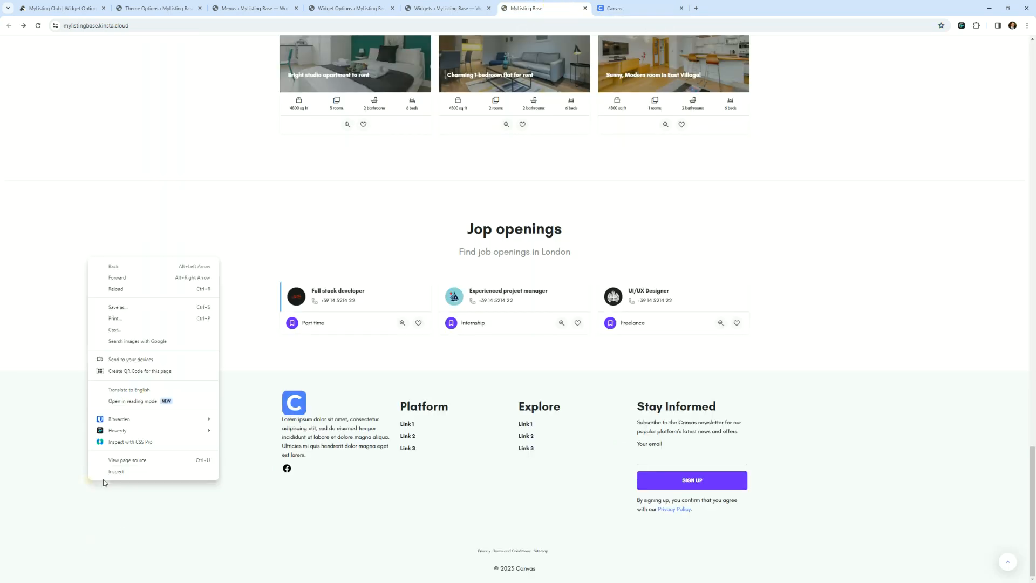
left_click(112, 475)
left_click(806, 40)
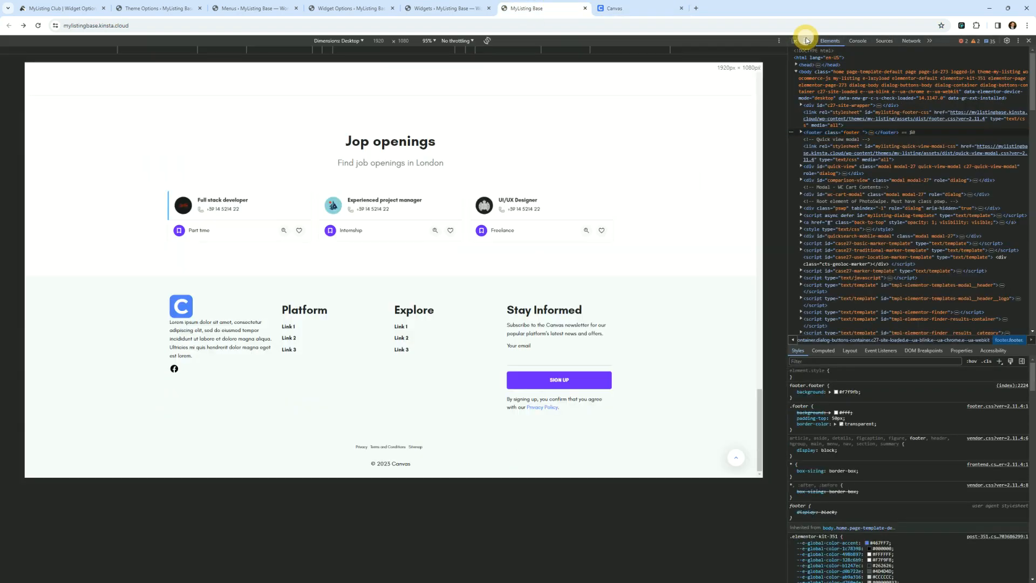
left_click(358, 42)
left_click(343, 86)
scroll(457, 187, "down", 2)
scroll(456, 186, "up", 3)
- Preview the front page at the Mobile device size and check how the footer columns stack
left_click(353, 41)
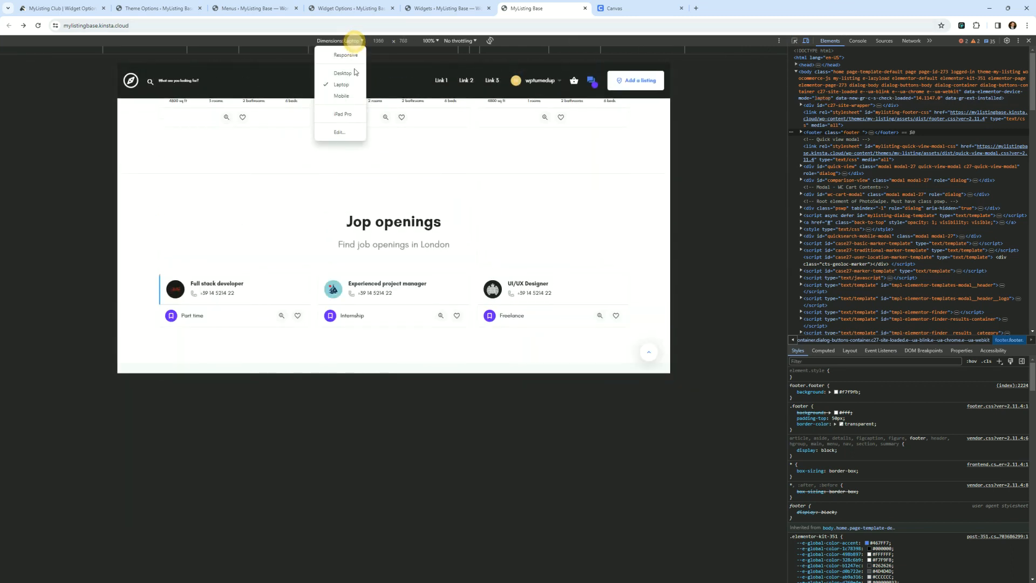
left_click(349, 101)
scroll(426, 222, "down", 15)
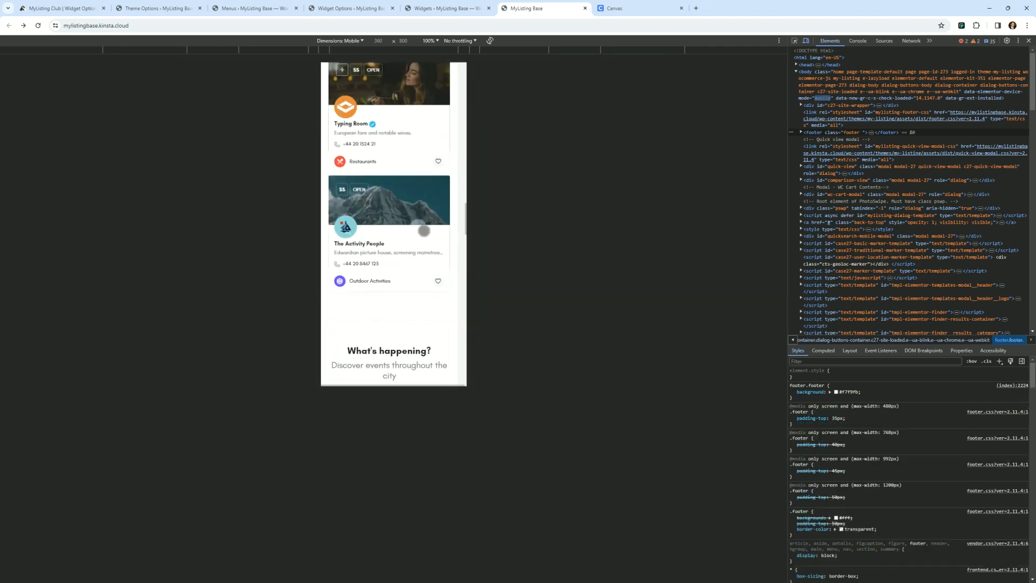
scroll(426, 219, "down", 15)
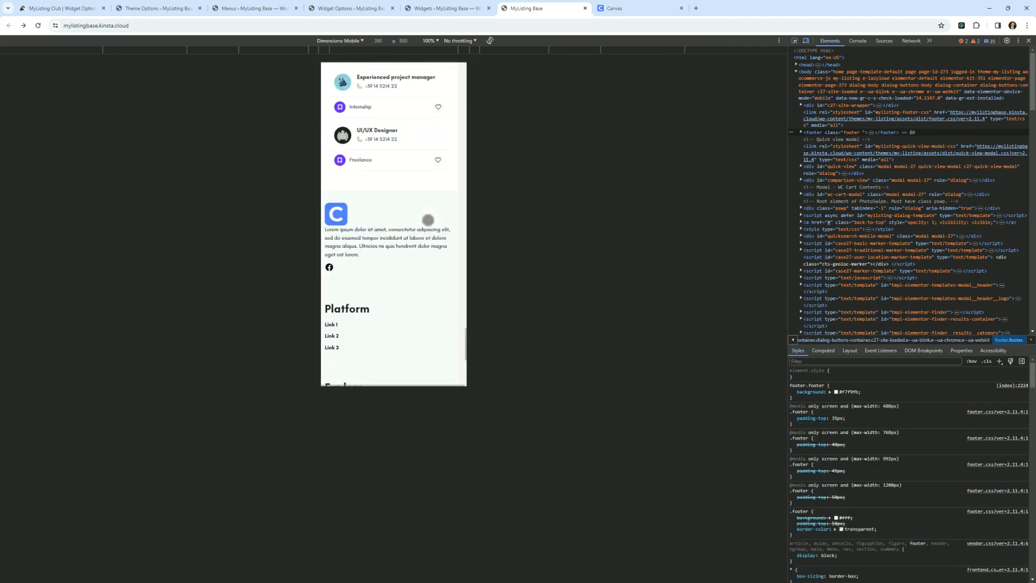
scroll(429, 232, "up", 1)
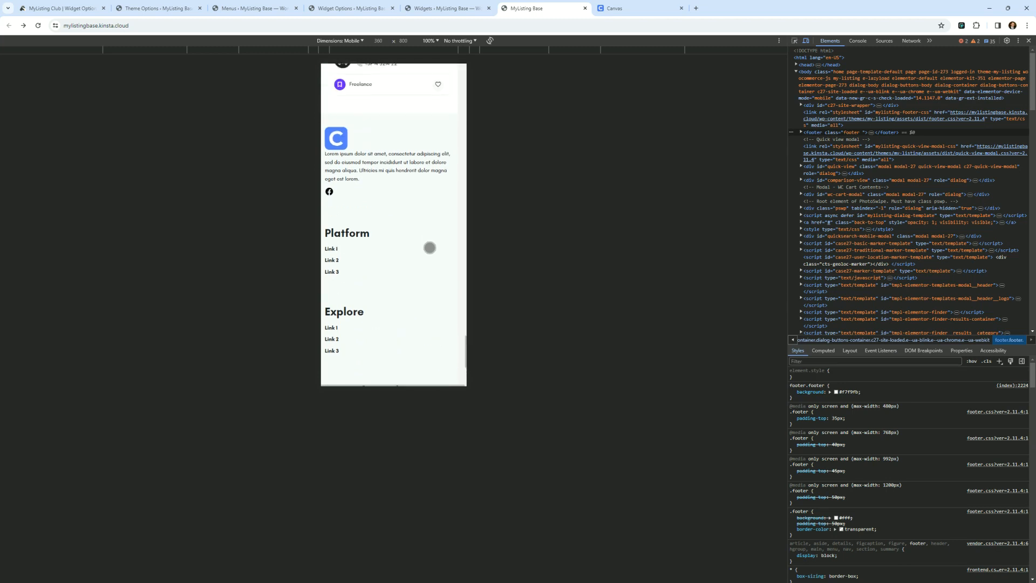
scroll(410, 321, "down", 1)
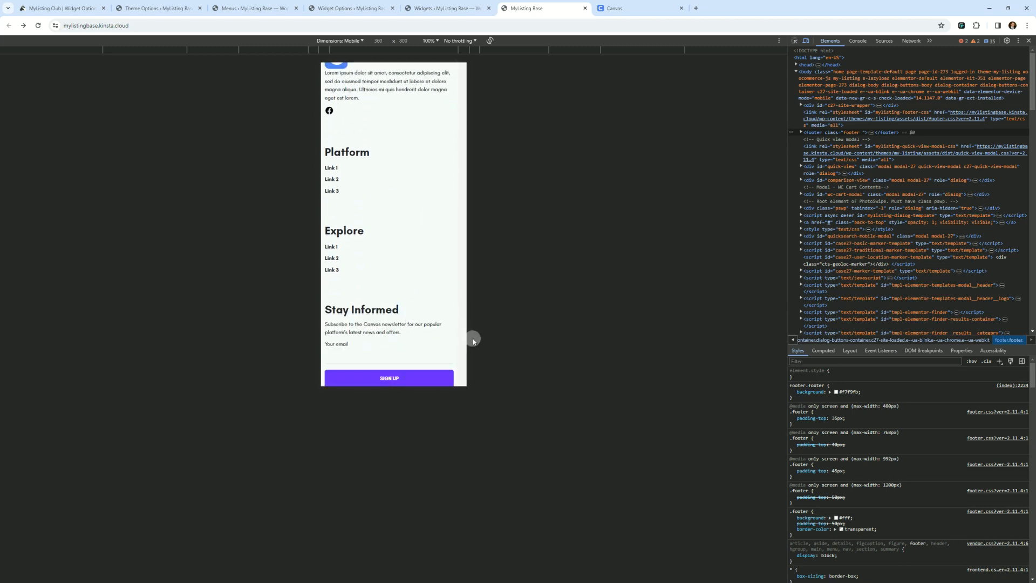
- Examine the advanced settings and block options of the footer's first Group block in the widget editor
scroll(416, 332, "down", 1)
scroll(416, 336, "up", 3)
left_click(448, 8)
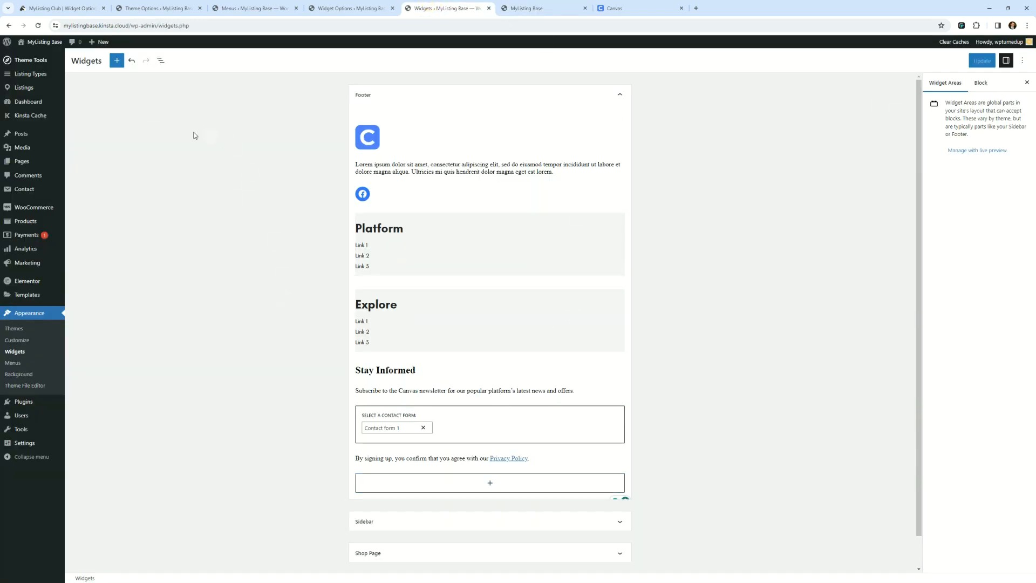
left_click(360, 130)
left_click(364, 111)
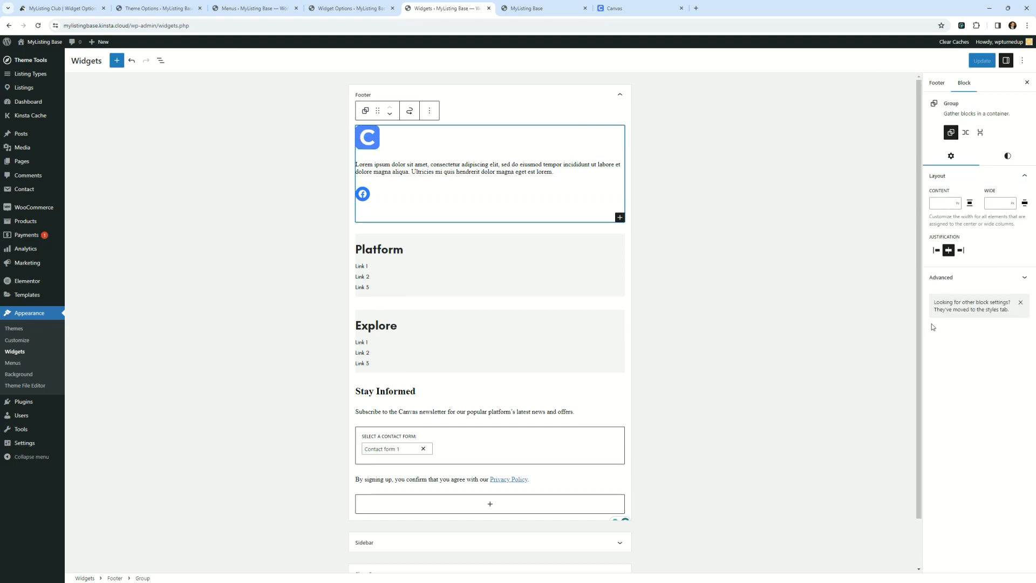
left_click(937, 84)
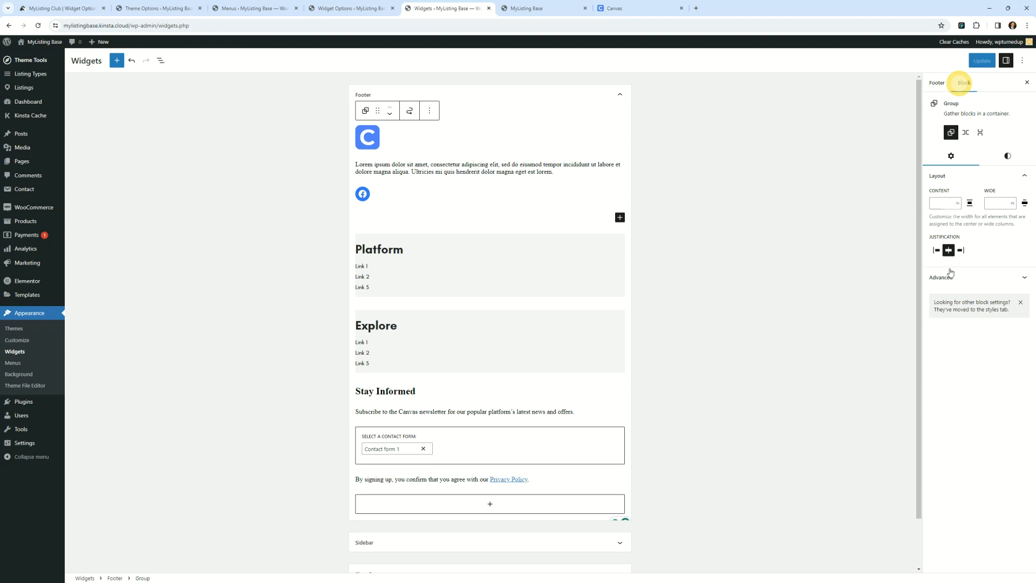
left_click(979, 276)
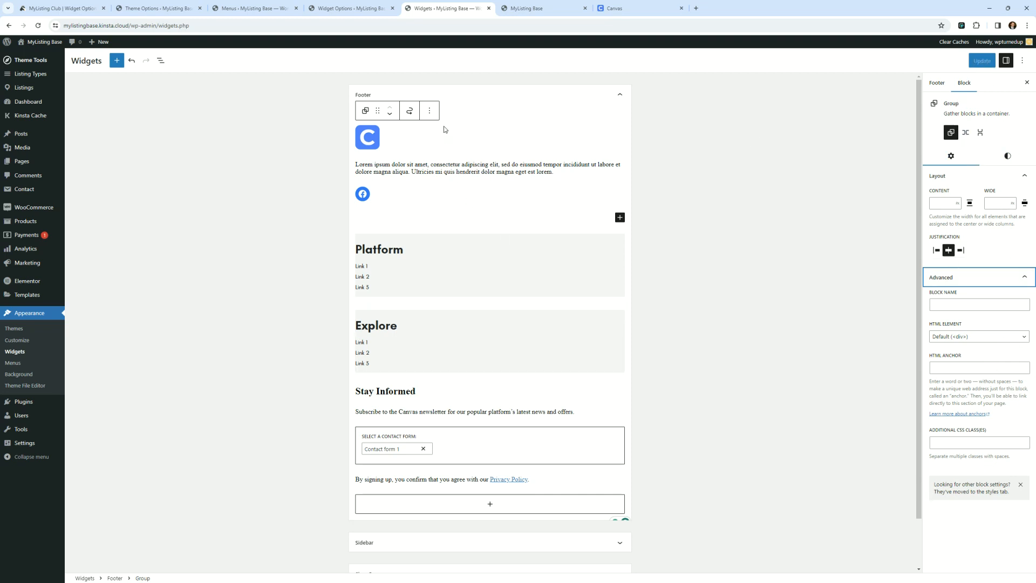
left_click(432, 110)
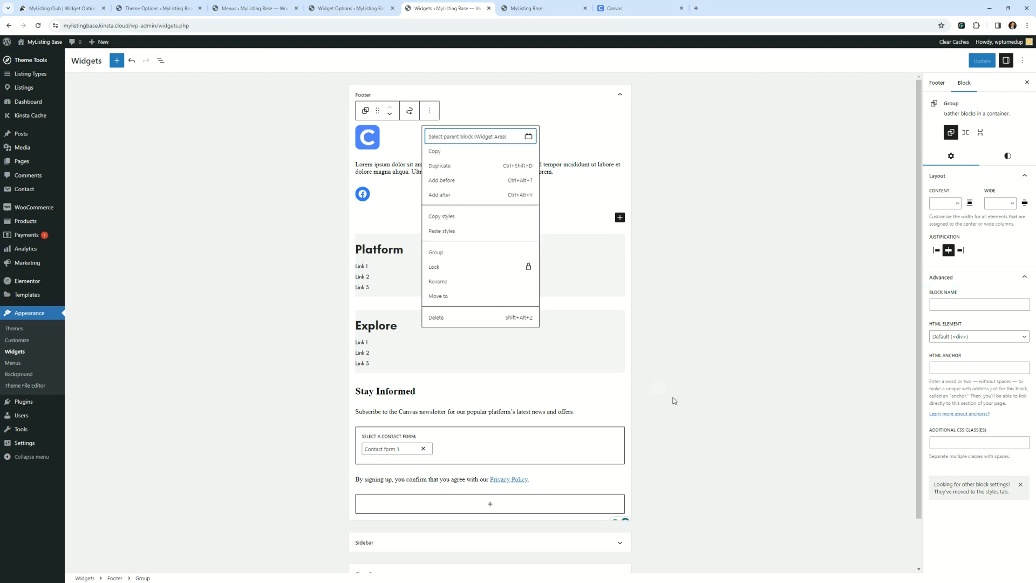
left_click(690, 423)
- Recheck the stacked footer in the front page's mobile preview, then close the developer tools and review the desktop footer
left_click(537, 8)
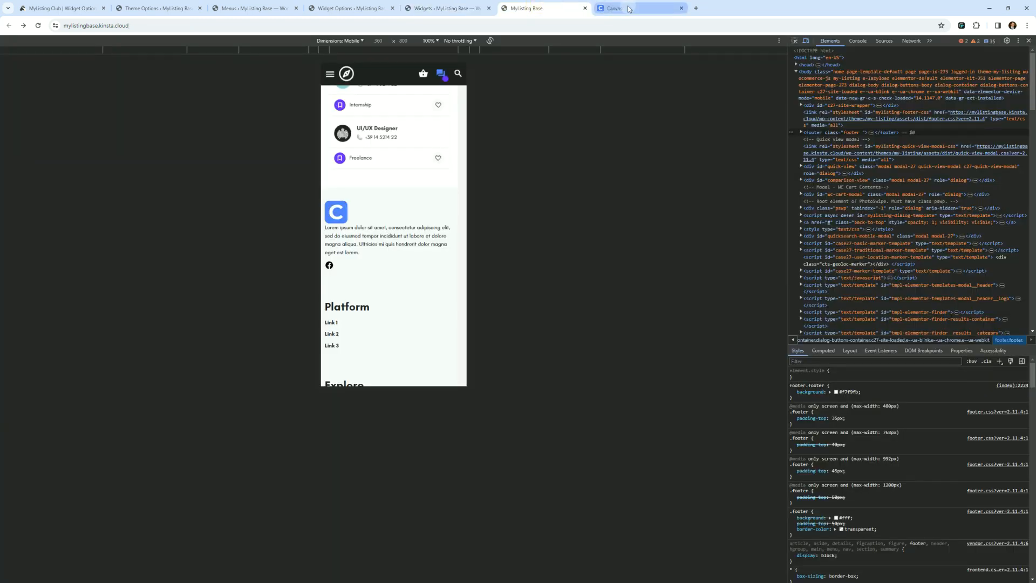
scroll(372, 324, "down", 5)
scroll(365, 324, "up", 14)
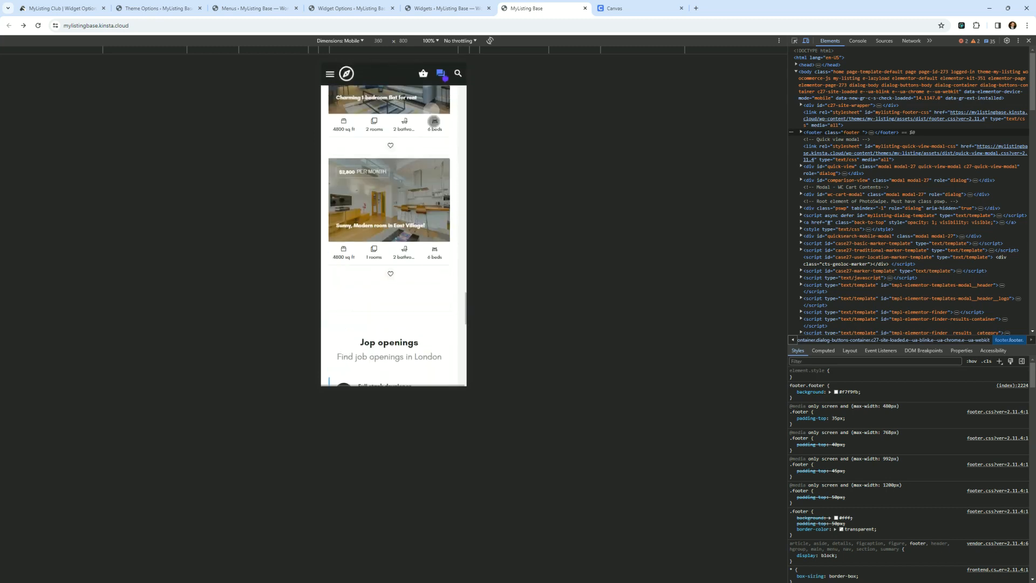
scroll(388, 294, "down", 10)
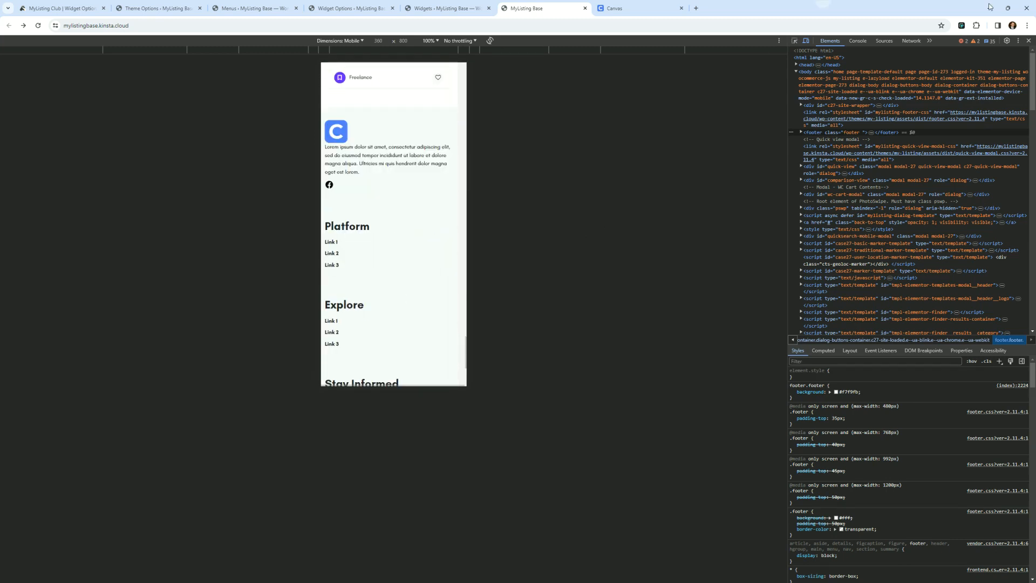
left_click(1029, 41)
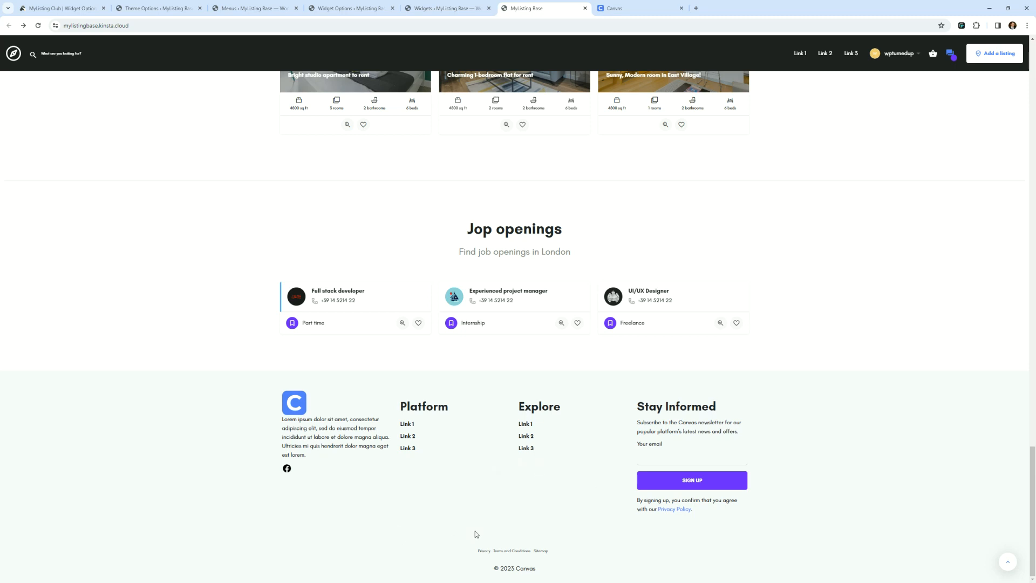
left_click(489, 498)
left_click(400, 514)
- Turn off the footer, its widgets and the footer menu in the theme's footer options, and clear the footer text
left_click(154, 9)
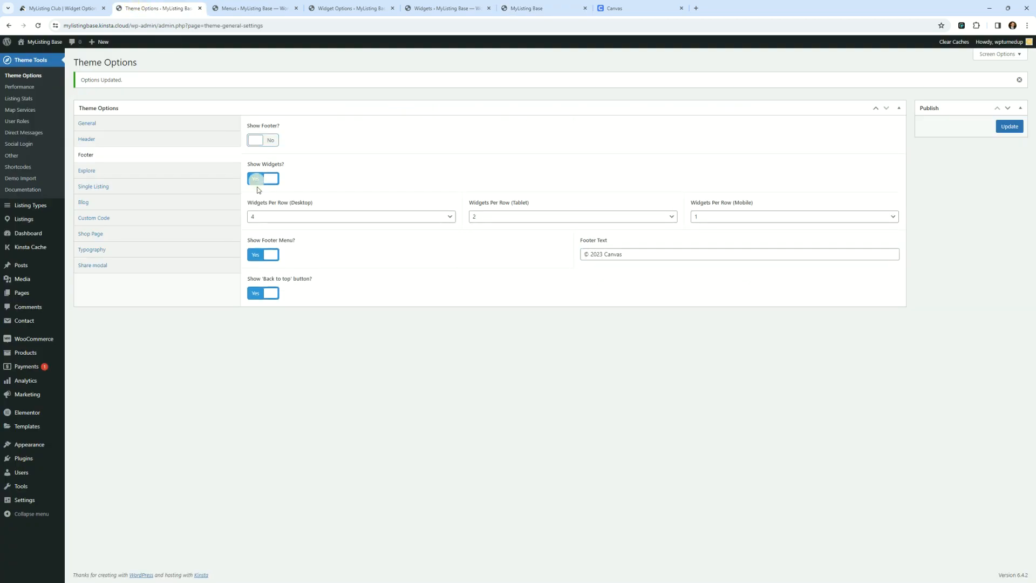
left_click(257, 184)
left_click(256, 217)
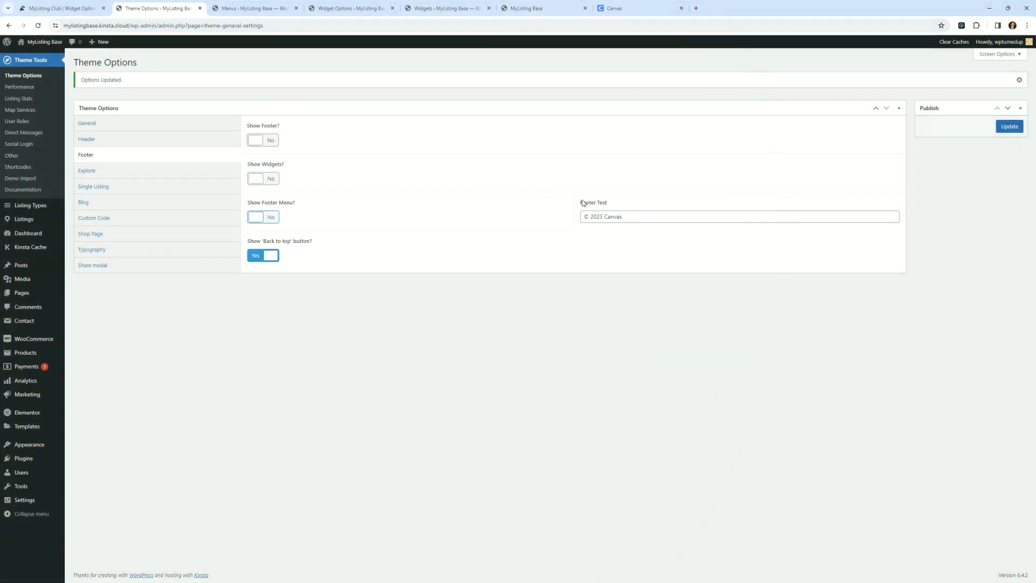
left_click_drag(626, 217, 457, 222)
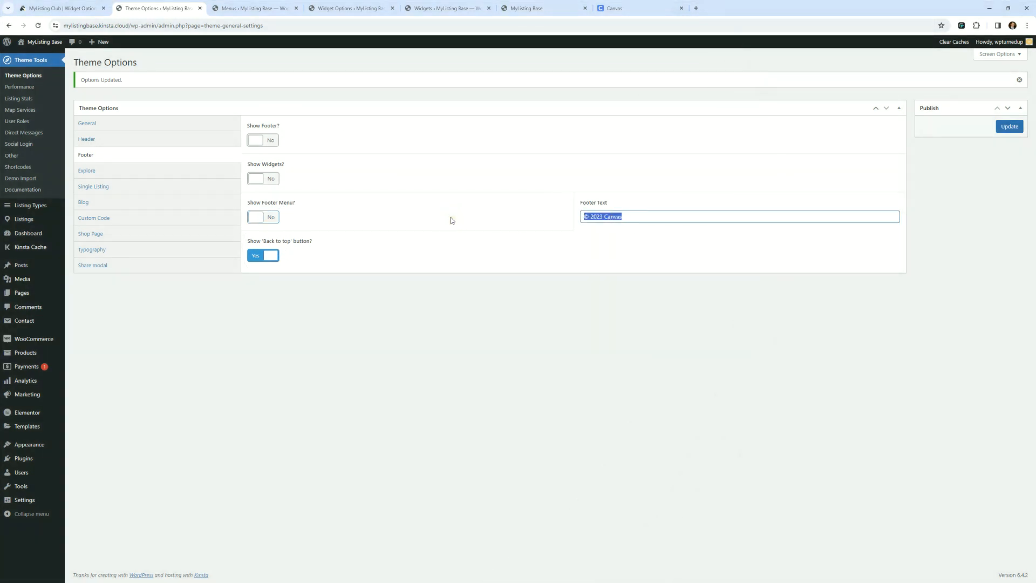
key("BackSpace")
left_click(841, 328)
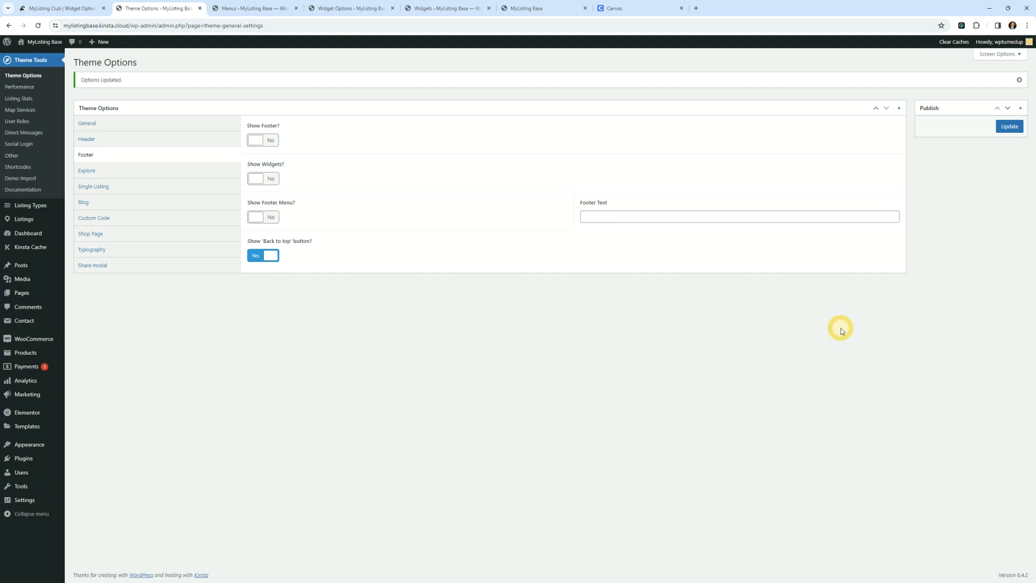